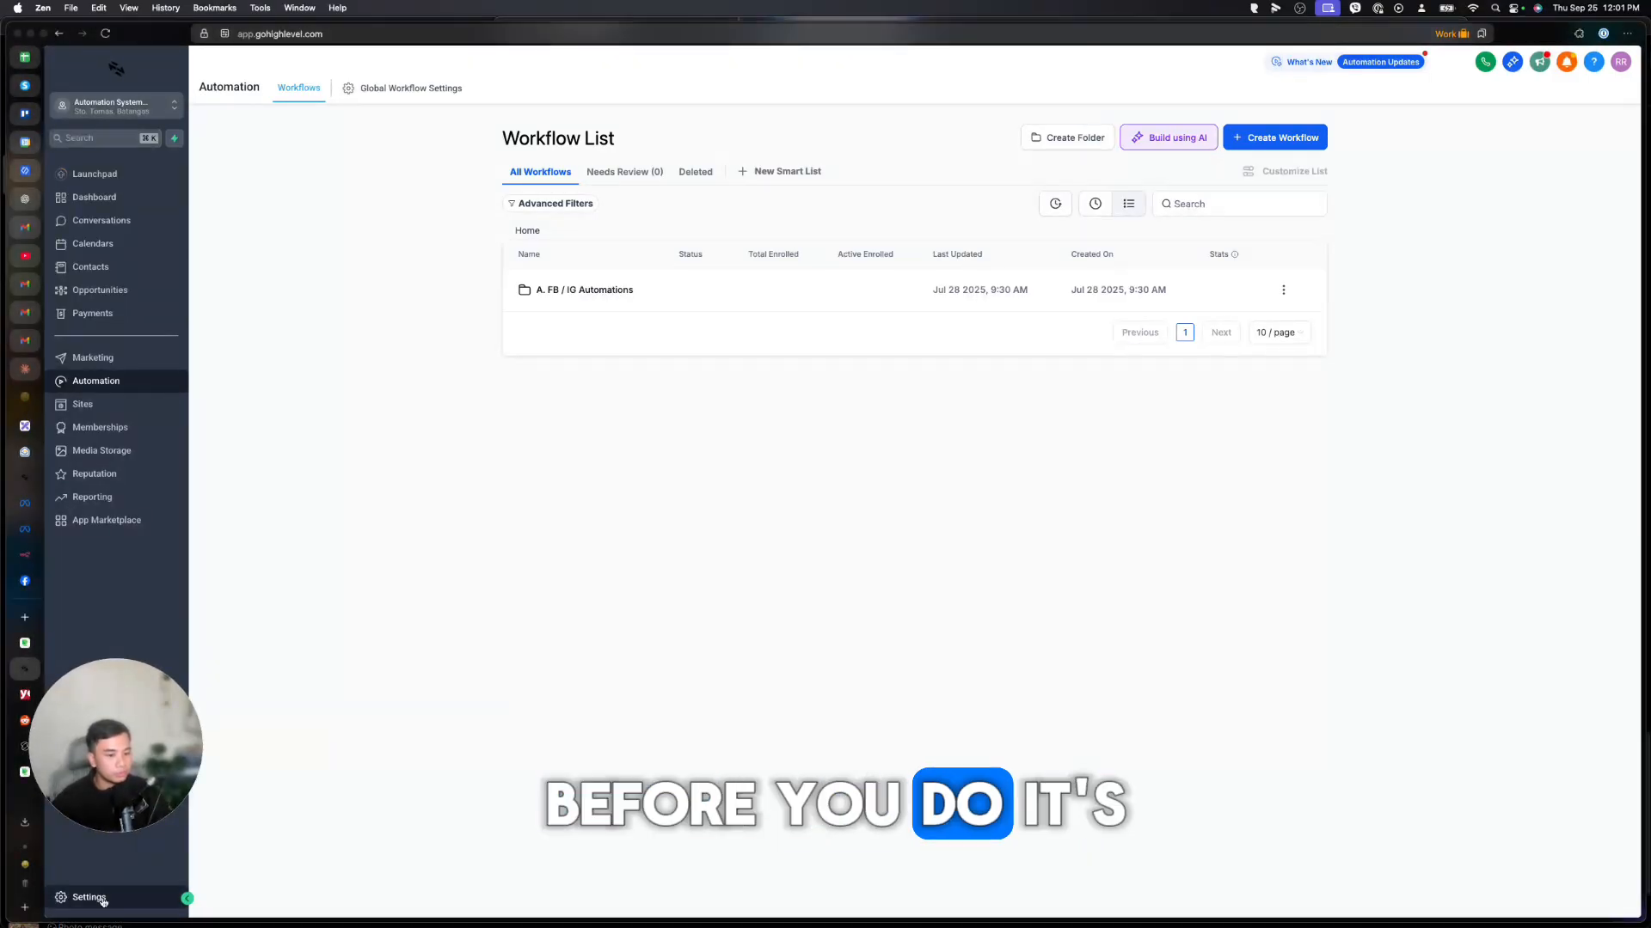
# Review the email sending service's dedicated domain, warmup status and connected domains in settings.
pyautogui.click(103, 899)
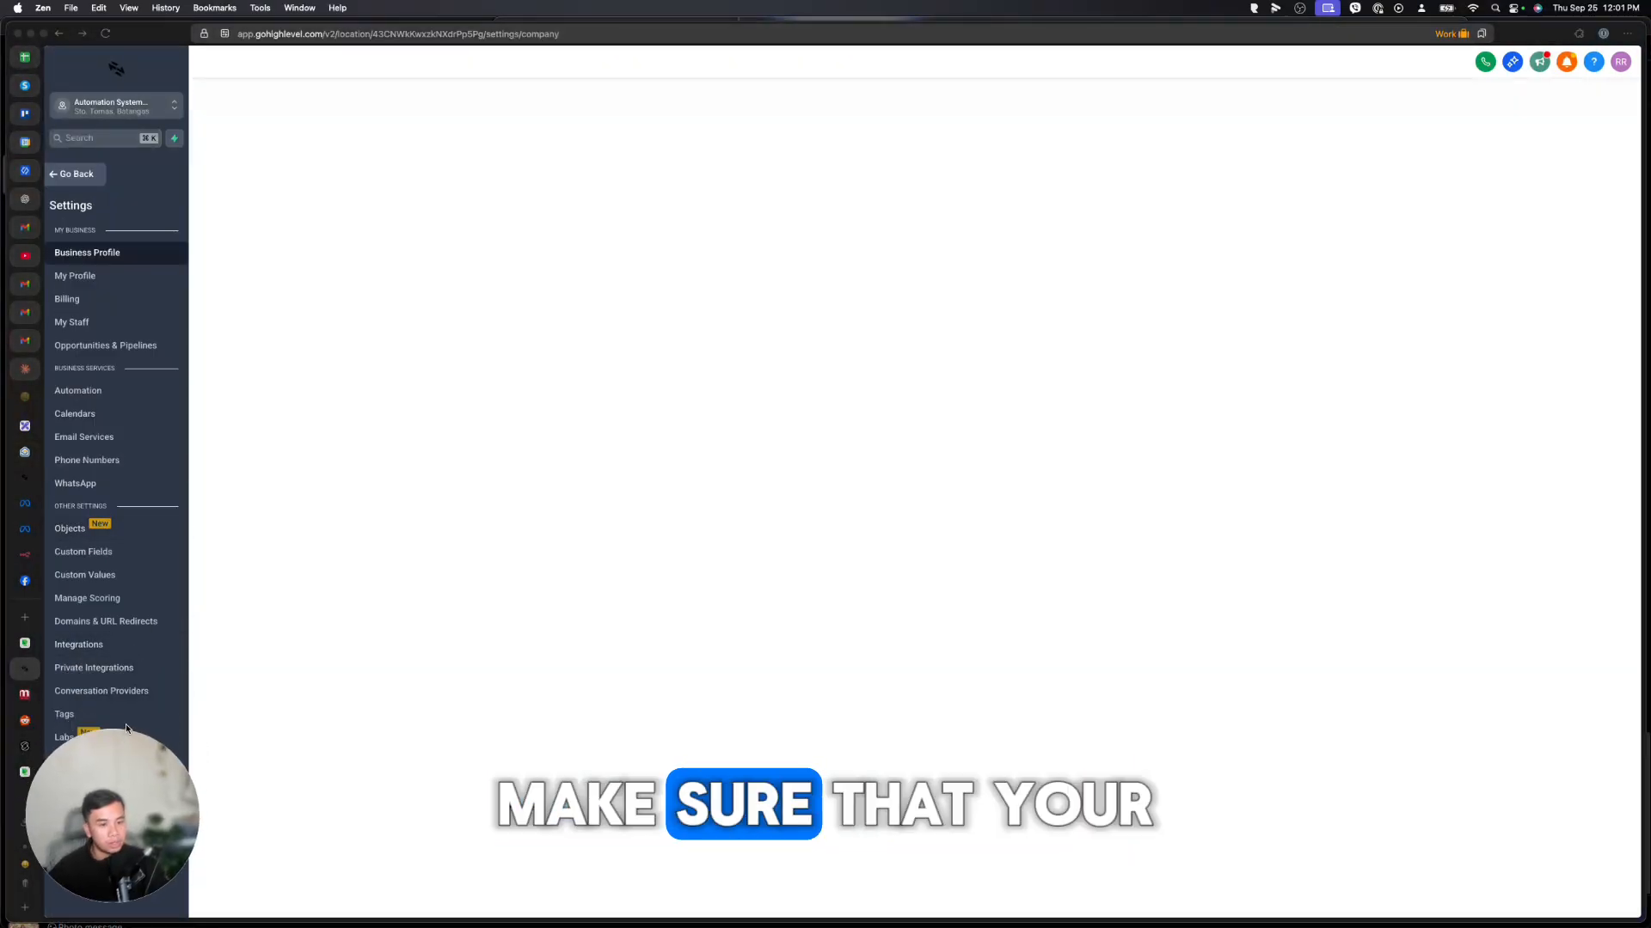
pyautogui.click(108, 438)
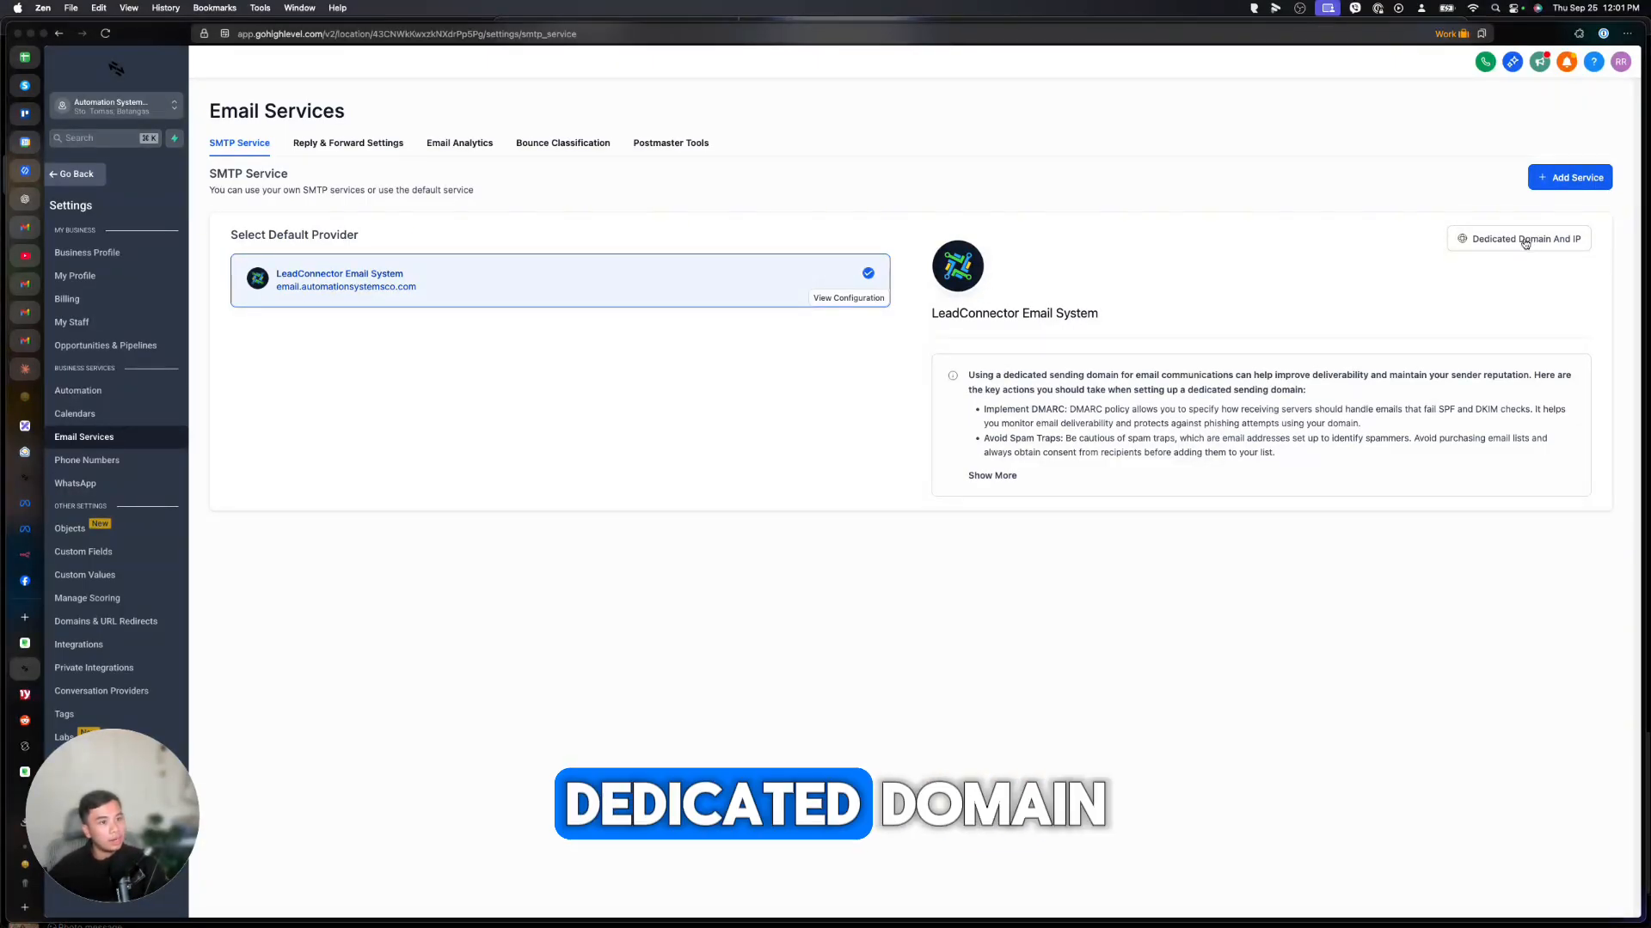
pyautogui.click(1476, 240)
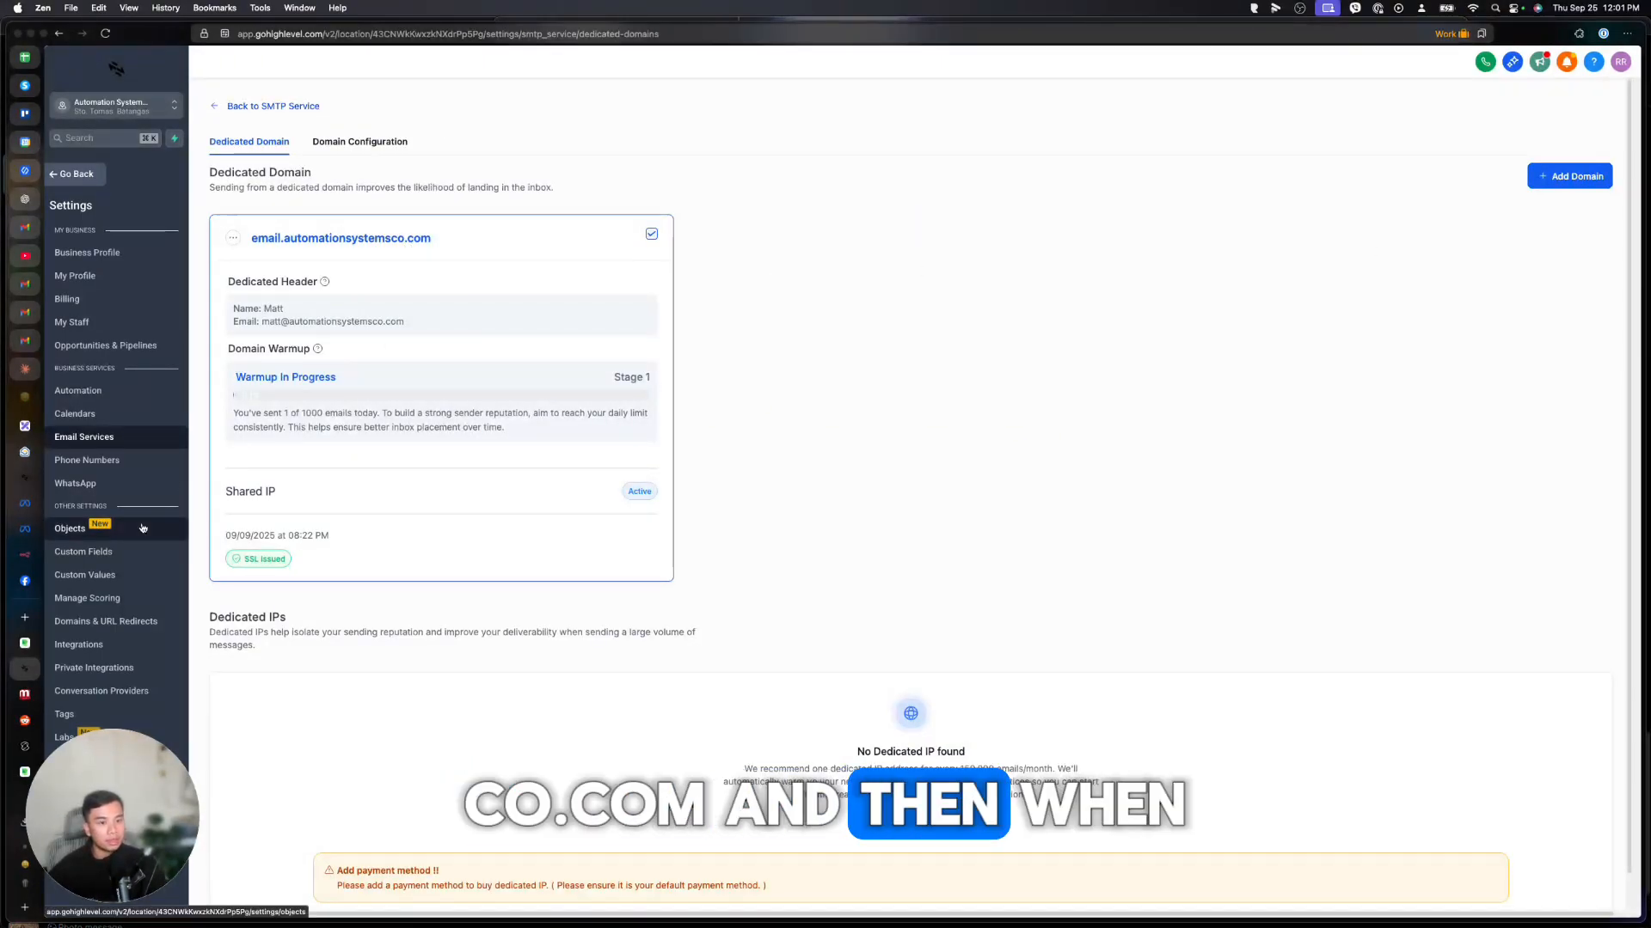
pyautogui.click(107, 629)
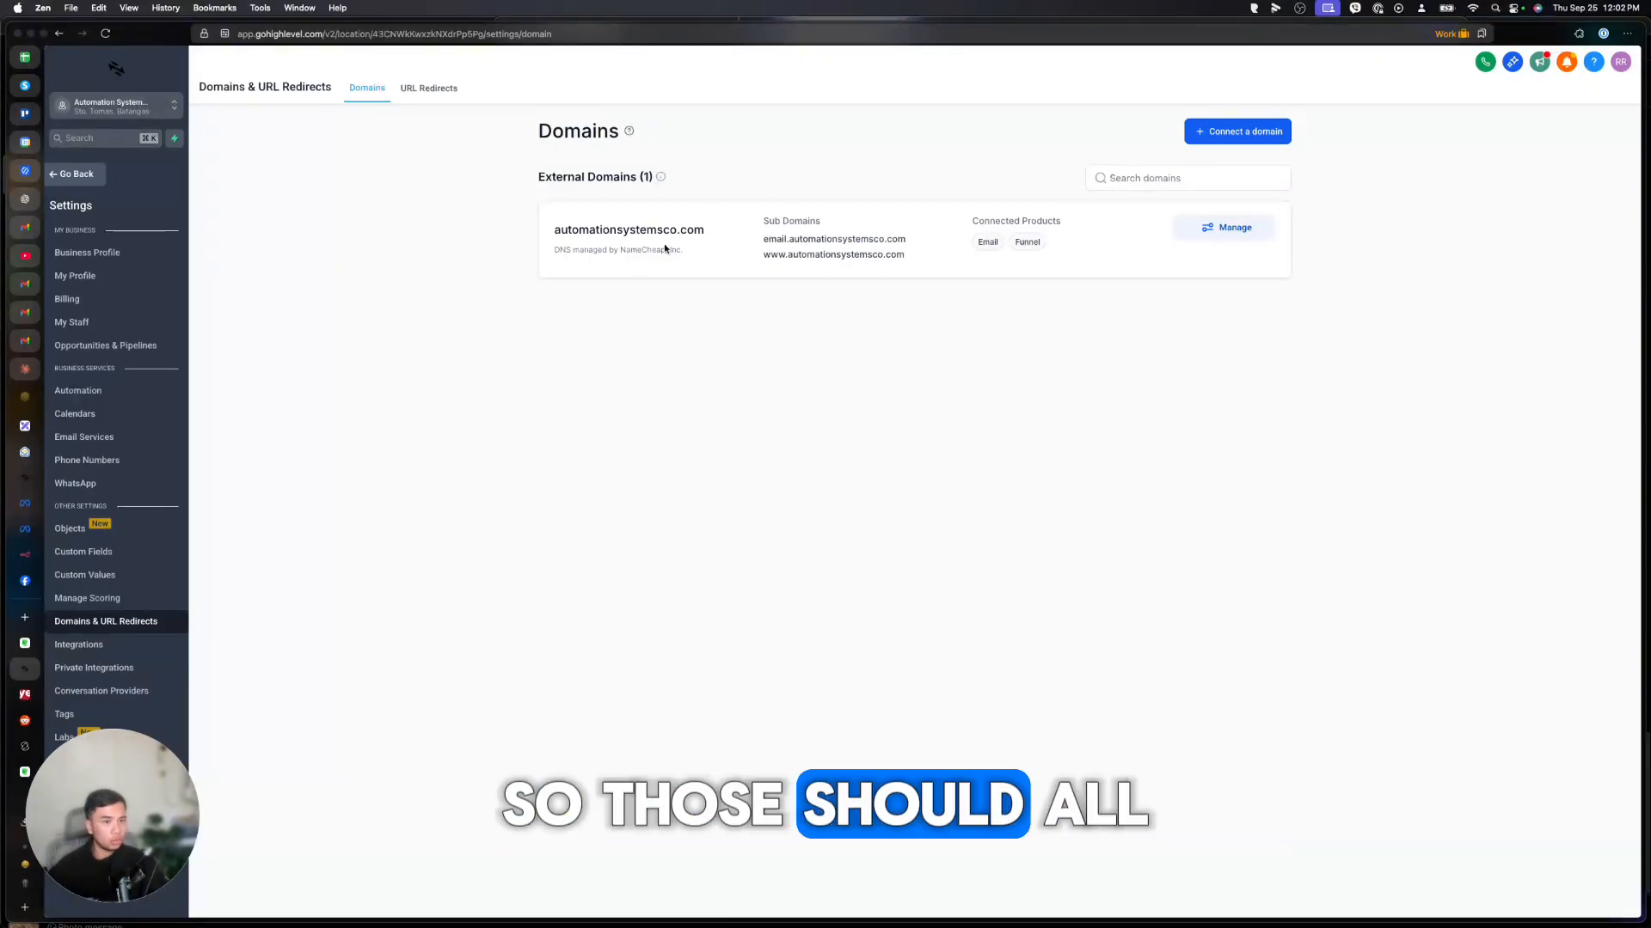
pyautogui.click(99, 648)
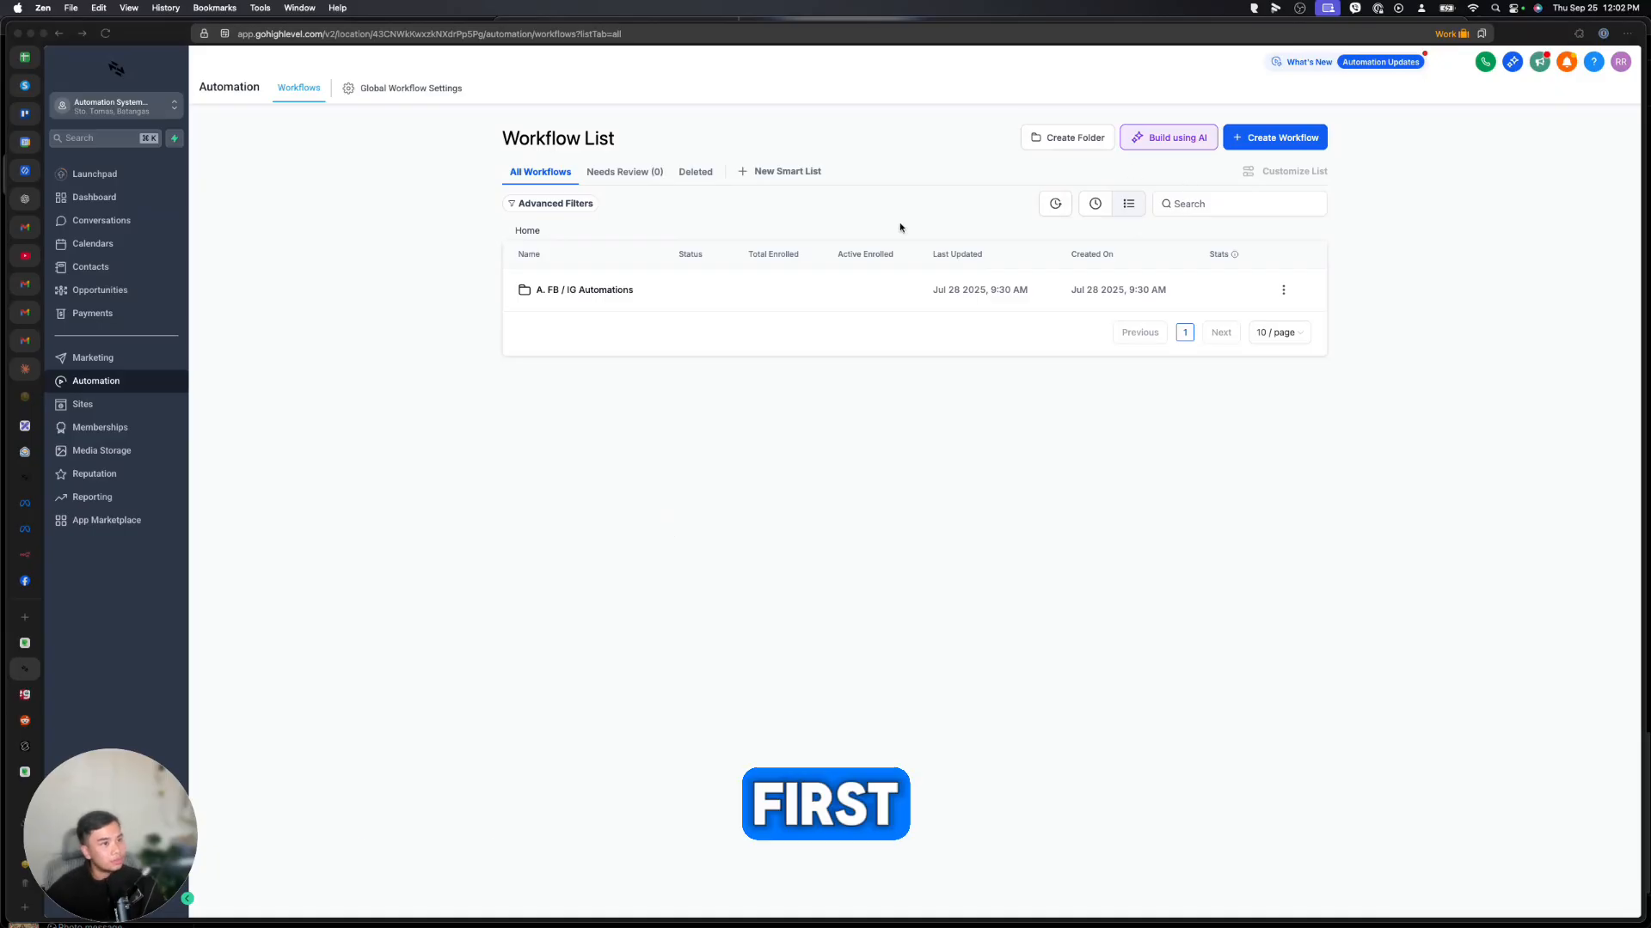
# Browse the workflow Template Library and preview Recipe - Birthday Template.
pyautogui.click(1307, 137)
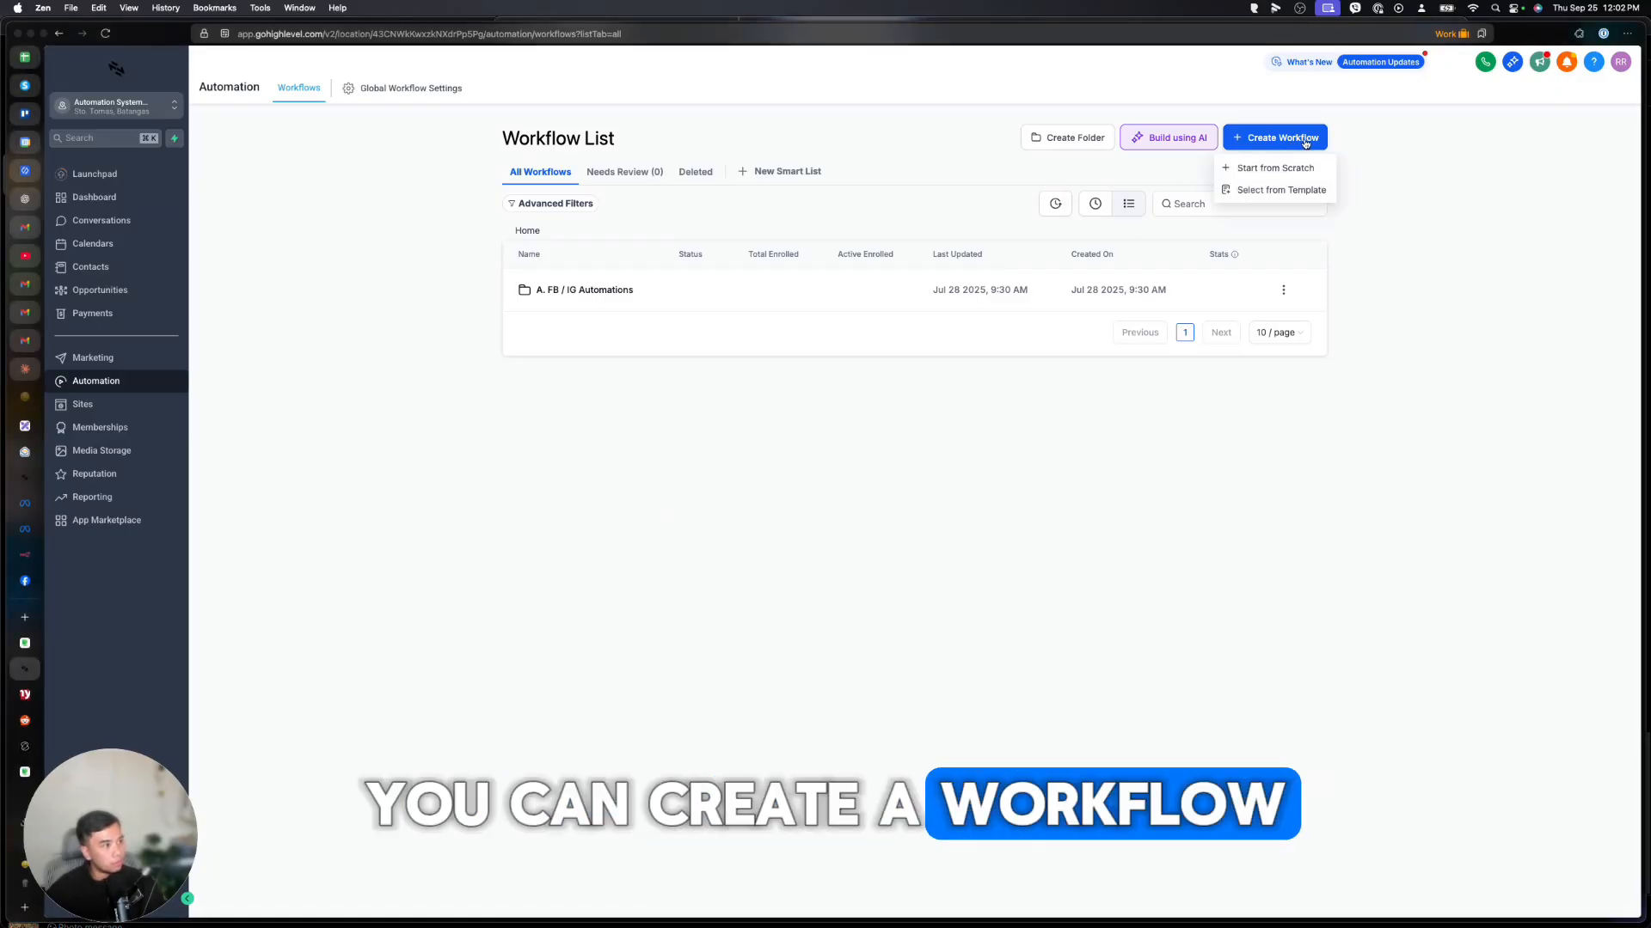
pyautogui.click(1279, 190)
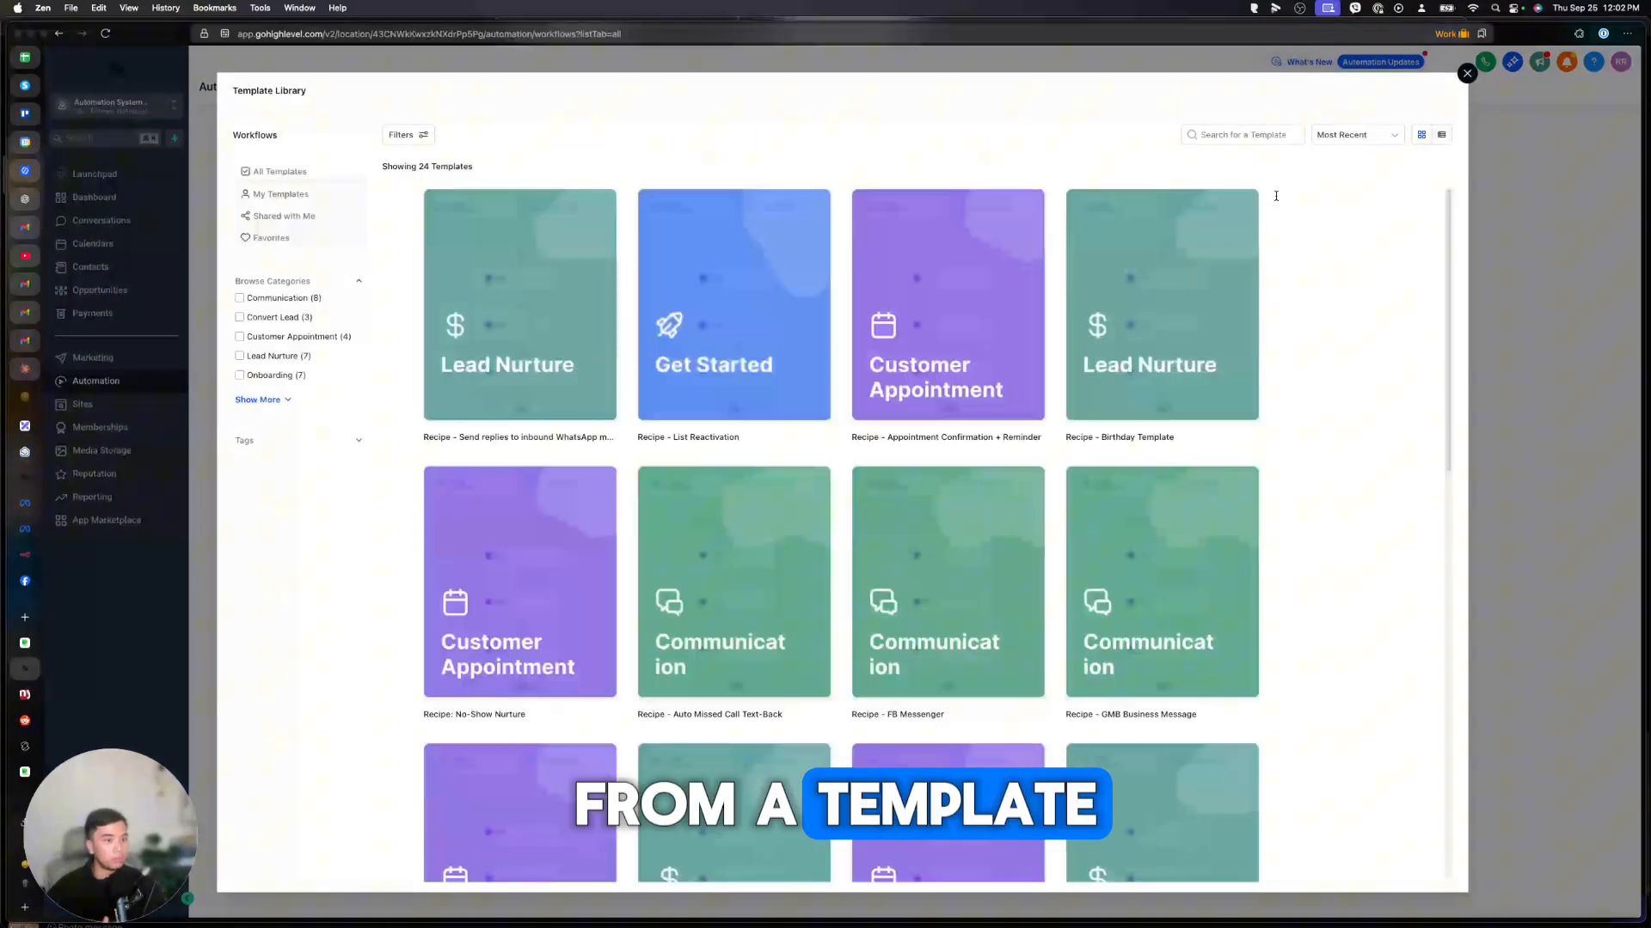
pyautogui.moveTo(762, 322)
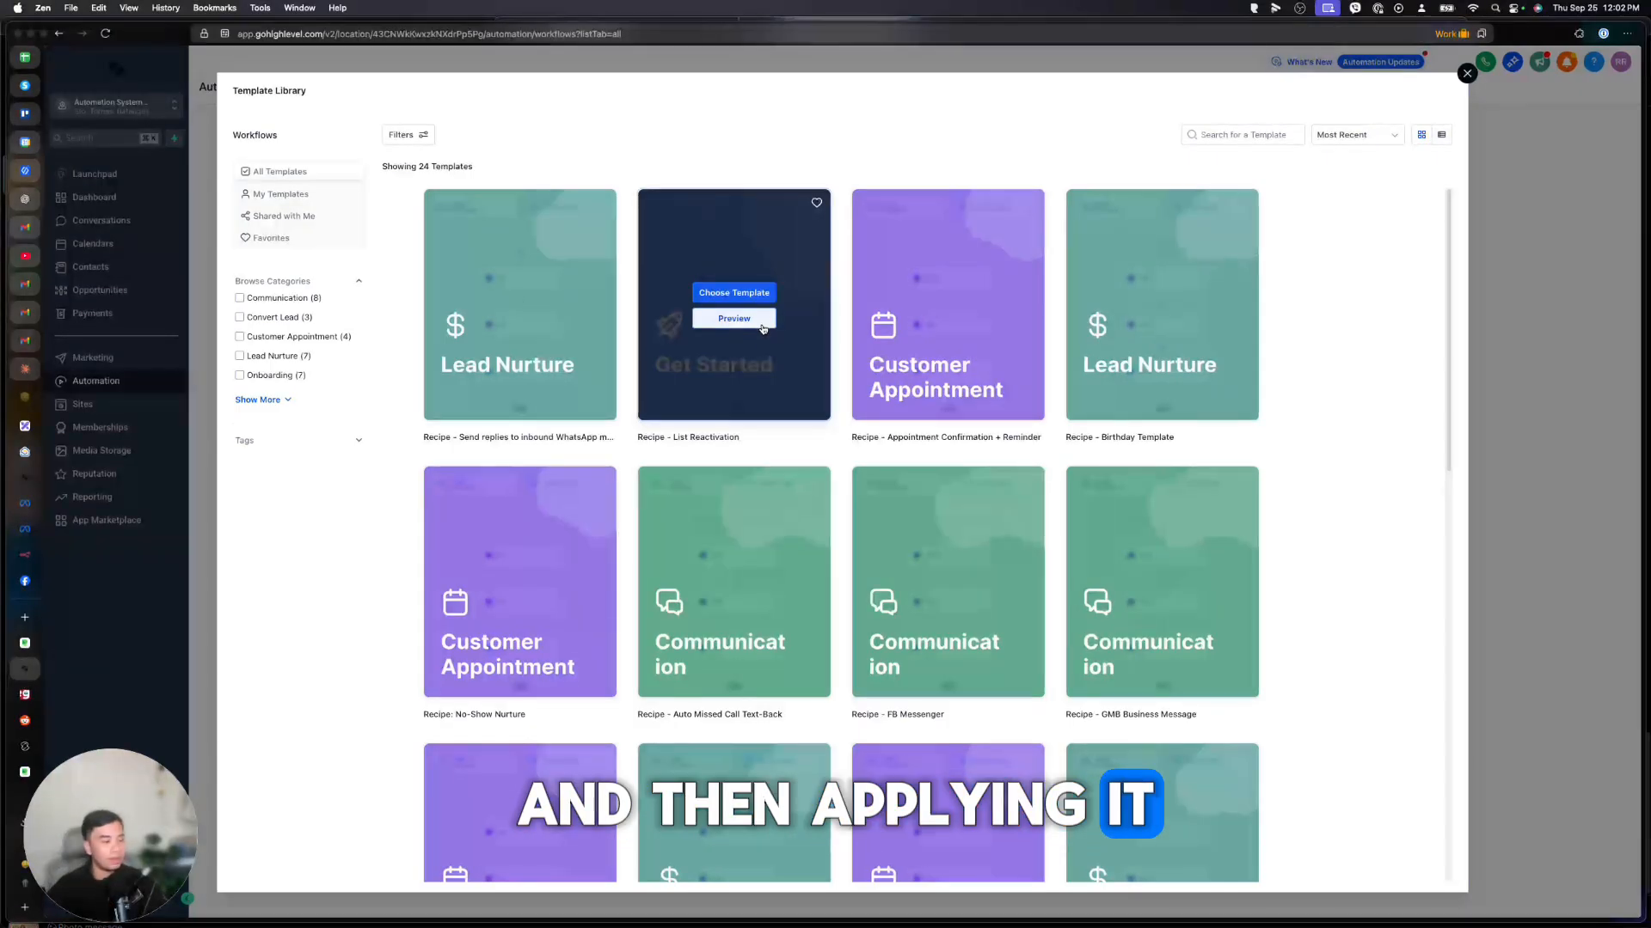
pyautogui.scroll(-5, 542, 413)
pyautogui.scroll(5, 524, 427)
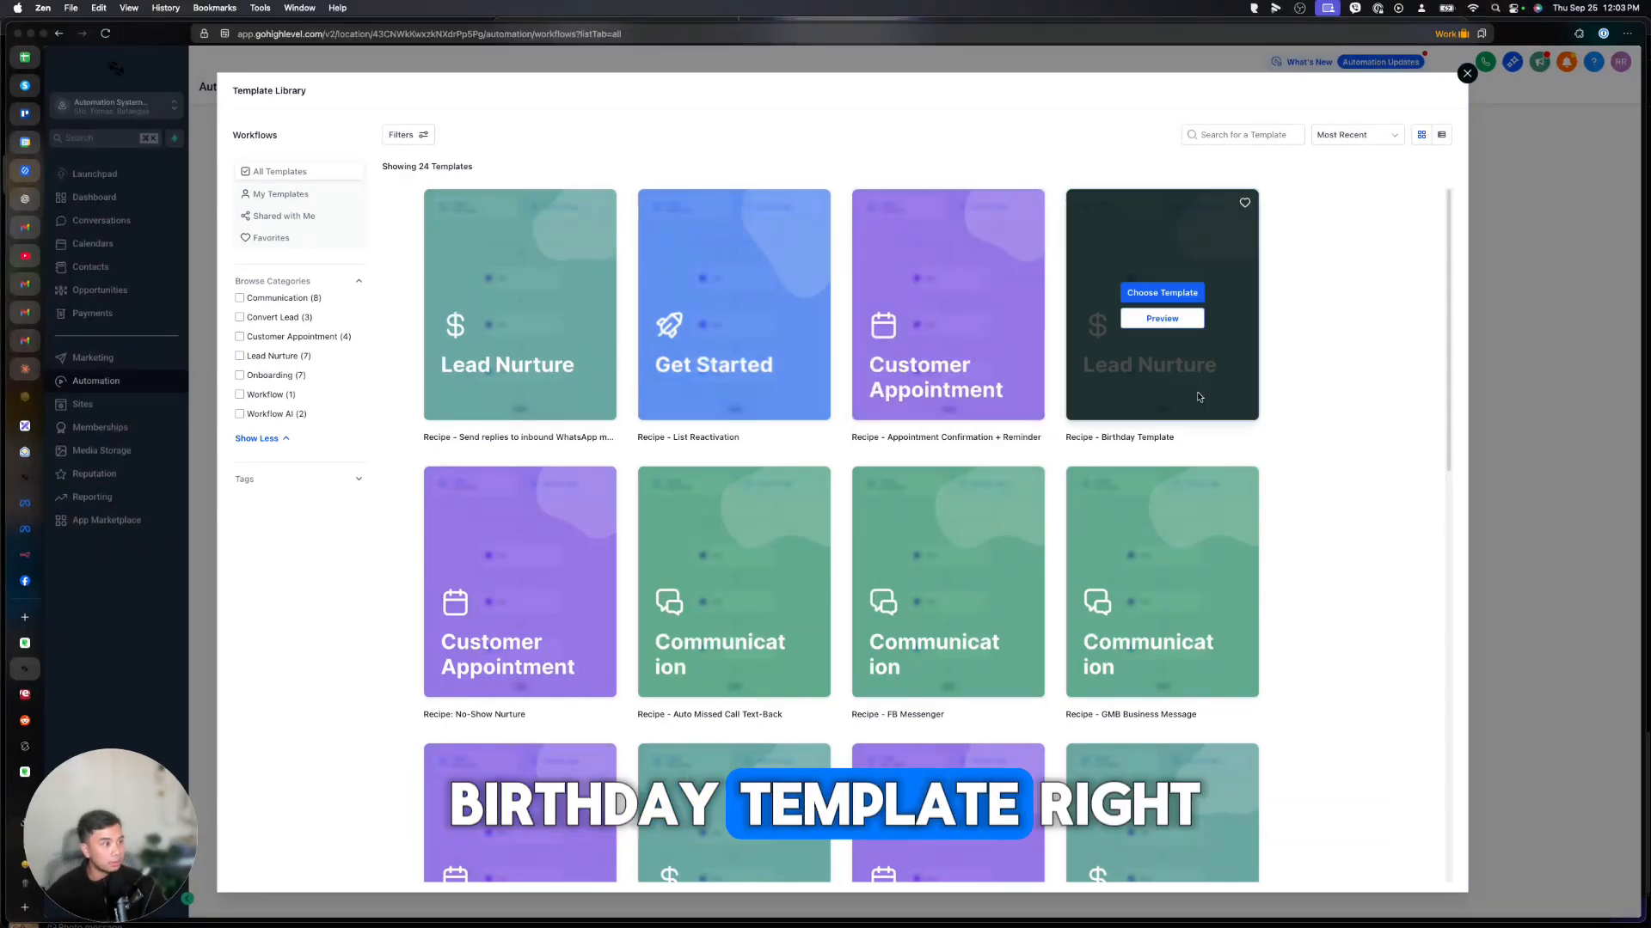
pyautogui.click(1165, 319)
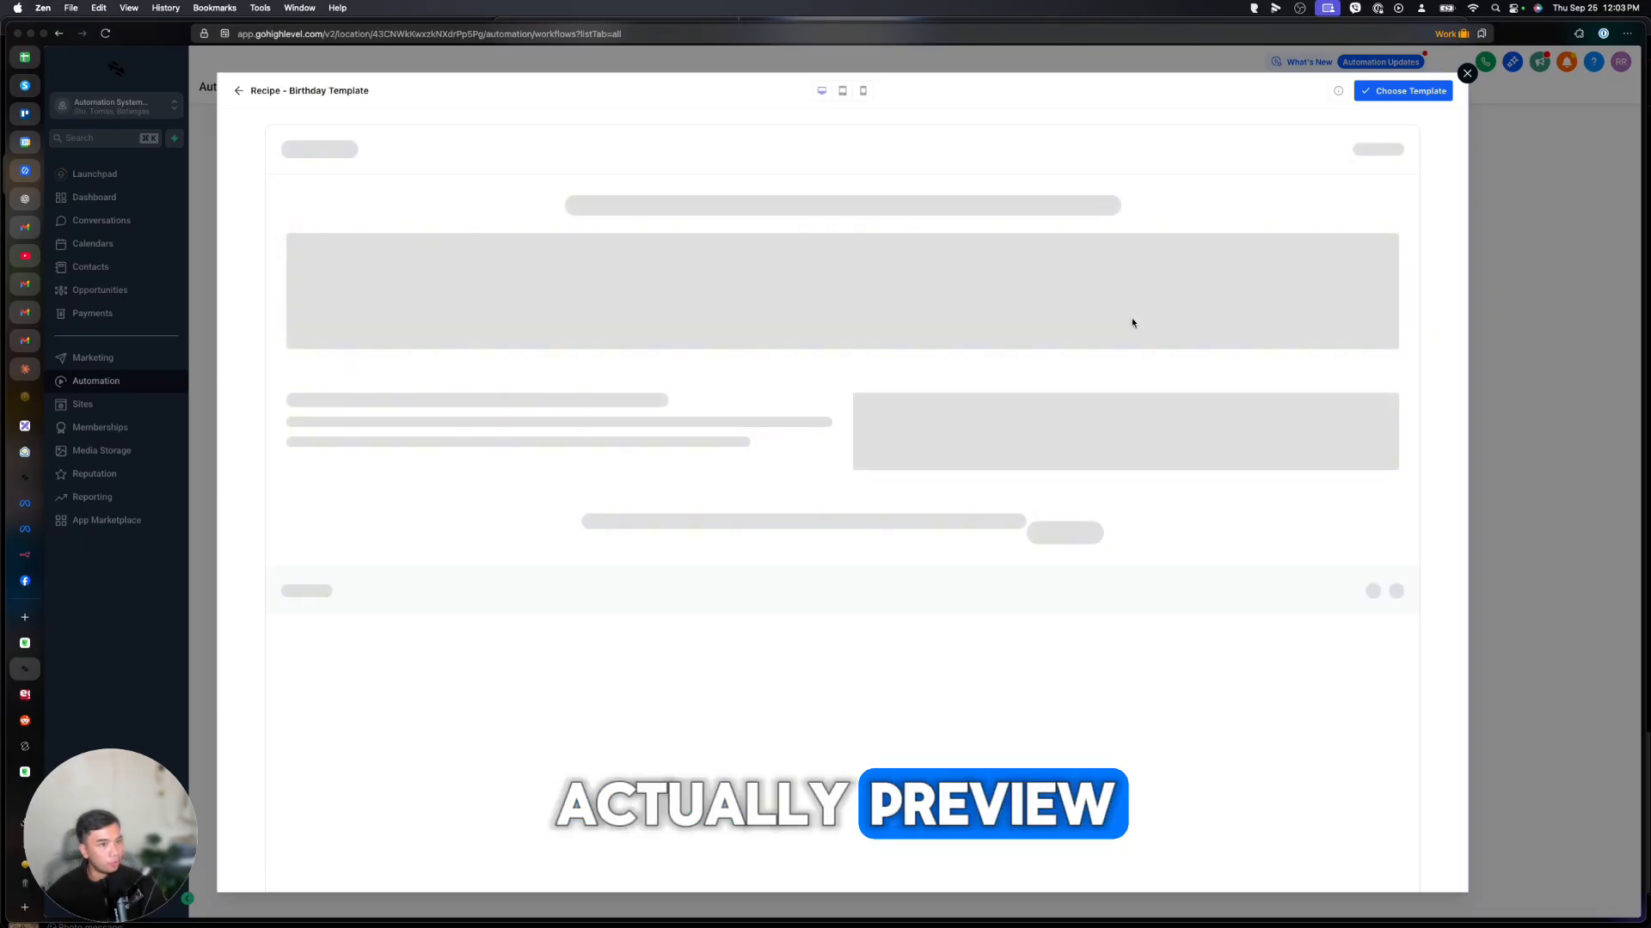
pyautogui.scroll(-5, 1071, 349)
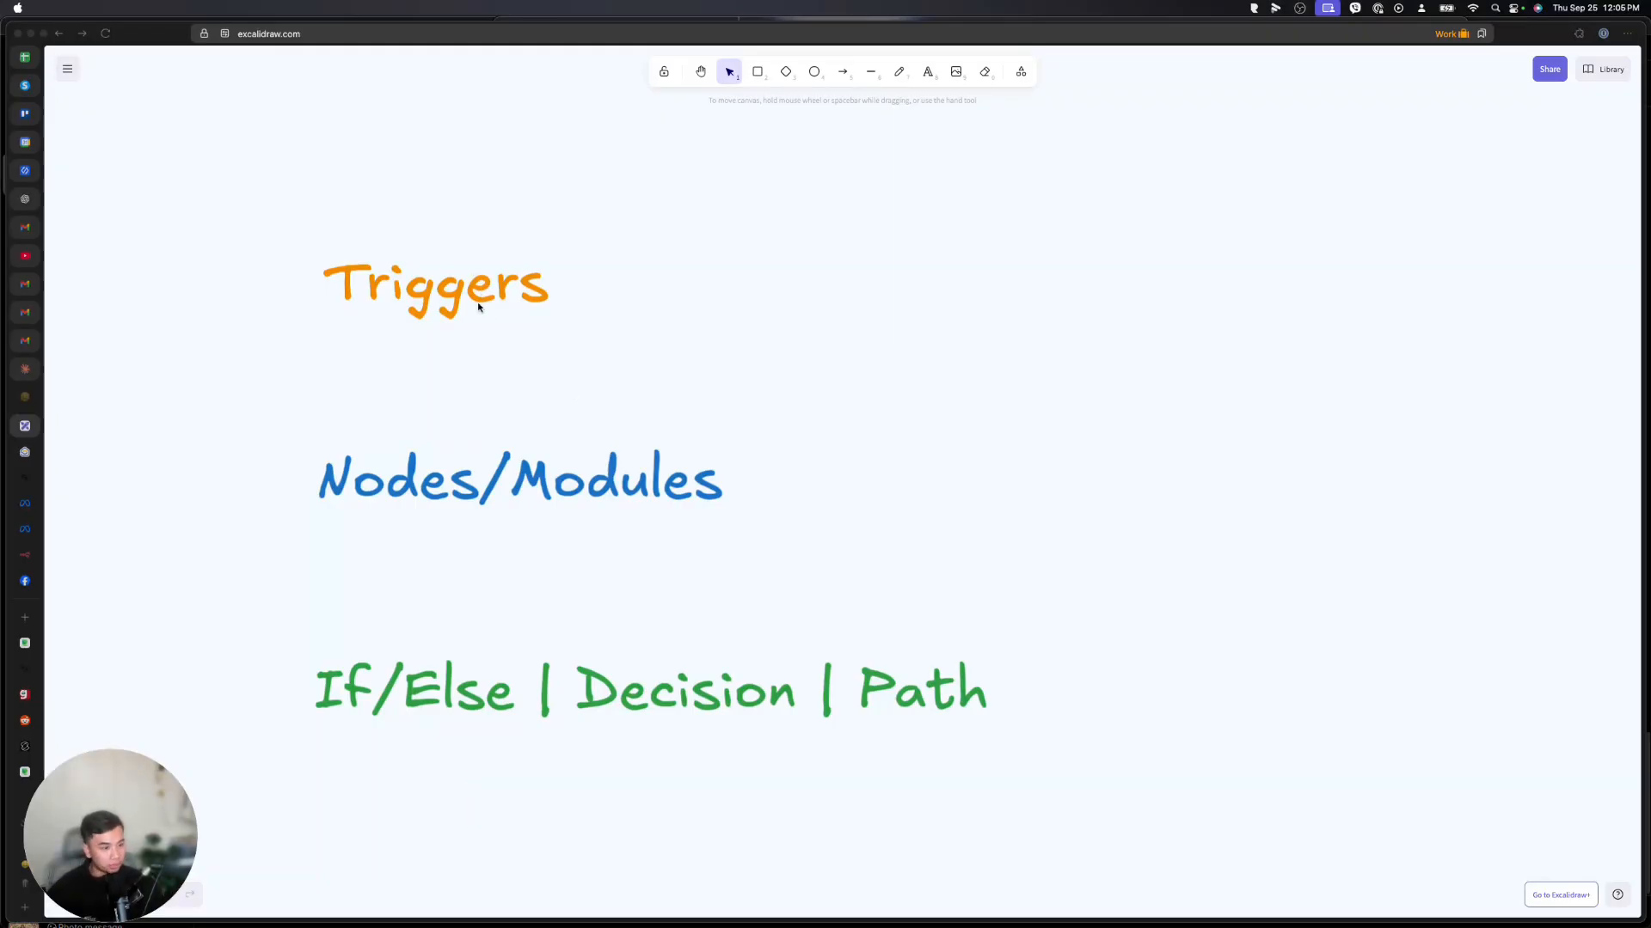
pyautogui.click(547, 489)
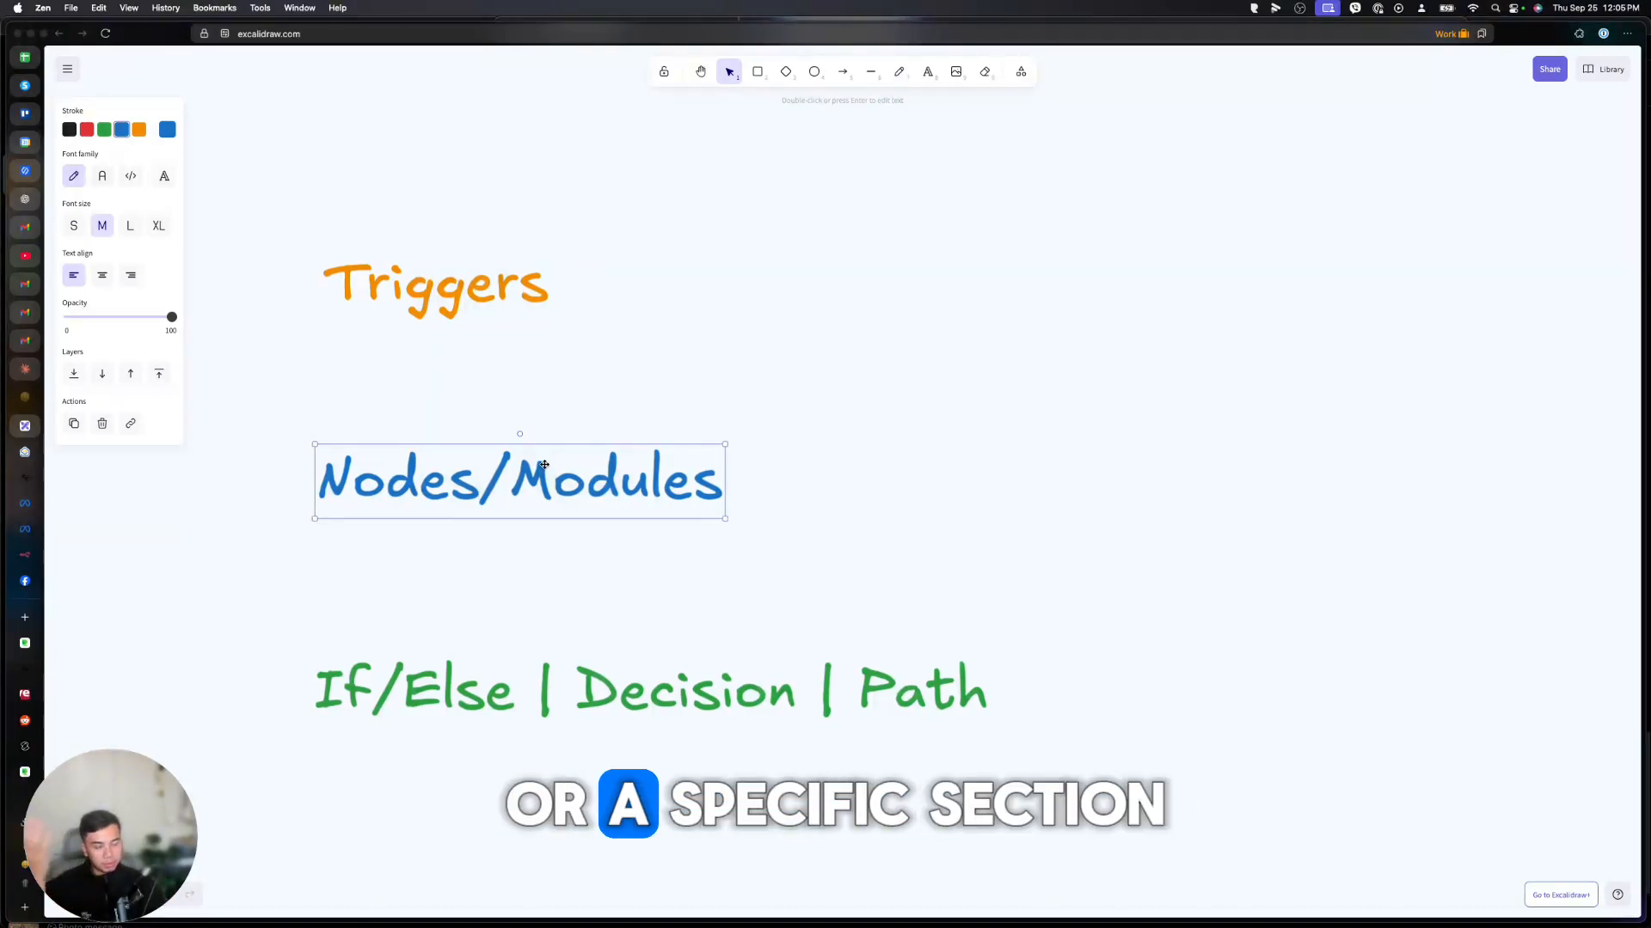
pyautogui.click(417, 690)
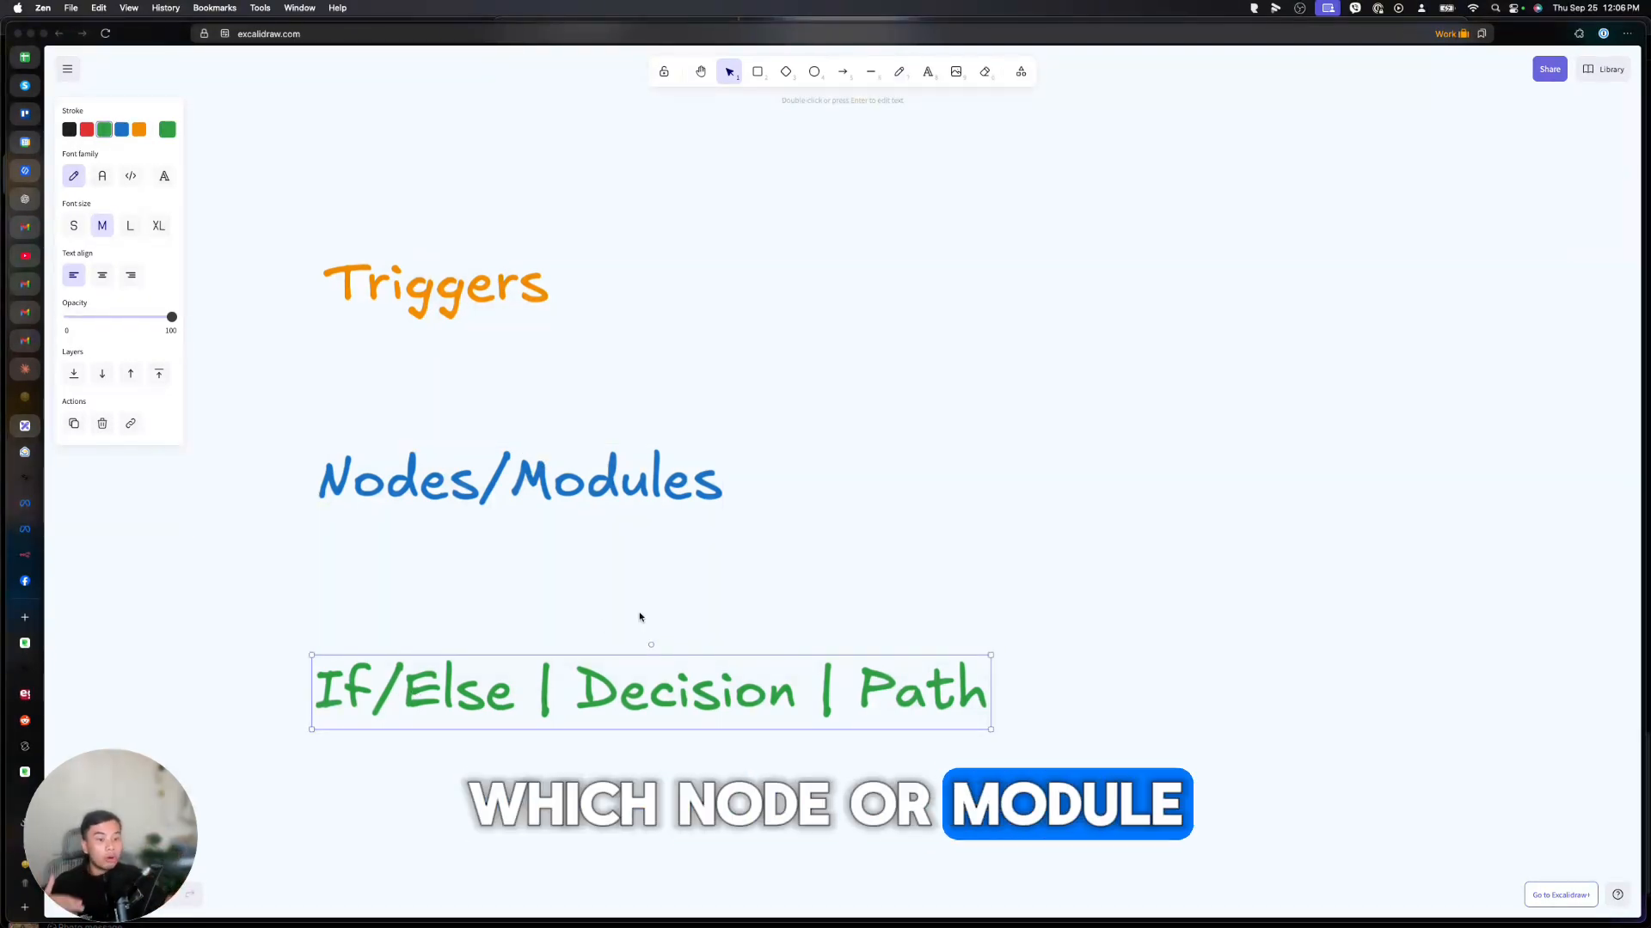
pyautogui.click(488, 287)
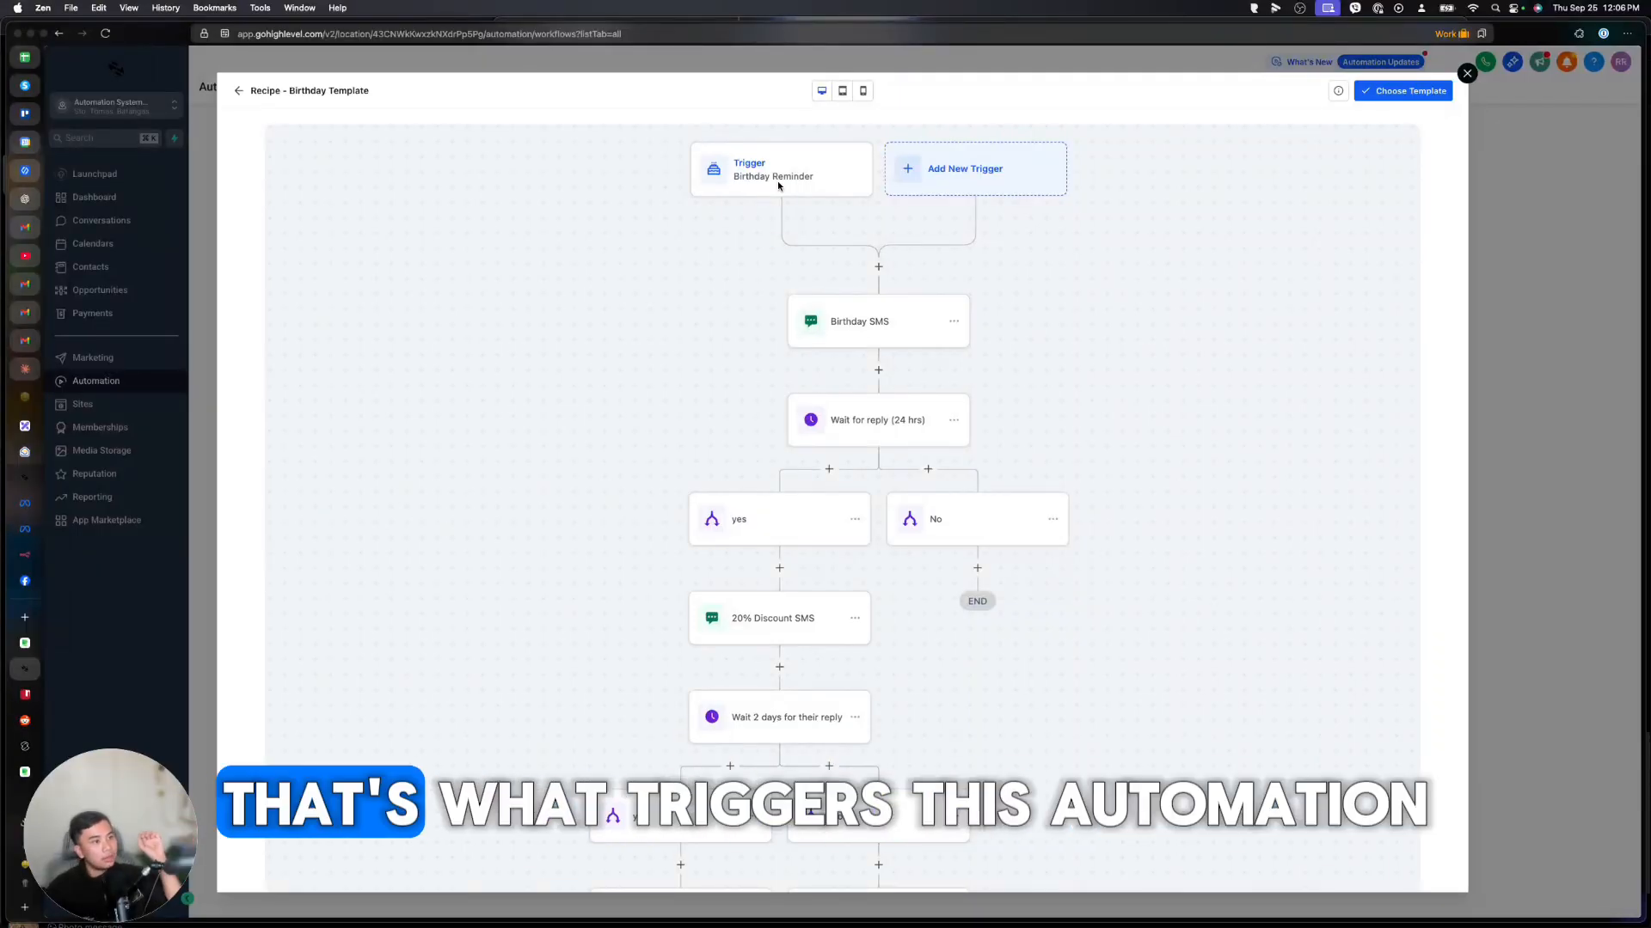
pyautogui.scroll(-1, 913, 292)
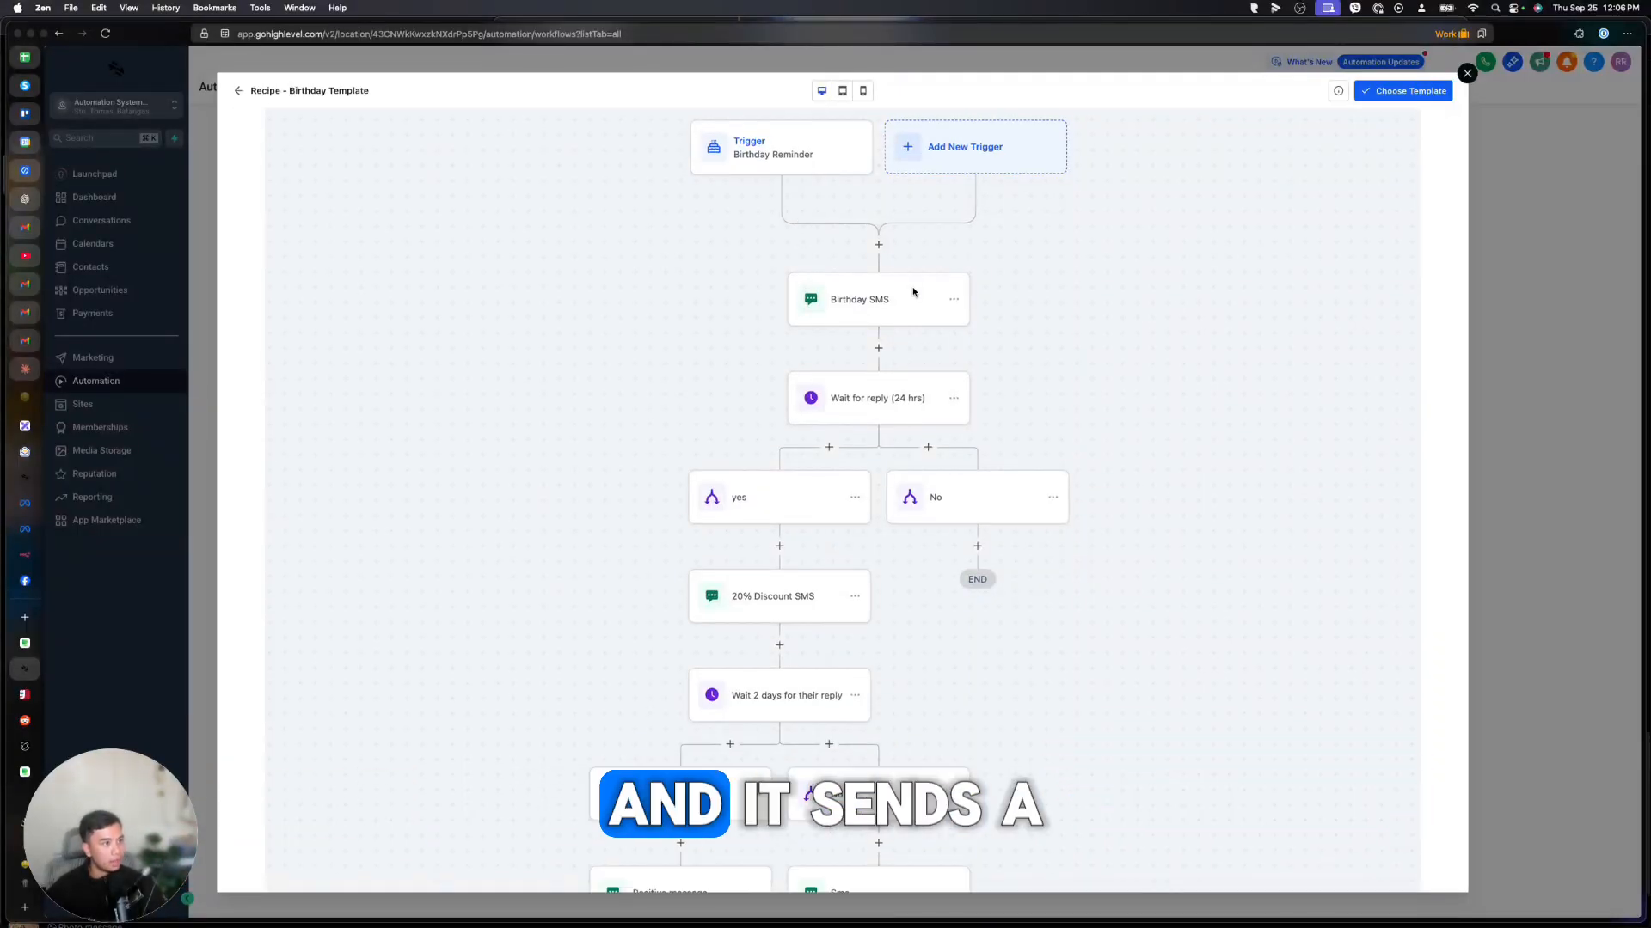
pyautogui.scroll(-1, 862, 343)
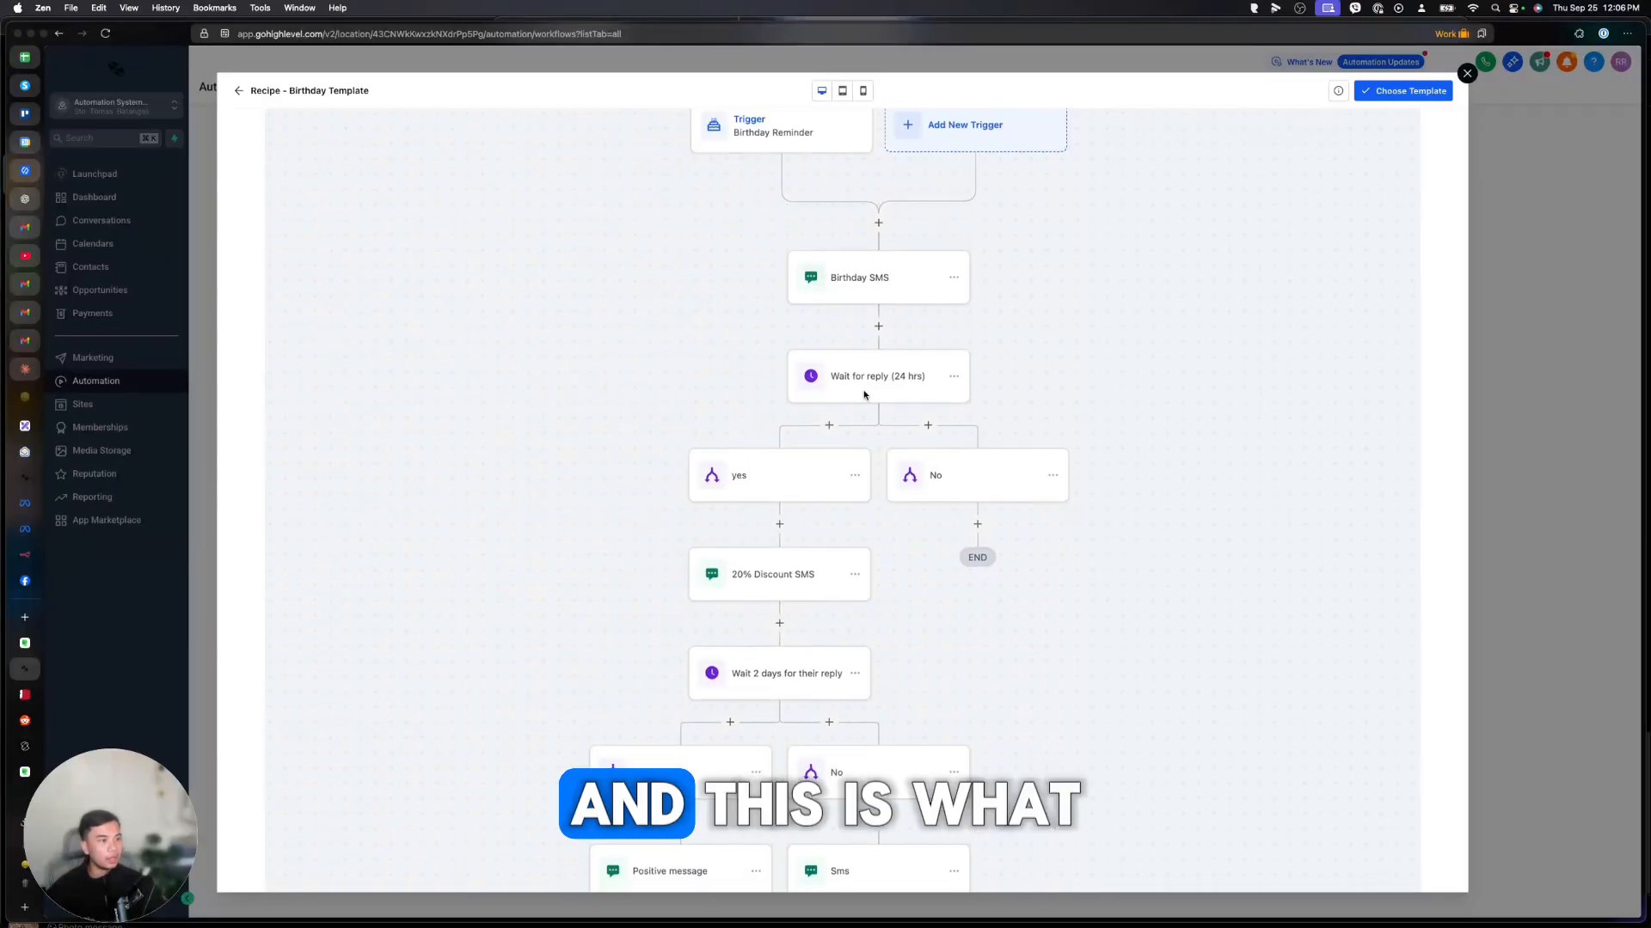
pyautogui.scroll(2, 867, 390)
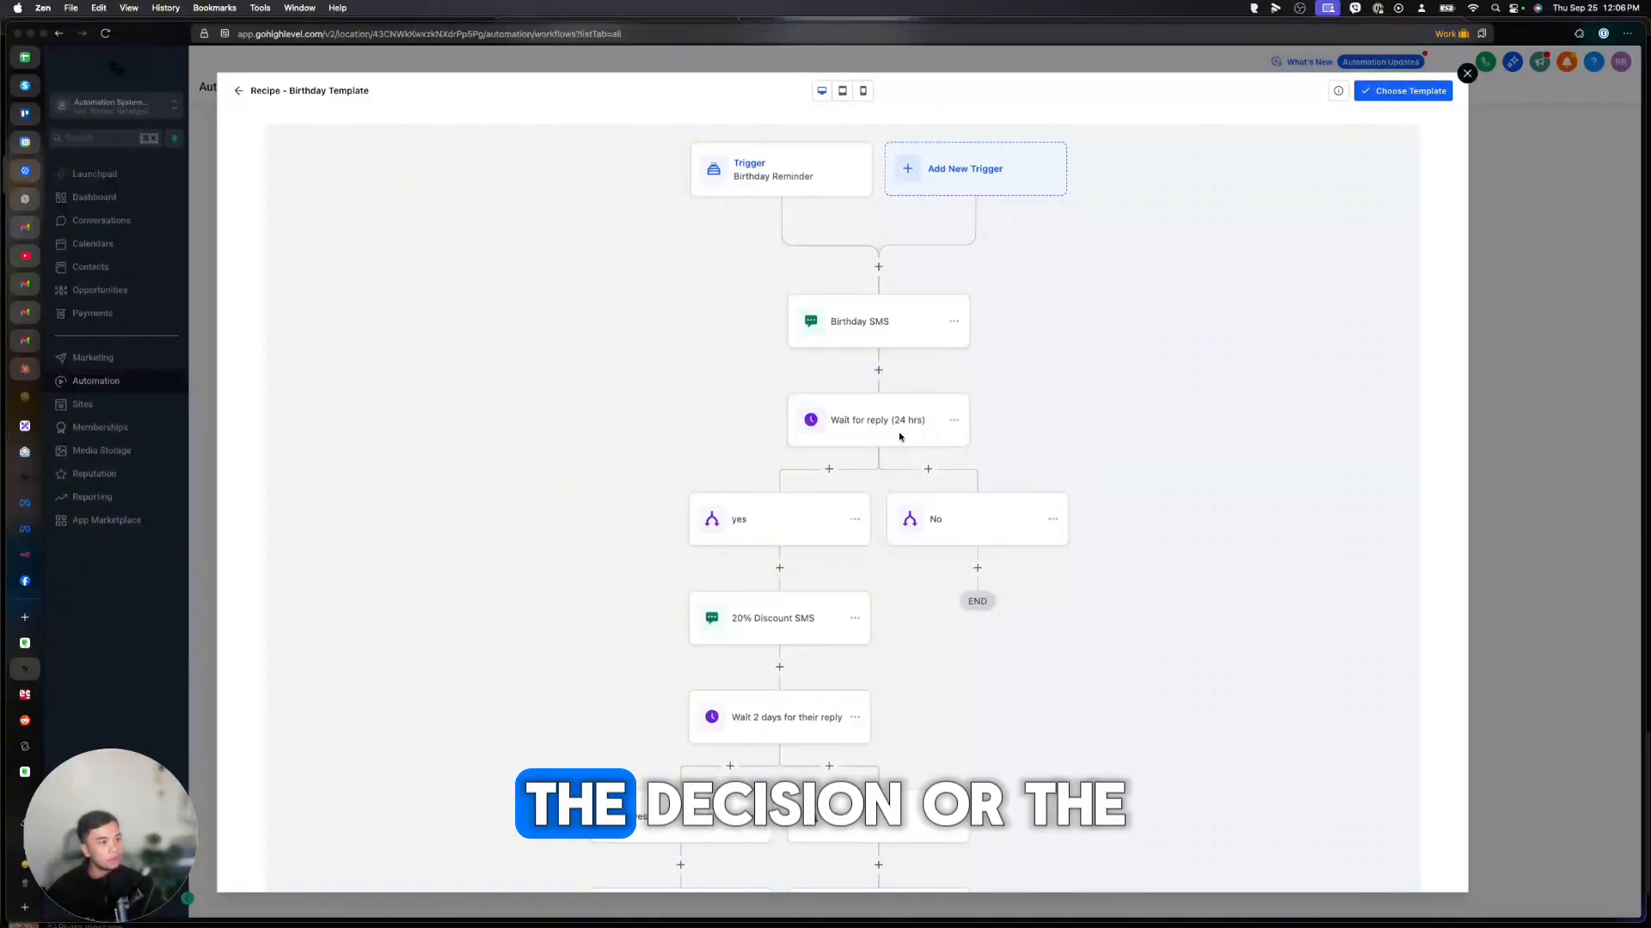
pyautogui.scroll(-10, 903, 429)
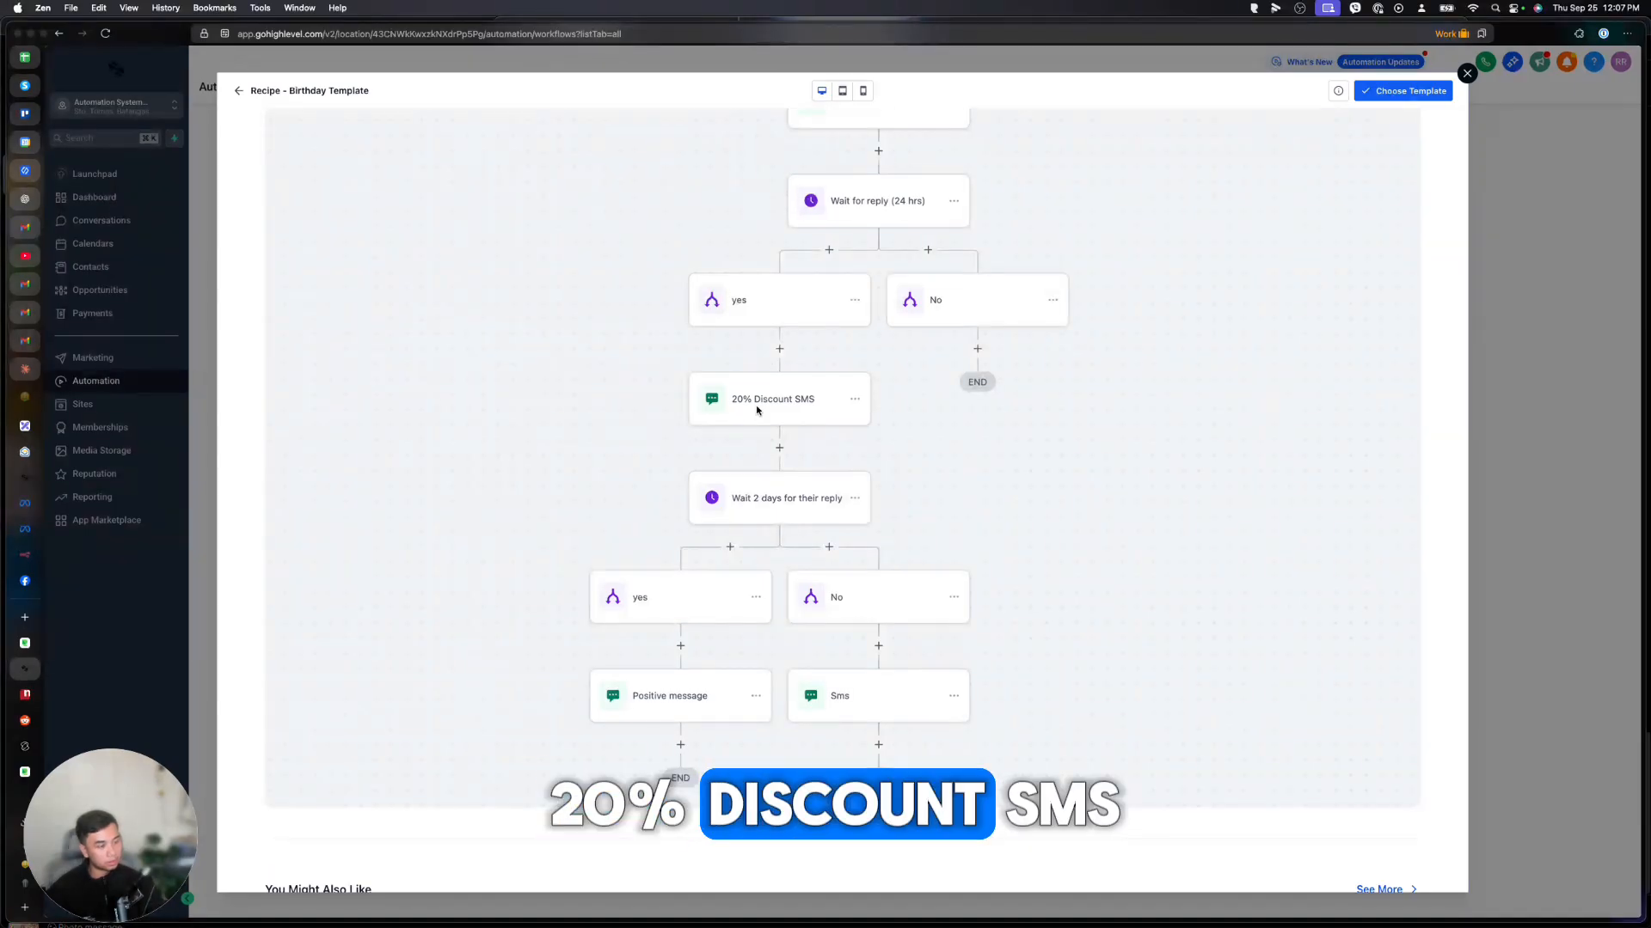
pyautogui.scroll(3, 874, 273)
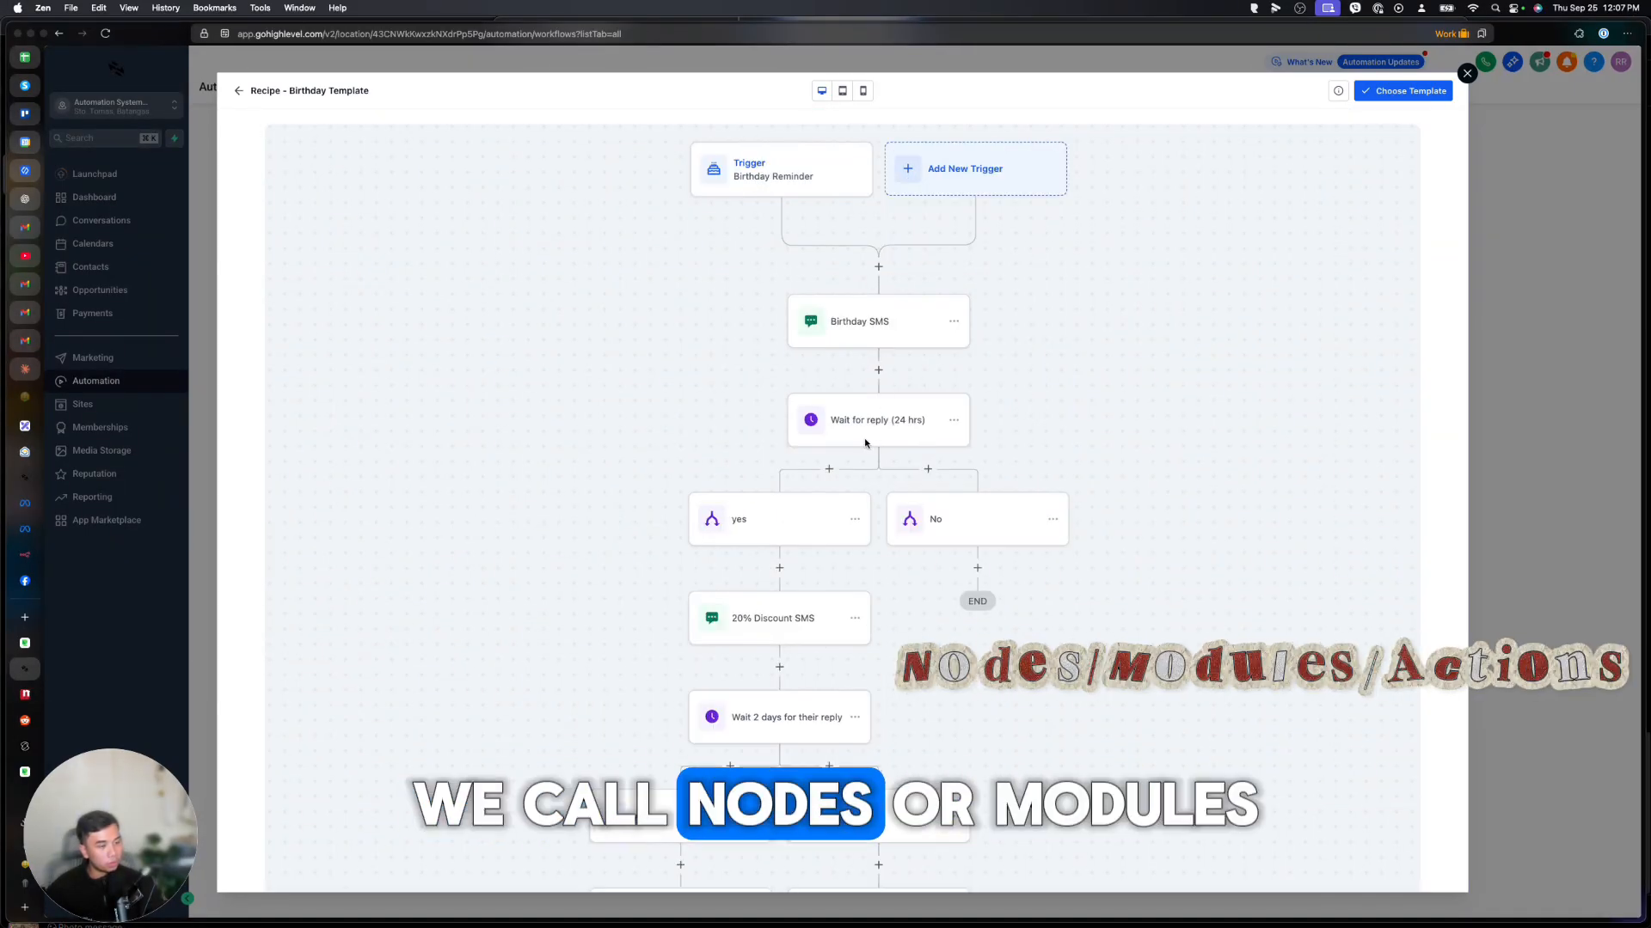
pyautogui.scroll(-2, 755, 492)
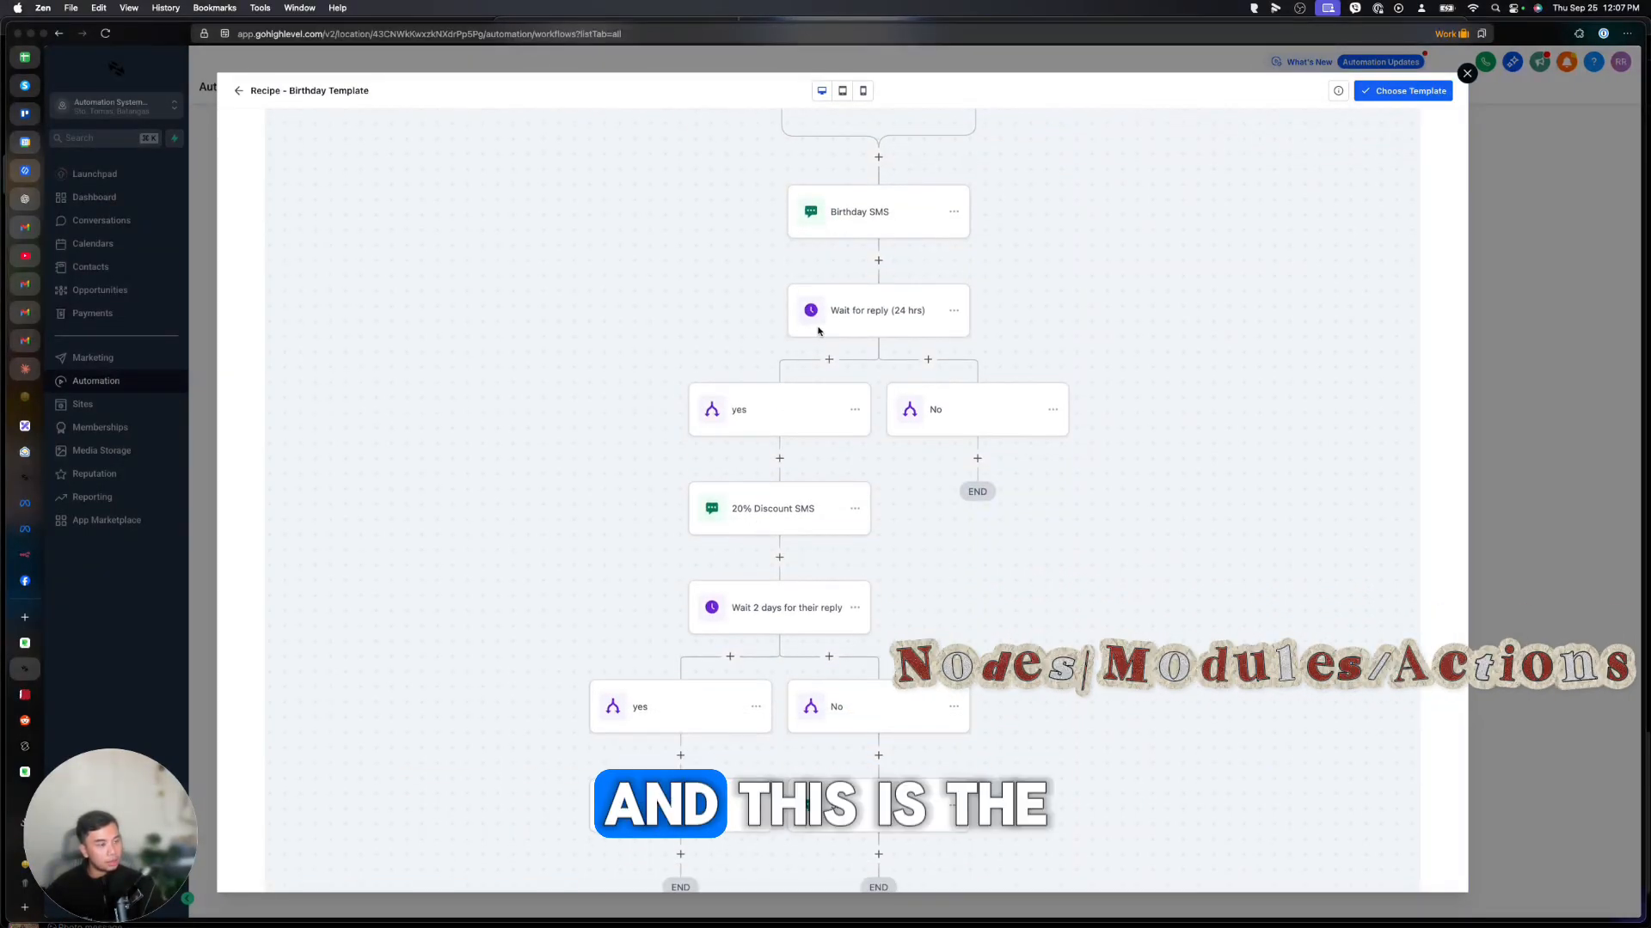
pyautogui.scroll(-3, 772, 593)
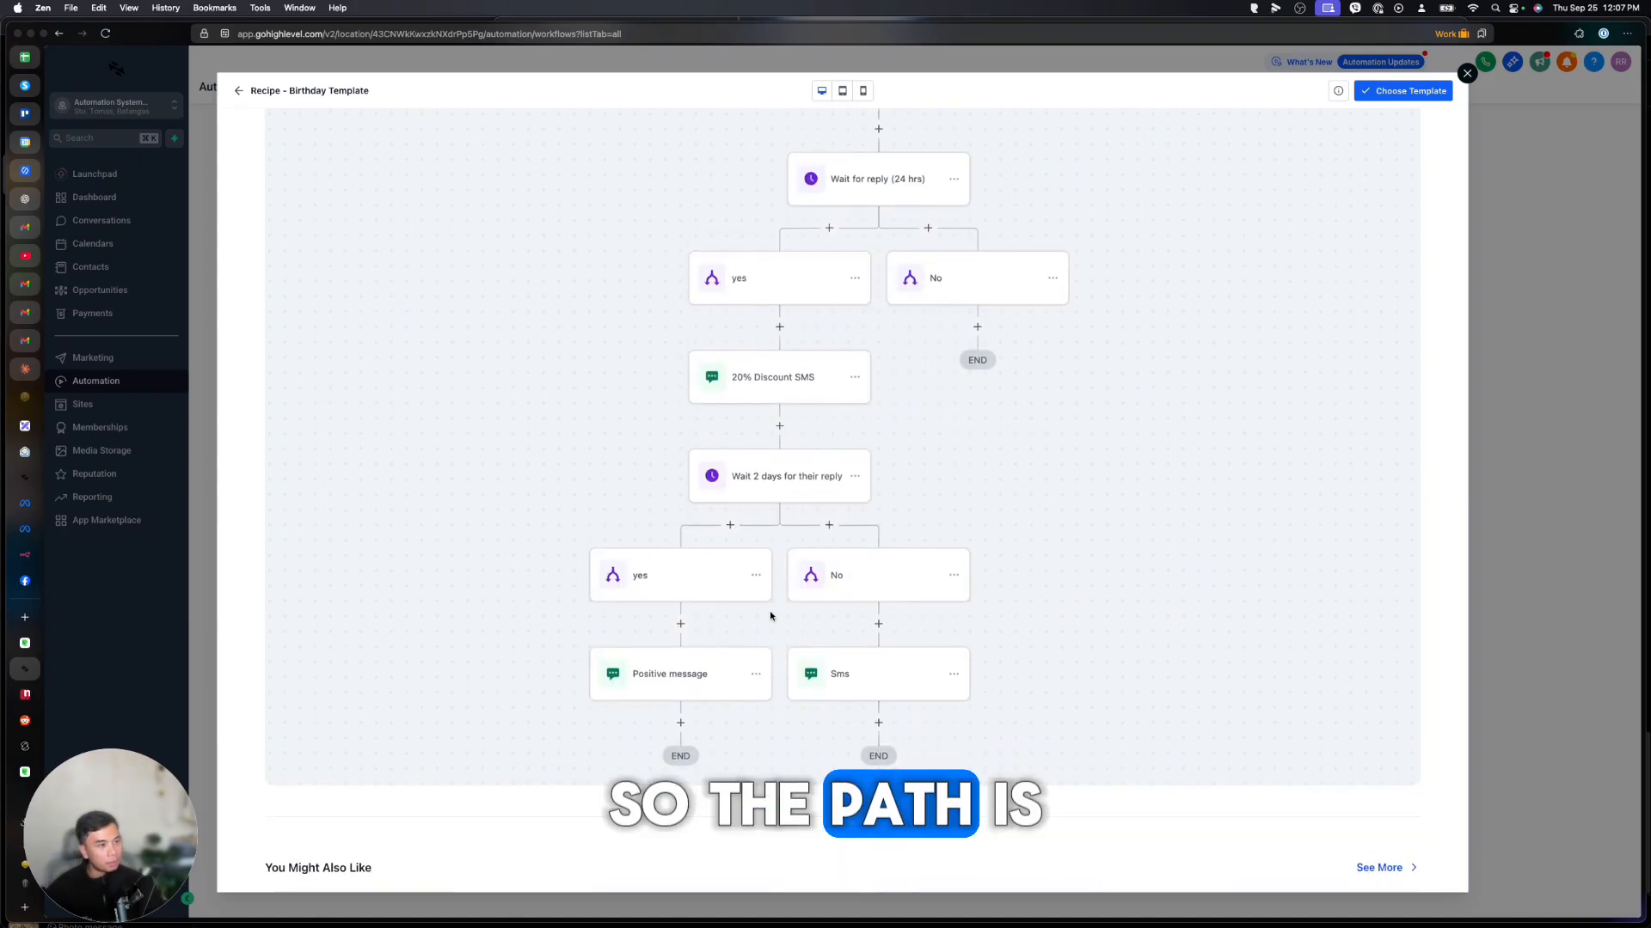
pyautogui.scroll(2, 770, 606)
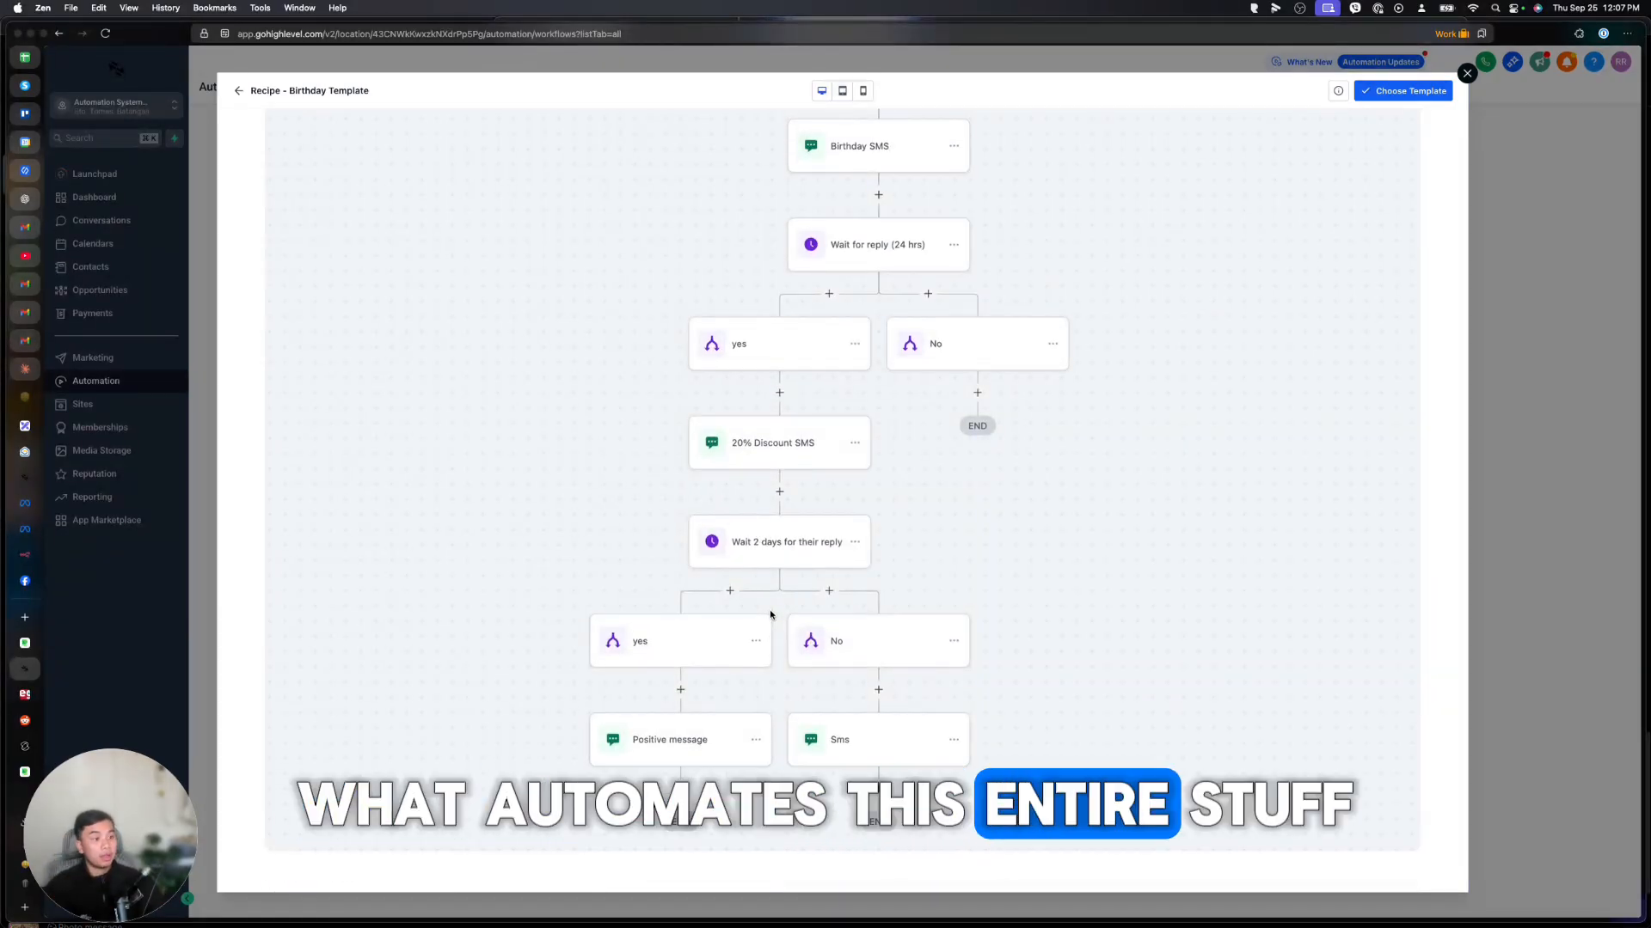
pyautogui.scroll(3, 770, 612)
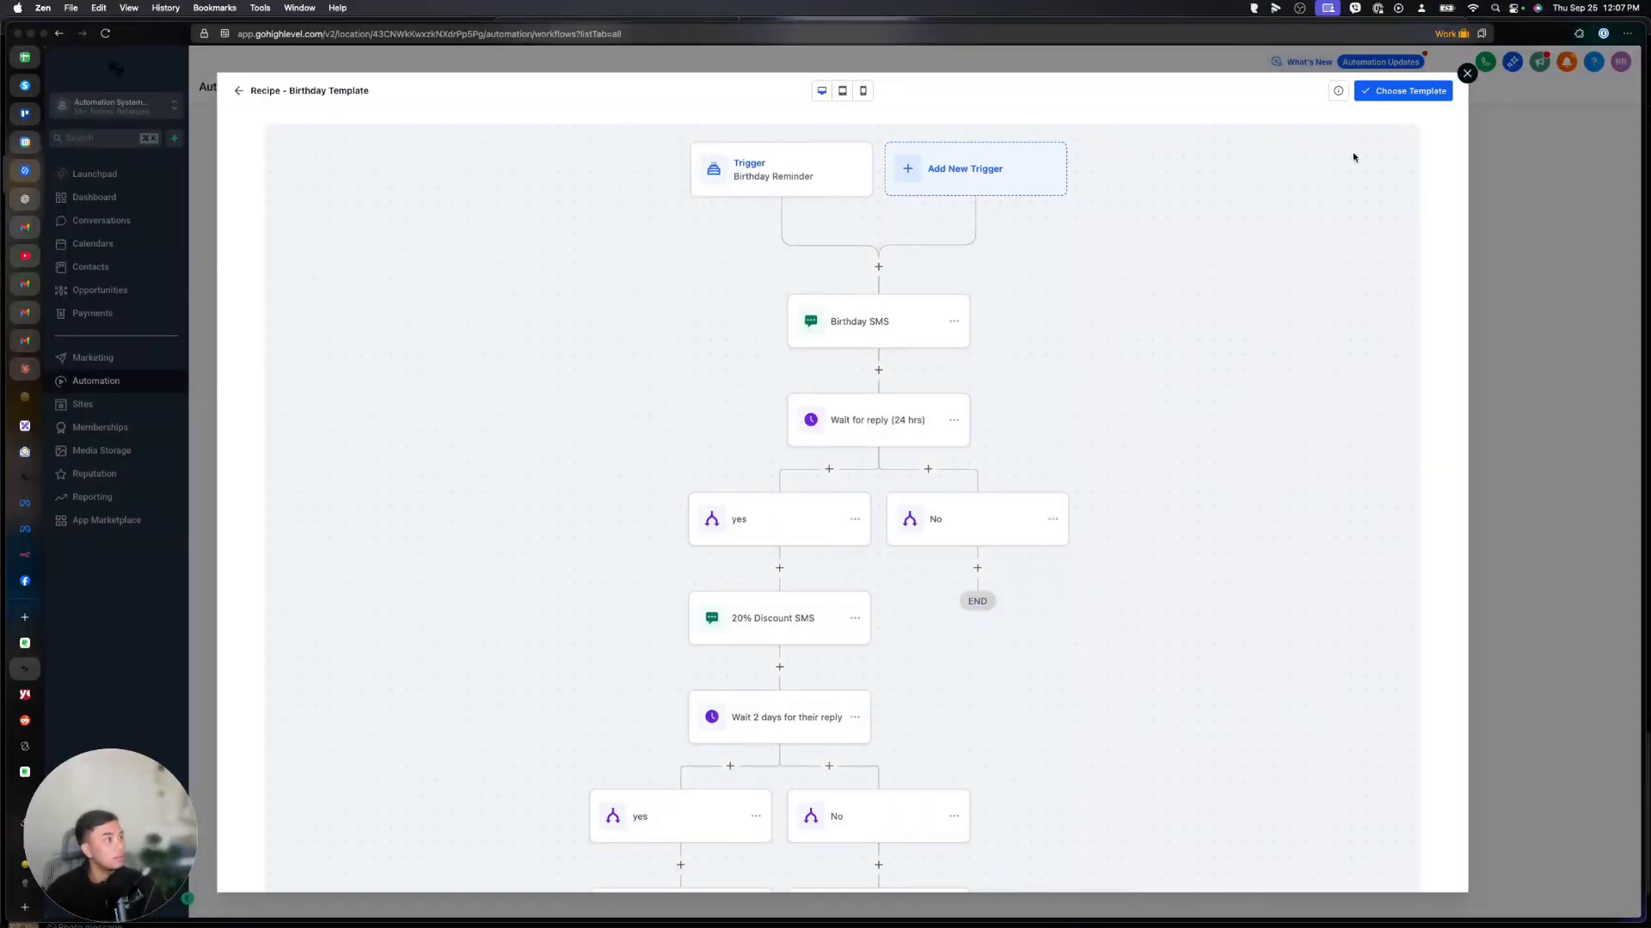
pyautogui.scroll(-2, 1097, 431)
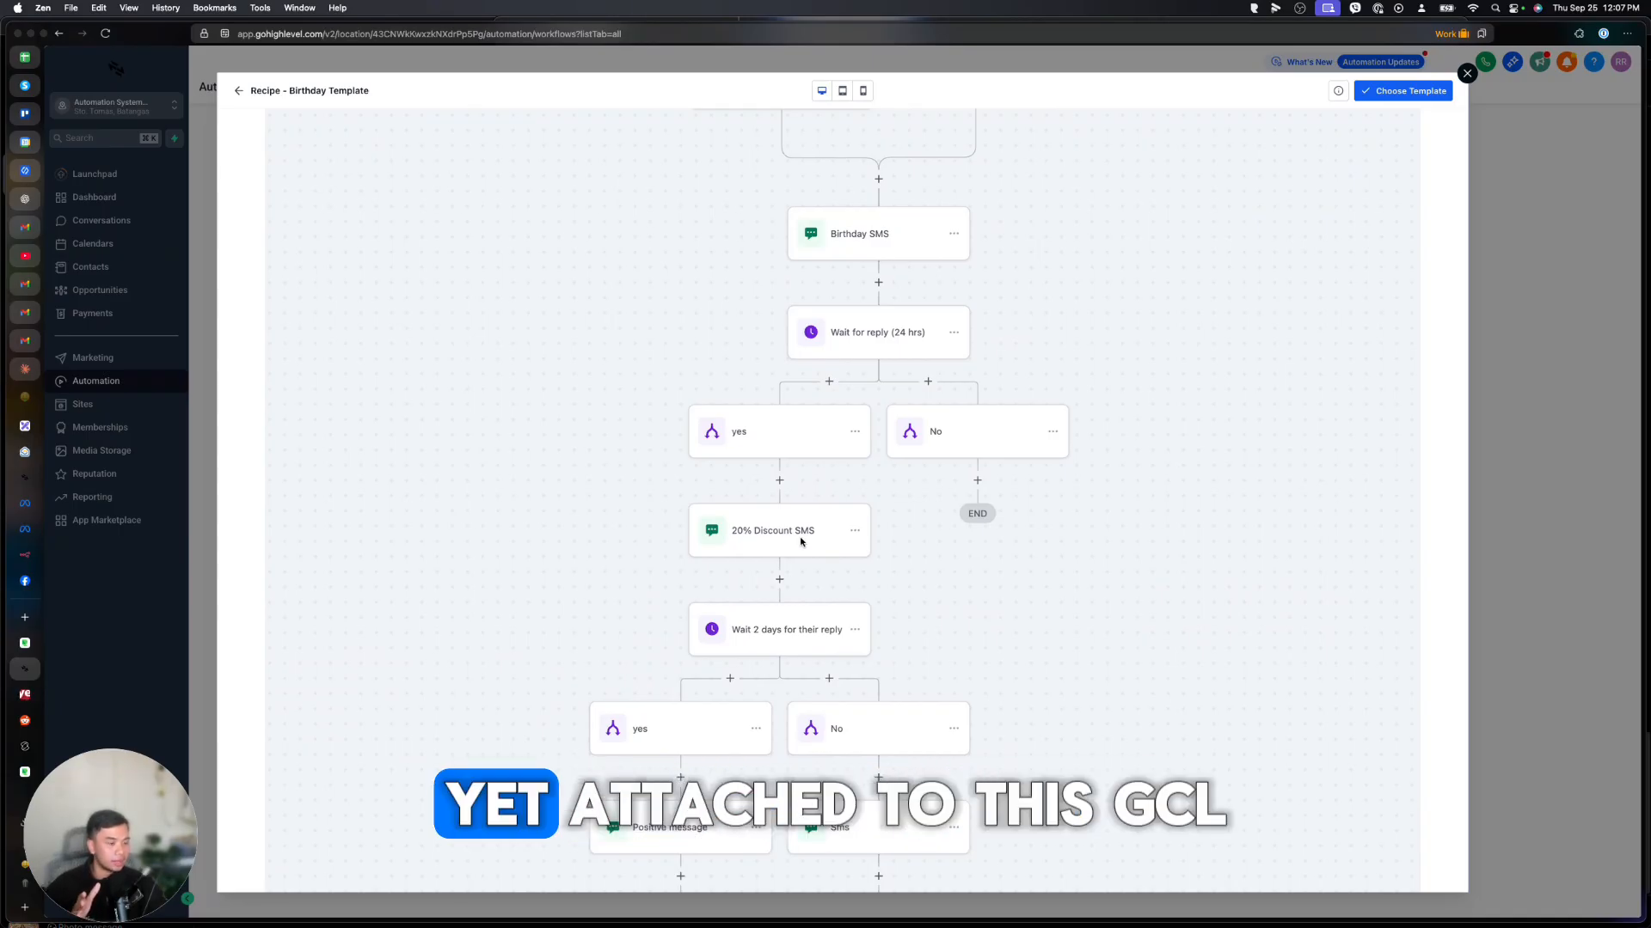
# Add the Birthday Template as a workflow and view its Birthday SMS message settings.
pyautogui.click(1425, 96)
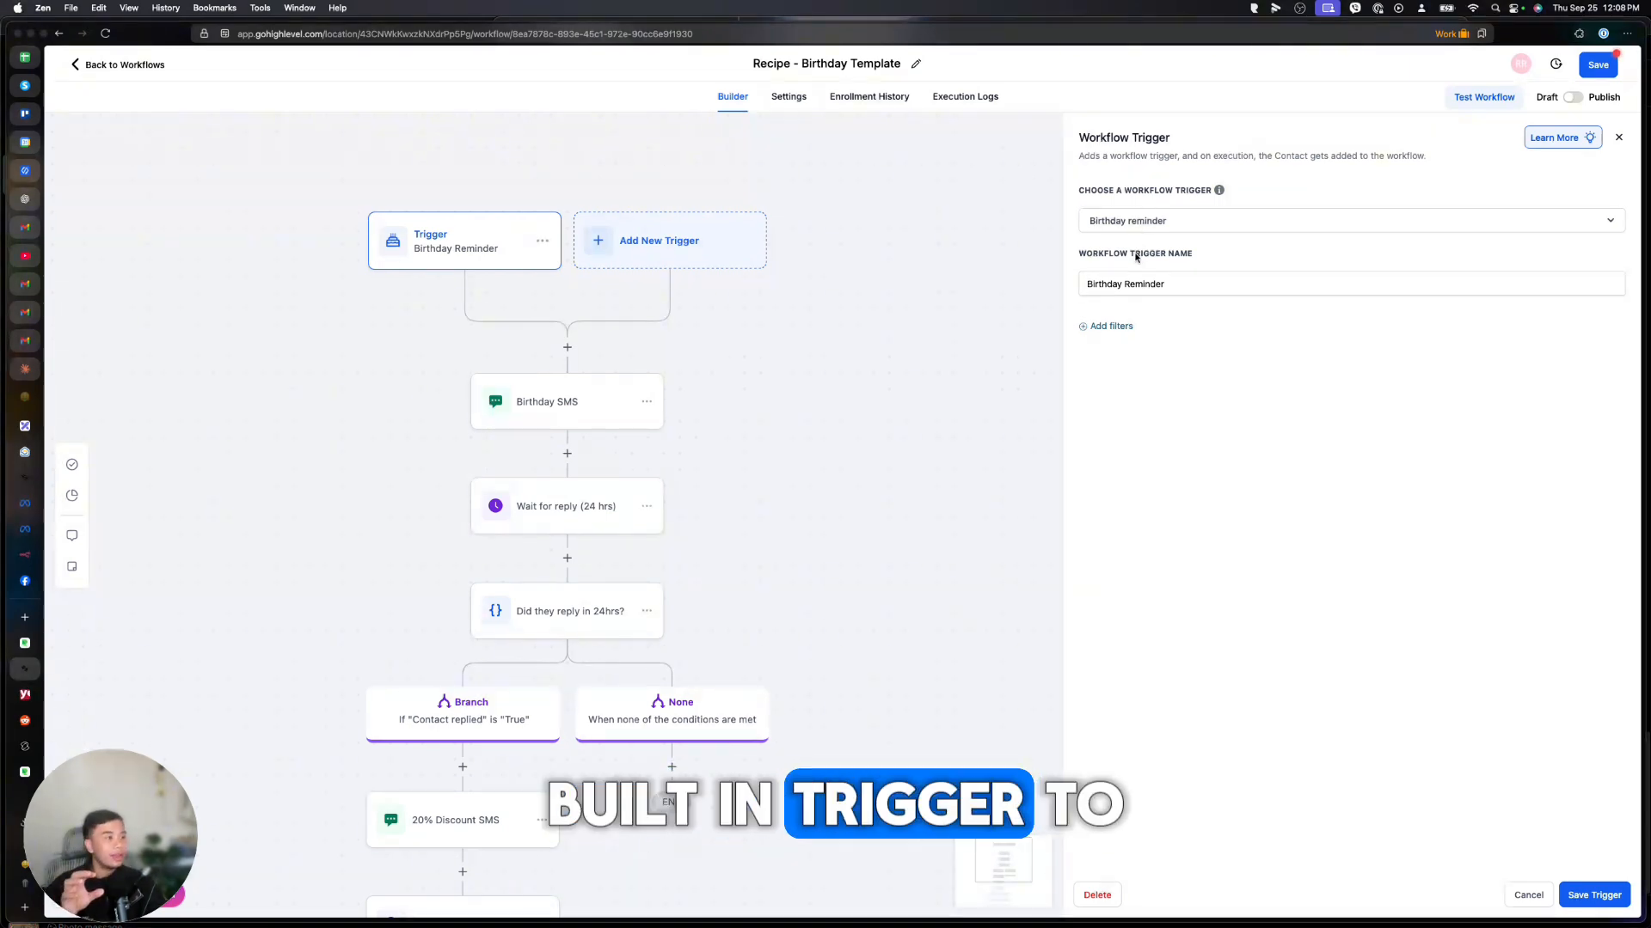
pyautogui.click(1147, 284)
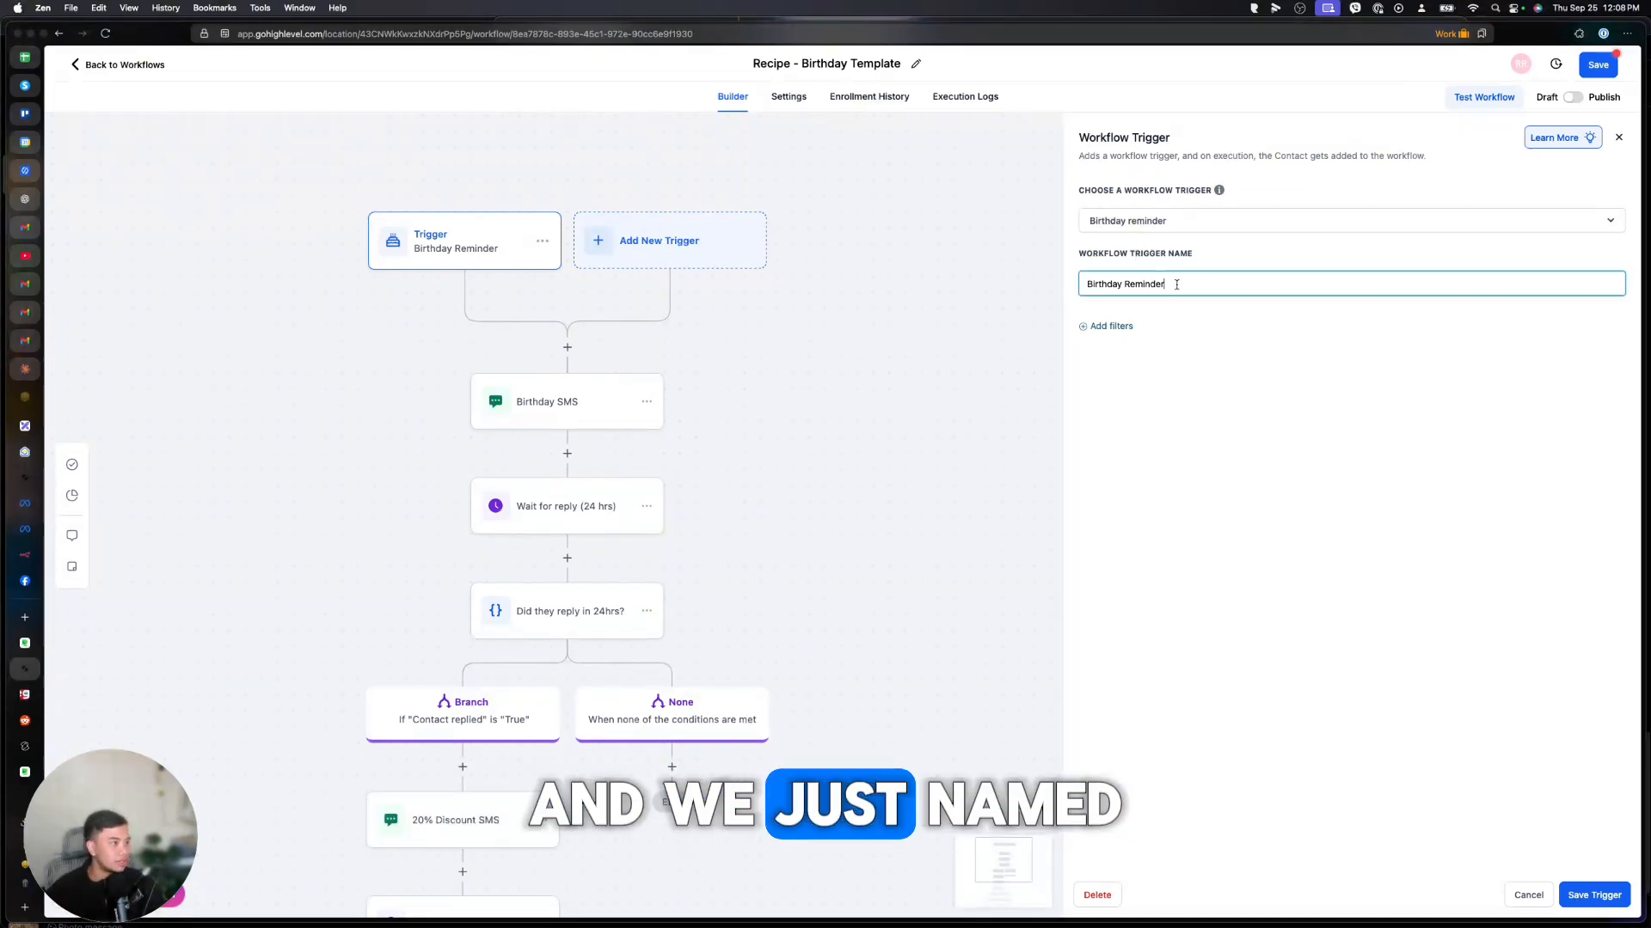
pyautogui.click(525, 411)
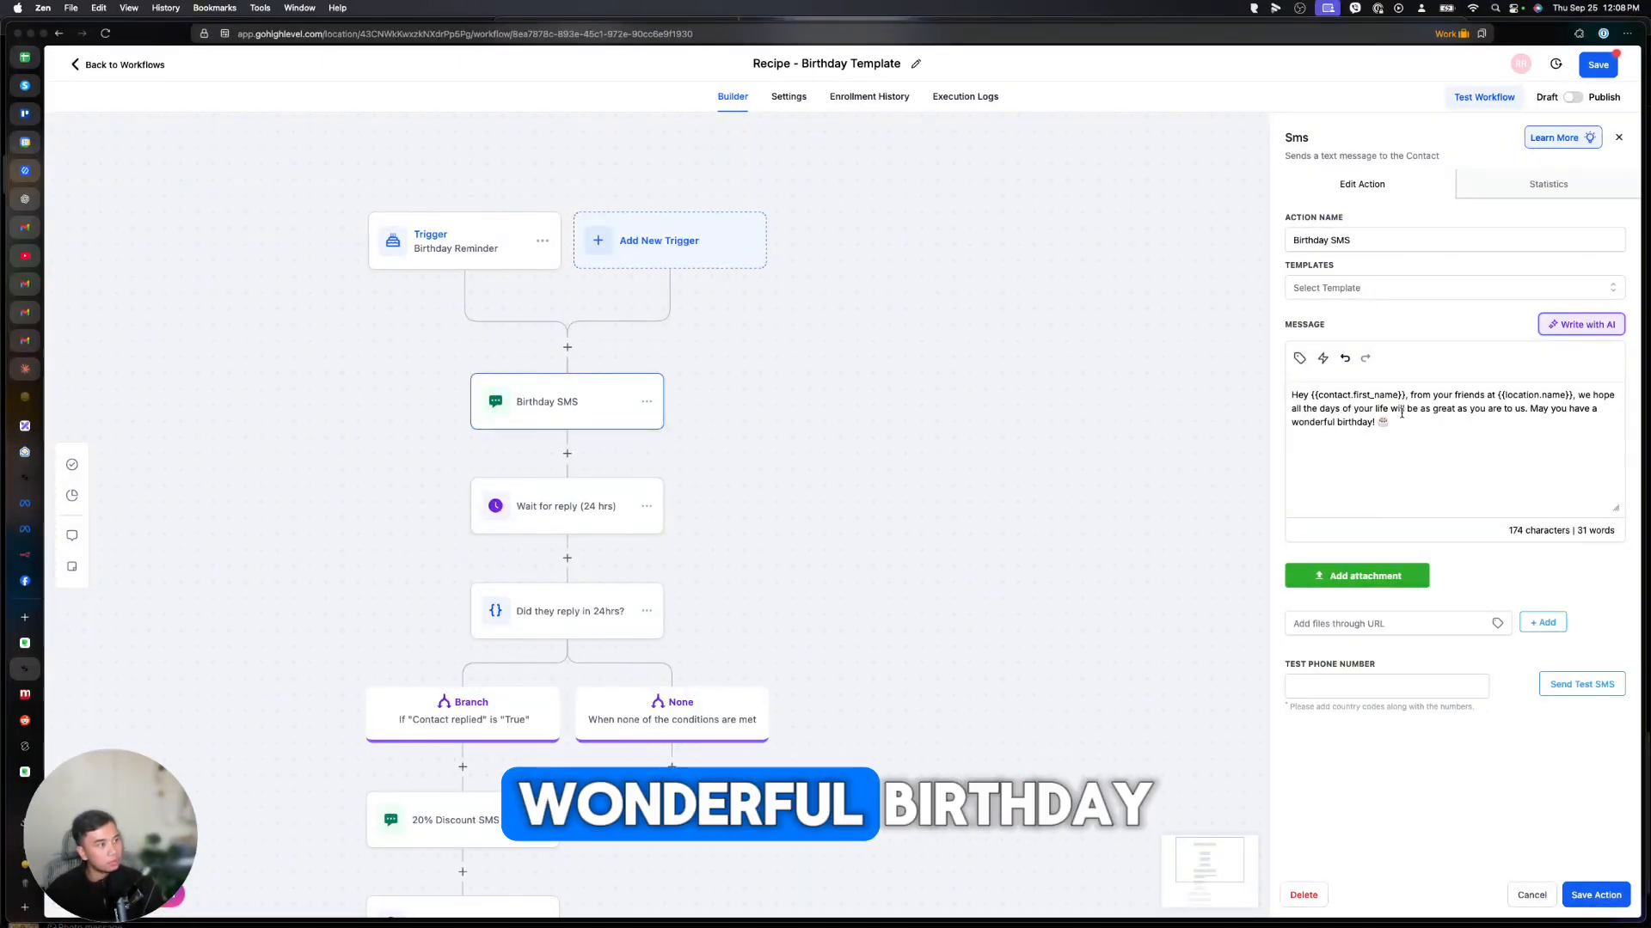
# Inspect the settings of the 24-hour wait and 20% Discount SMS steps.
pyautogui.scroll(-2, 559, 471)
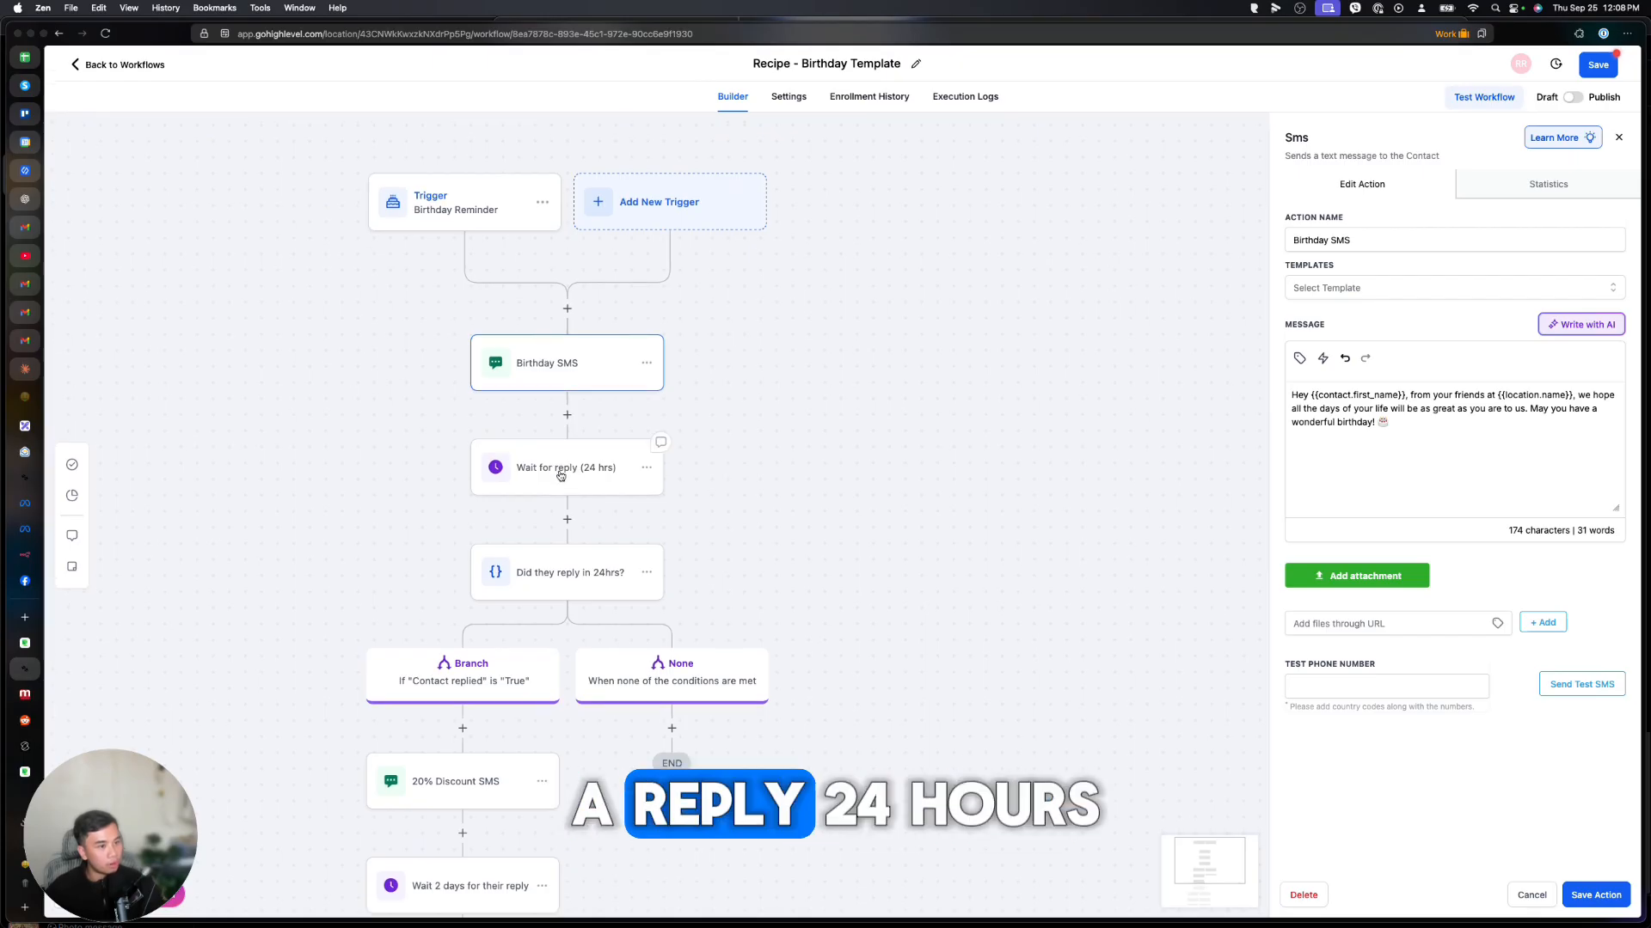
pyautogui.scroll(-1, 568, 477)
pyautogui.click(555, 340)
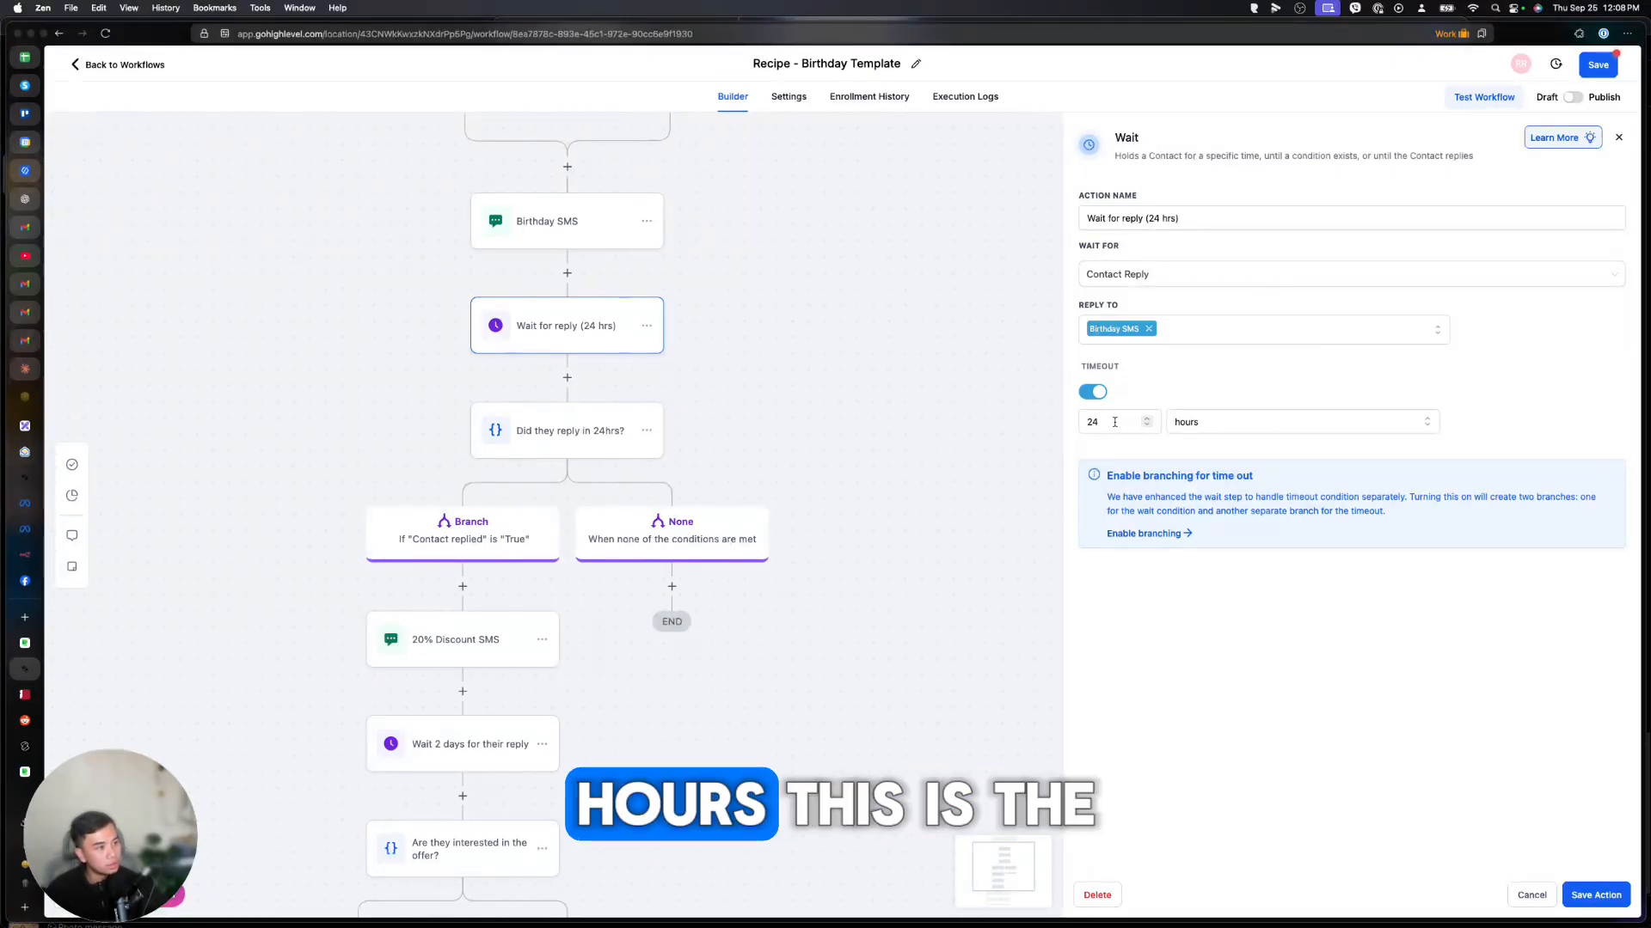
pyautogui.scroll(-1, 472, 612)
pyautogui.click(457, 570)
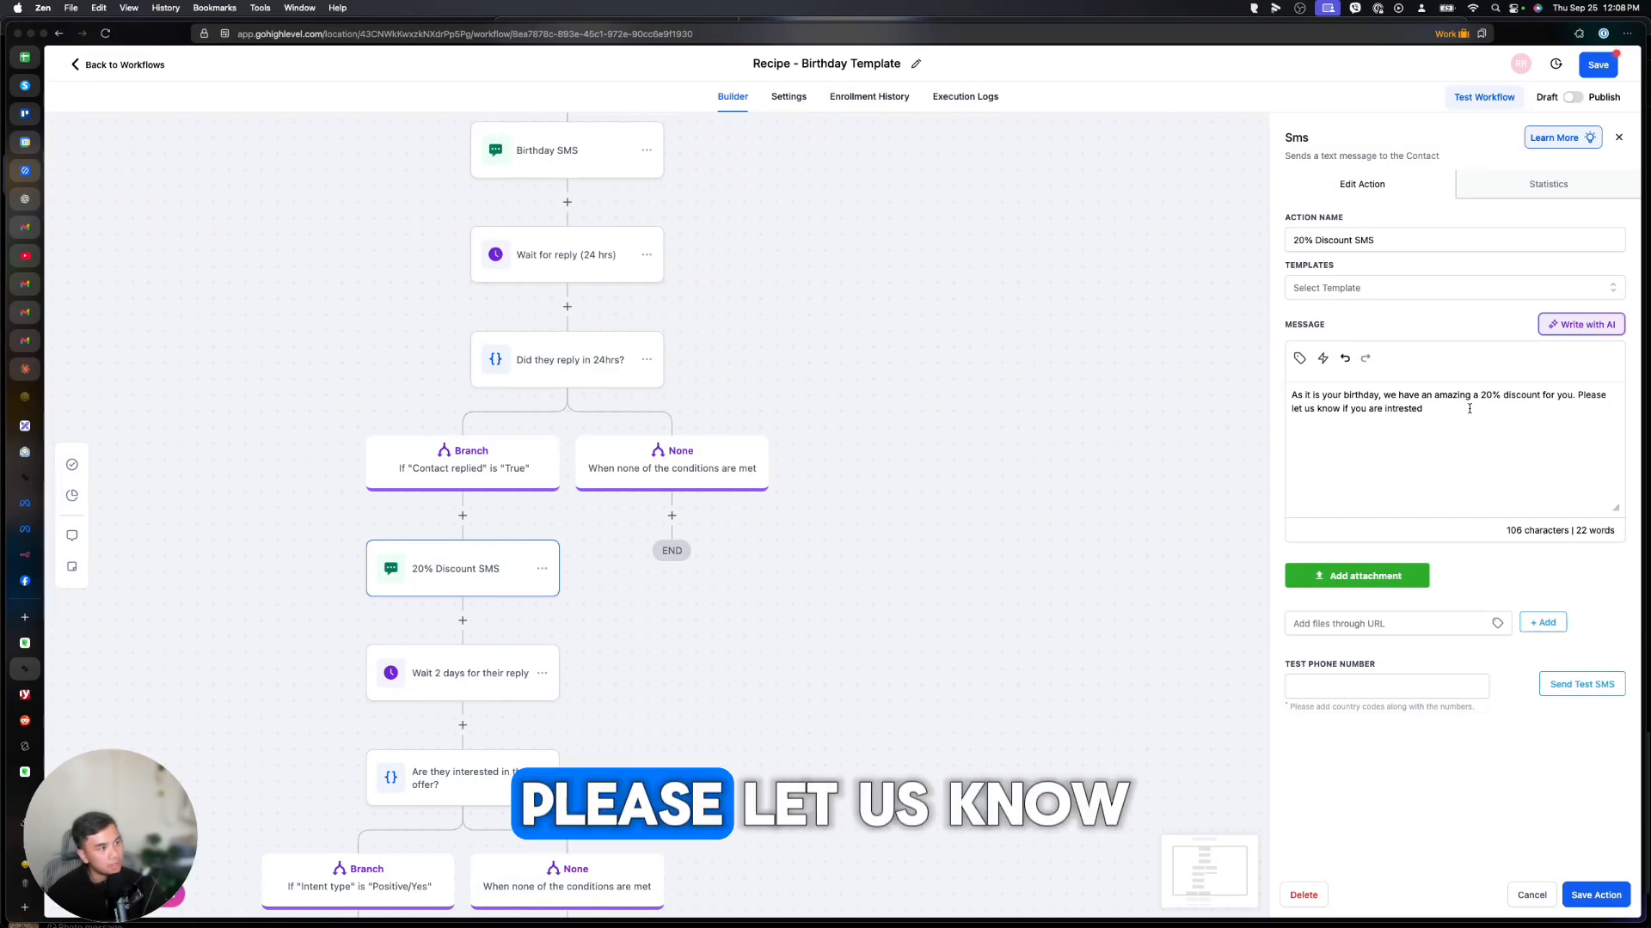
pyautogui.scroll(-3, 458, 706)
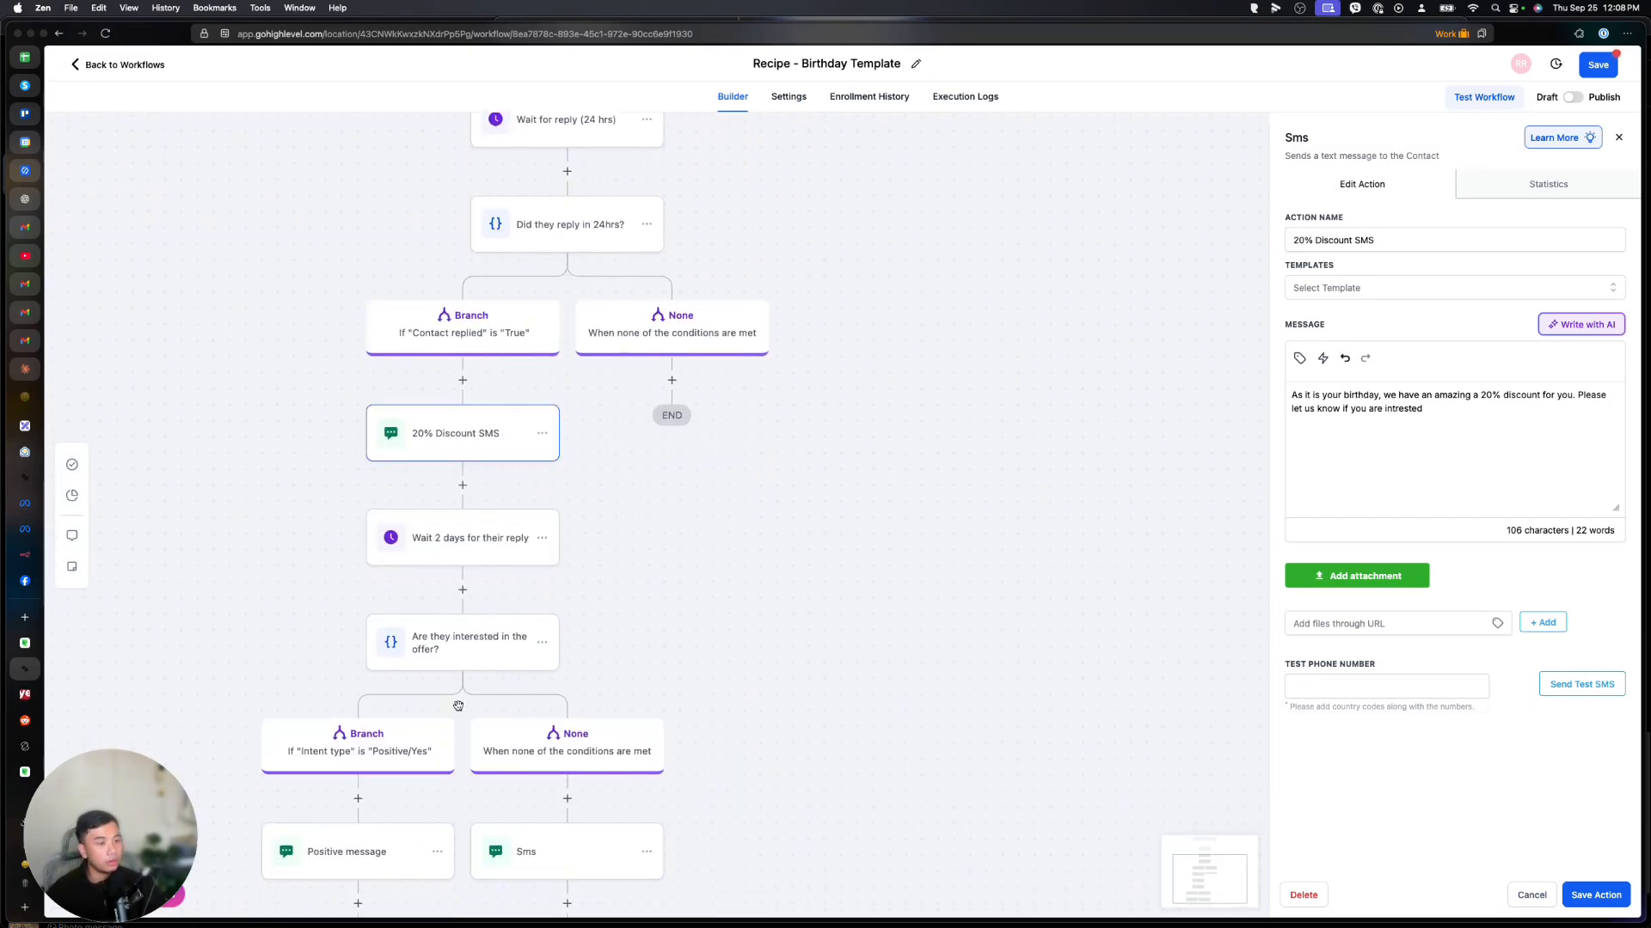
# Inspect the 'Are they interested in the offer?' condition, Positive message and 'No worries :)' replies.
pyautogui.click(469, 605)
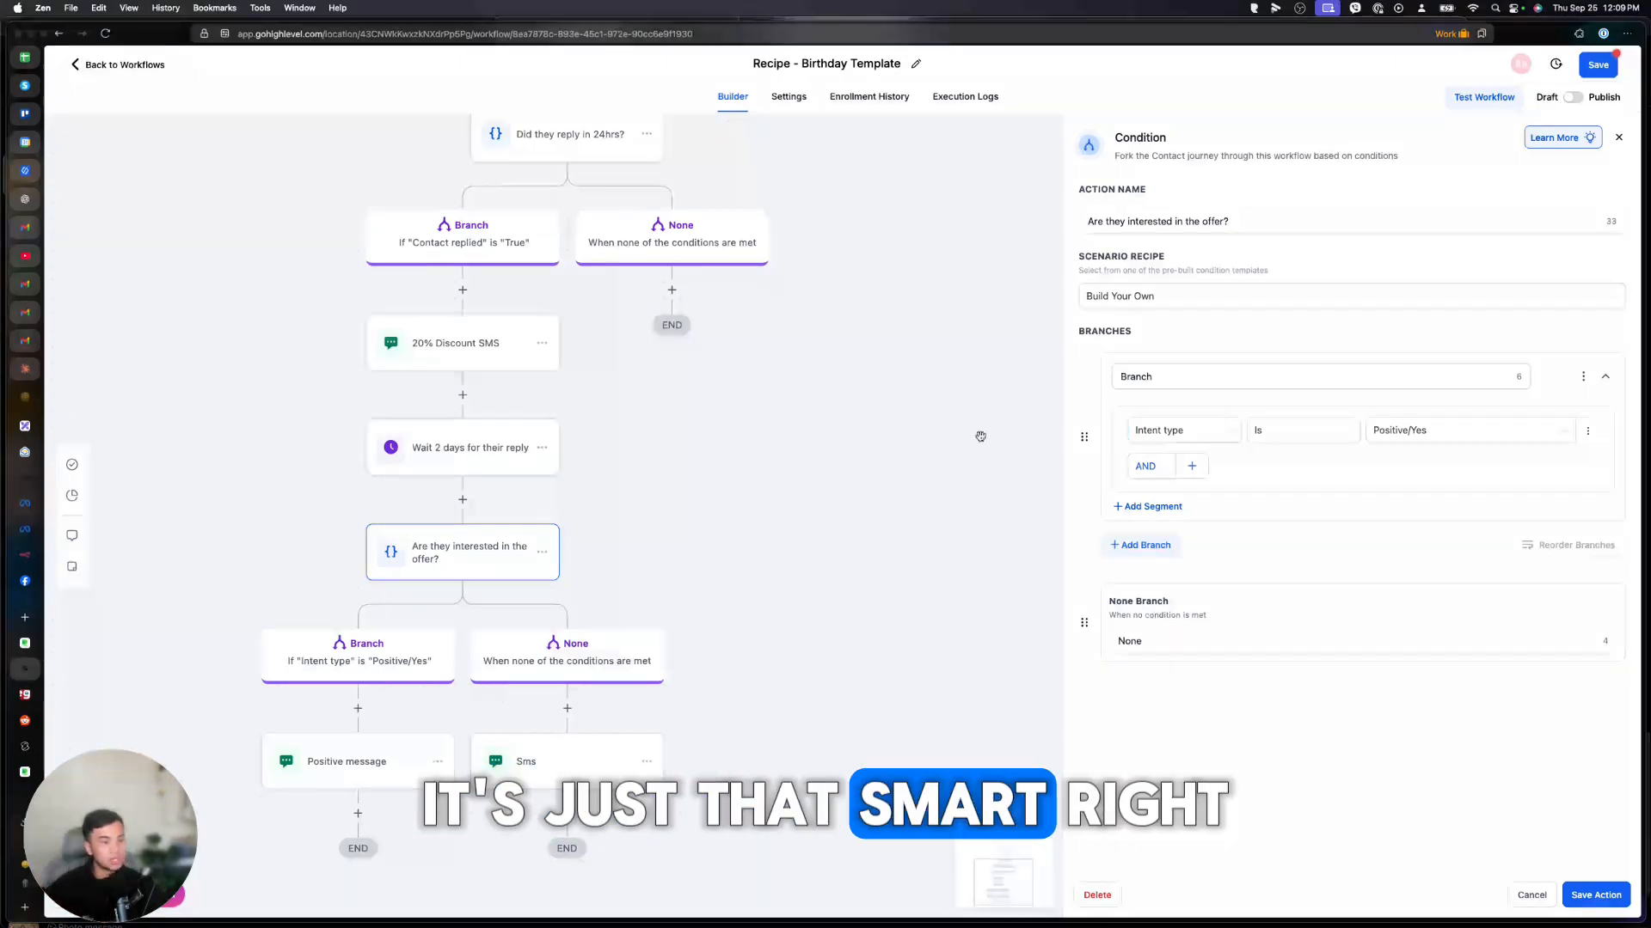
pyautogui.scroll(-2, 976, 435)
pyautogui.click(365, 695)
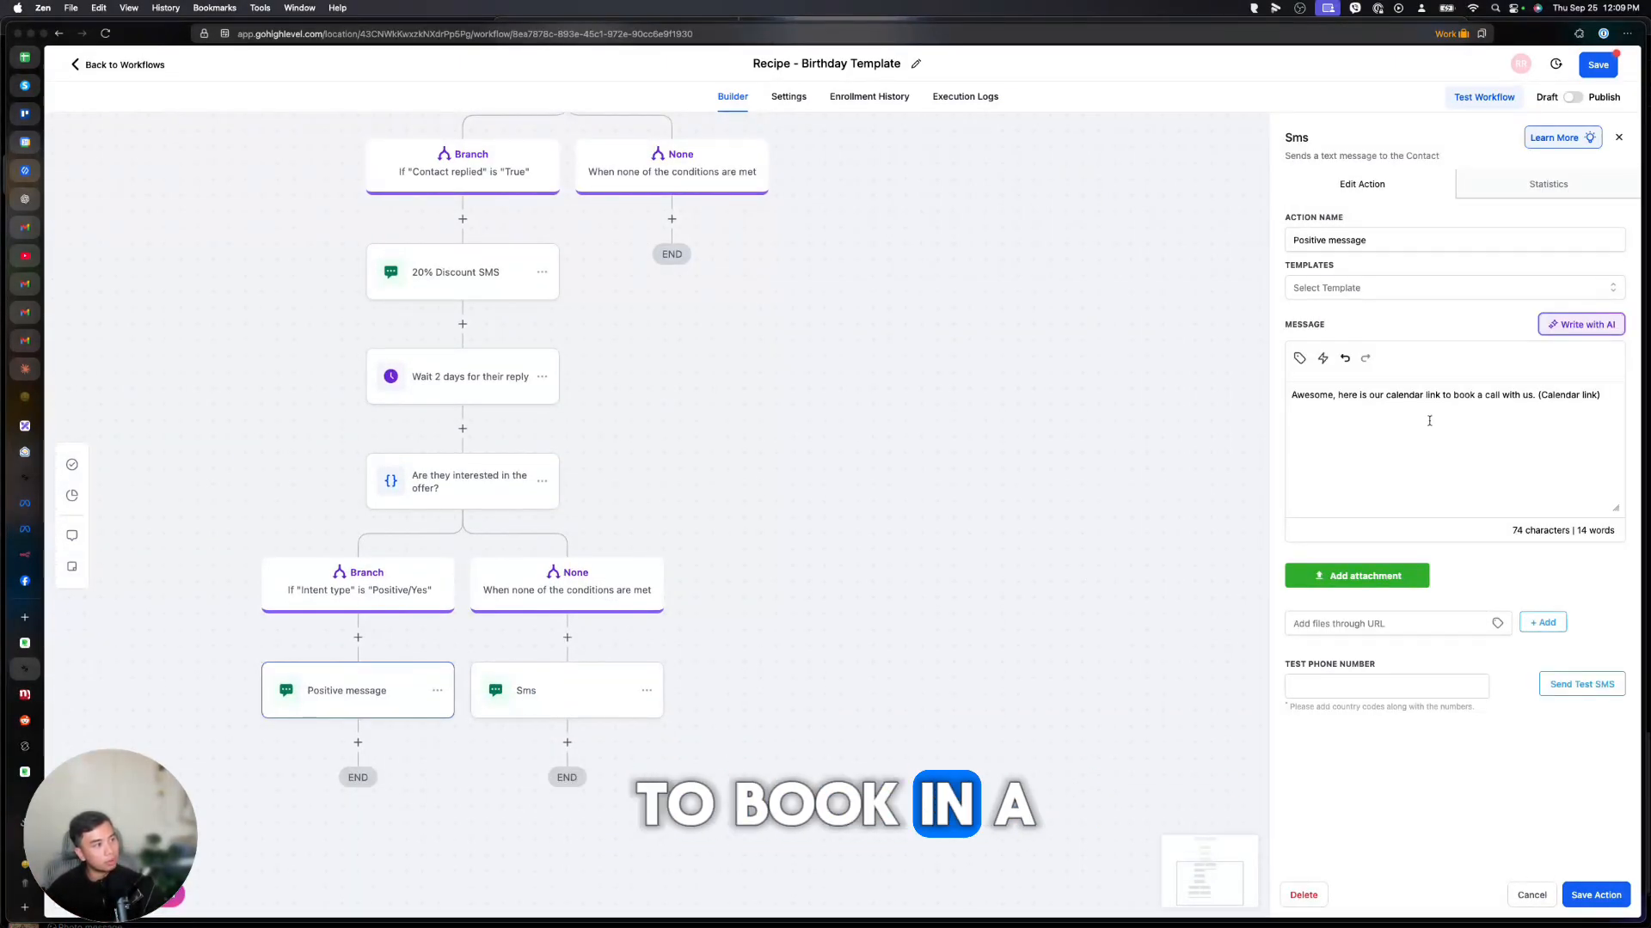
pyautogui.click(535, 697)
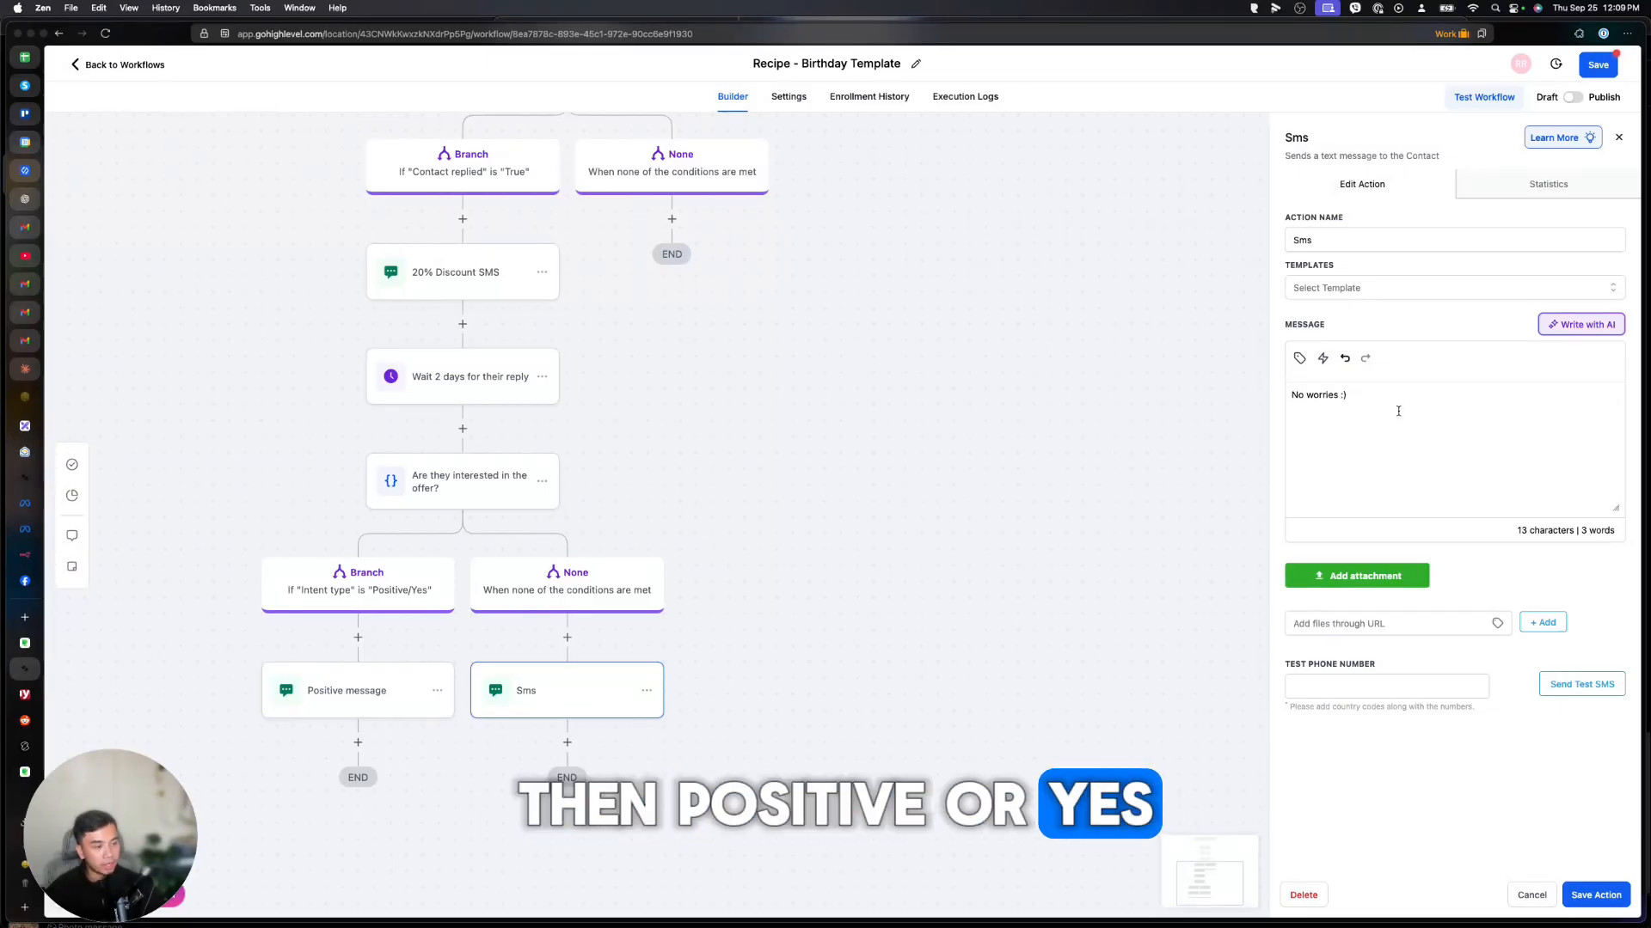
pyautogui.scroll(3, 762, 698)
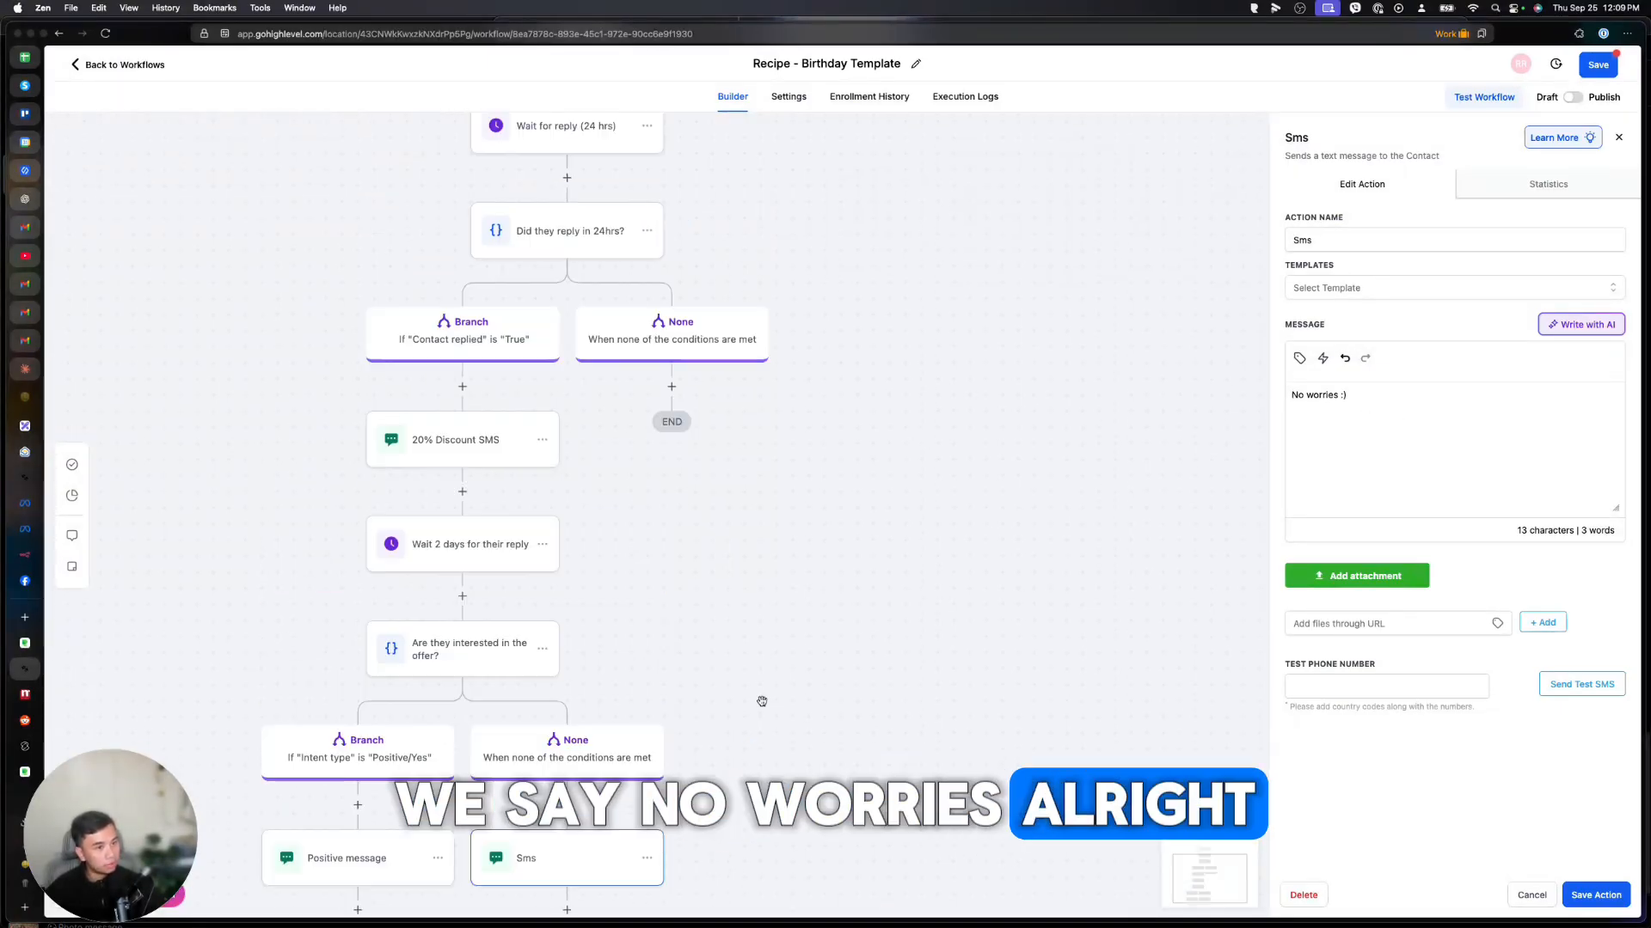
pyautogui.scroll(5, 761, 700)
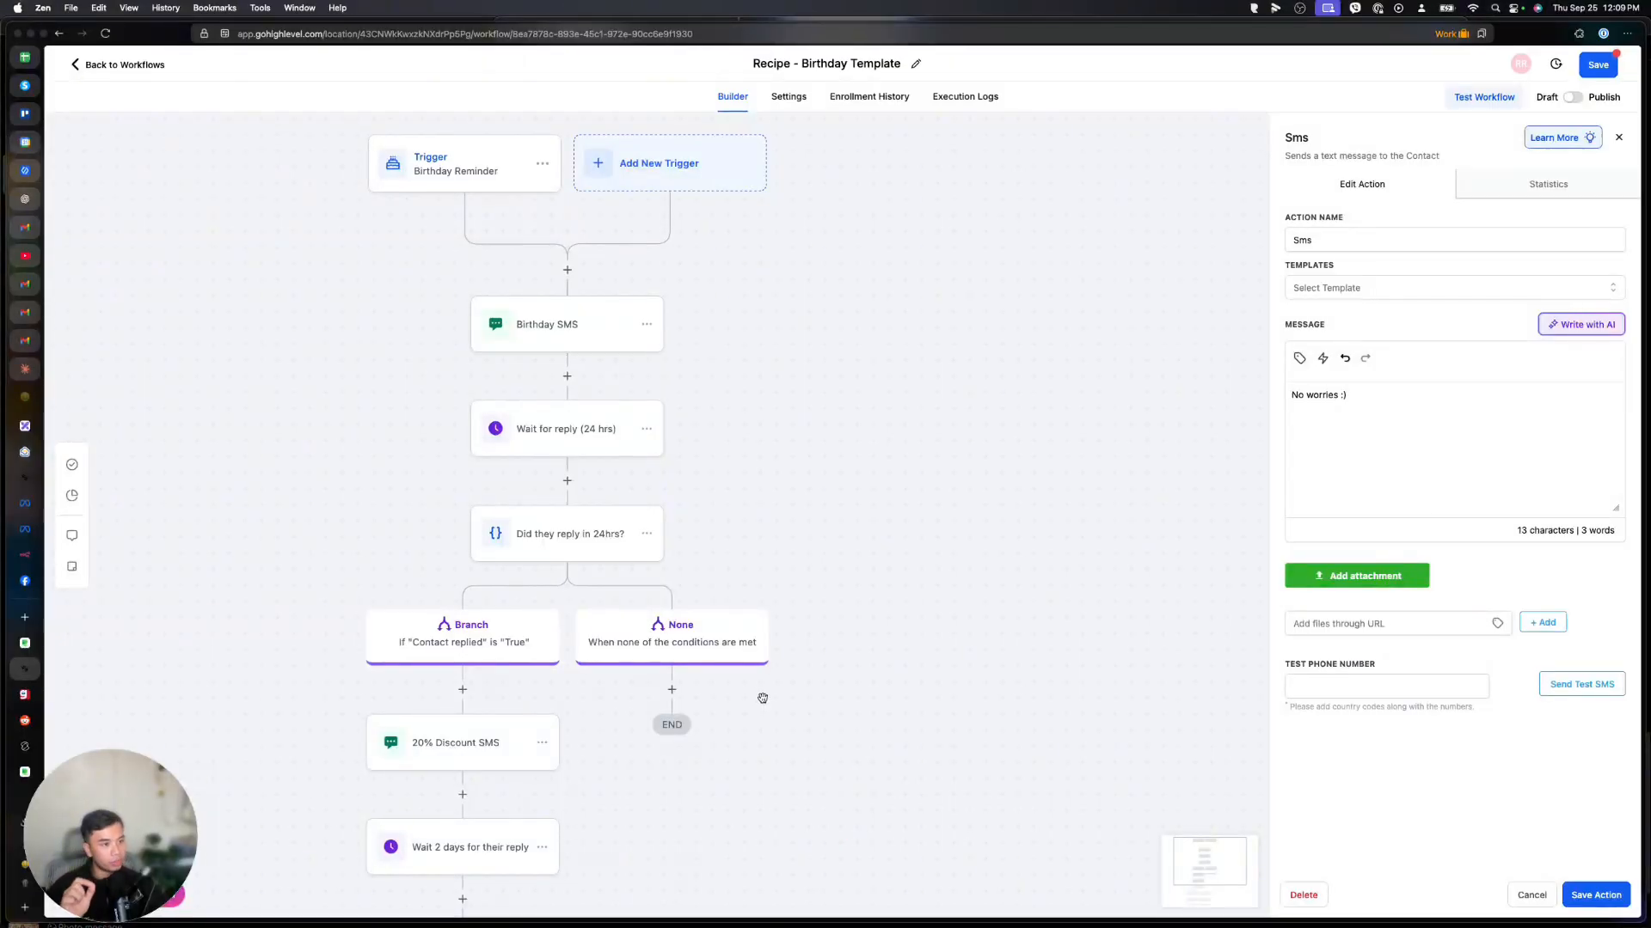
pyautogui.hscroll(-5, 759, 699)
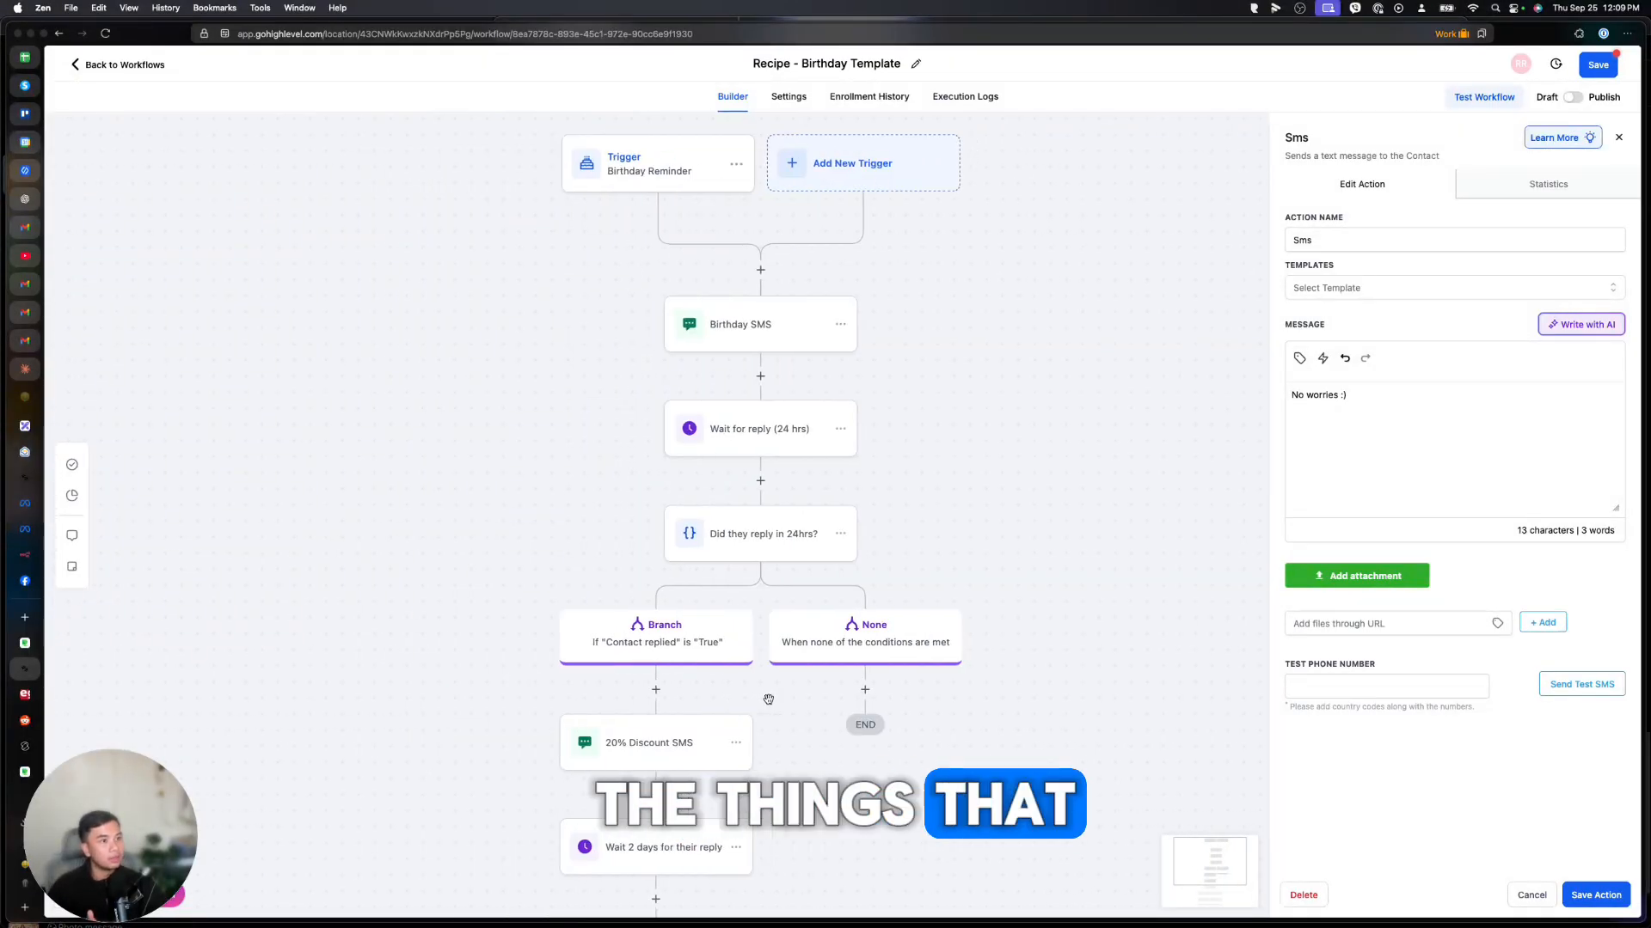
pyautogui.hscroll(-1, 768, 699)
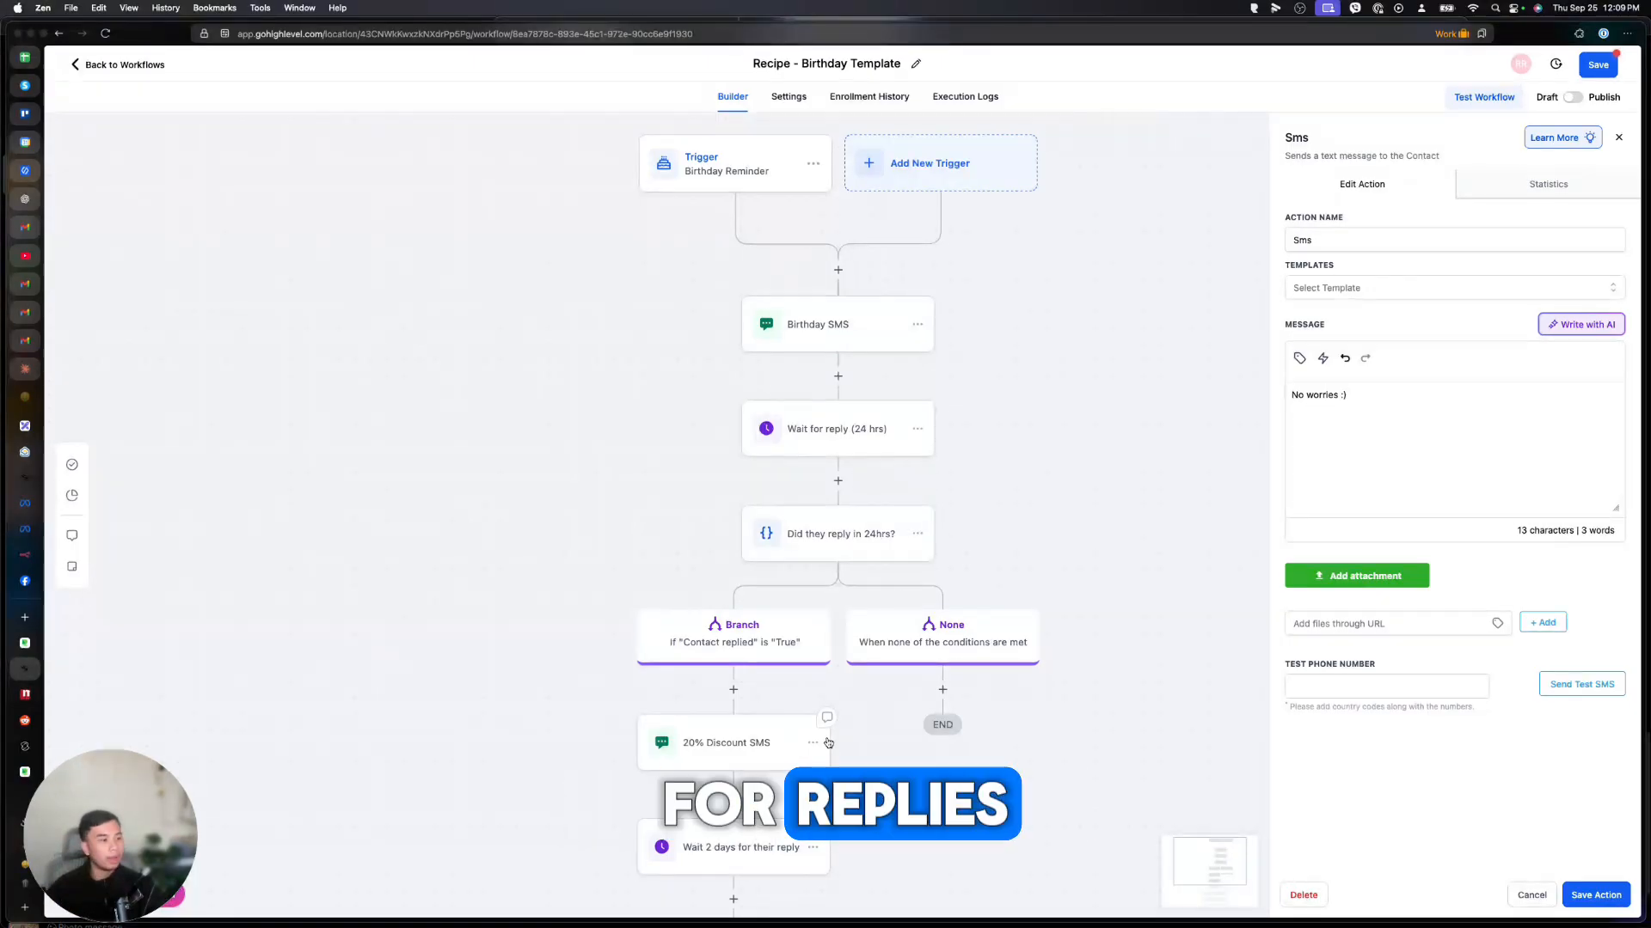
pyautogui.scroll(-5, 828, 743)
pyautogui.scroll(6, 835, 748)
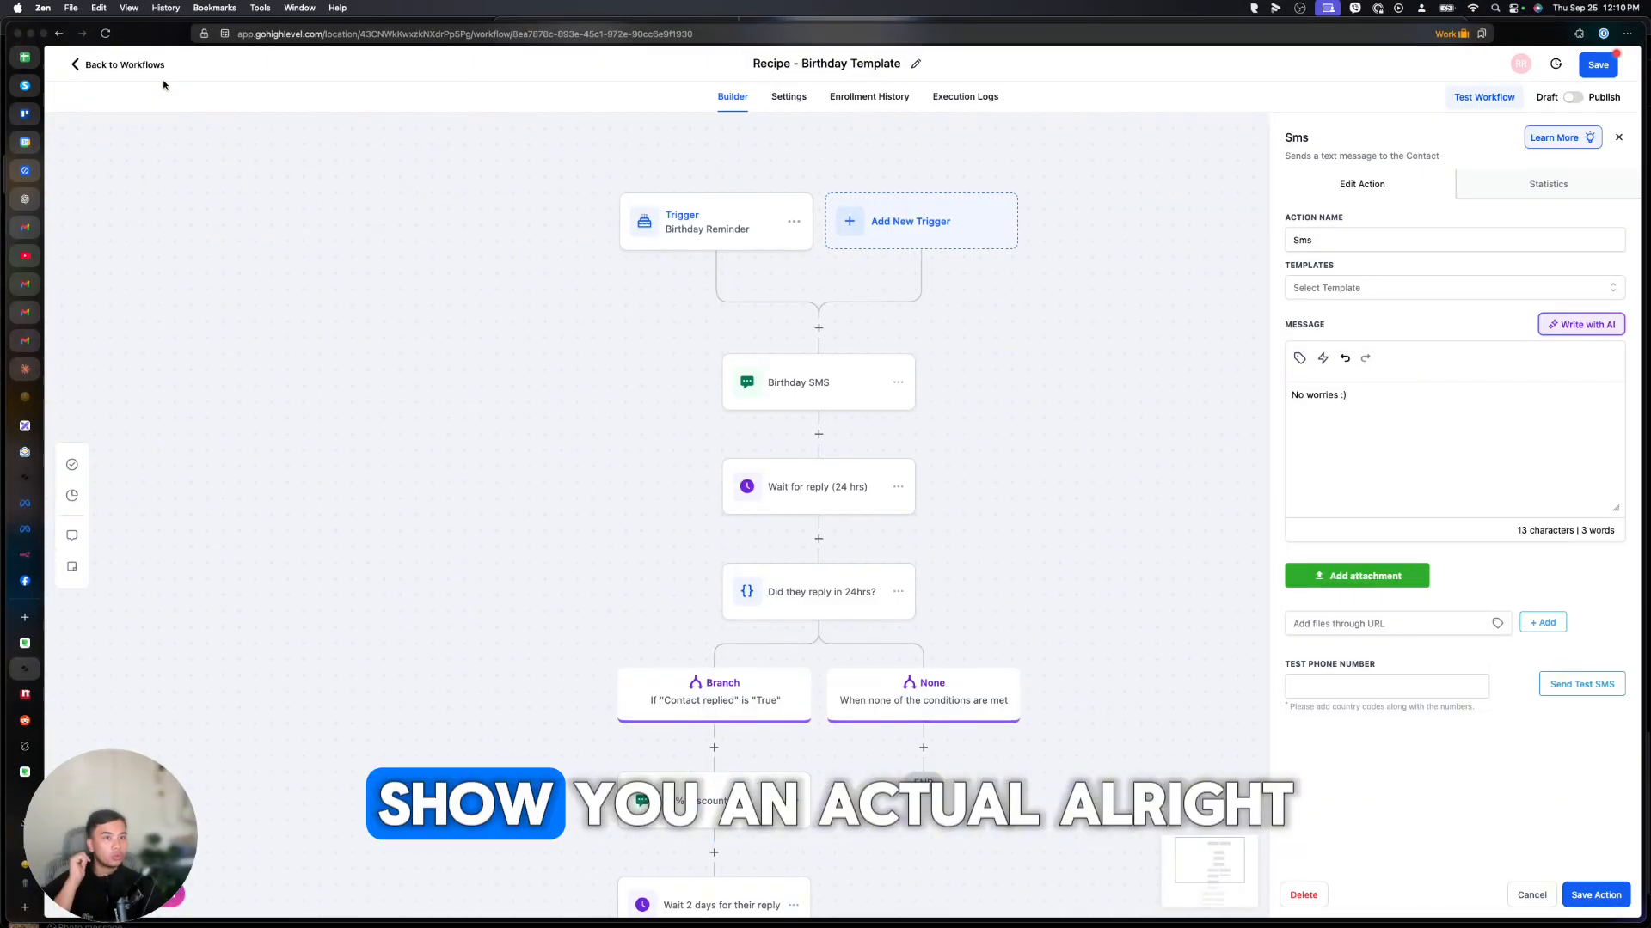
# Leave the template without saving and start a new workflow from scratch.
pyautogui.click(138, 65)
pyautogui.click(958, 514)
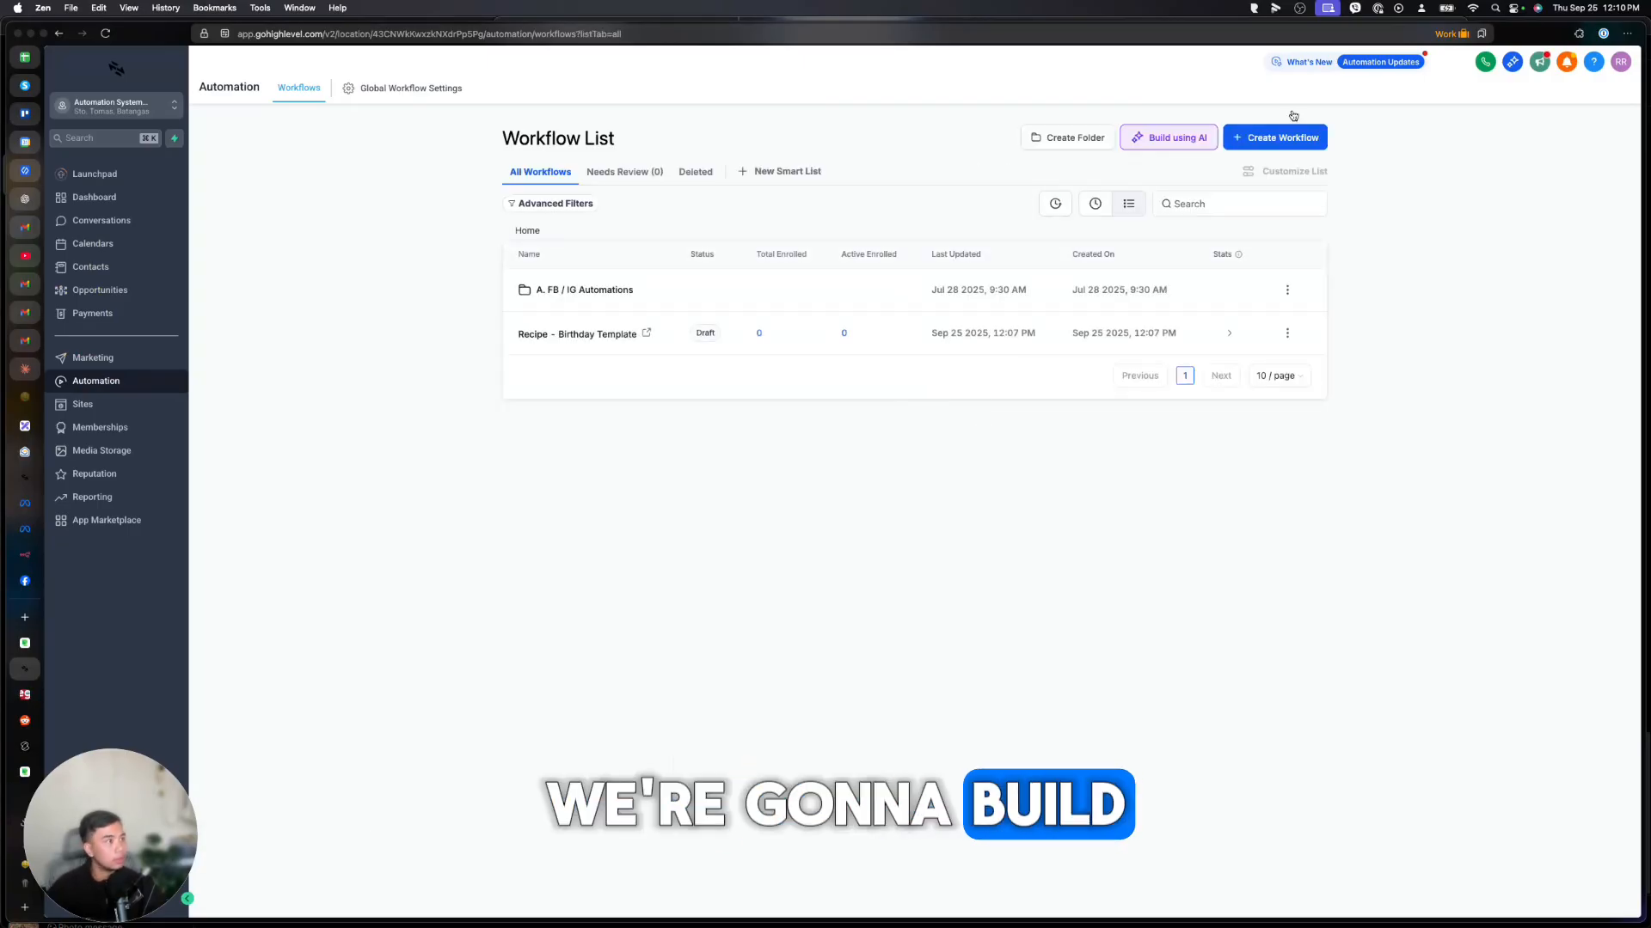
pyautogui.click(1290, 138)
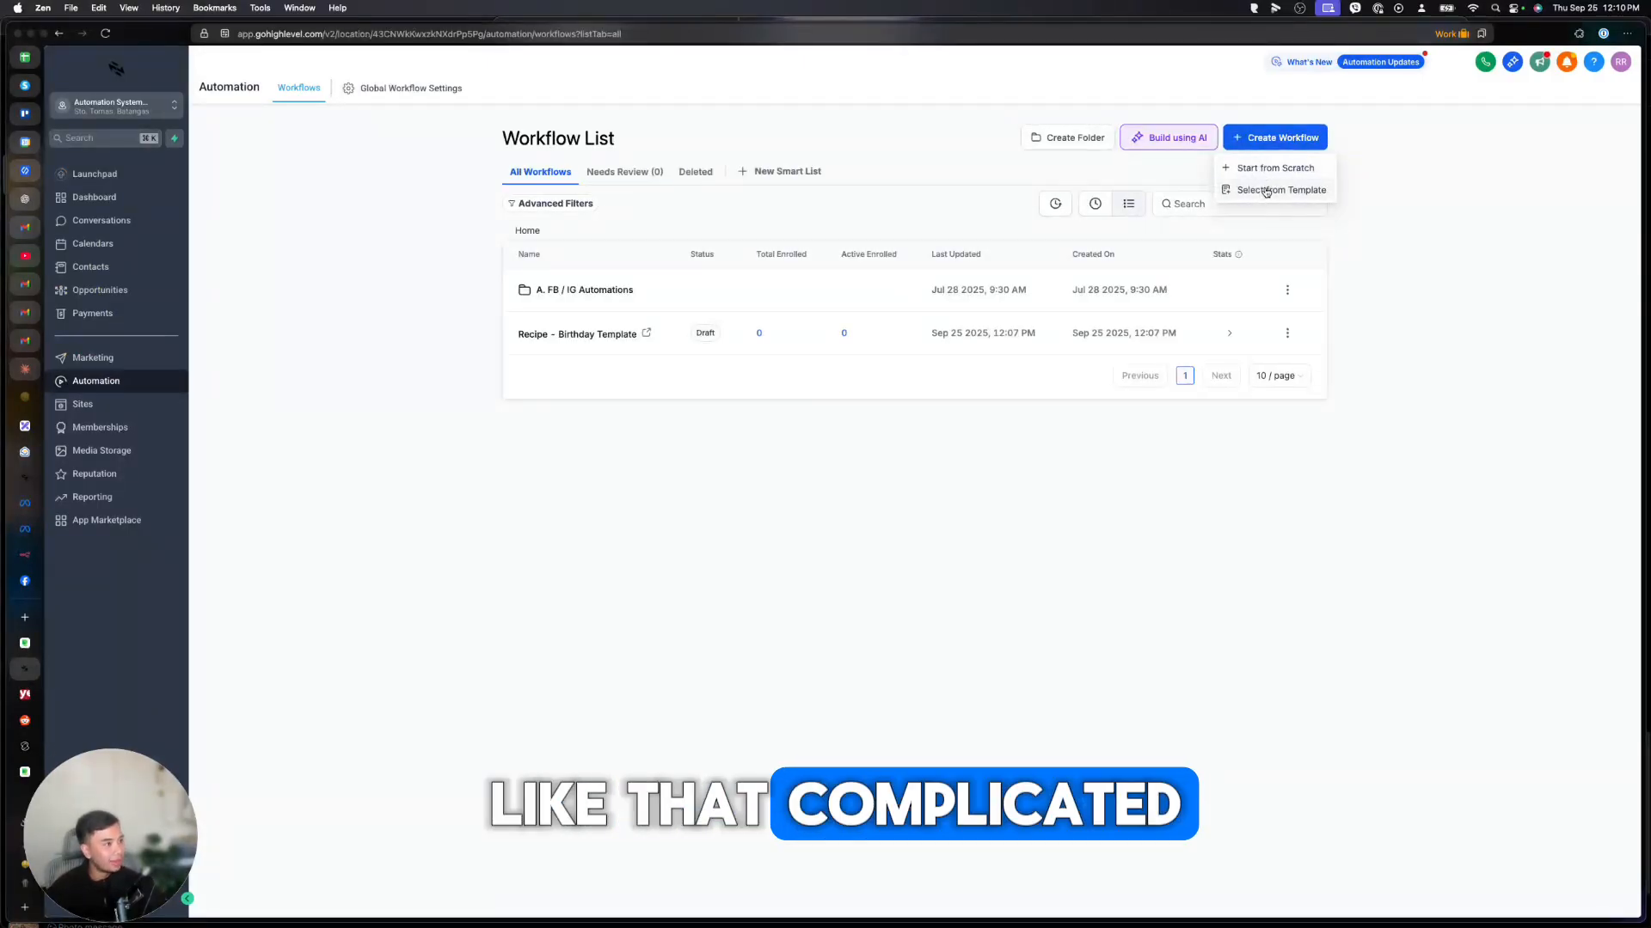
pyautogui.click(1273, 170)
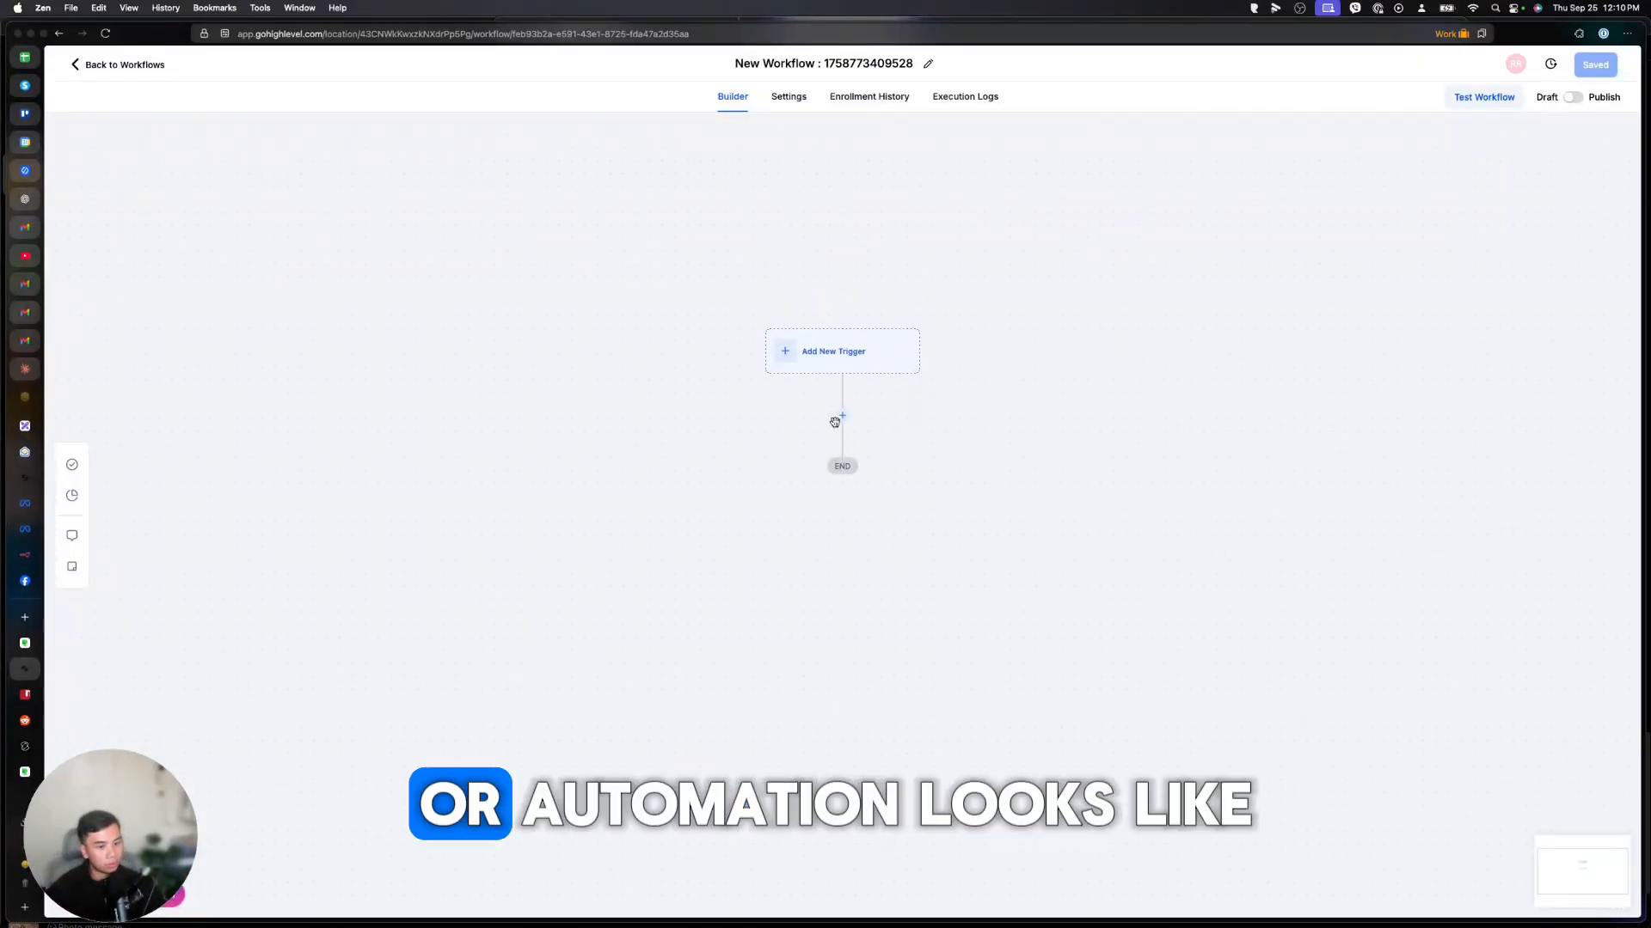
pyautogui.scroll(-2, 825, 436)
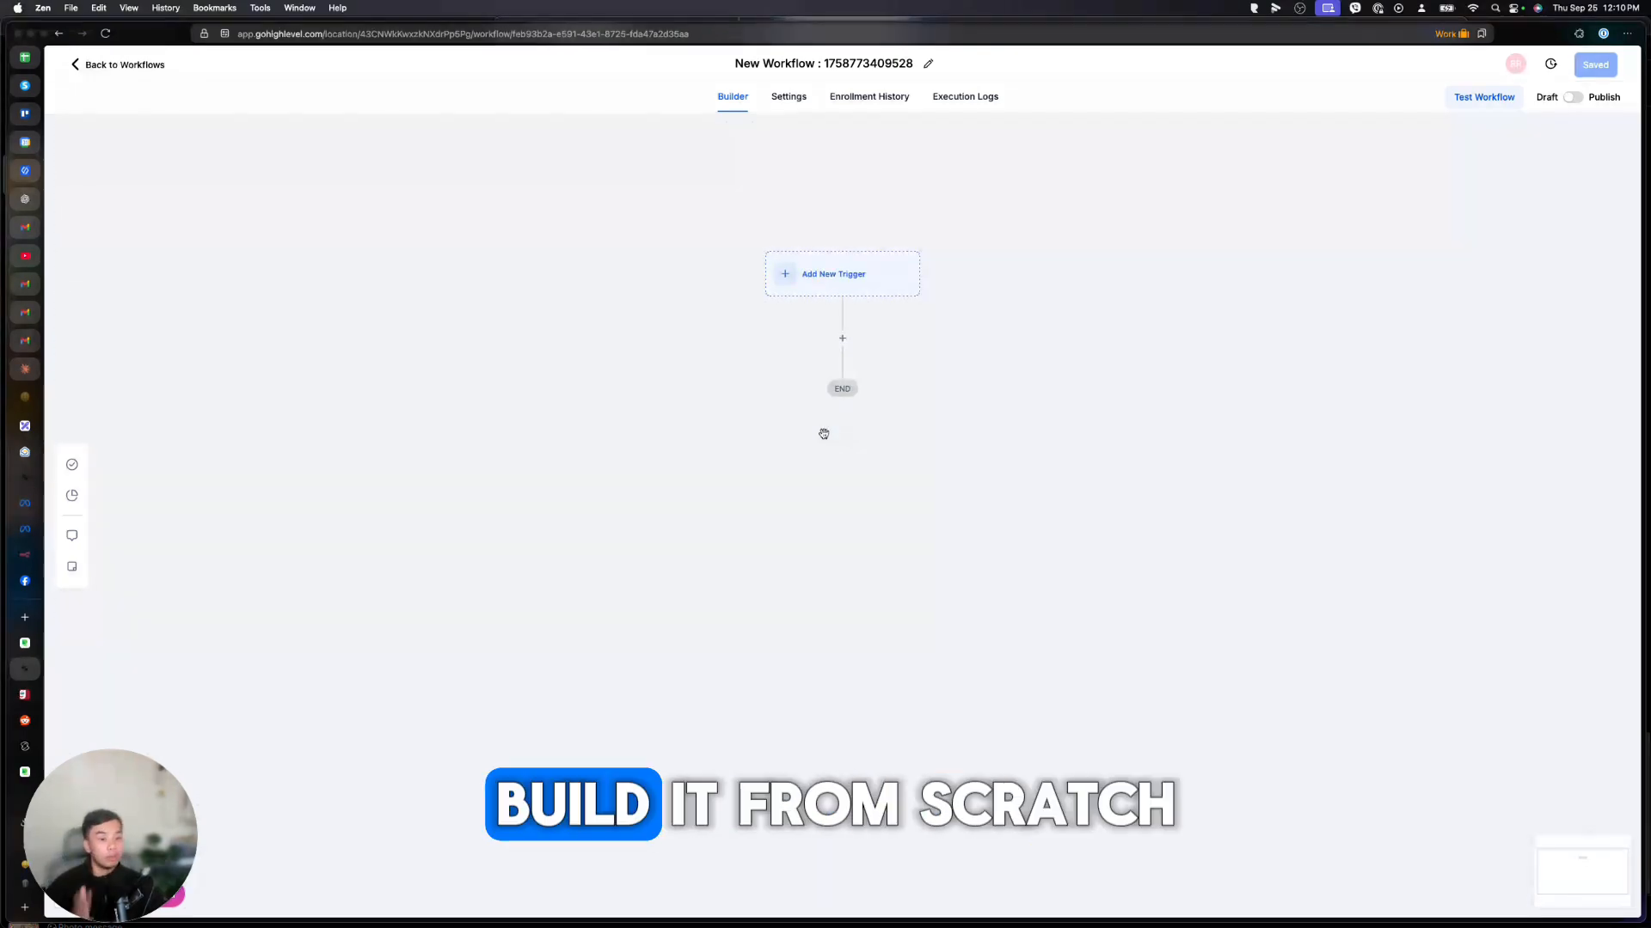
# Rename the new workflow to 'Send email'.
pyautogui.click(839, 76)
pyautogui.press('super+a')
pyautogui.write('Send')
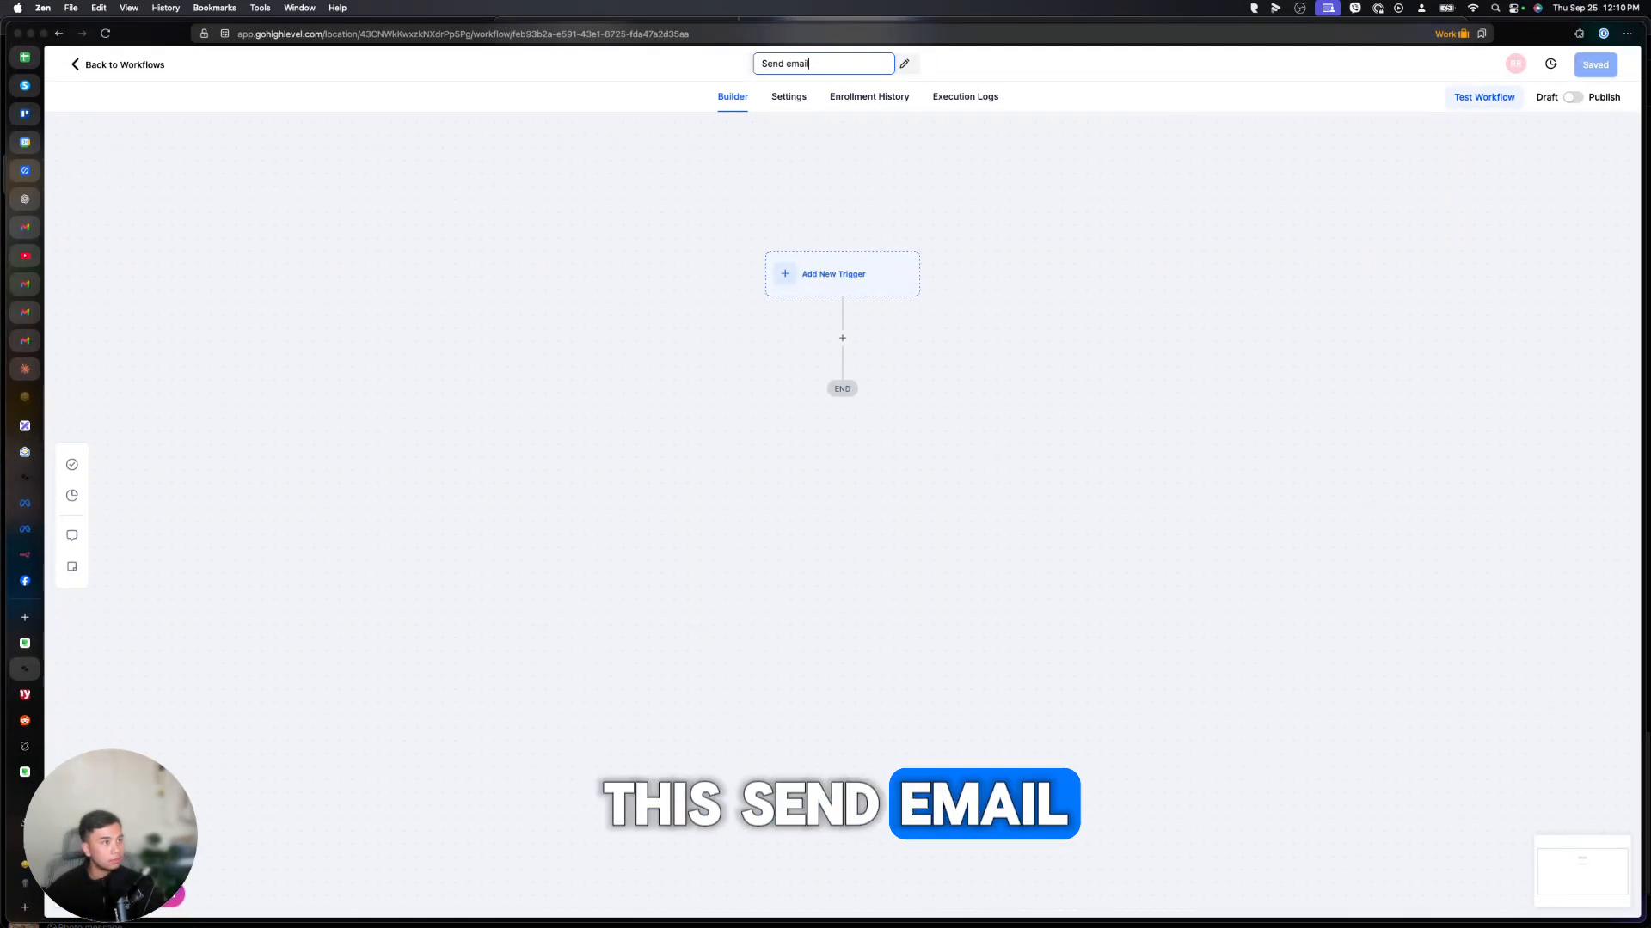
pyautogui.click(876, 208)
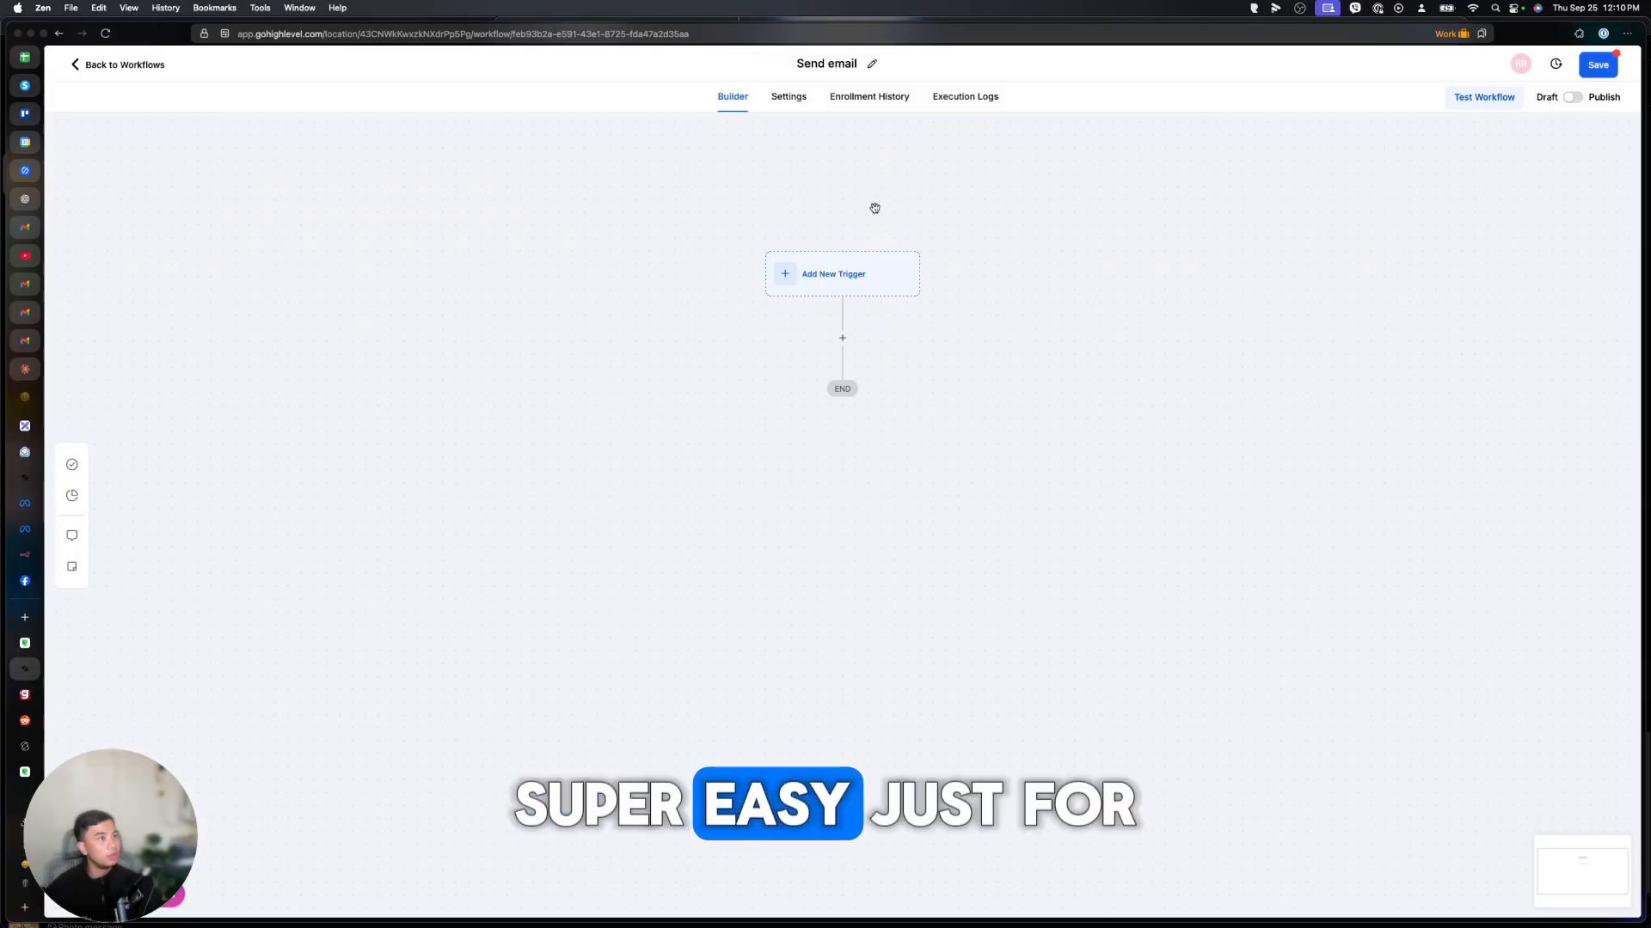
# Open the workflow's trigger list and scroll through the available triggers.
pyautogui.click(837, 281)
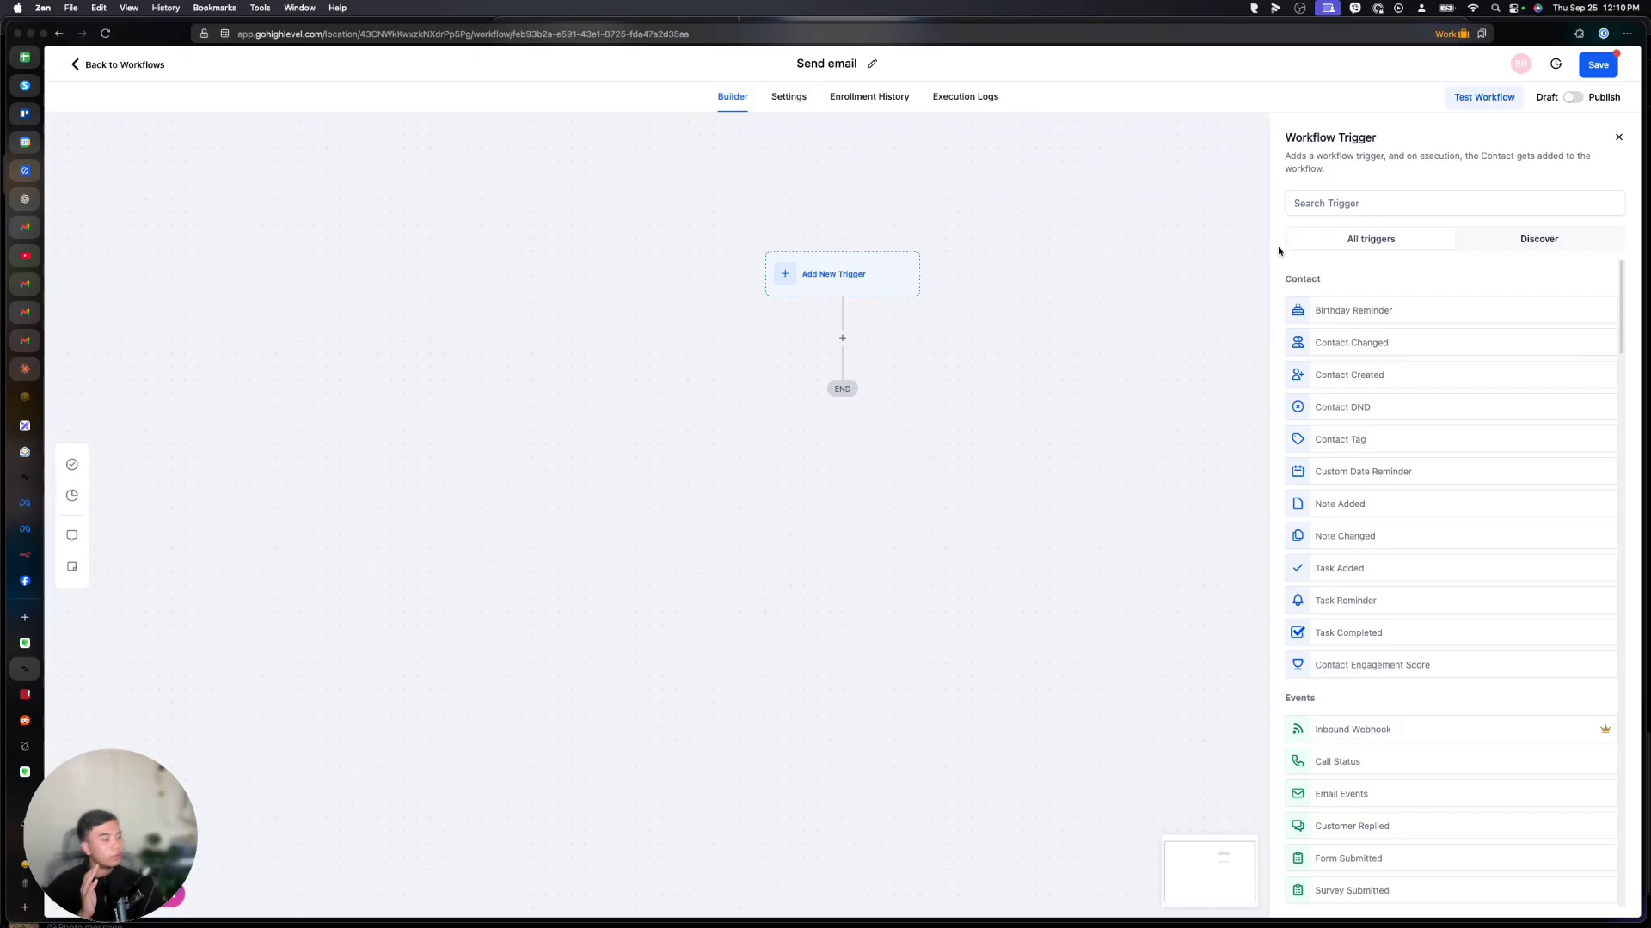
pyautogui.scroll(-15, 1359, 370)
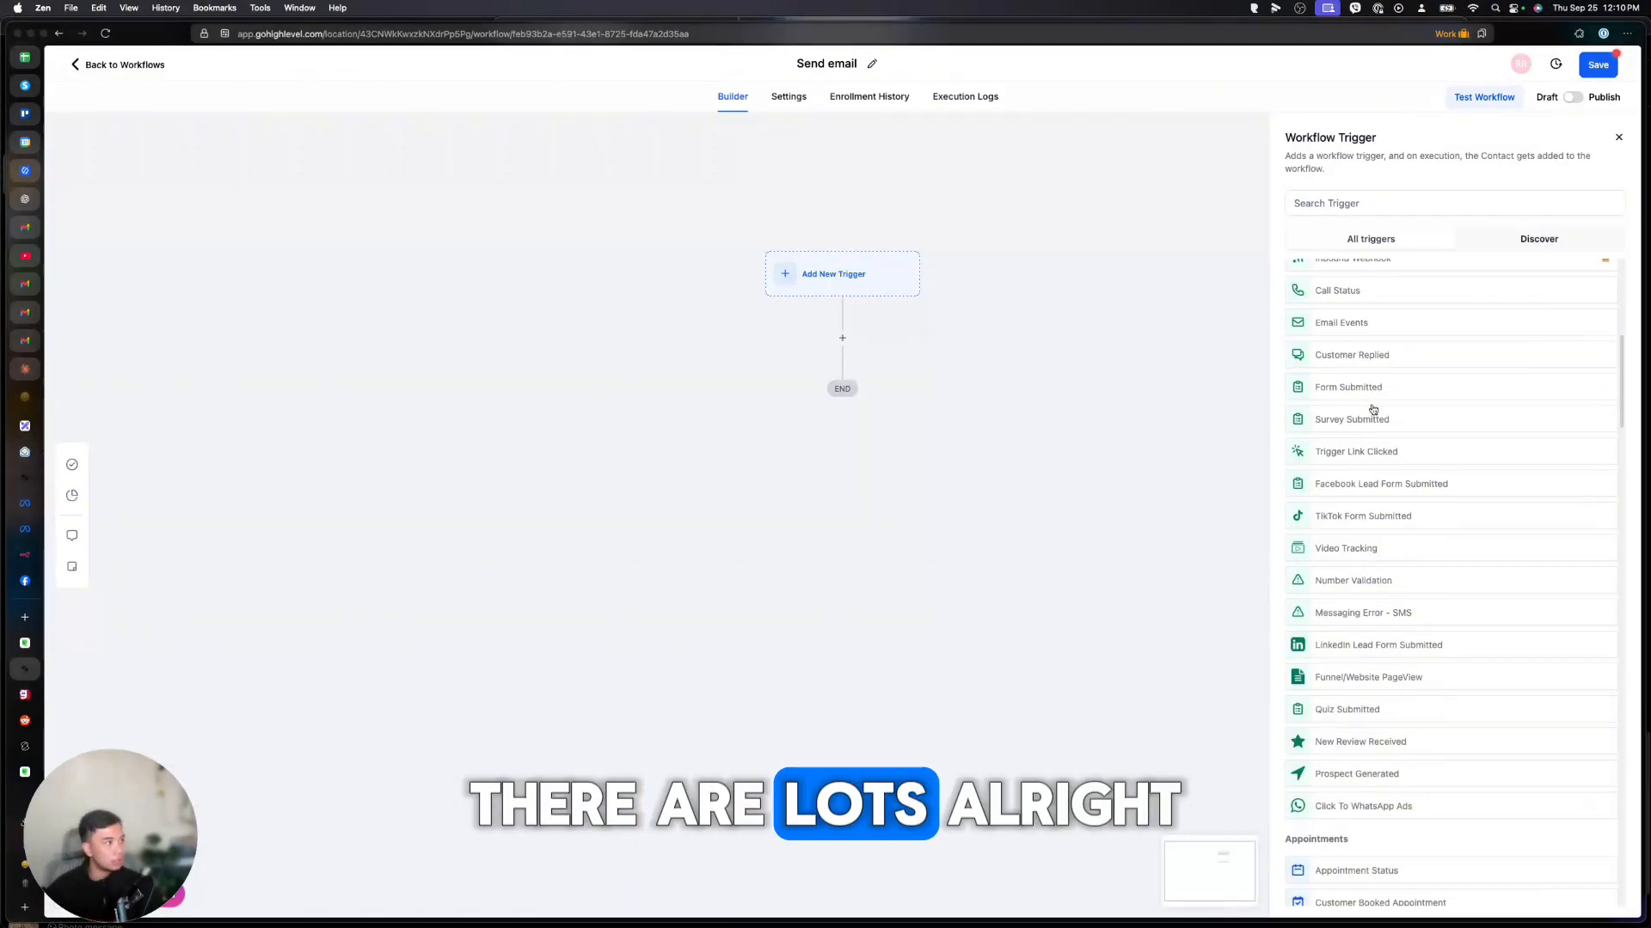
pyautogui.scroll(15, 1373, 408)
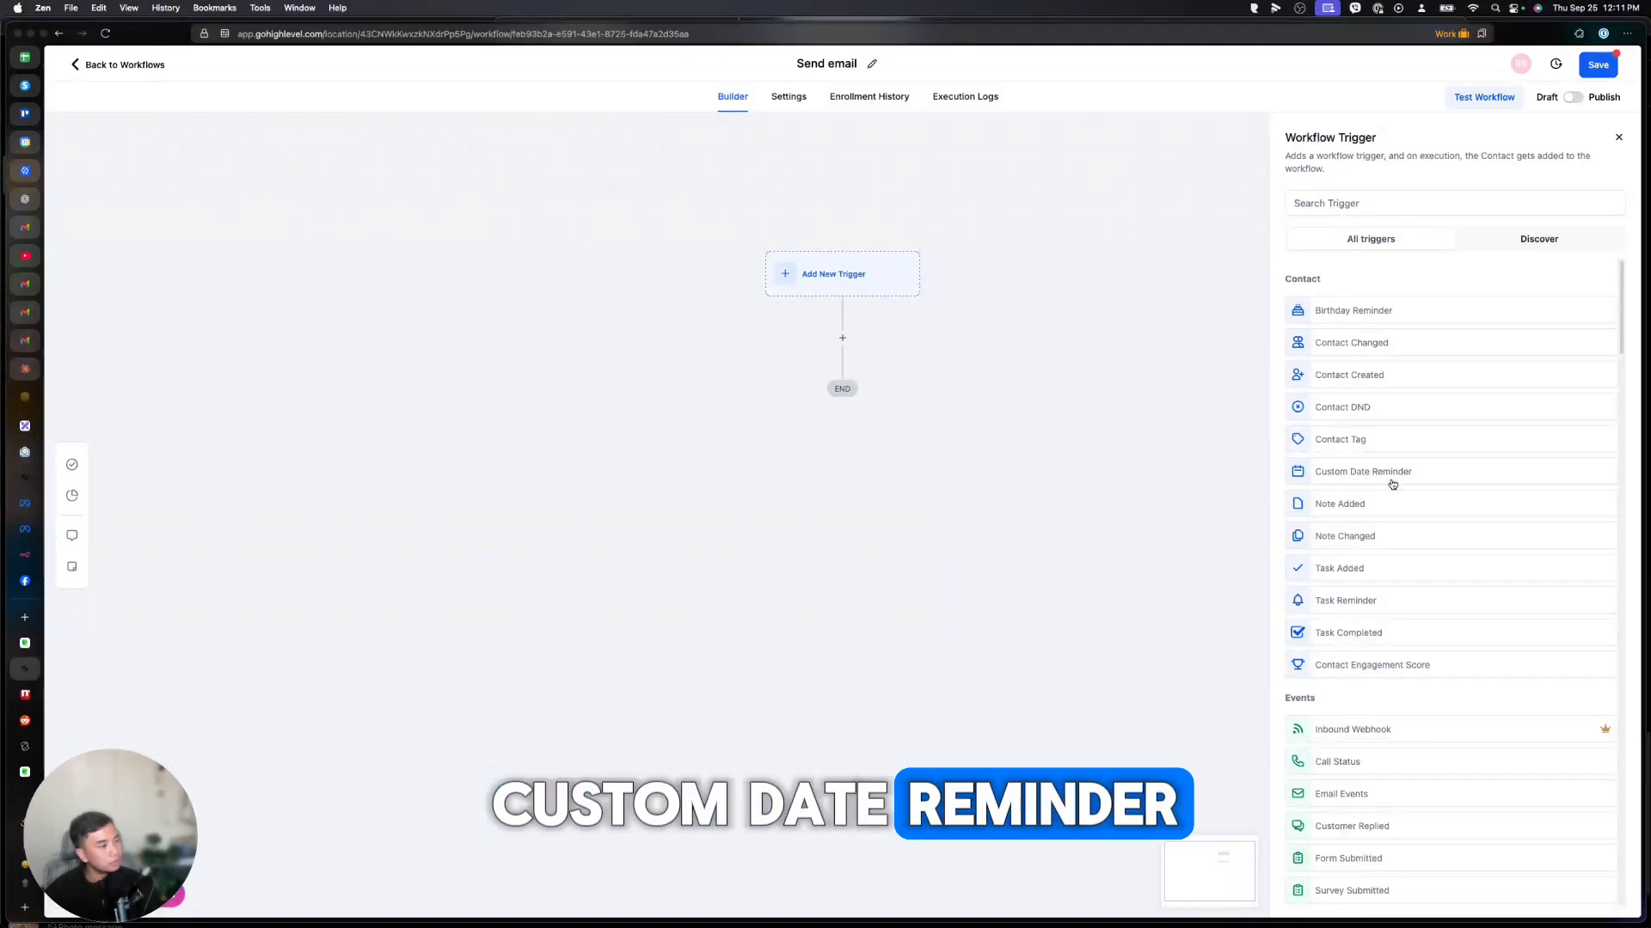
pyautogui.scroll(-1, 1388, 479)
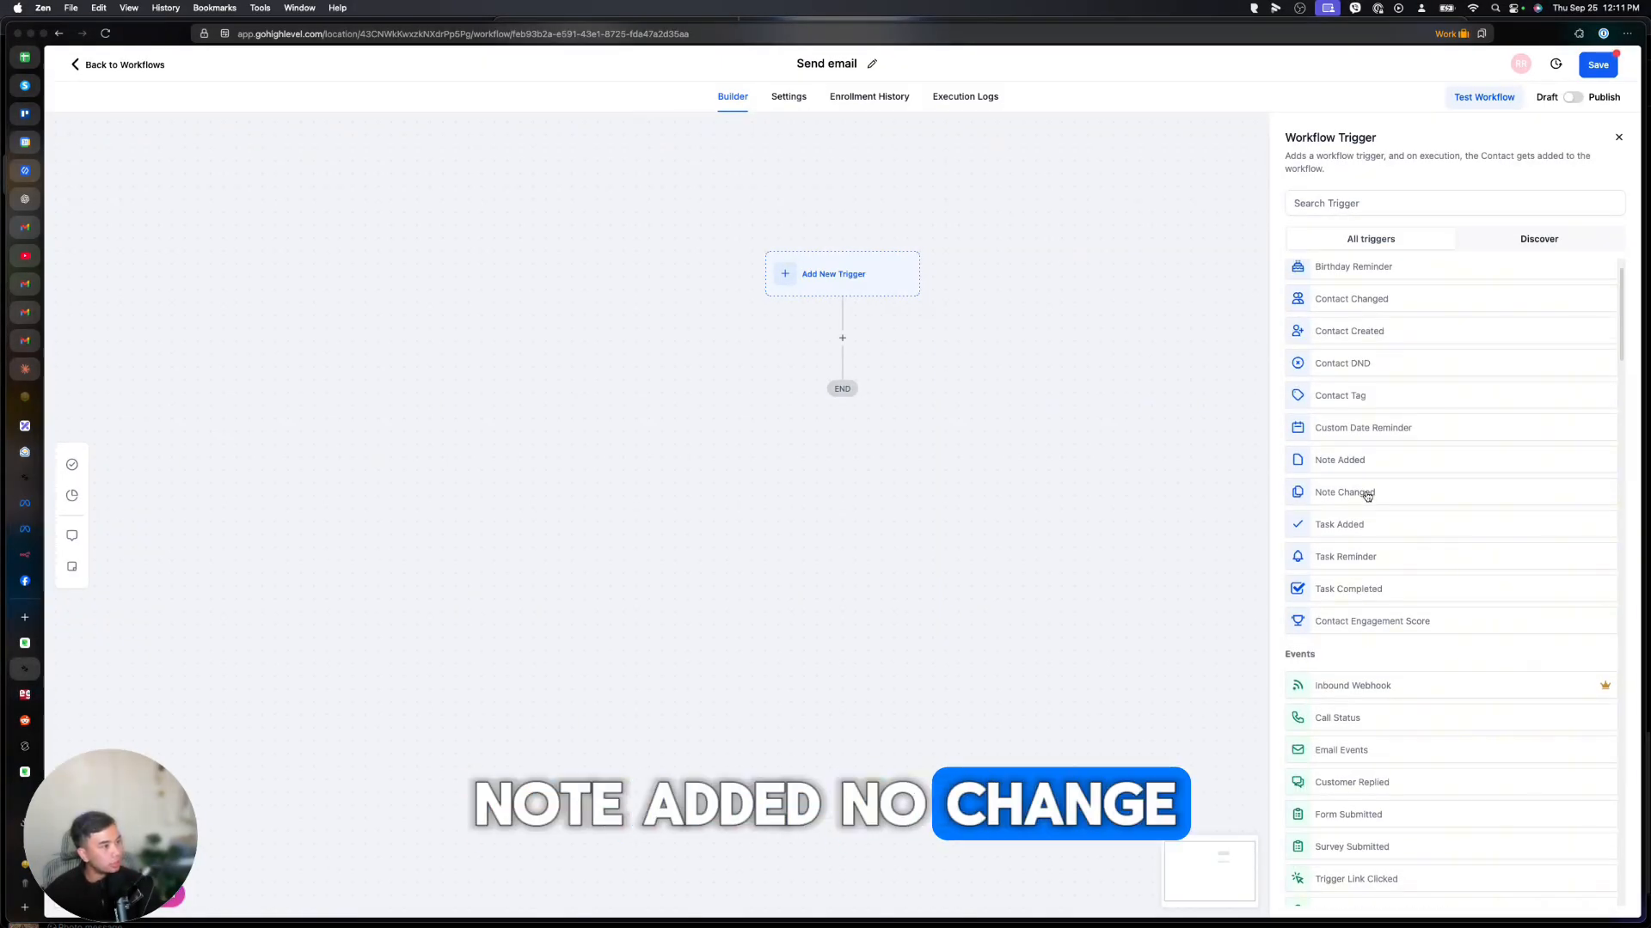
pyautogui.scroll(-2, 1367, 516)
pyautogui.scroll(-3, 1360, 543)
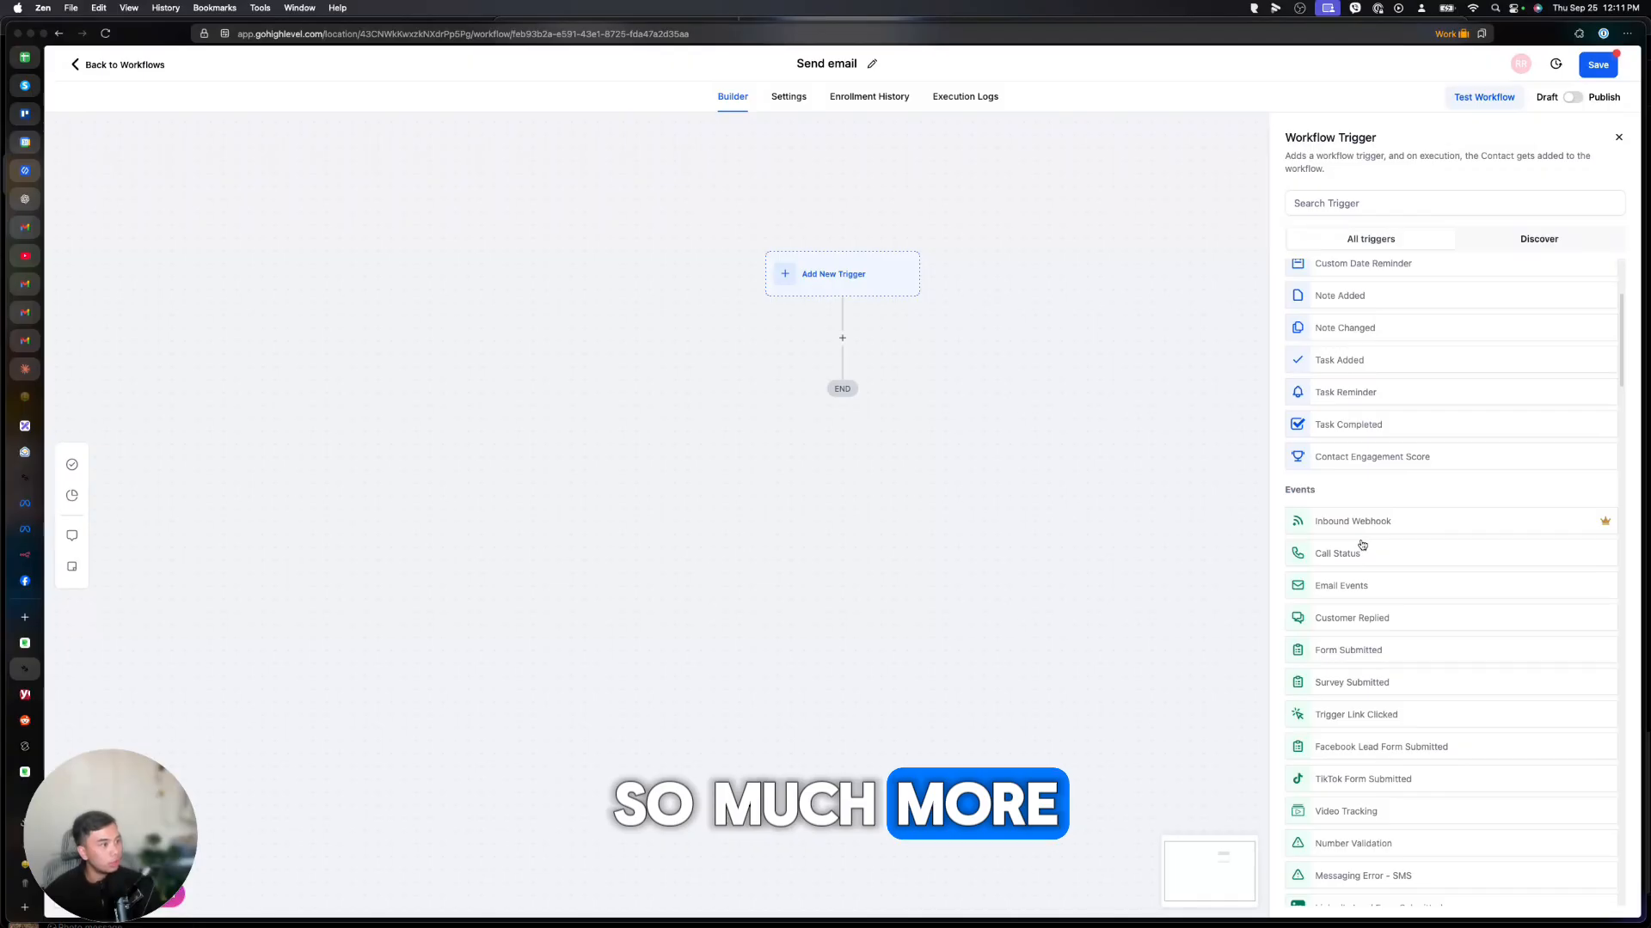
pyautogui.scroll(-4, 1316, 485)
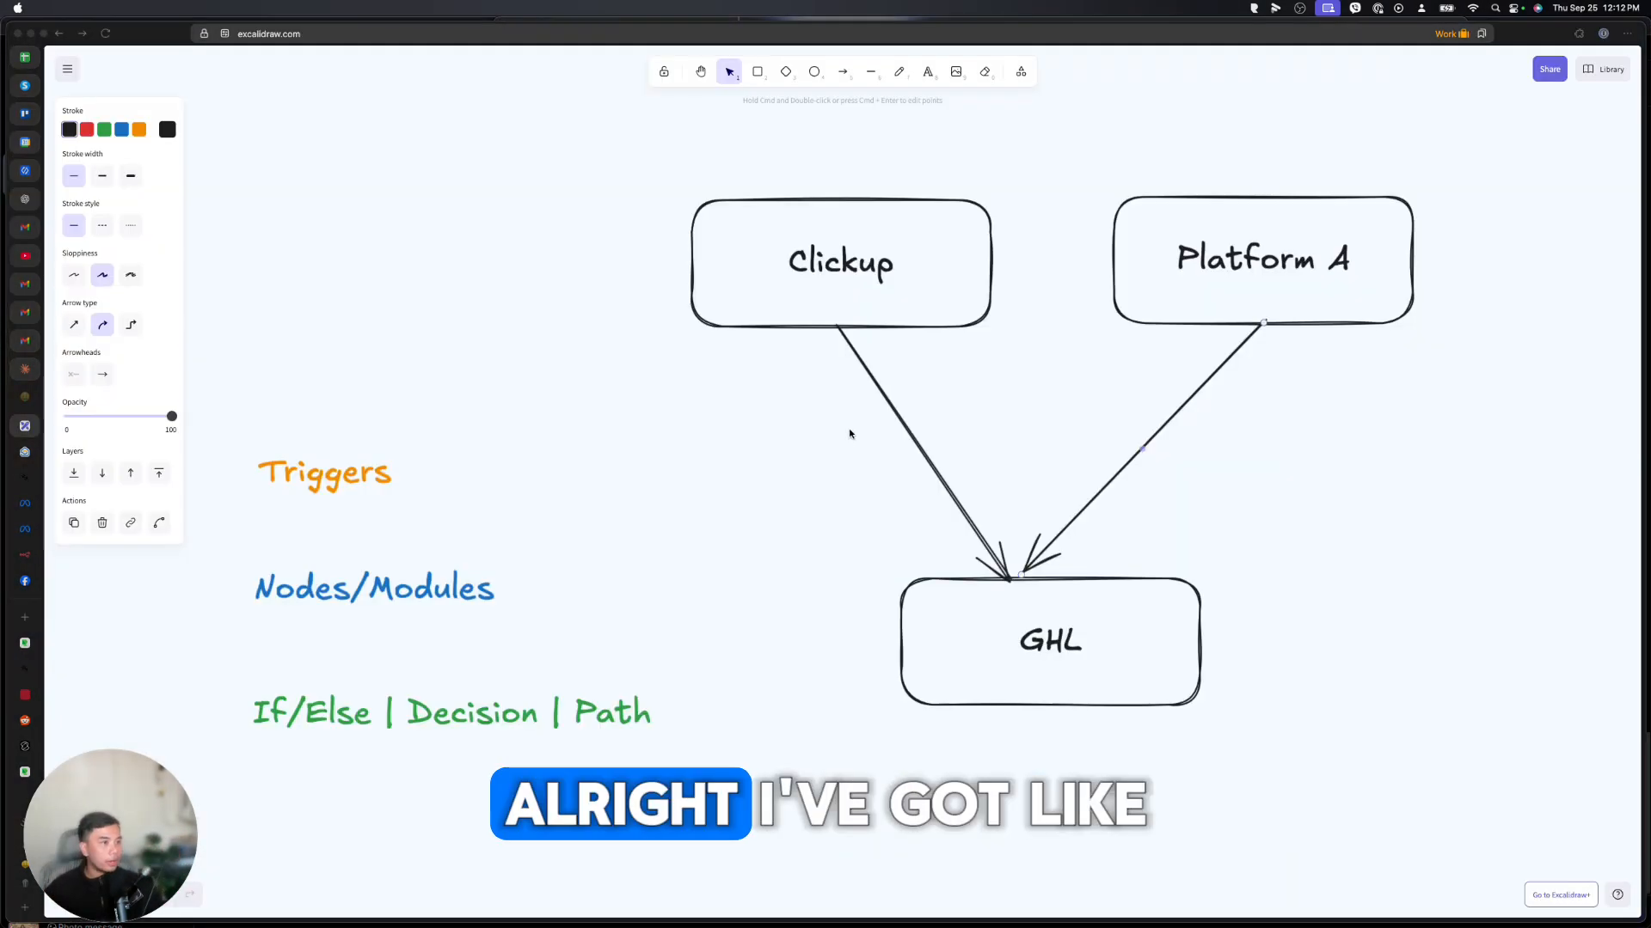
pyautogui.hscroll(4, 852, 485)
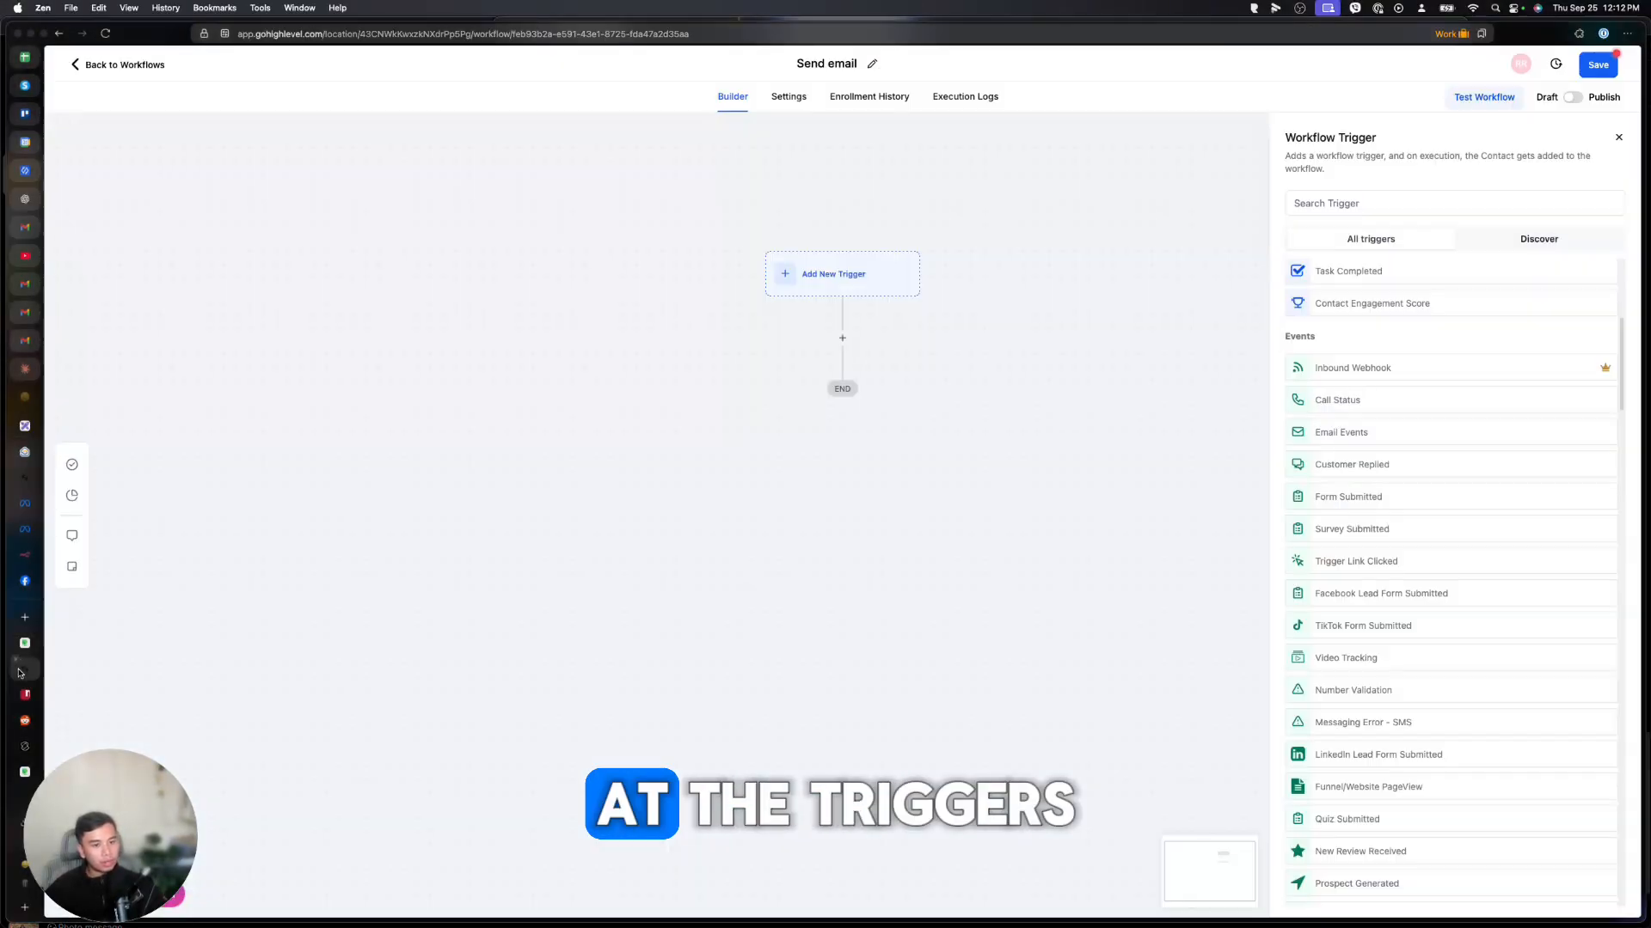
pyautogui.scroll(-15, 1304, 399)
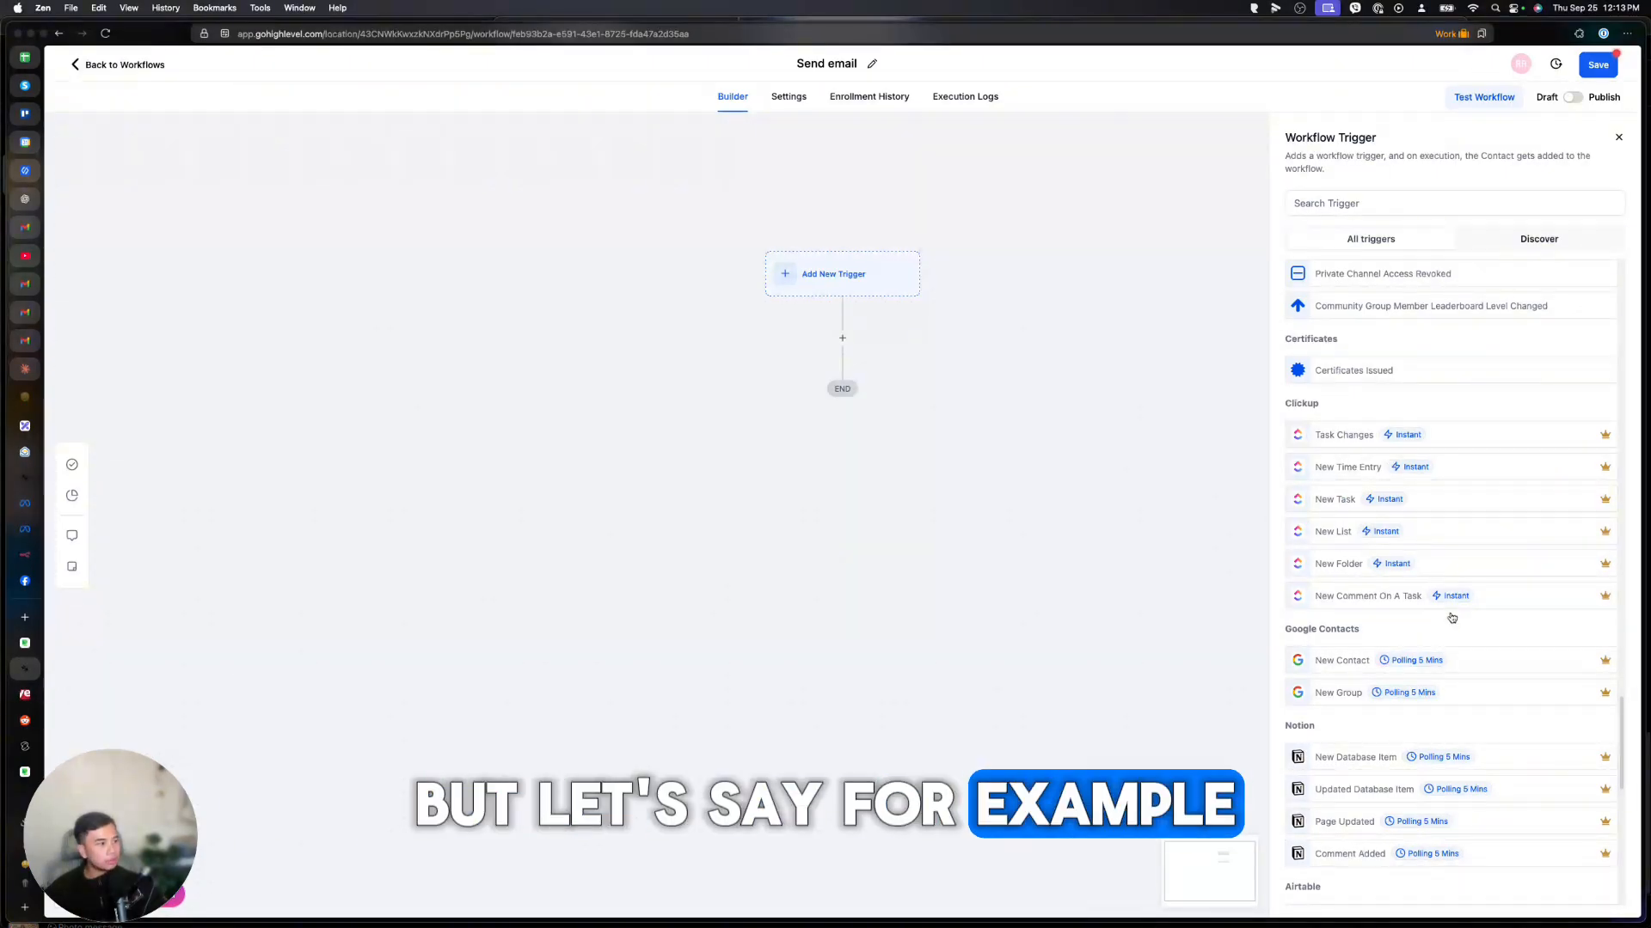
pyautogui.scroll(-10, 1452, 617)
pyautogui.scroll(20, 1393, 594)
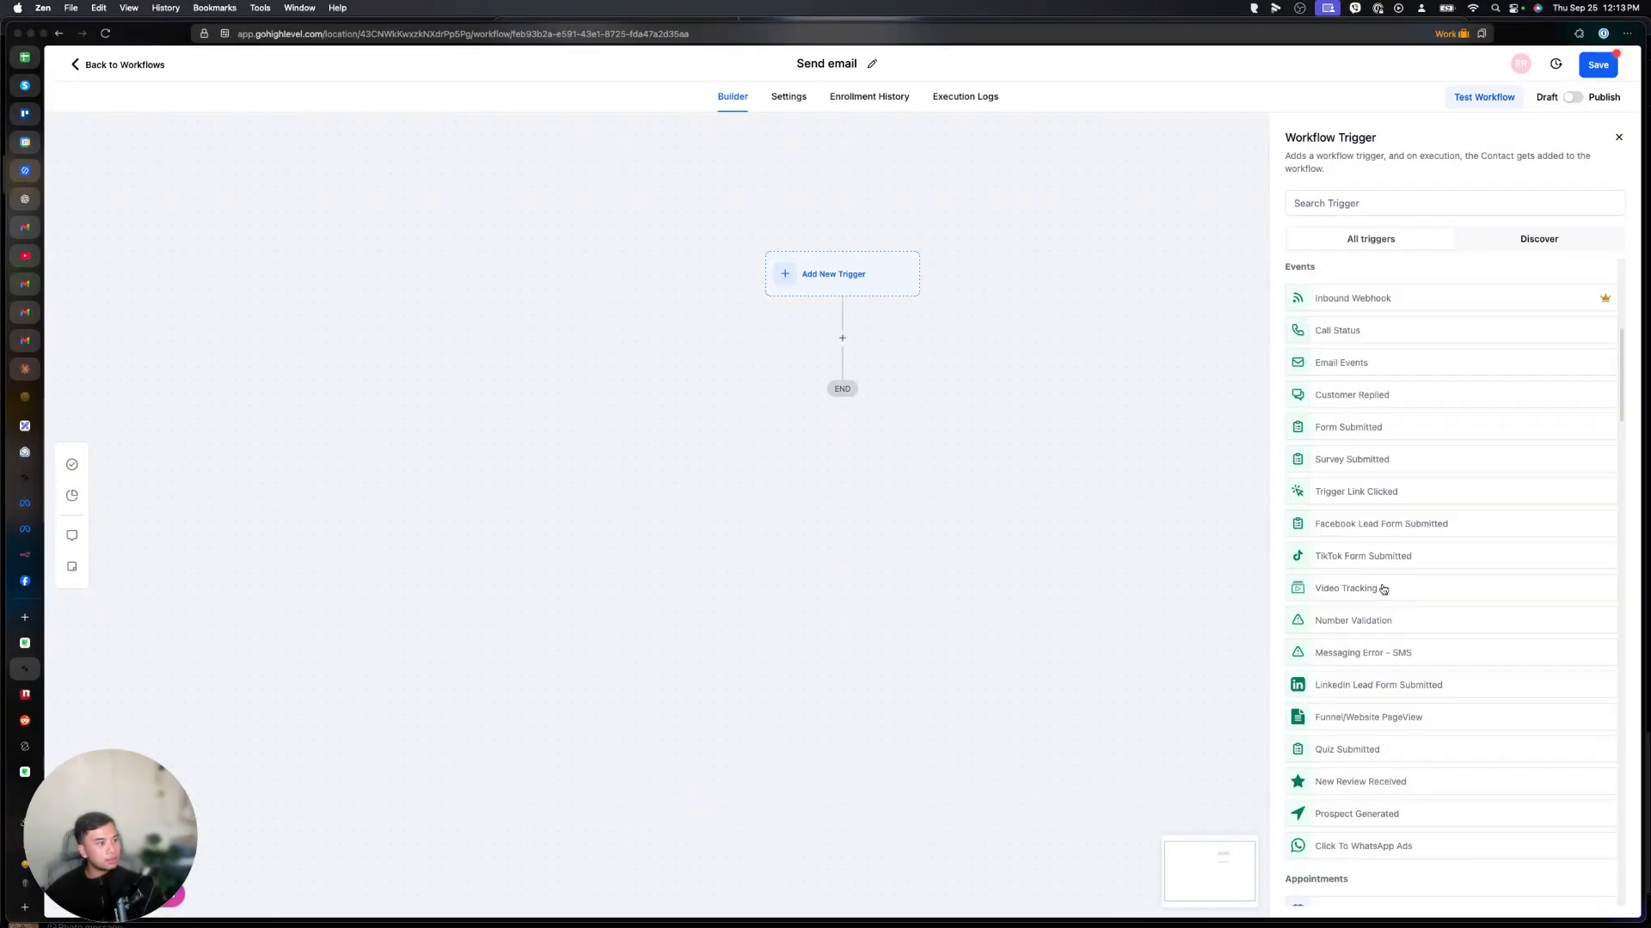
pyautogui.scroll(-5, 1377, 624)
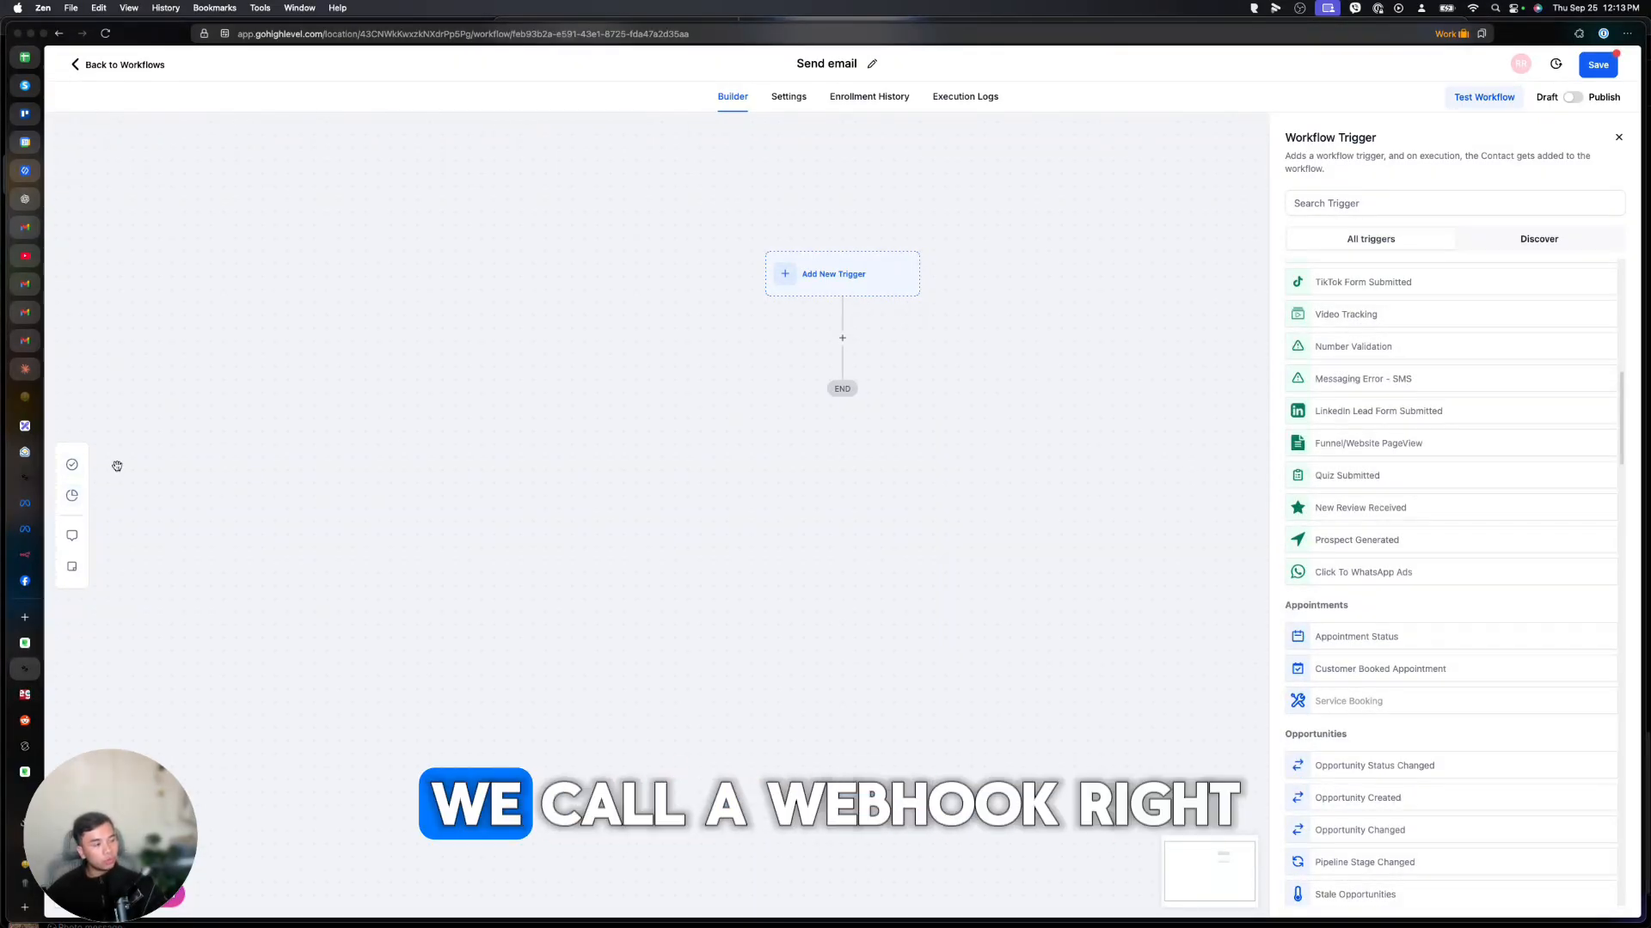
# Label the Platform A-to-GHL arrow 'Webhook' in the Excalidraw diagram.
pyautogui.click(25, 426)
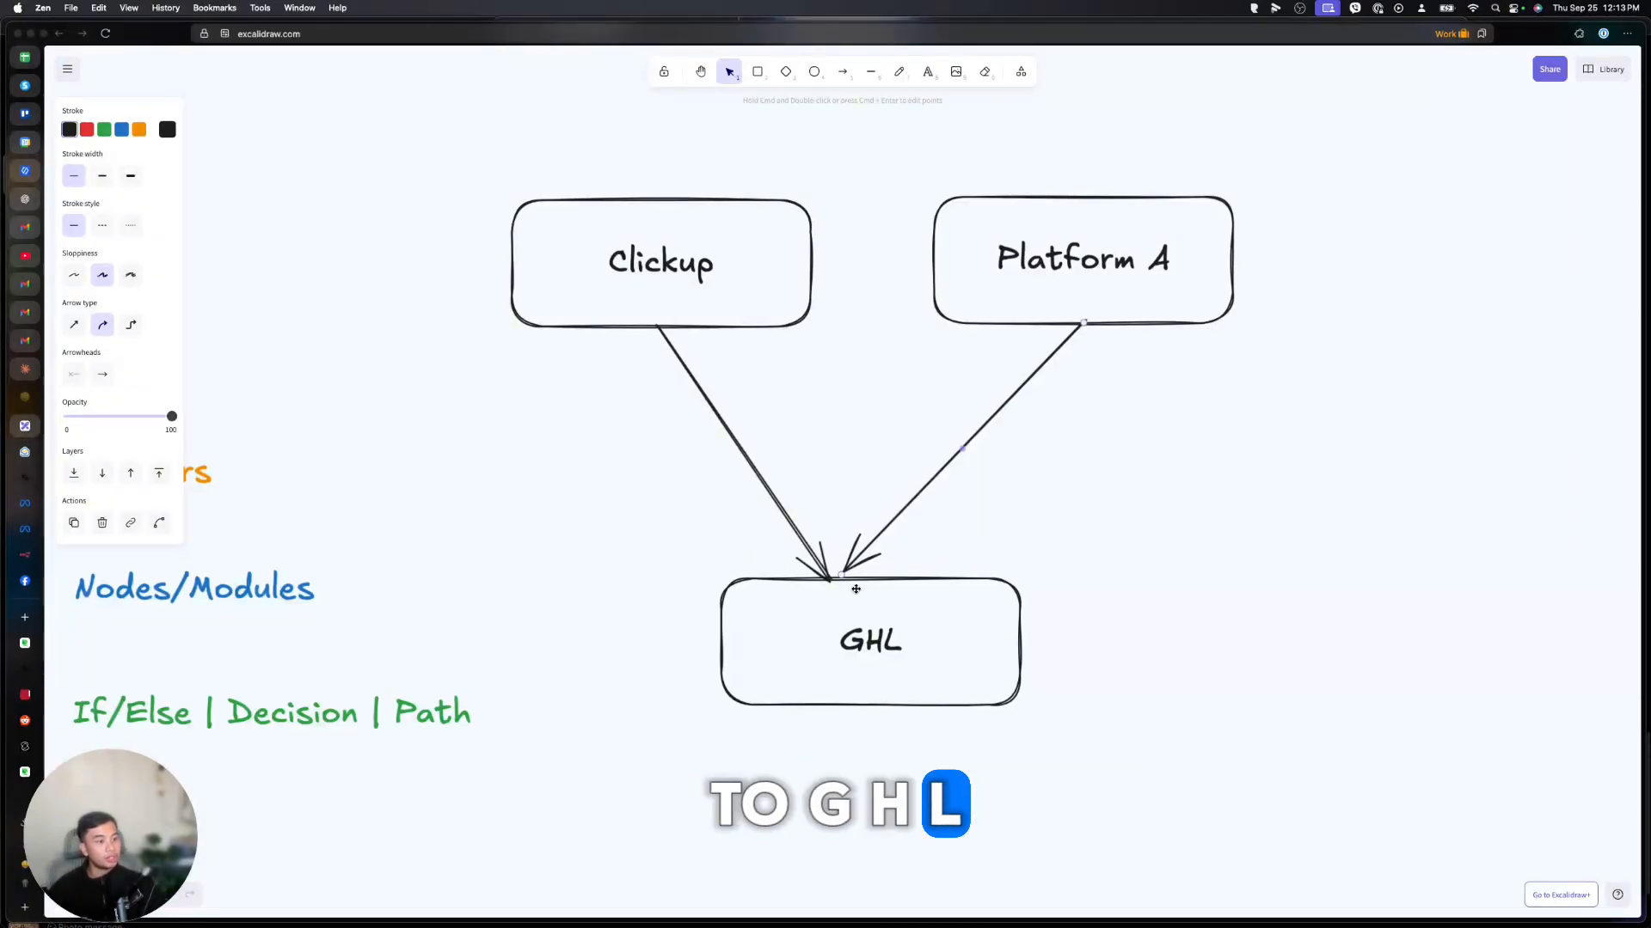
pyautogui.click(919, 79)
pyautogui.click(1018, 439)
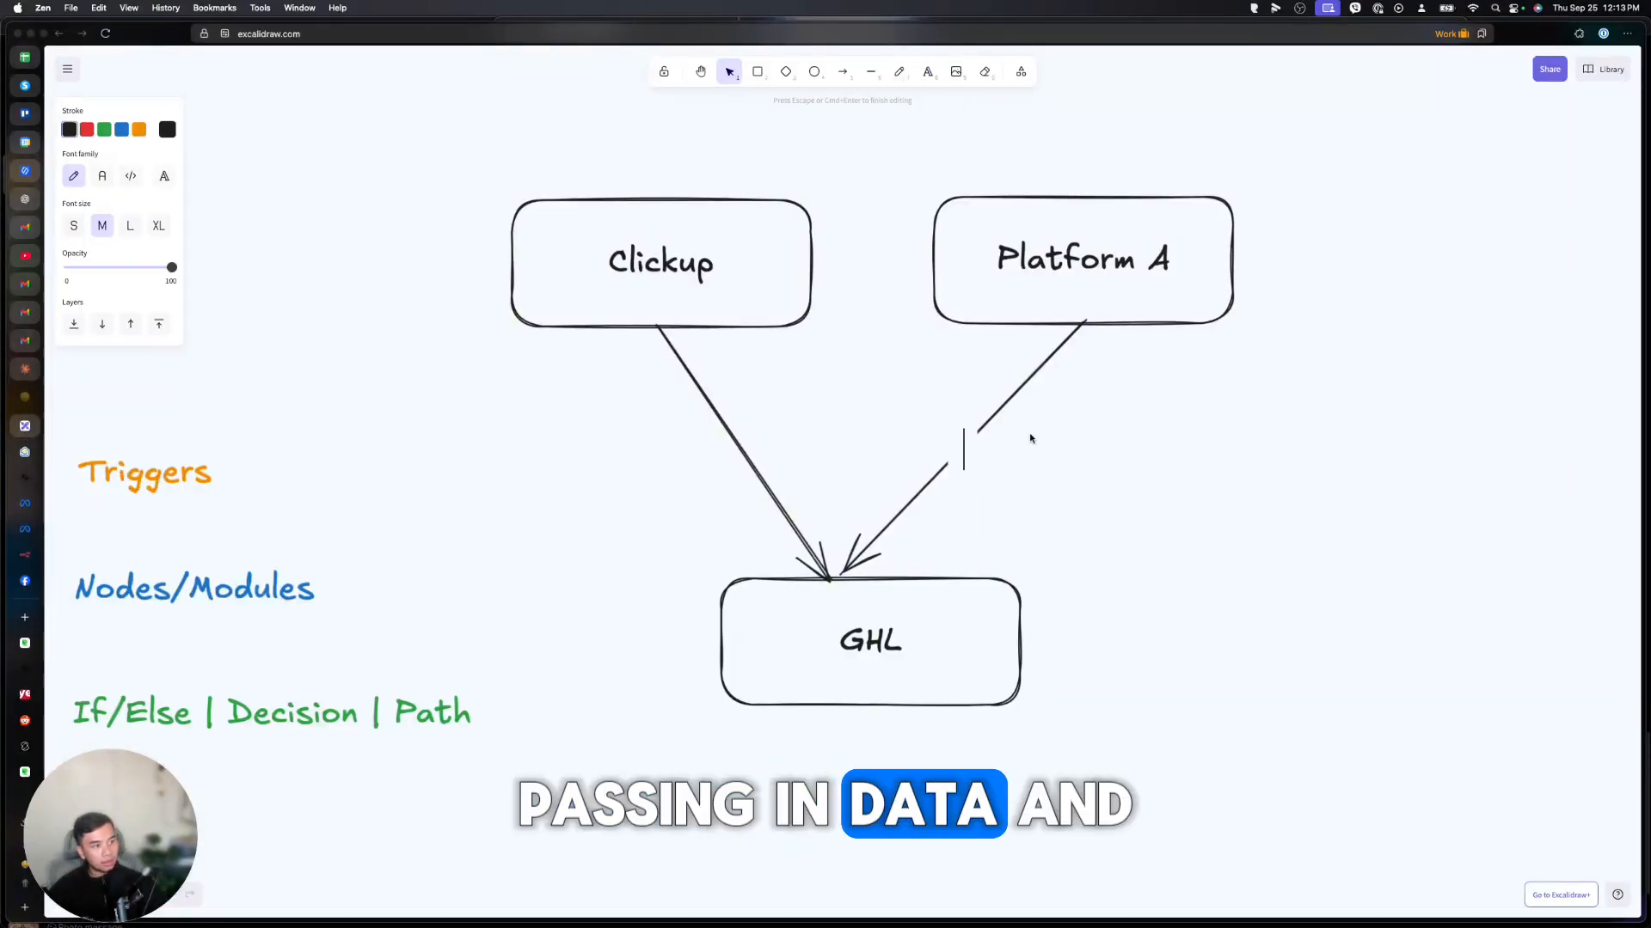
pyautogui.write('Webhook')
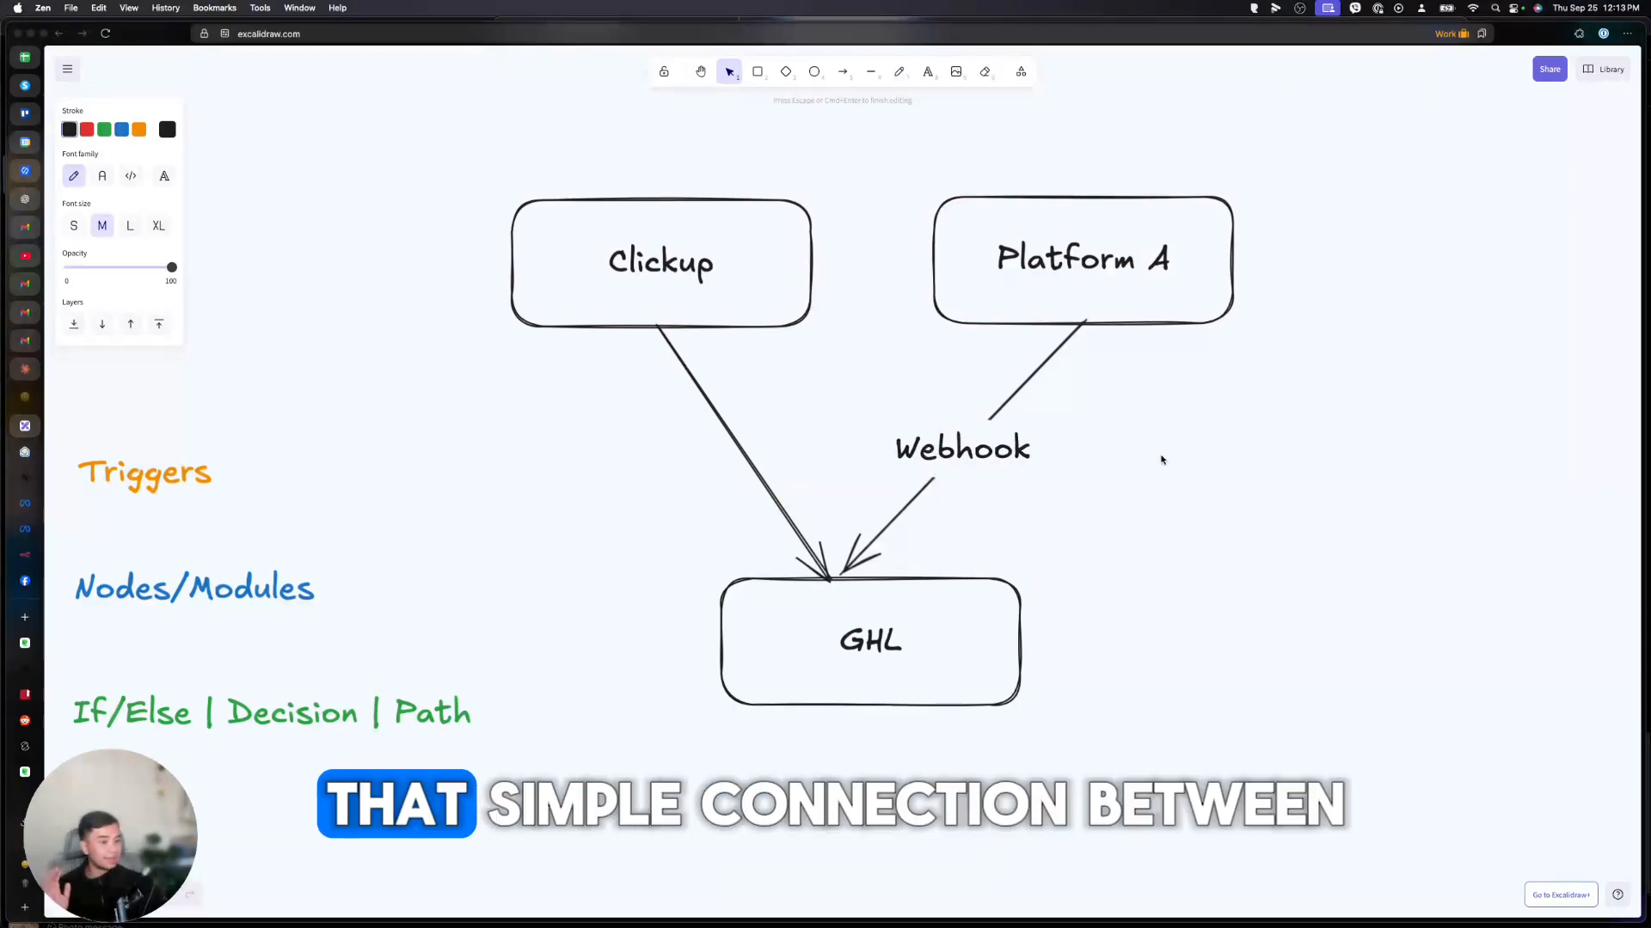
pyautogui.click(1169, 461)
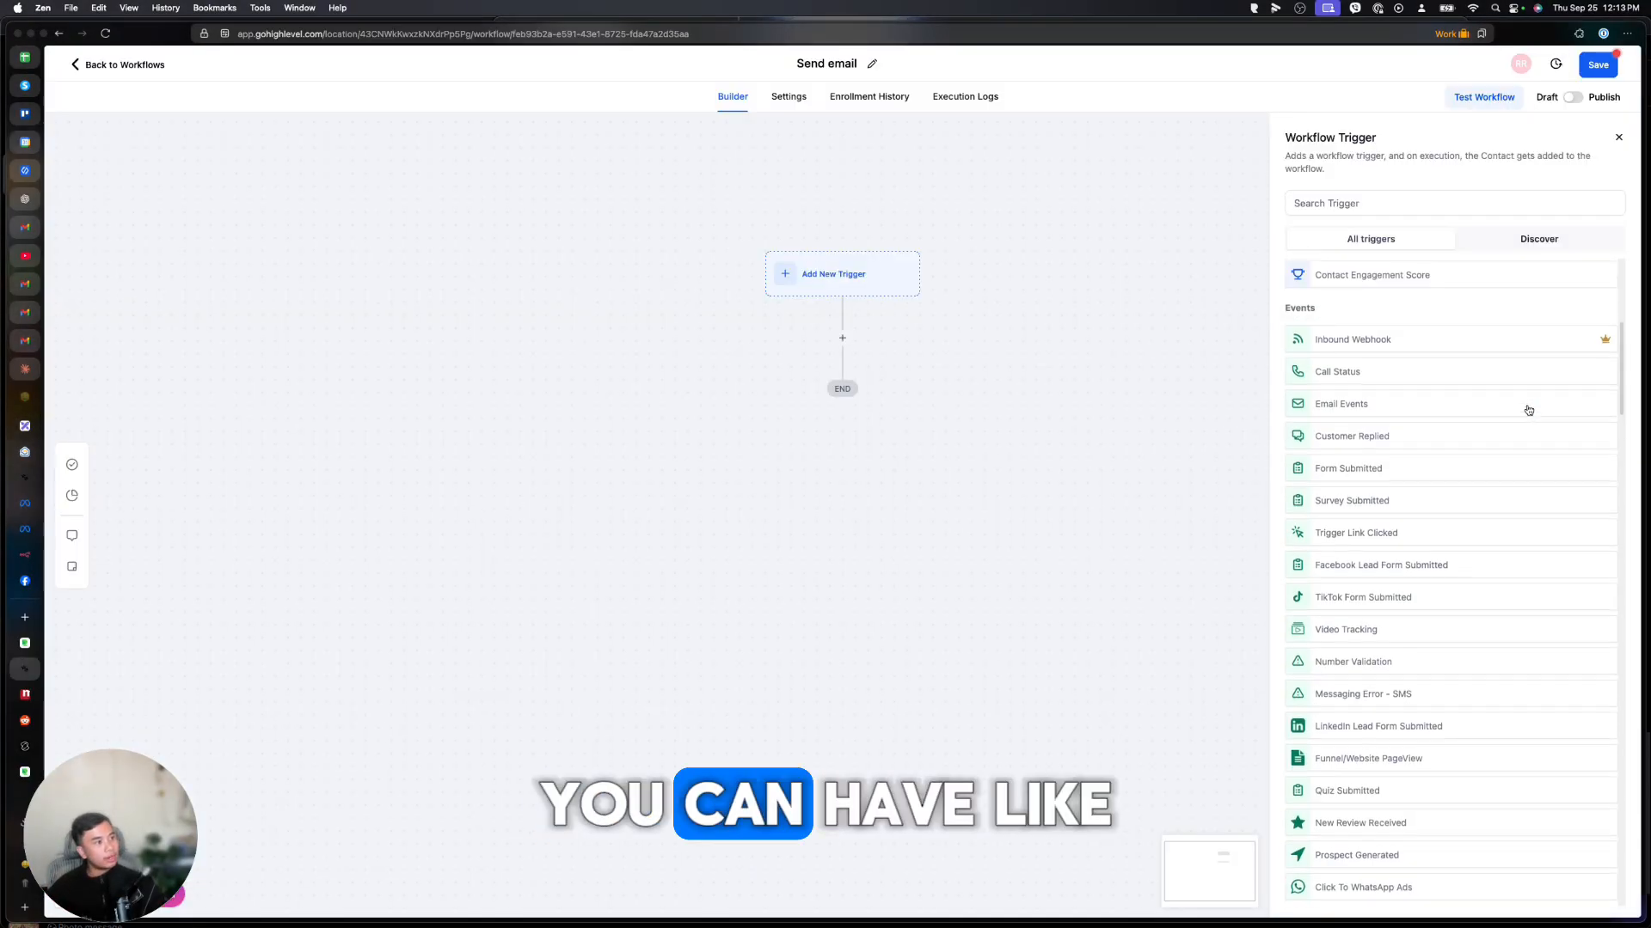
pyautogui.scroll(2, 1462, 395)
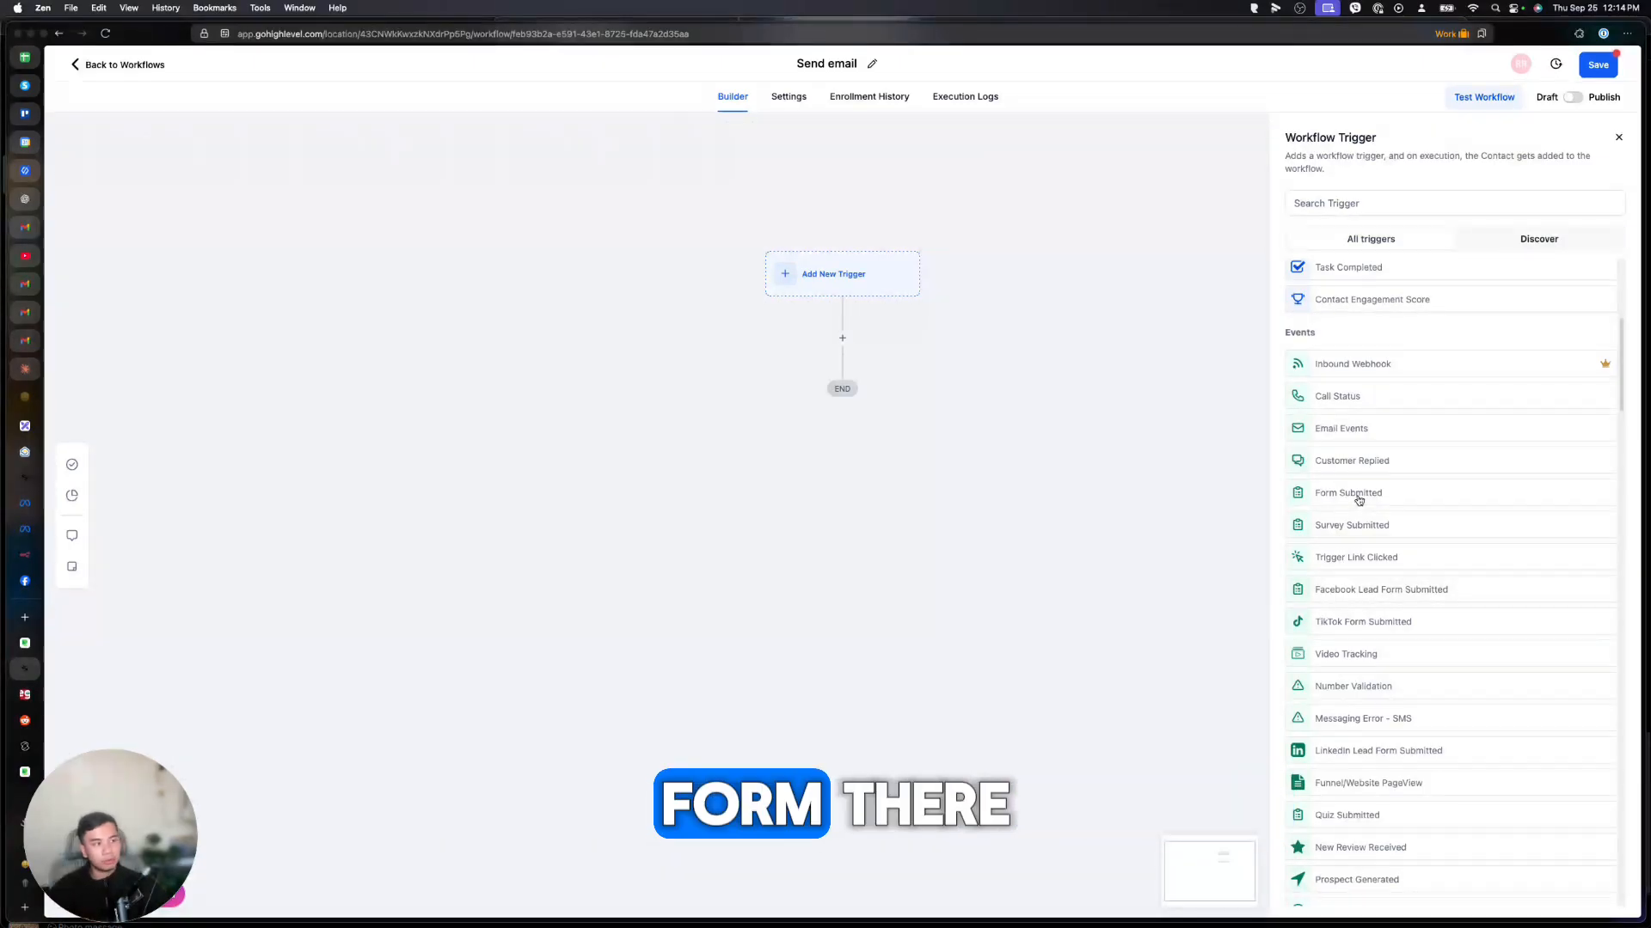
# Scroll the trigger list down to the Payments triggers like Invoice, Payment Received and Refund.
pyautogui.scroll(-1, 1373, 502)
pyautogui.scroll(-2, 1374, 501)
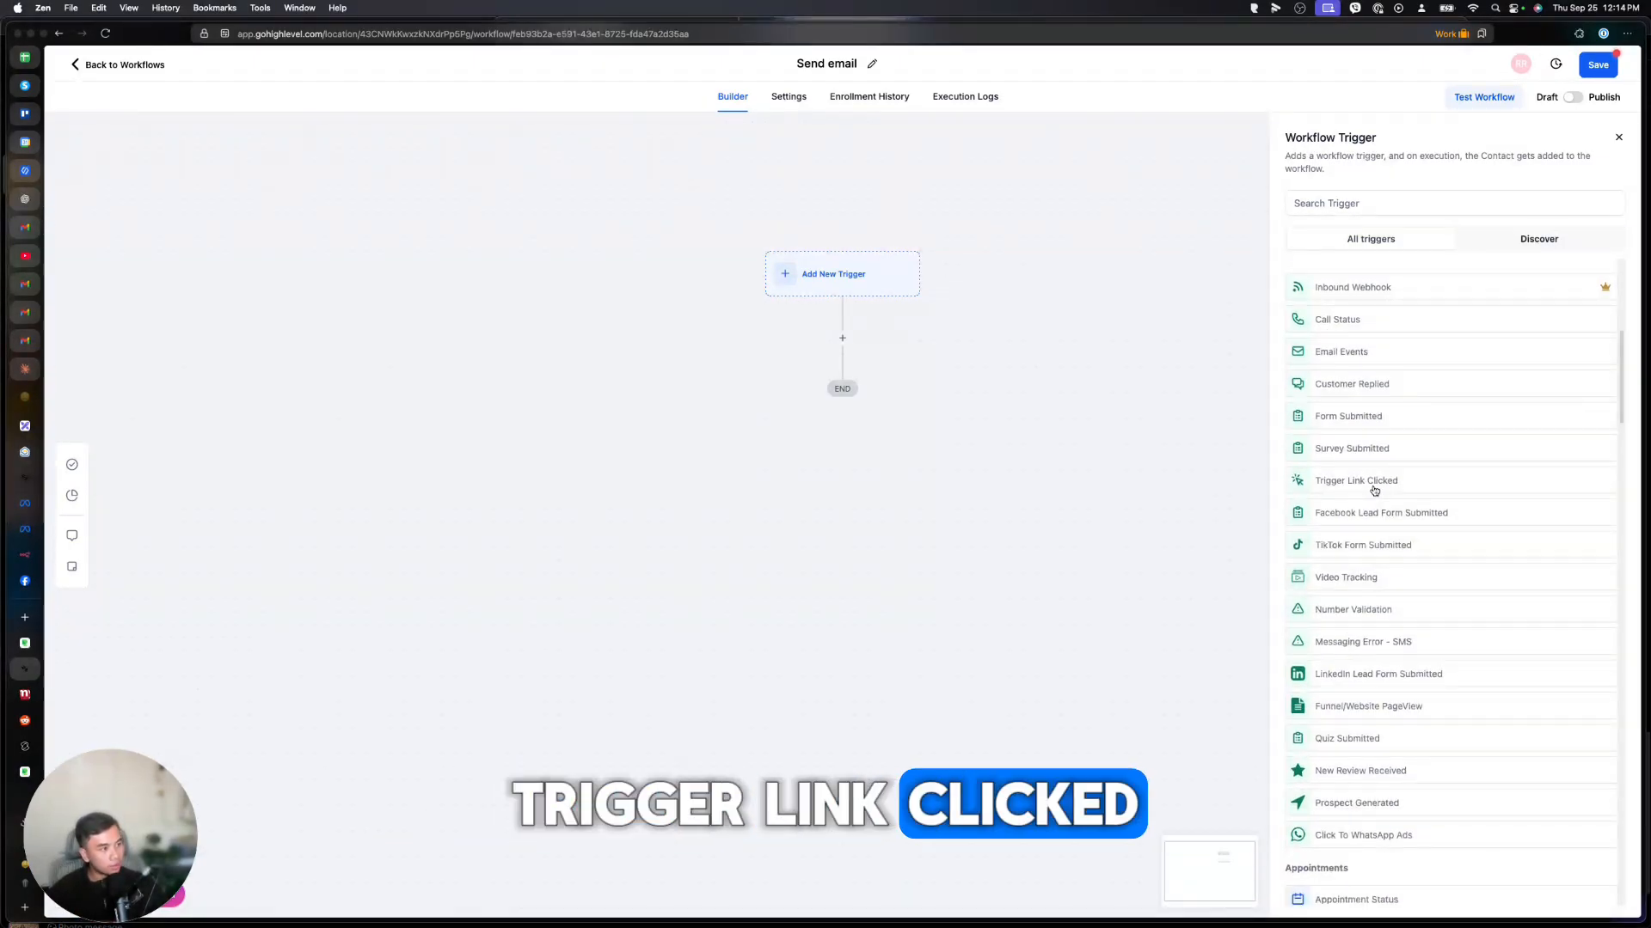
pyautogui.scroll(-1, 1374, 491)
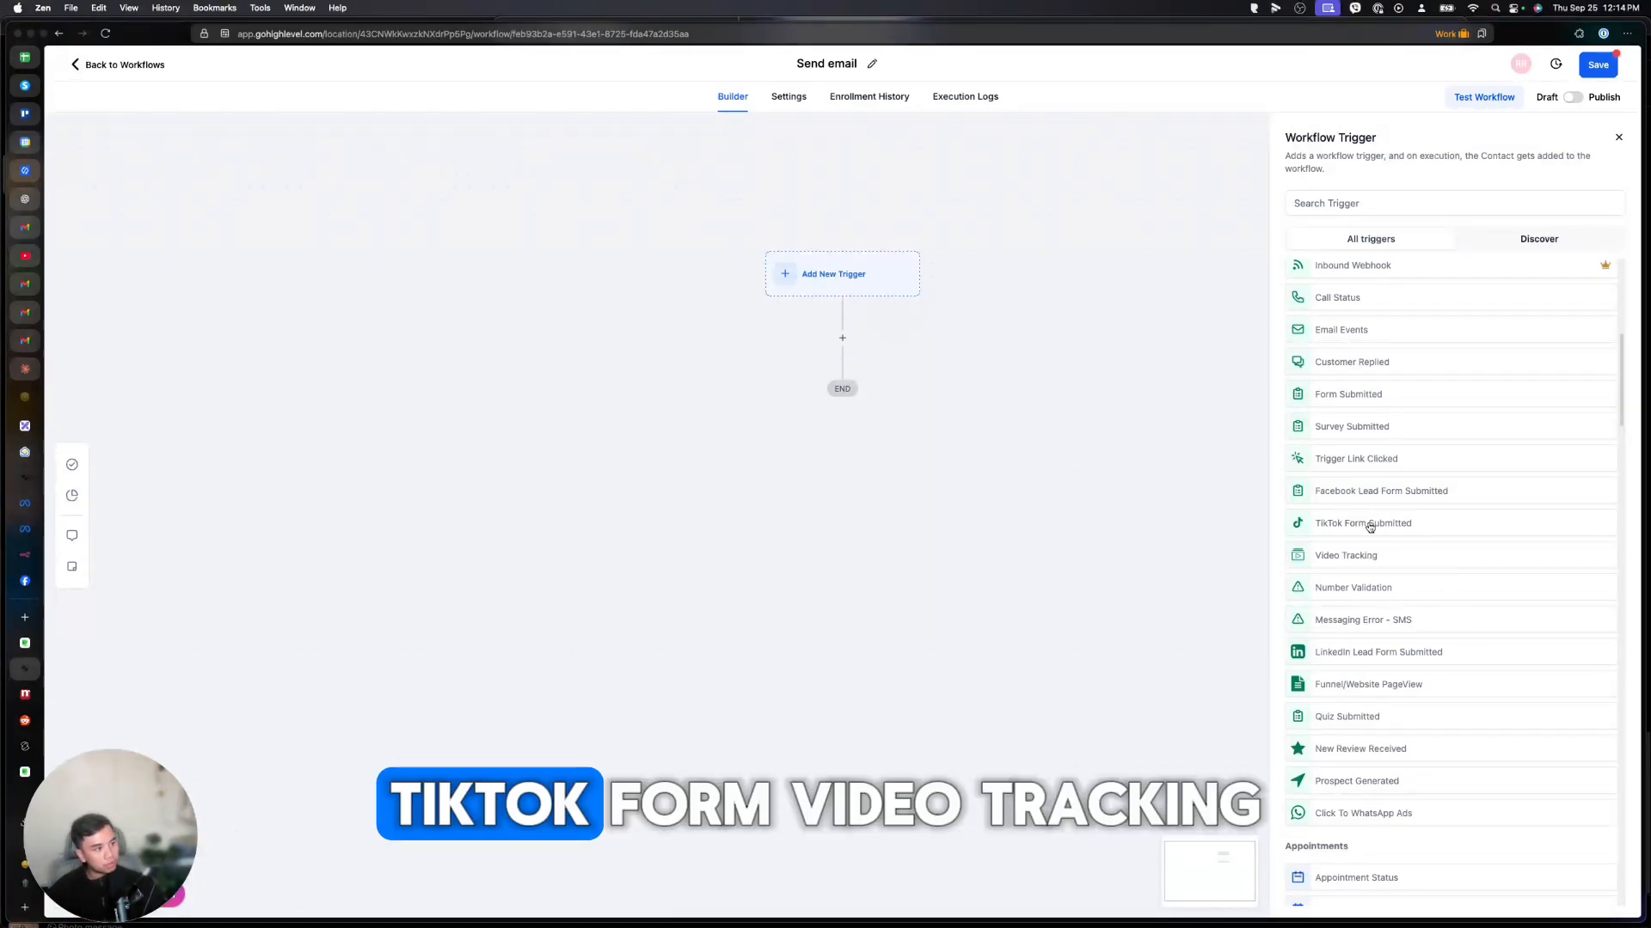
pyautogui.scroll(-3, 1369, 527)
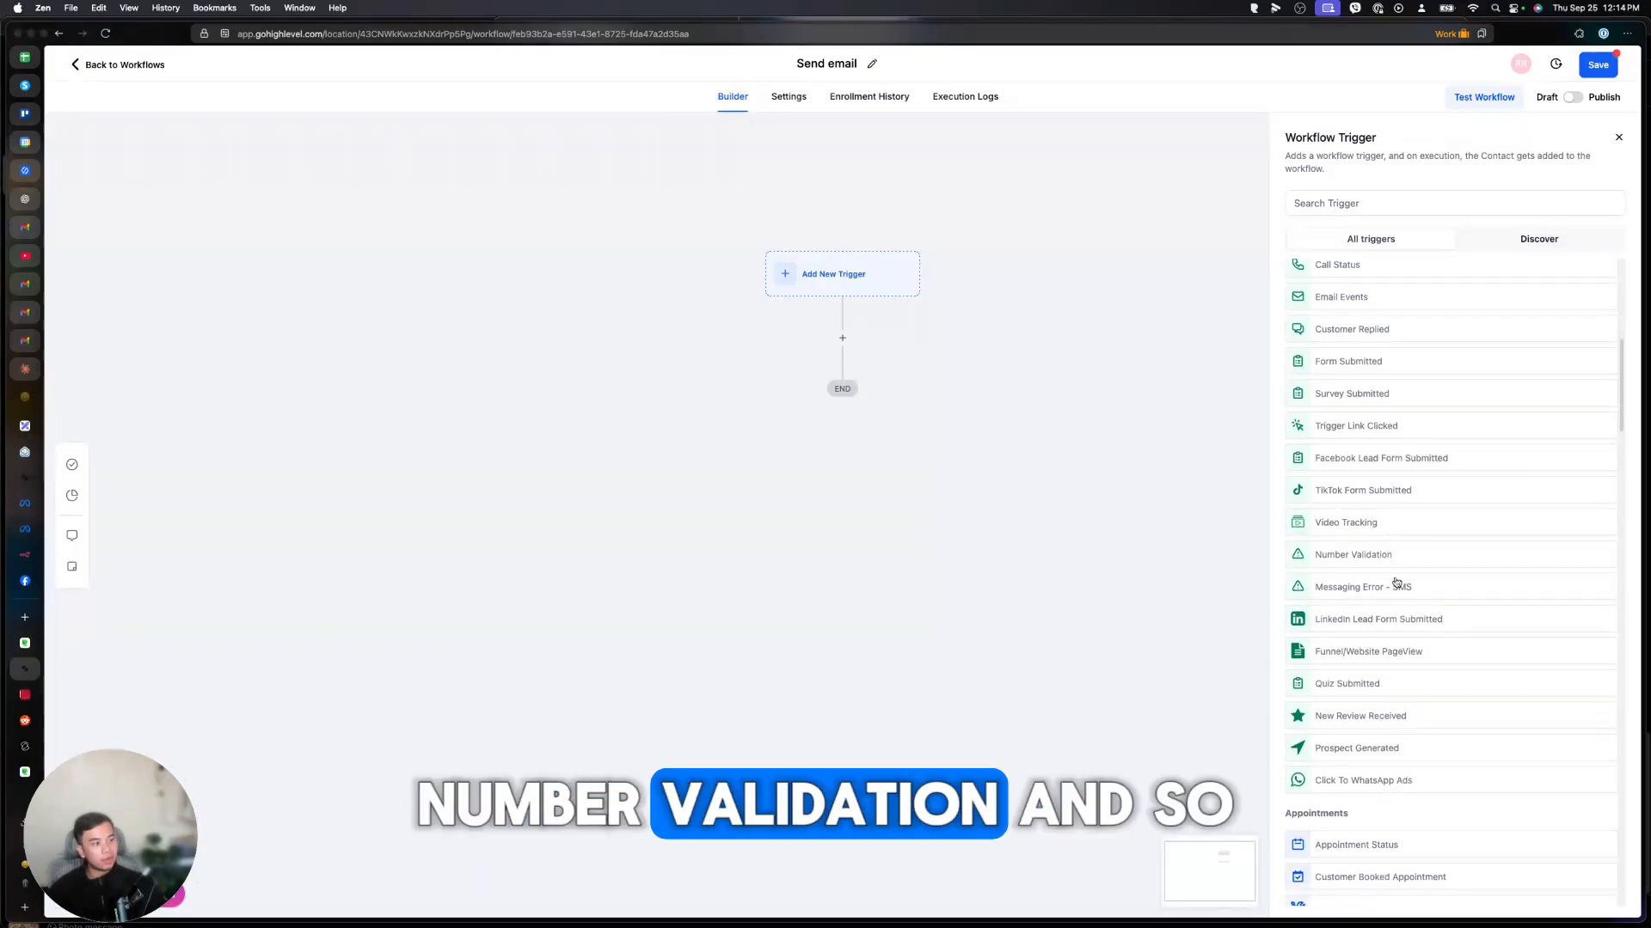
pyautogui.scroll(-10, 1397, 585)
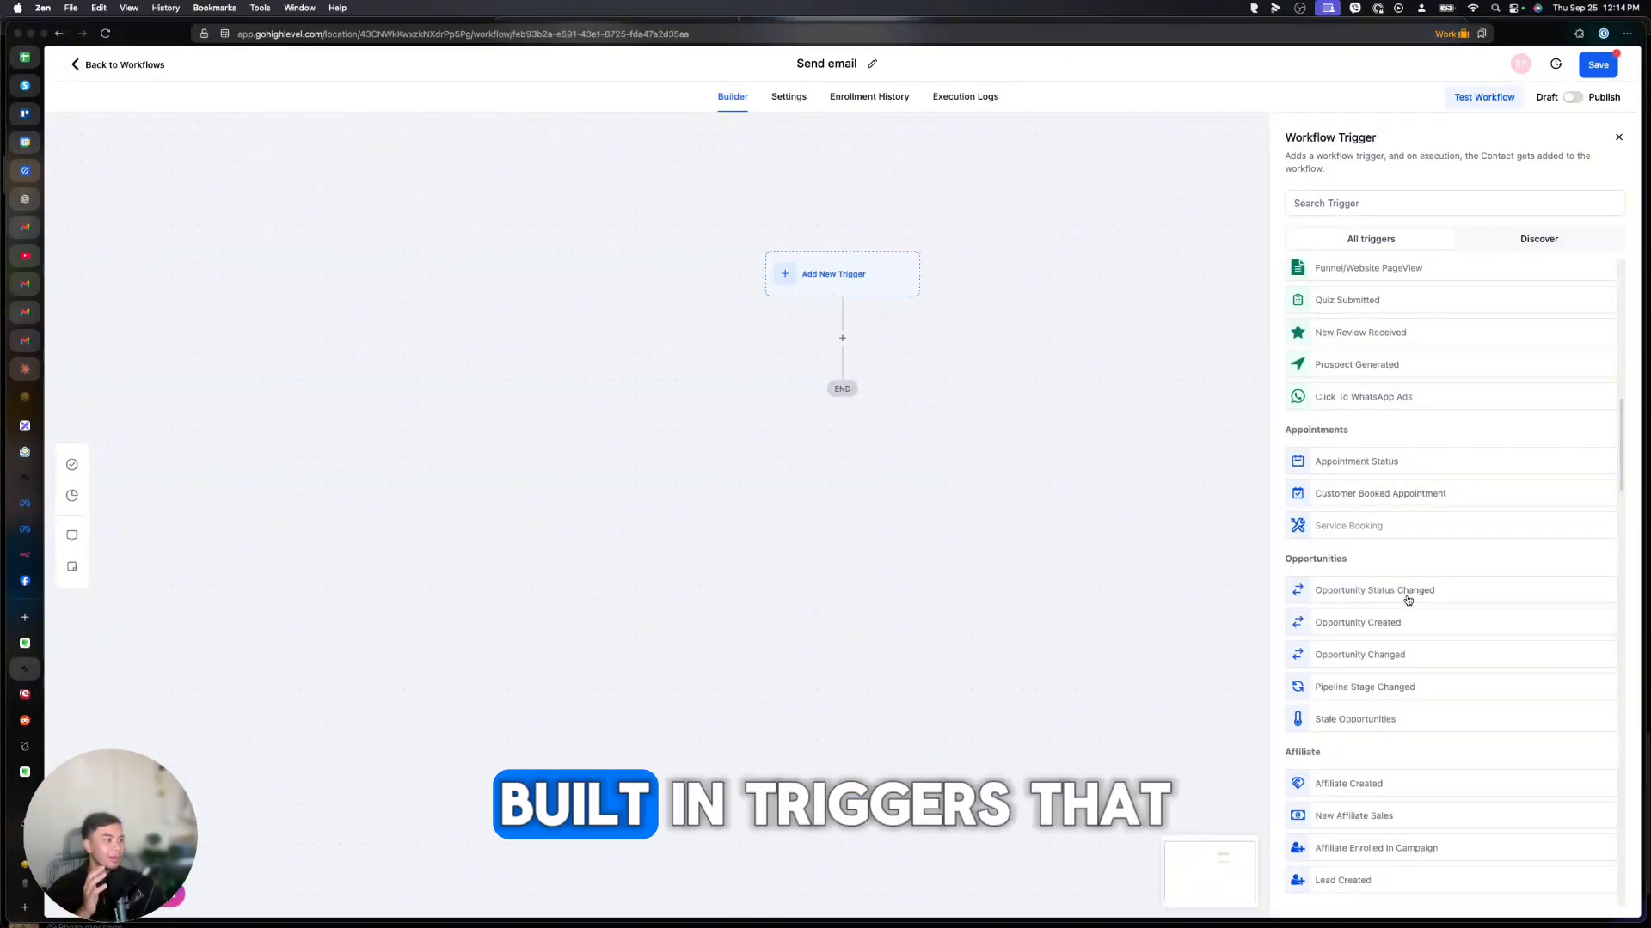
pyautogui.scroll(-20, 1408, 600)
pyautogui.scroll(-7, 1409, 605)
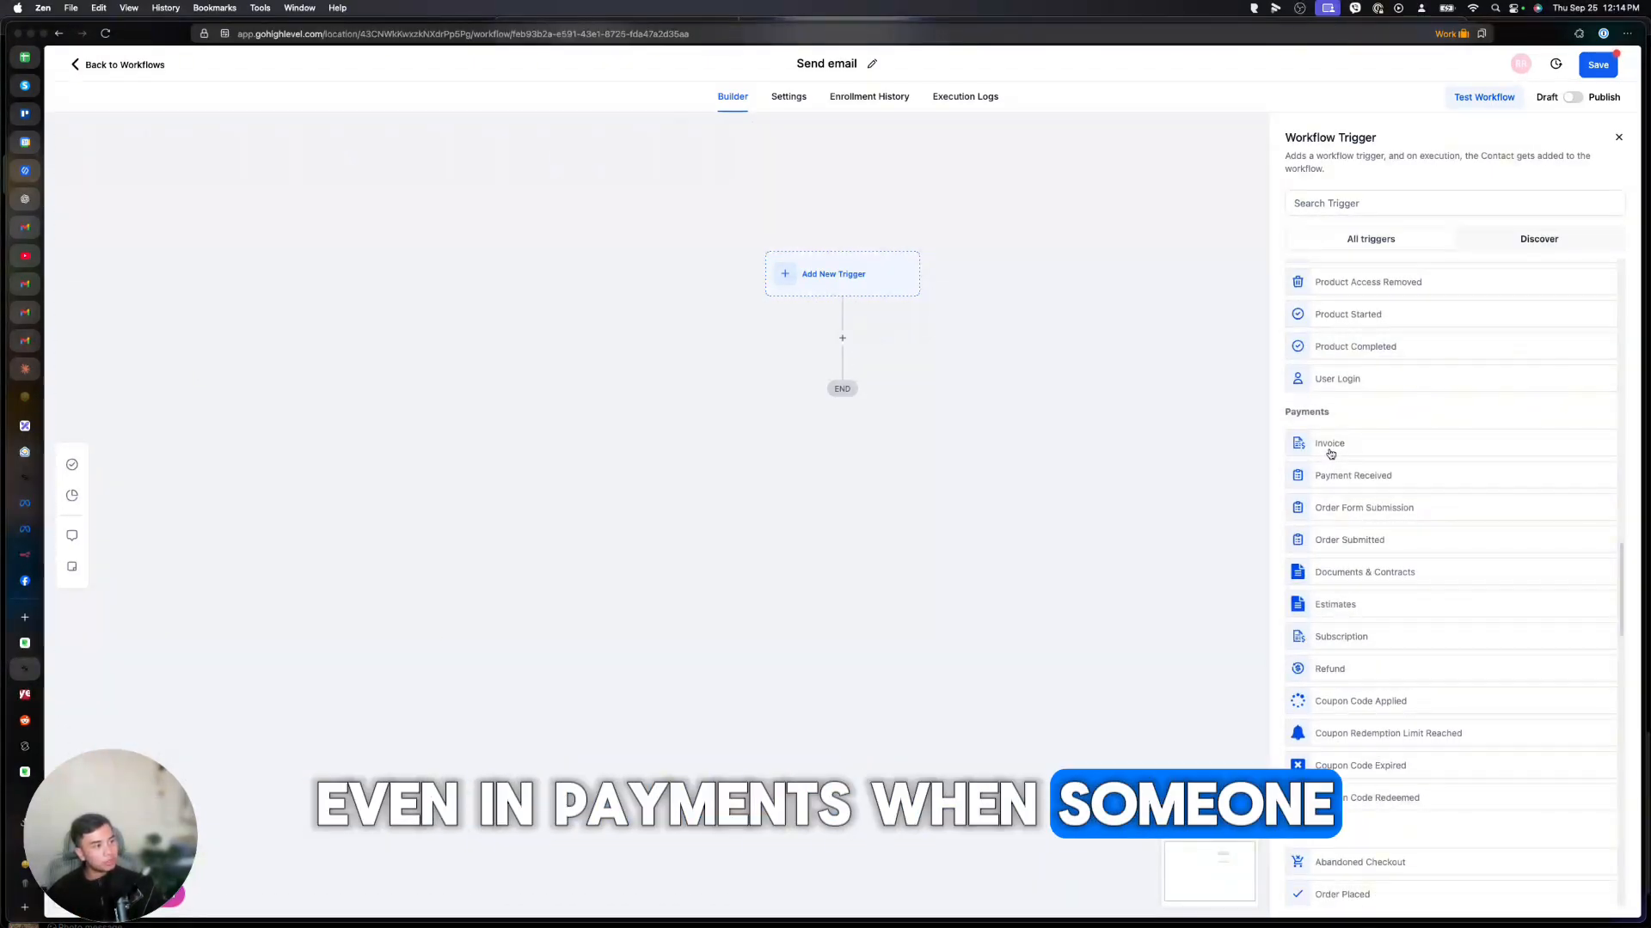
pyautogui.click(1356, 447)
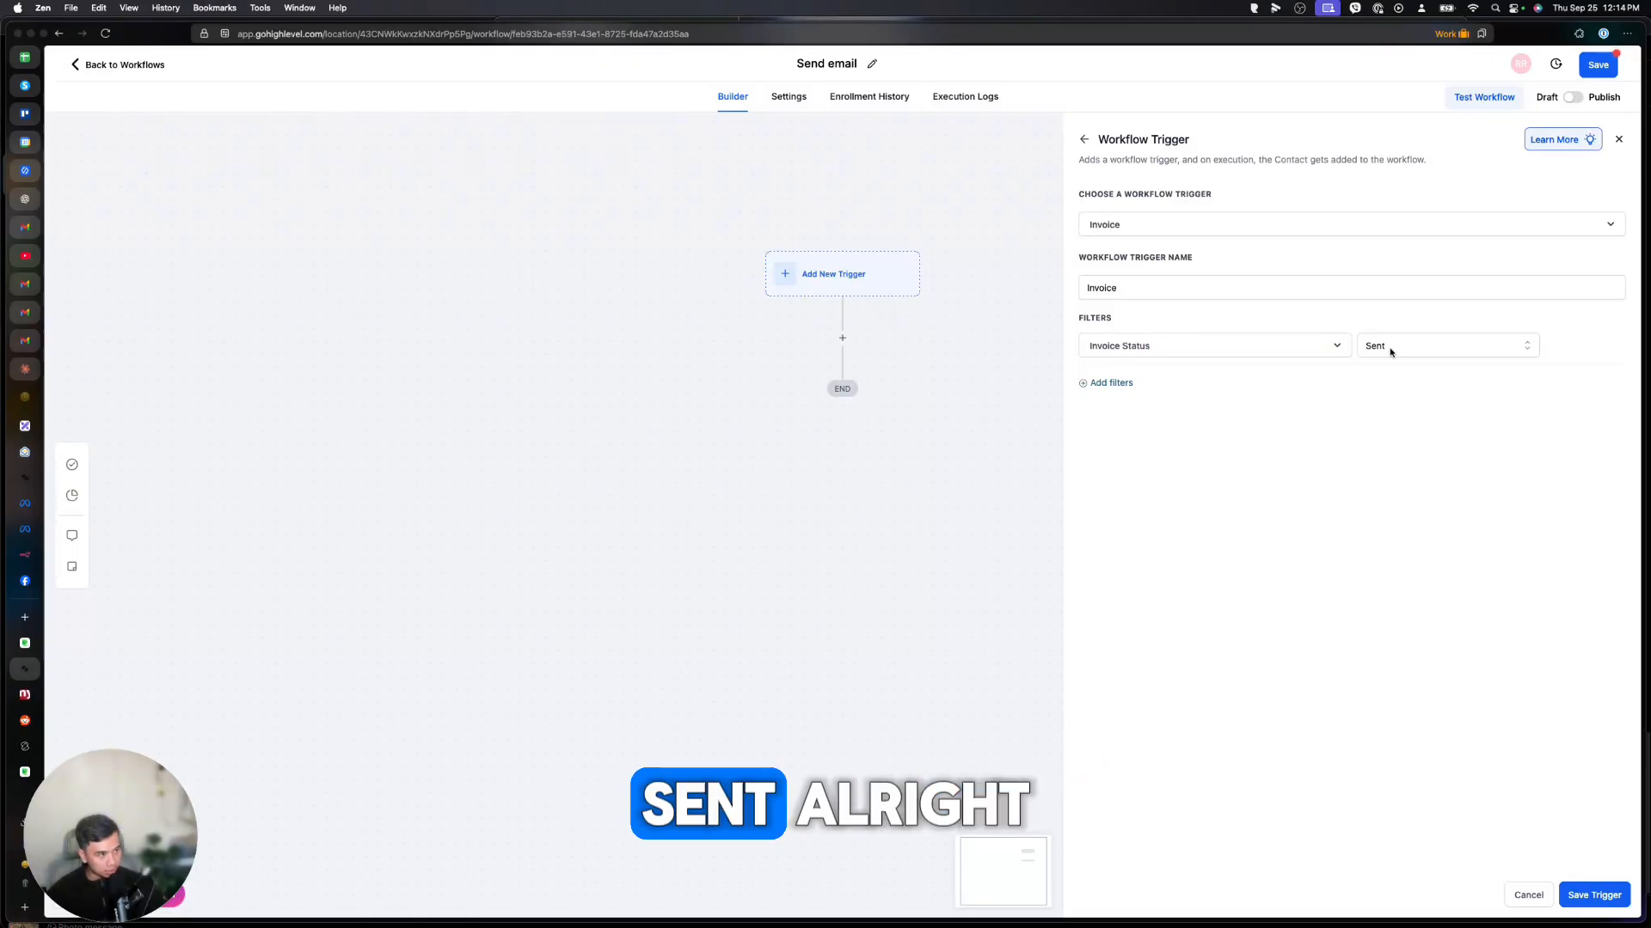
pyautogui.click(1084, 140)
pyautogui.scroll(-8, 1253, 636)
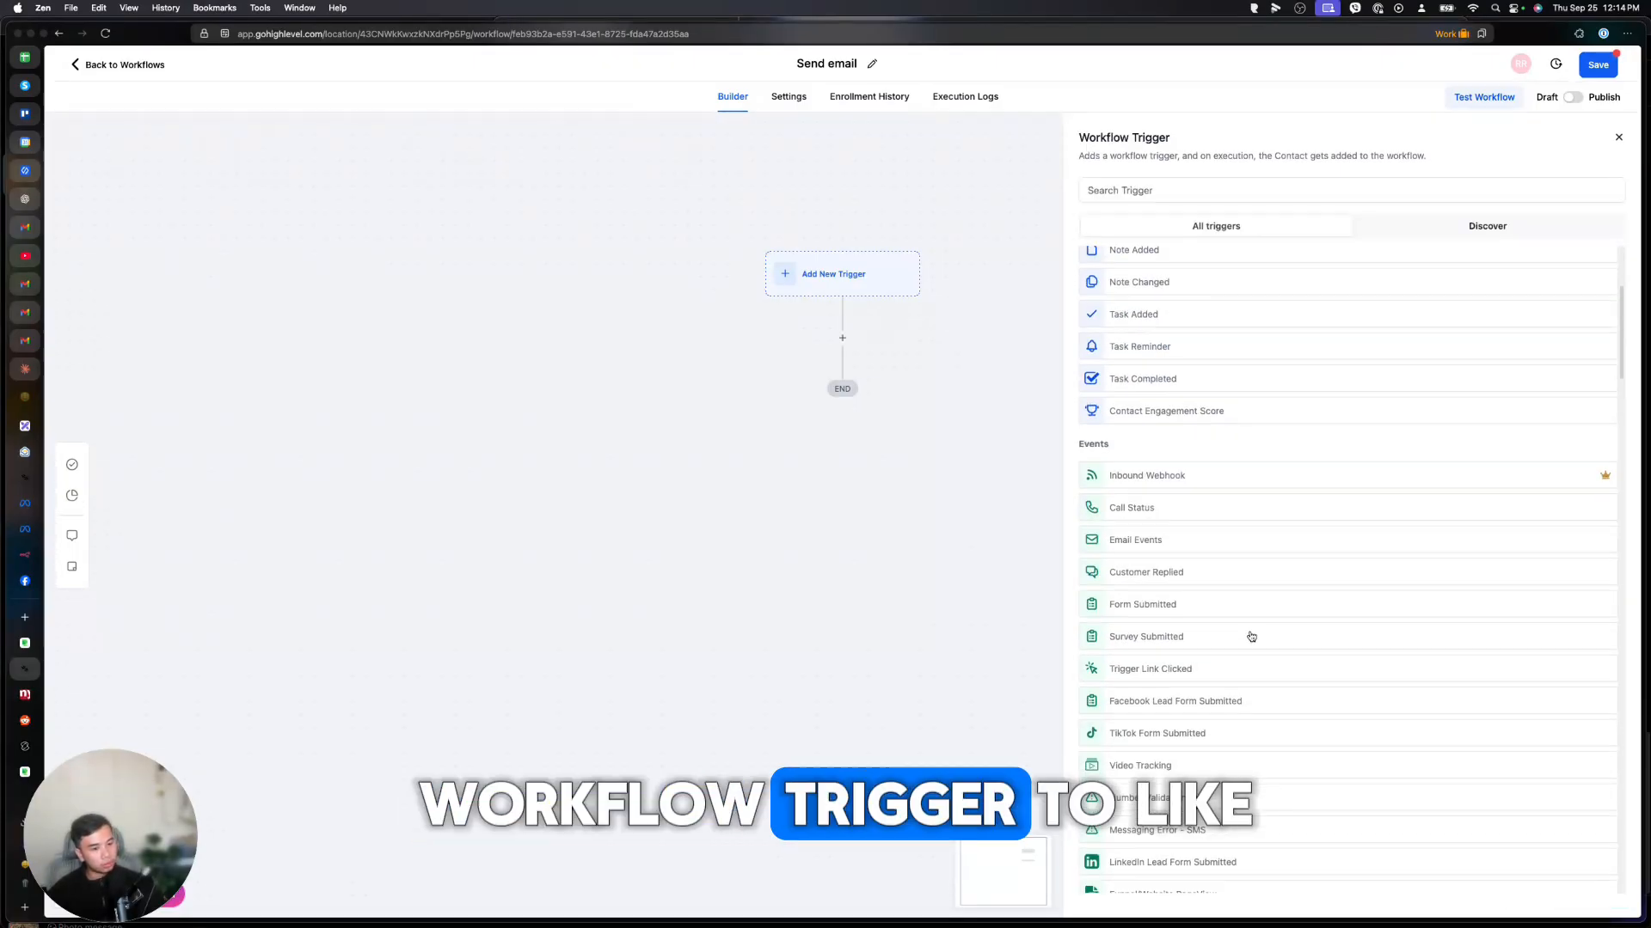
pyautogui.scroll(-2, 1253, 636)
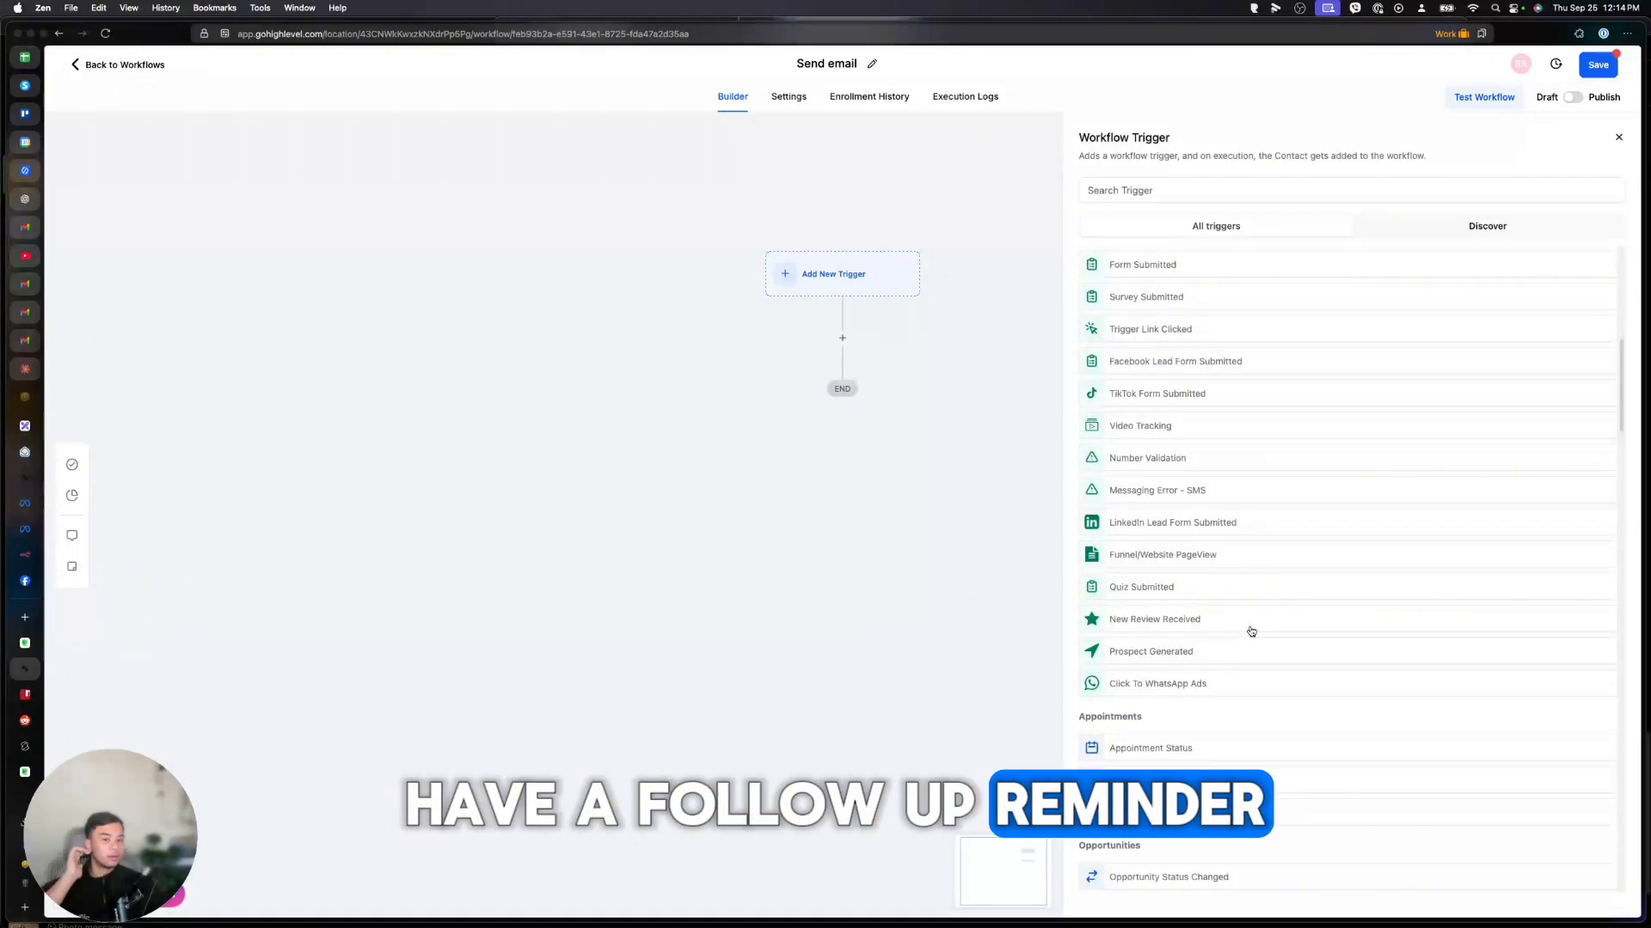
pyautogui.scroll(-12, 1251, 629)
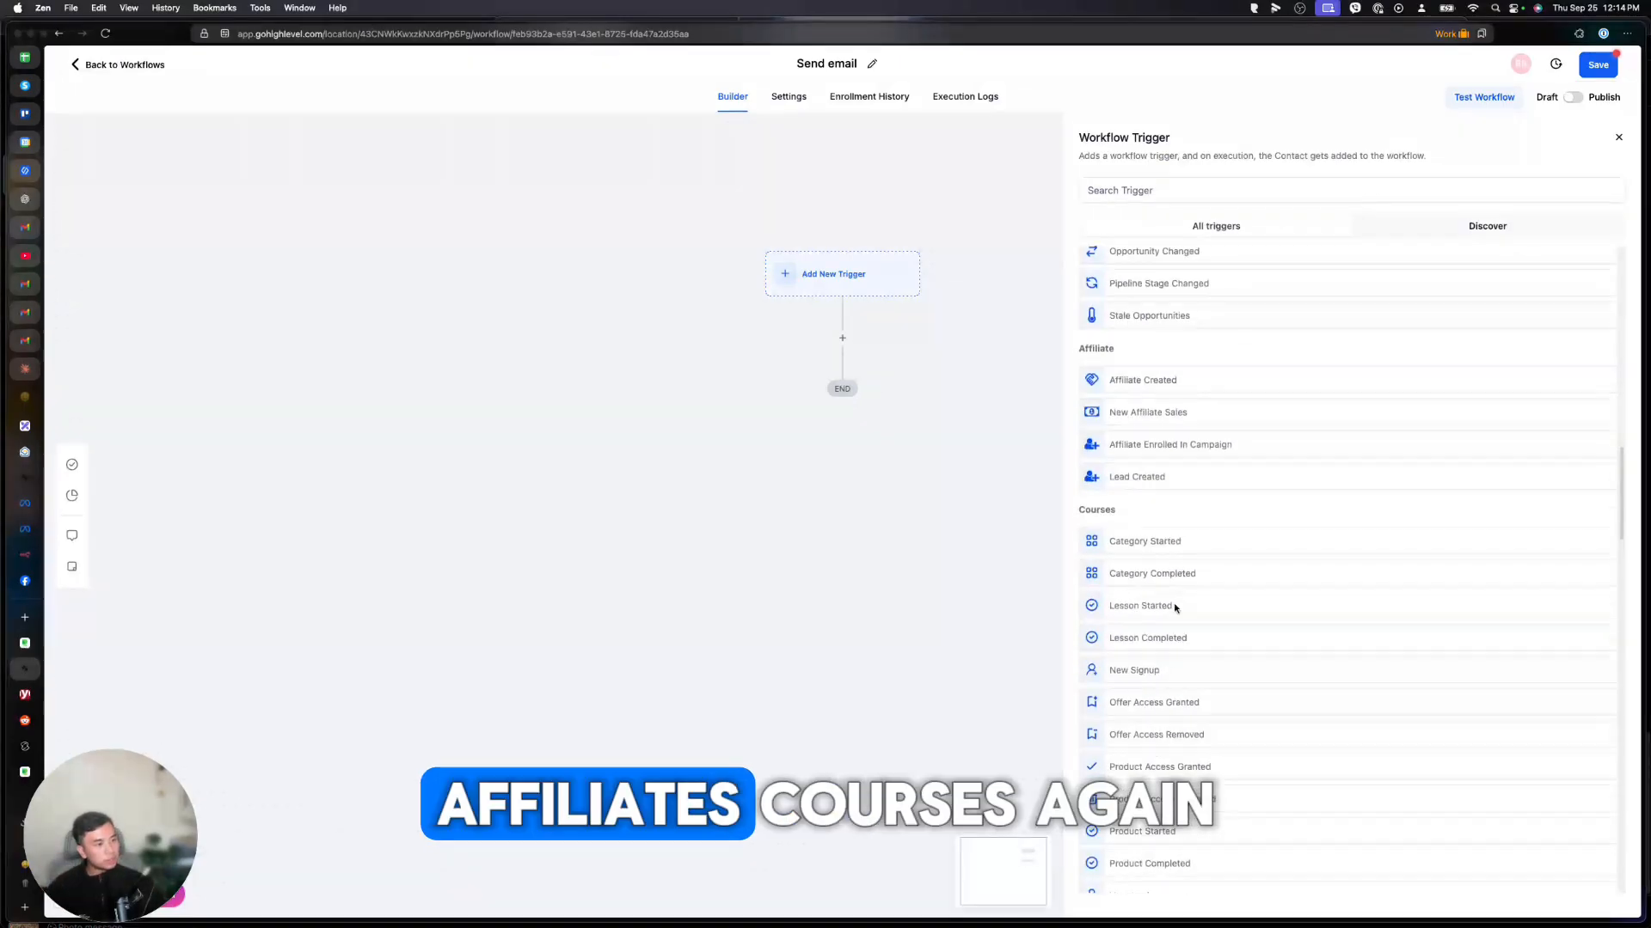
pyautogui.scroll(-15, 1163, 590)
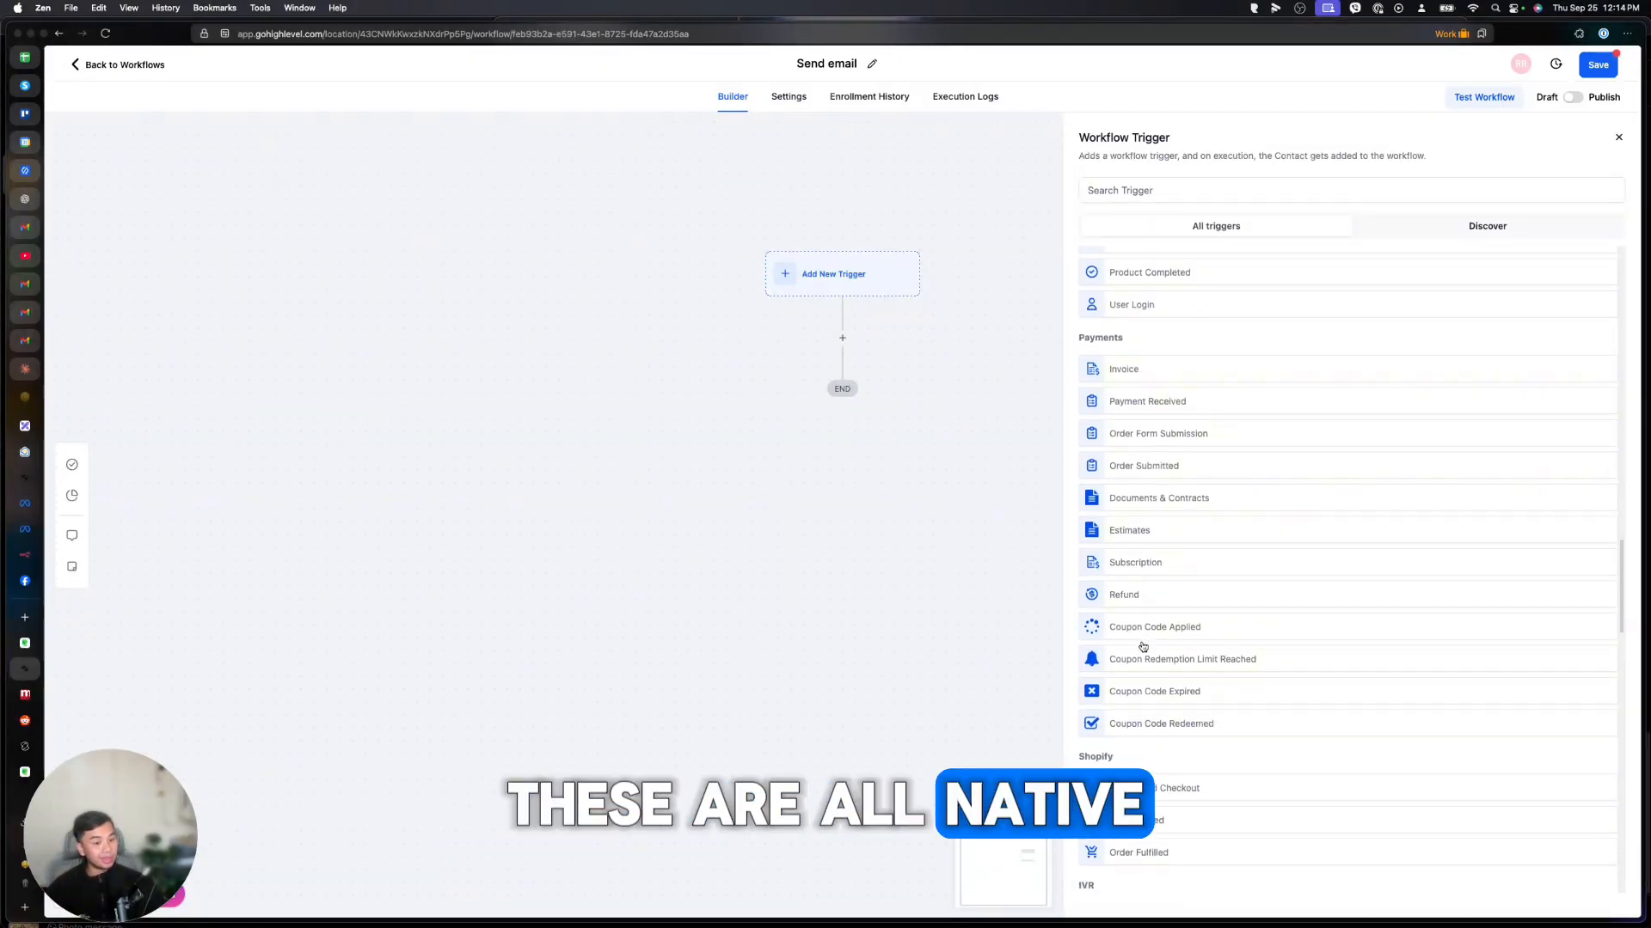
pyautogui.scroll(-1, 1150, 584)
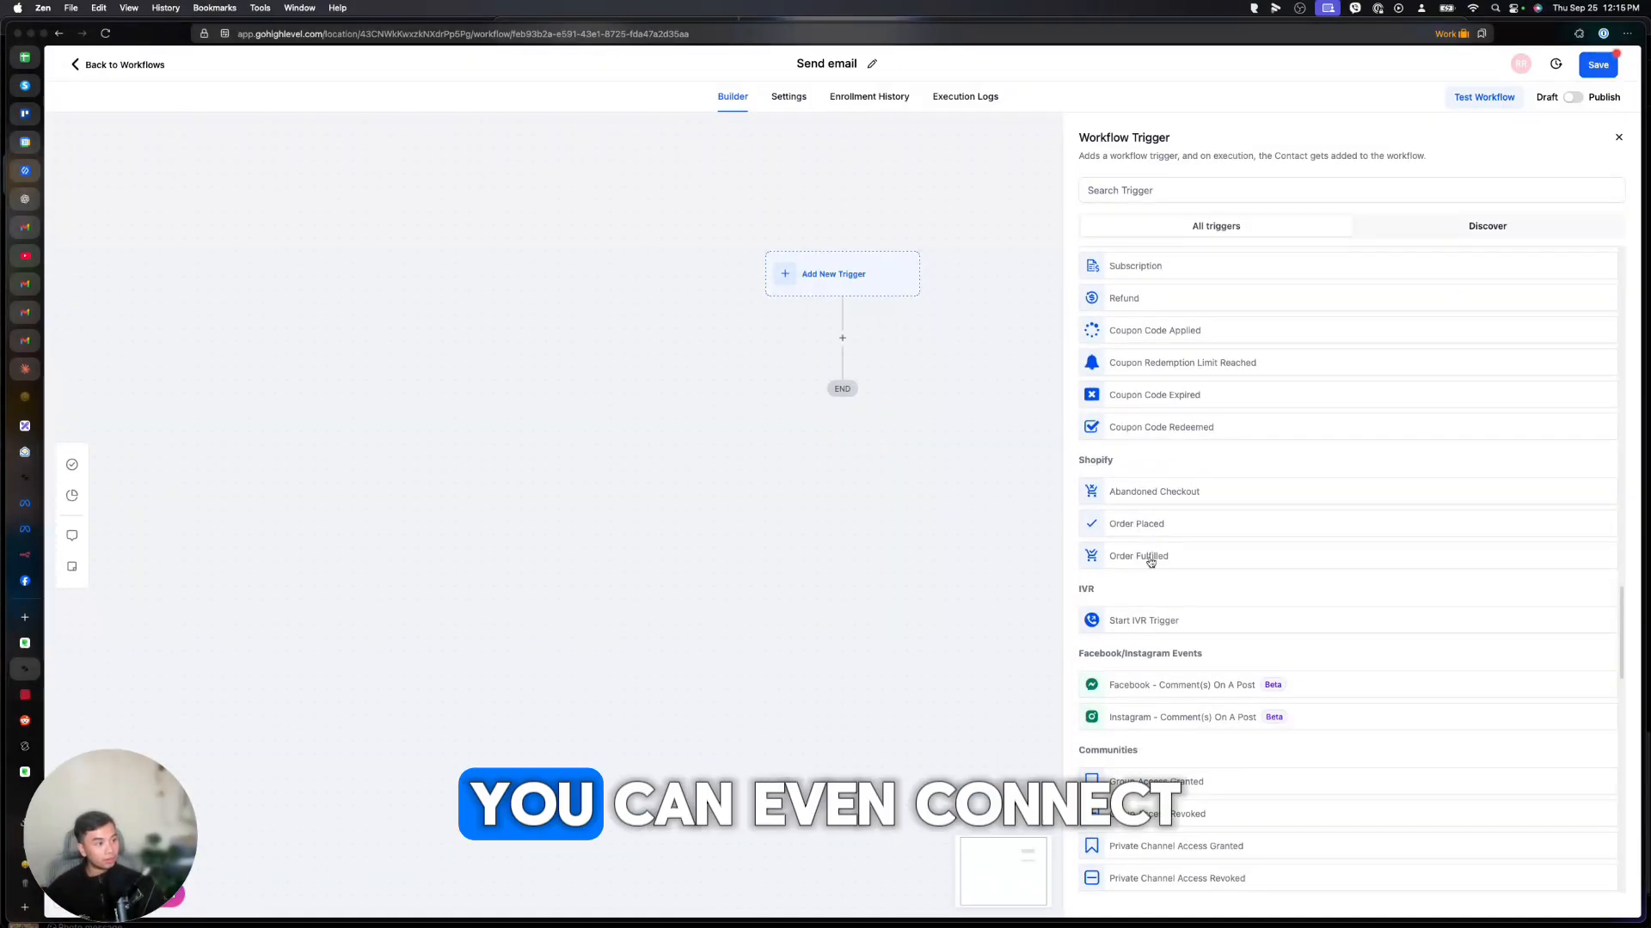
pyautogui.scroll(-20, 1352, 525)
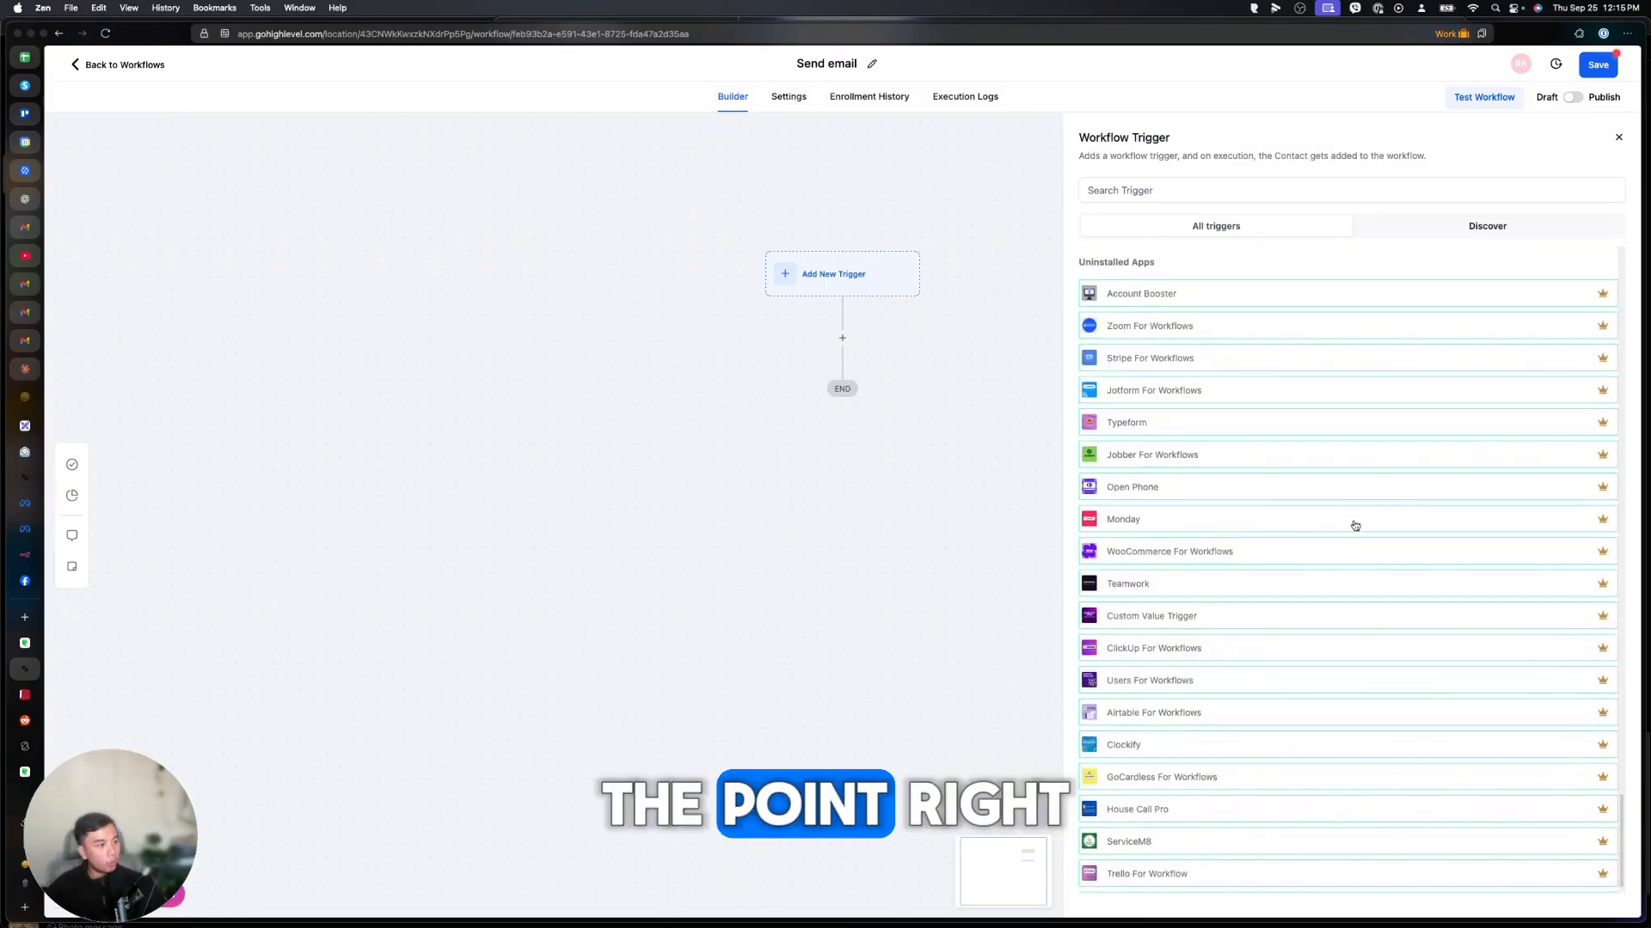
pyautogui.scroll(20, 1355, 525)
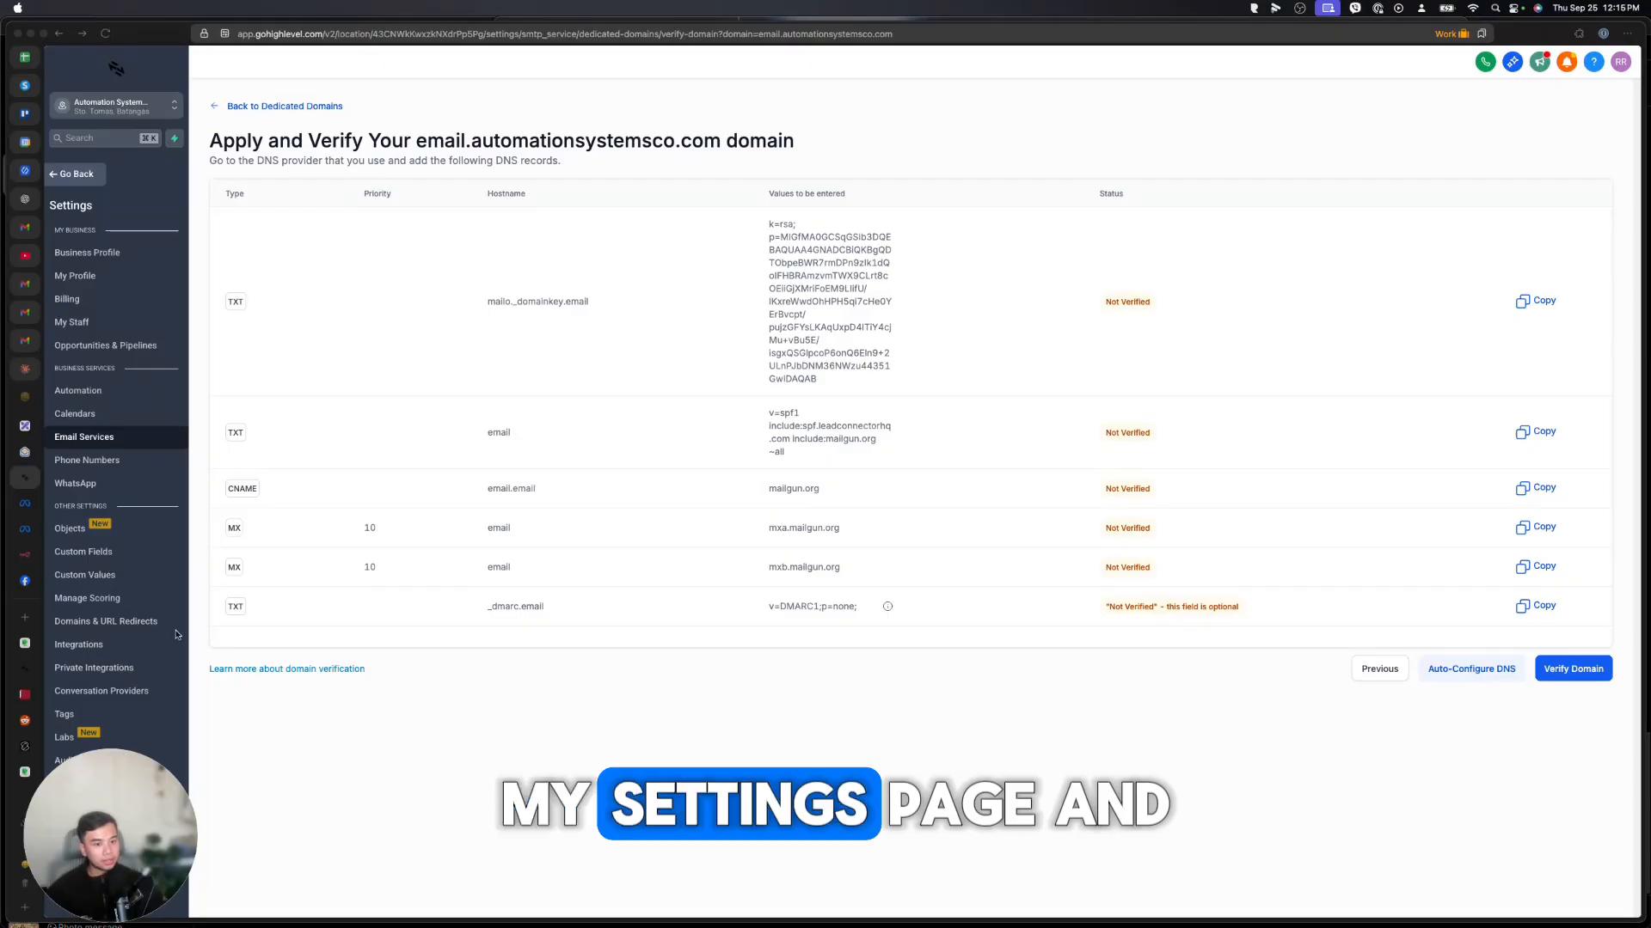
# Create a new tag named 'Customer' on the account's Tags page.
pyautogui.click(140, 721)
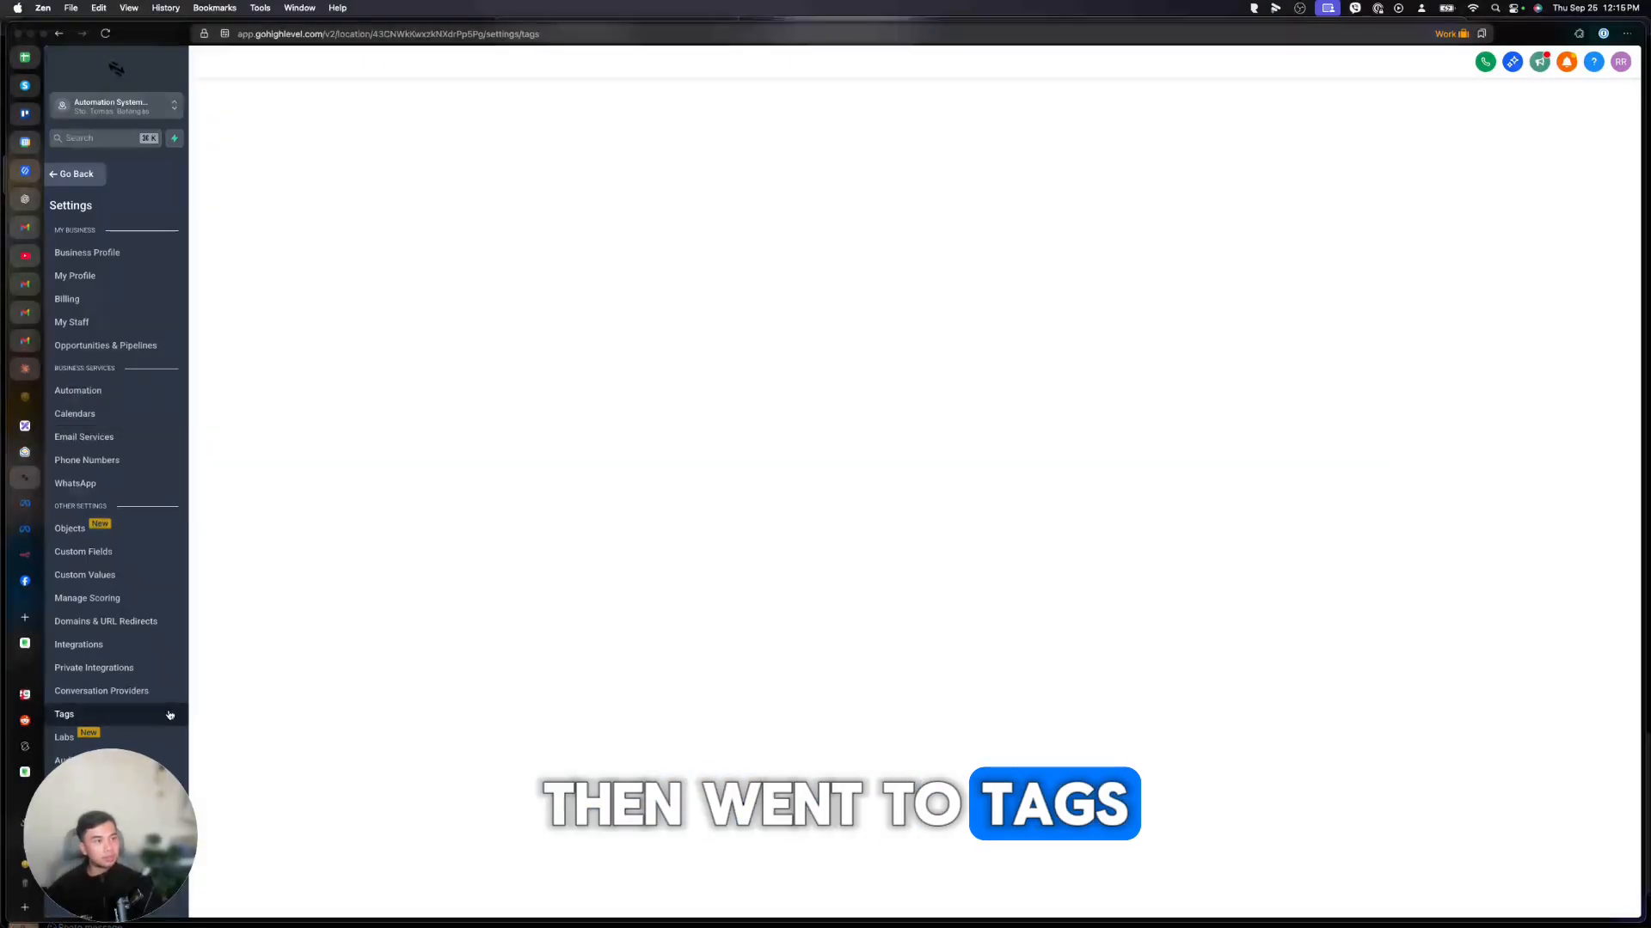
pyautogui.click(914, 370)
pyautogui.click(831, 505)
pyautogui.write('Customer')
pyautogui.press('Return')
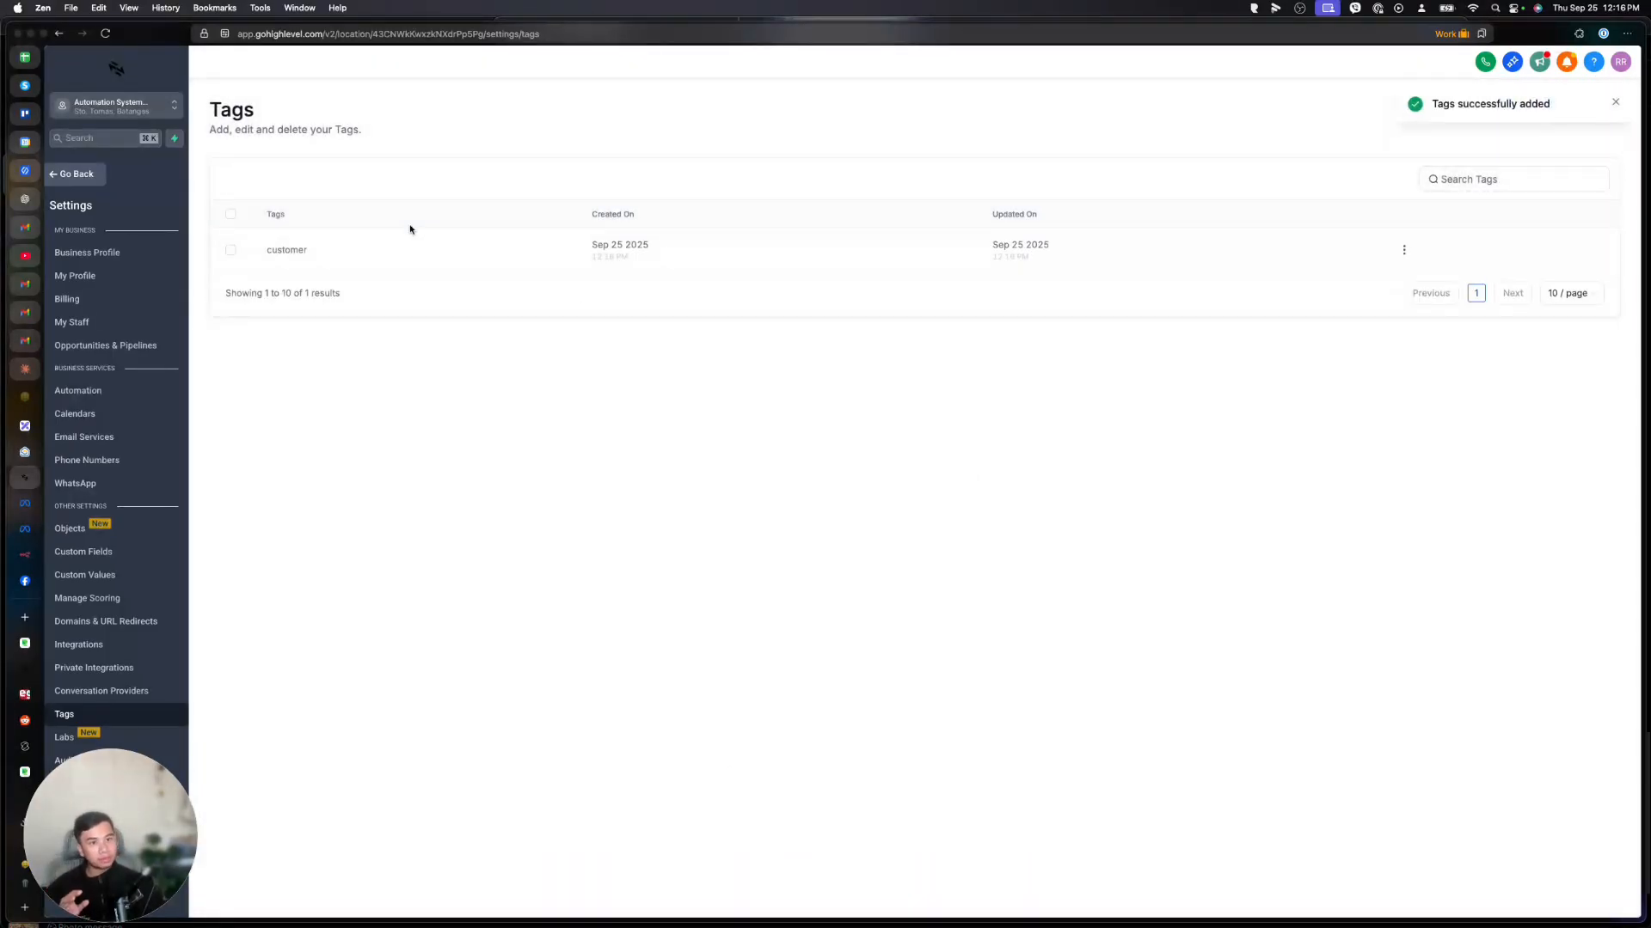
# Open a contact's detail record from Contacts and bring up its tag choices.
pyautogui.click(75, 176)
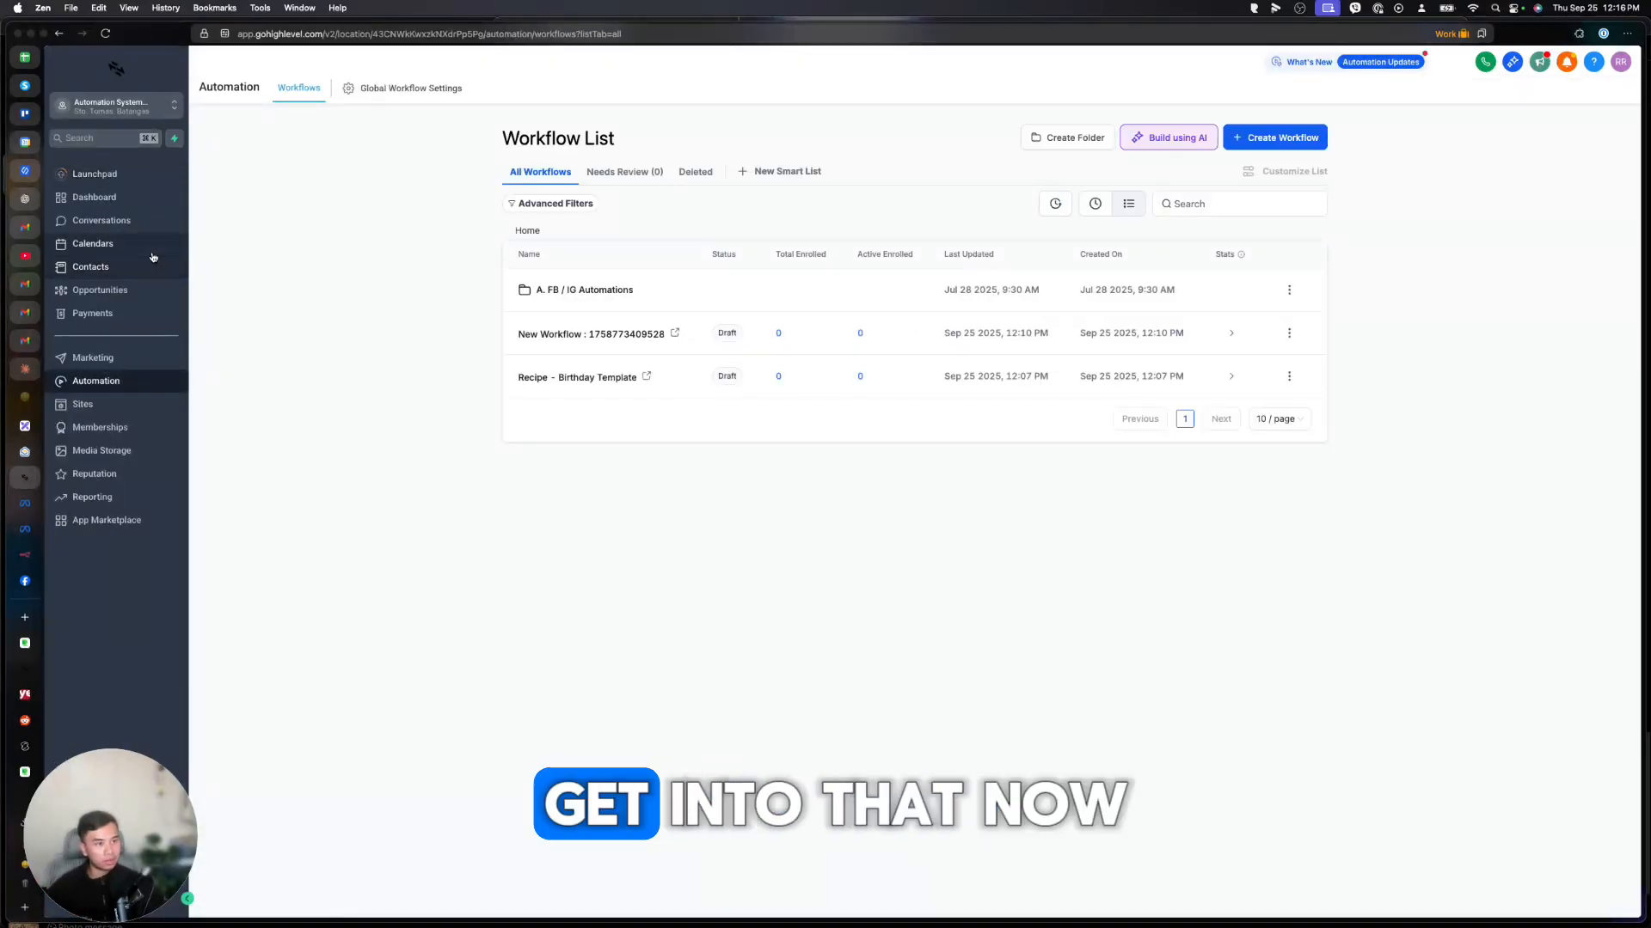
pyautogui.click(109, 265)
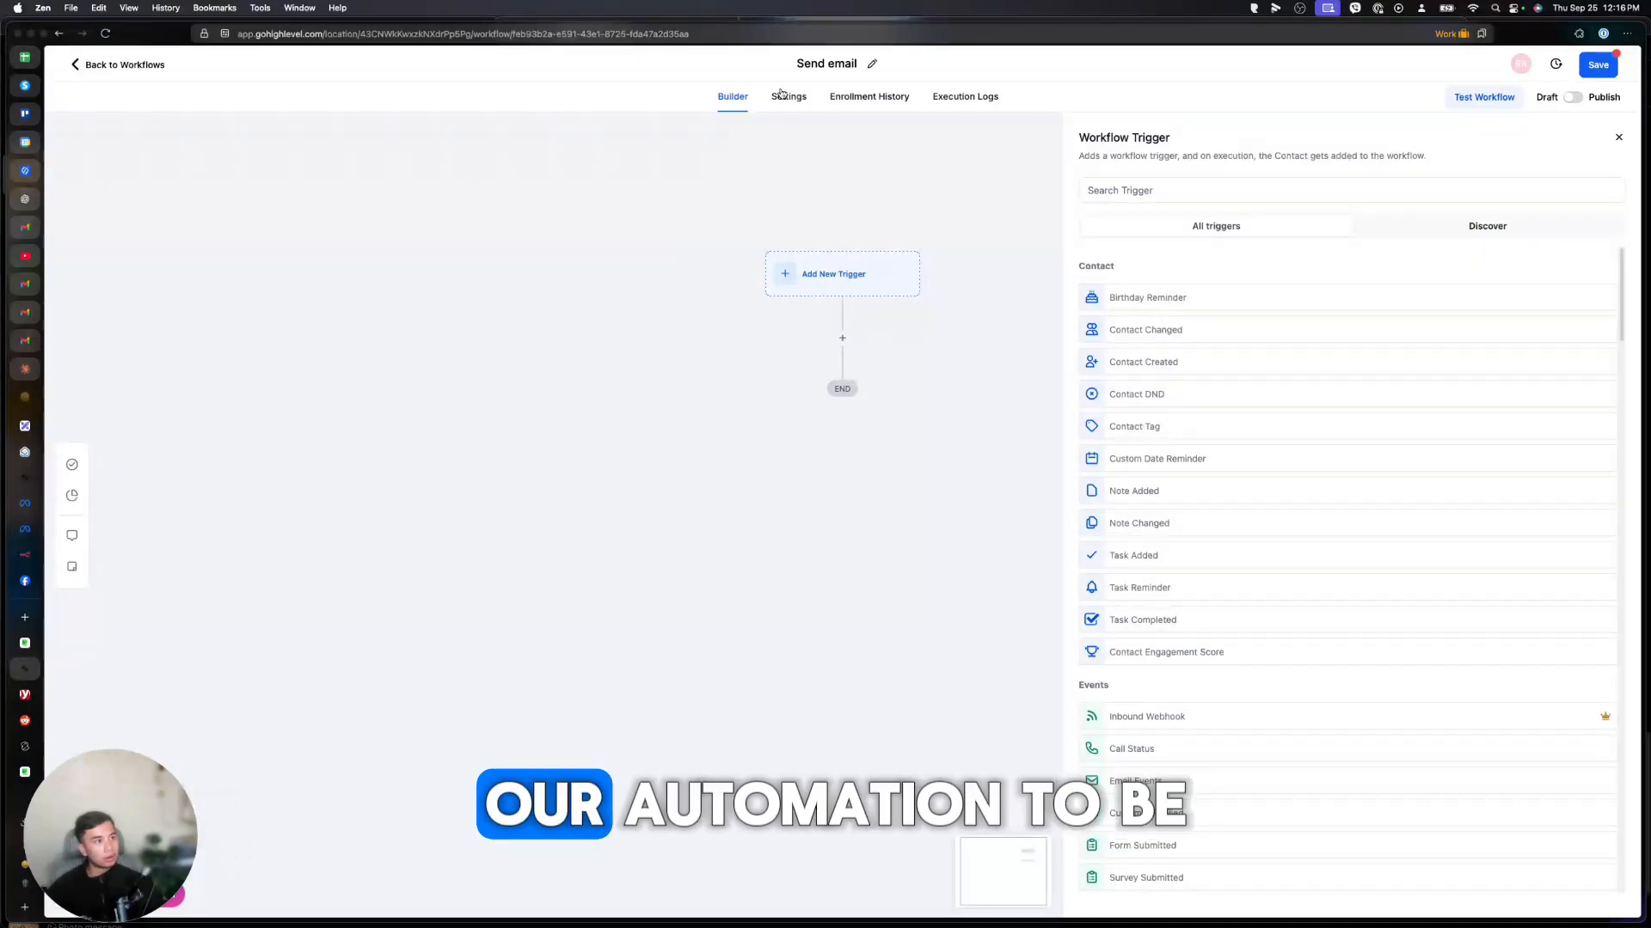
pyautogui.click(800, 62)
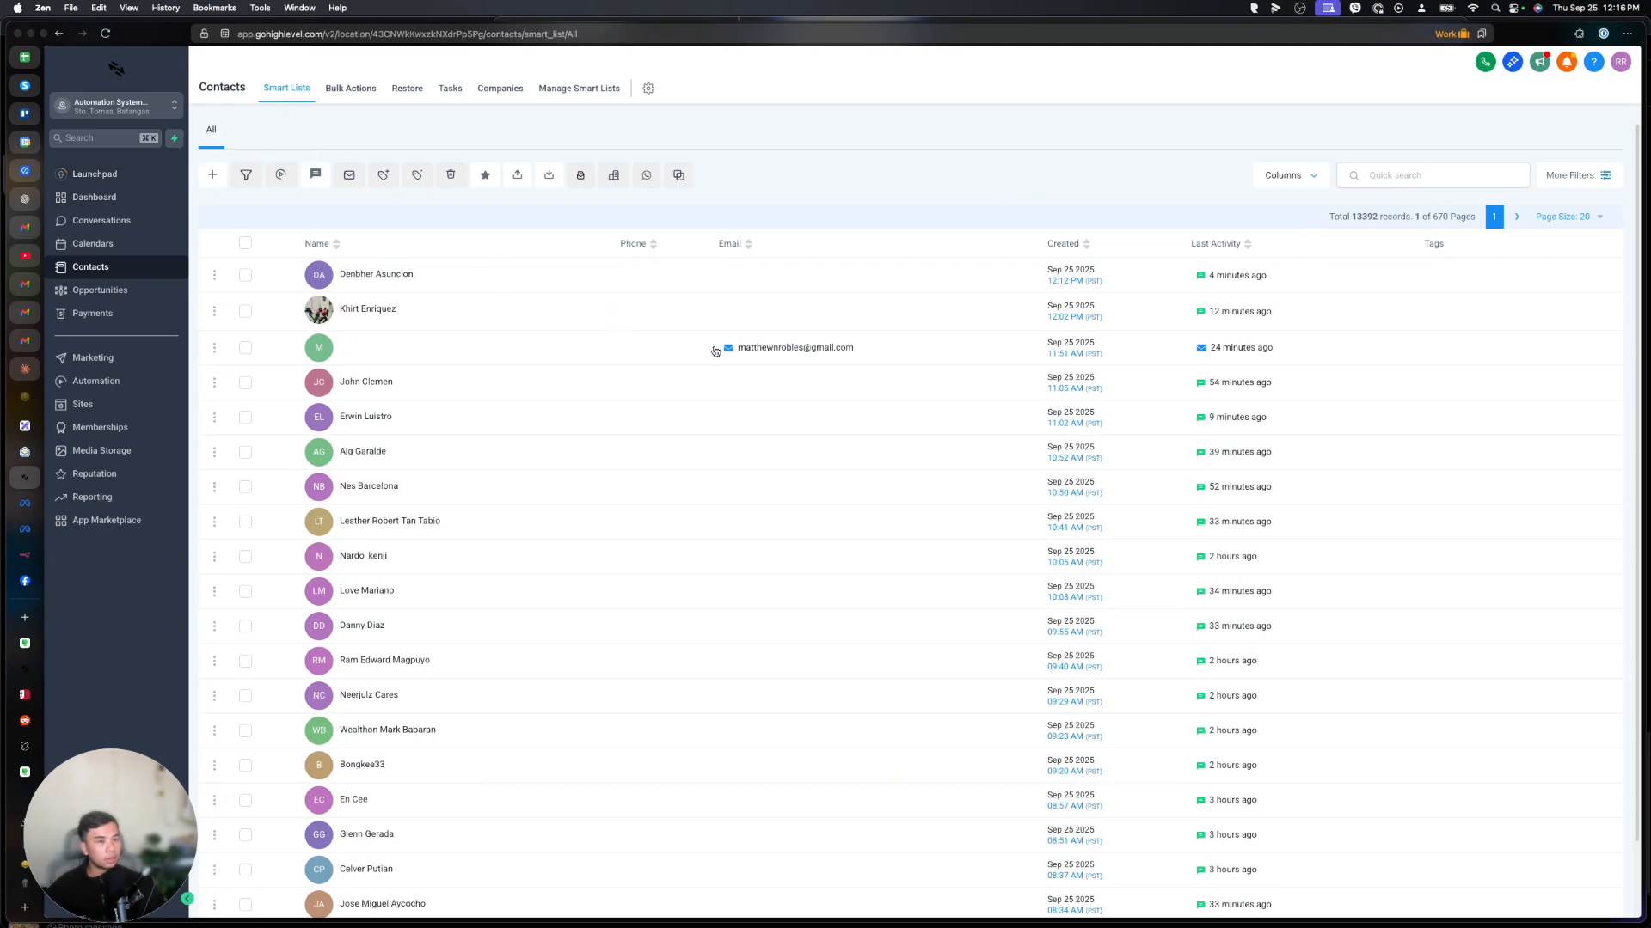
pyautogui.click(370, 350)
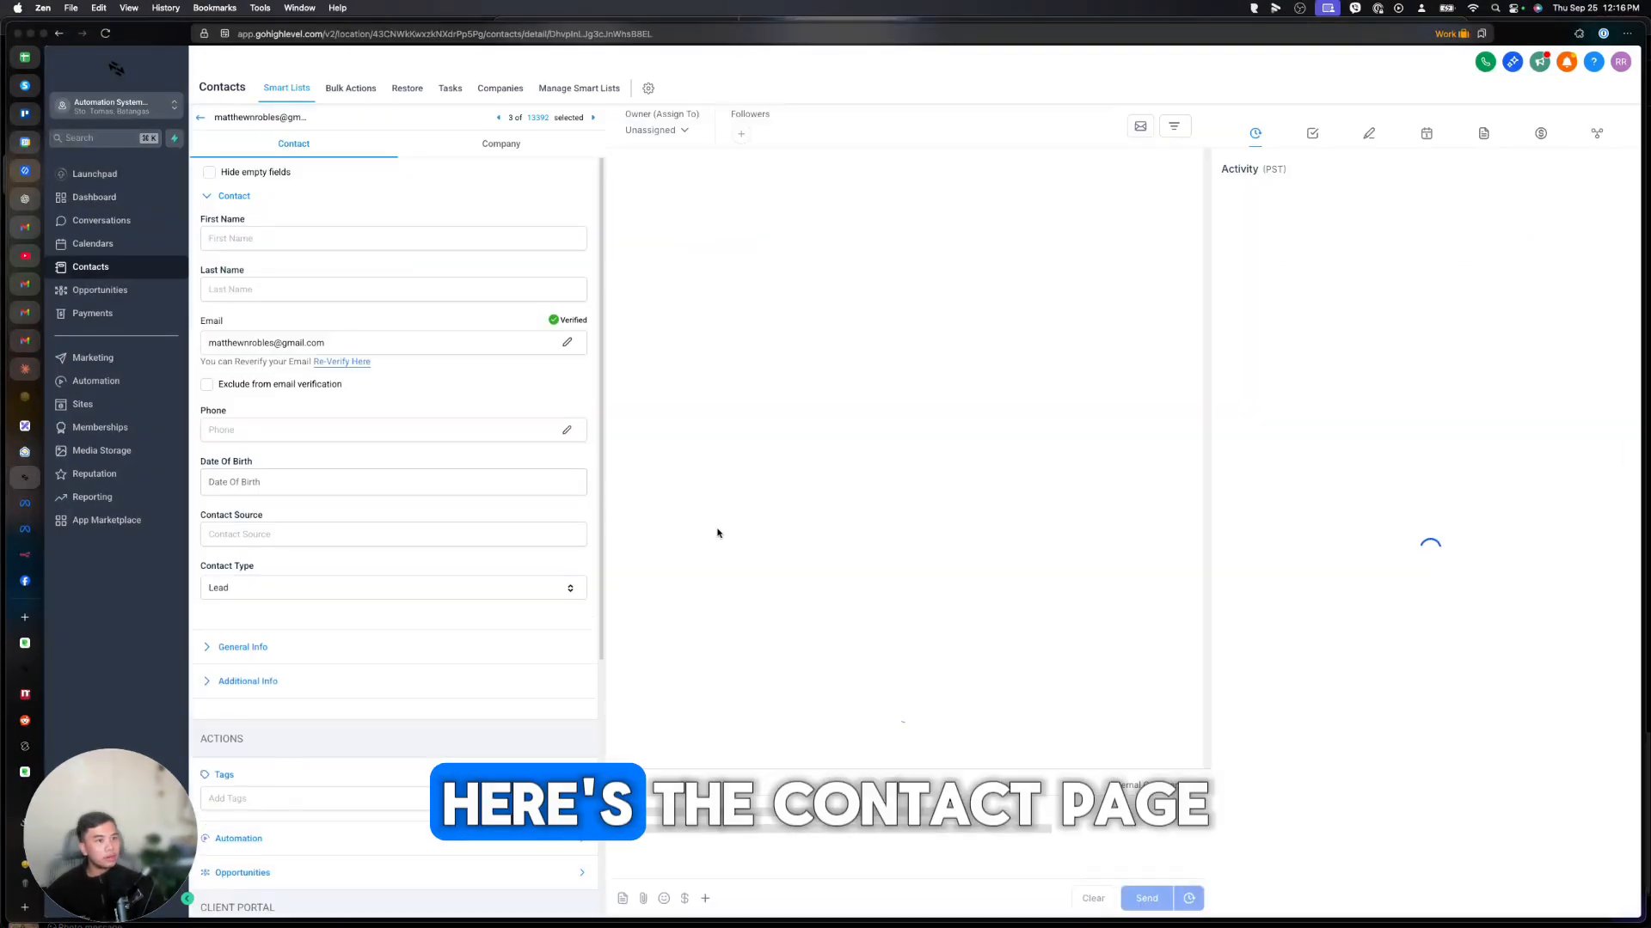
pyautogui.scroll(-3, 376, 649)
pyautogui.click(219, 680)
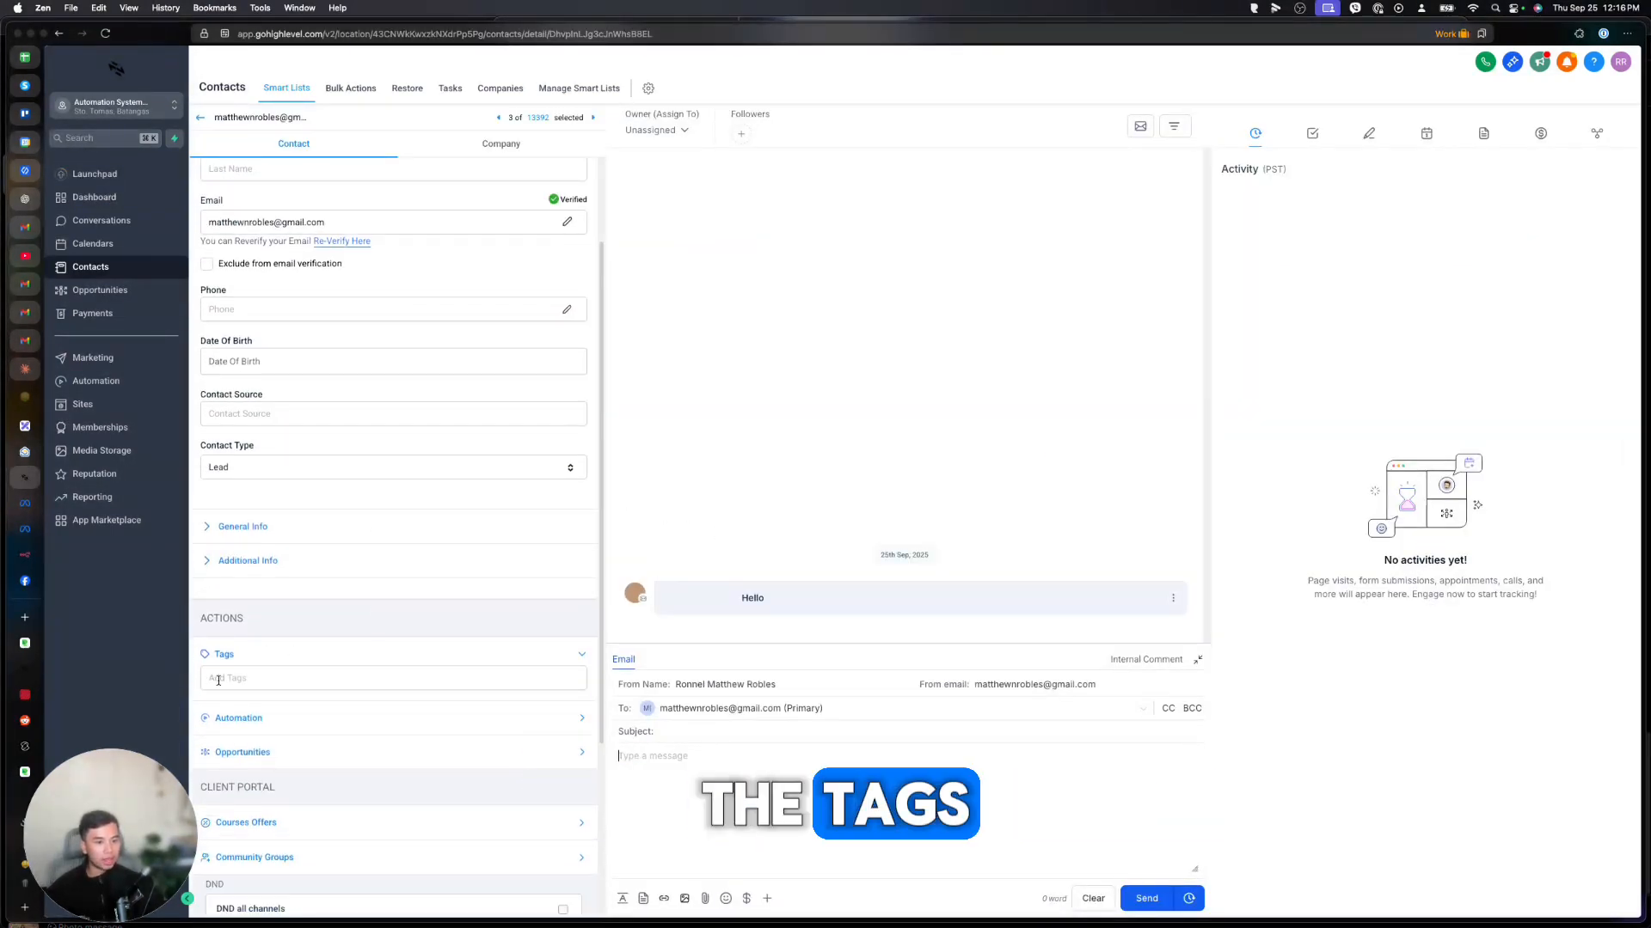
# Tag the contact as customer and add a Contact Tag trigger firing on customer tag added.
pyautogui.click(234, 705)
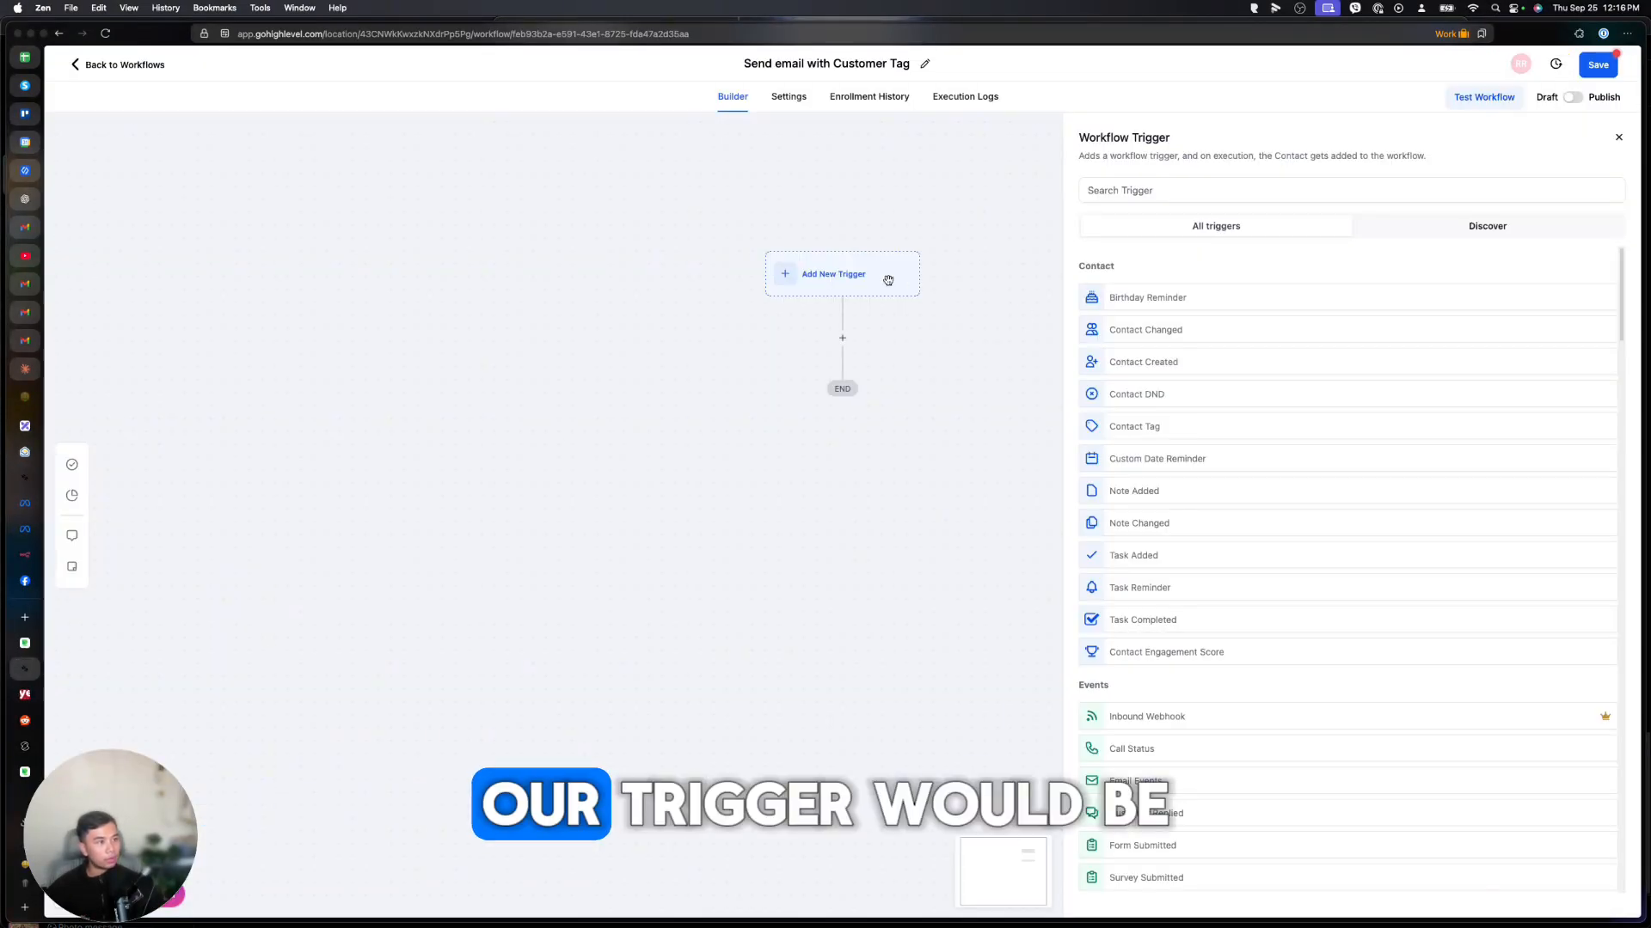
pyautogui.click(1142, 430)
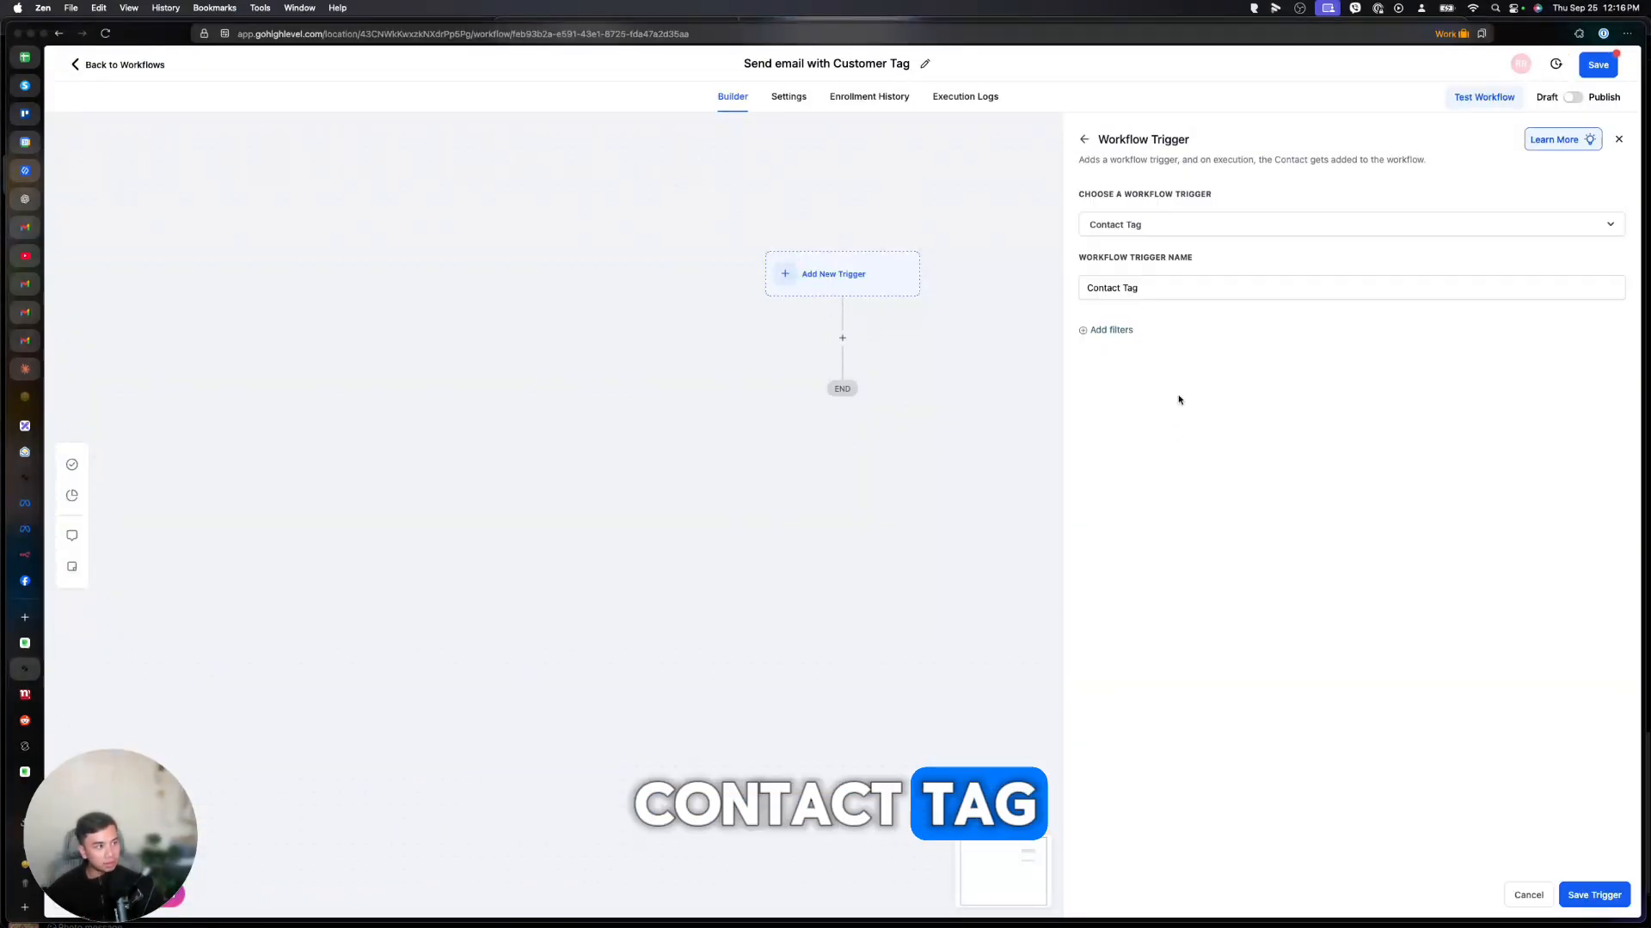
pyautogui.click(1110, 330)
pyautogui.click(1117, 347)
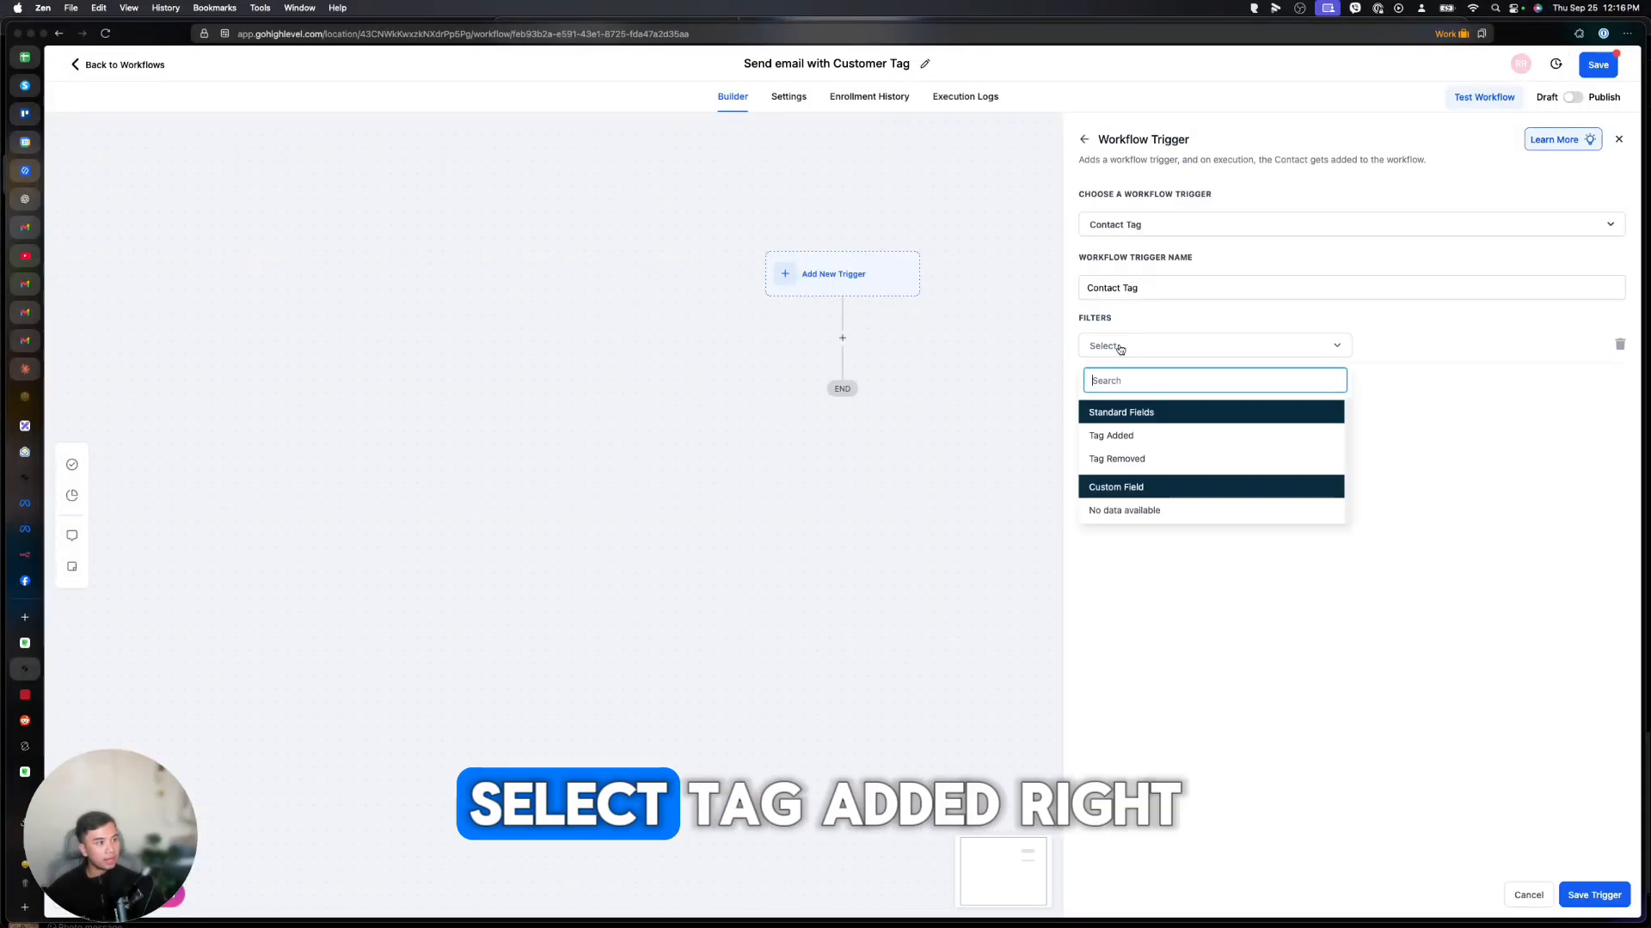
pyautogui.click(1120, 437)
pyautogui.click(1394, 348)
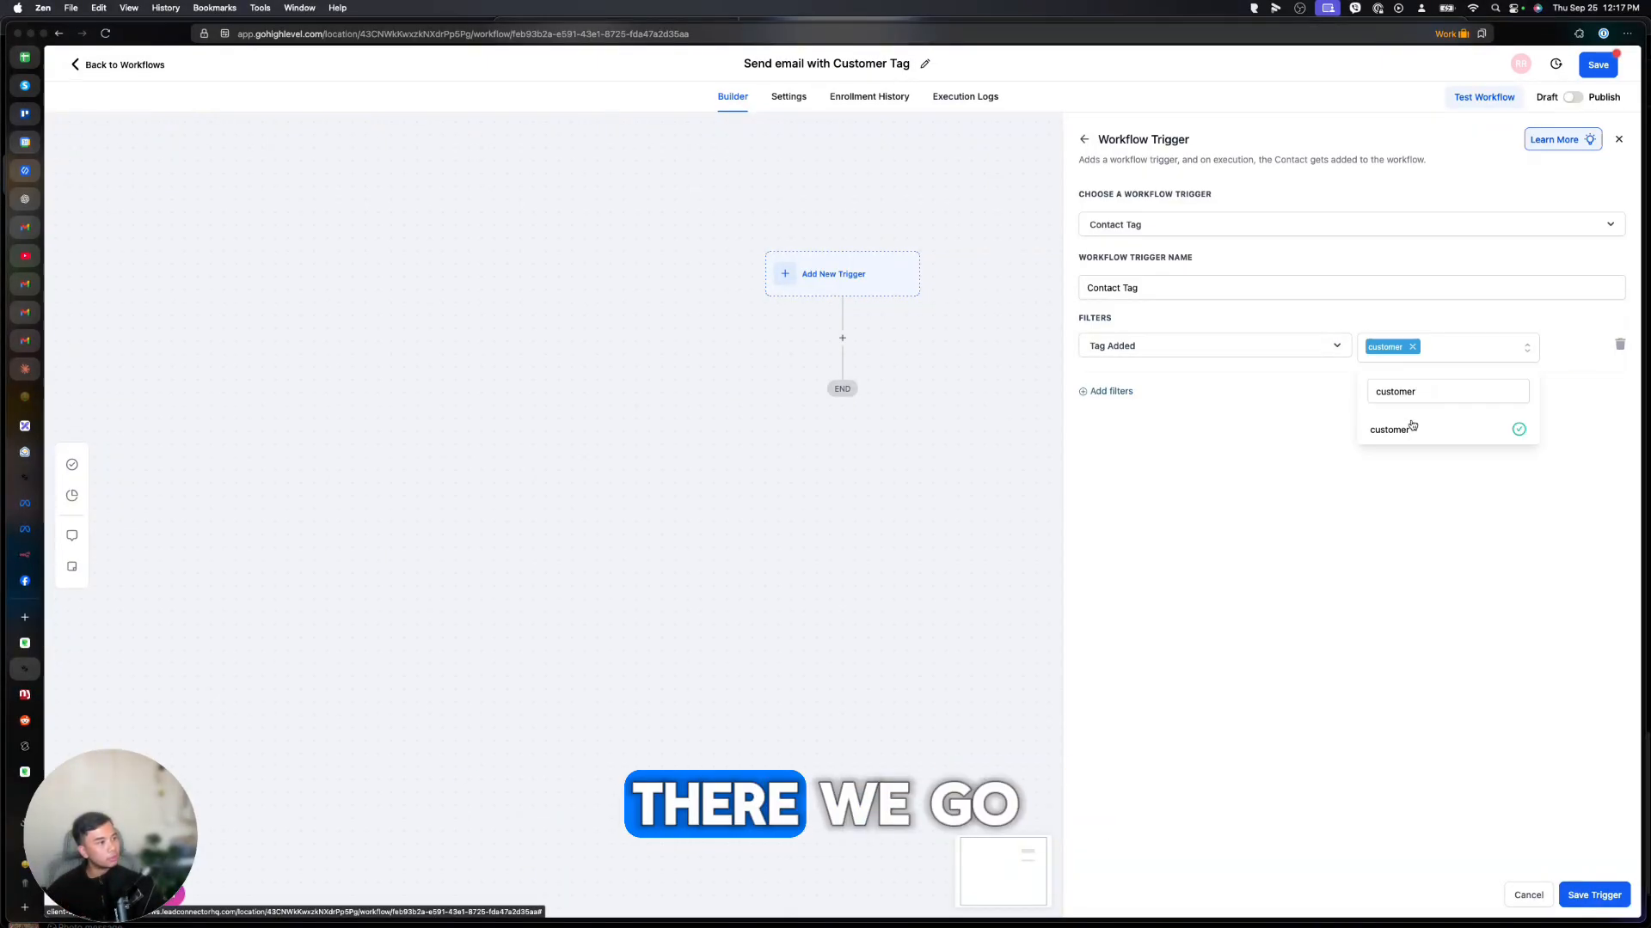
pyautogui.click(1590, 891)
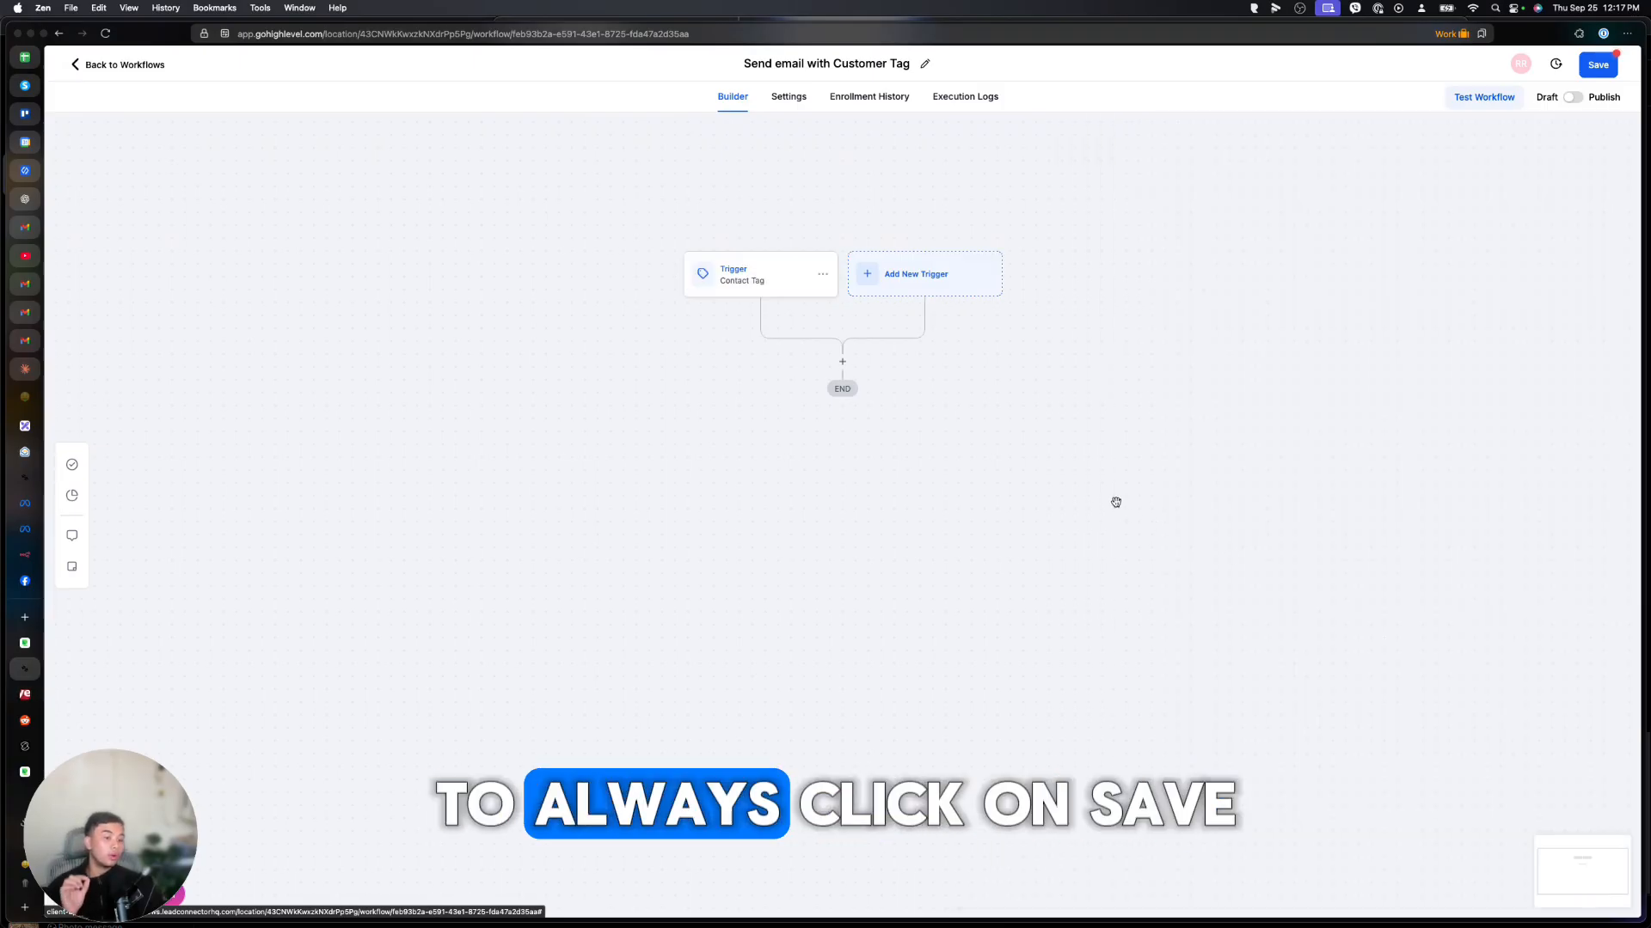
# Add the first action after the trigger, searching 'Email' to locate Send Email.
pyautogui.click(842, 362)
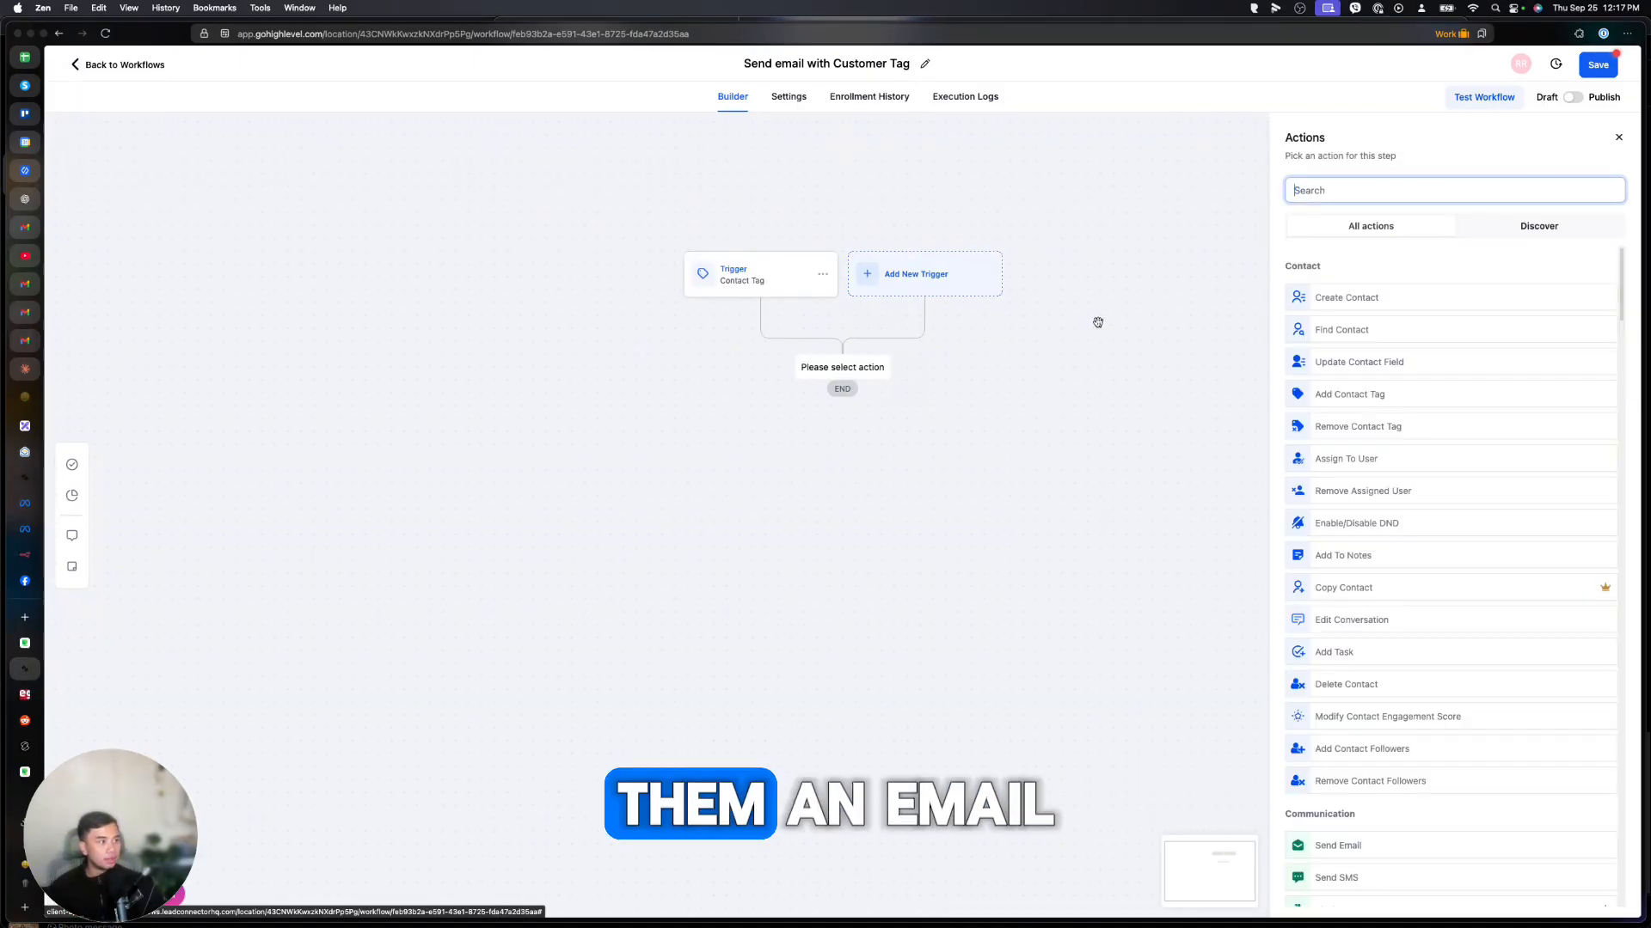
pyautogui.write('Email')
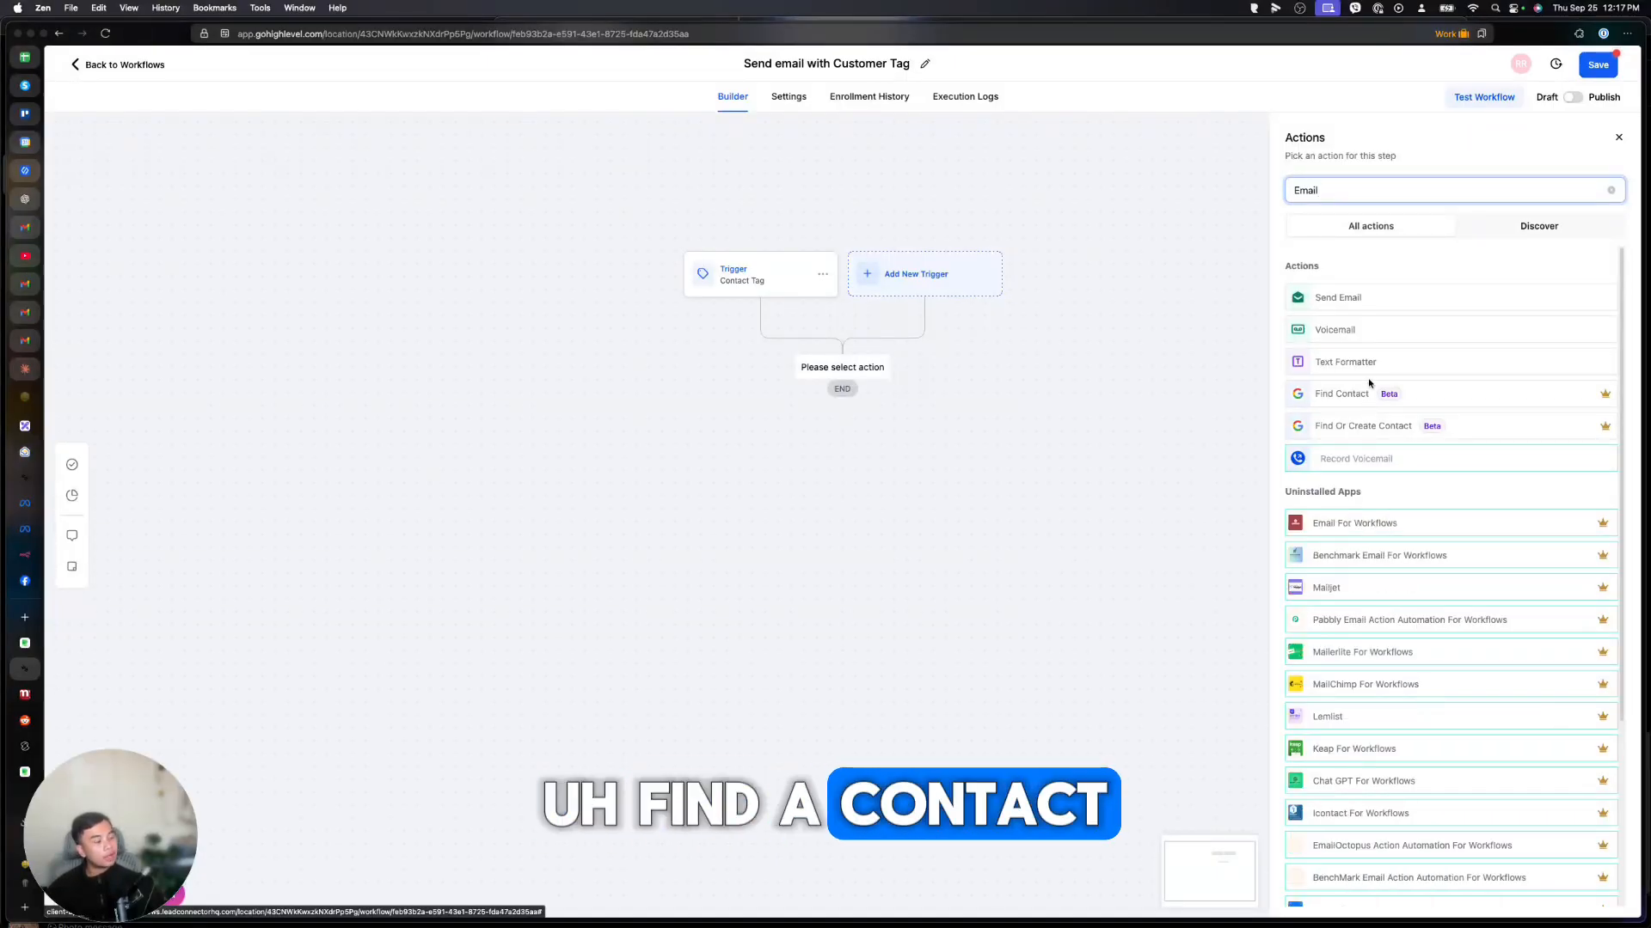
pyautogui.scroll(-5, 1381, 502)
pyautogui.scroll(5, 1386, 499)
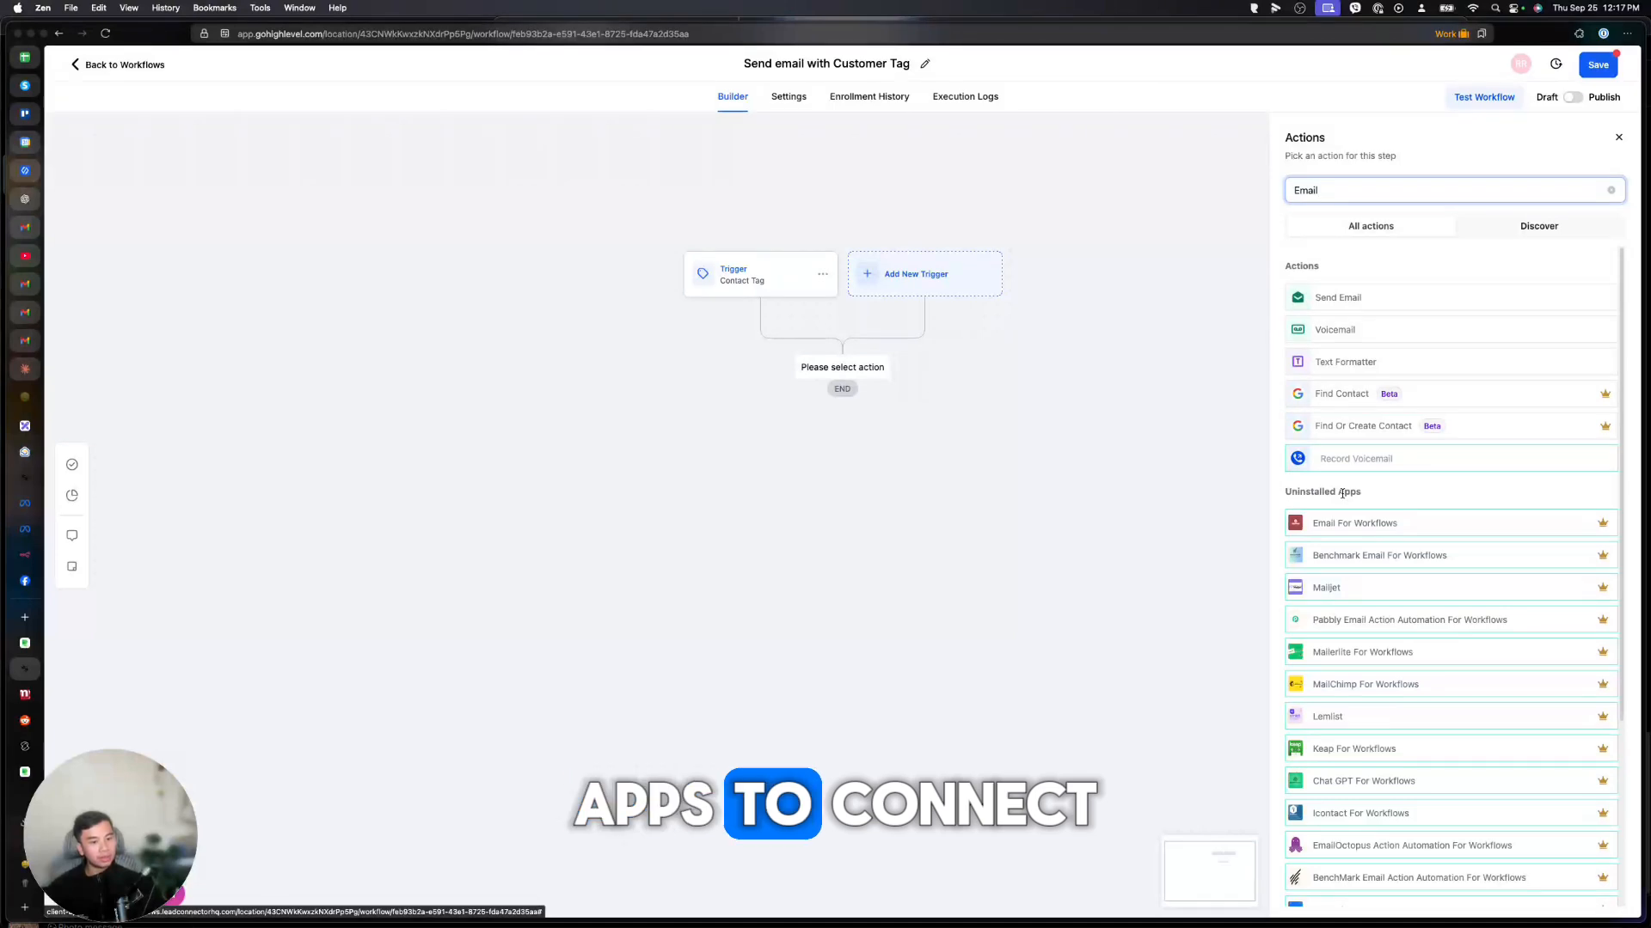
pyautogui.scroll(-3, 1393, 563)
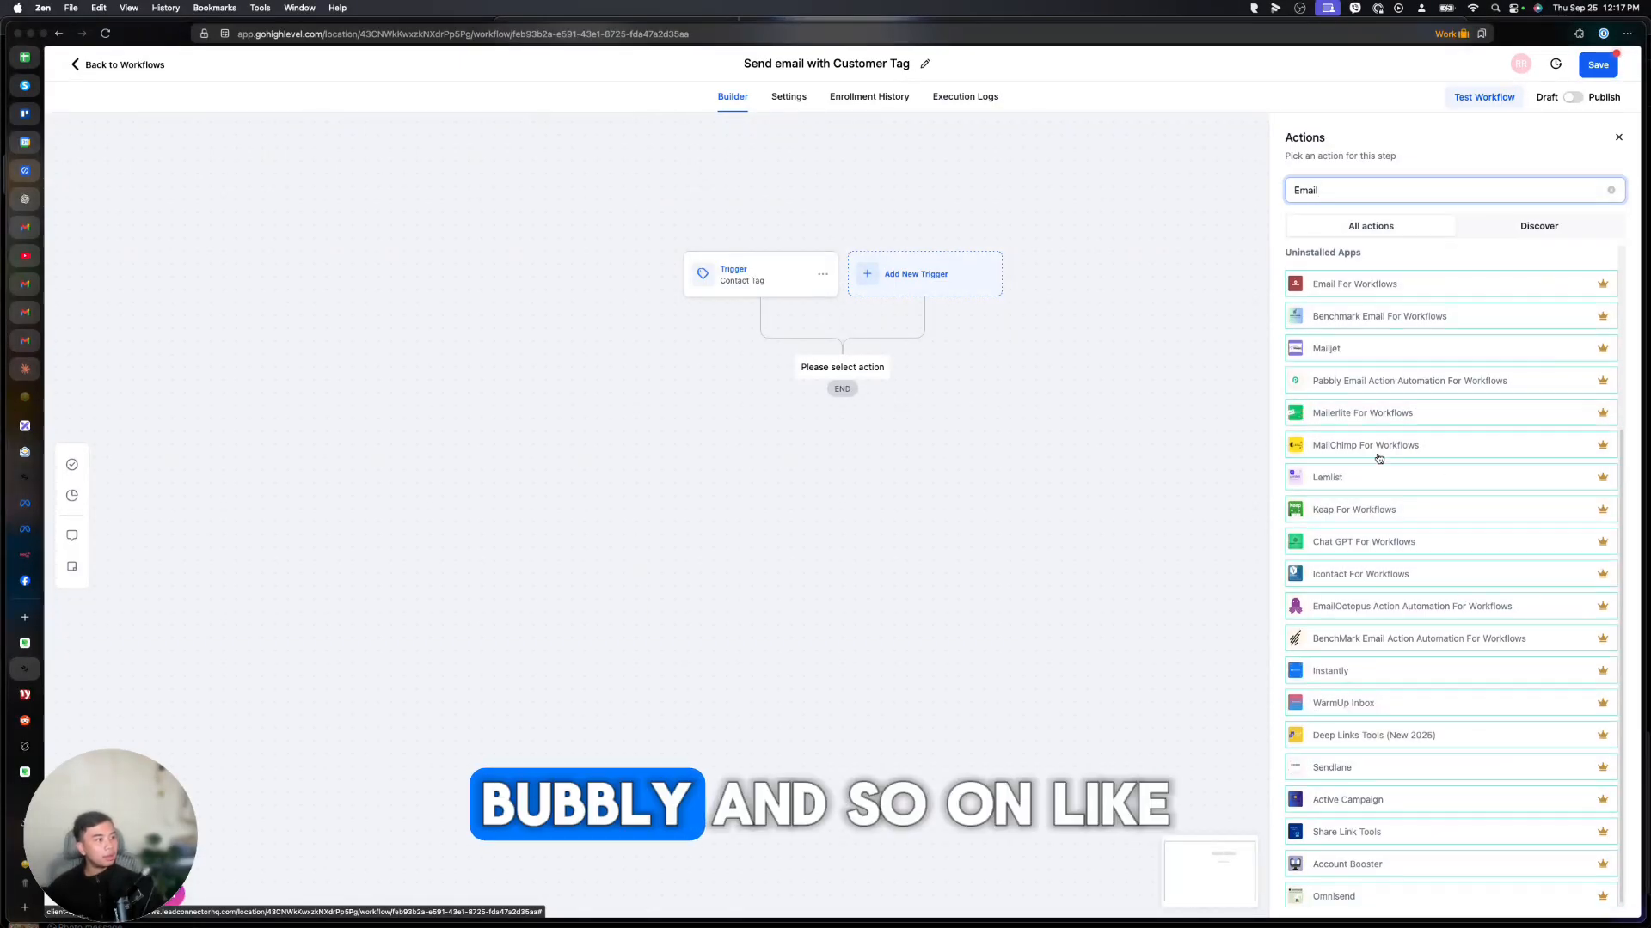
pyautogui.scroll(5, 1379, 458)
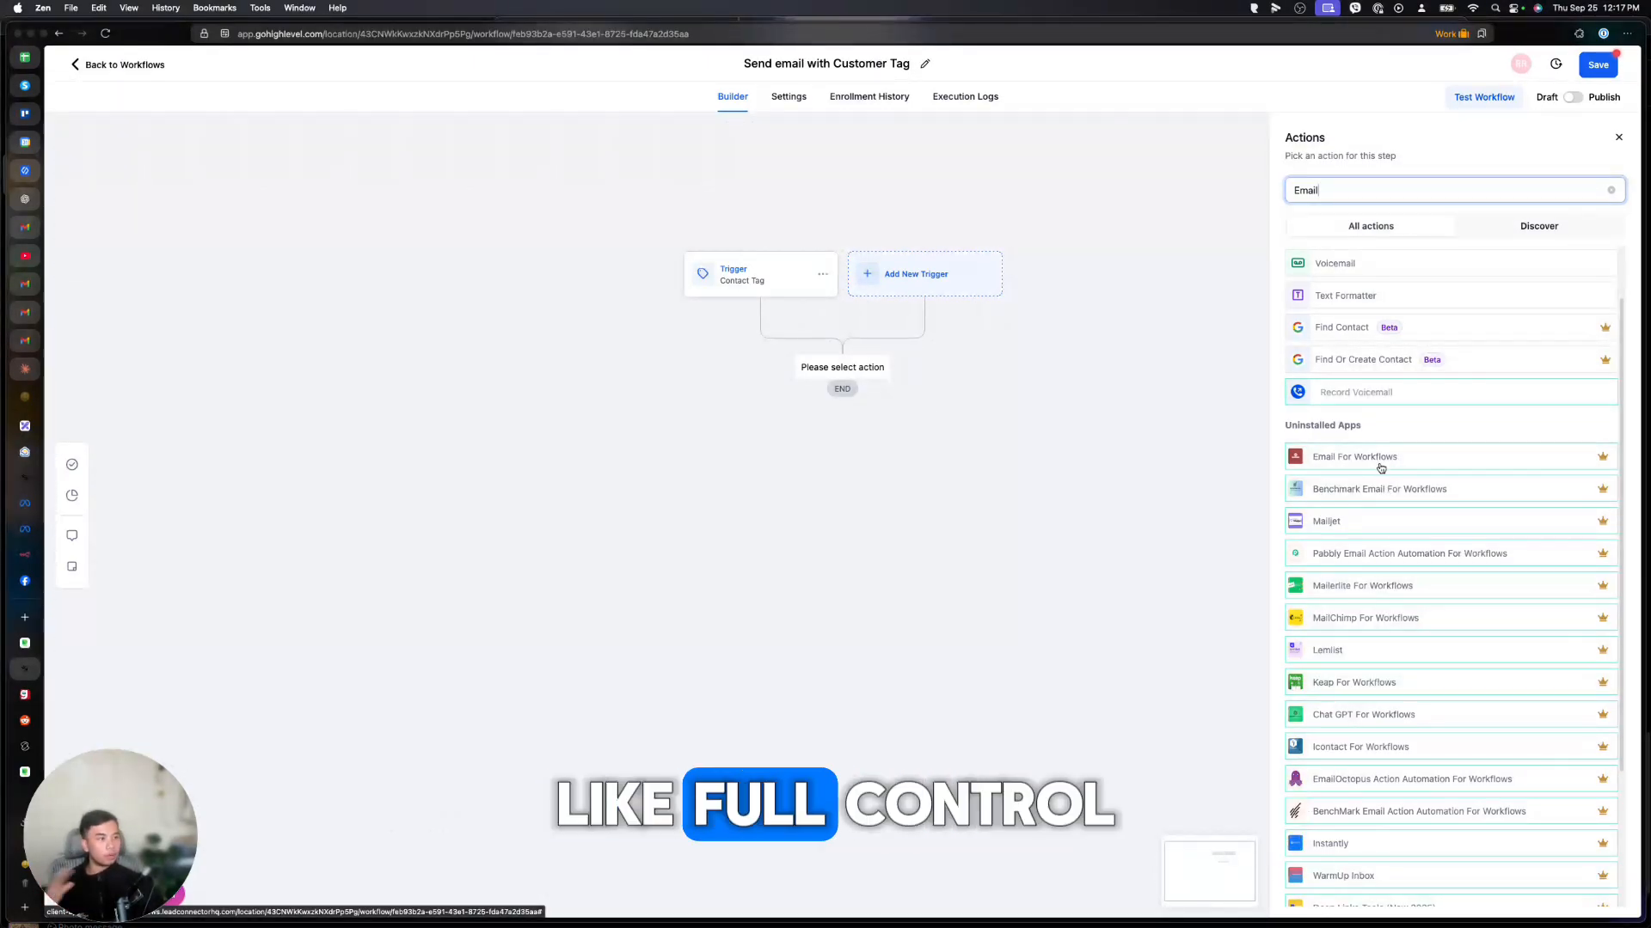
pyautogui.moveTo(1602, 458)
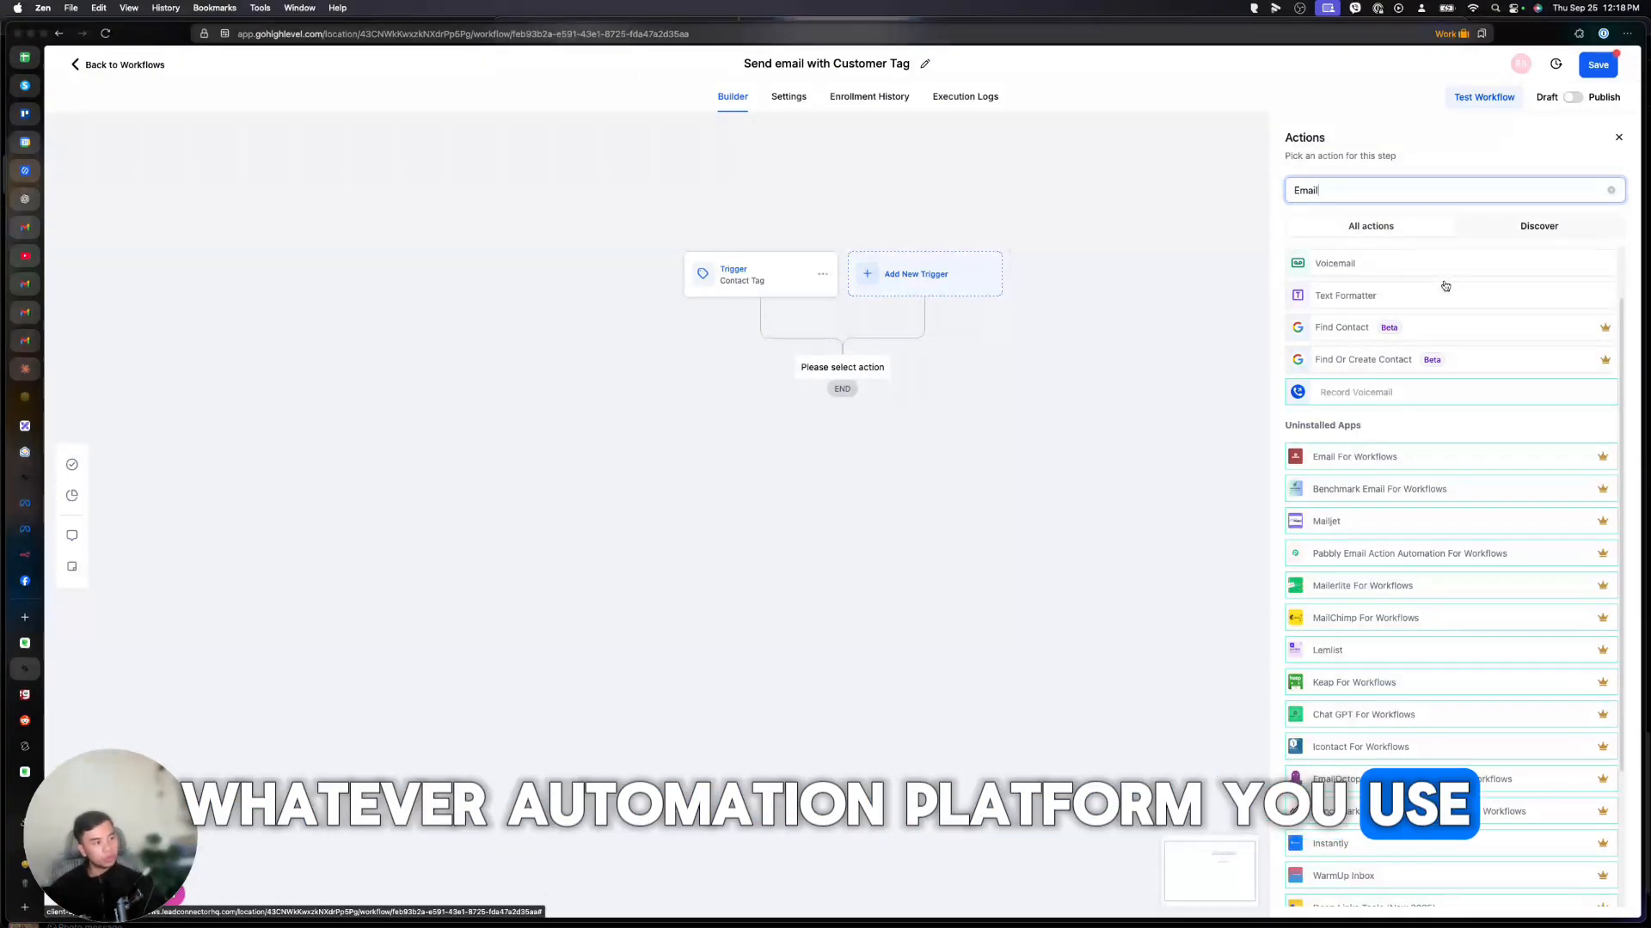
pyautogui.moveTo(1608, 361)
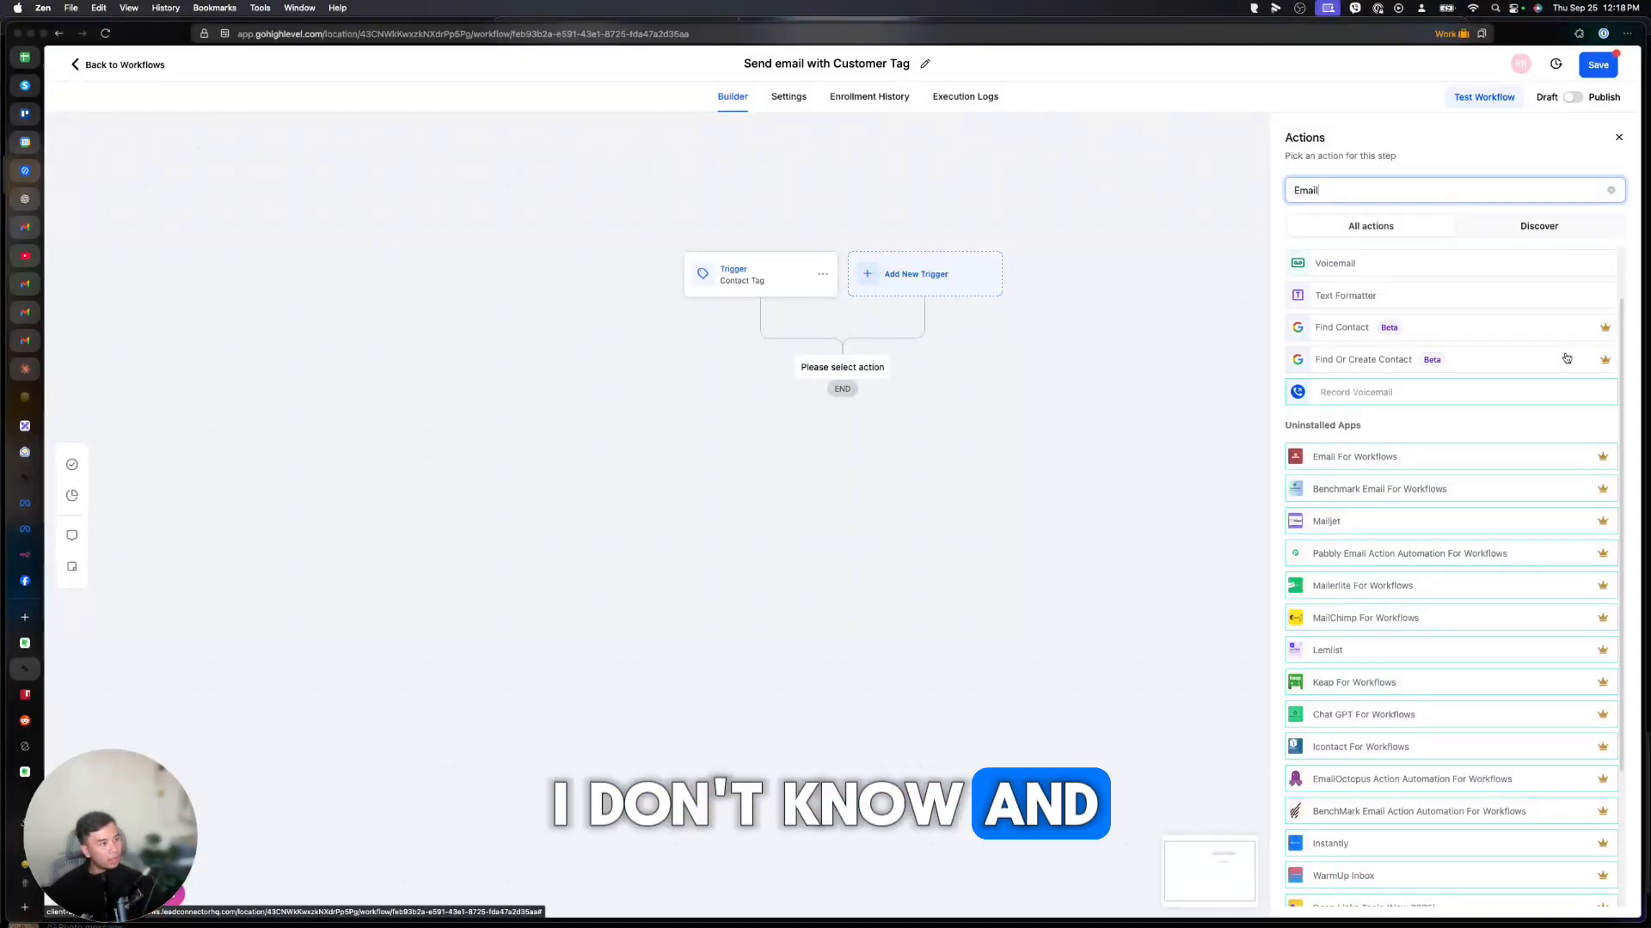
pyautogui.scroll(2, 1557, 436)
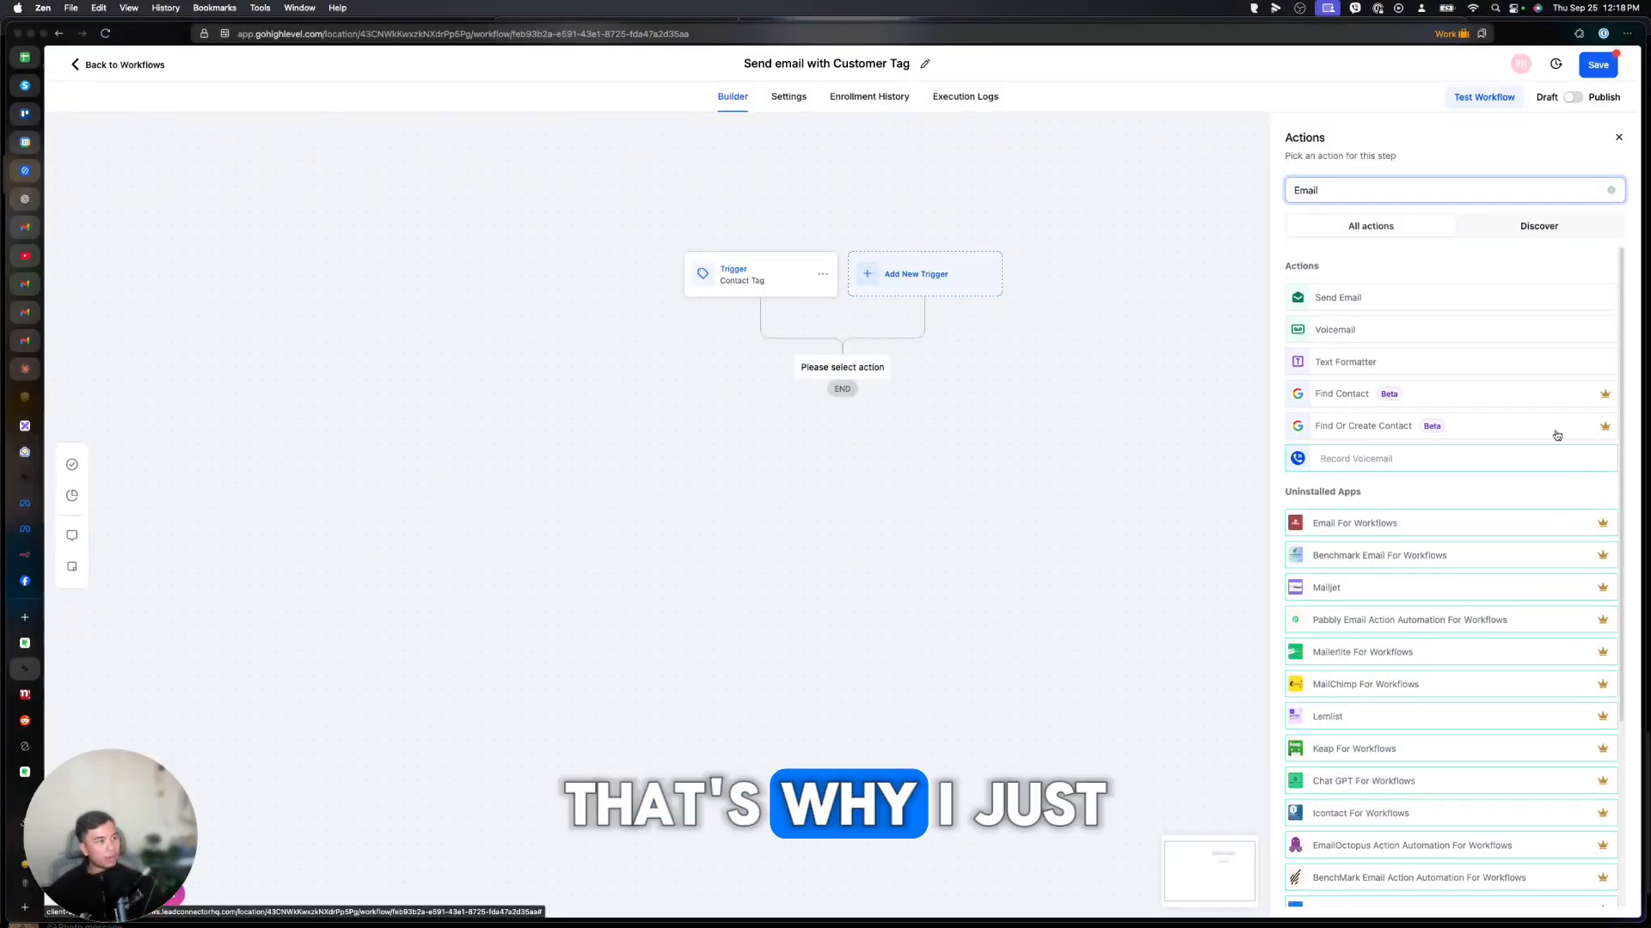
# Rename the Send Email action to 'Send' and enter the sender's first name as From Name.
pyautogui.click(1366, 299)
pyautogui.click(1292, 241)
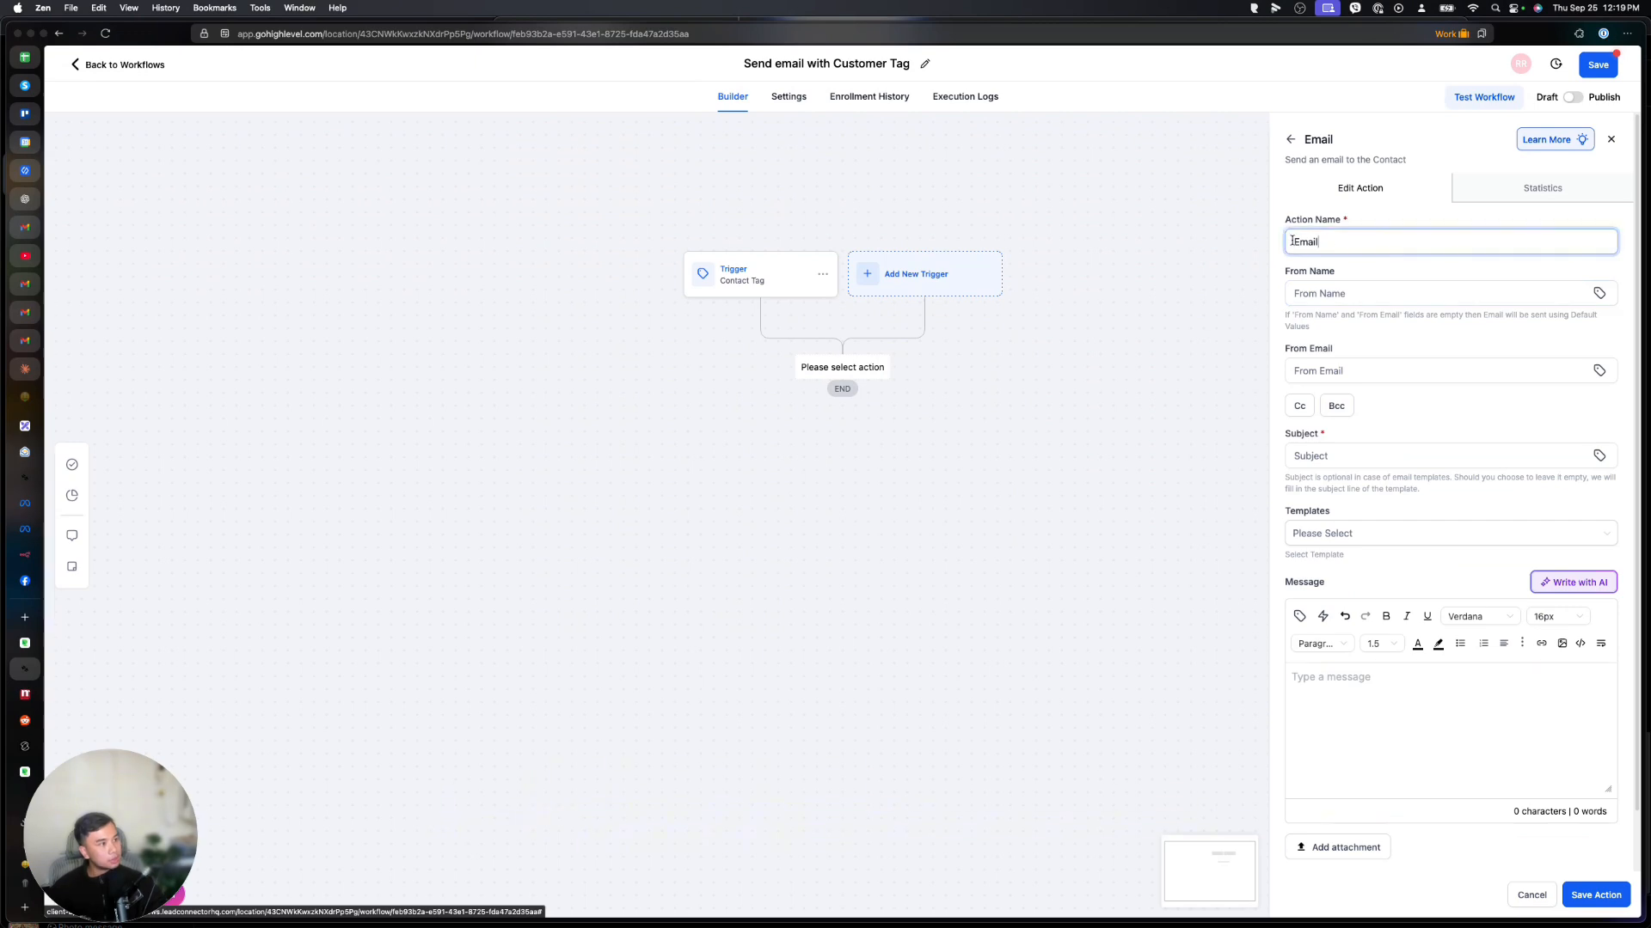
pyautogui.write('Send')
pyautogui.click(1354, 283)
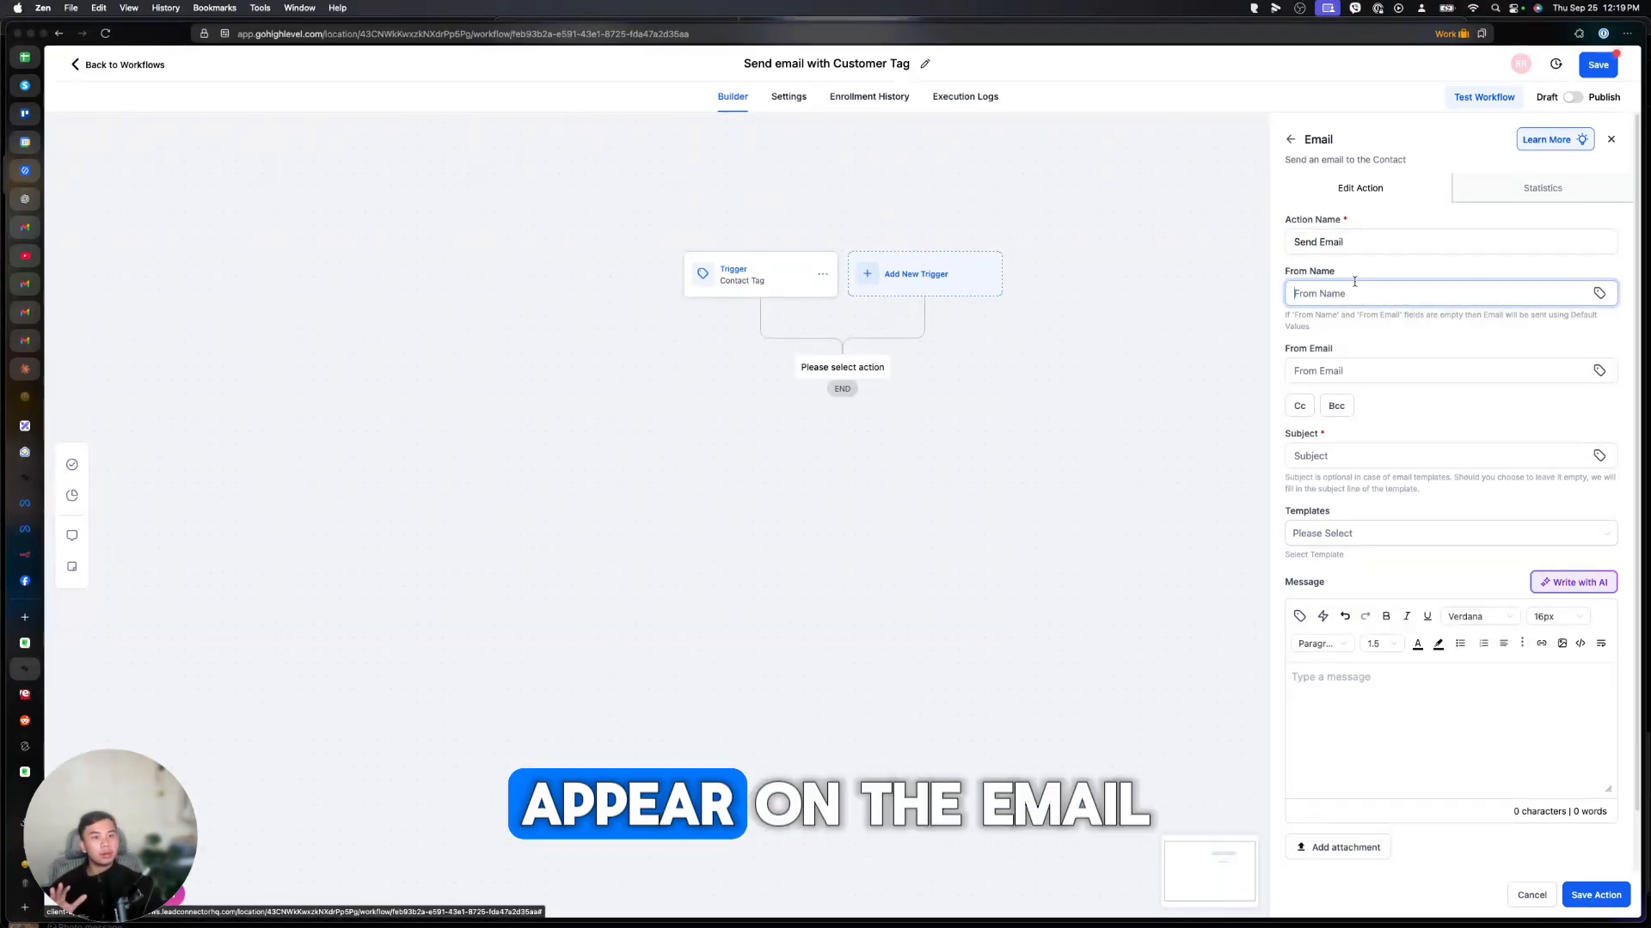
pyautogui.write('Matt')
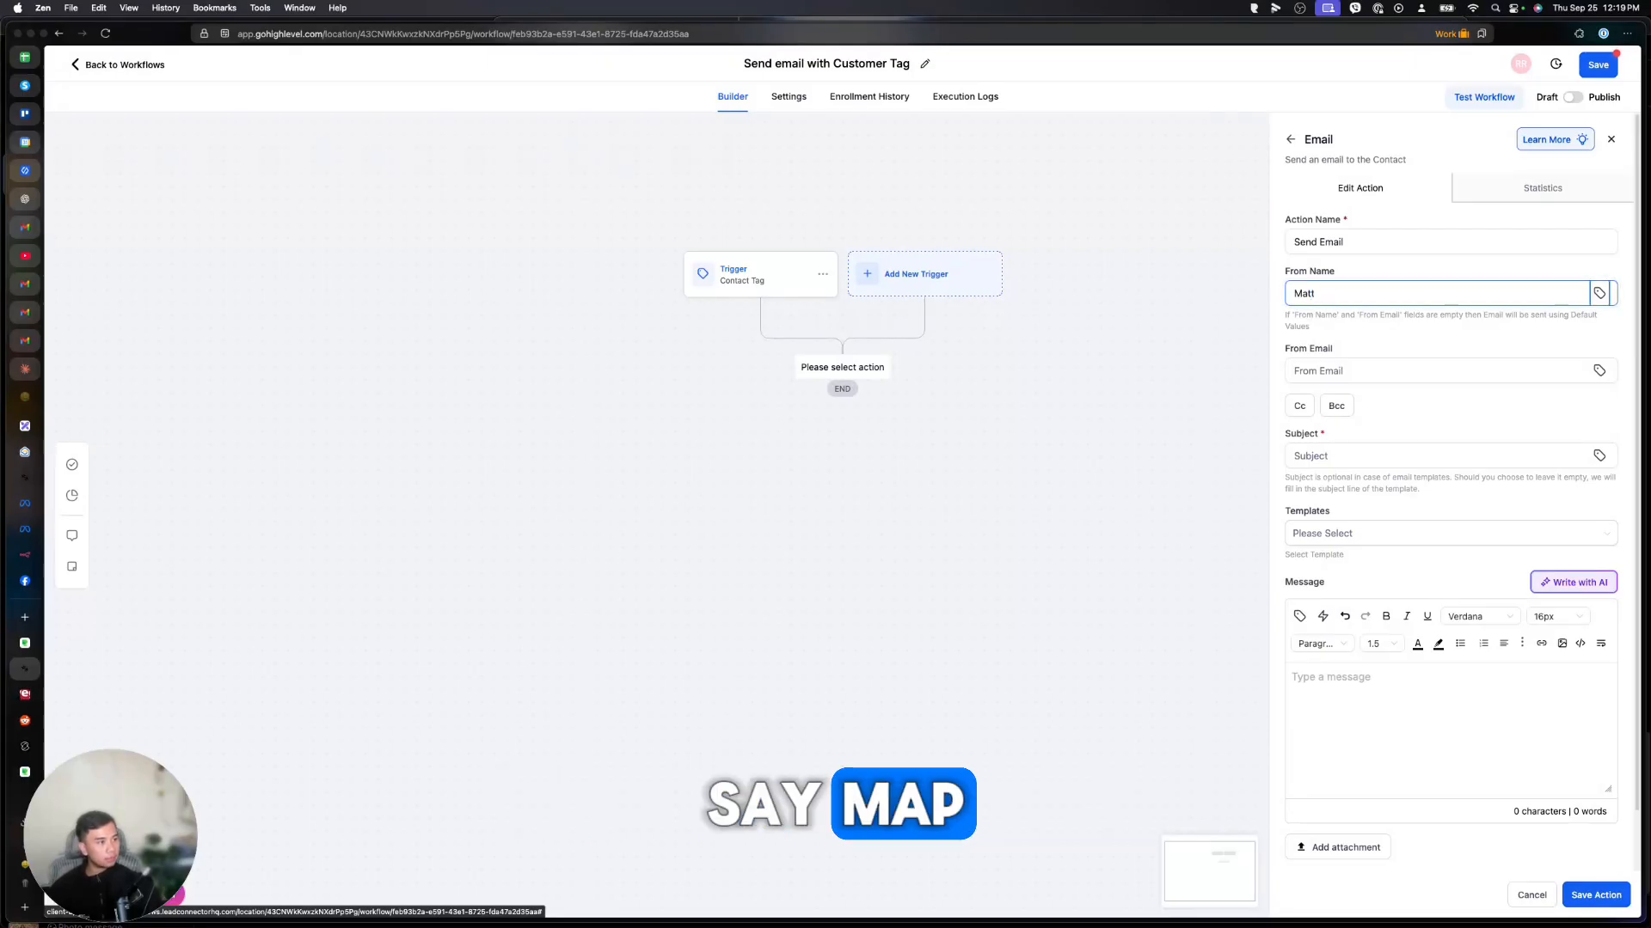
# Insert the contact's Full Name custom value into From Name and remove the extra braces.
pyautogui.click(1602, 290)
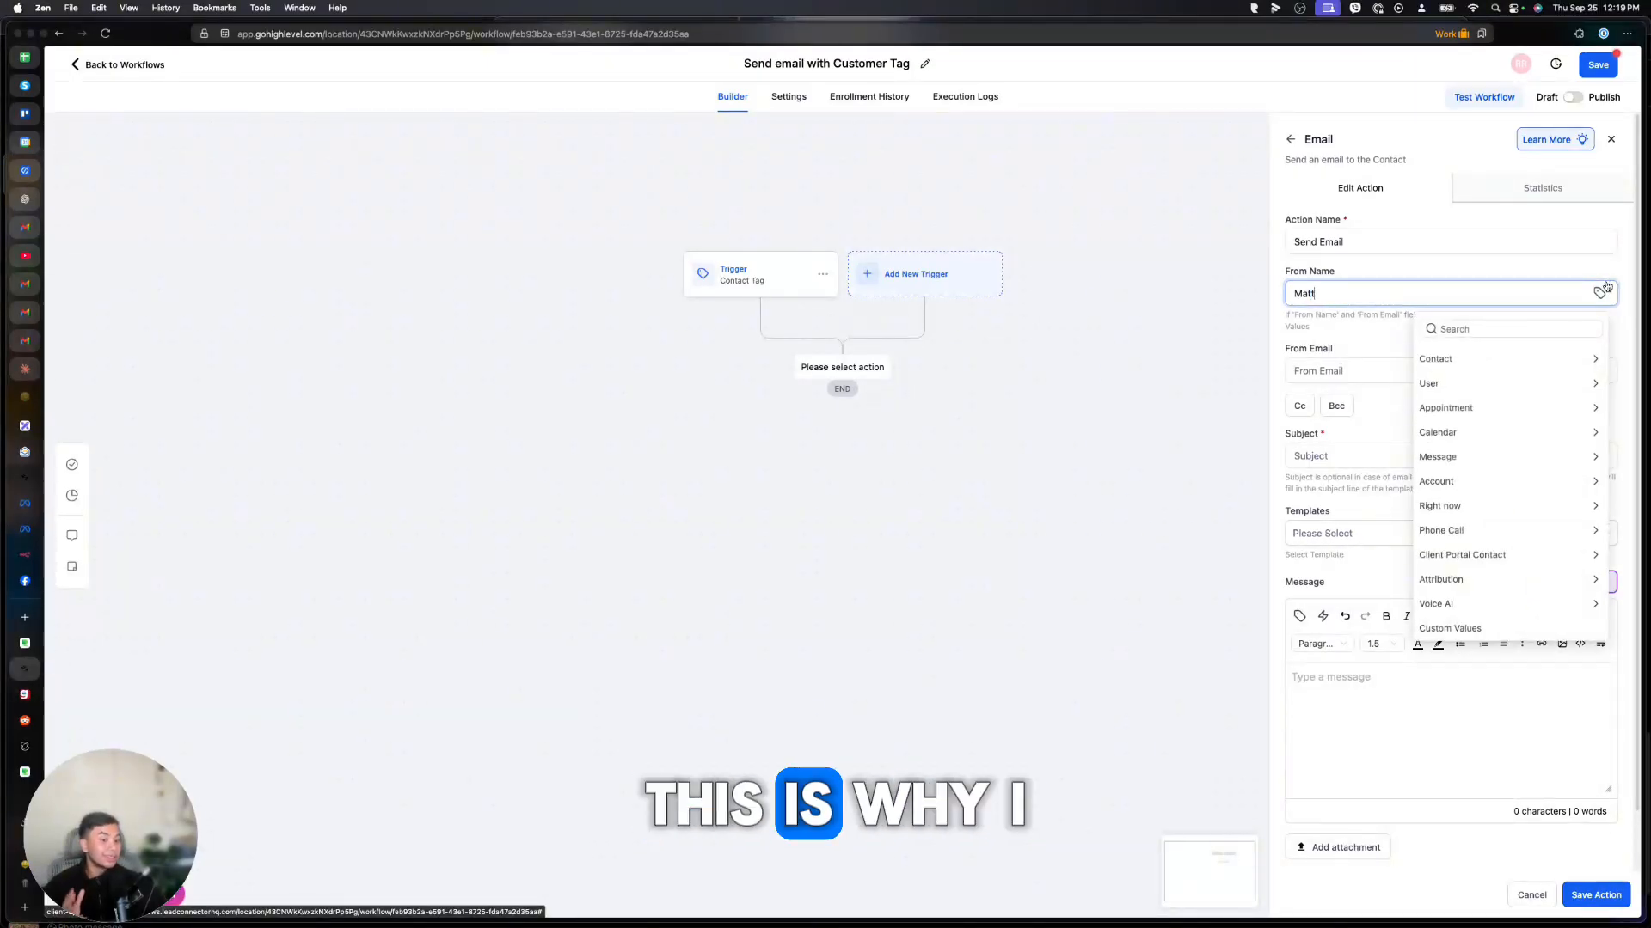
pyautogui.click(1516, 360)
pyautogui.scroll(-4, 1502, 457)
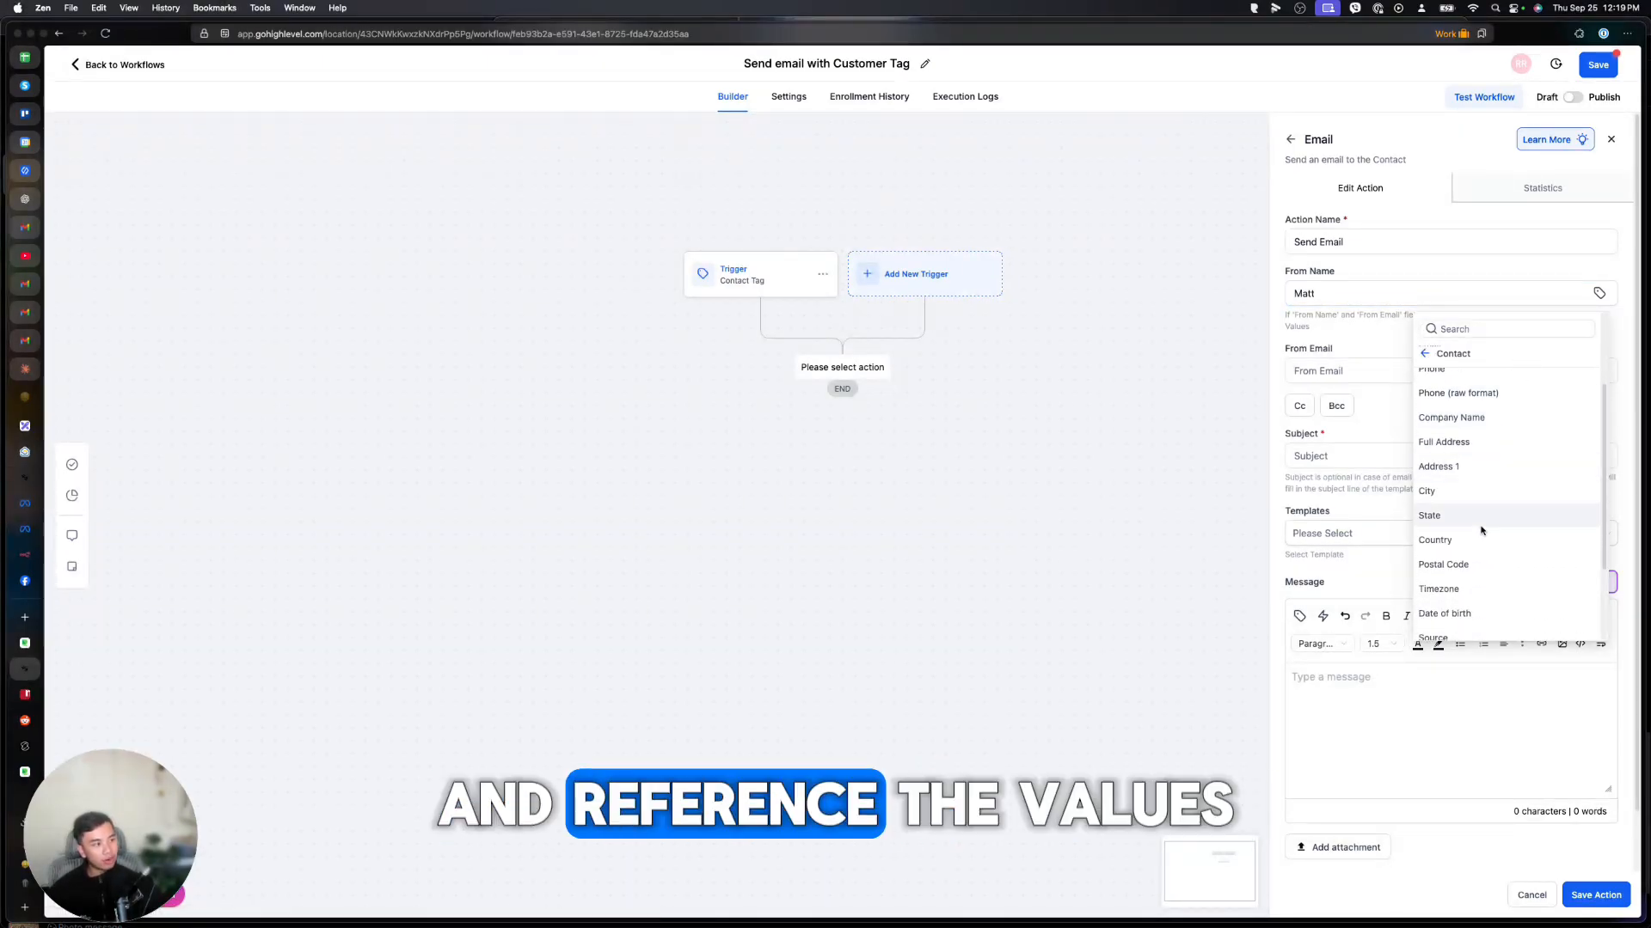
pyautogui.scroll(-2, 1481, 509)
pyautogui.click(1473, 578)
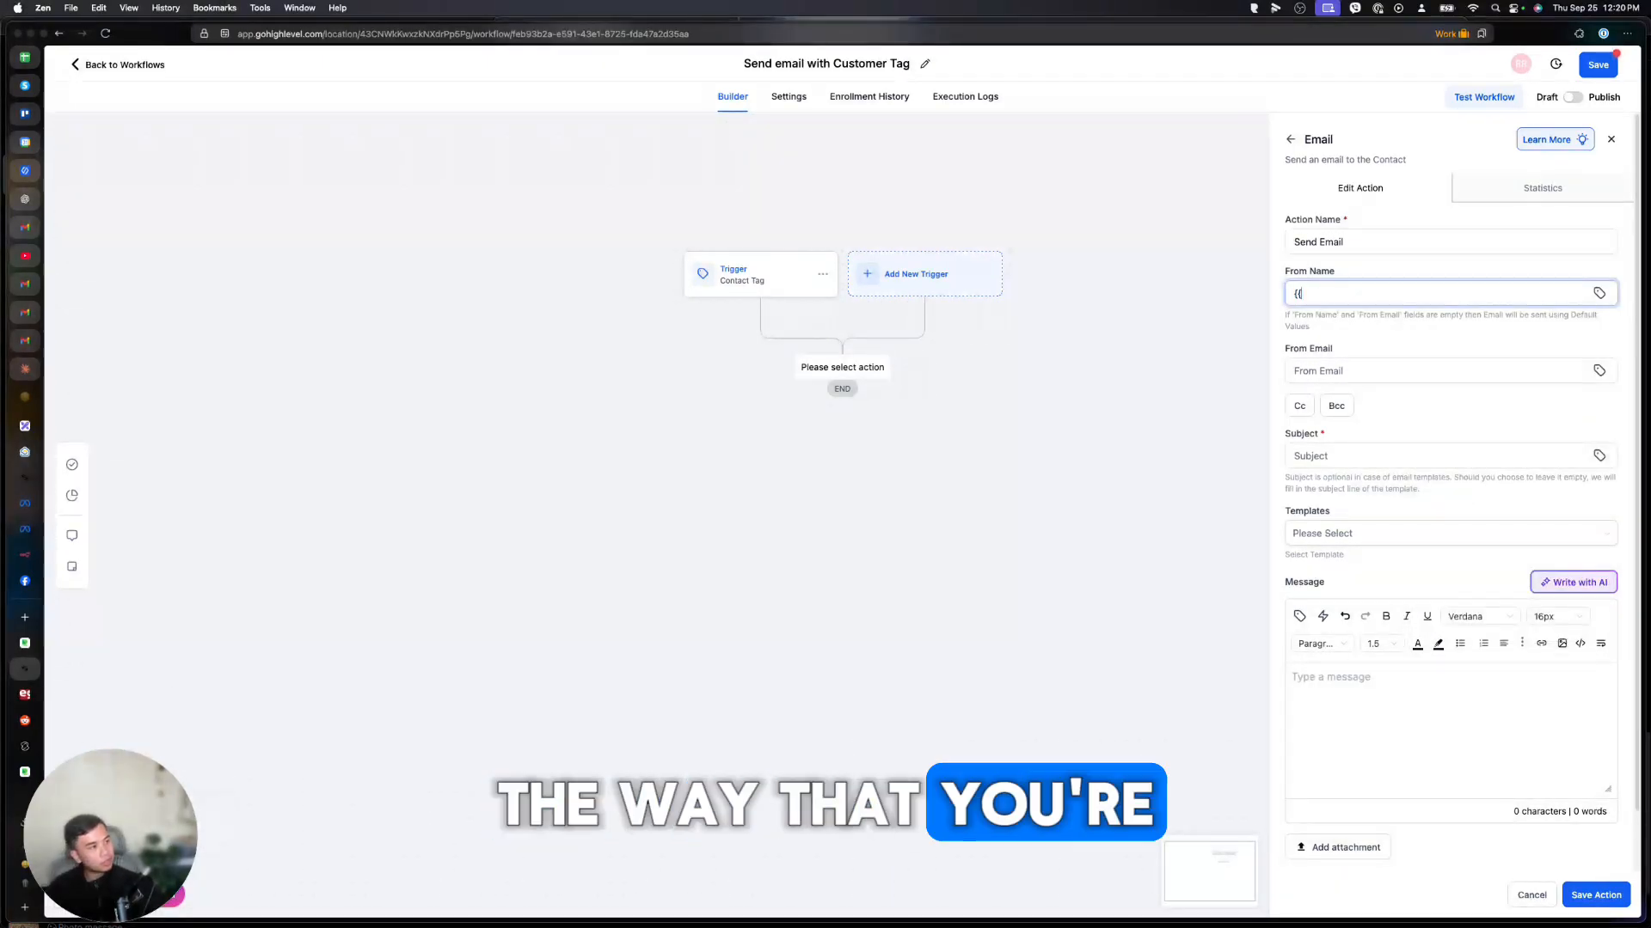
pyautogui.press('Left')
pyautogui.press('Left')
pyautogui.write('.')
pyautogui.press('Left')
pyautogui.press('Left')
pyautogui.click(1599, 293)
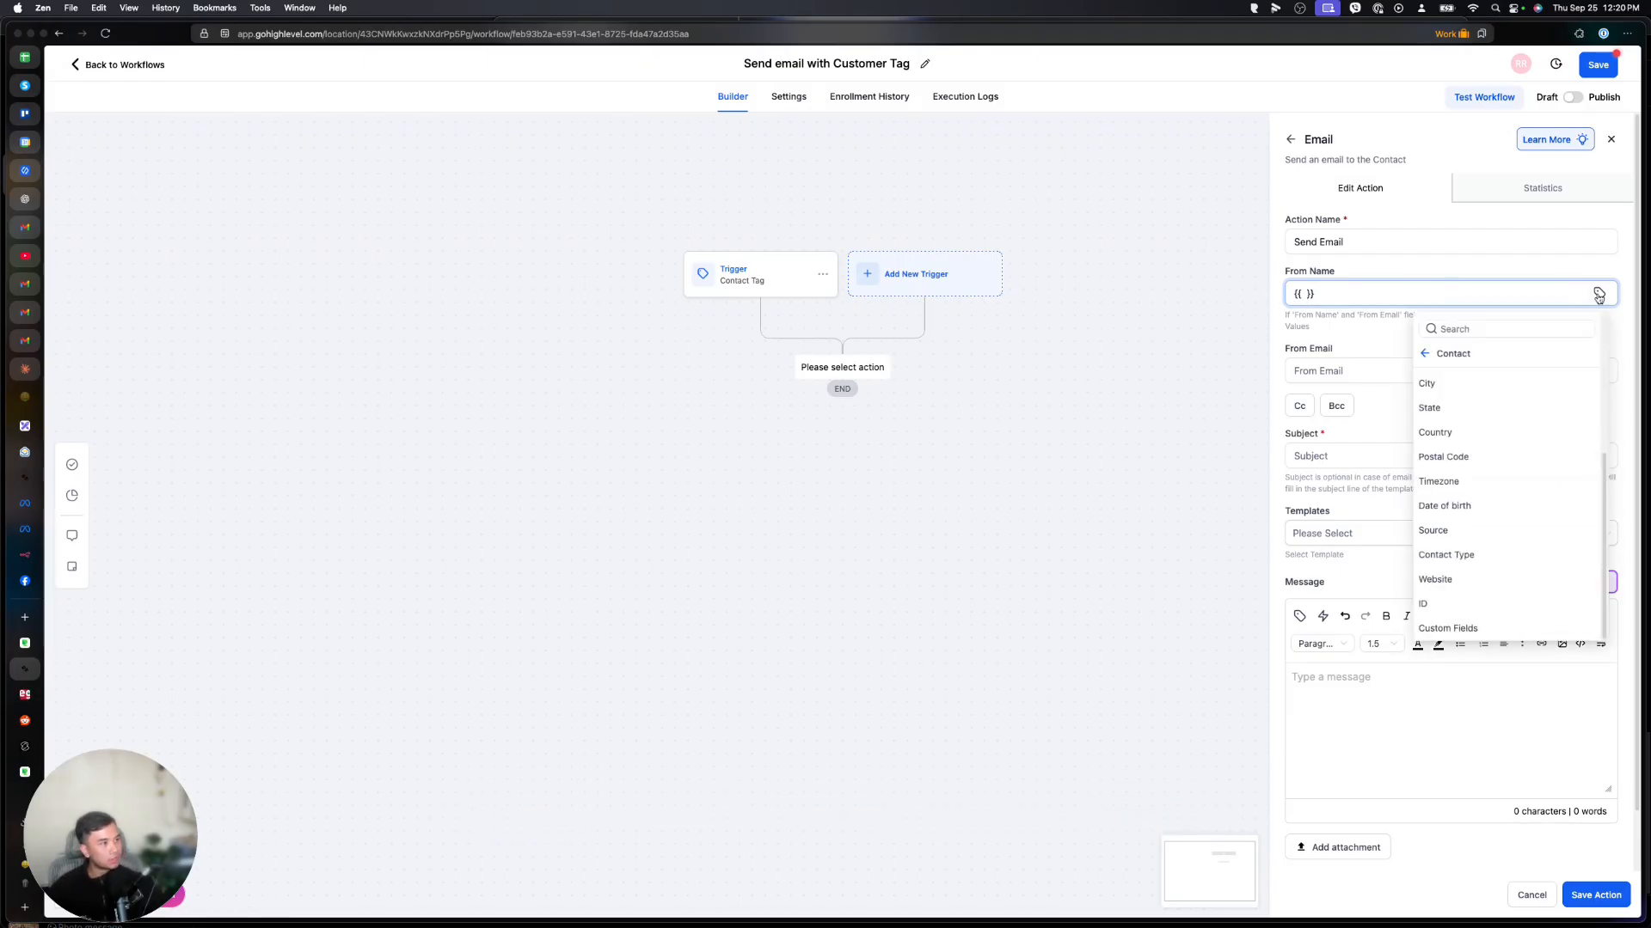
pyautogui.scroll(5, 1455, 516)
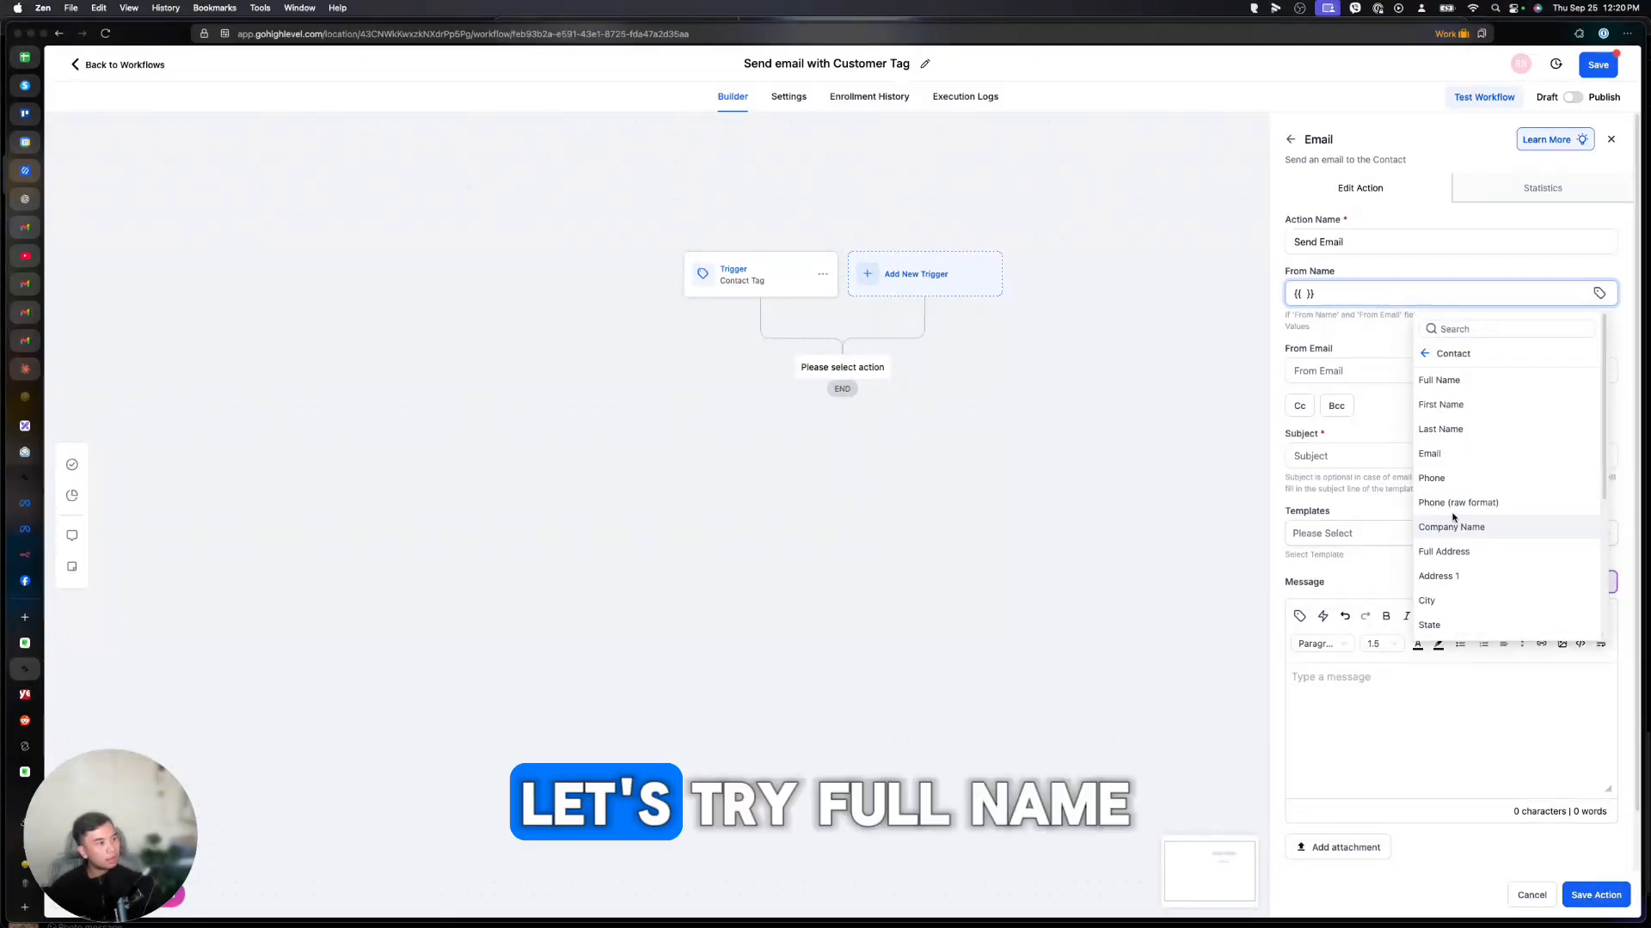
pyautogui.click(1448, 382)
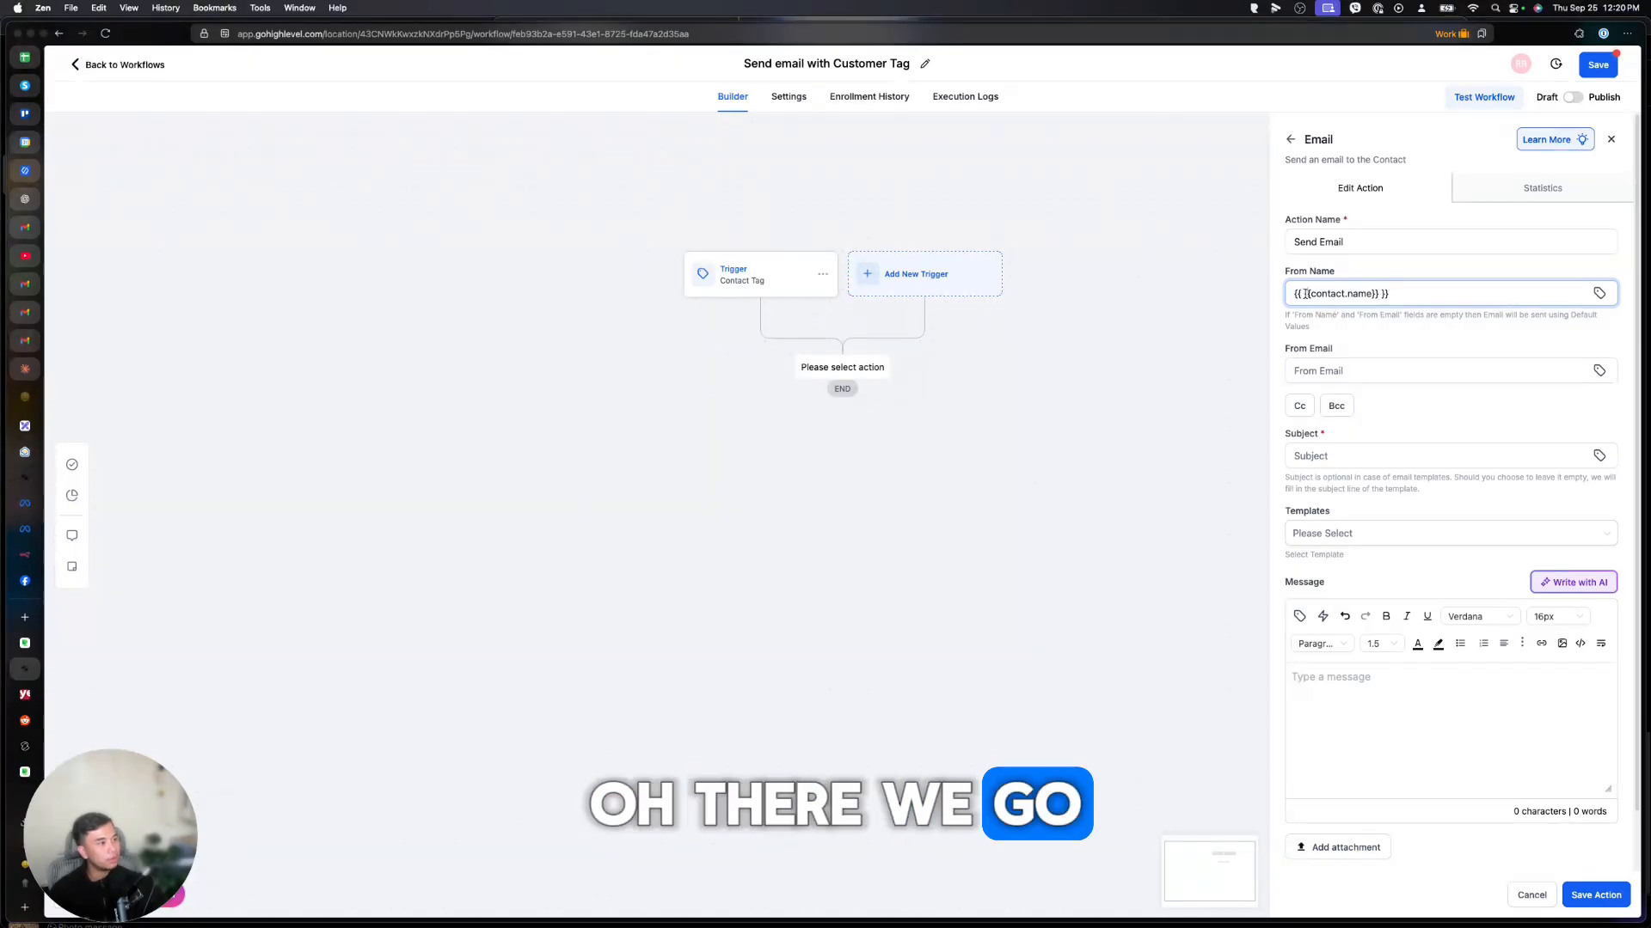
pyautogui.press('BackSpace')
pyautogui.press('BackSpace')
pyautogui.press('BackSpace')
pyautogui.click(1491, 291)
pyautogui.press('BackSpace')
pyautogui.press('BackSpace')
# Enter the sender e-mail, move {{contact.name}} into the Subject, and restore the sender name.
pyautogui.click(1336, 369)
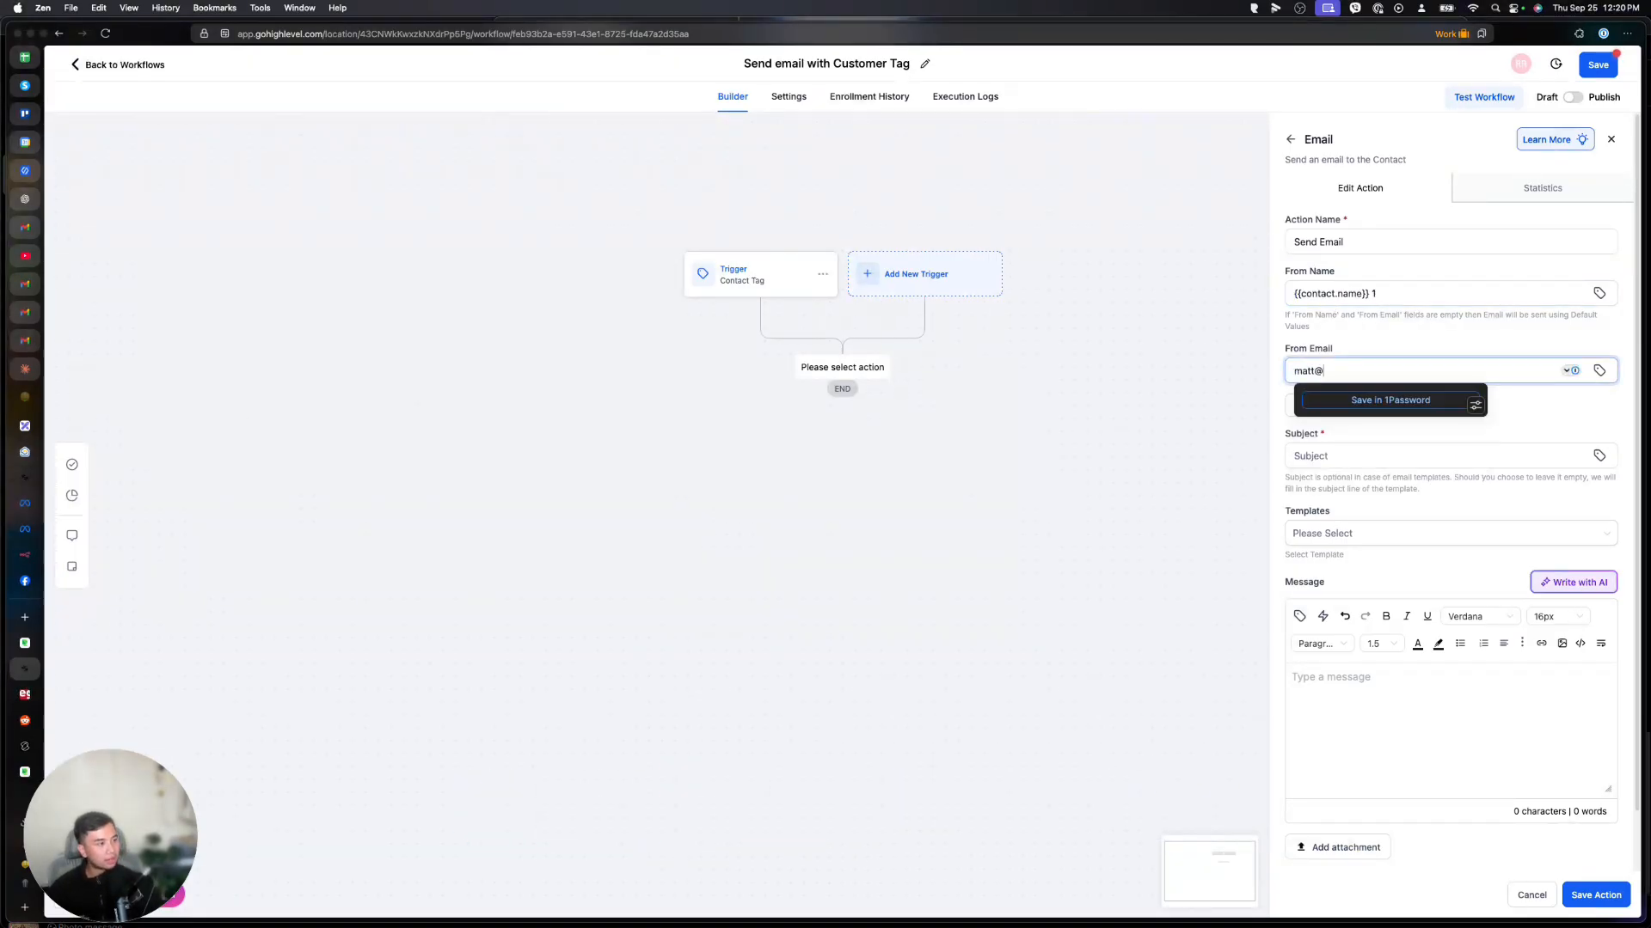
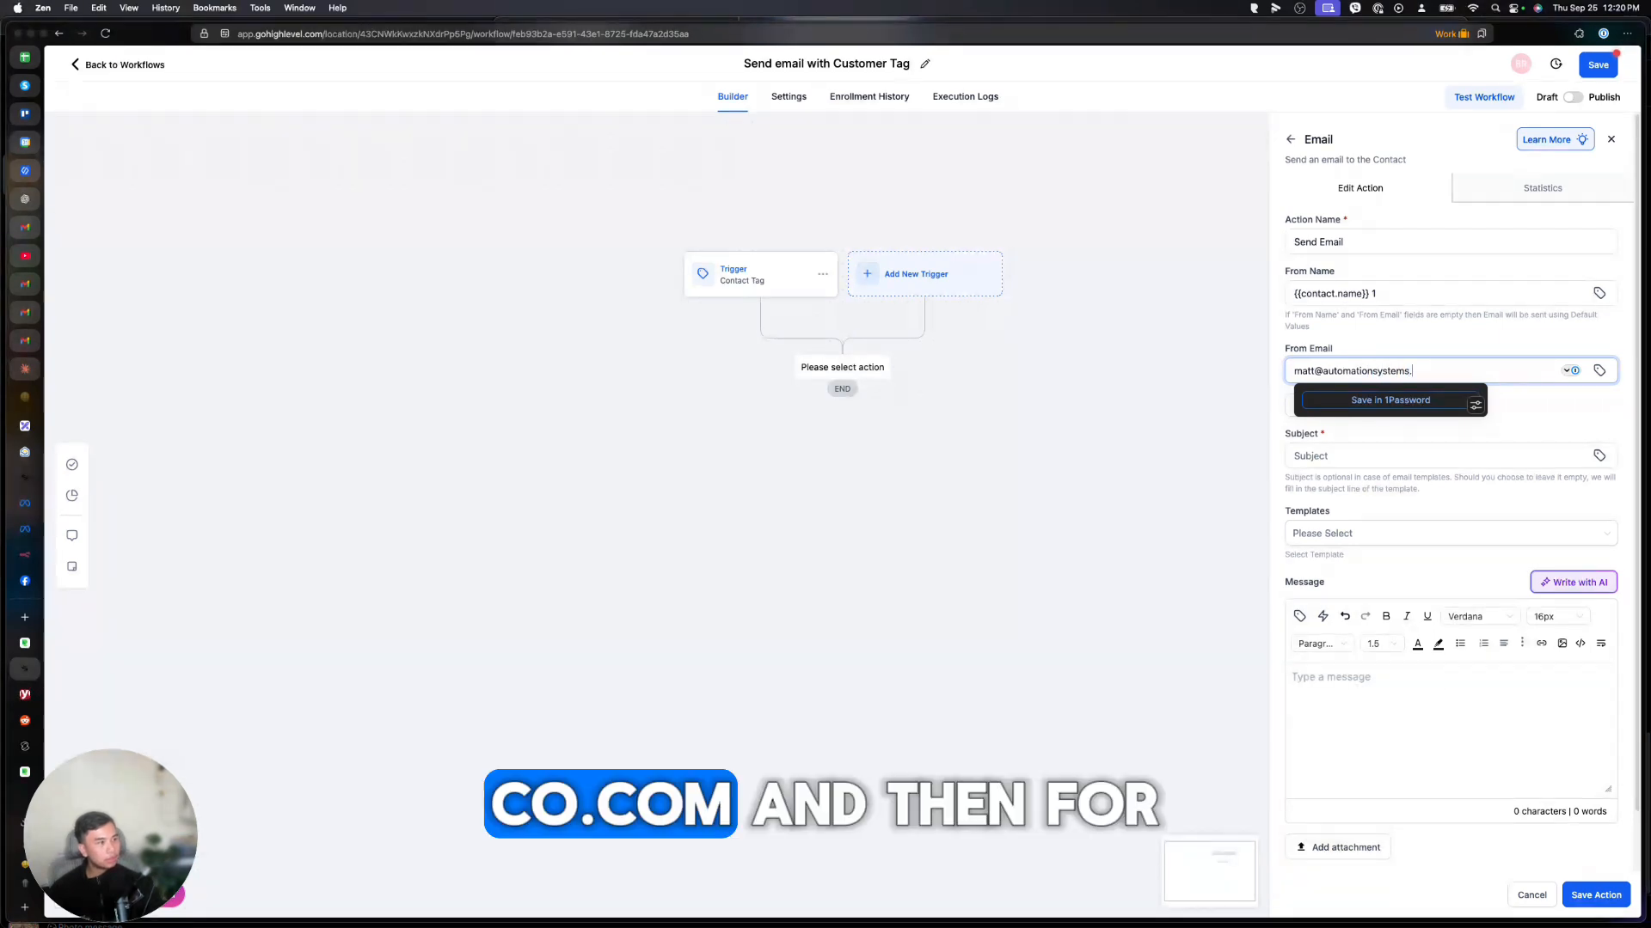
pyautogui.scroll(-1, 1349, 360)
pyautogui.click(1407, 249)
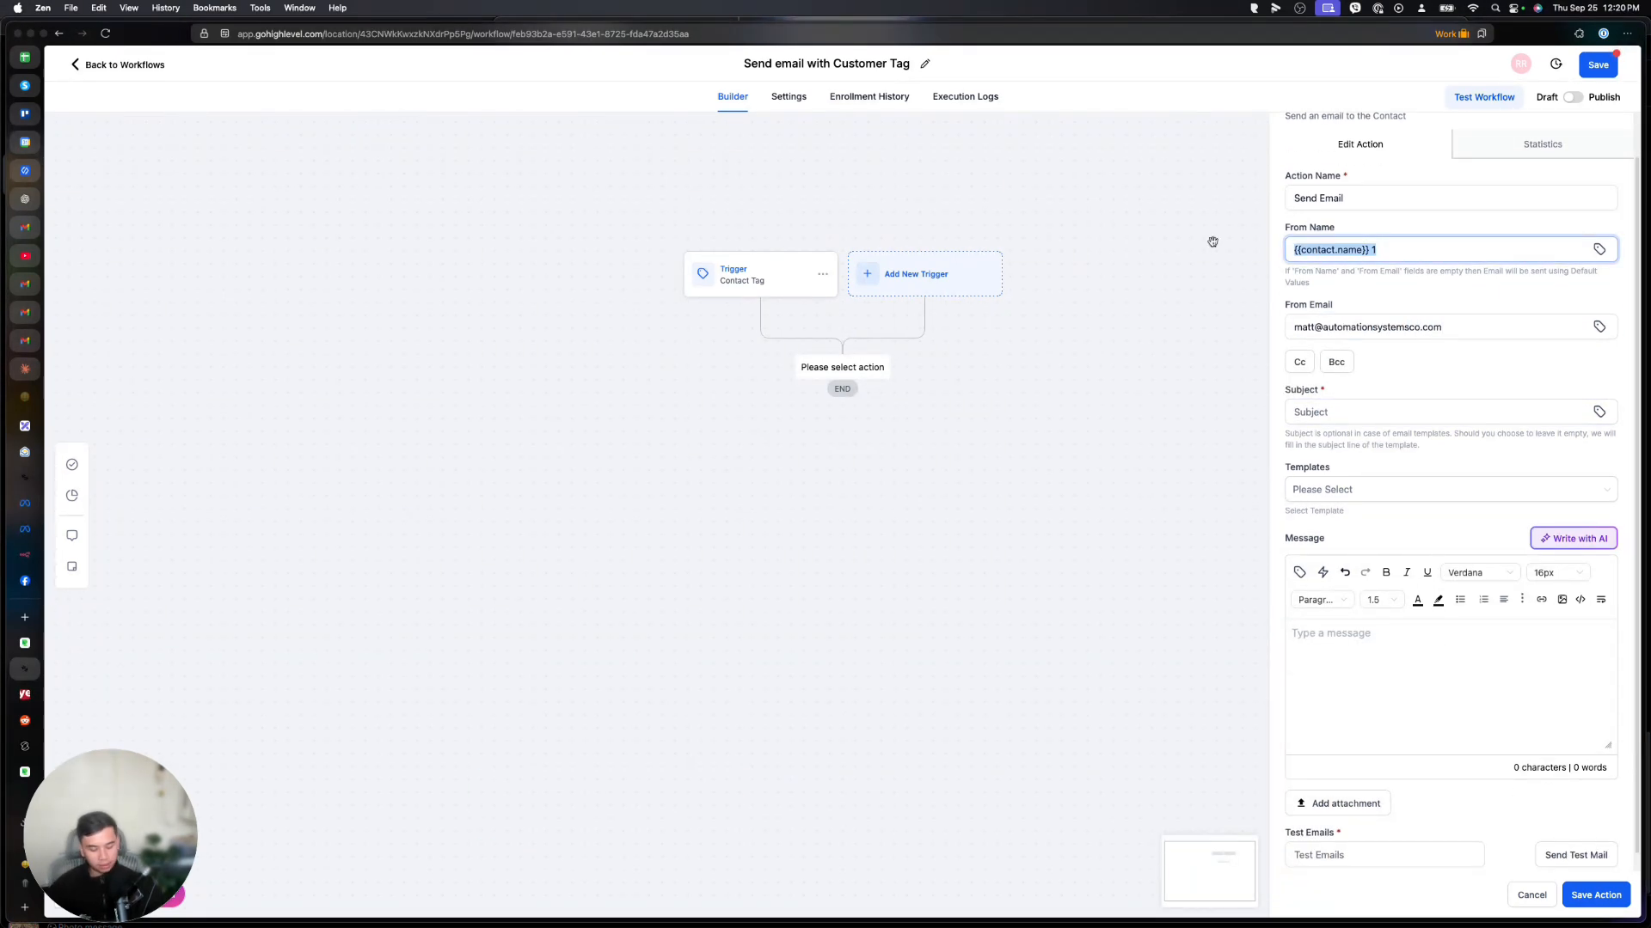
pyautogui.hotkey('ctrl', 'x')
pyautogui.click(1360, 412)
pyautogui.hotkey('ctrl', 'v')
pyautogui.click(1367, 249)
pyautogui.write('Matt')
pyautogui.scroll(-1, 1380, 639)
pyautogui.click(1380, 639)
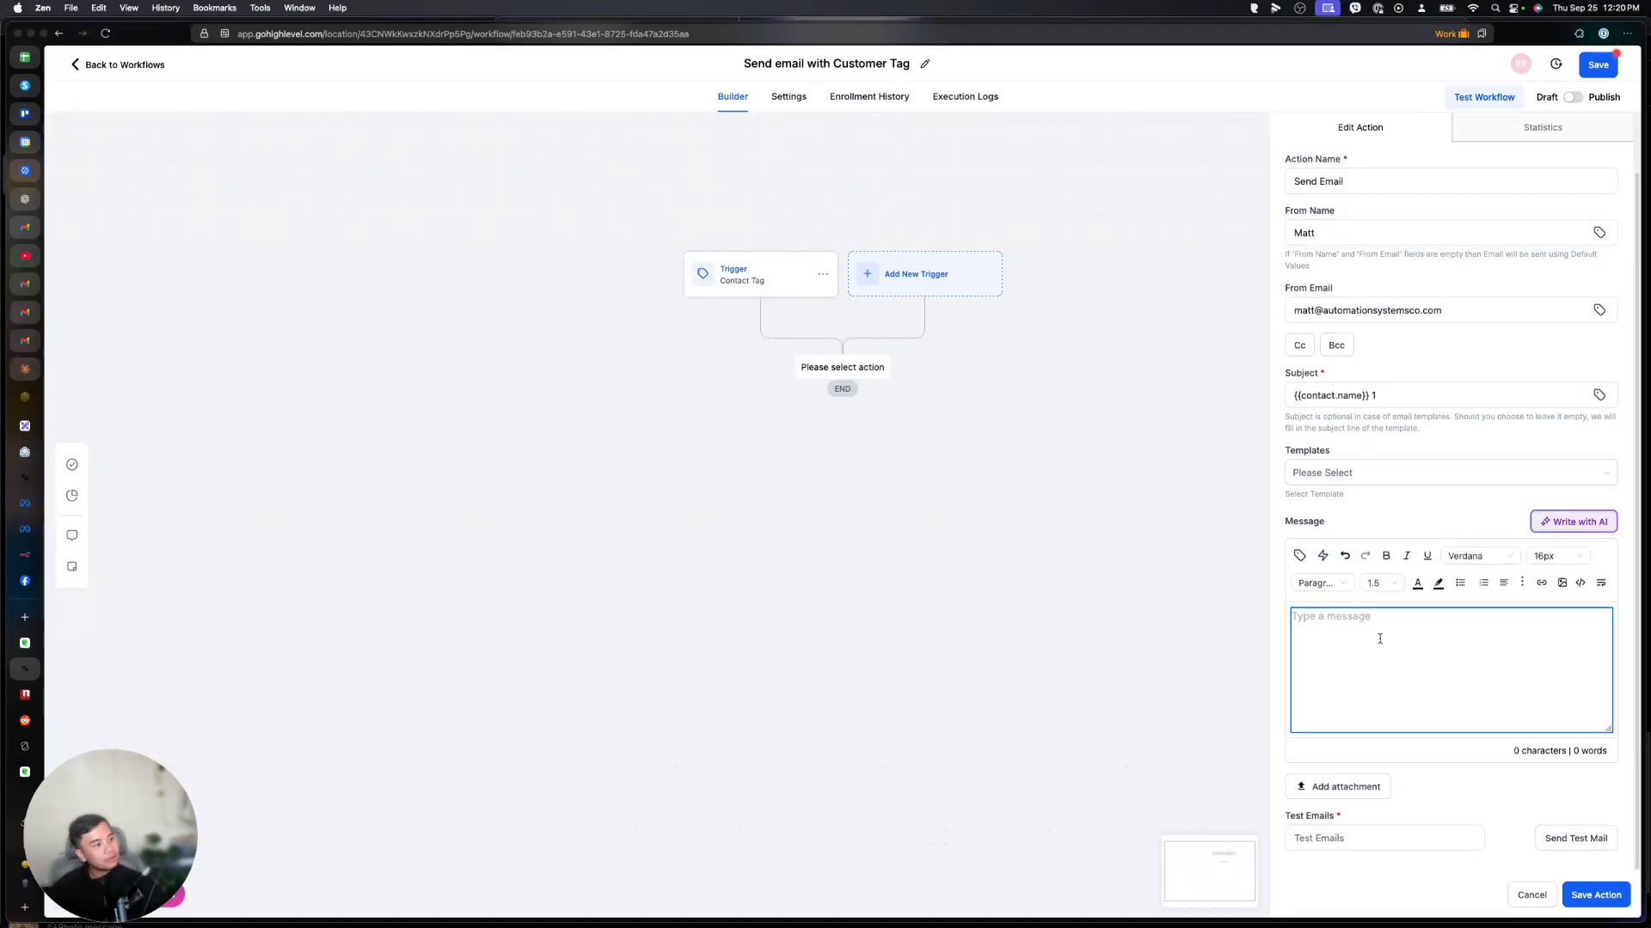
# Write the message 'Hi {{contact.first_name}}, welcome to {{location.name}}!' using Contact First Name and Account Name values.
pyautogui.write('Hi')
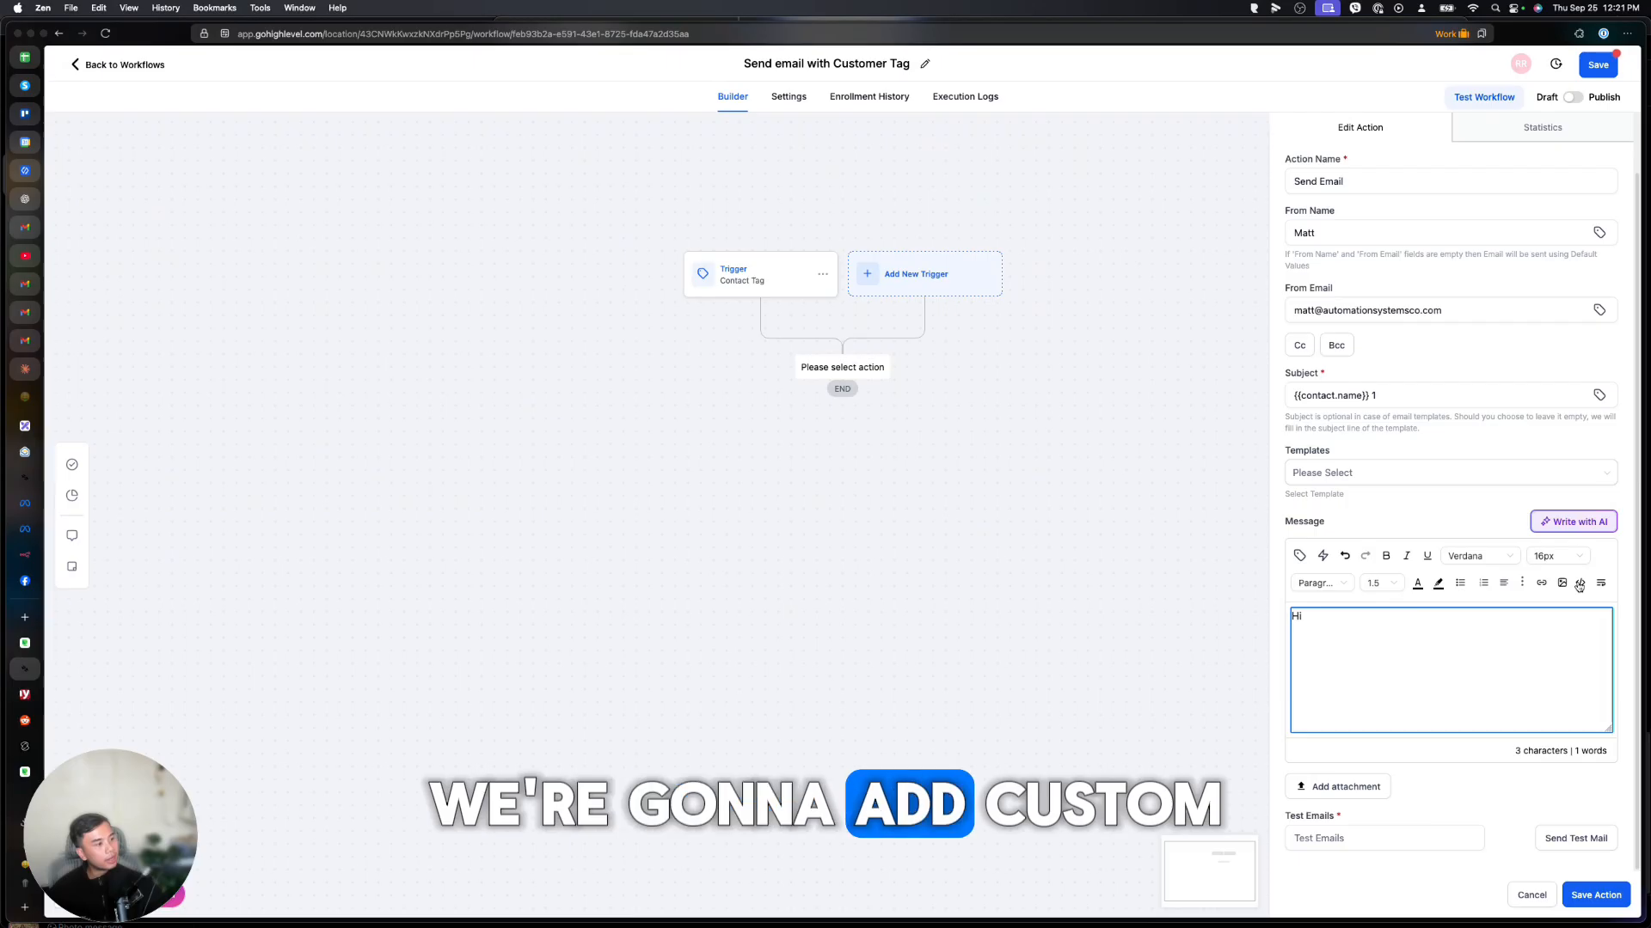
pyautogui.click(1300, 558)
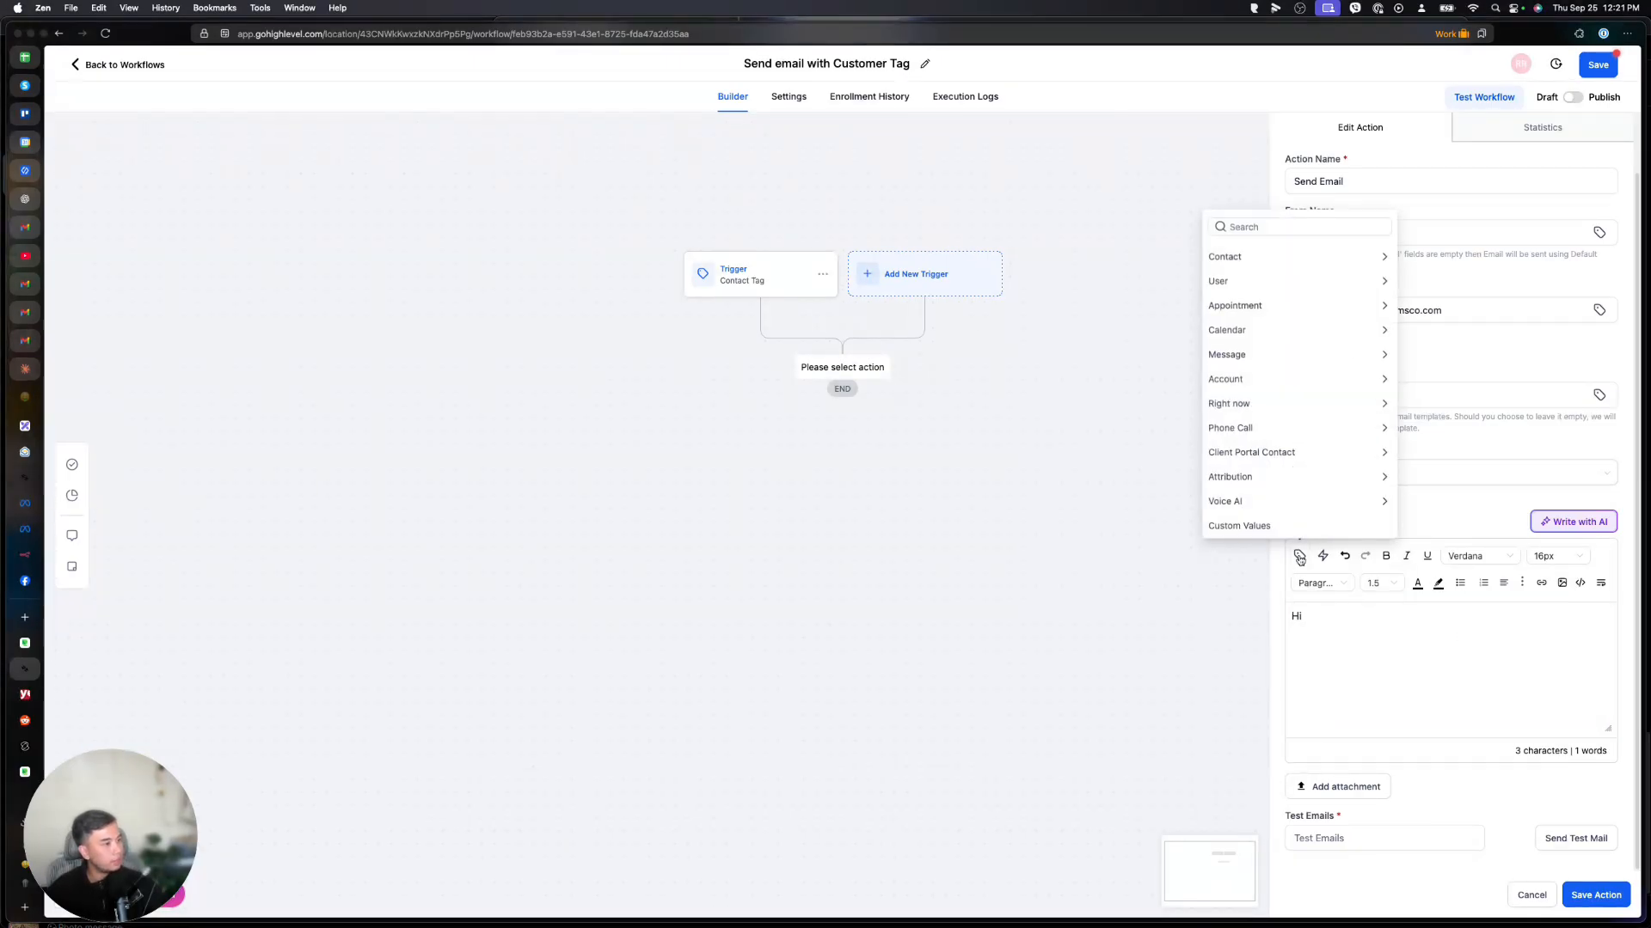
pyautogui.click(1312, 259)
pyautogui.click(1263, 302)
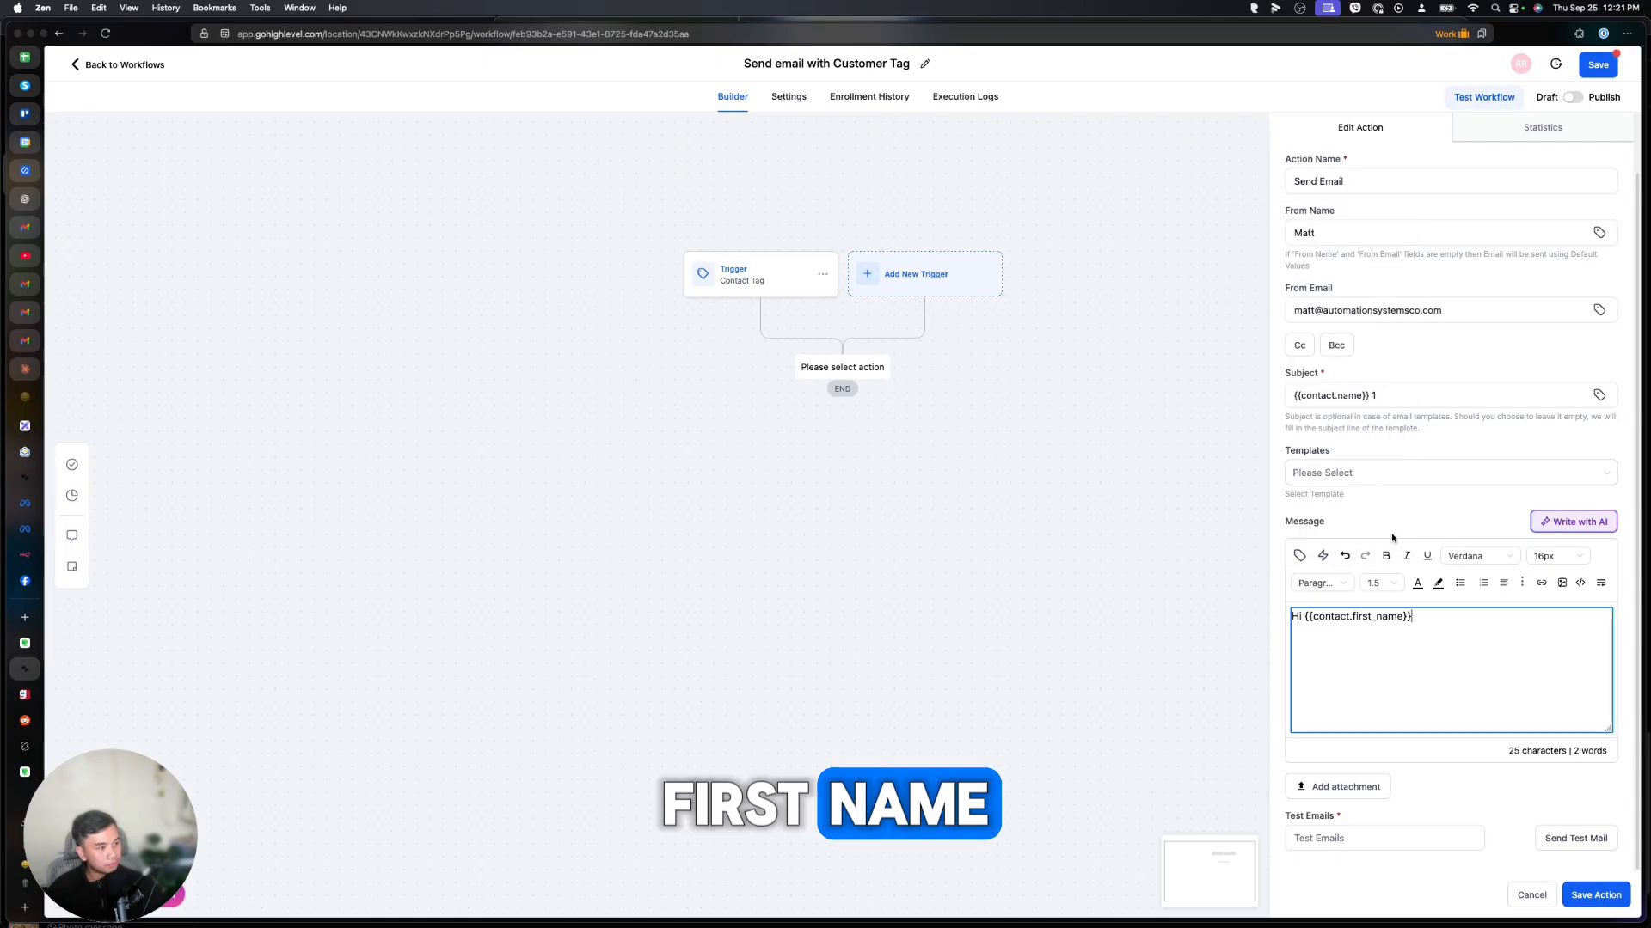
pyautogui.write(', welcome to')
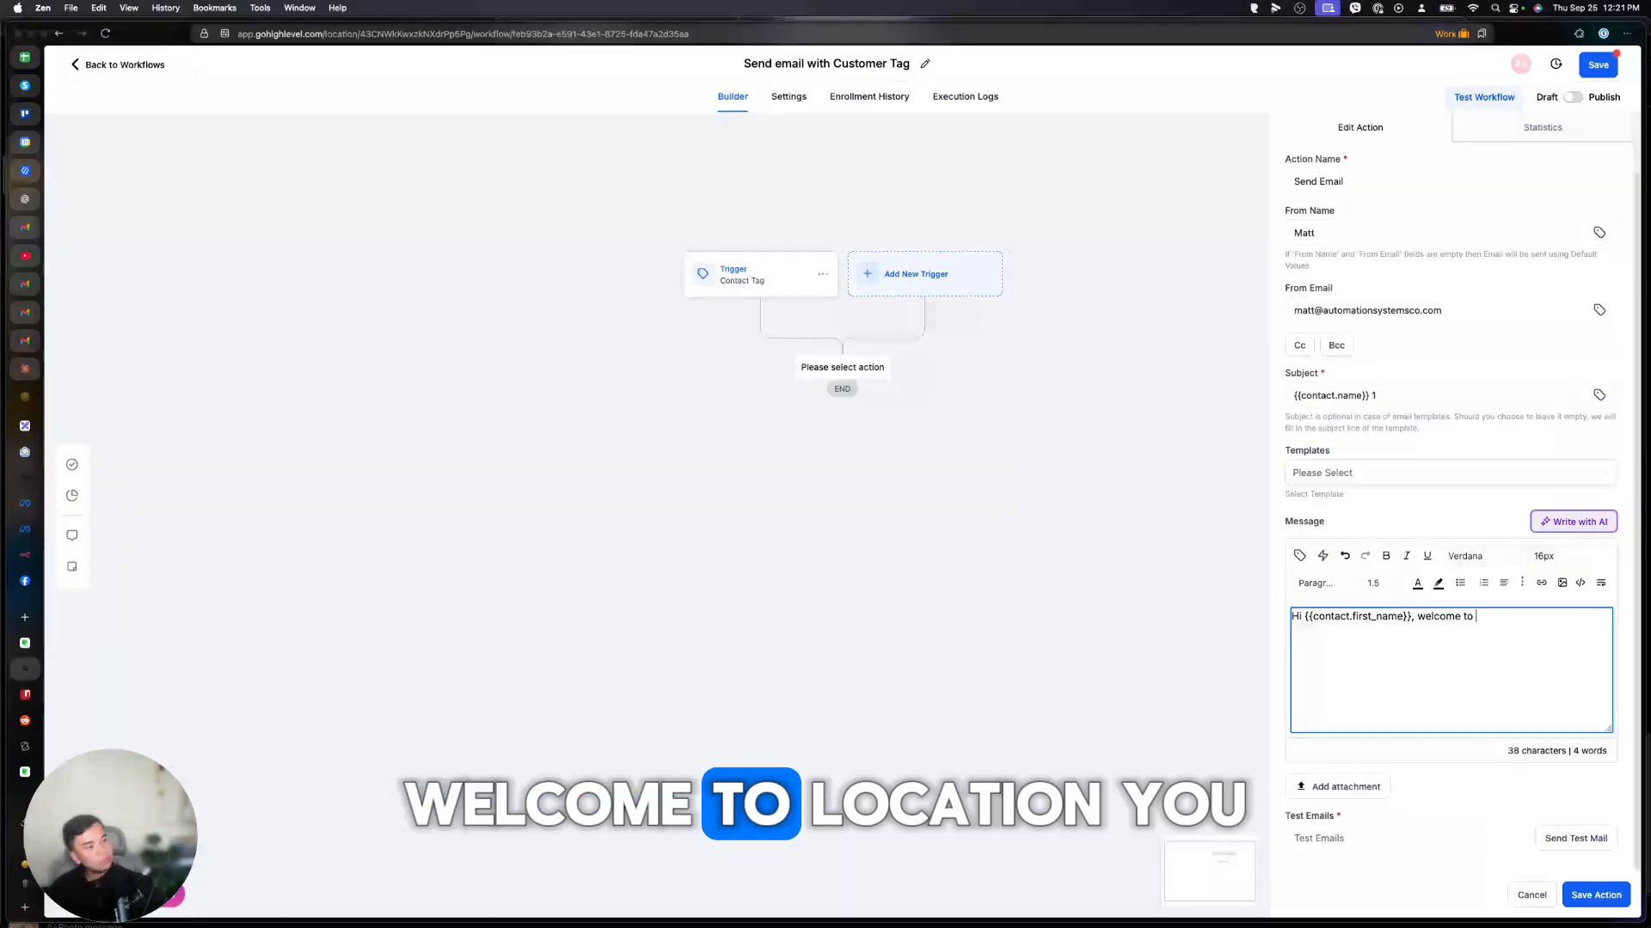
pyautogui.click(1299, 555)
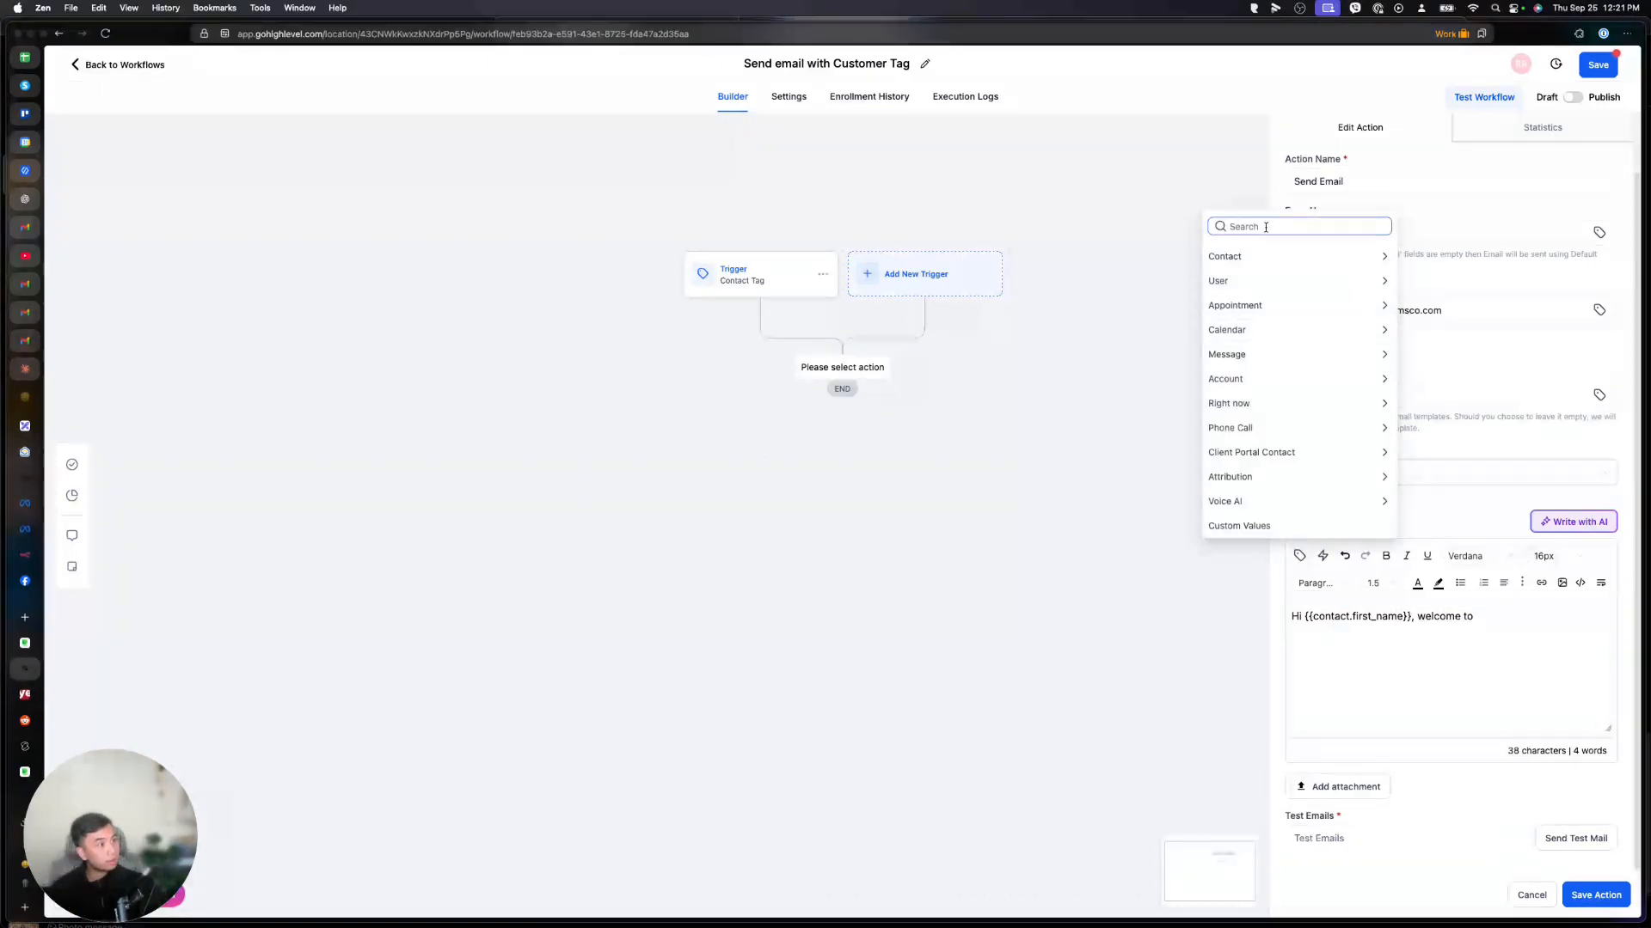
pyautogui.click(1233, 379)
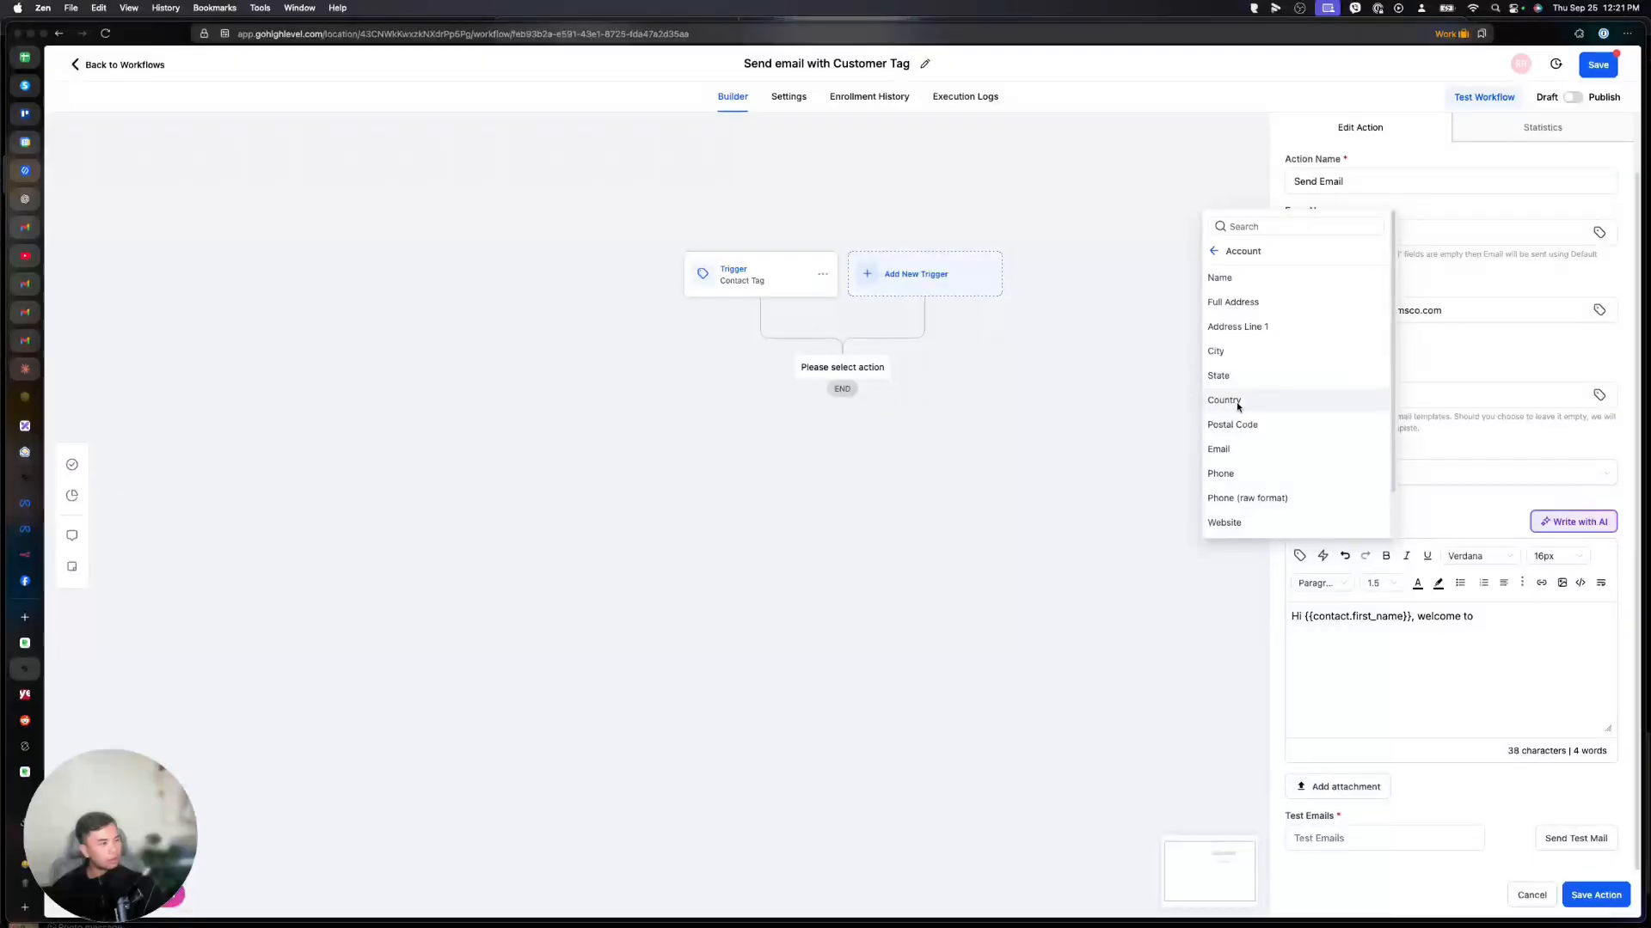
pyautogui.click(1225, 277)
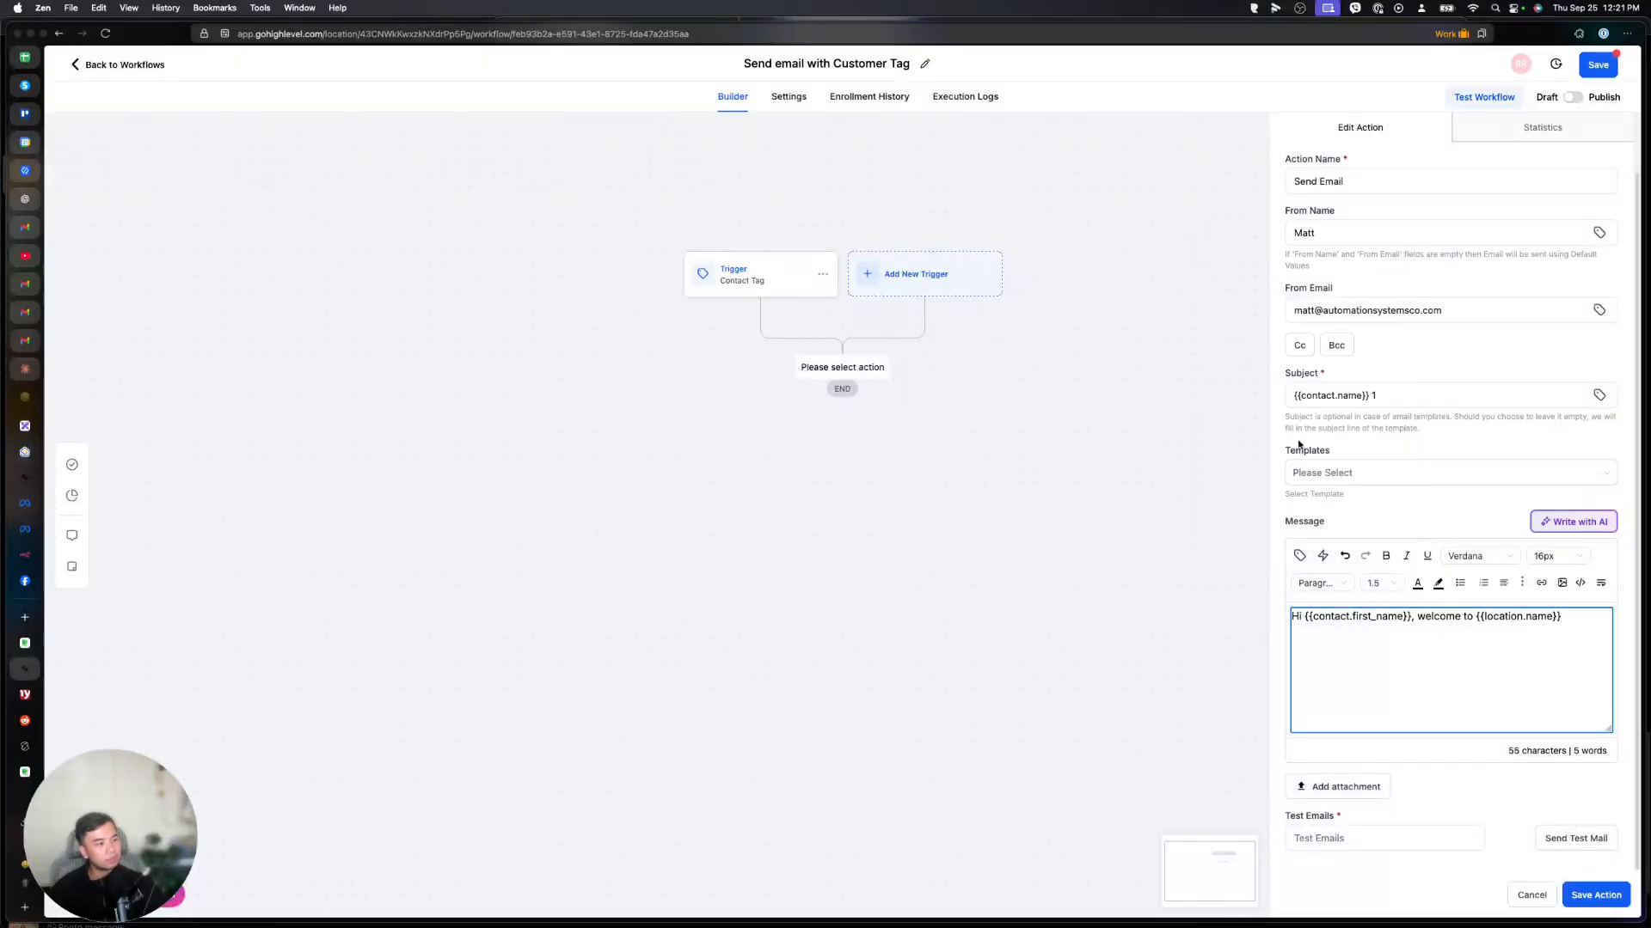
pyautogui.write('!! see you live in')
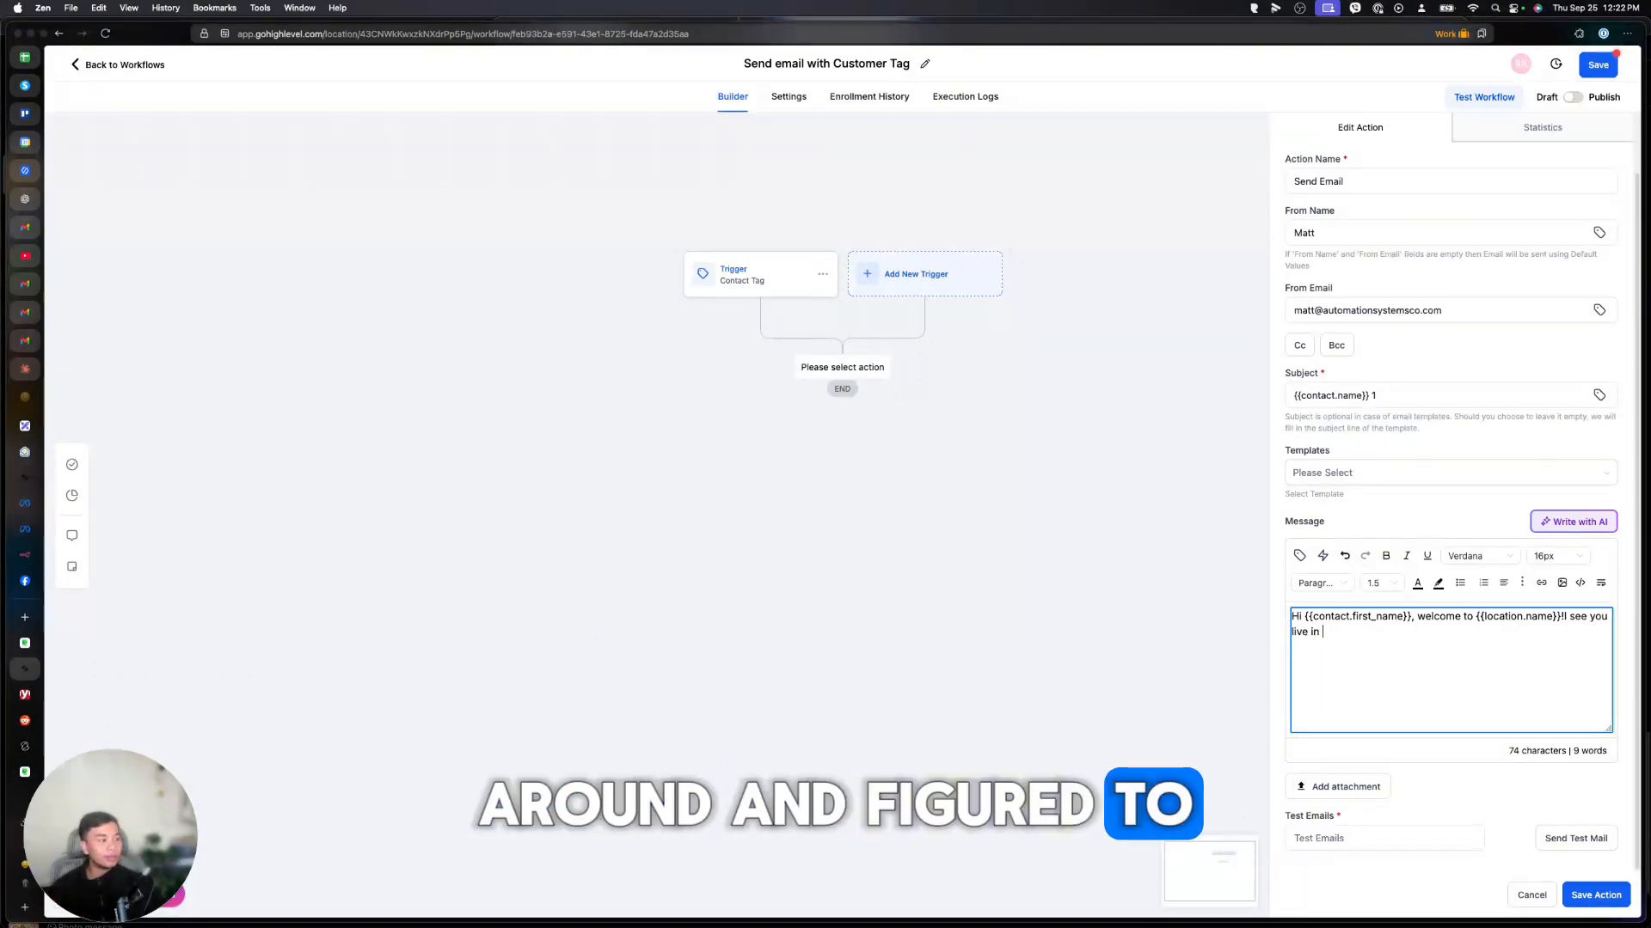
pyautogui.press('BackSpace')
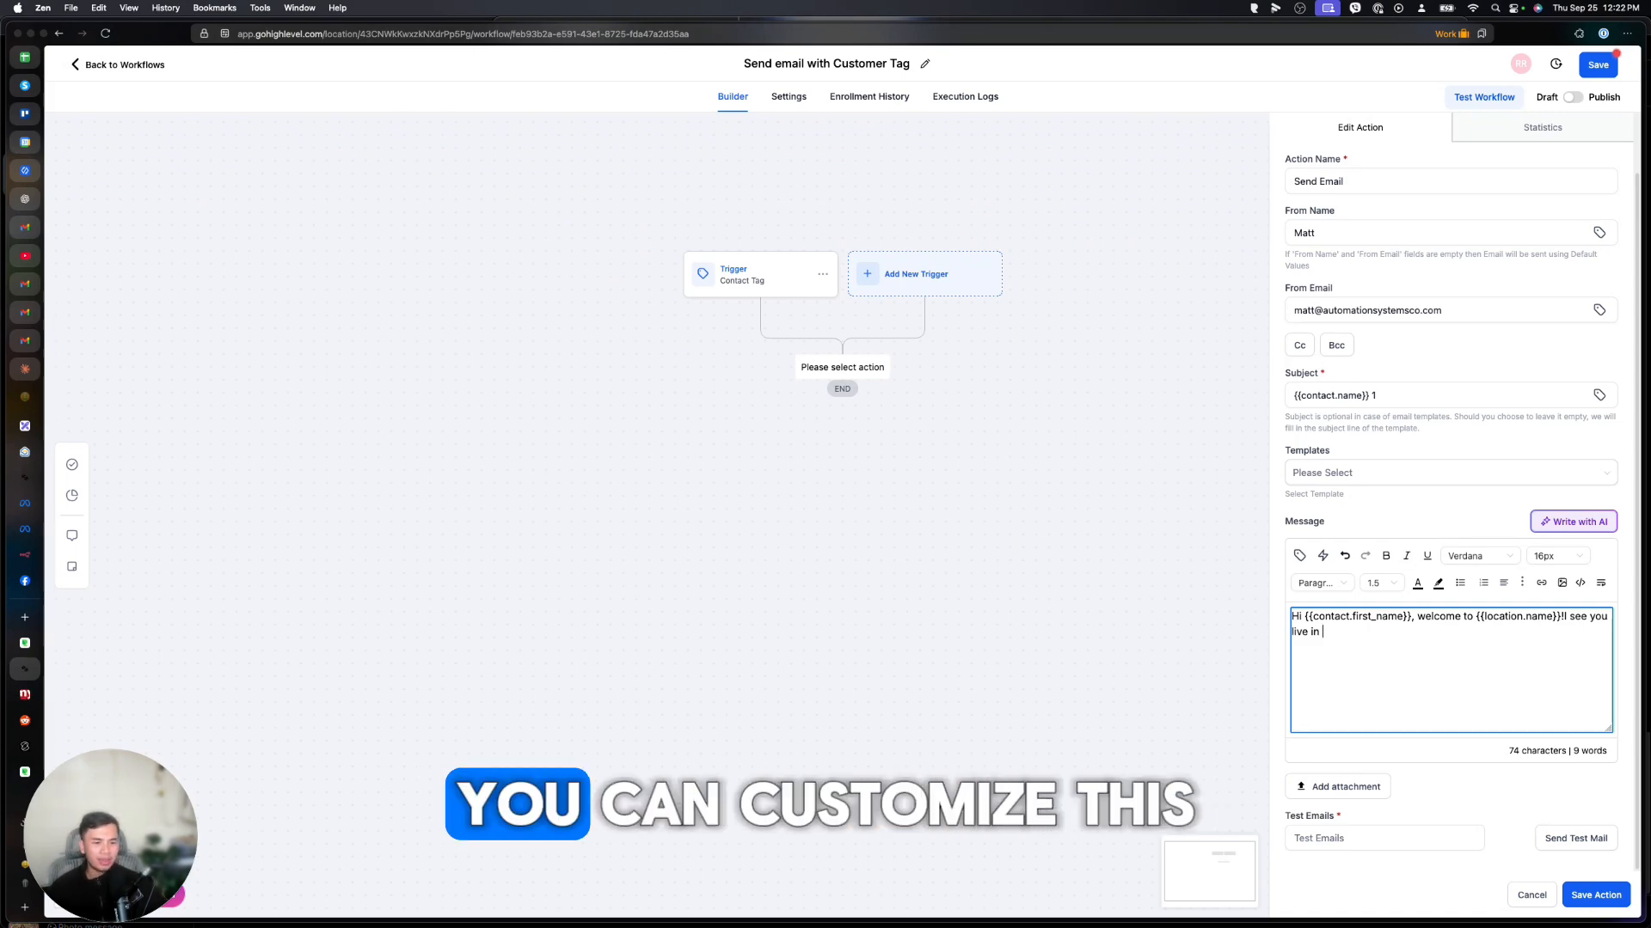
pyautogui.press('BackSpace')
pyautogui.press('BackSpace')
pyautogui.press('BackSpace')
pyautogui.press('BackSpace')
pyautogui.press('BackSpace')
pyautogui.press('BackSpace')
pyautogui.press('BackSpace')
pyautogui.press('BackSpace')
pyautogui.press('BackSpace')
pyautogui.press('BackSpace')
pyautogui.press('BackSpace')
pyautogui.press('BackSpace')
pyautogui.press('BackSpace')
pyautogui.press('BackSpace')
pyautogui.press('BackSpace')
pyautogui.press('BackSpace')
pyautogui.press('BackSpace')
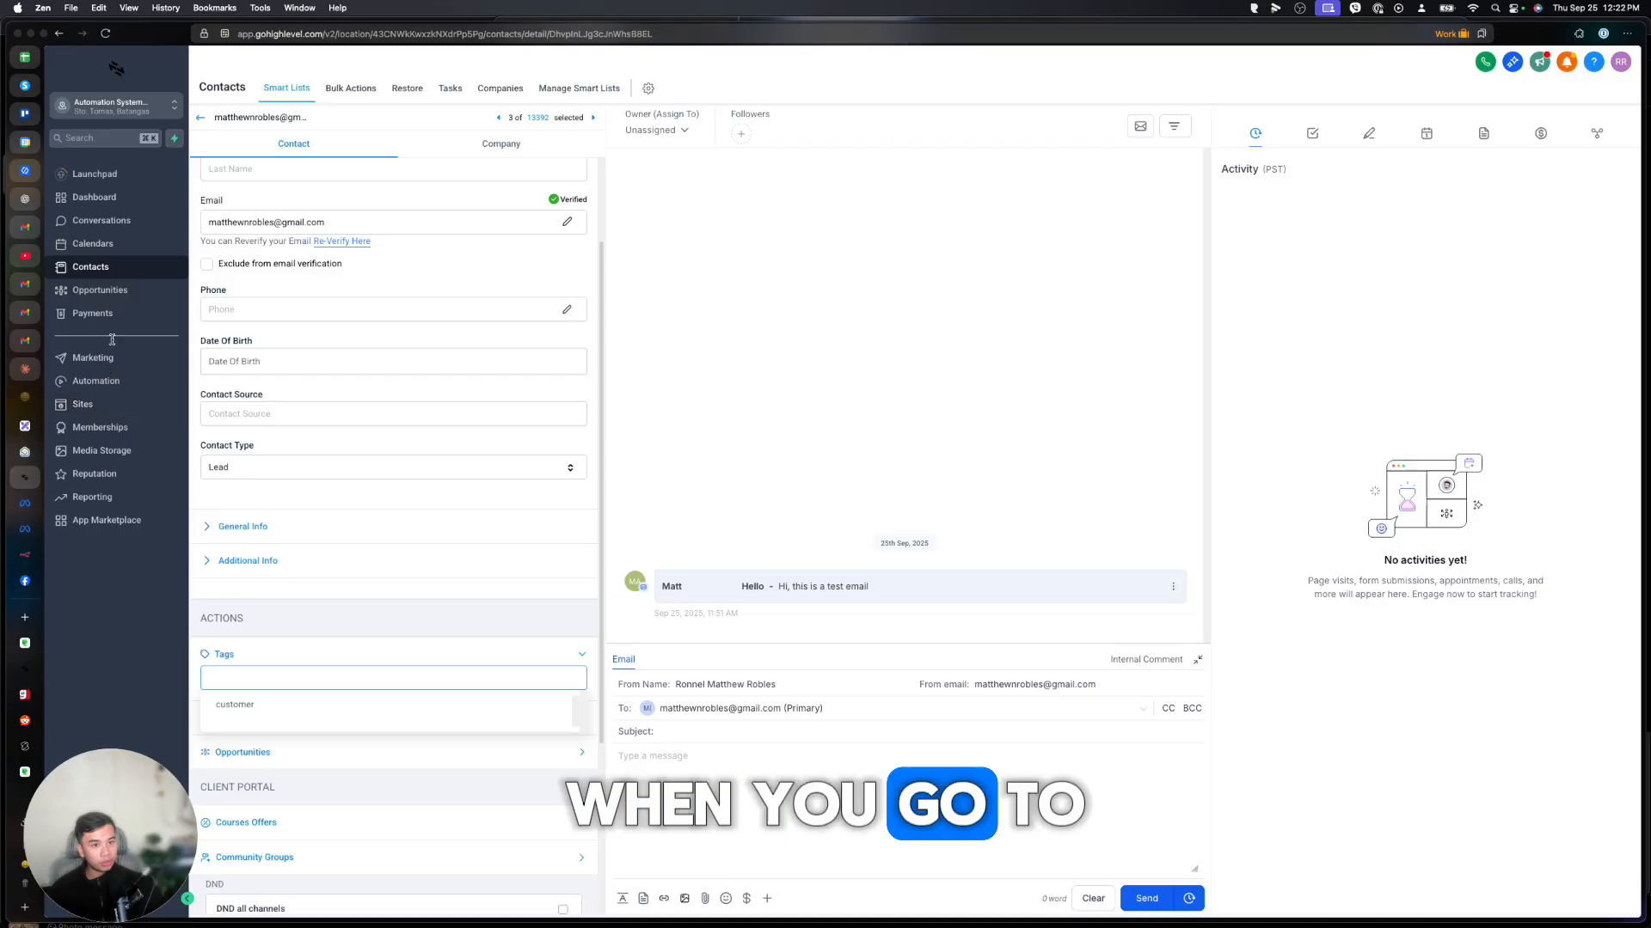
# Start a new email snippet named 'Email 1' under Marketing > Snippets and view its template list.
pyautogui.click(92, 357)
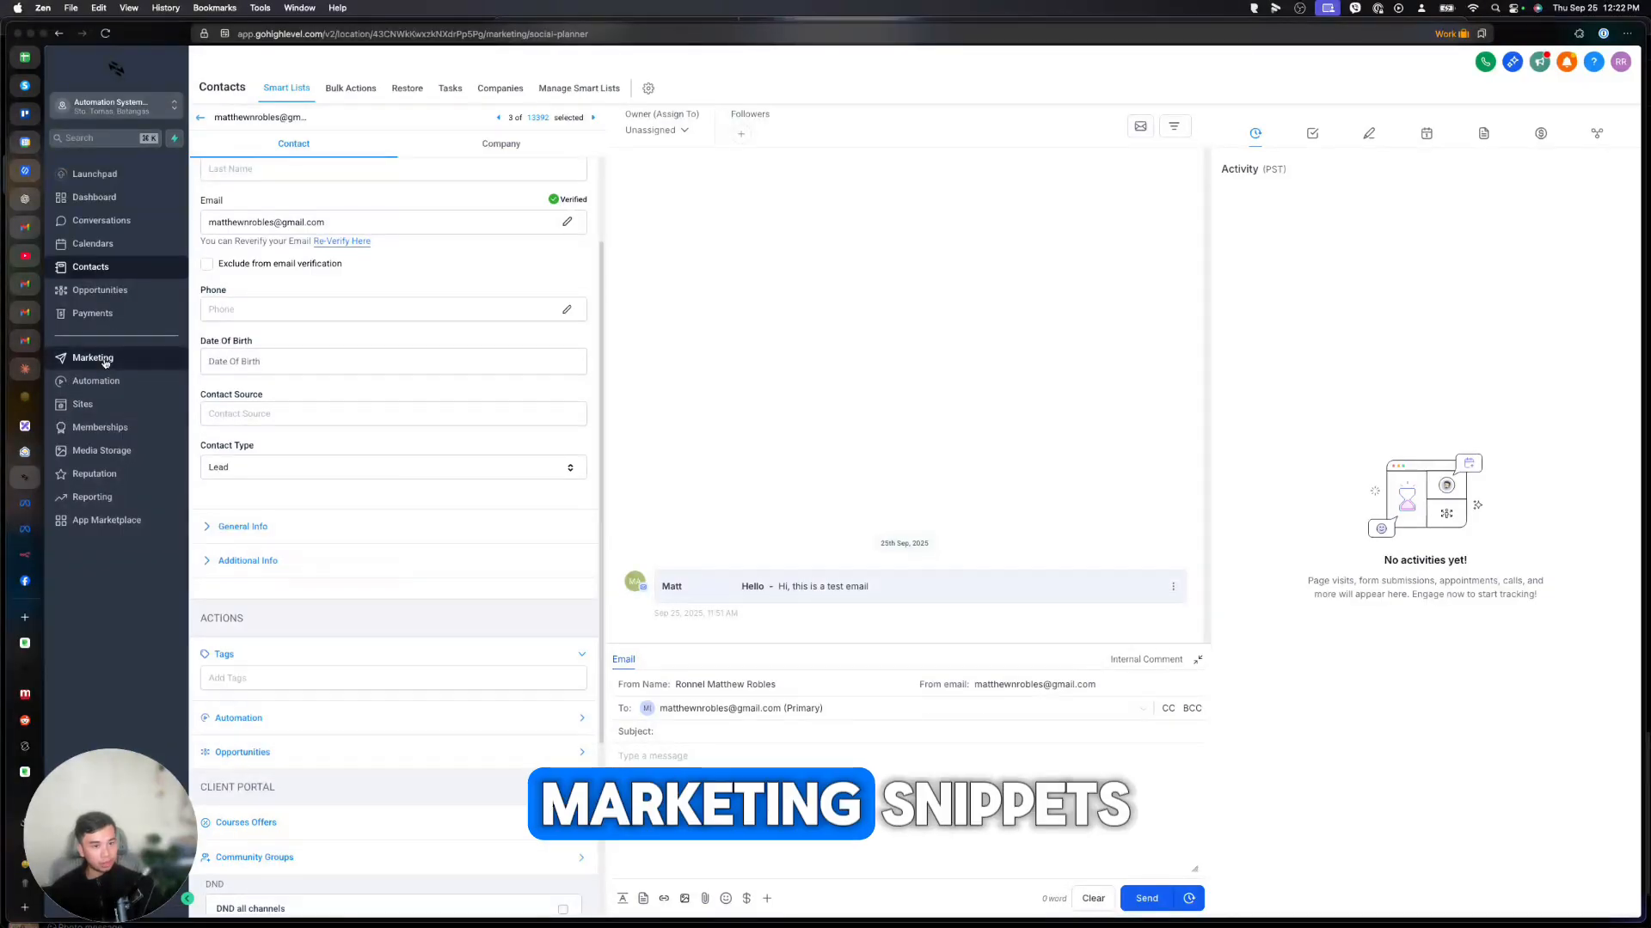
pyautogui.click(398, 90)
pyautogui.click(1282, 137)
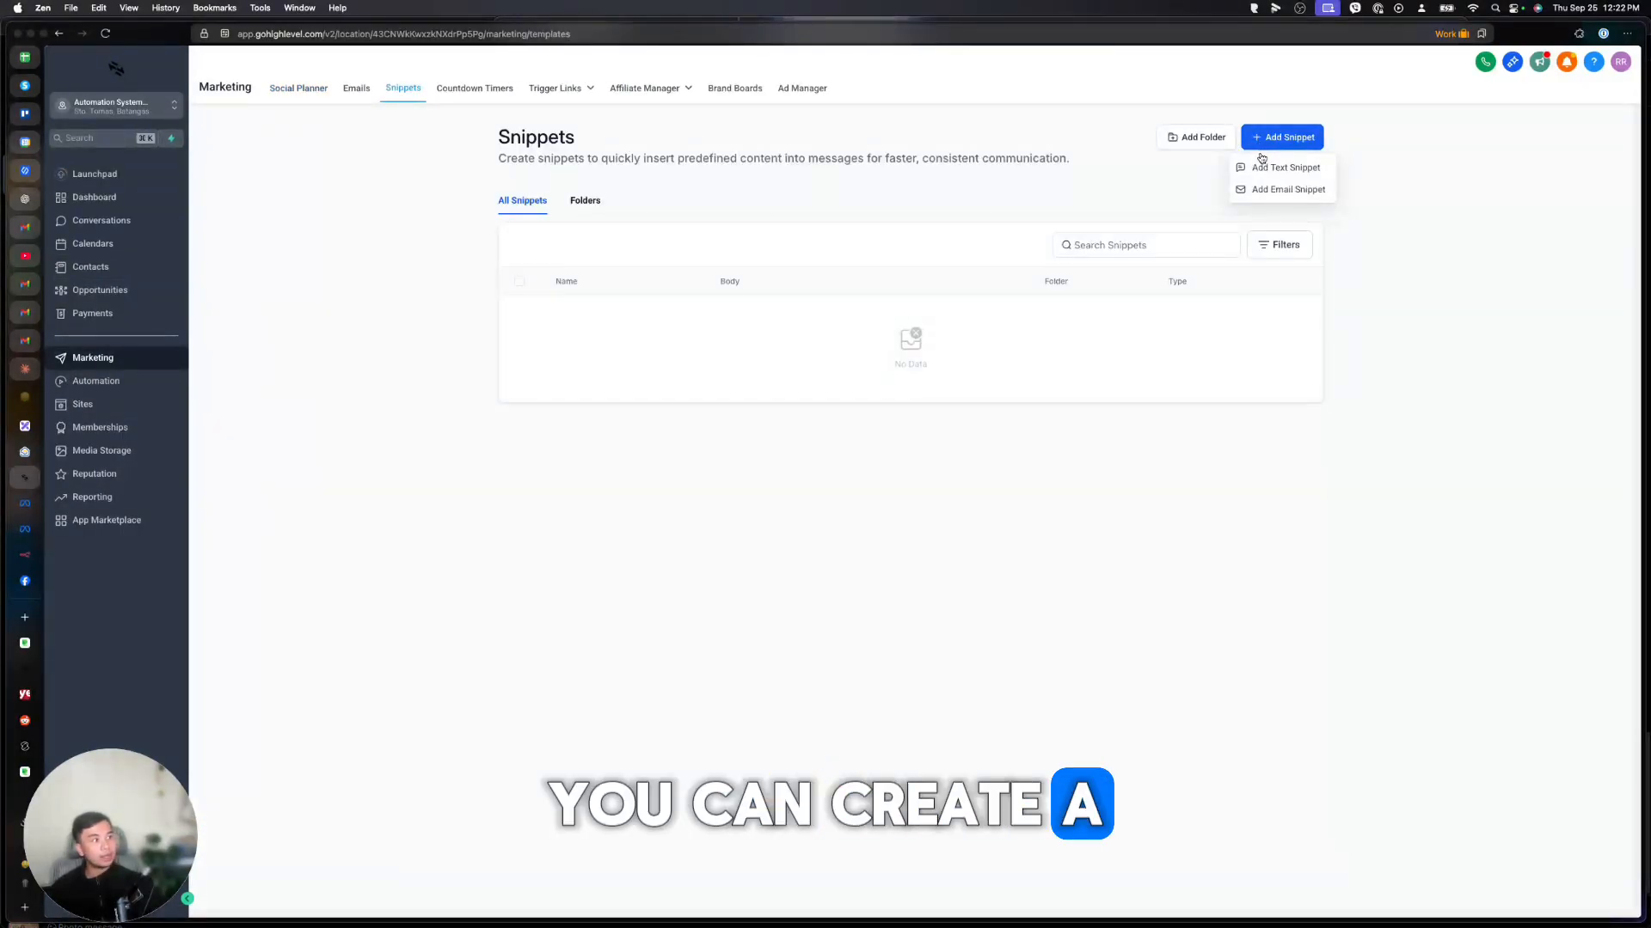
pyautogui.click(1265, 189)
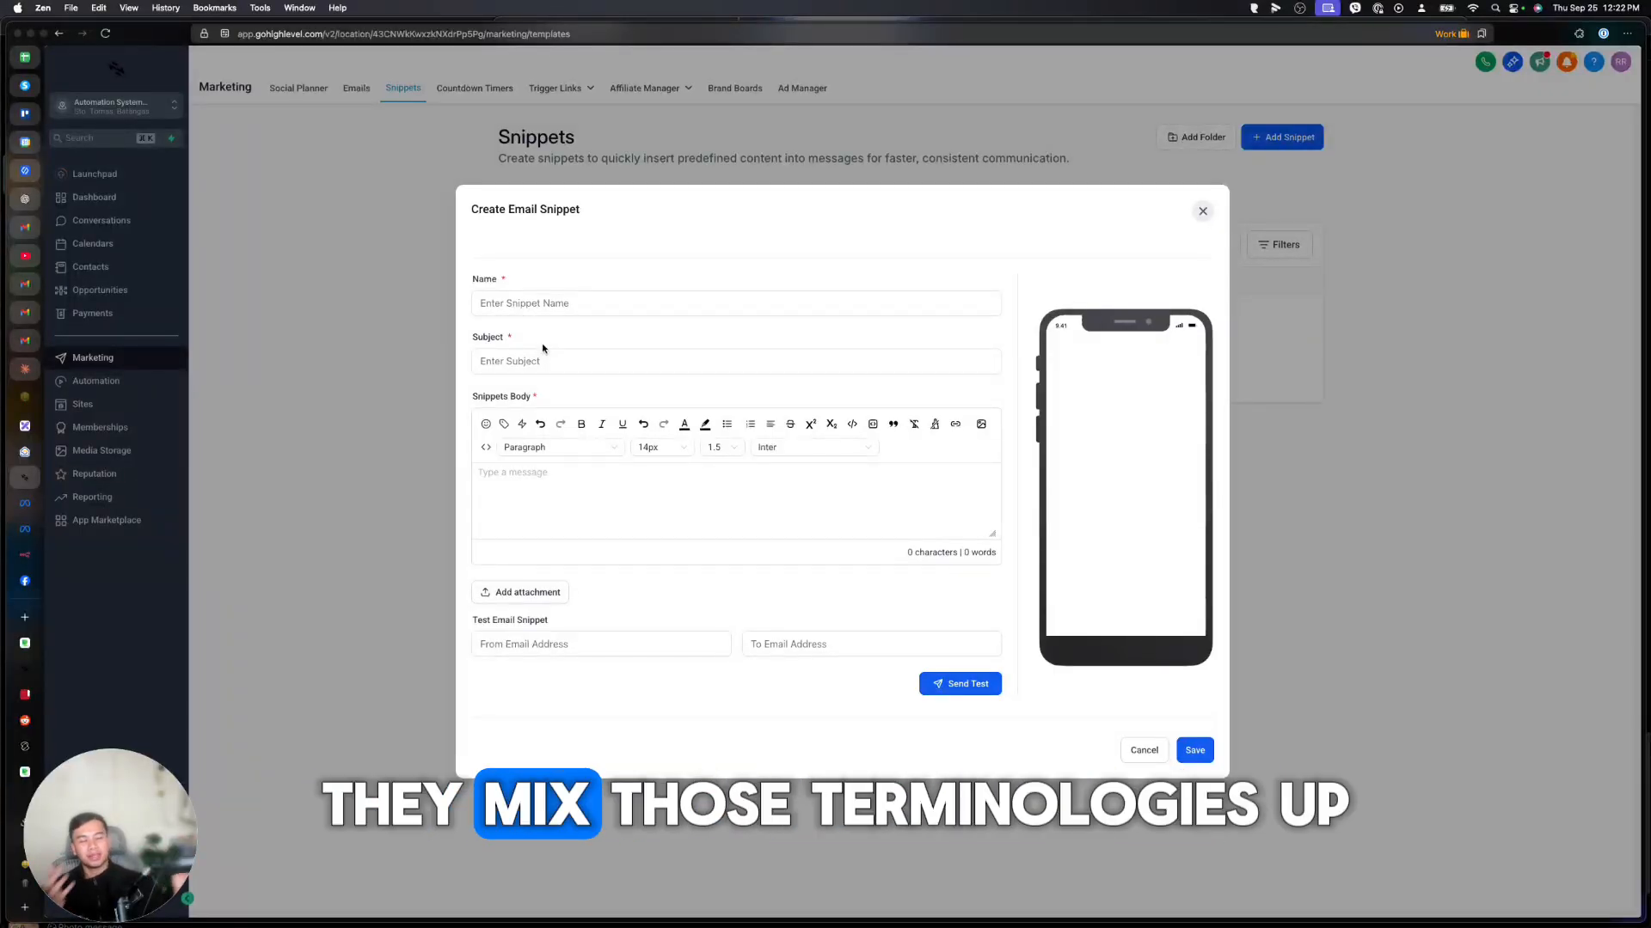
pyautogui.click(560, 305)
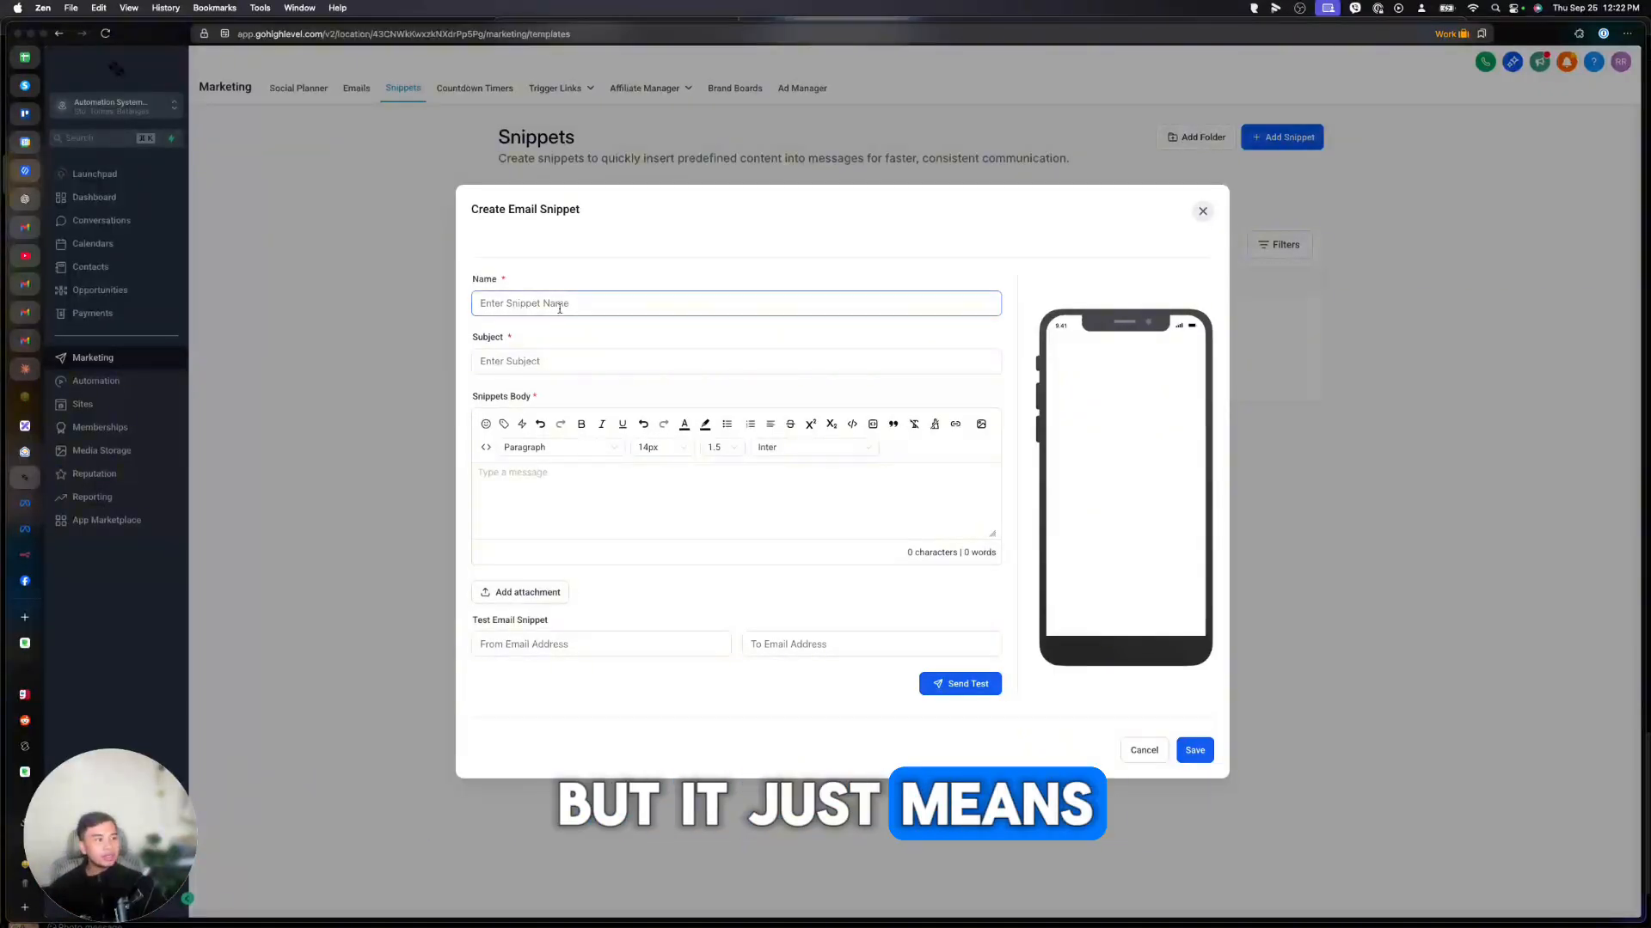
pyautogui.write('Email 1')
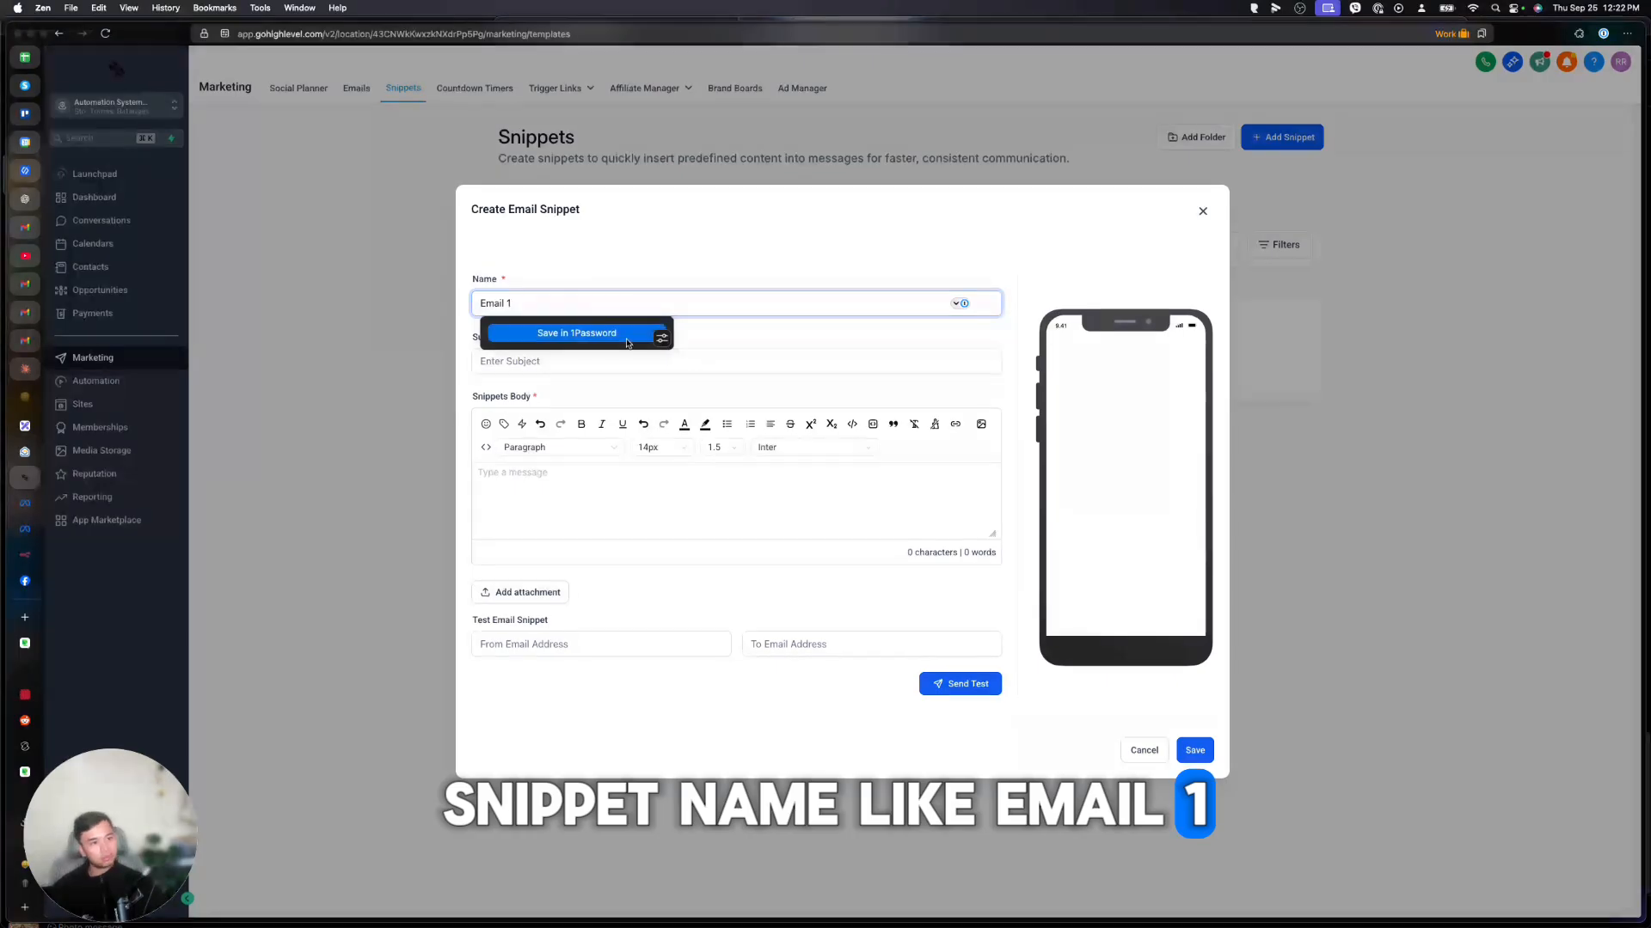
pyautogui.click(697, 361)
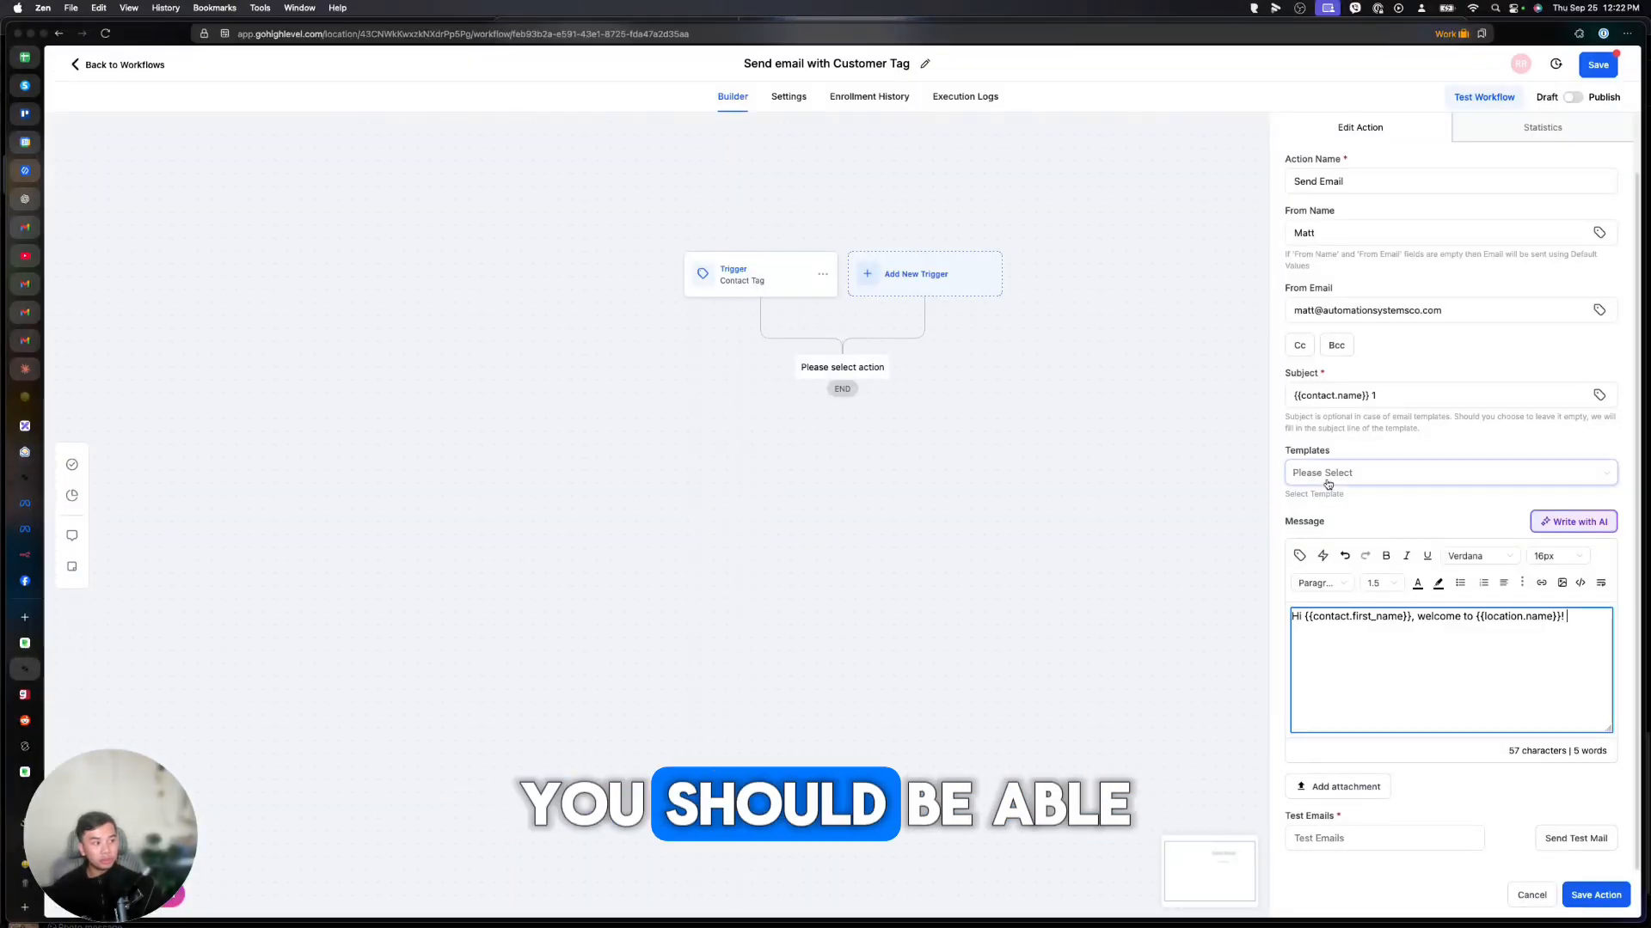
pyautogui.click(1328, 483)
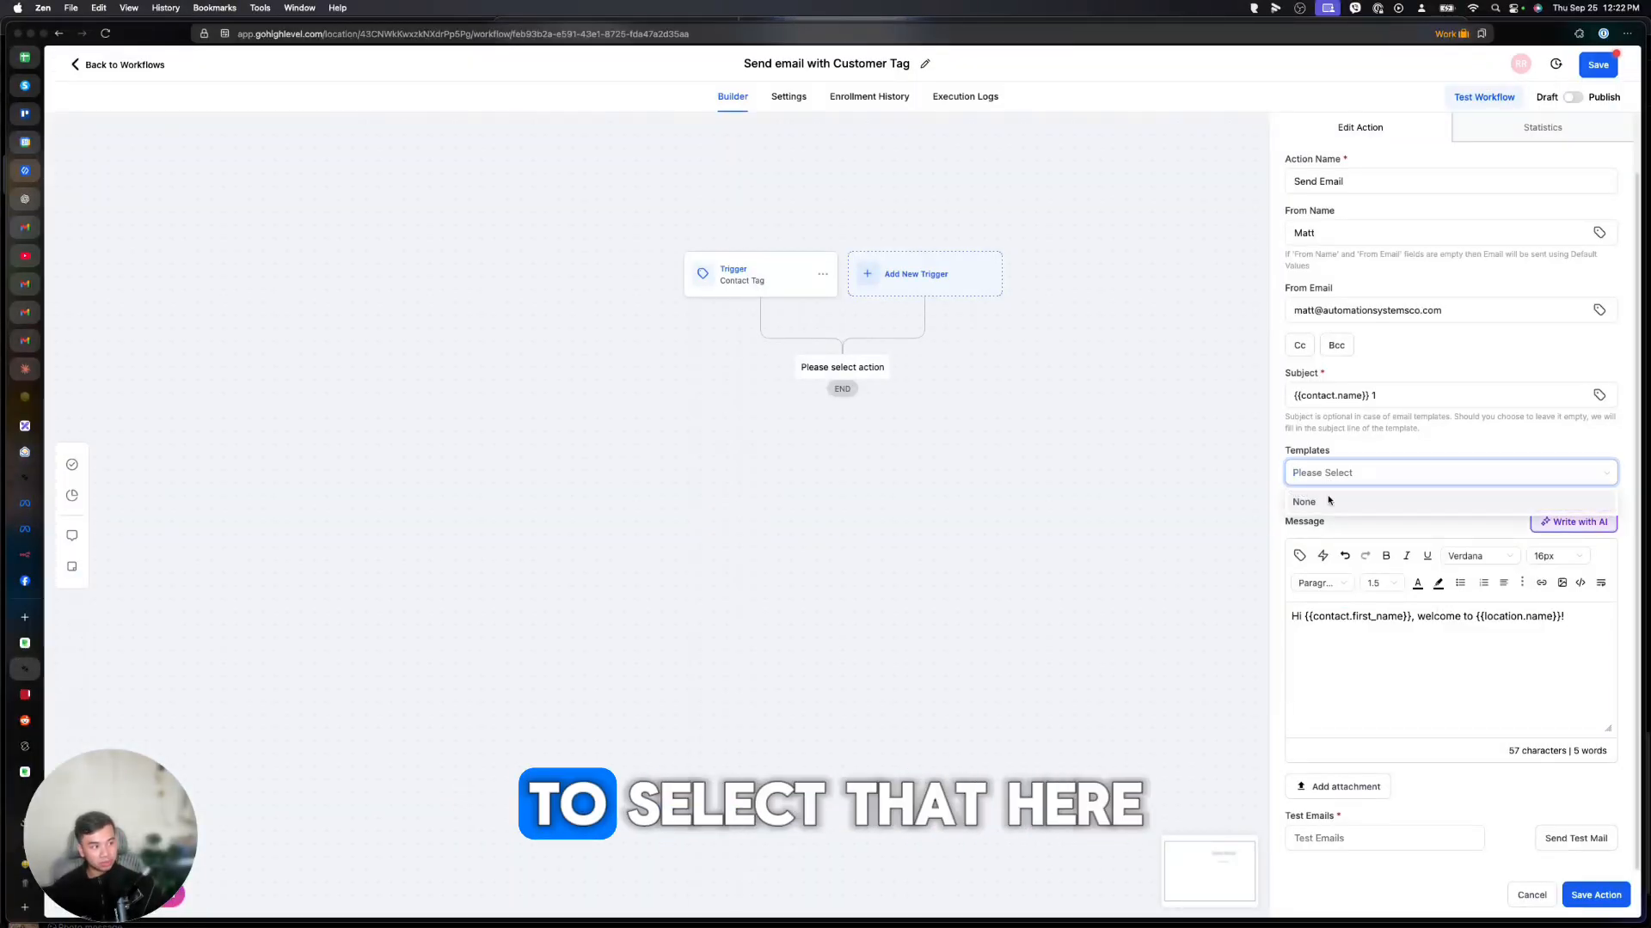
# Leave the template as None and add 'Ask any questions you like!' with a {{user.first_name}} sign-off.
pyautogui.click(1337, 450)
pyautogui.click(1593, 621)
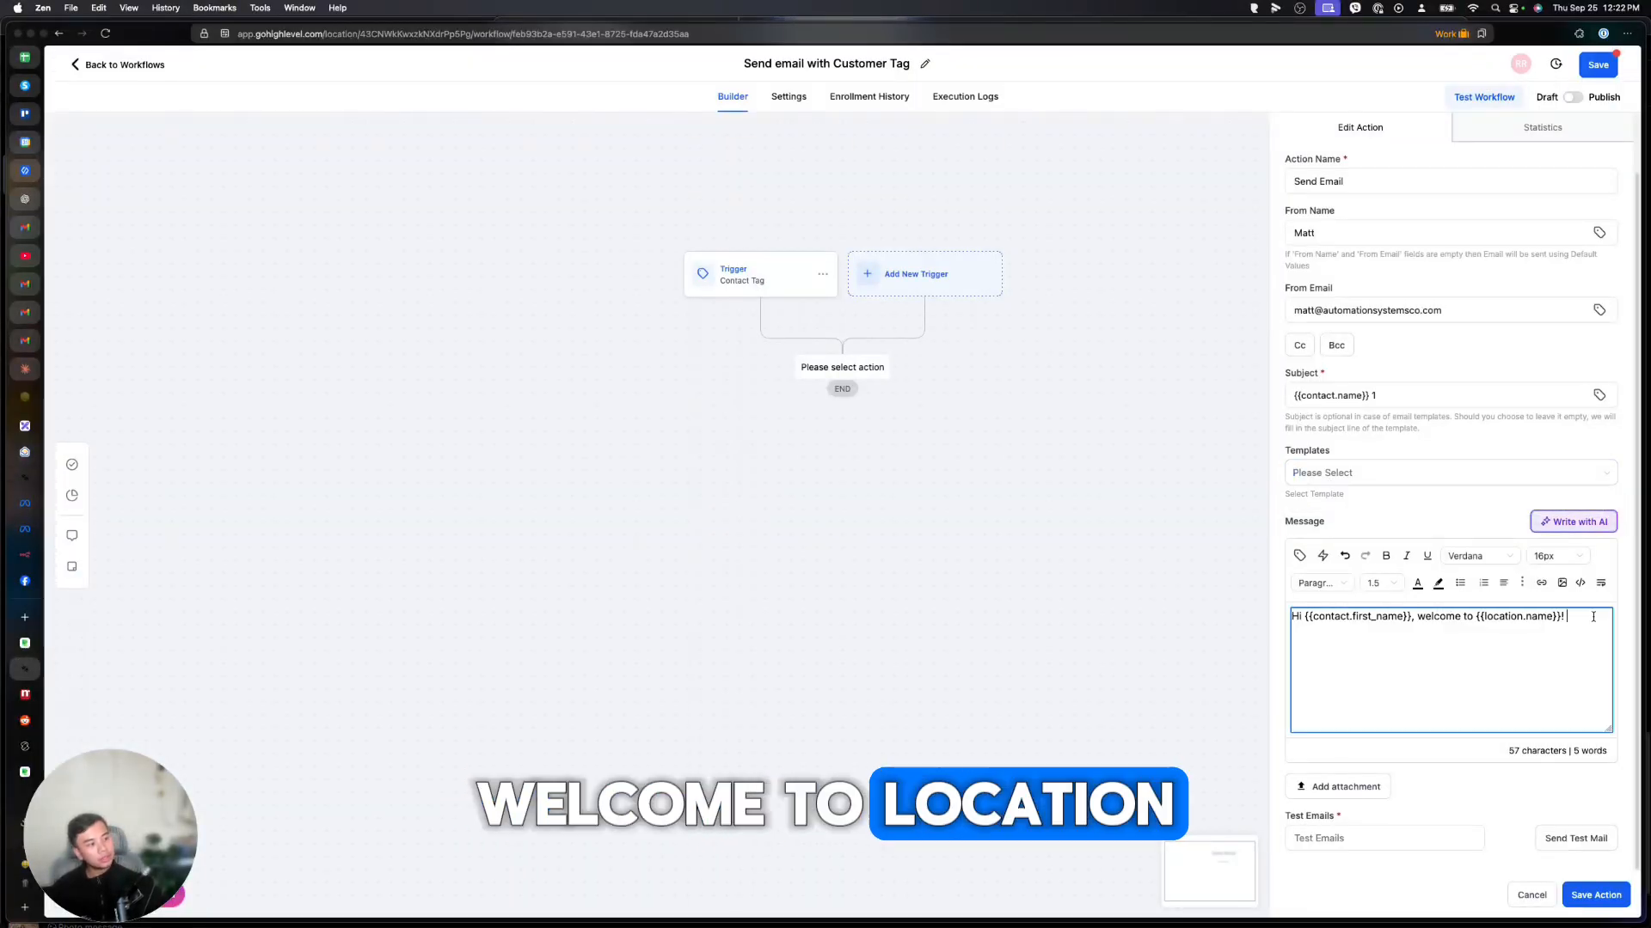
pyautogui.write('Ask any quesito')
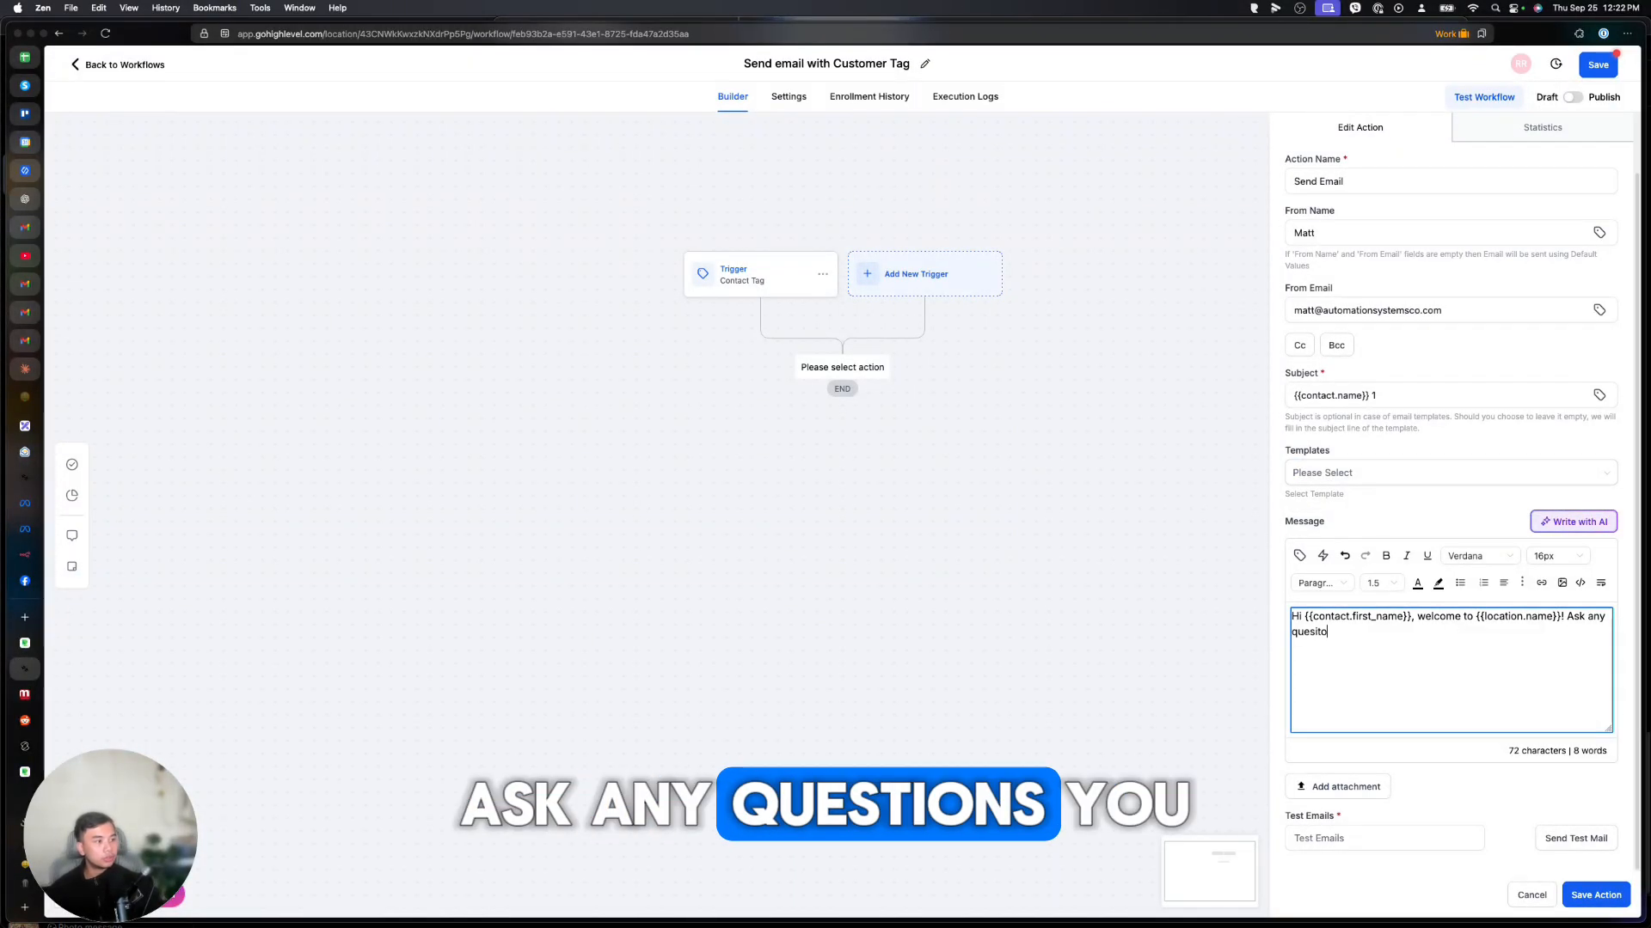
pyautogui.press('BackSpace')
pyautogui.press('BackSpace')
pyautogui.press('BackSpace')
pyautogui.write('tions you liek')
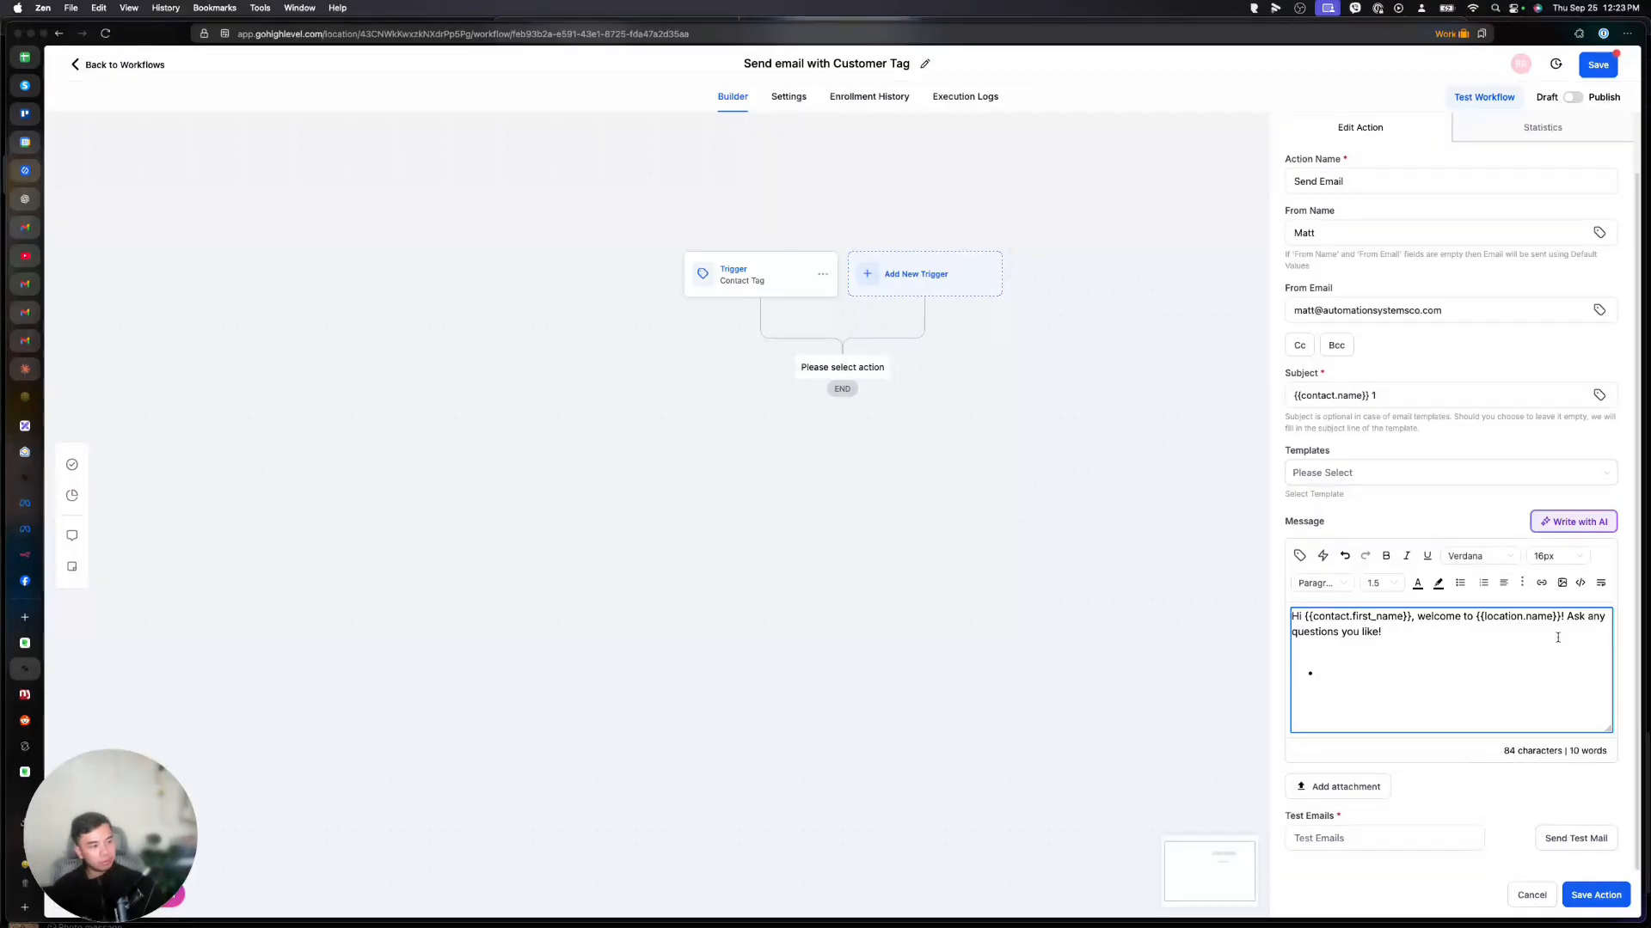
pyautogui.click(1299, 556)
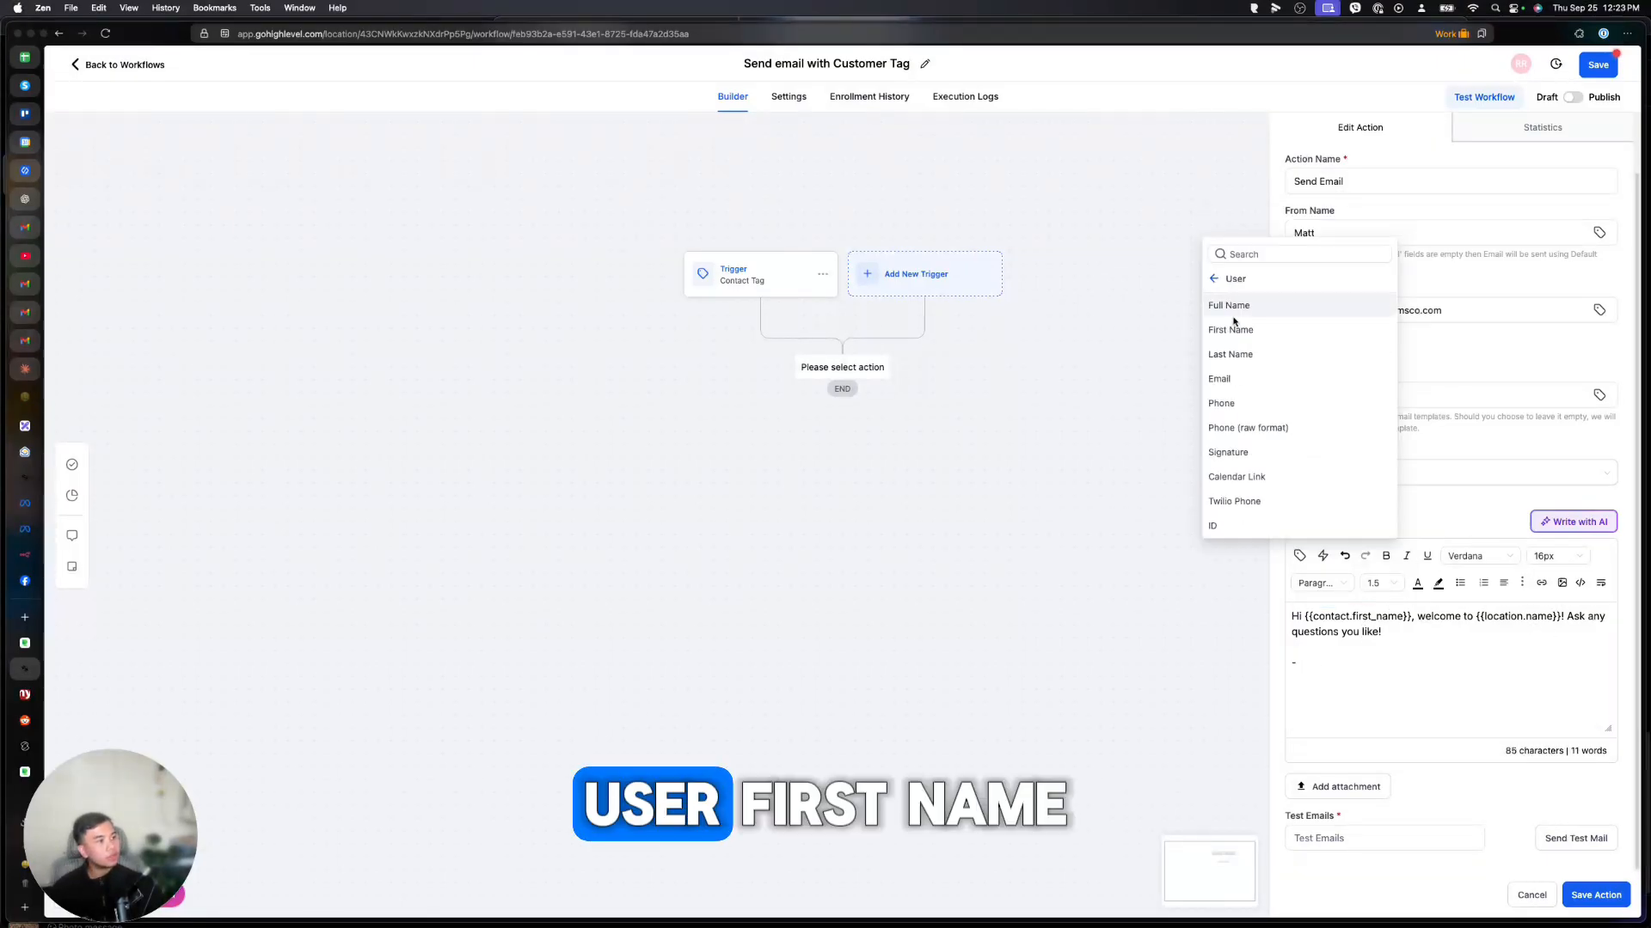
pyautogui.click(1235, 325)
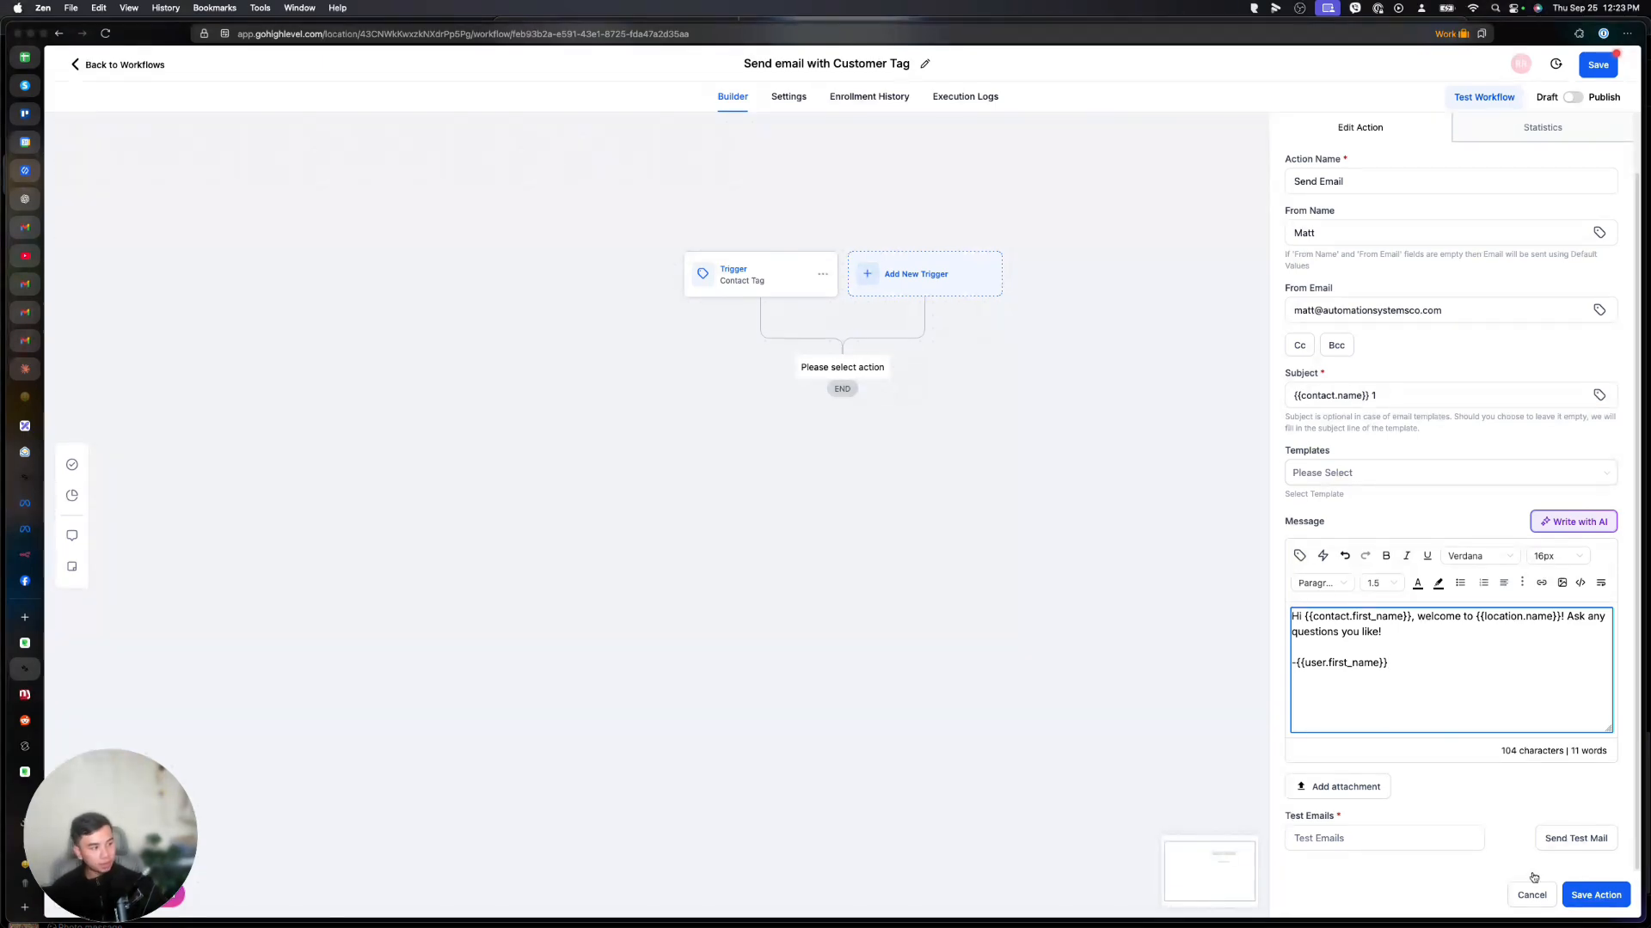
# Send a test copy of the email to the Gmail test address and check Gmail.
pyautogui.click(1406, 839)
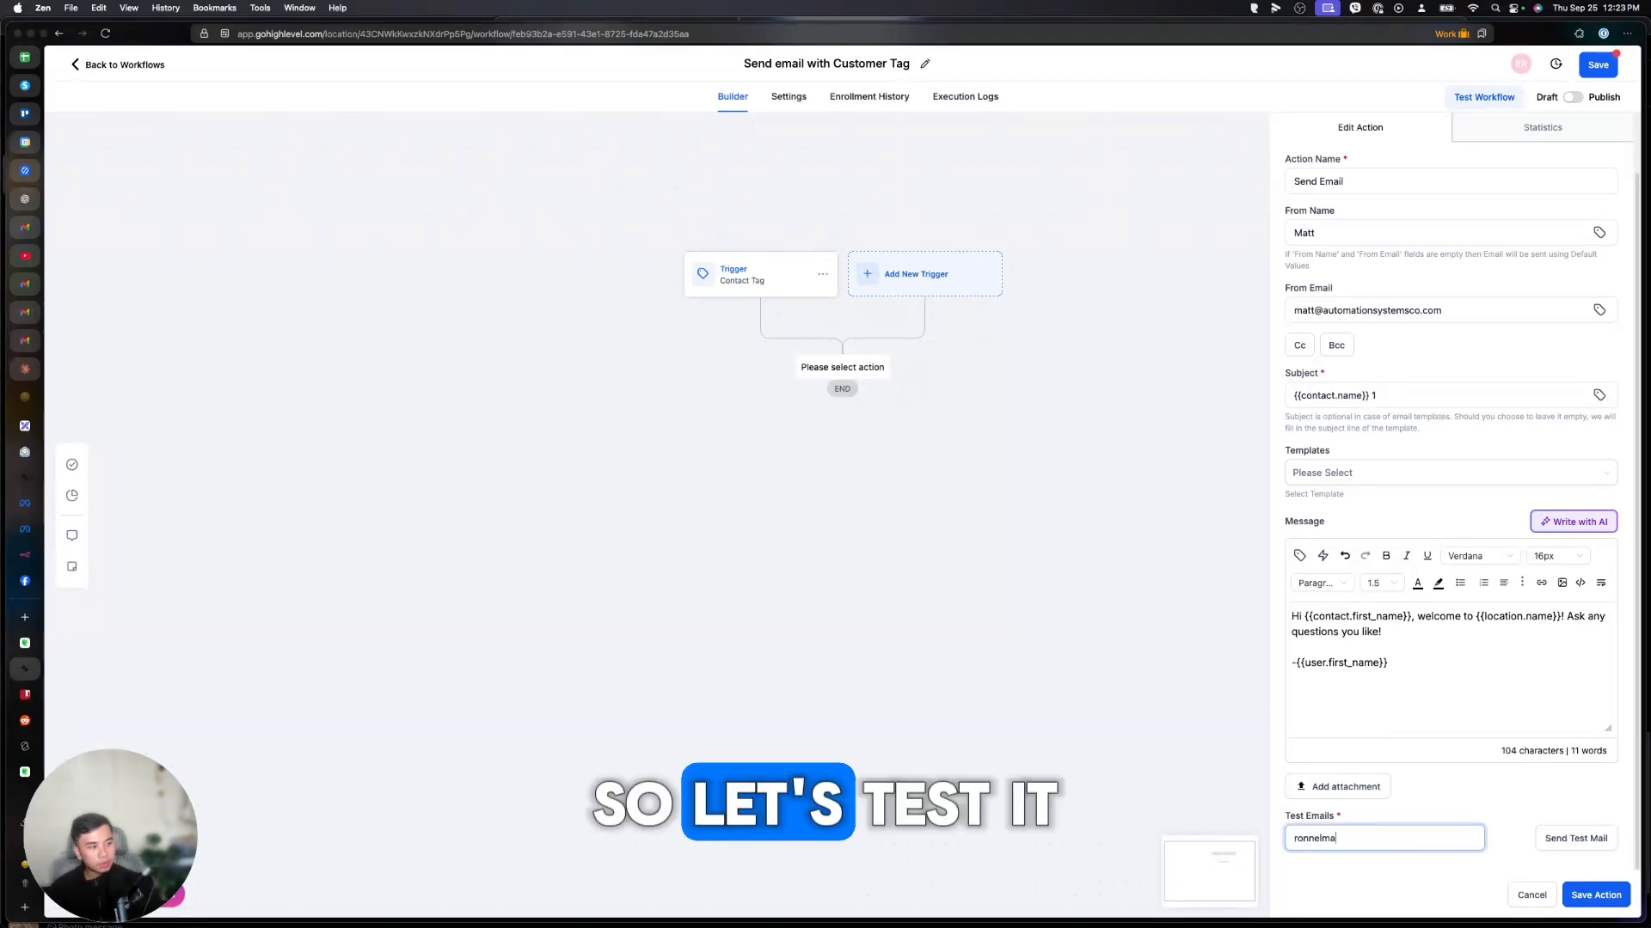
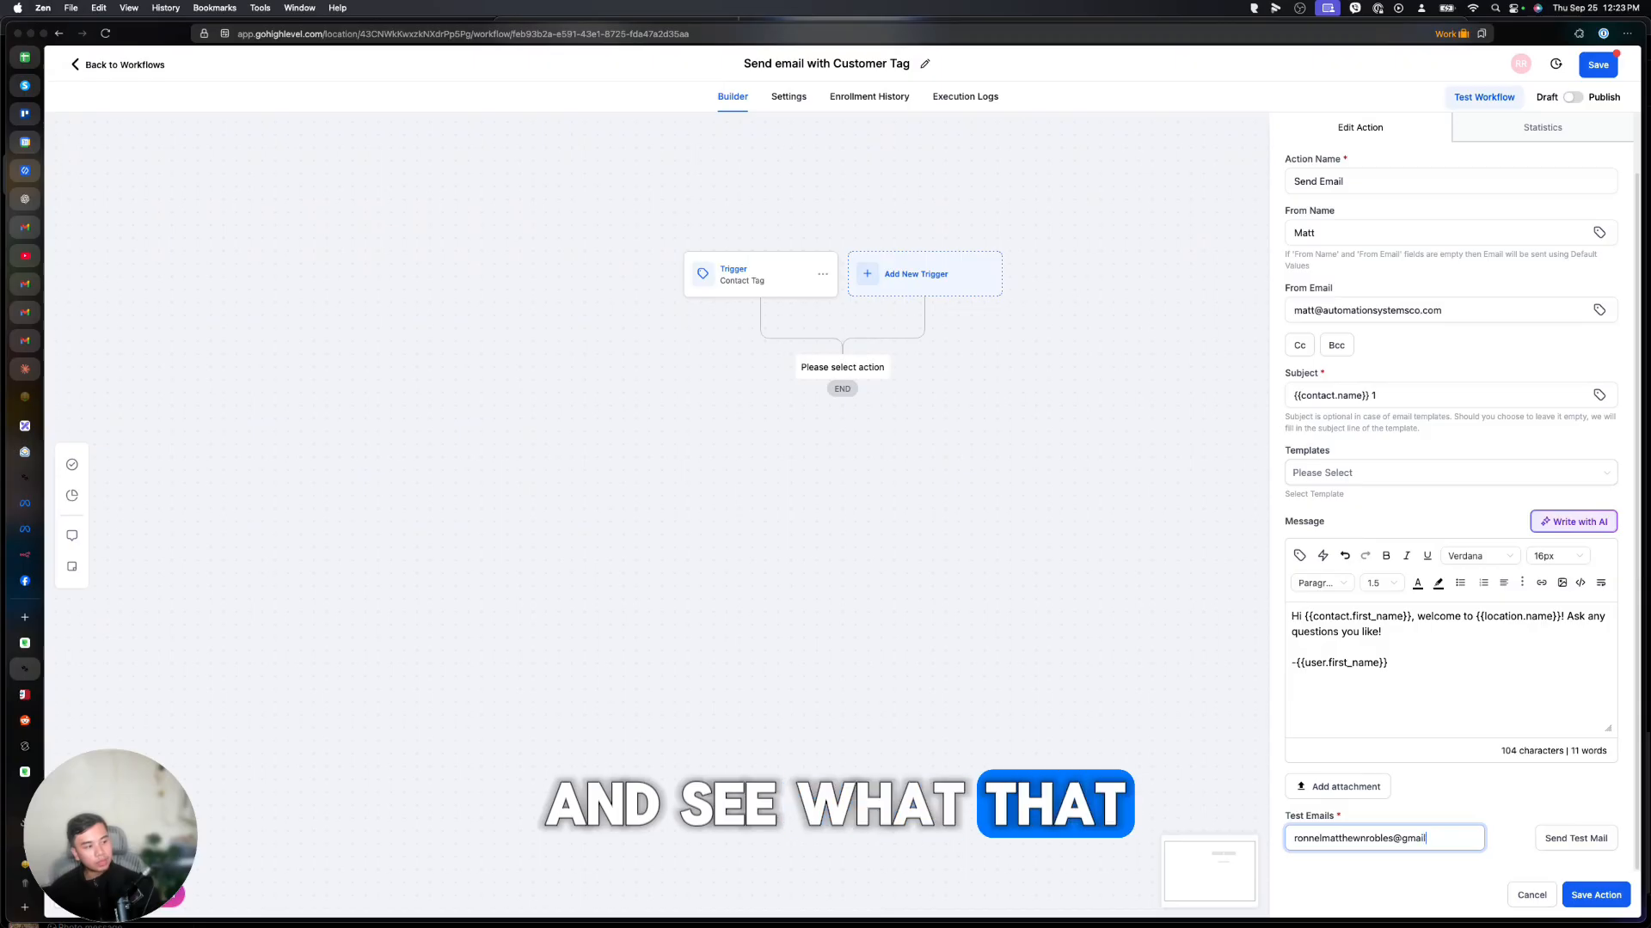
pyautogui.click(1577, 839)
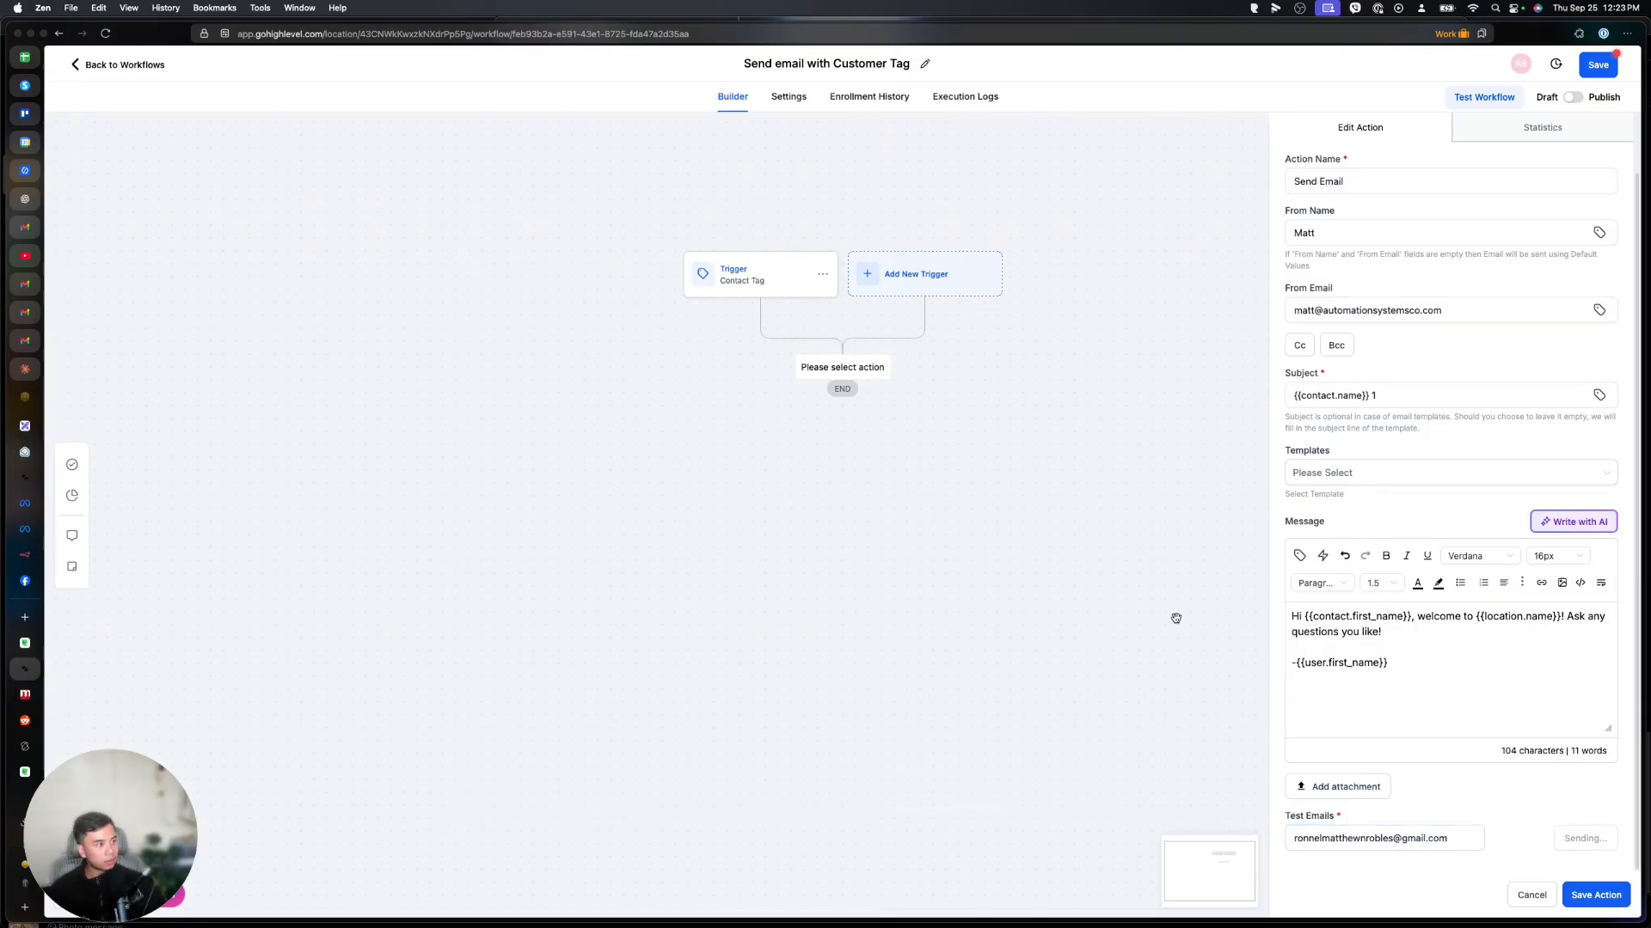
pyautogui.click(25, 342)
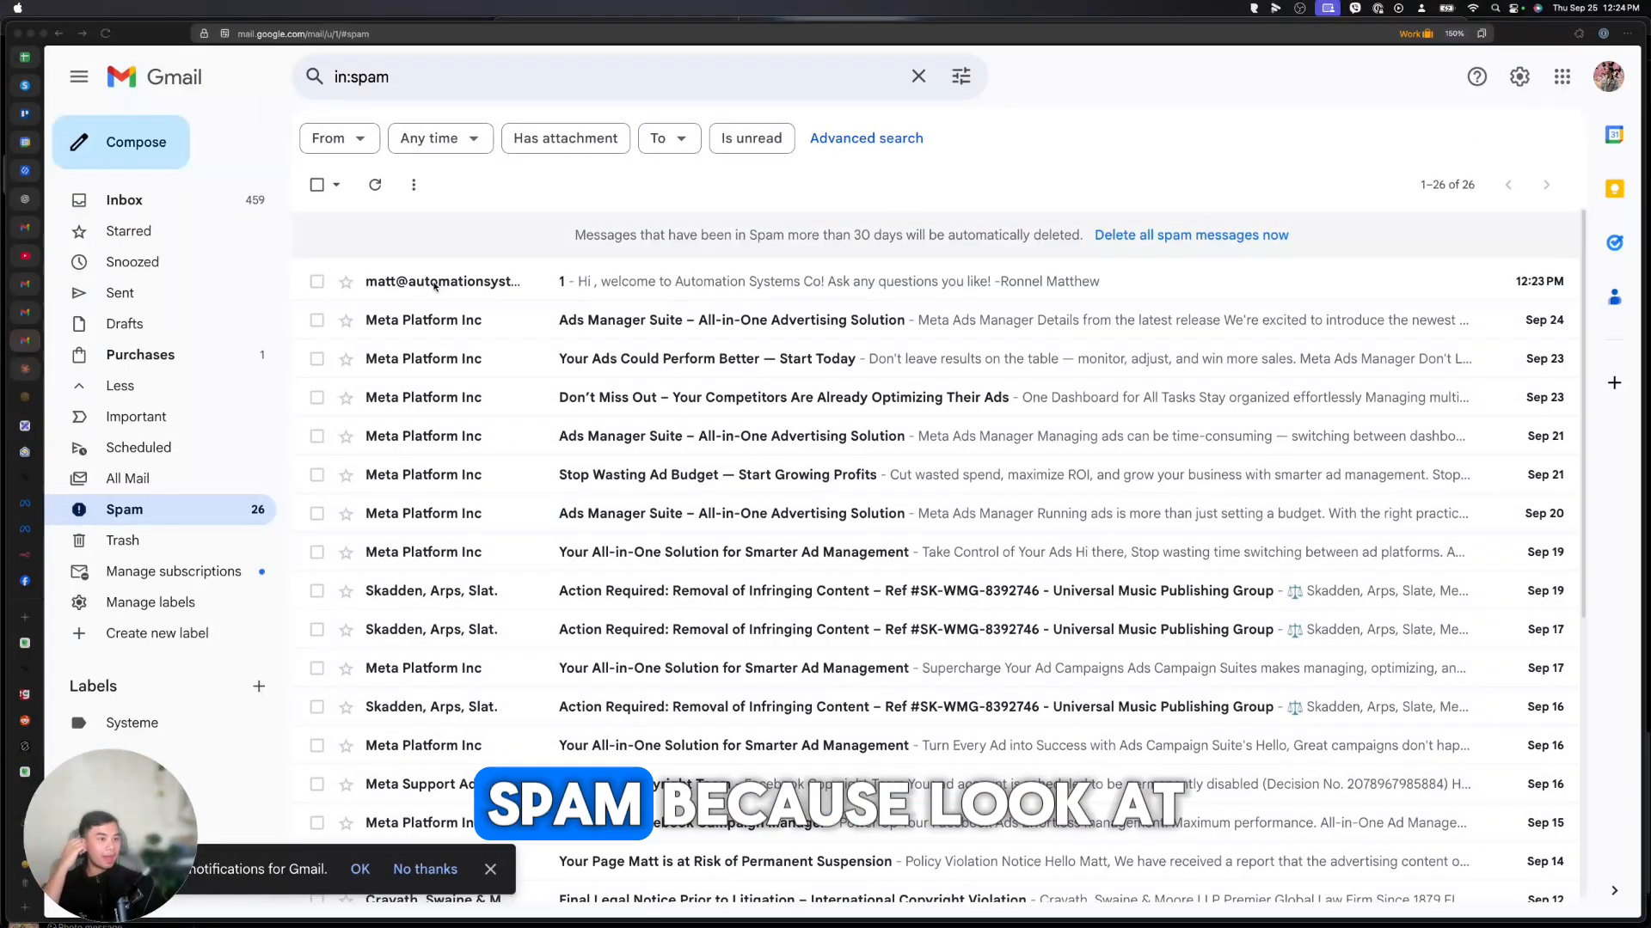
pyautogui.click(435, 281)
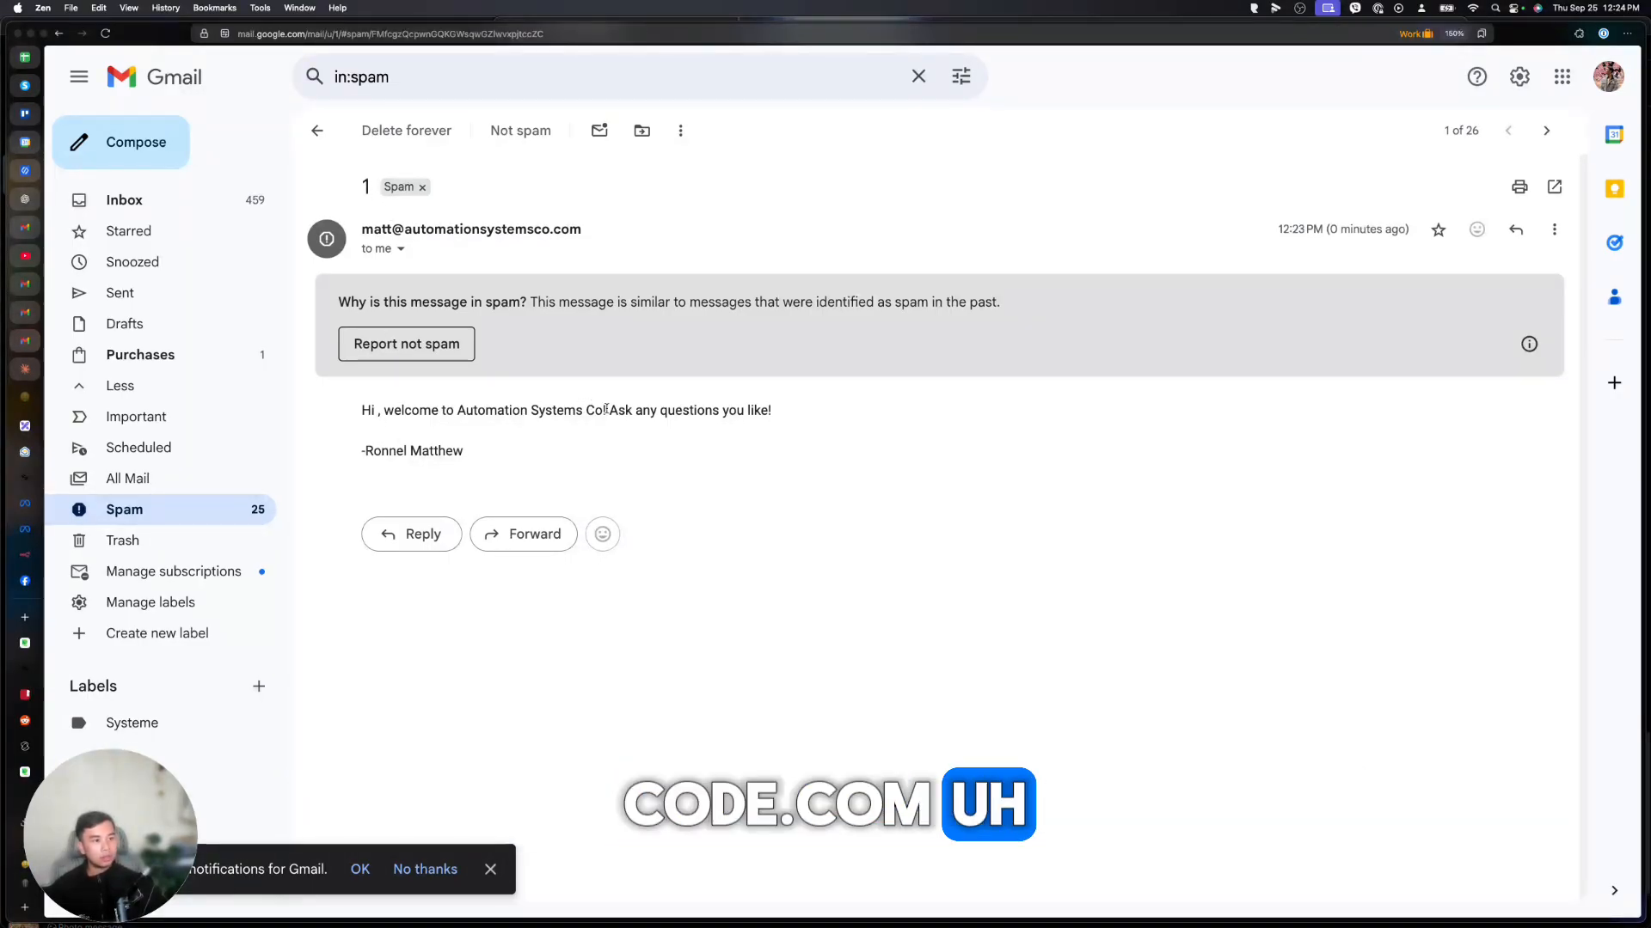
pyautogui.moveTo(464, 450)
pyautogui.mouseDown()
pyautogui.moveTo(361, 449)
pyautogui.moveTo(361, 225)
pyautogui.mouseUp()
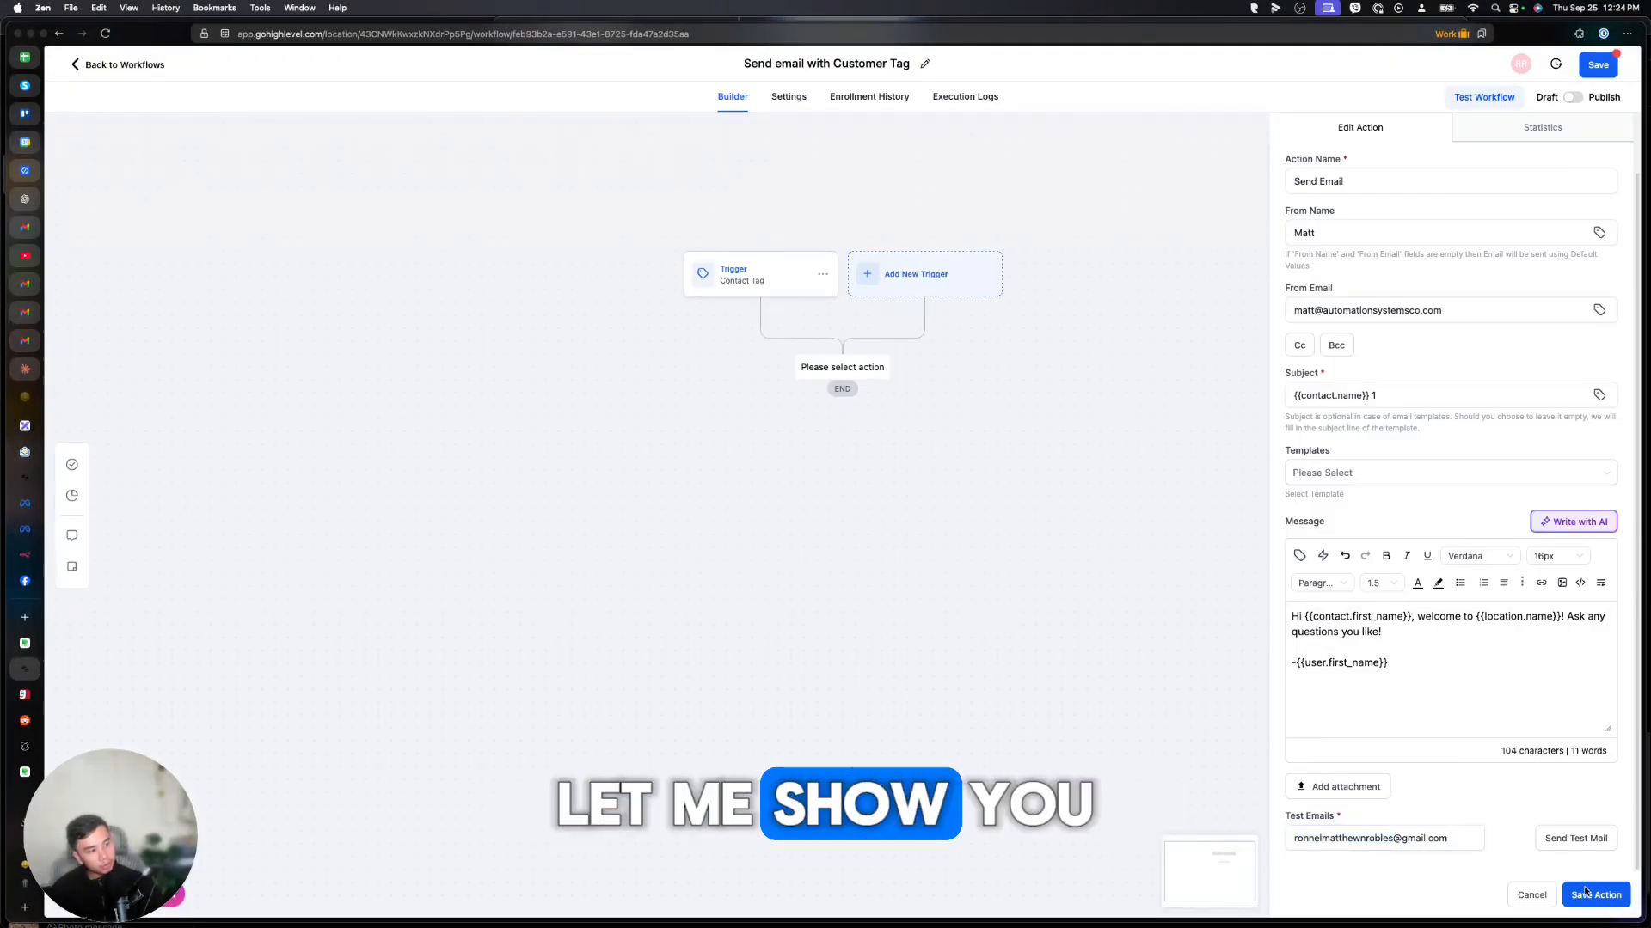
# Save the Send Email step, switch the workflow from Draft to Publish, and save it.
pyautogui.click(1587, 890)
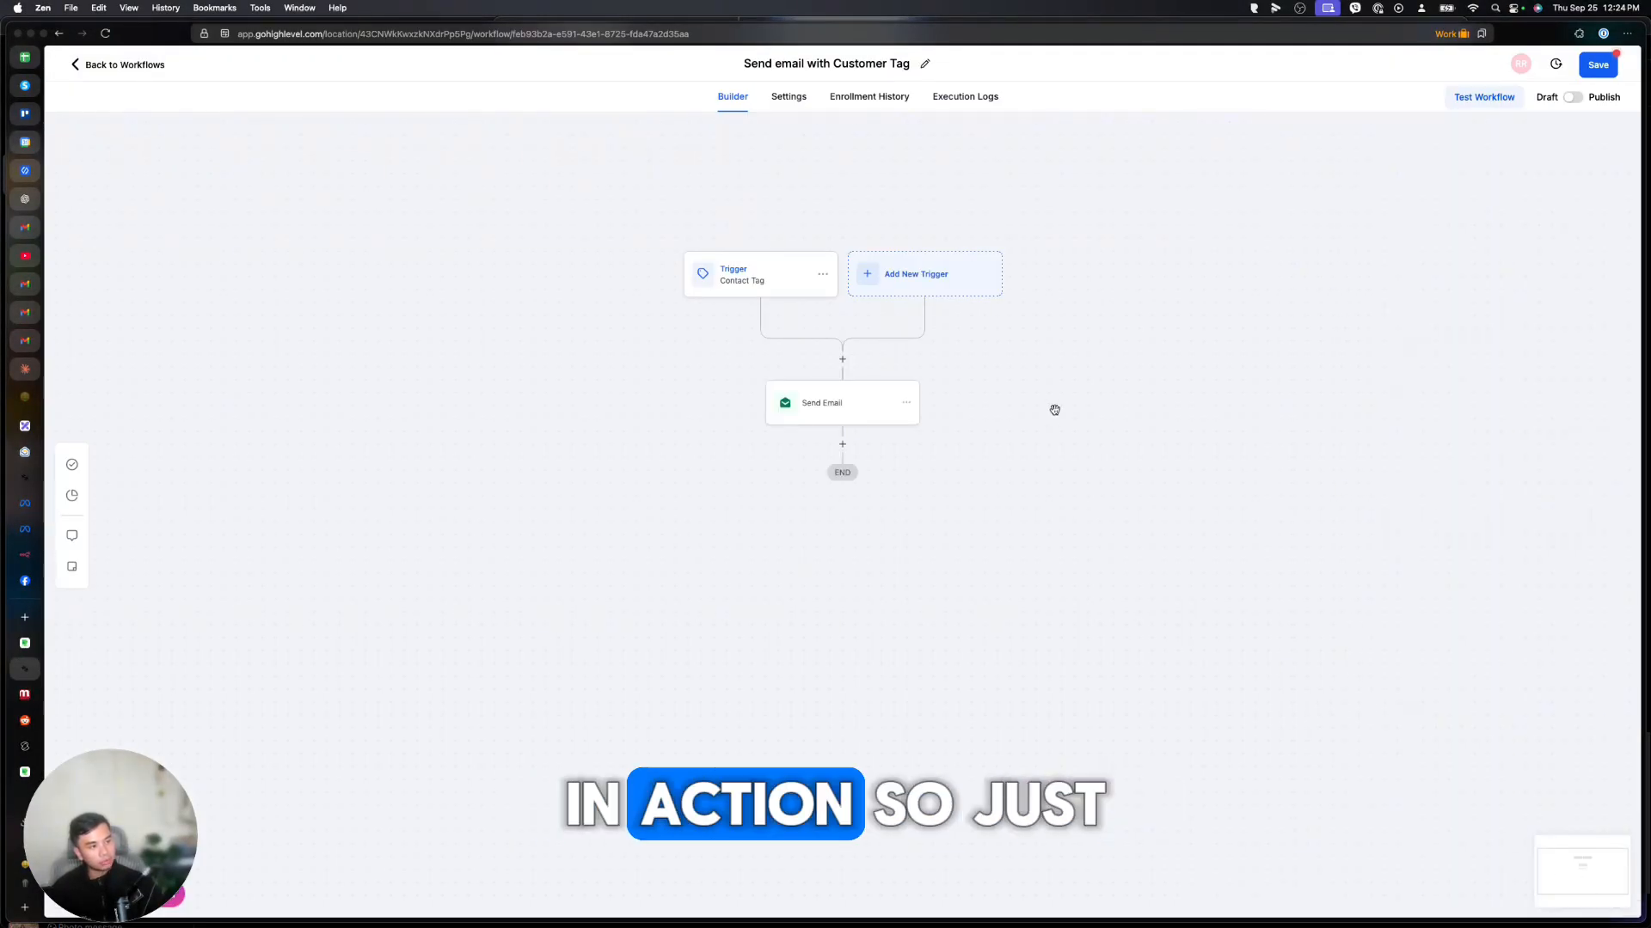
pyautogui.click(1612, 66)
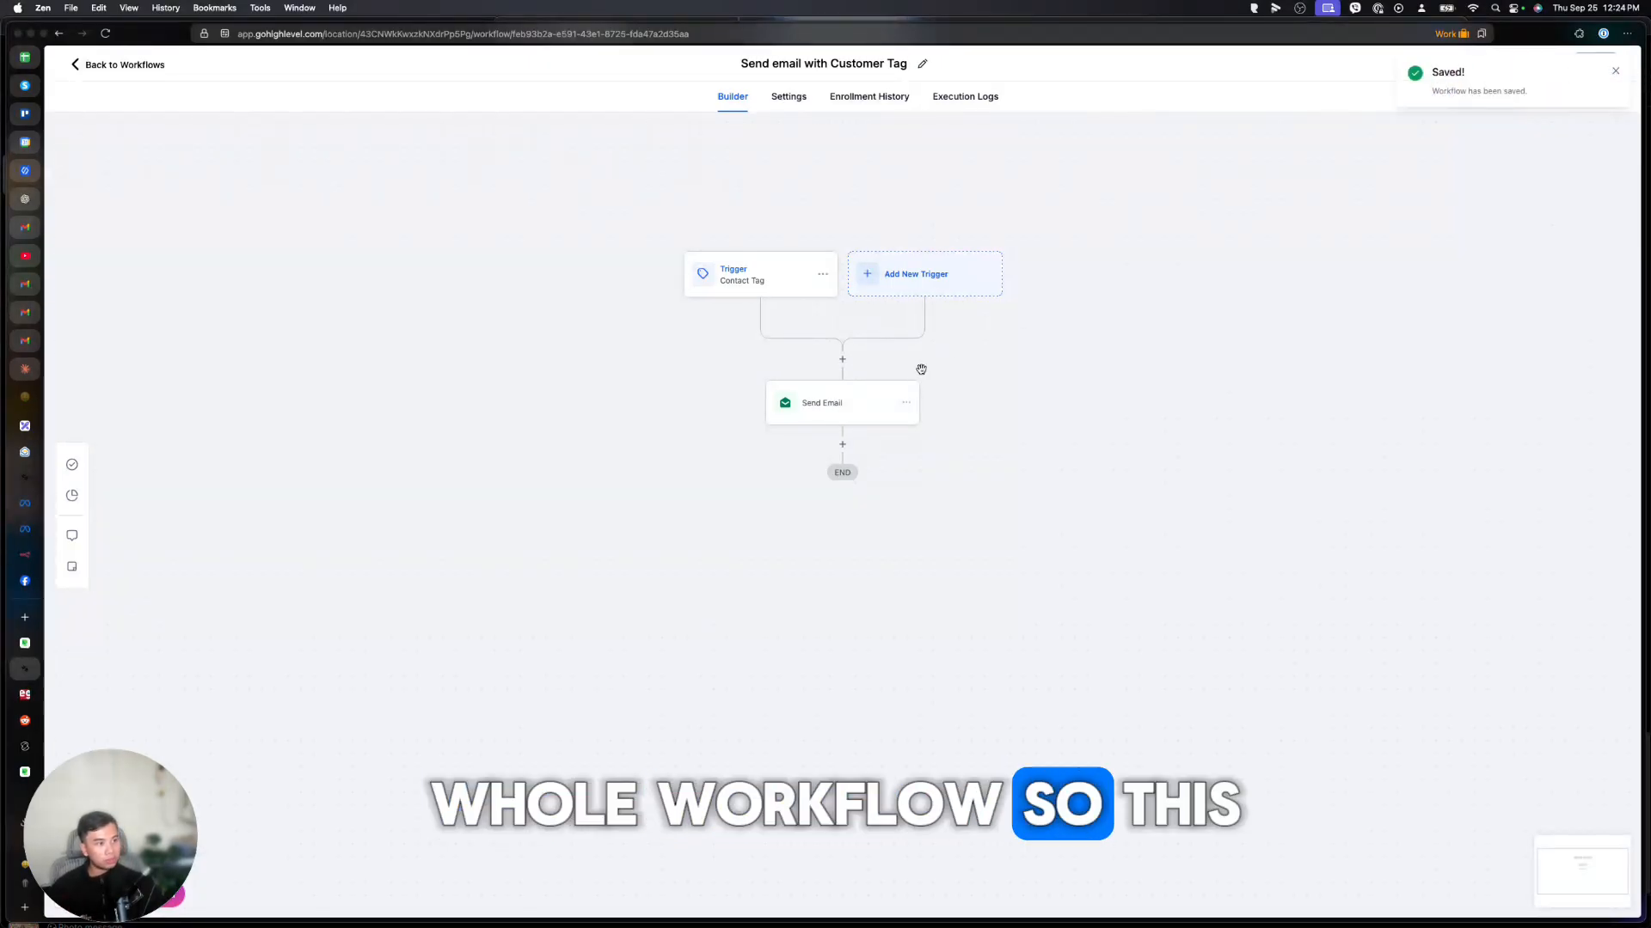
pyautogui.click(852, 418)
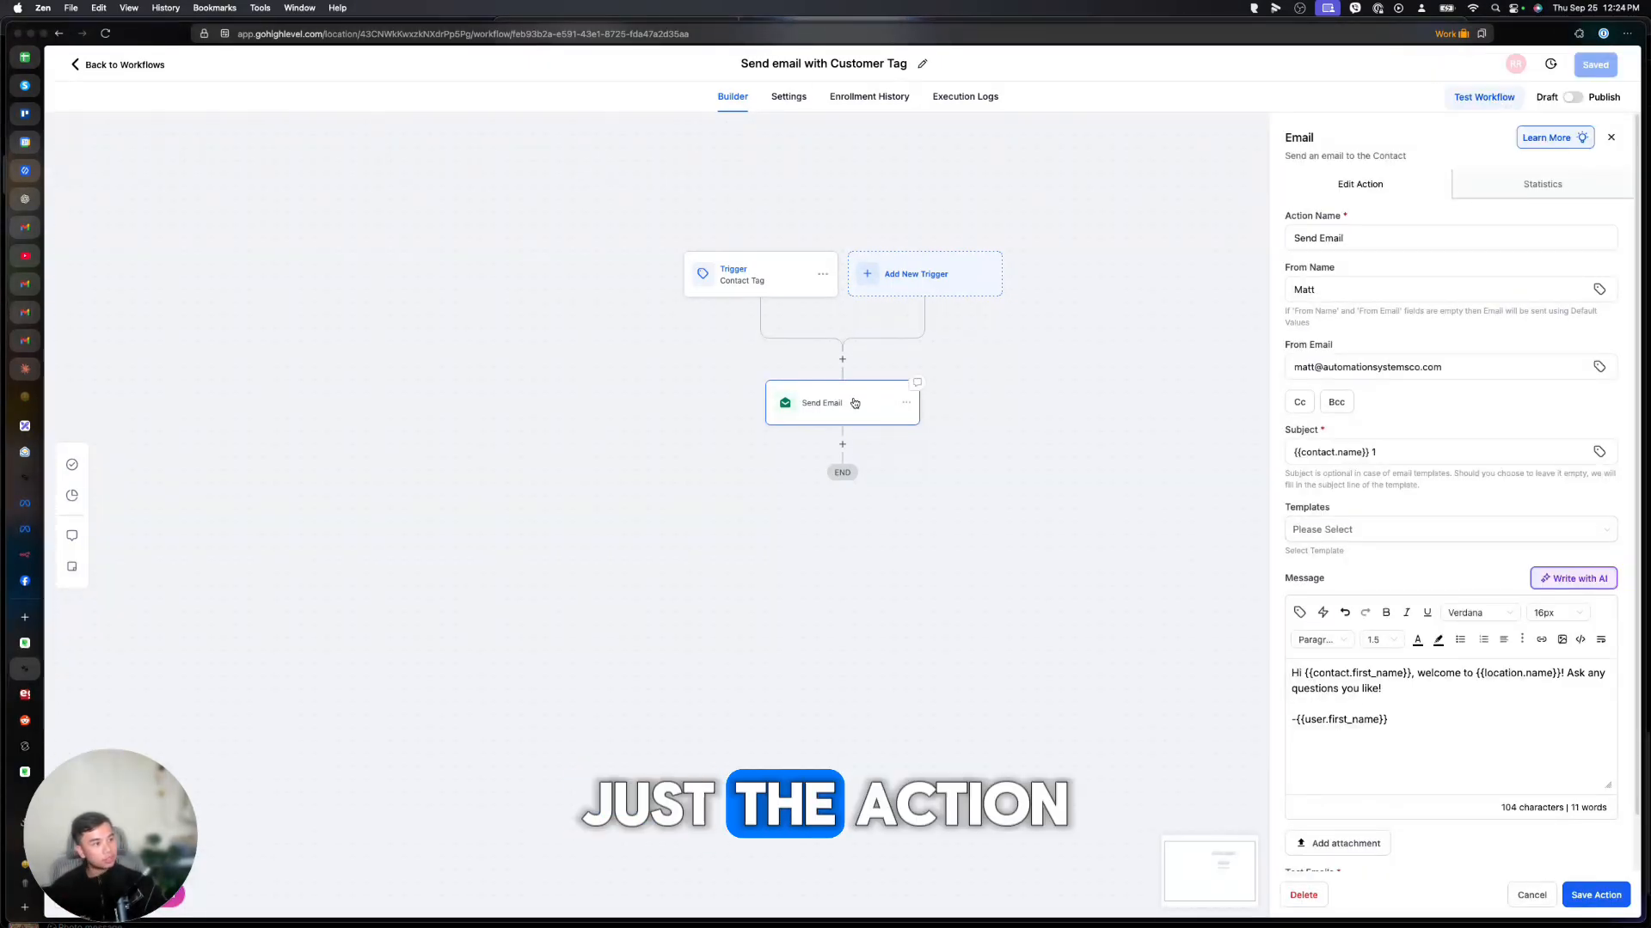
pyautogui.click(1053, 336)
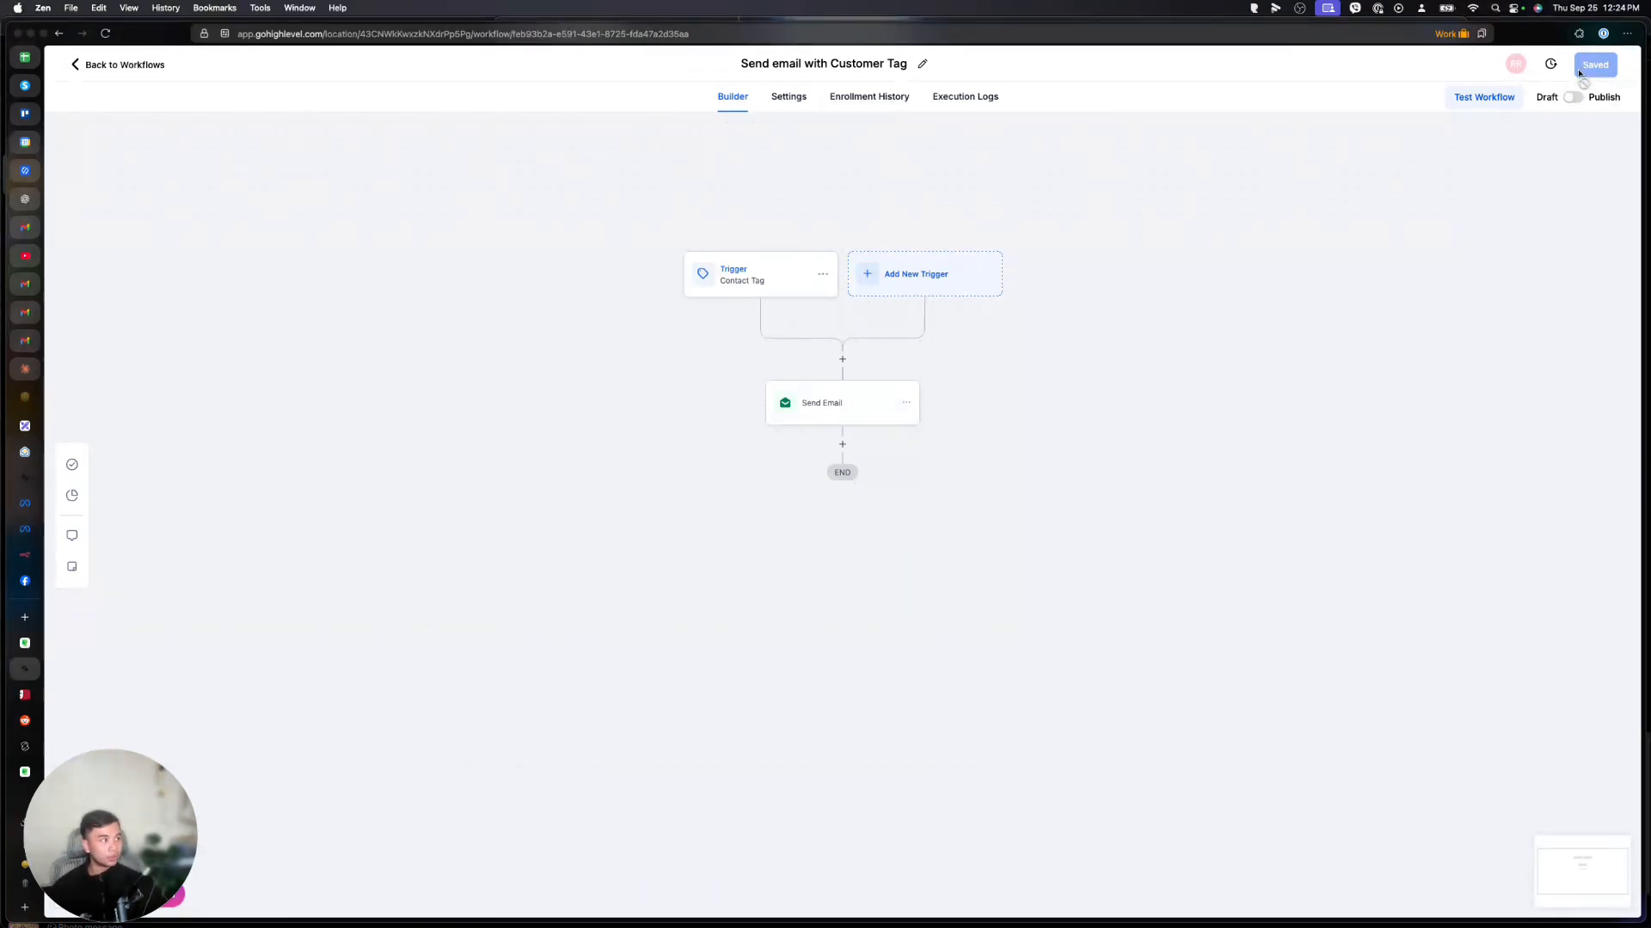
pyautogui.click(1573, 98)
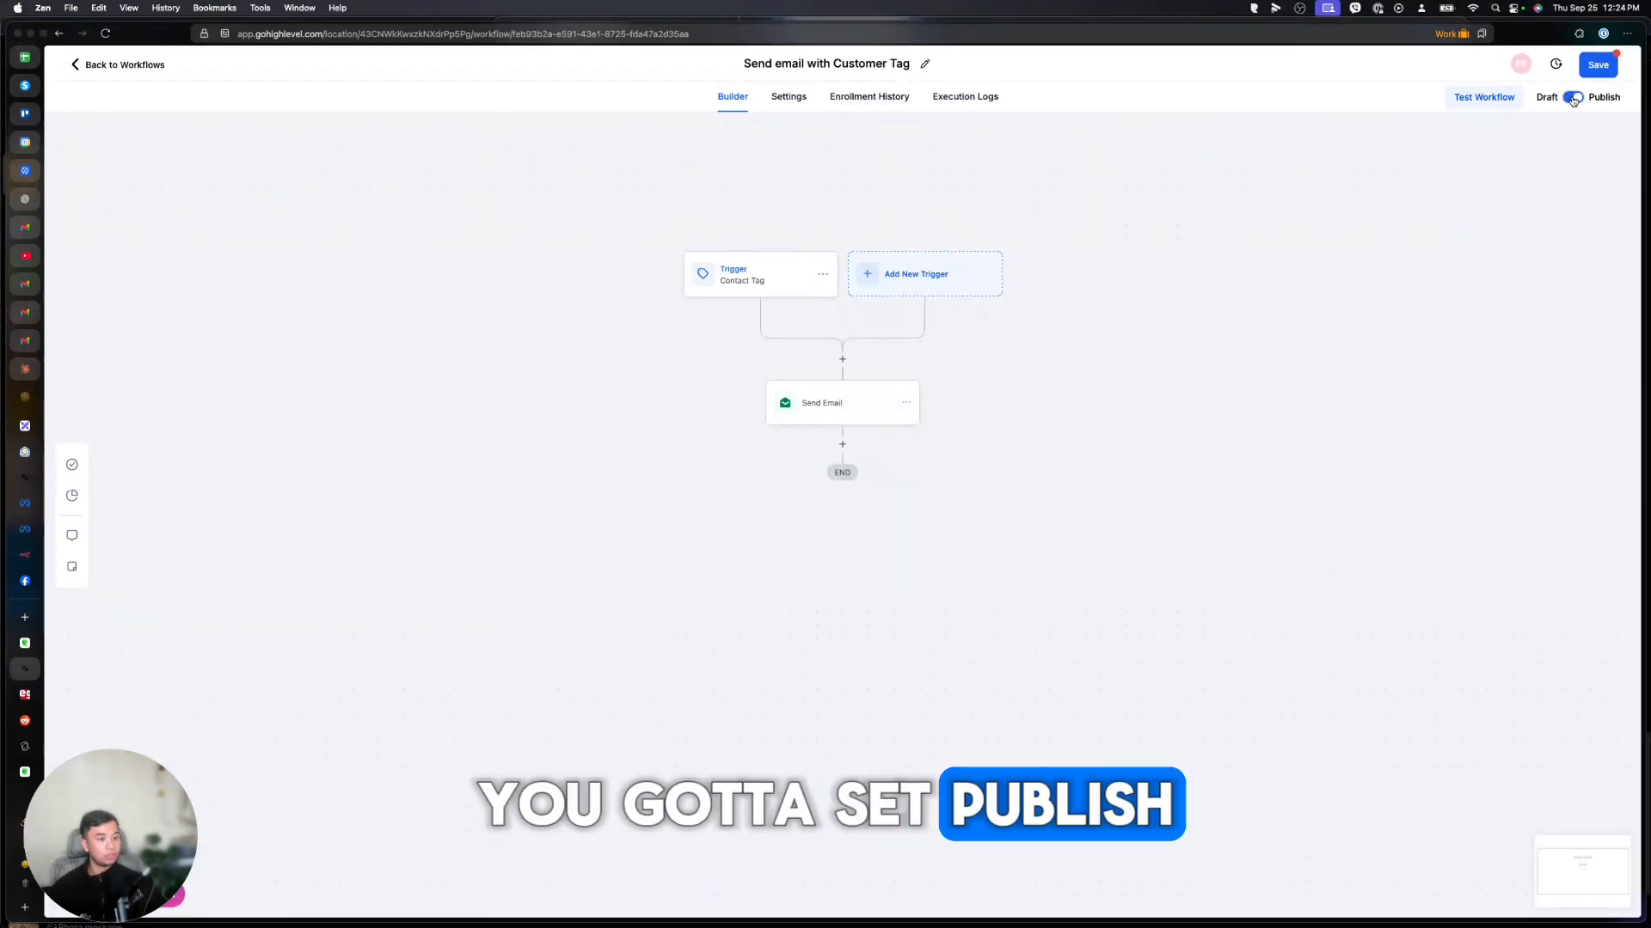
pyautogui.click(1599, 66)
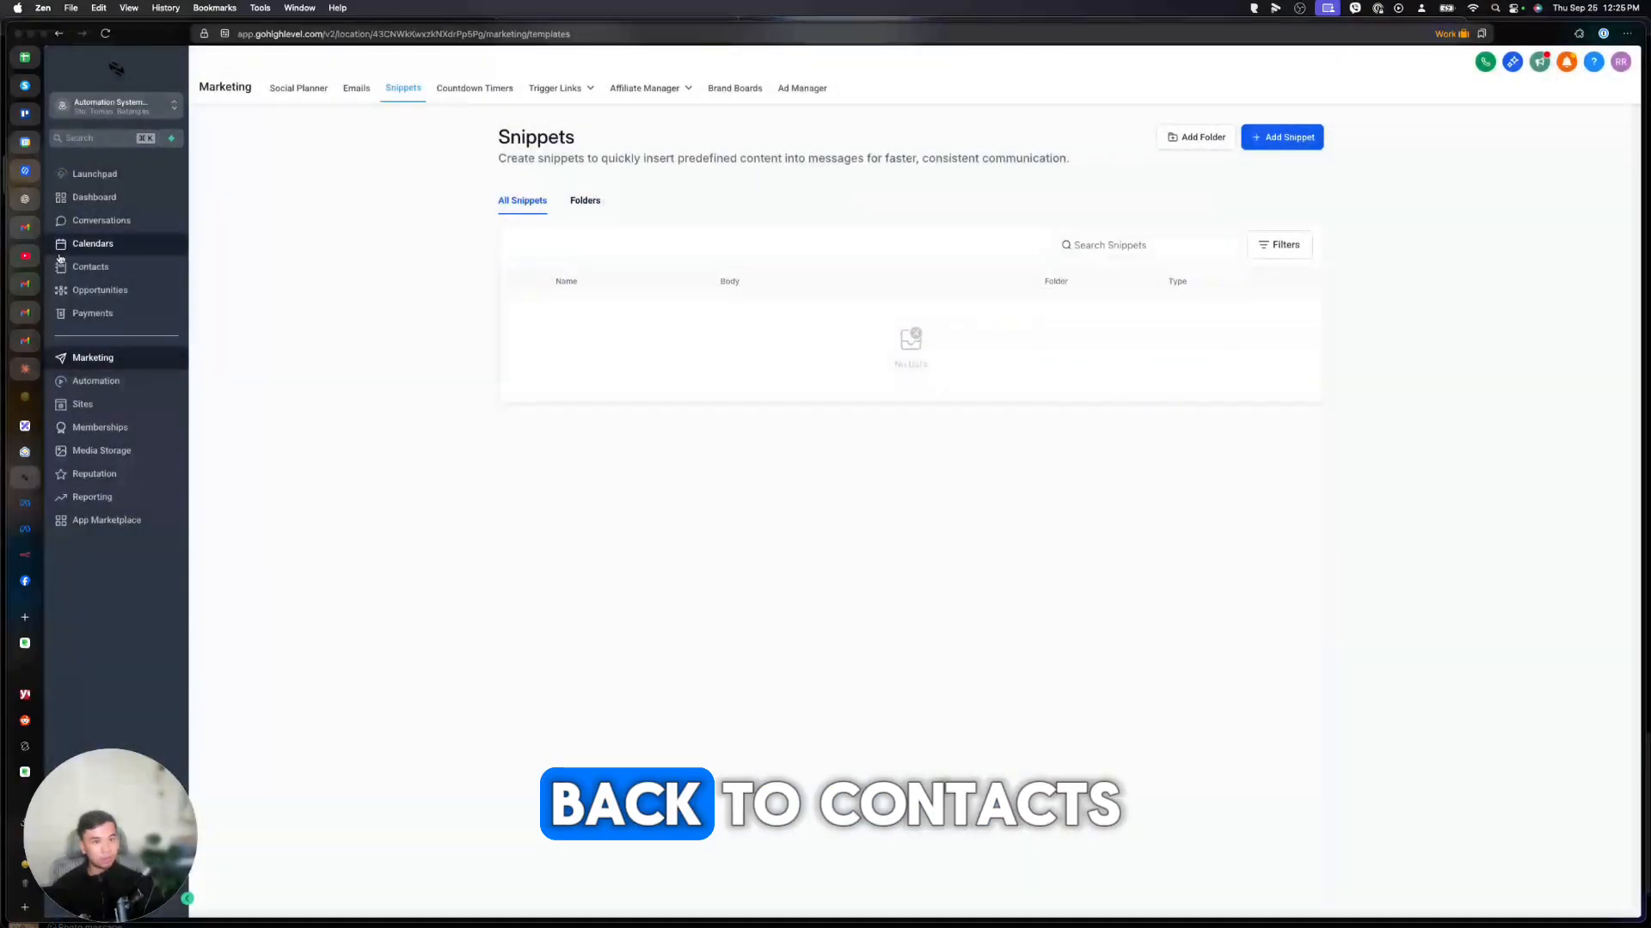
# Add the customer tag to the test contact's record in Contacts.
pyautogui.click(89, 267)
pyautogui.click(368, 421)
pyautogui.click(245, 799)
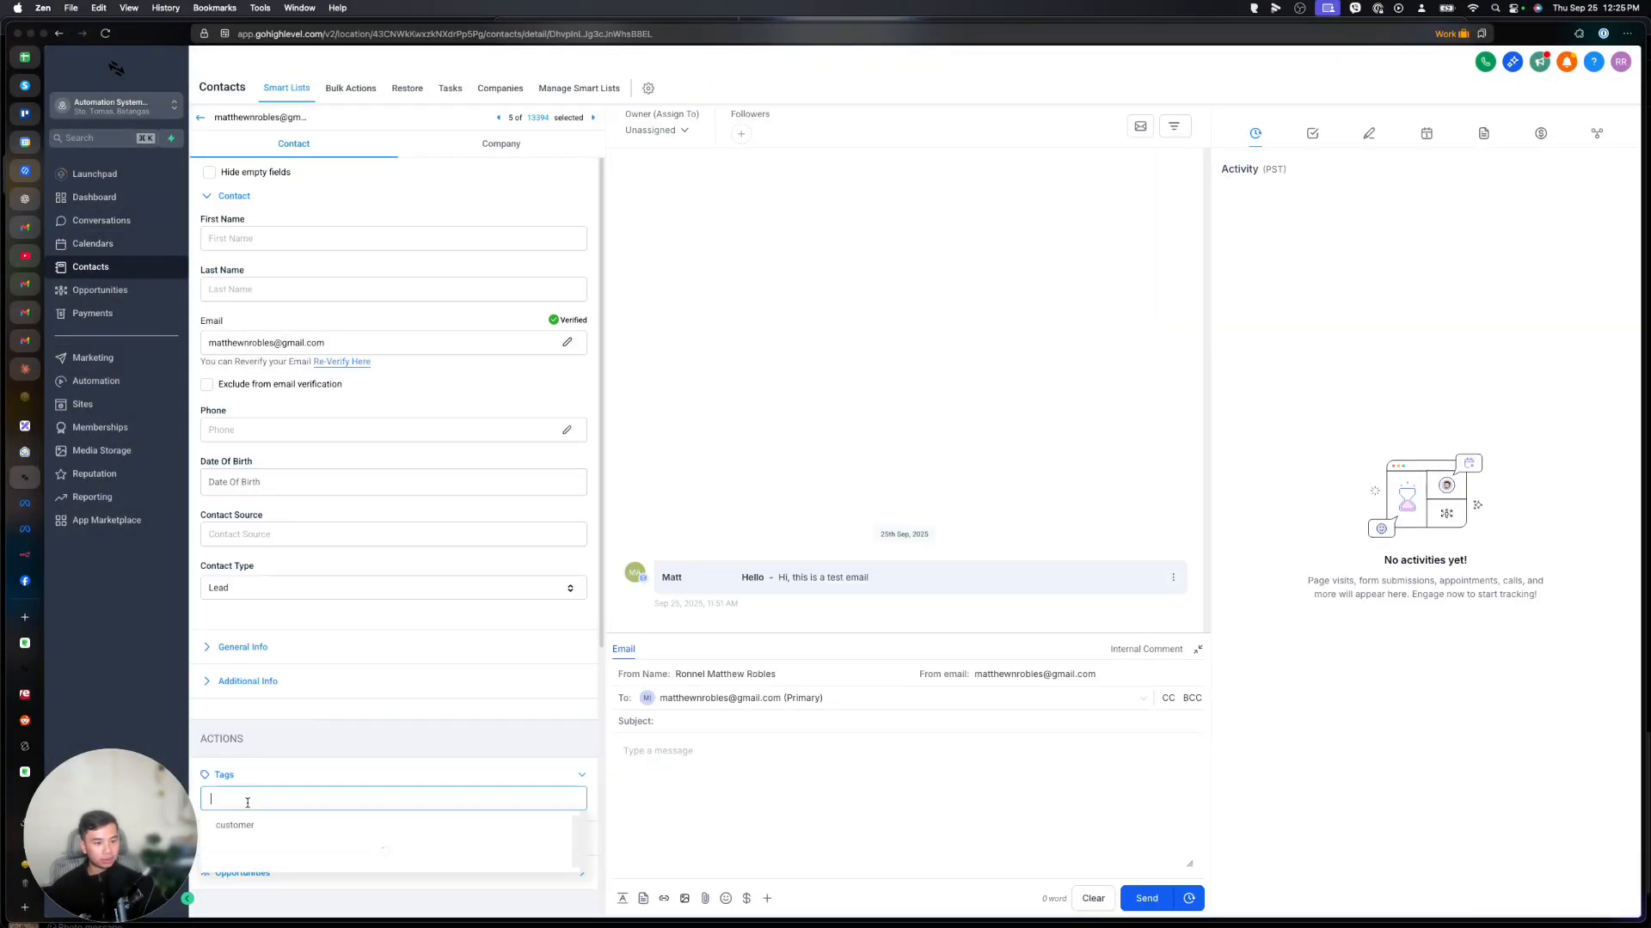
pyautogui.click(234, 825)
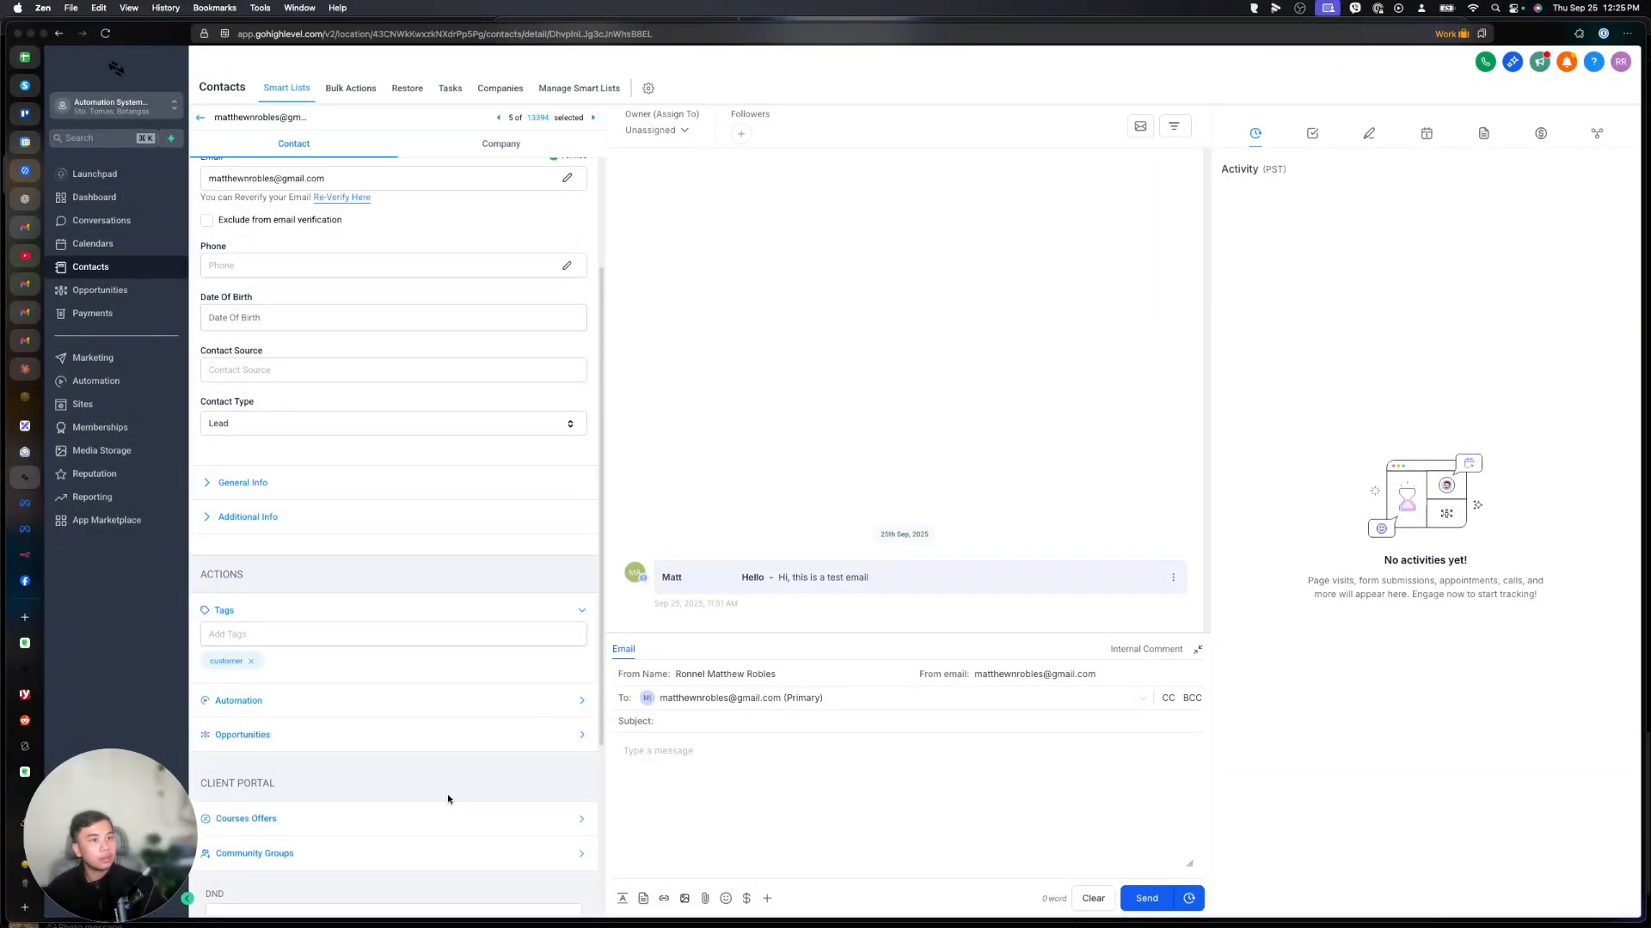
pyautogui.scroll(-3, 455, 838)
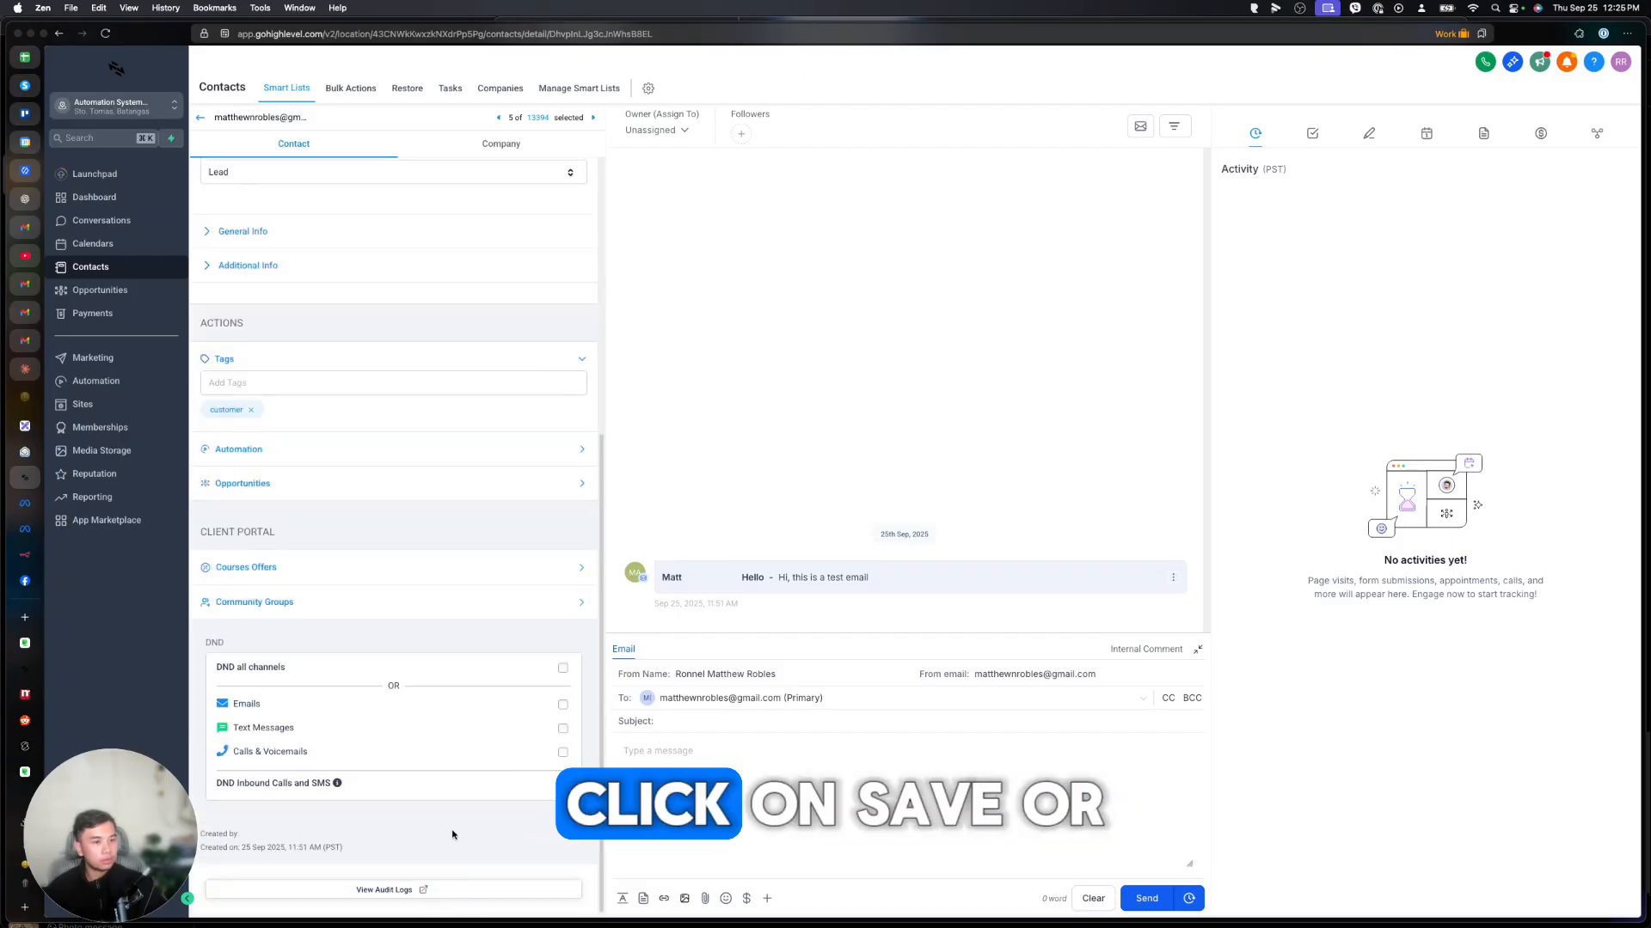
pyautogui.scroll(5, 453, 834)
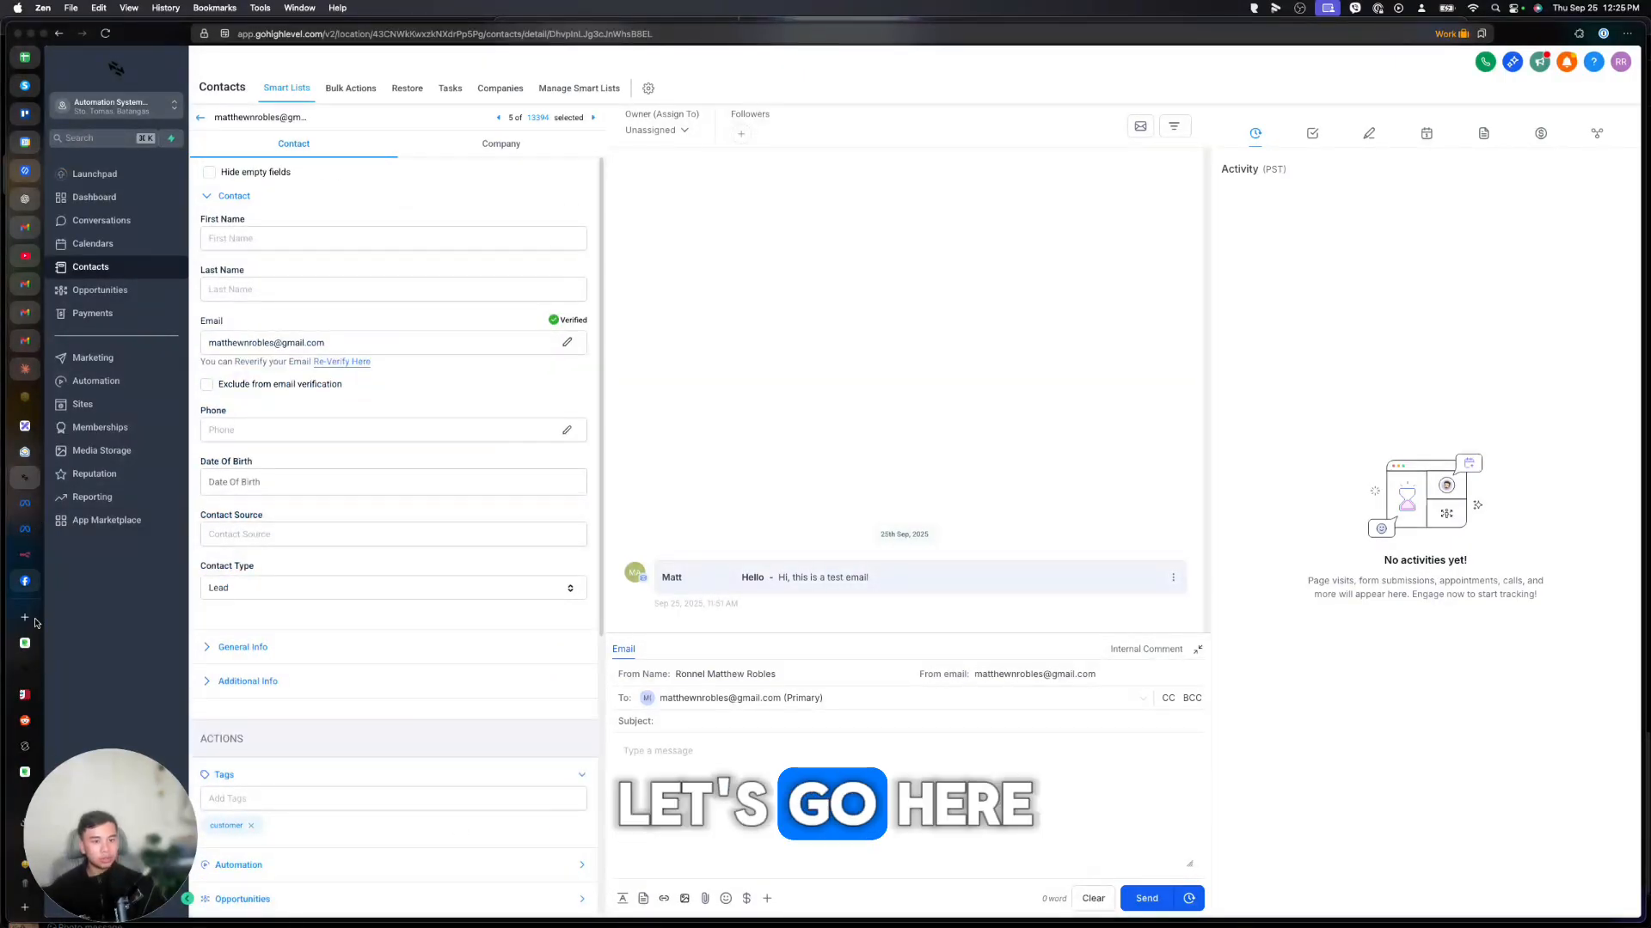
pyautogui.click(26, 672)
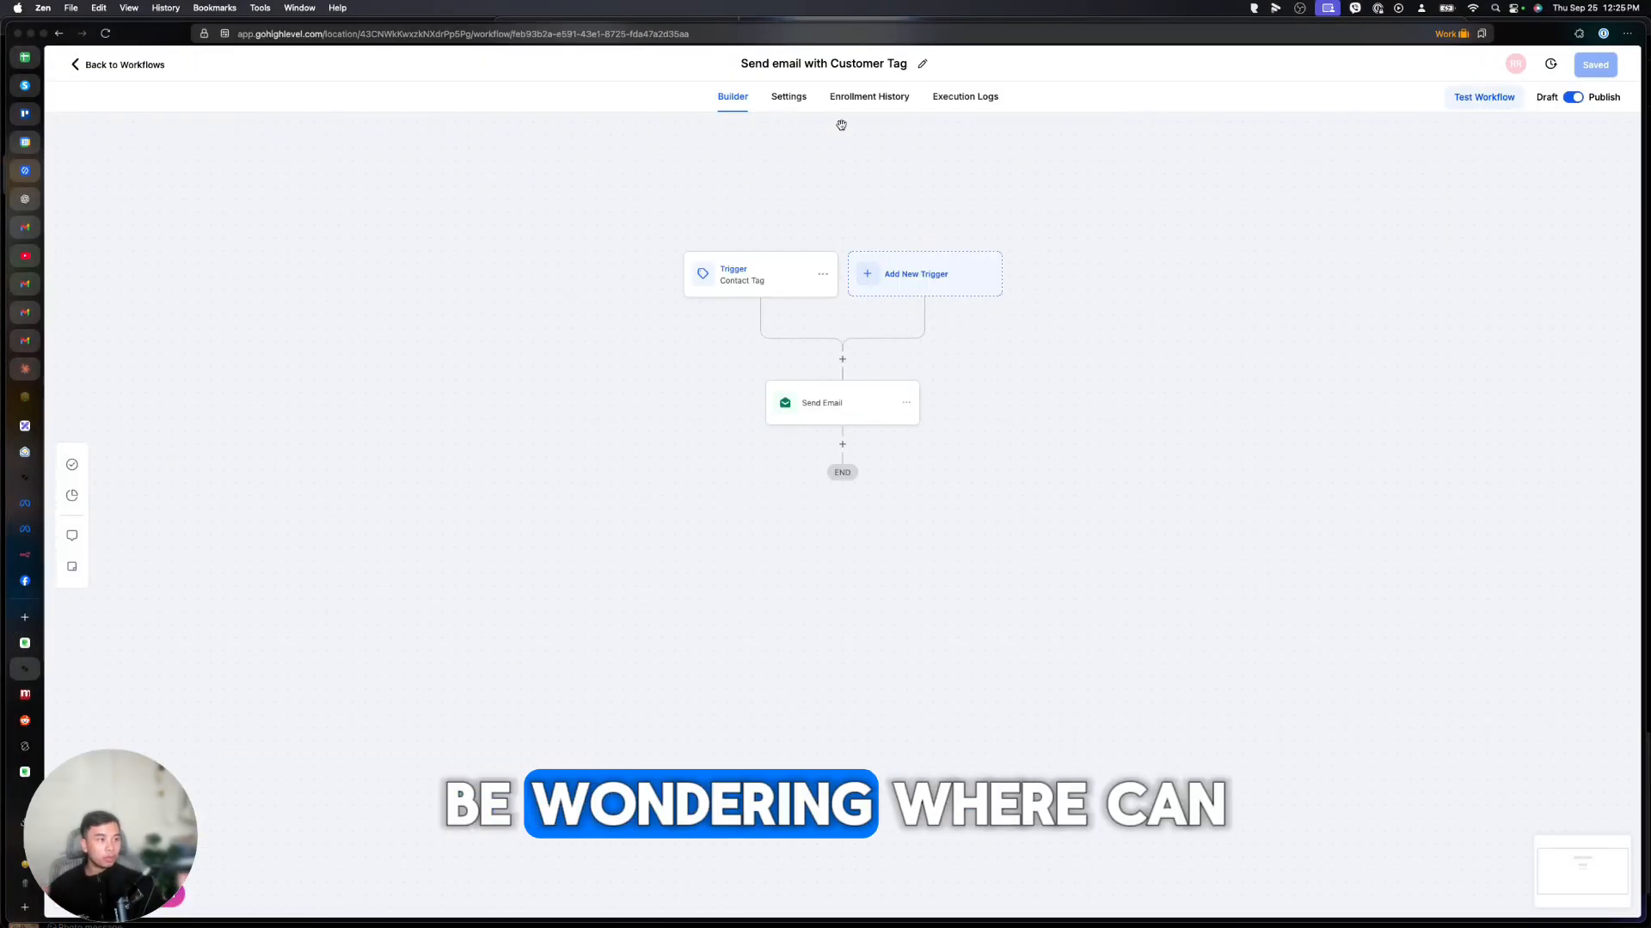
# Check the workflow's Enrollment History and Execution Logs for any enrollments.
pyautogui.click(858, 96)
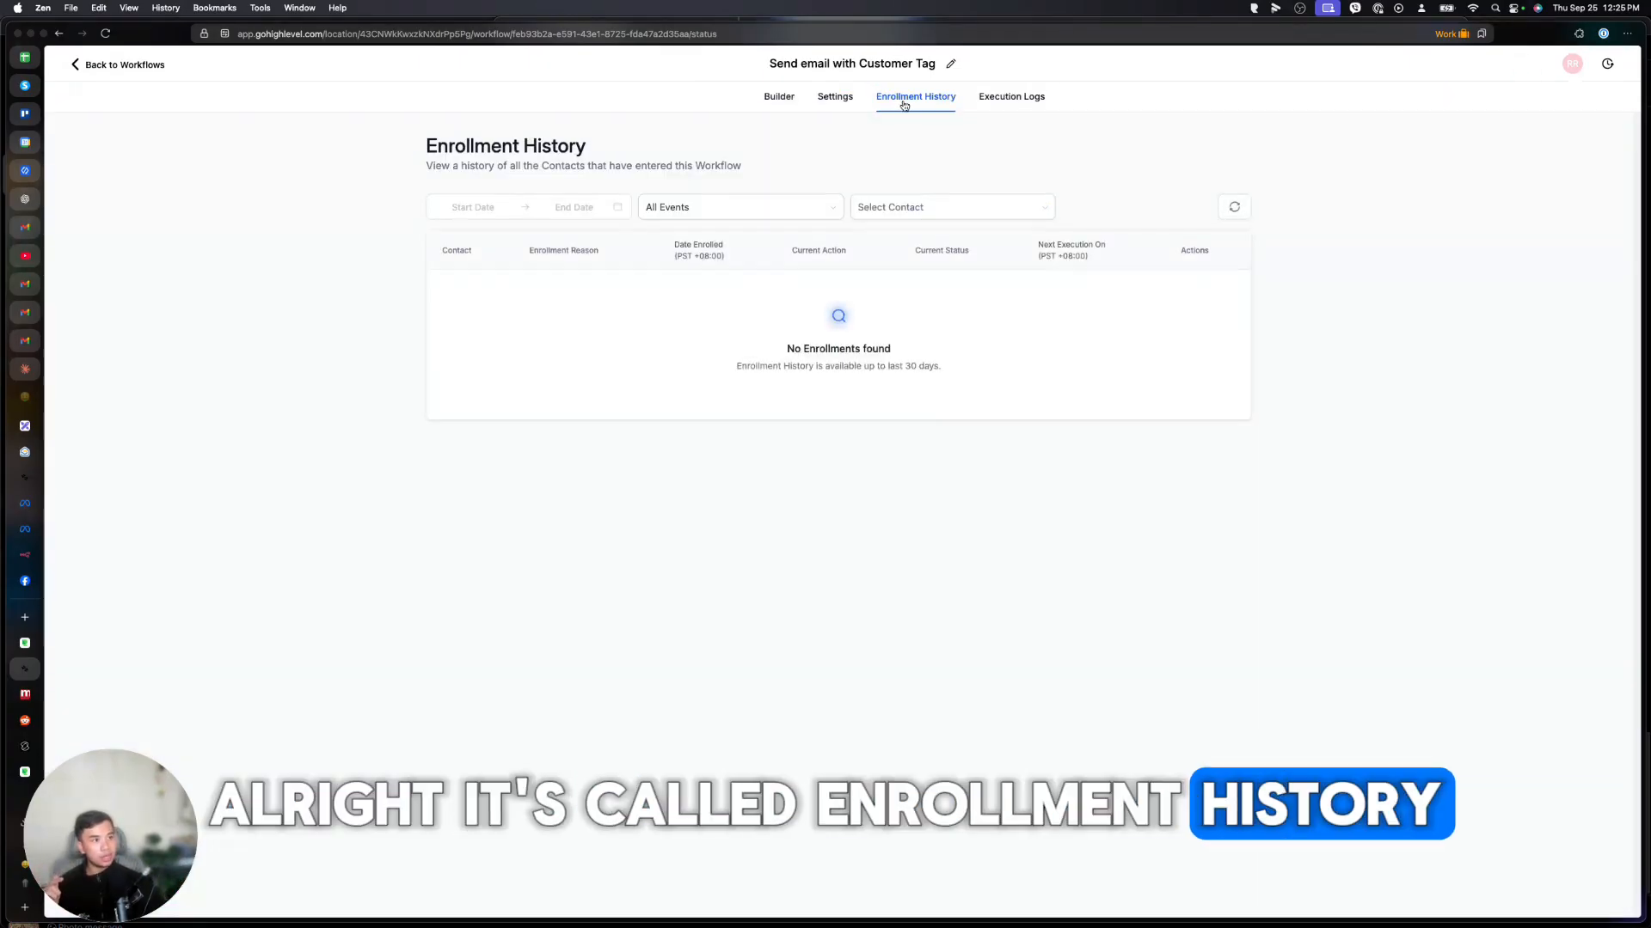
pyautogui.click(1013, 100)
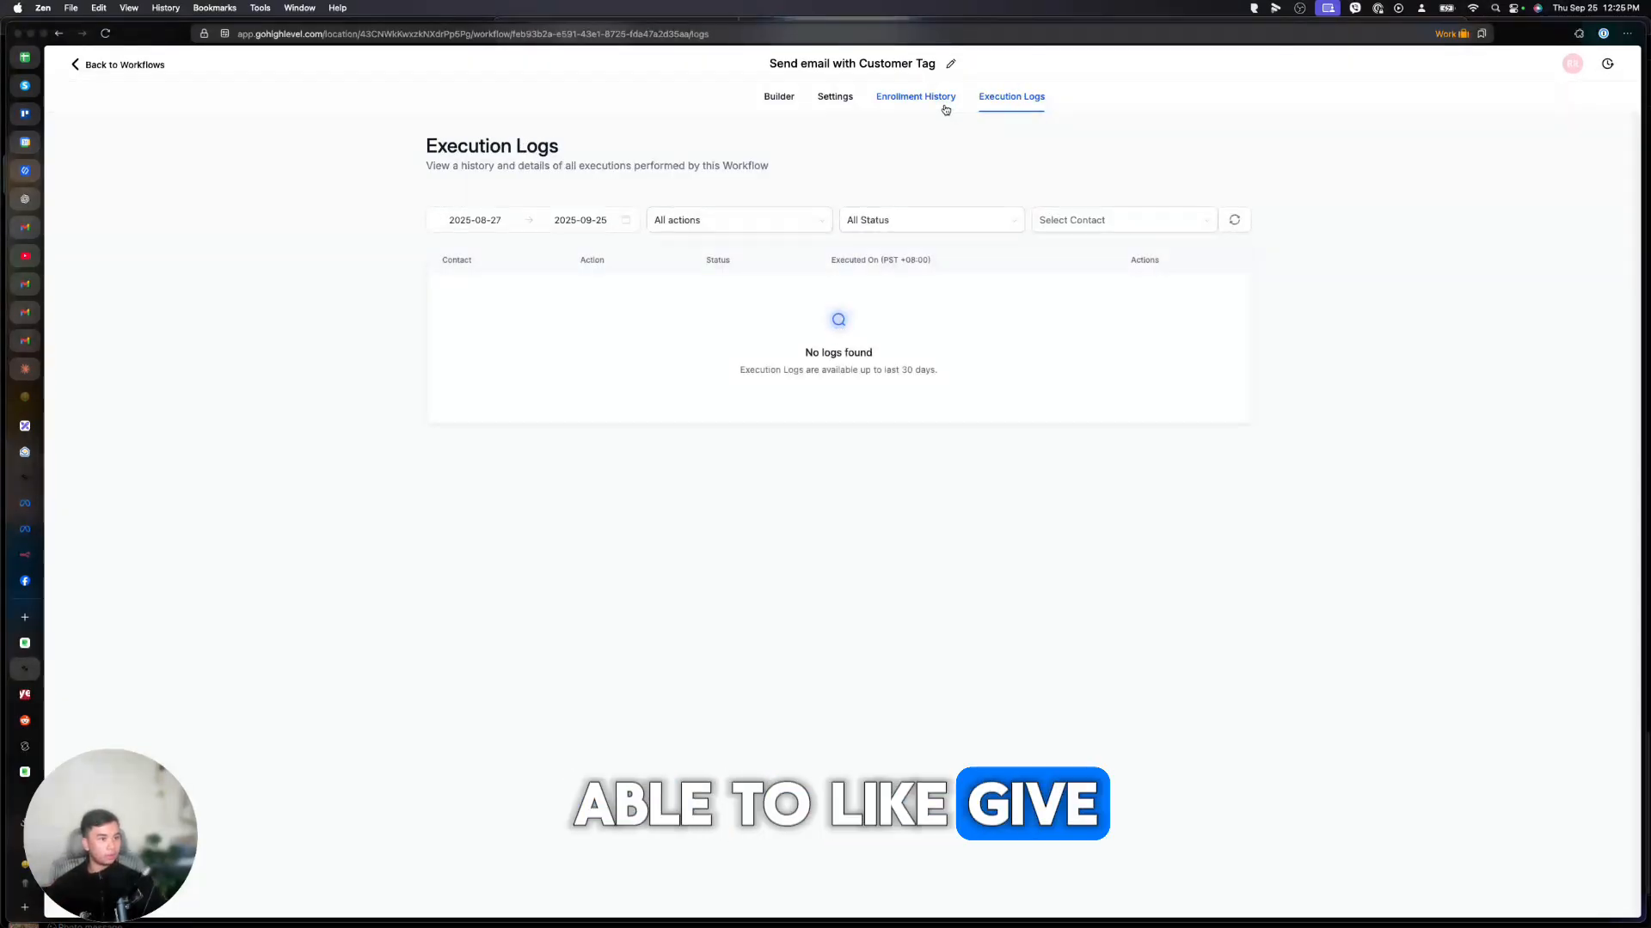
pyautogui.click(945, 105)
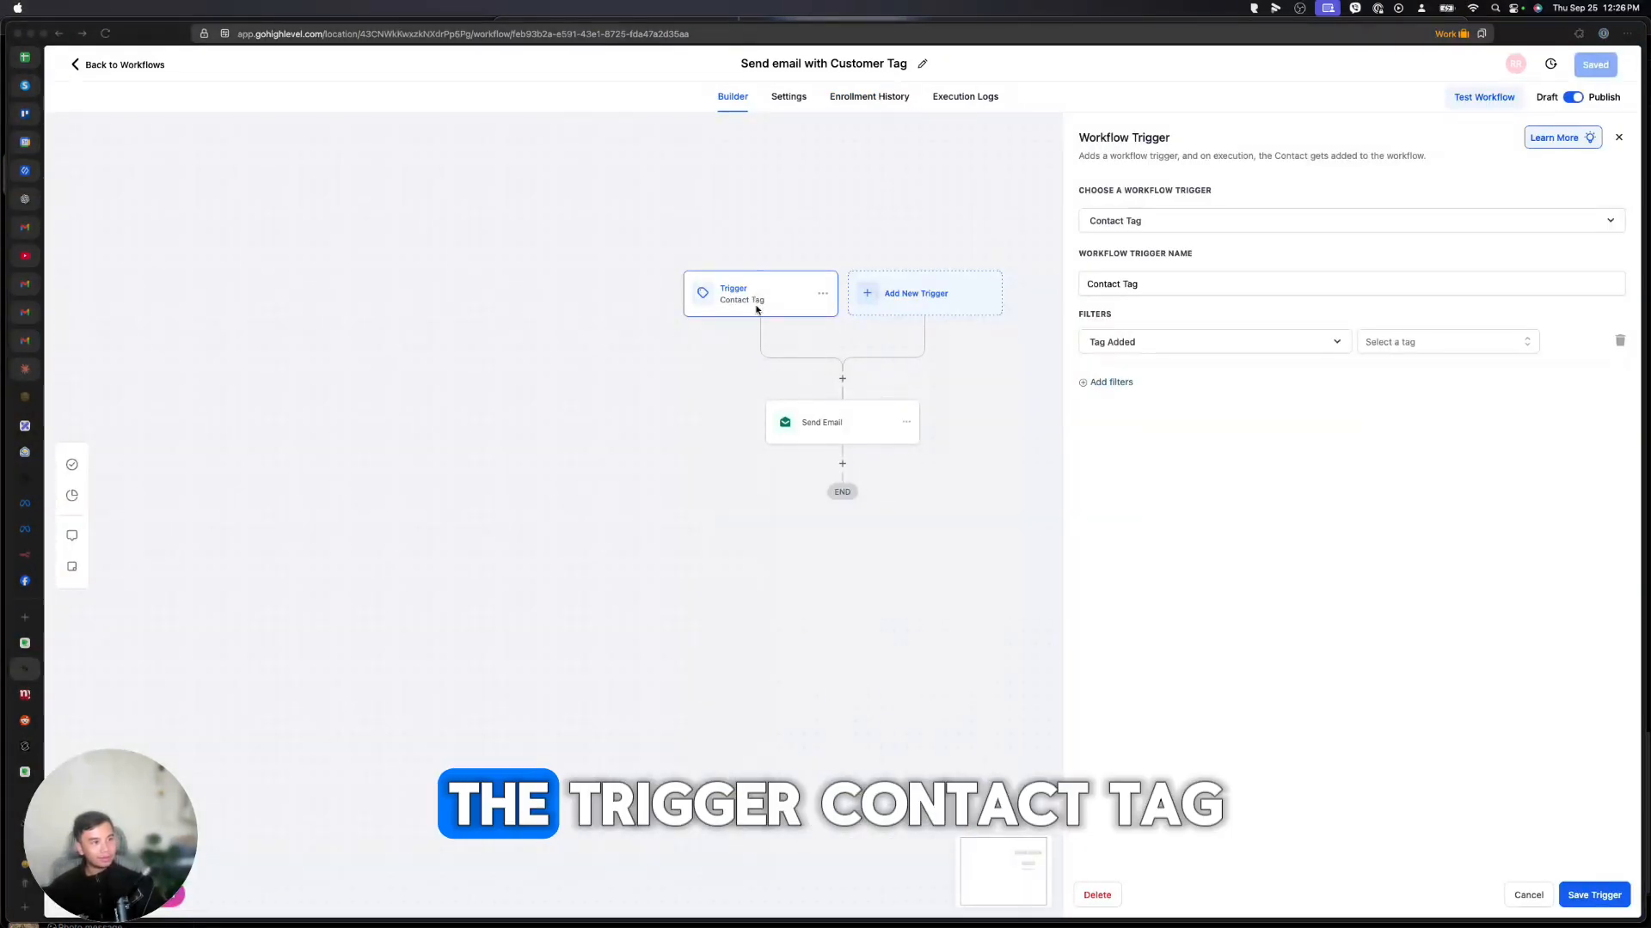
# Review the Contact Tag trigger's tag filter, save the workflow, and check Enrollment History.
pyautogui.click(1376, 342)
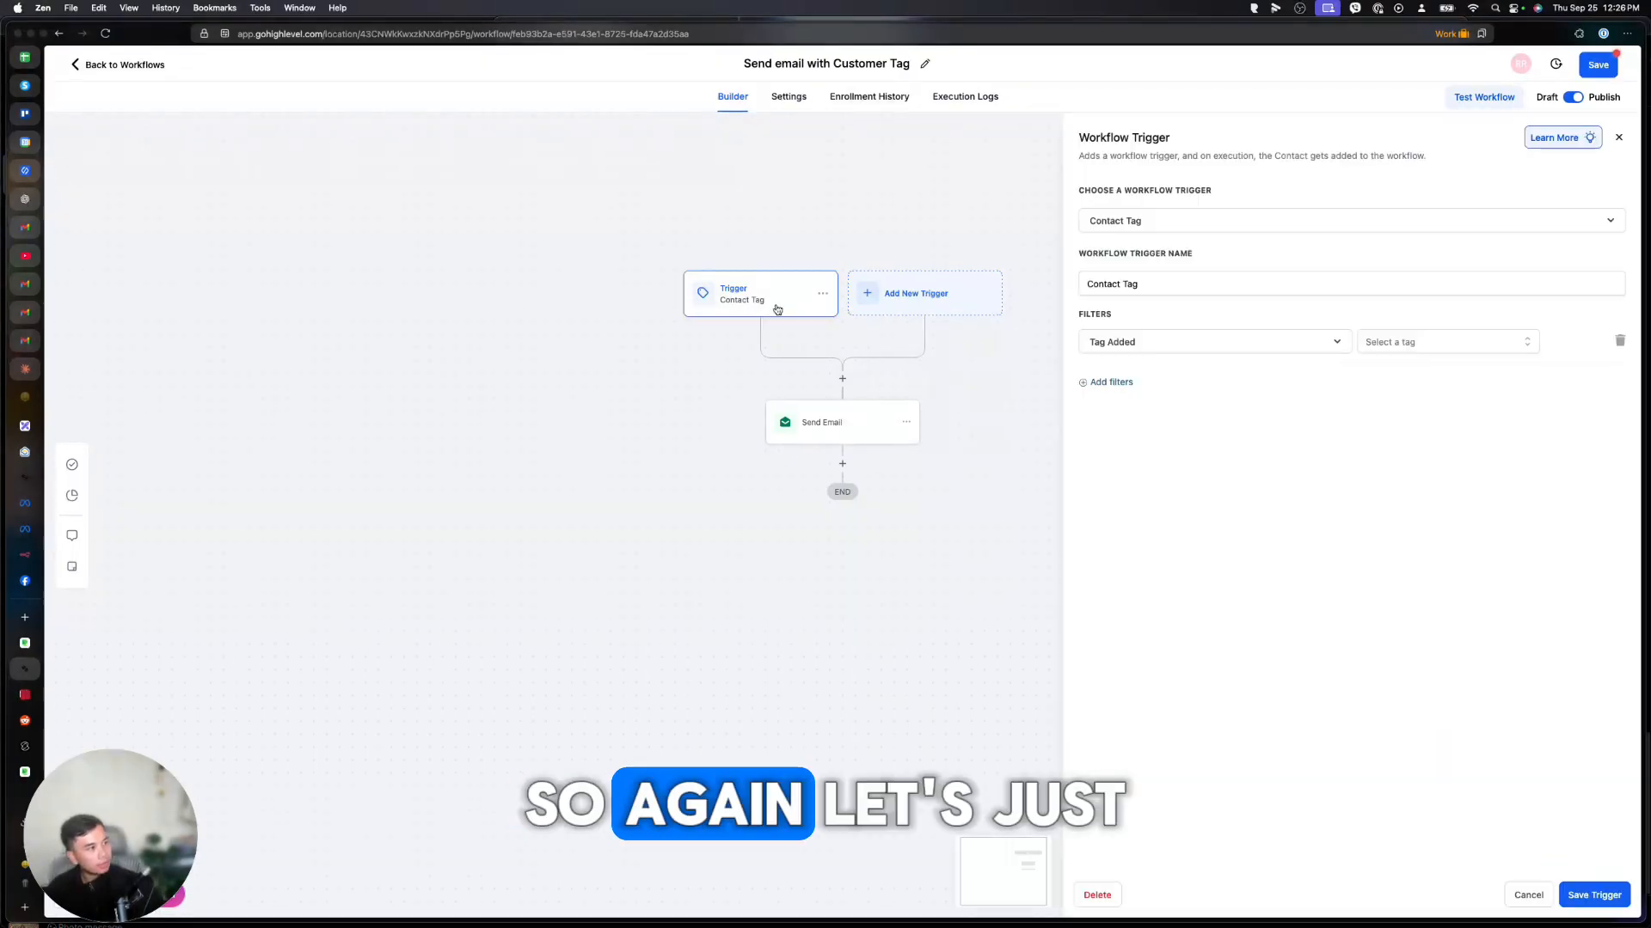
pyautogui.click(1619, 137)
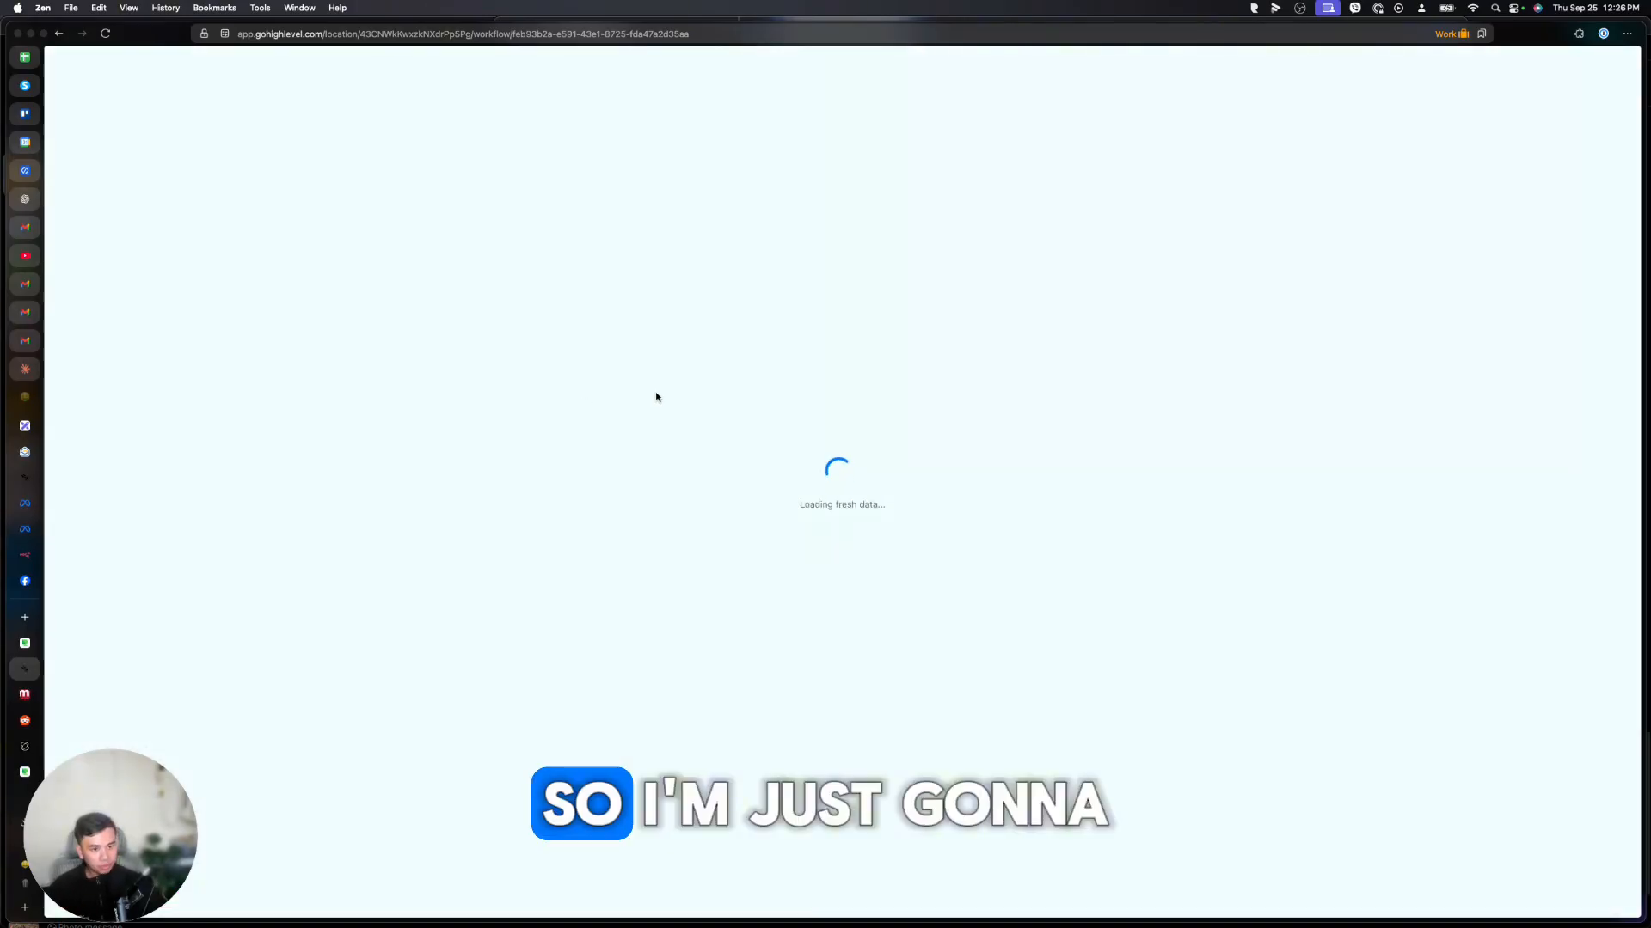
pyautogui.click(732, 300)
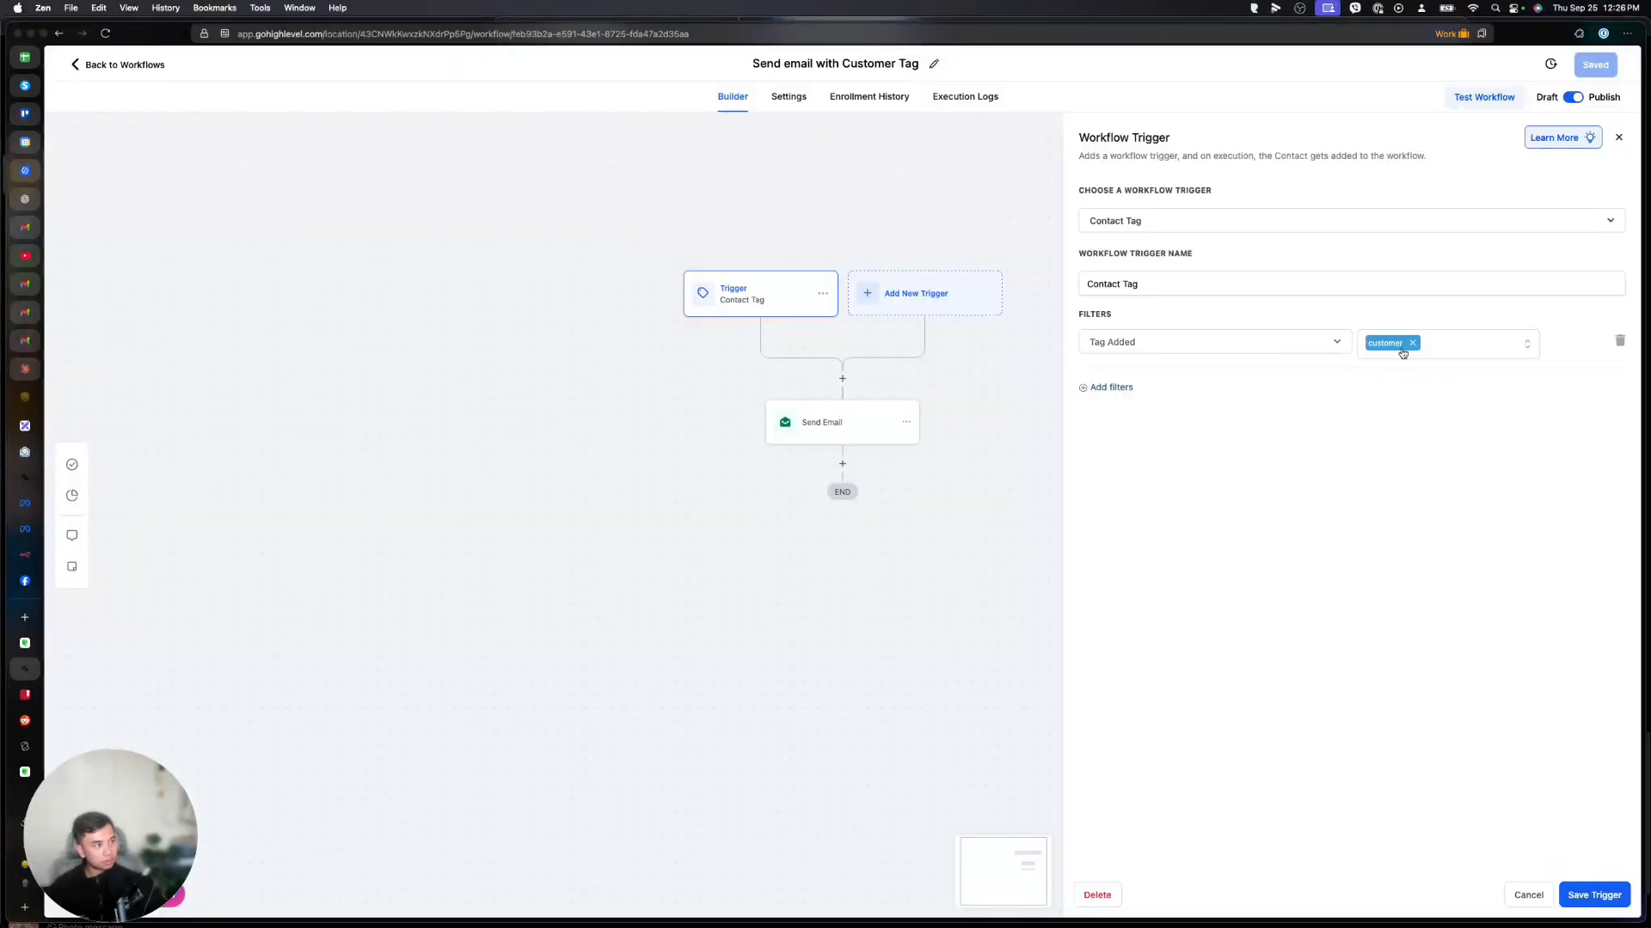
pyautogui.click(1594, 895)
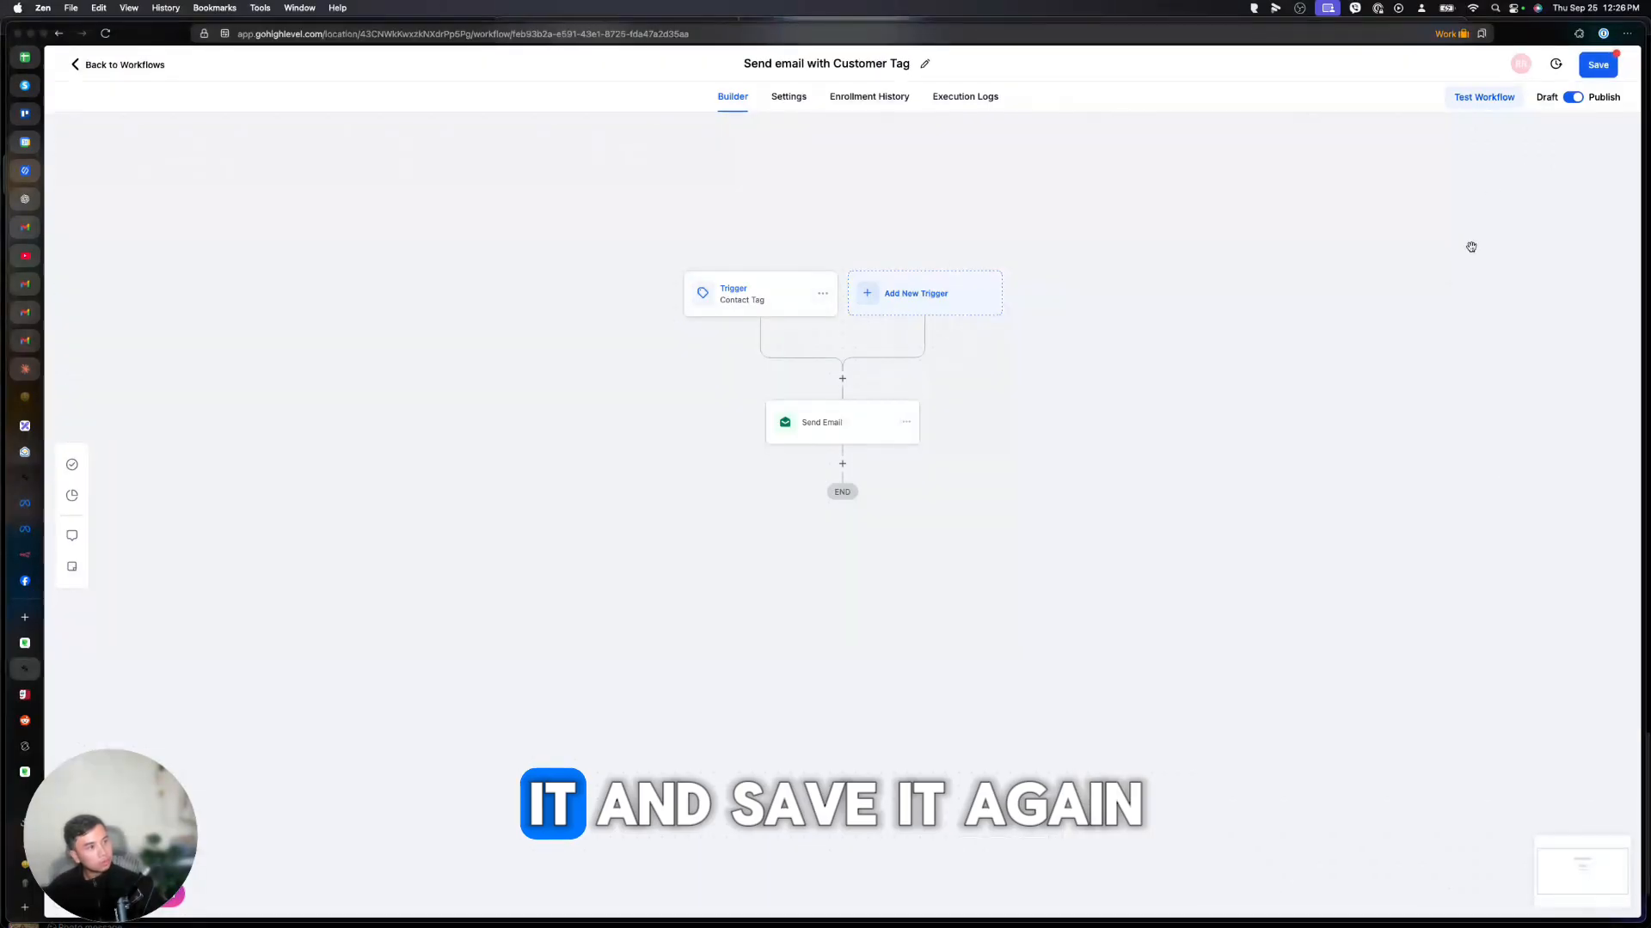
pyautogui.click(1598, 64)
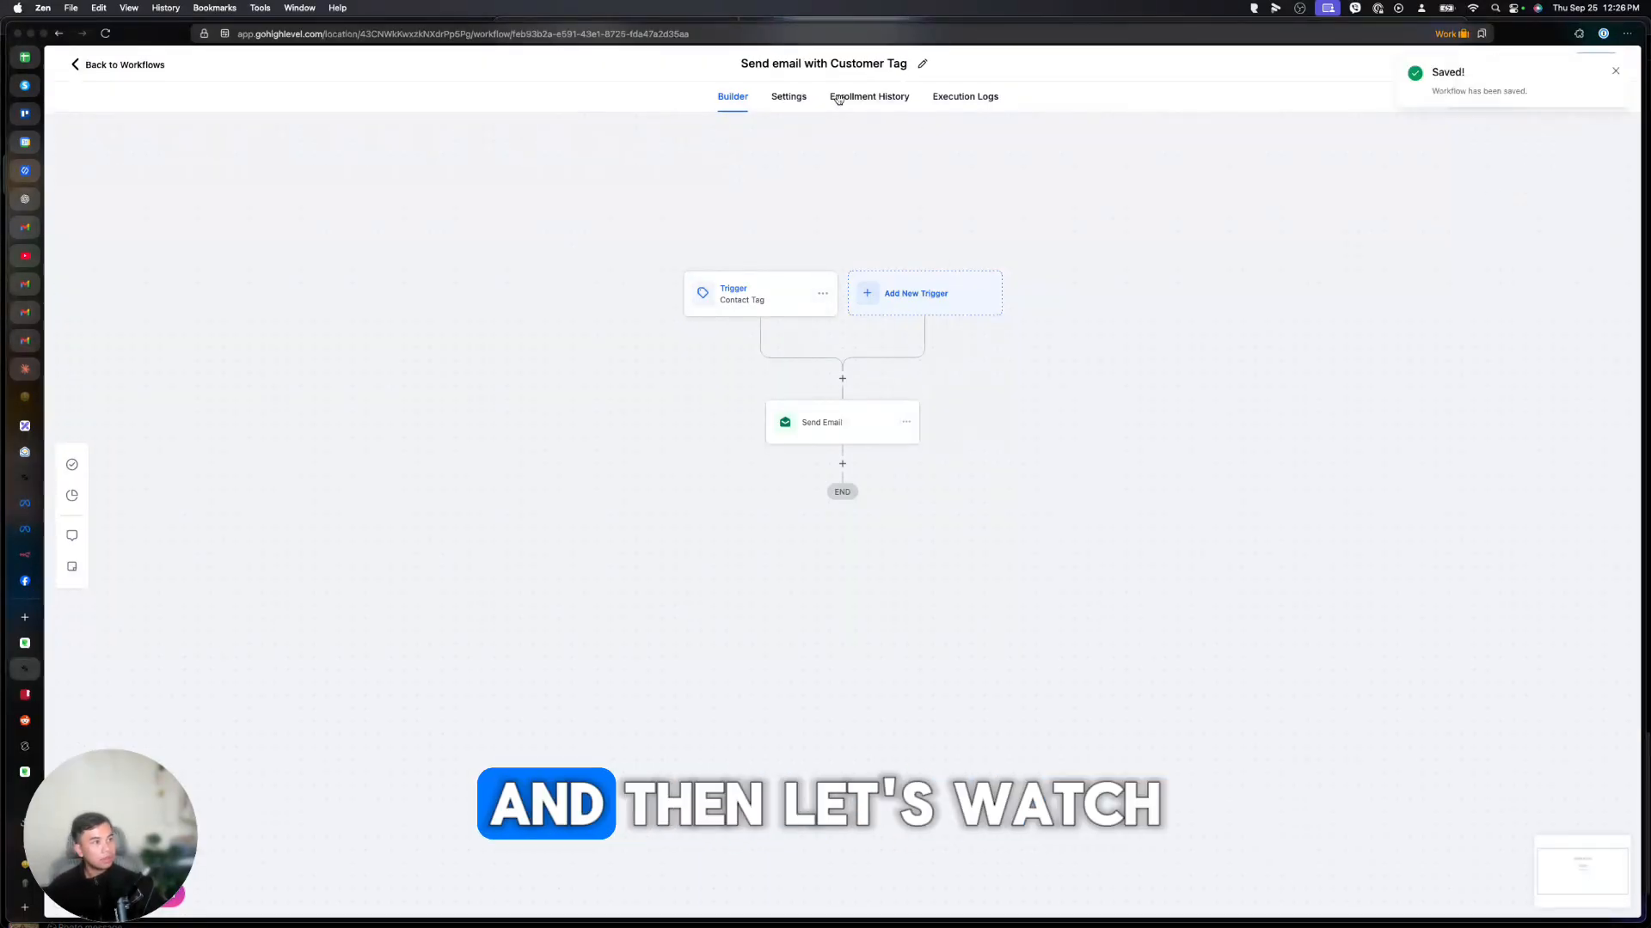
pyautogui.click(837, 99)
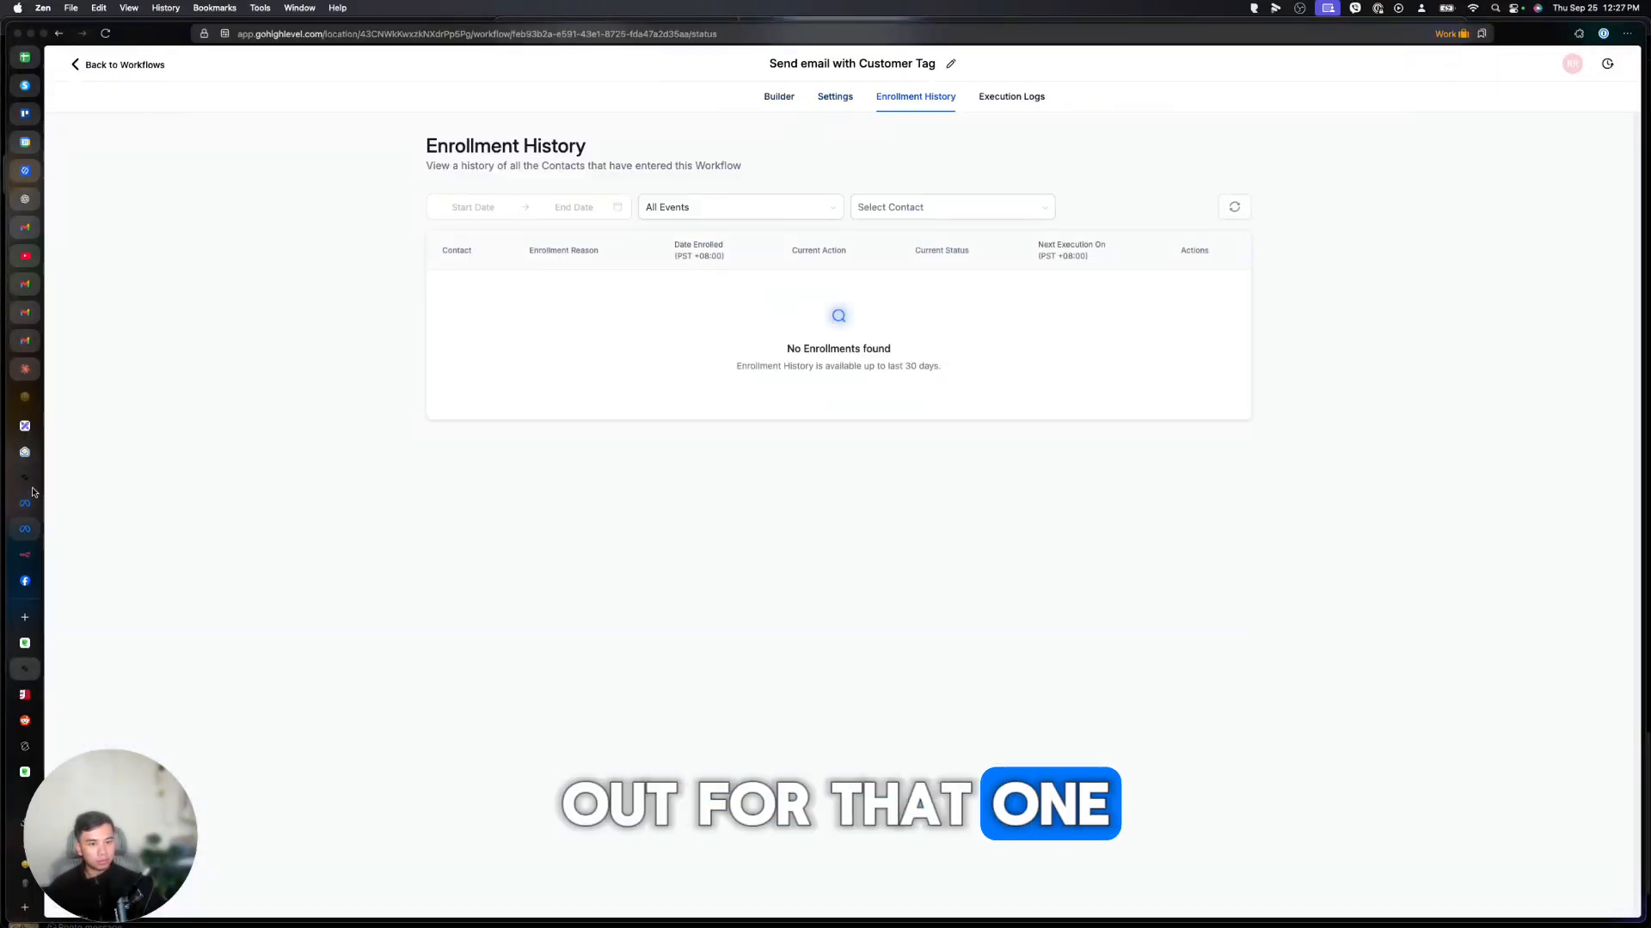
pyautogui.click(28, 481)
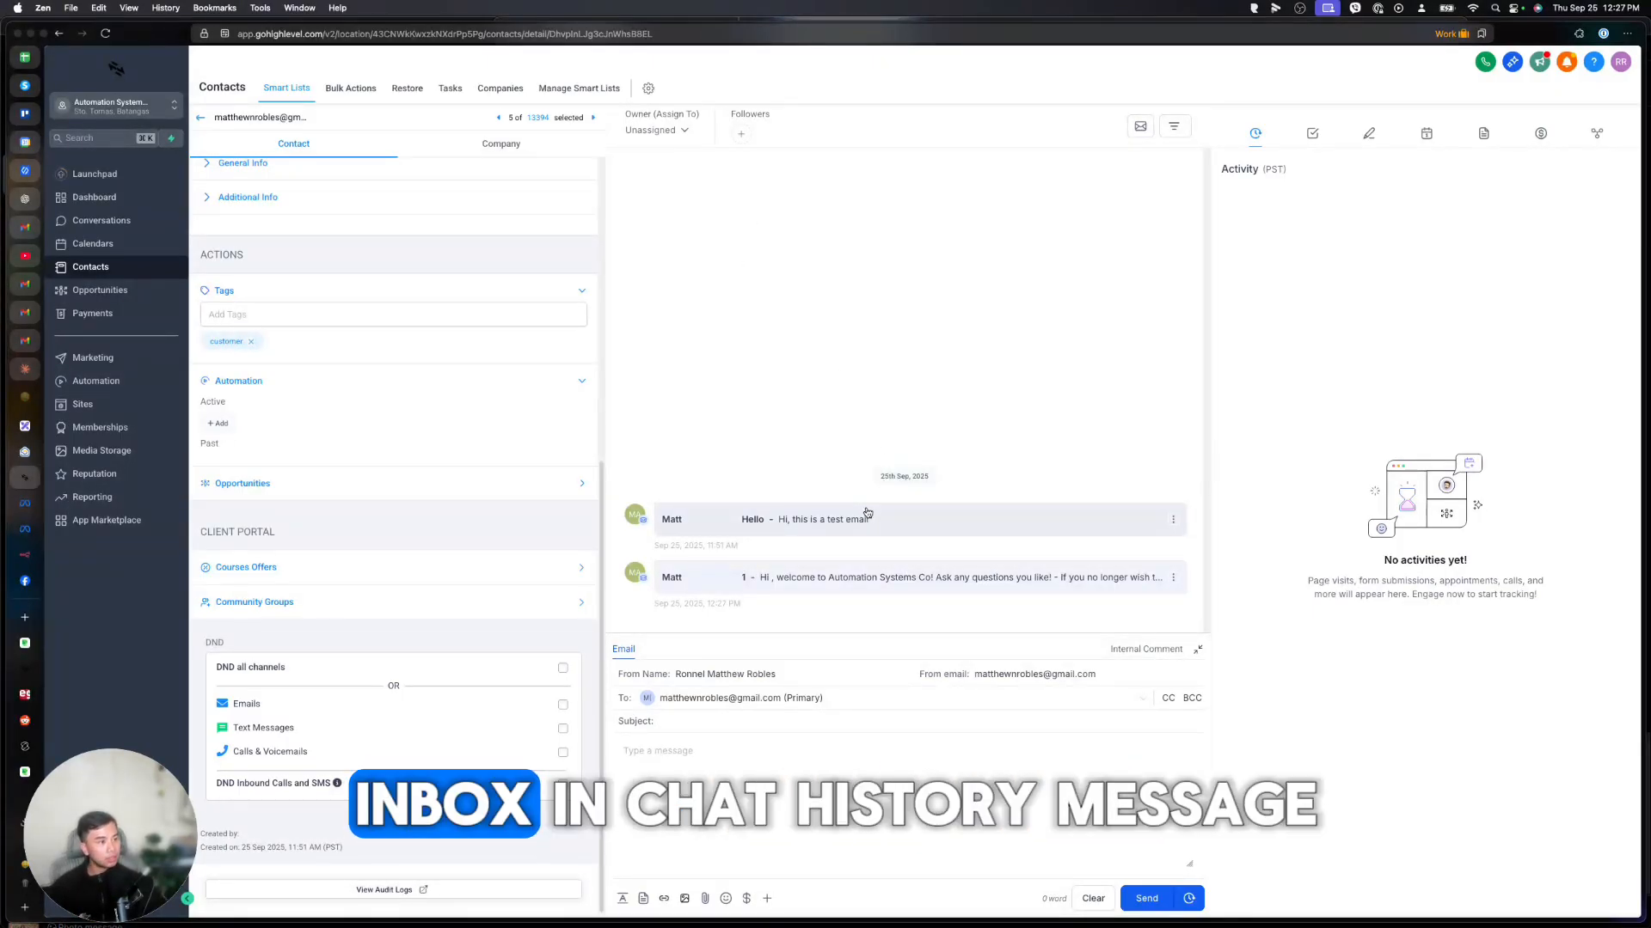
# Expand the 12:27 PM welcome email in the test contact's conversation history.
pyautogui.click(817, 573)
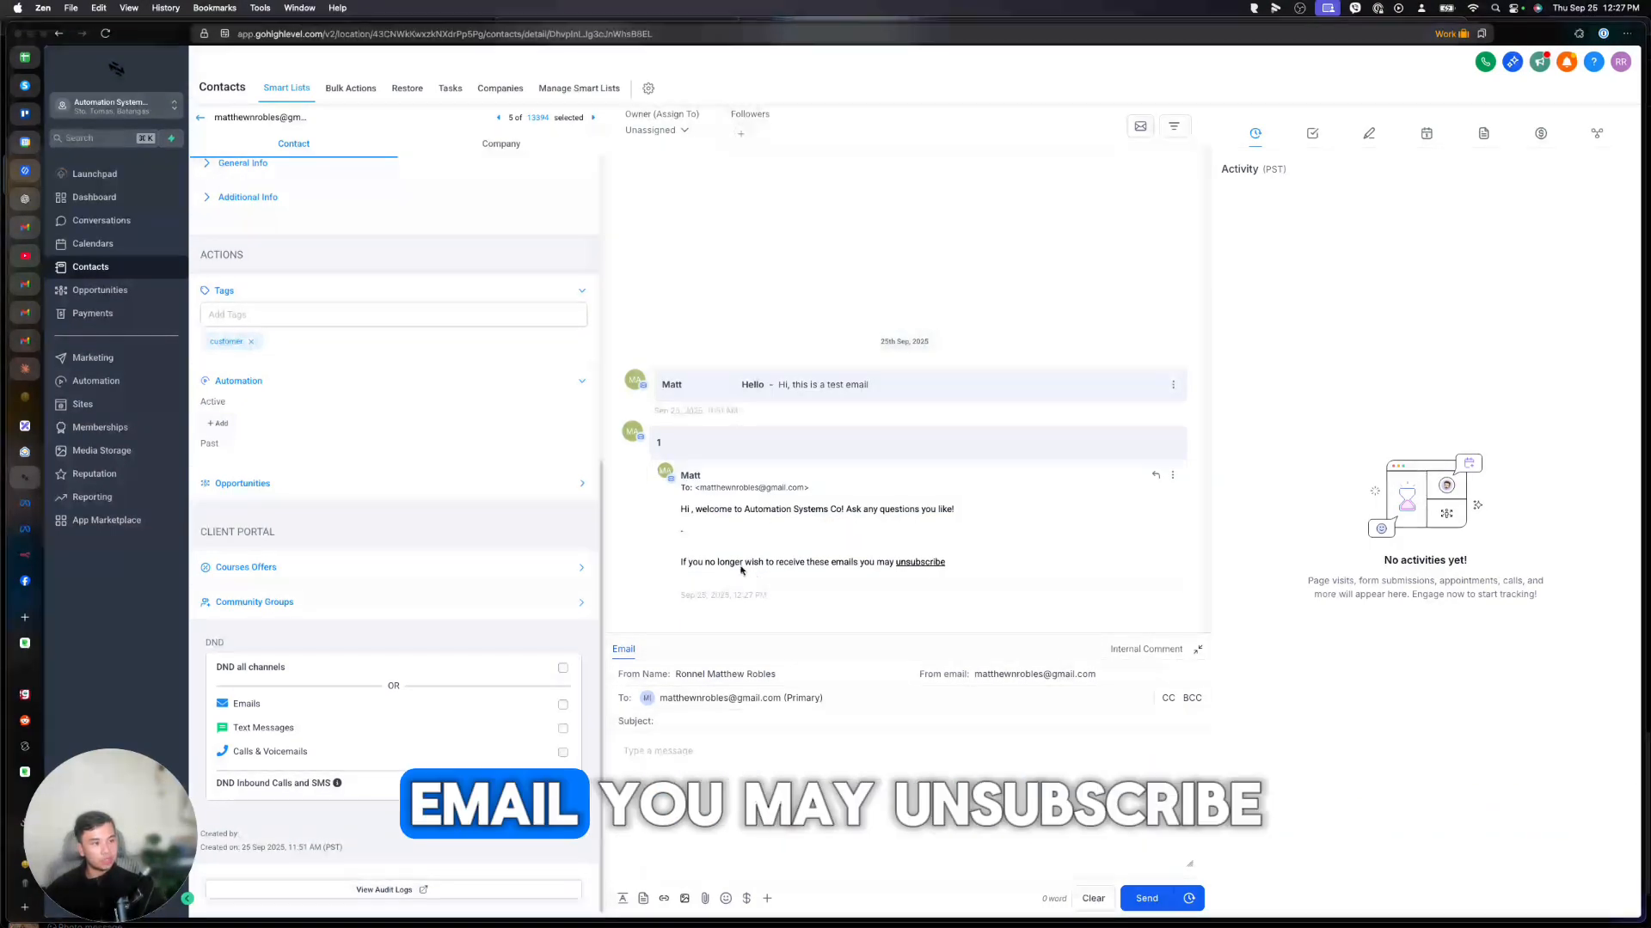
# Review the workflow's Settings, the finished contact in Enrollment History, and the Execution Logs.
pyautogui.click(26, 668)
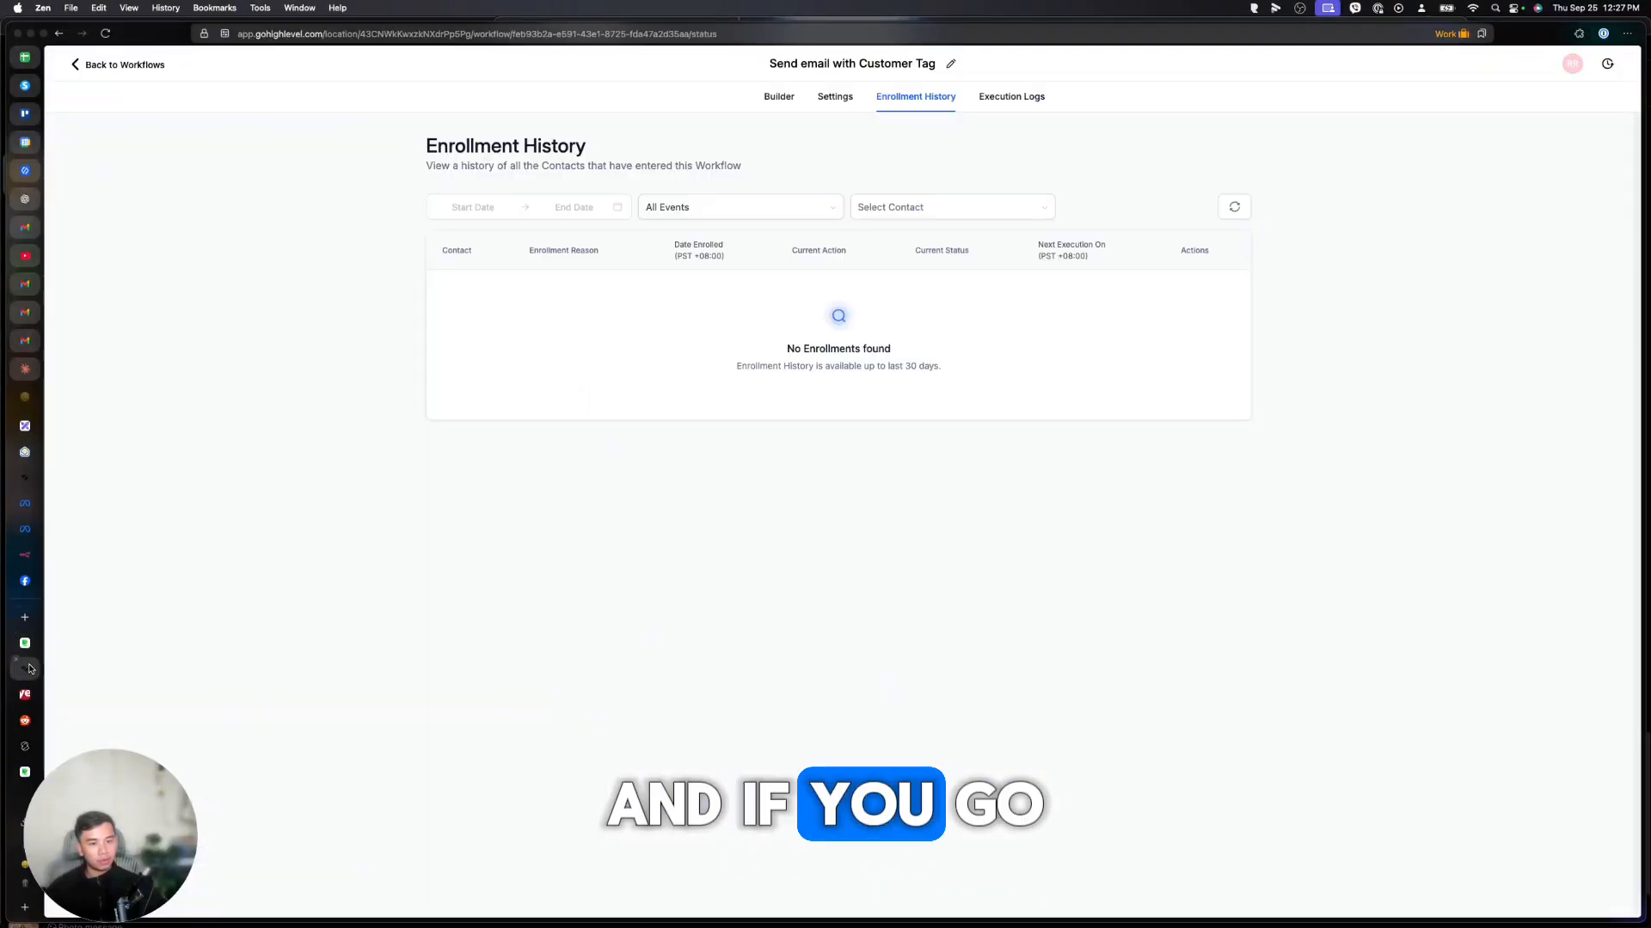
pyautogui.click(835, 96)
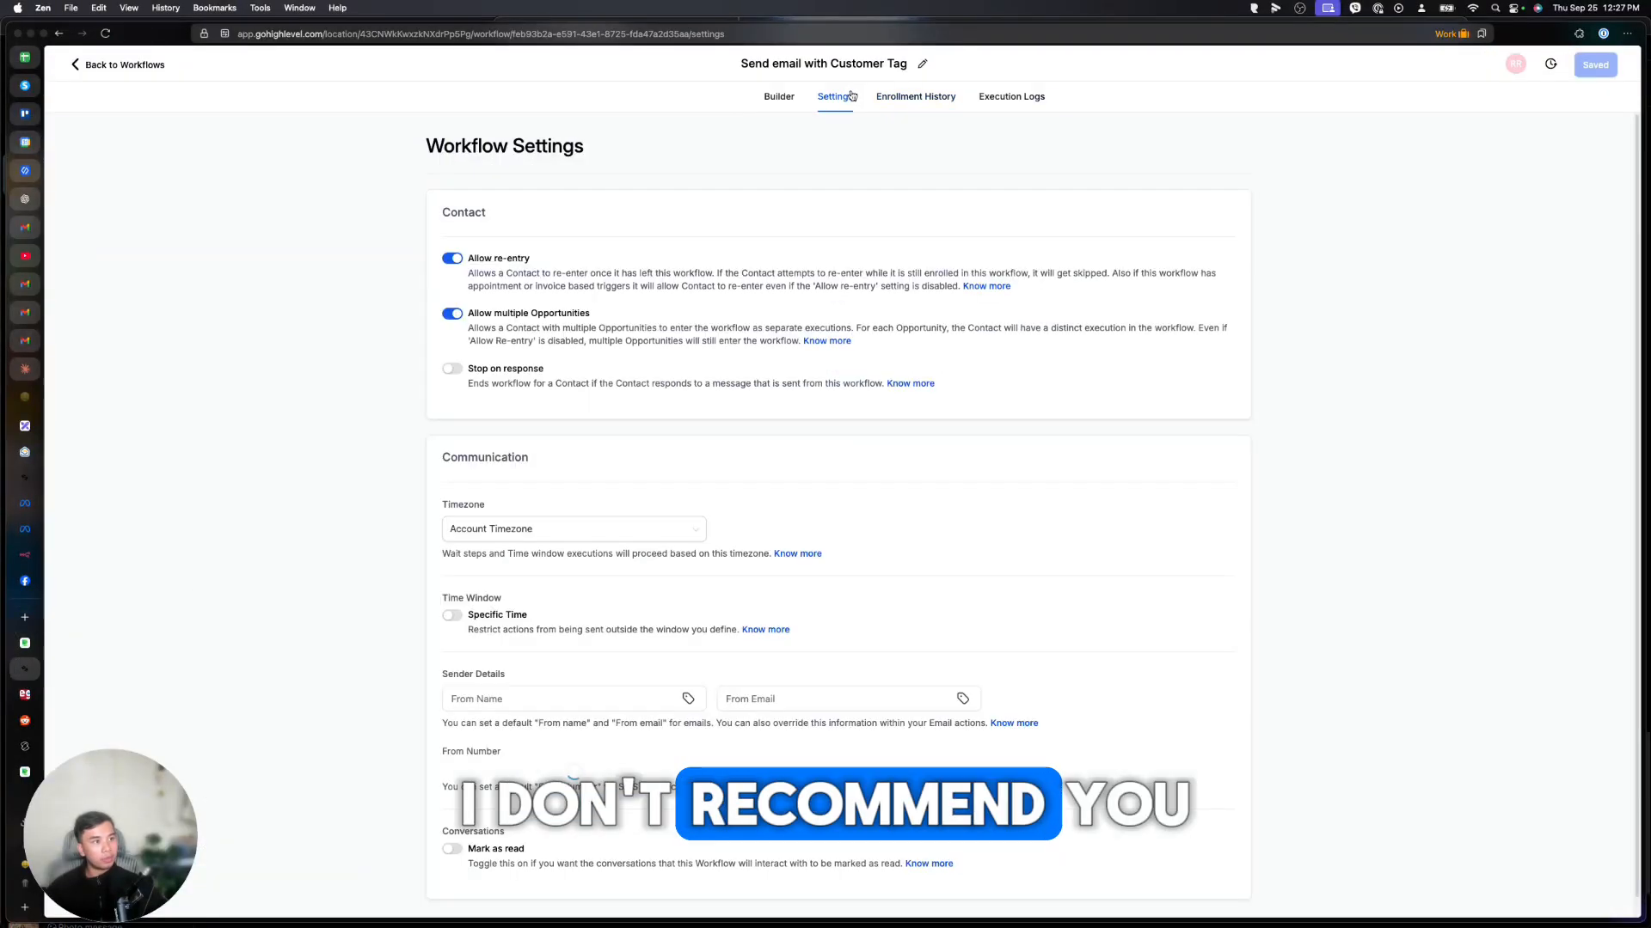
pyautogui.click(903, 98)
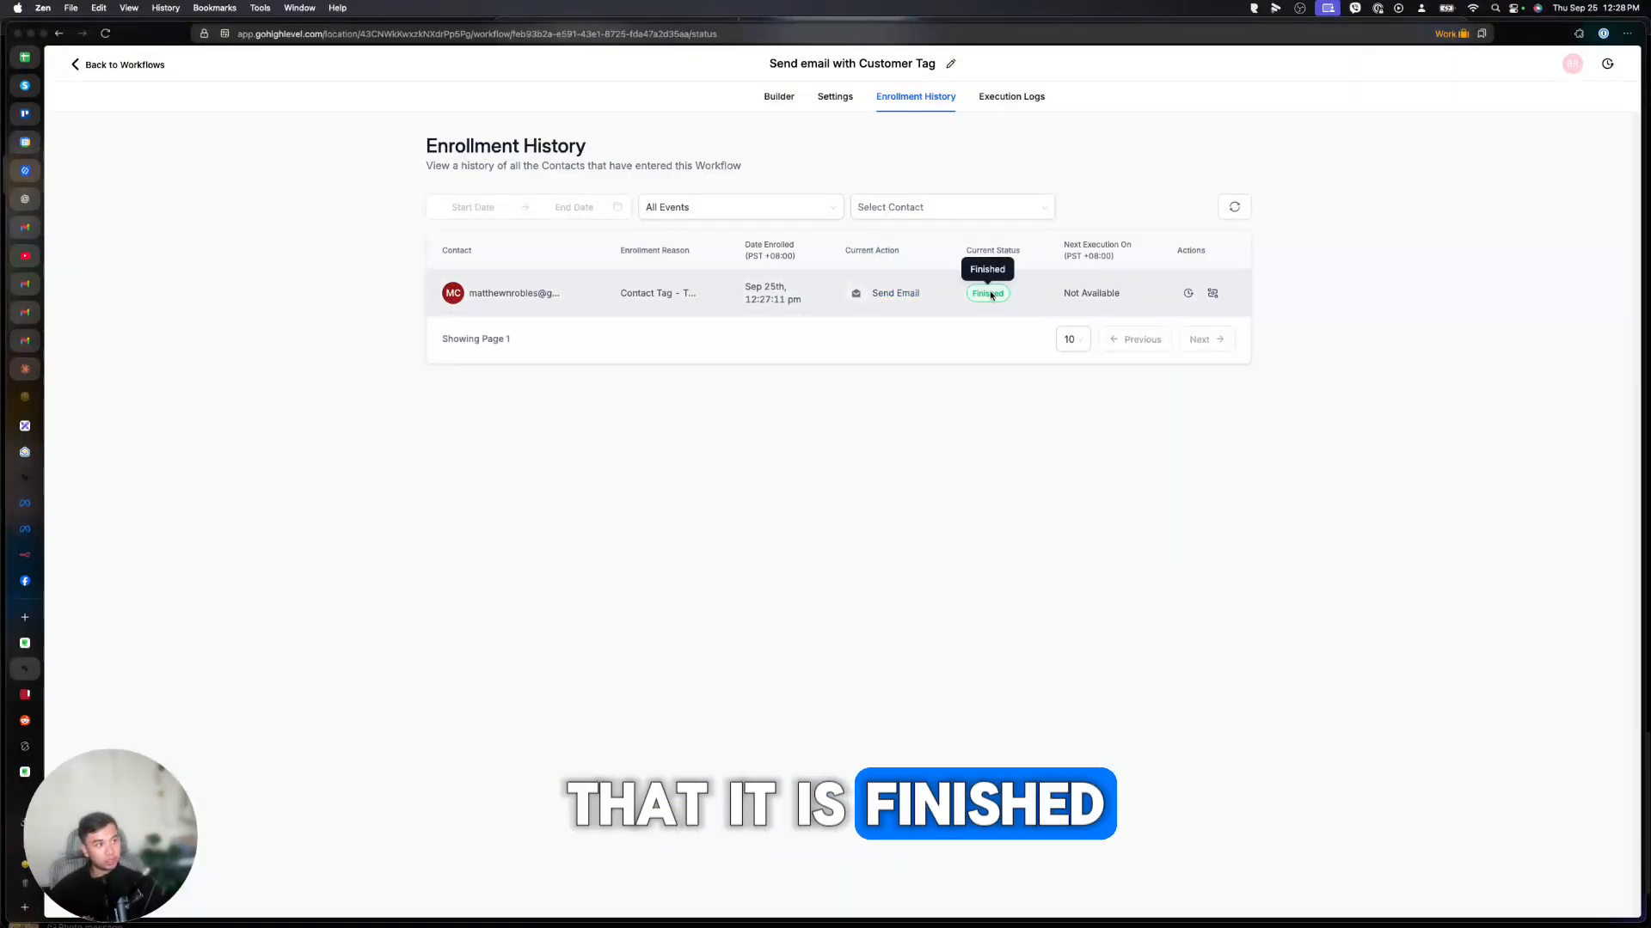
pyautogui.click(1010, 102)
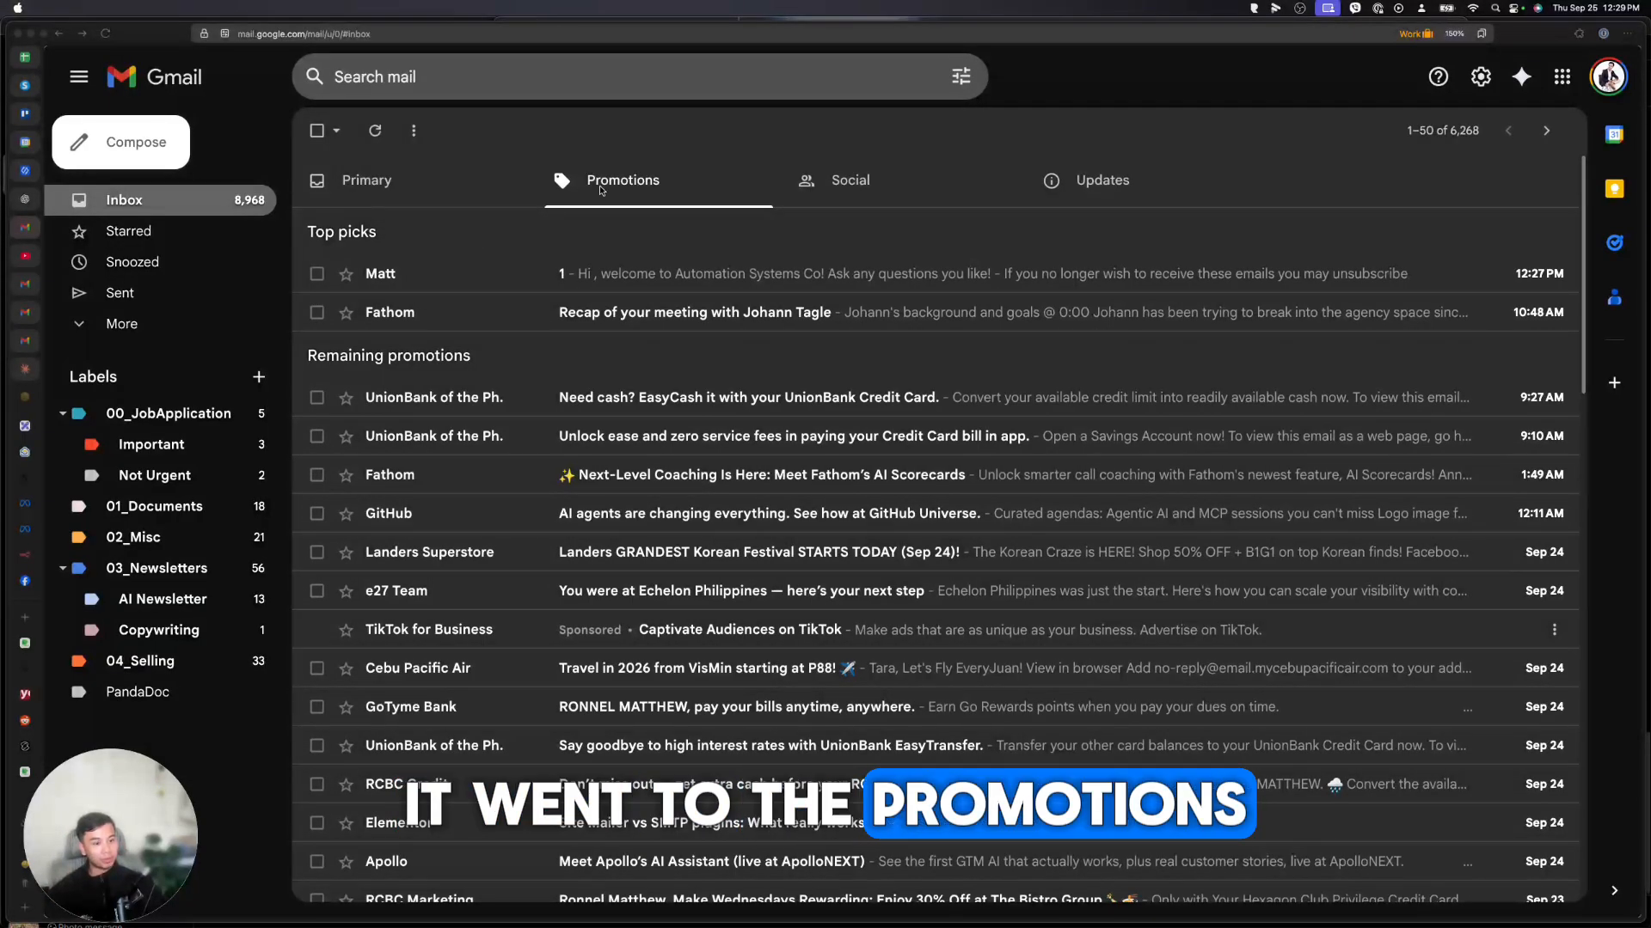
# Open and read the workflow's welcome email in the Promotions inbox.
pyautogui.click(546, 273)
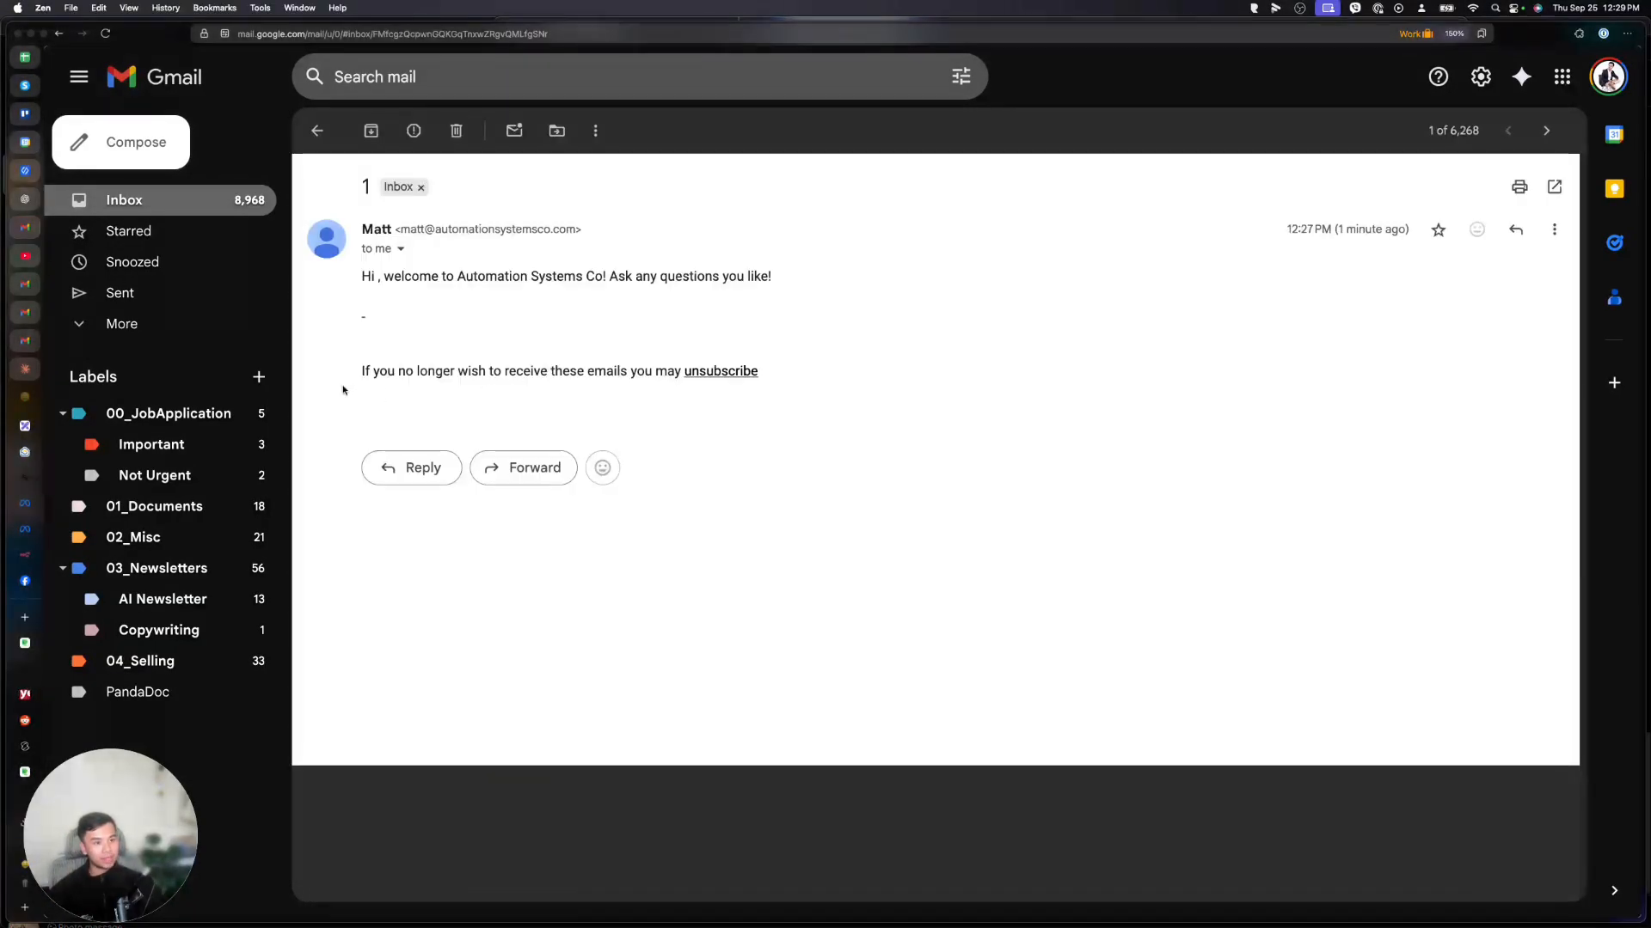
pyautogui.moveTo(347, 379); pyautogui.dragTo(552, 377)
pyautogui.click(573, 365)
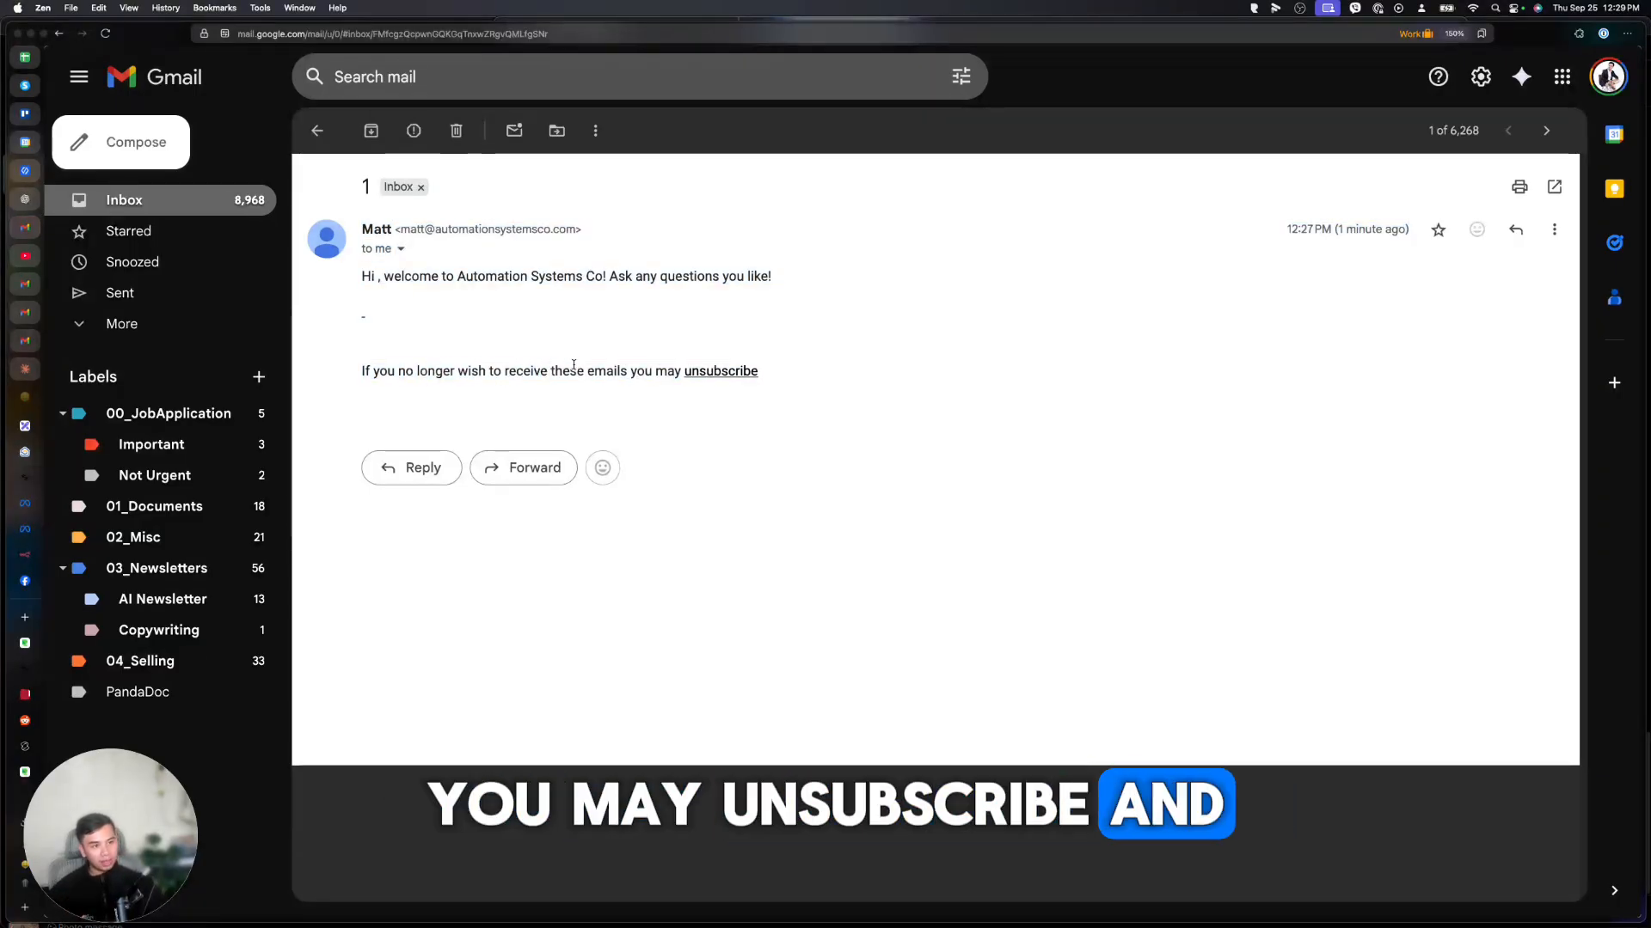
# Return to GoHighLevel and open the account's Business Profile settings.
pyautogui.click(26, 477)
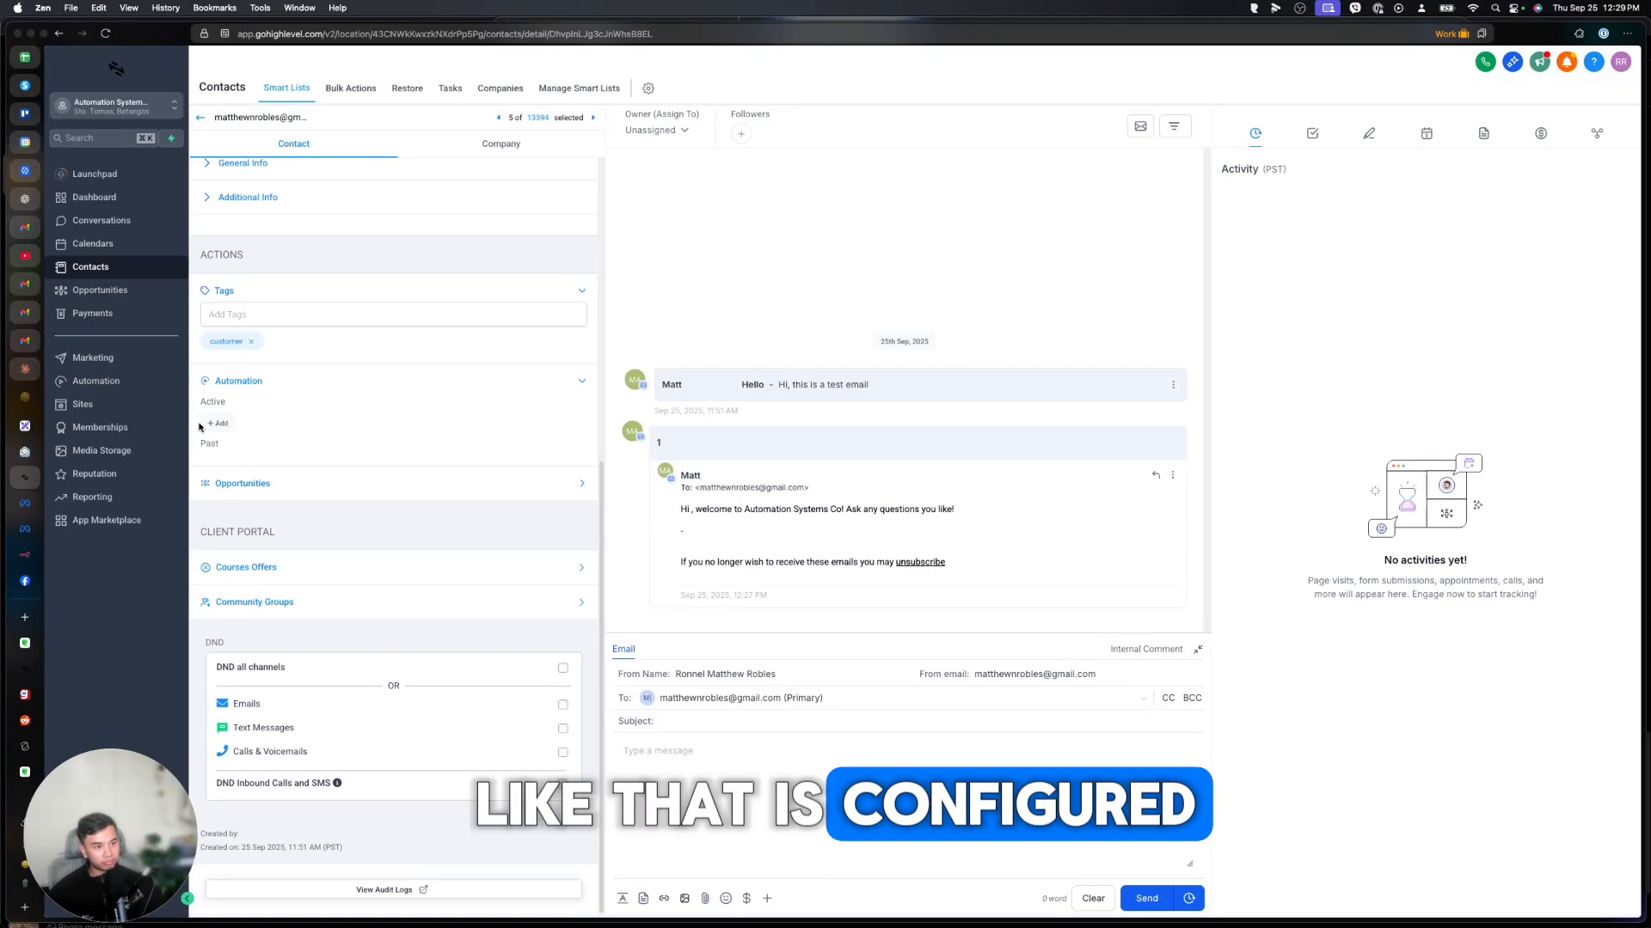
pyautogui.moveTo(125, 830); pyautogui.dragTo(228, 760)
pyautogui.click(123, 883)
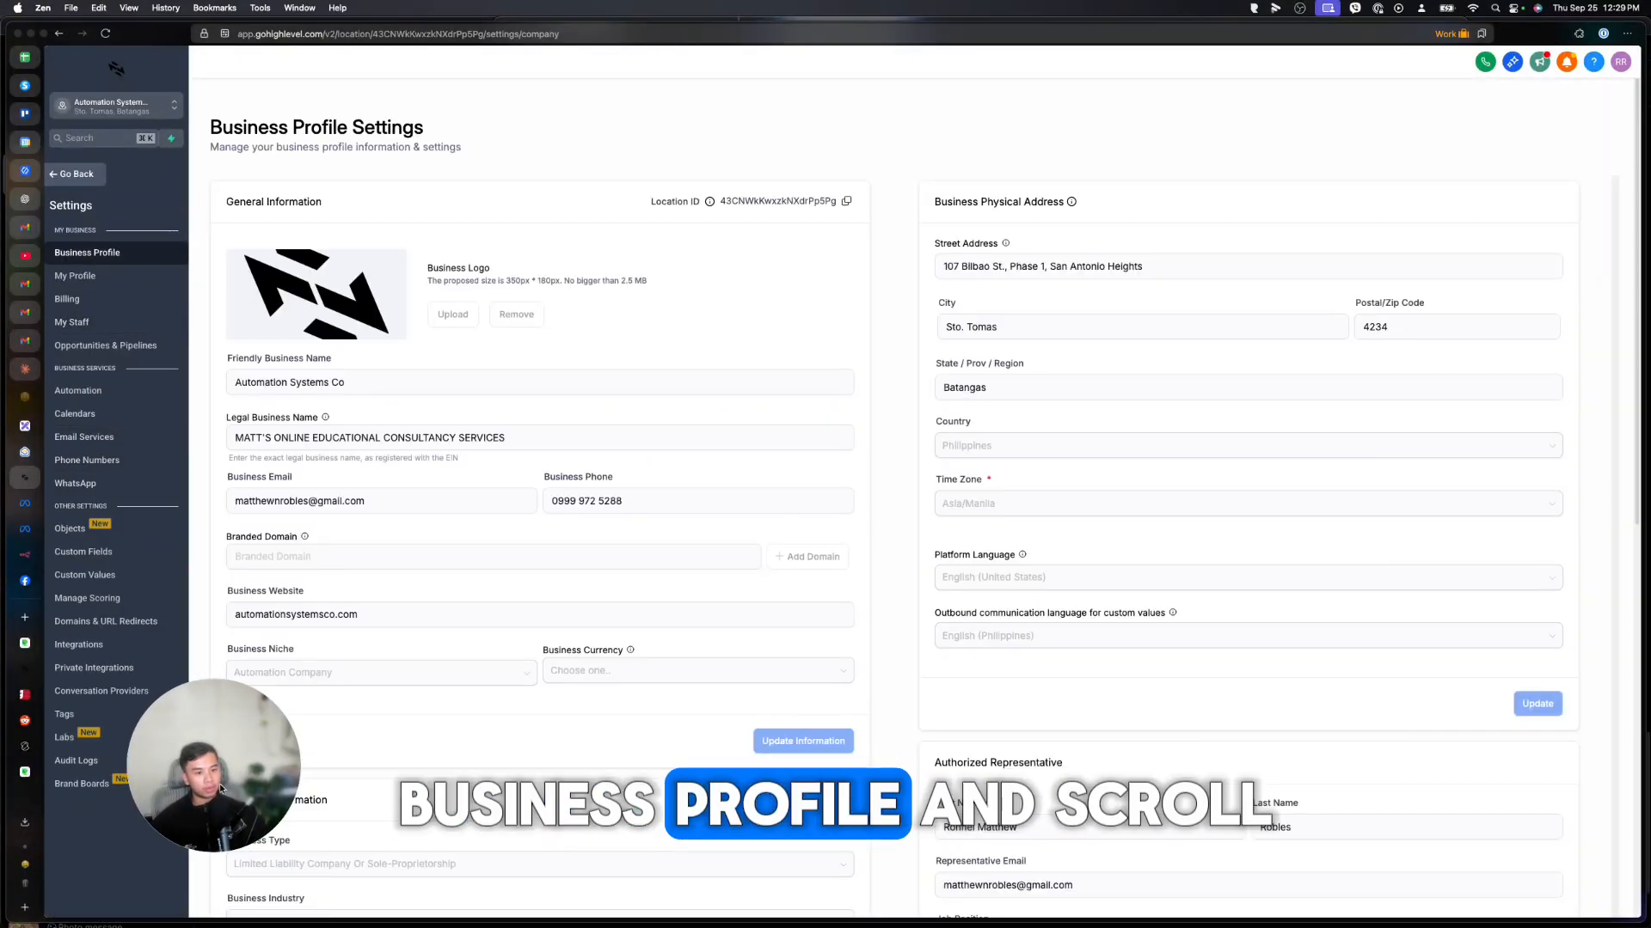
# Uncheck the email unsubscribe link option, tick both confirmations and confirm with CONFIRM.
pyautogui.scroll(-6, 987, 701)
pyautogui.scroll(-6, 987, 696)
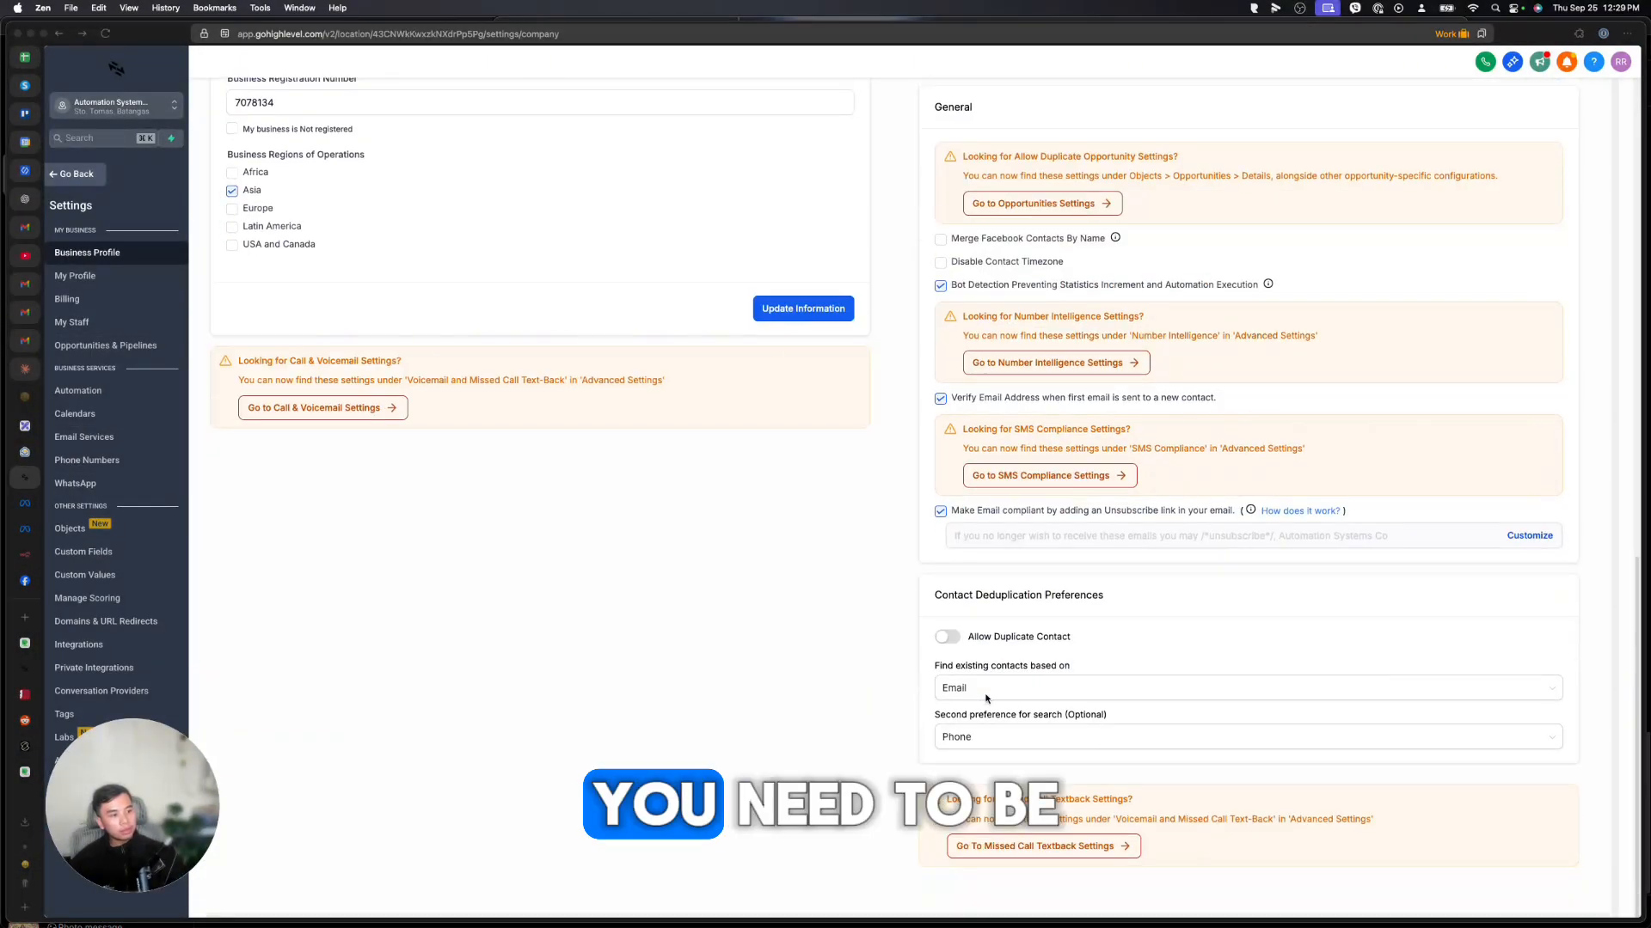
pyautogui.scroll(2, 974, 763)
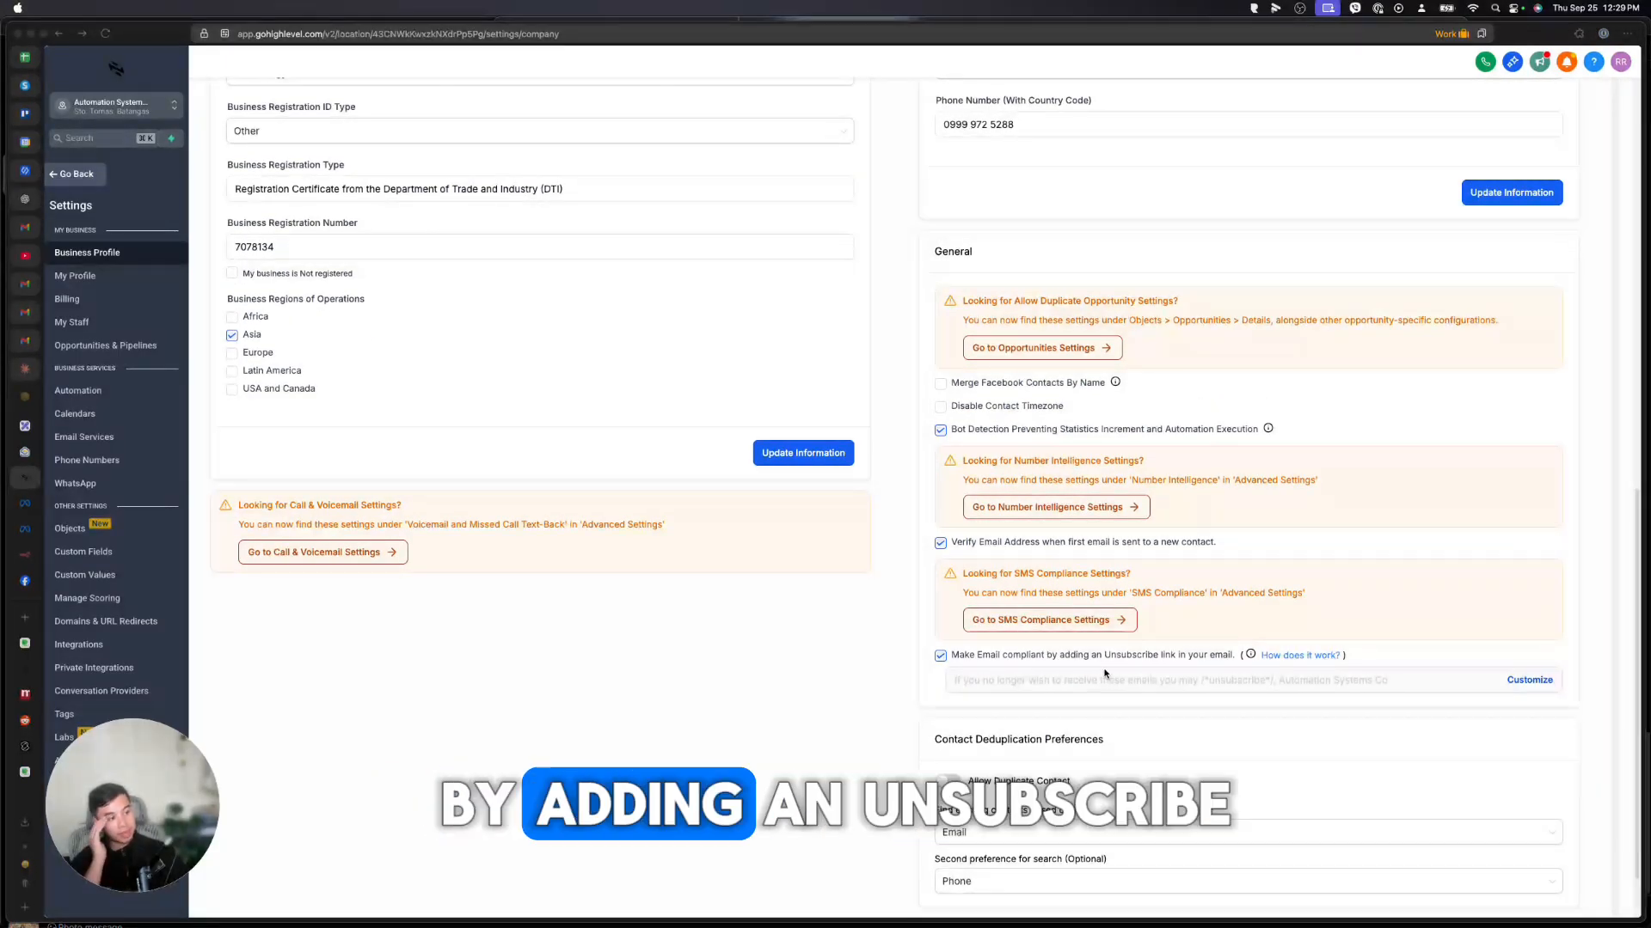
pyautogui.click(940, 656)
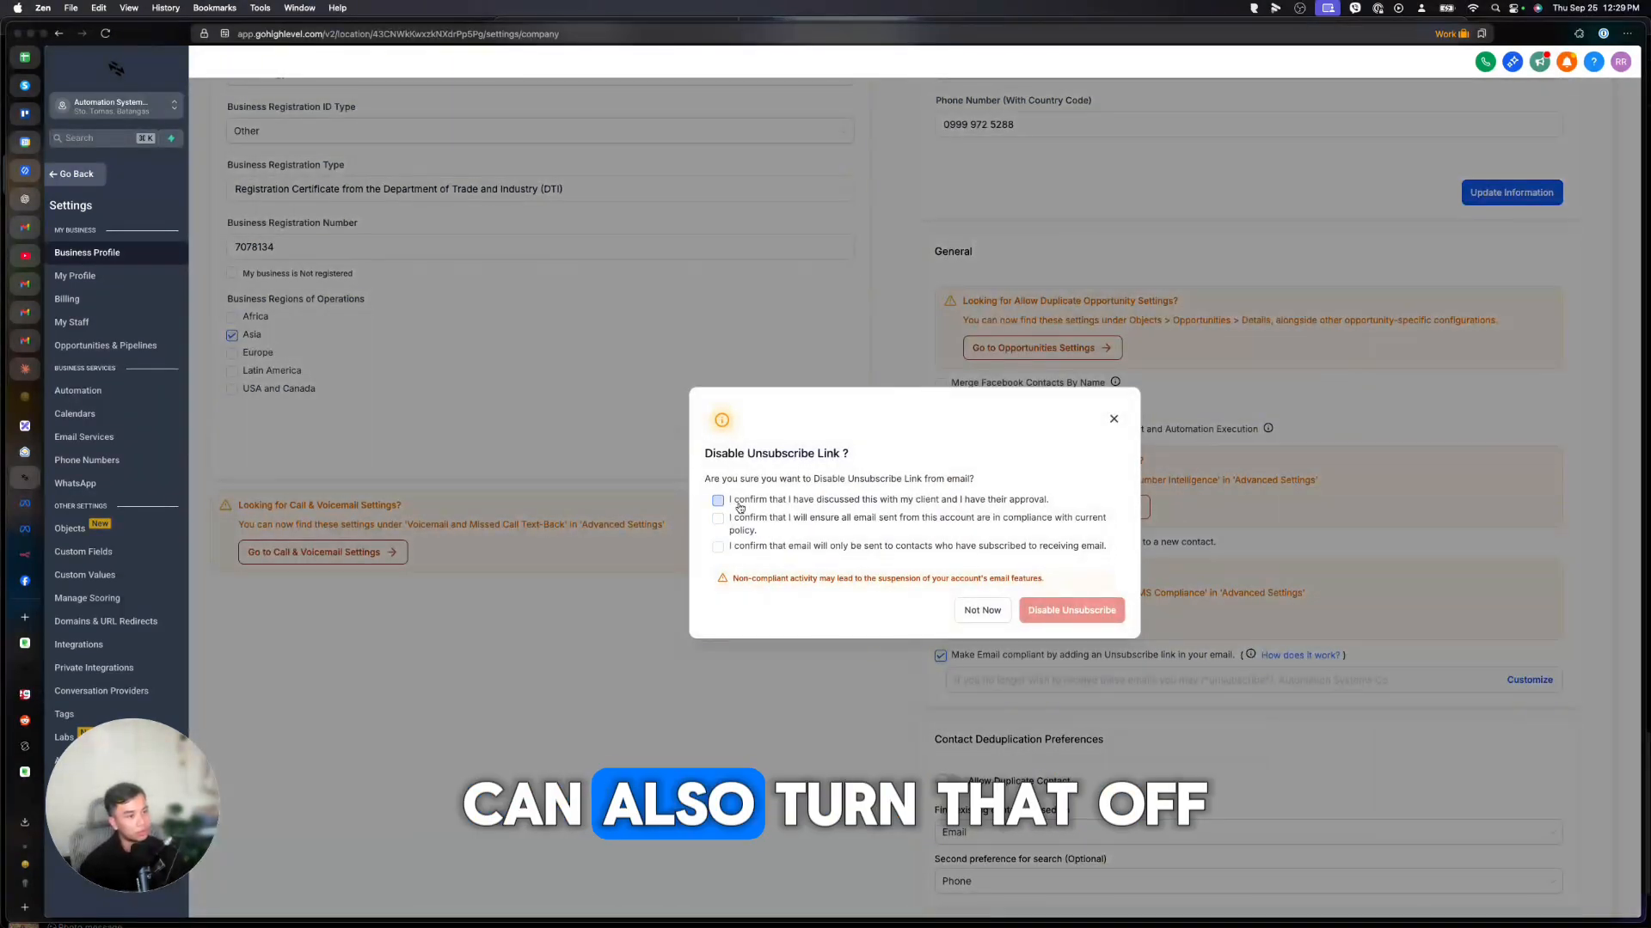
pyautogui.click(717, 499)
pyautogui.click(717, 545)
pyautogui.click(1049, 611)
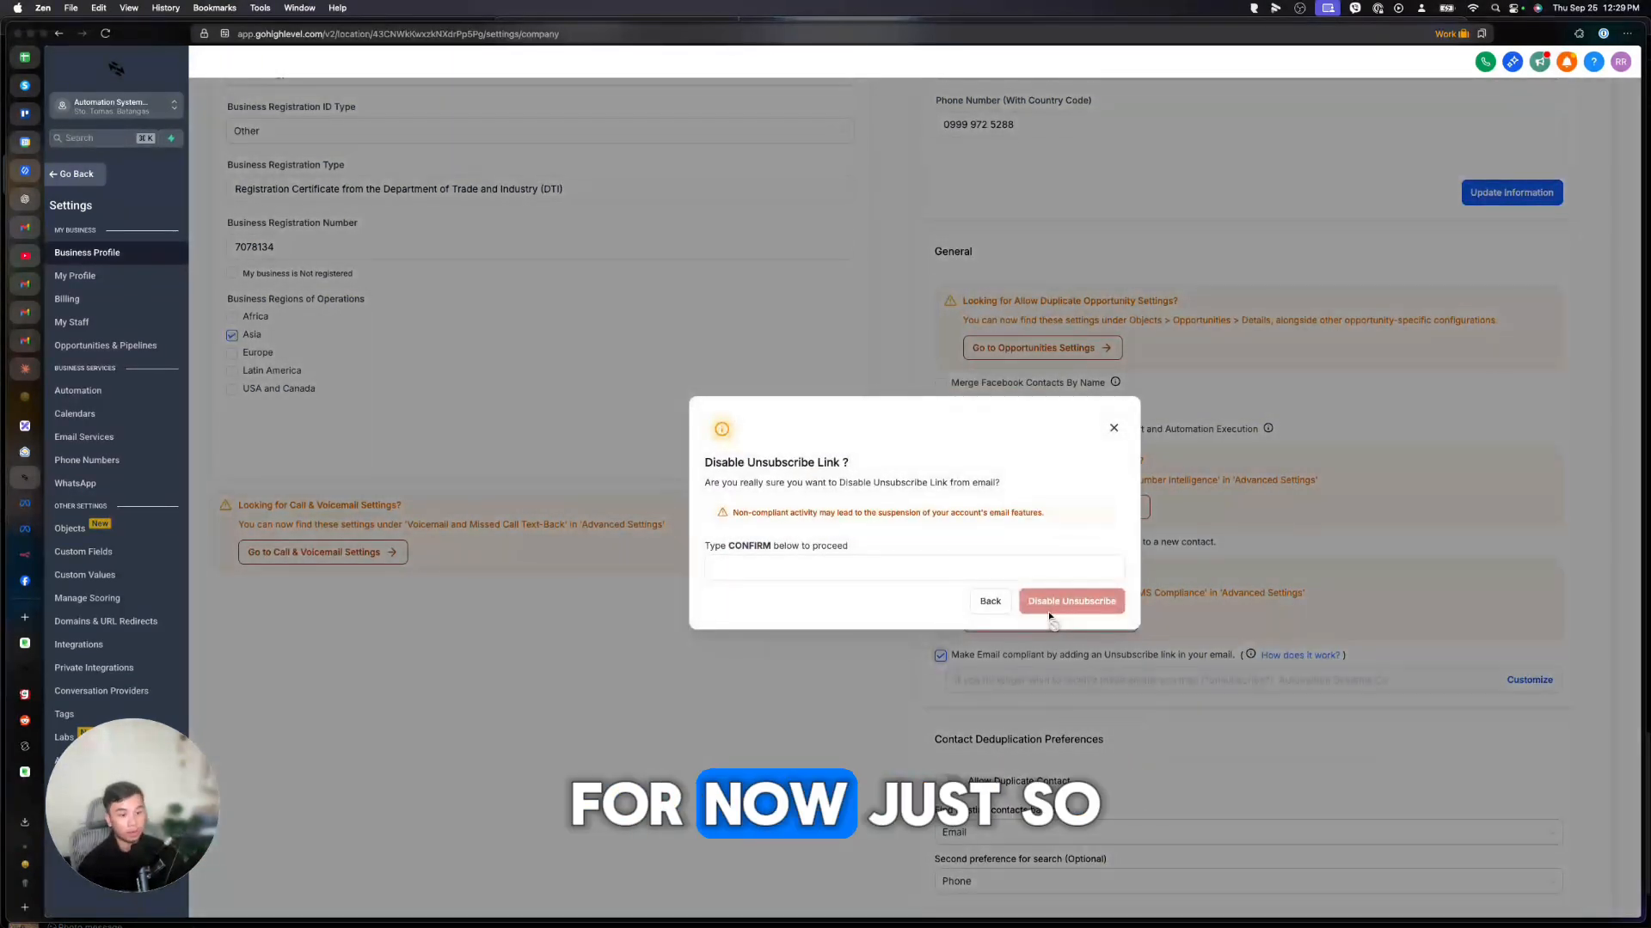
pyautogui.write('CONFIRM')
pyautogui.click(1029, 605)
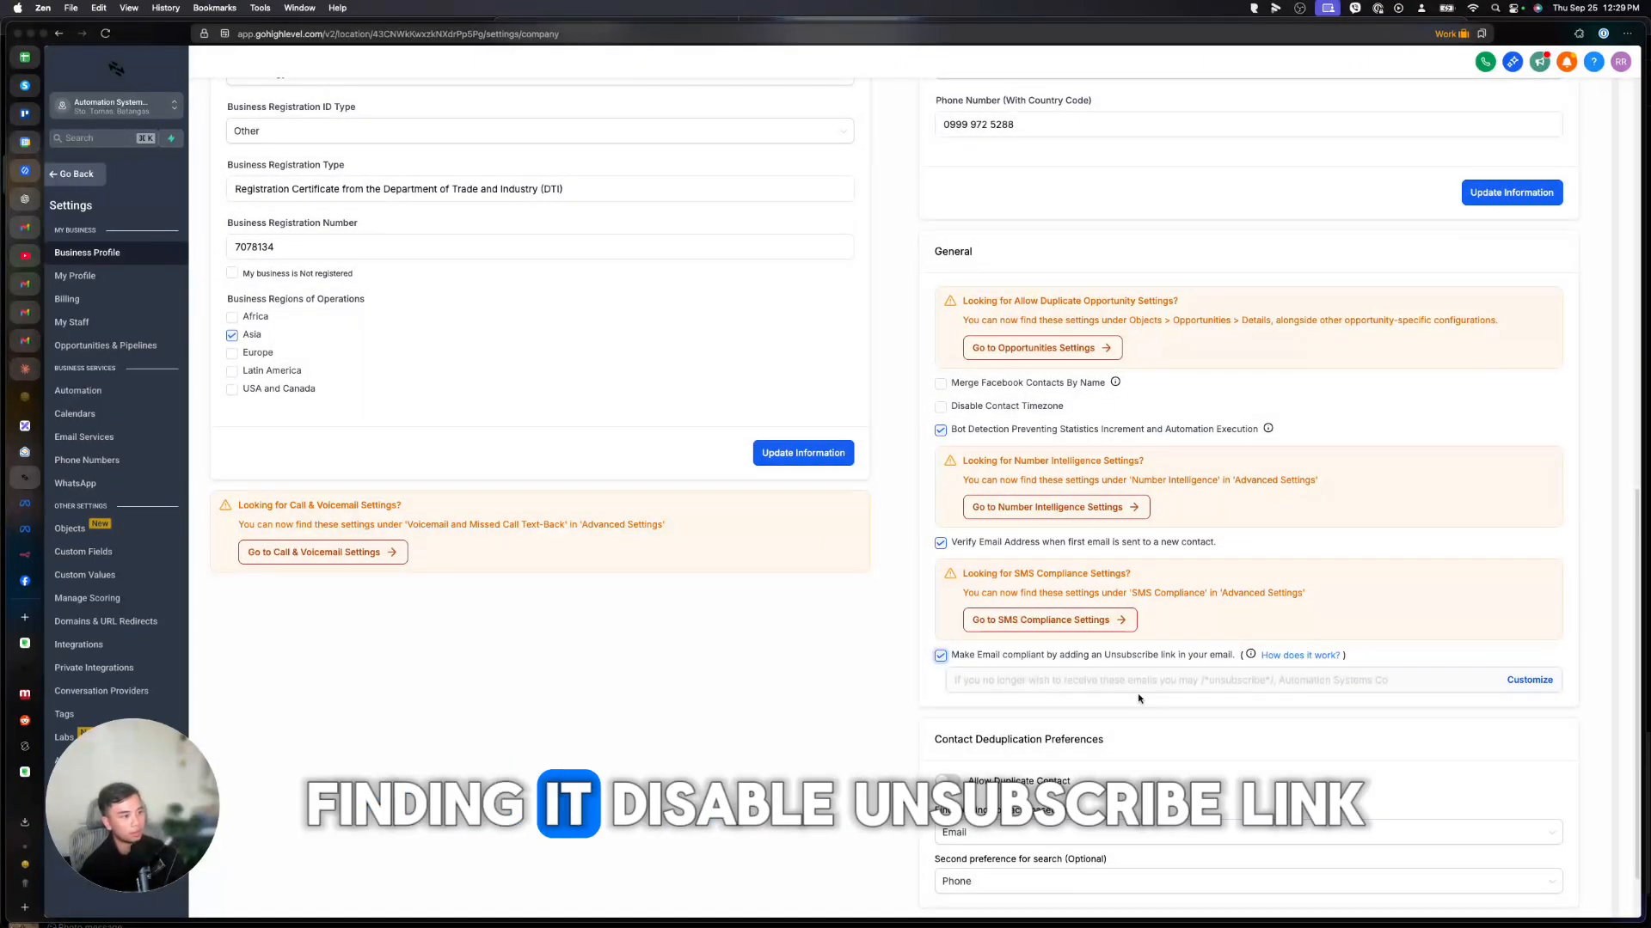
# Recheck the unsubscribe setting prompt and reload the settings page.
pyautogui.click(940, 657)
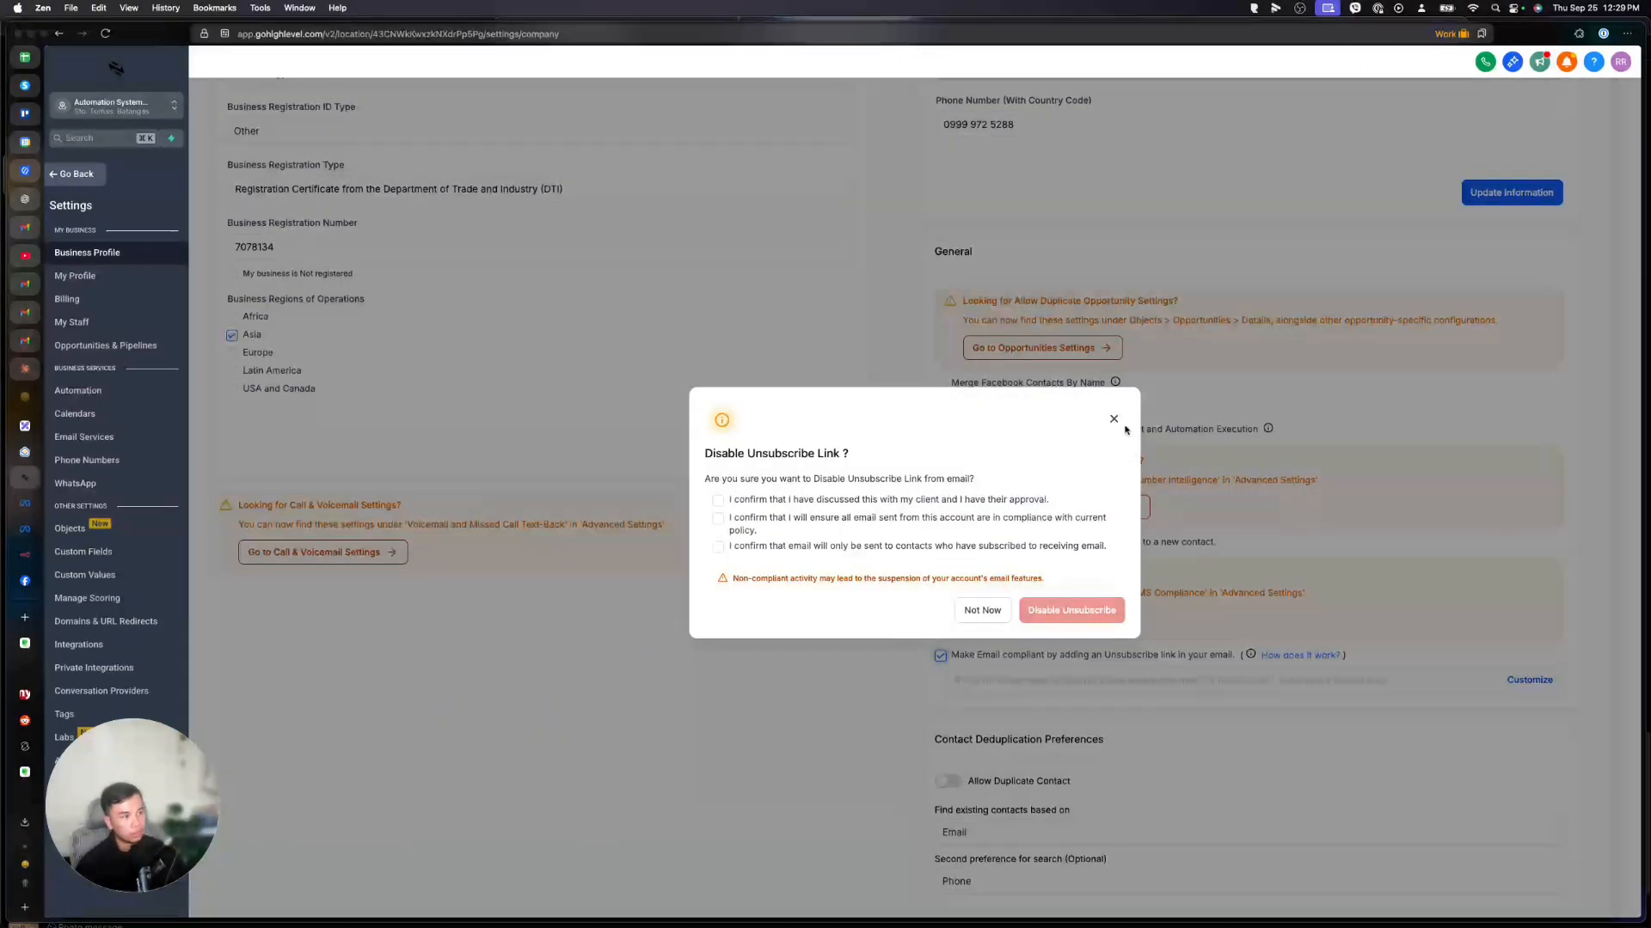
pyautogui.click(1114, 419)
pyautogui.press('super+r')
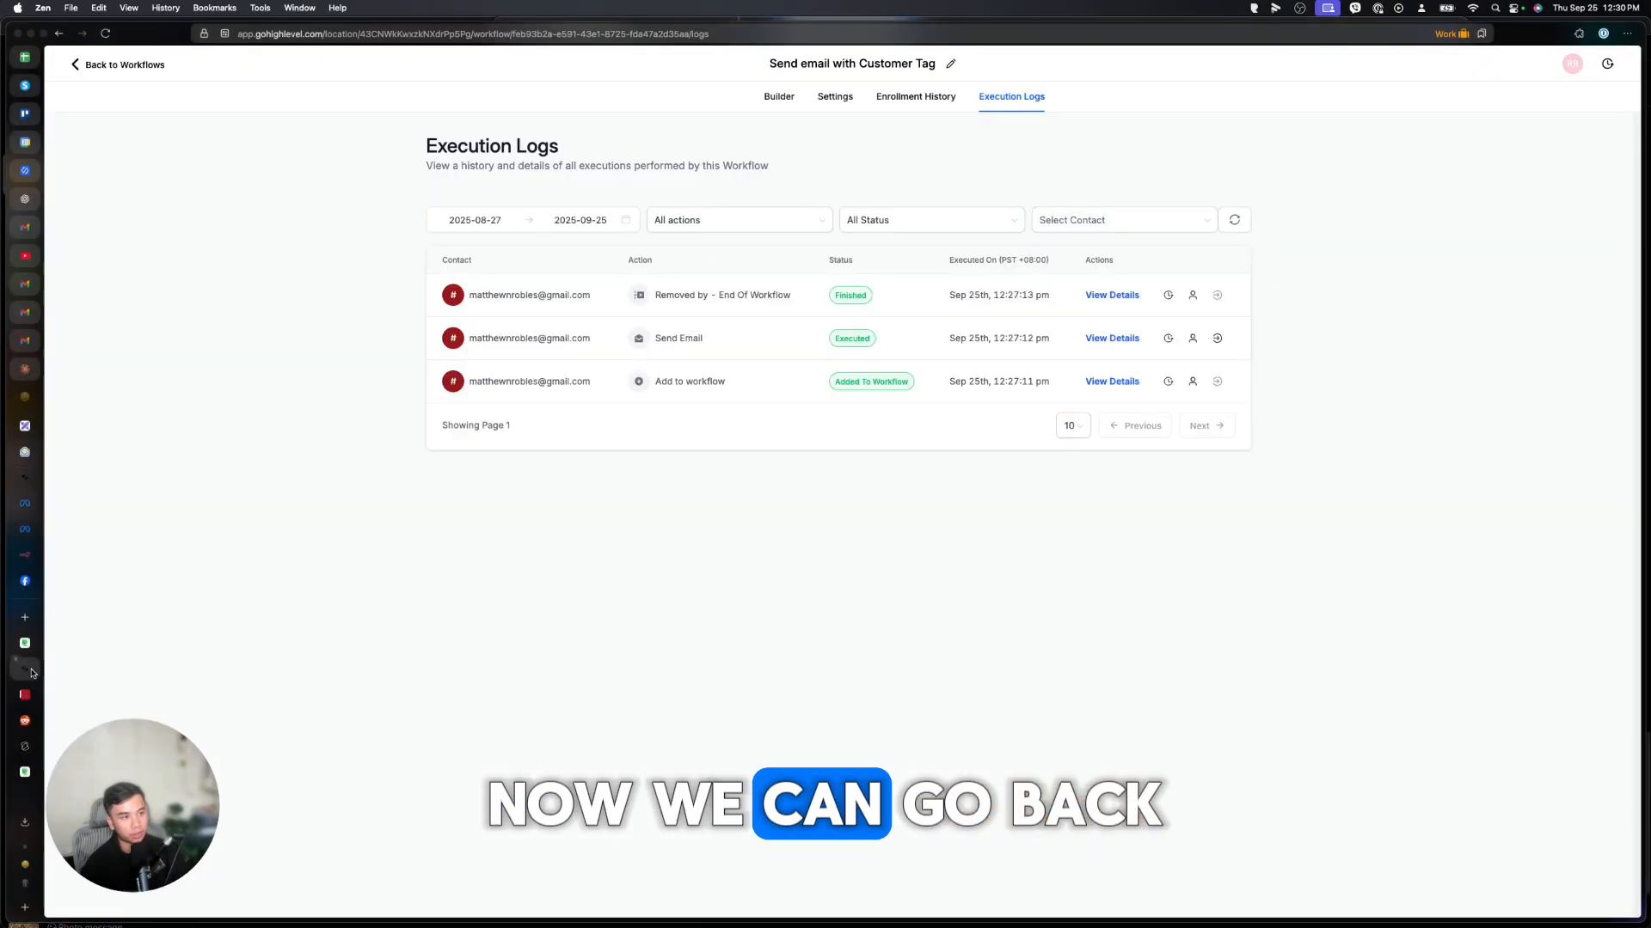
# Go from the workflow's enrollment history to Contacts and select the test contact's First Name field.
pyautogui.click(891, 99)
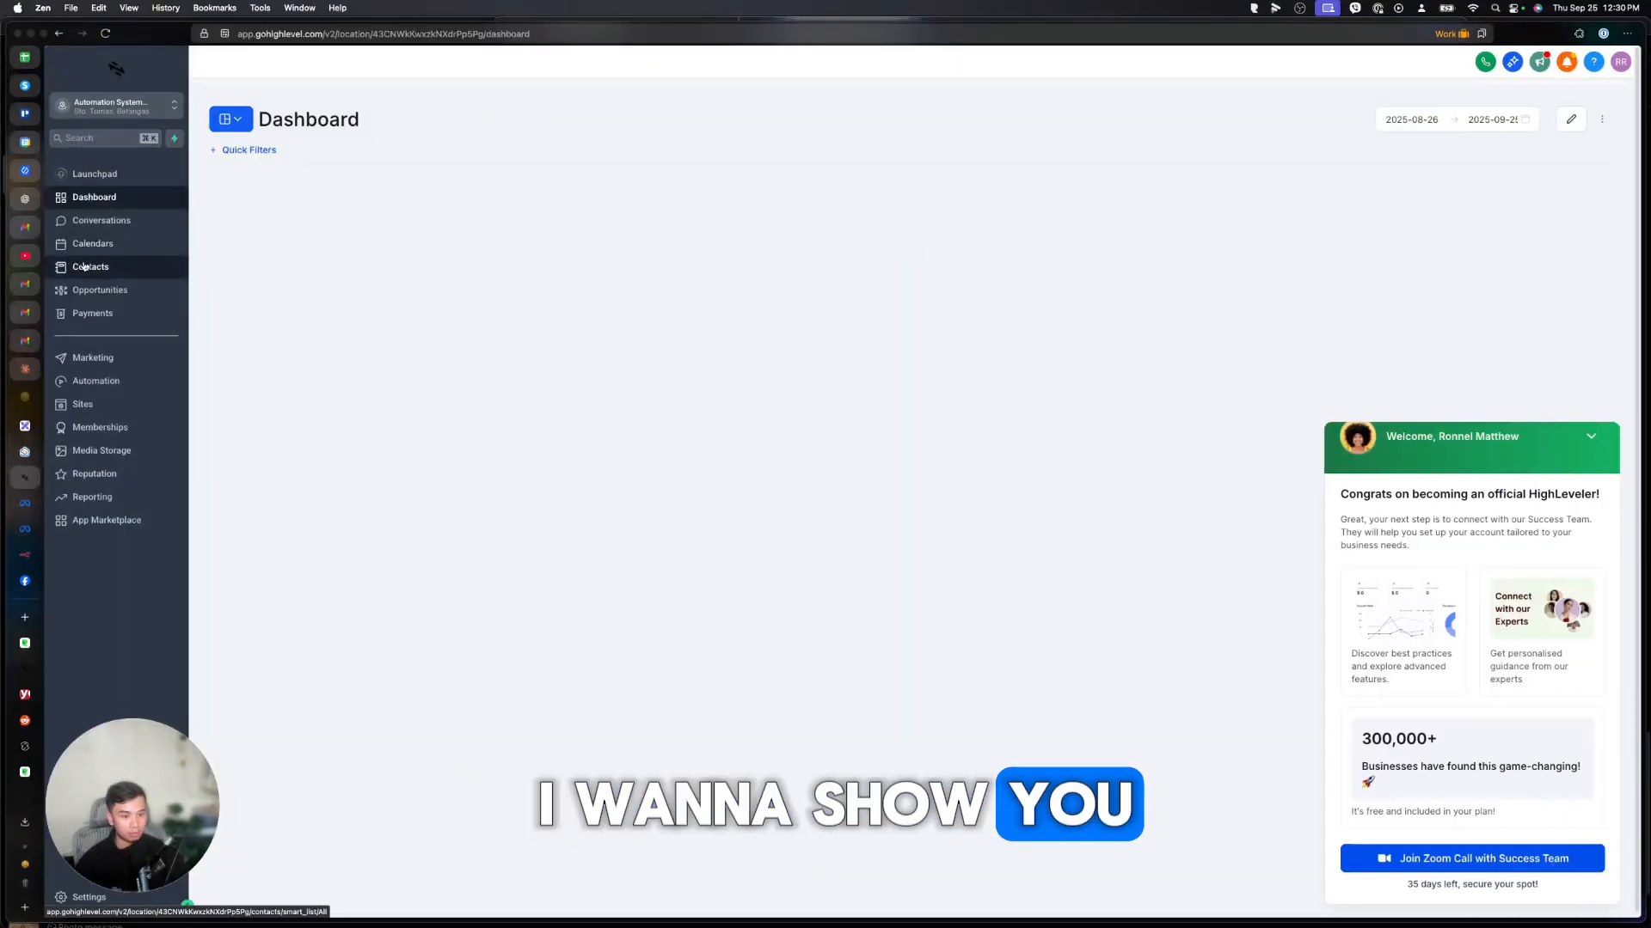
pyautogui.click(84, 266)
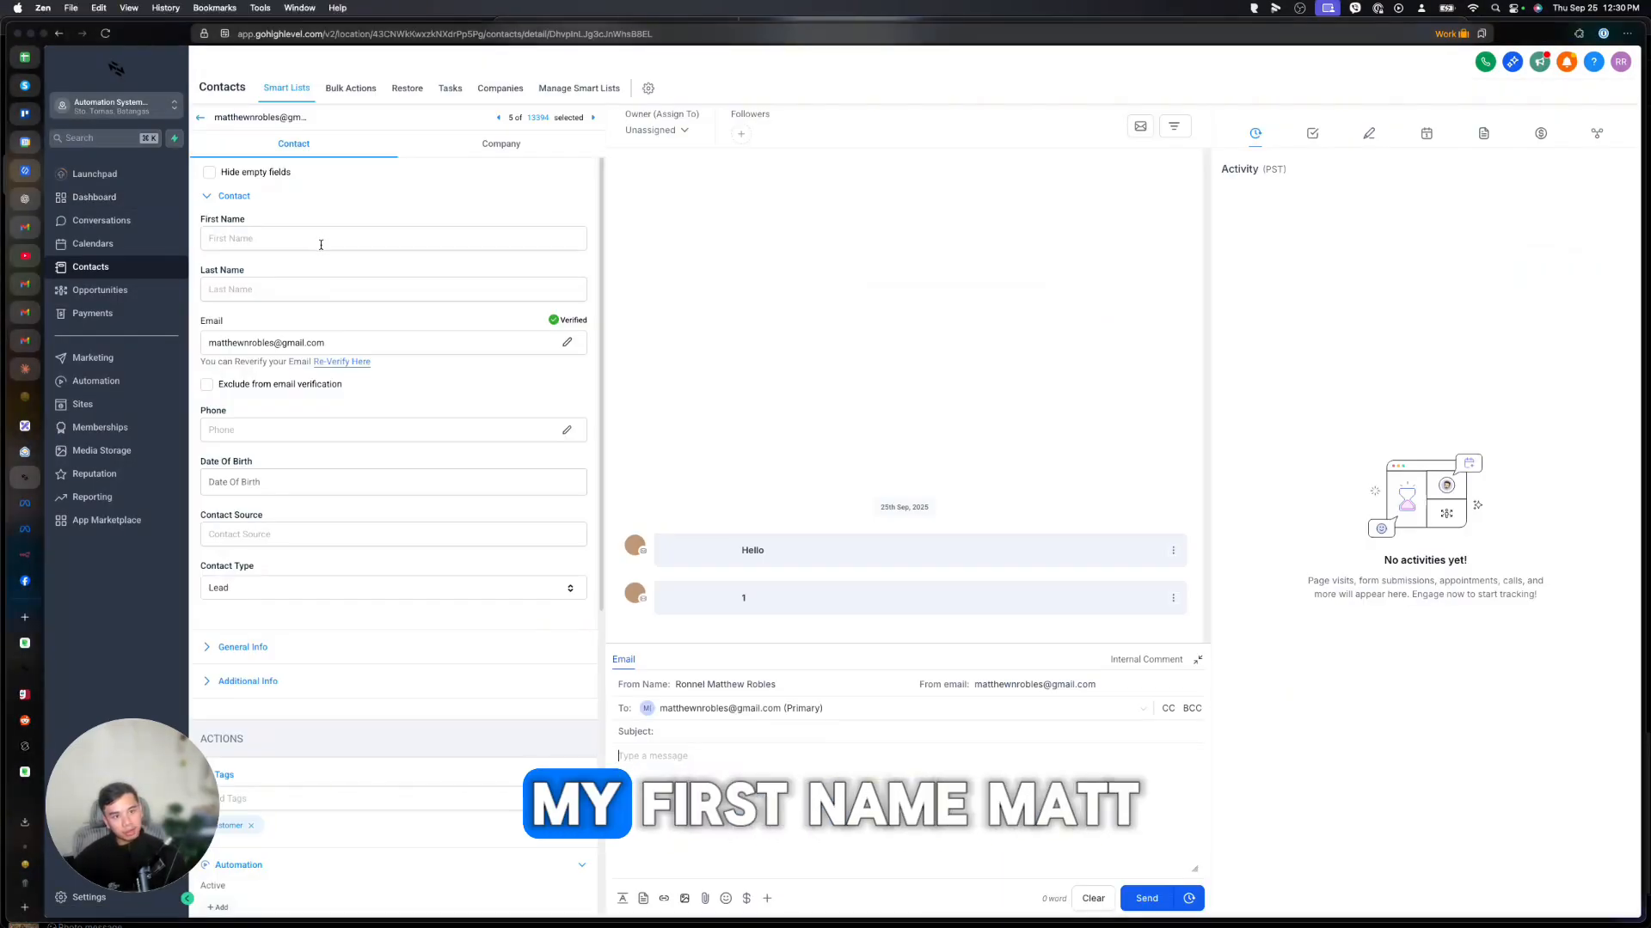
pyautogui.click(320, 245)
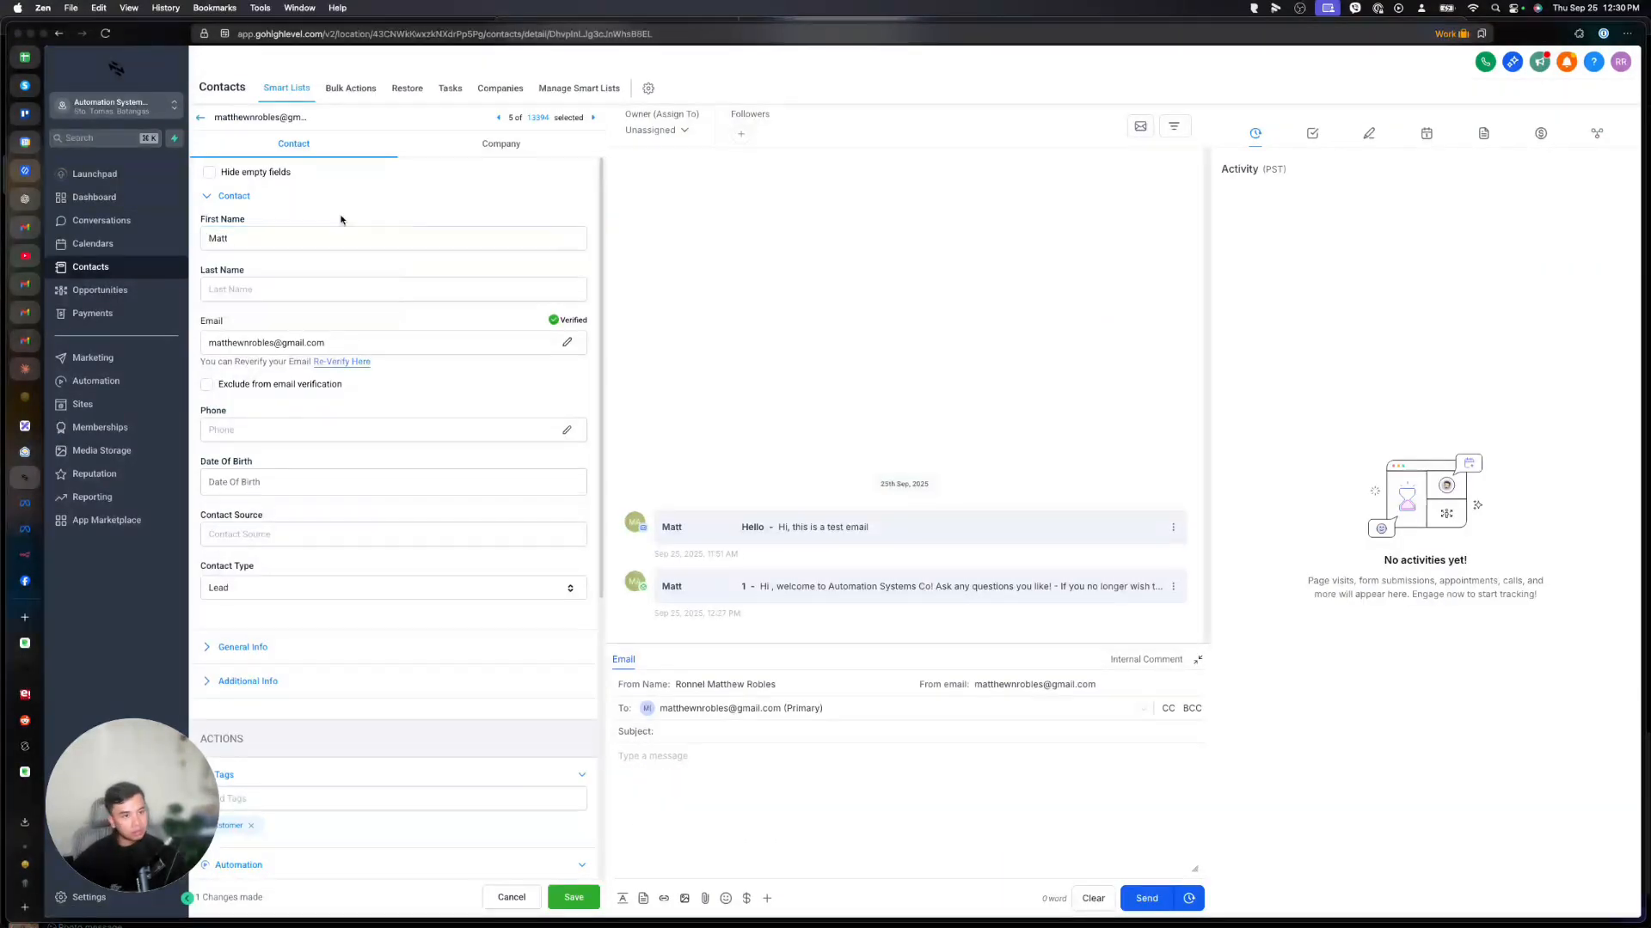
# Enter the contact's first and last name and save the changes.
pyautogui.click(263, 290)
pyautogui.write('Rob')
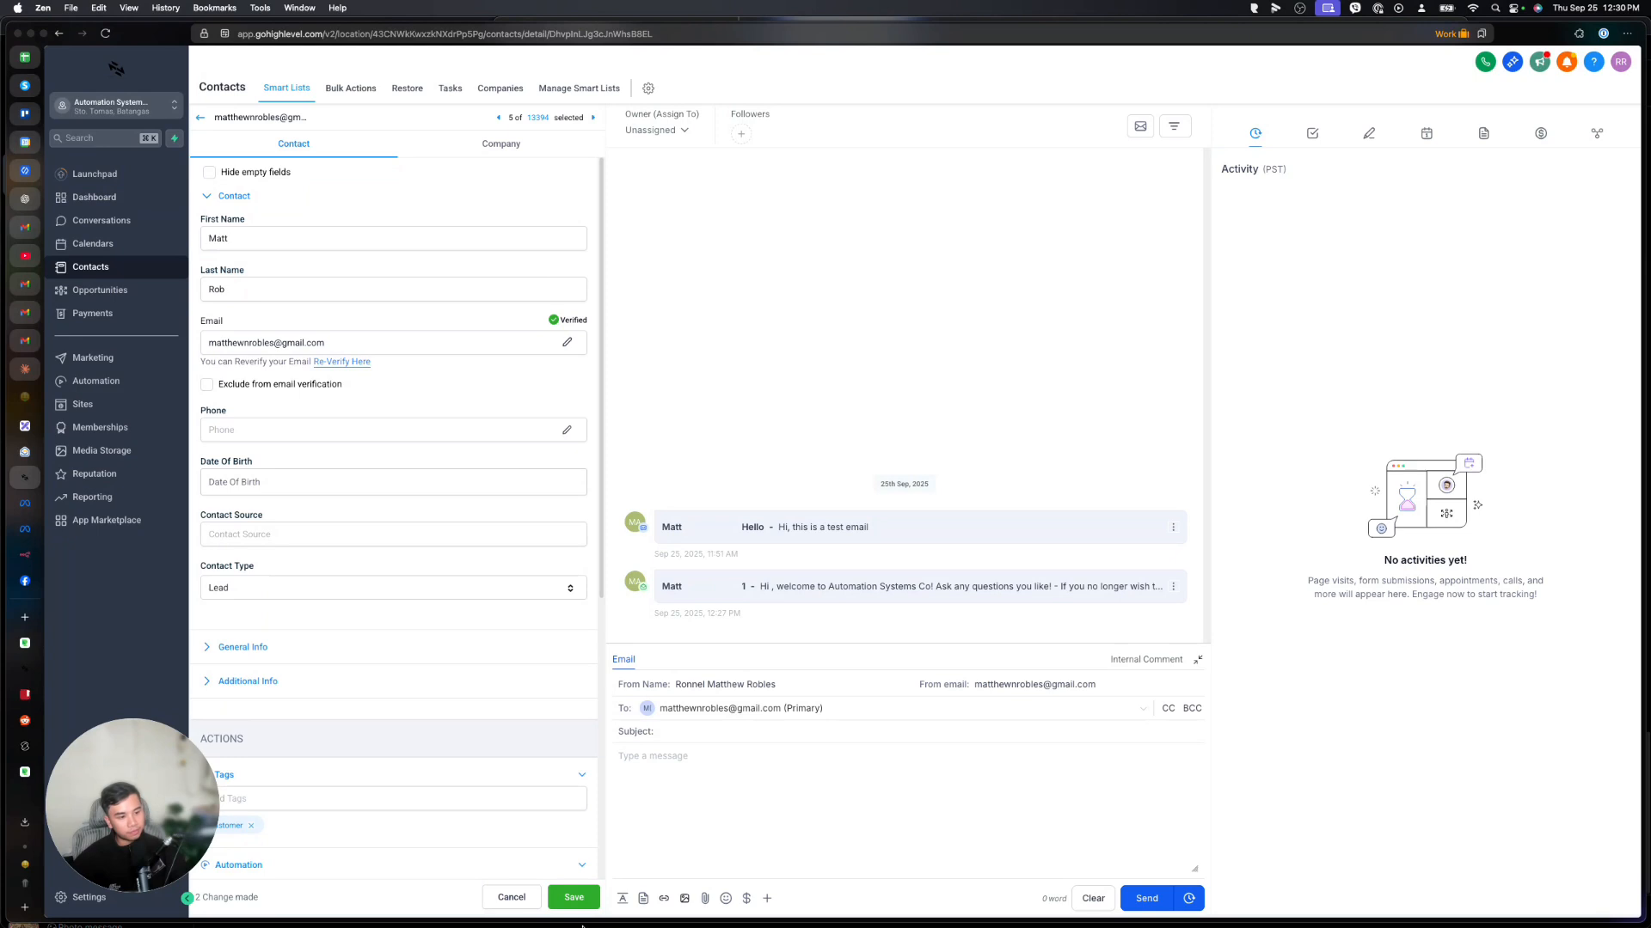
pyautogui.click(574, 896)
# Remove and re-add the 'customer' tag to retrigger the welcome email workflow.
pyautogui.scroll(-5, 416, 634)
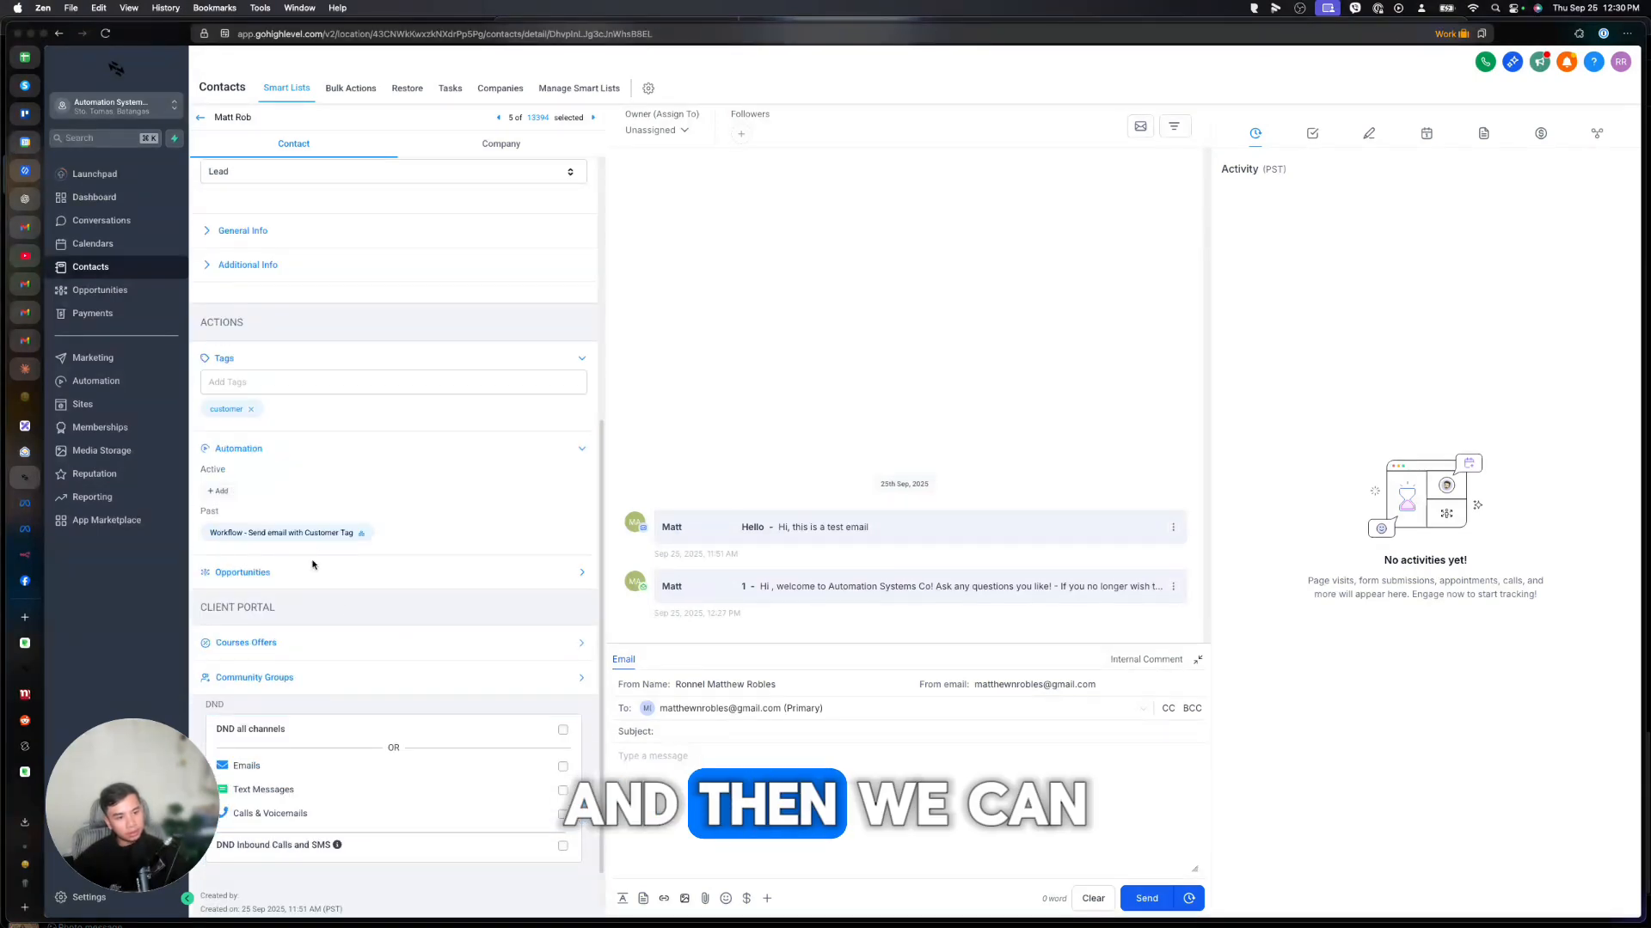
pyautogui.click(252, 409)
pyautogui.click(256, 383)
pyautogui.write('customer')
pyautogui.press('Return')
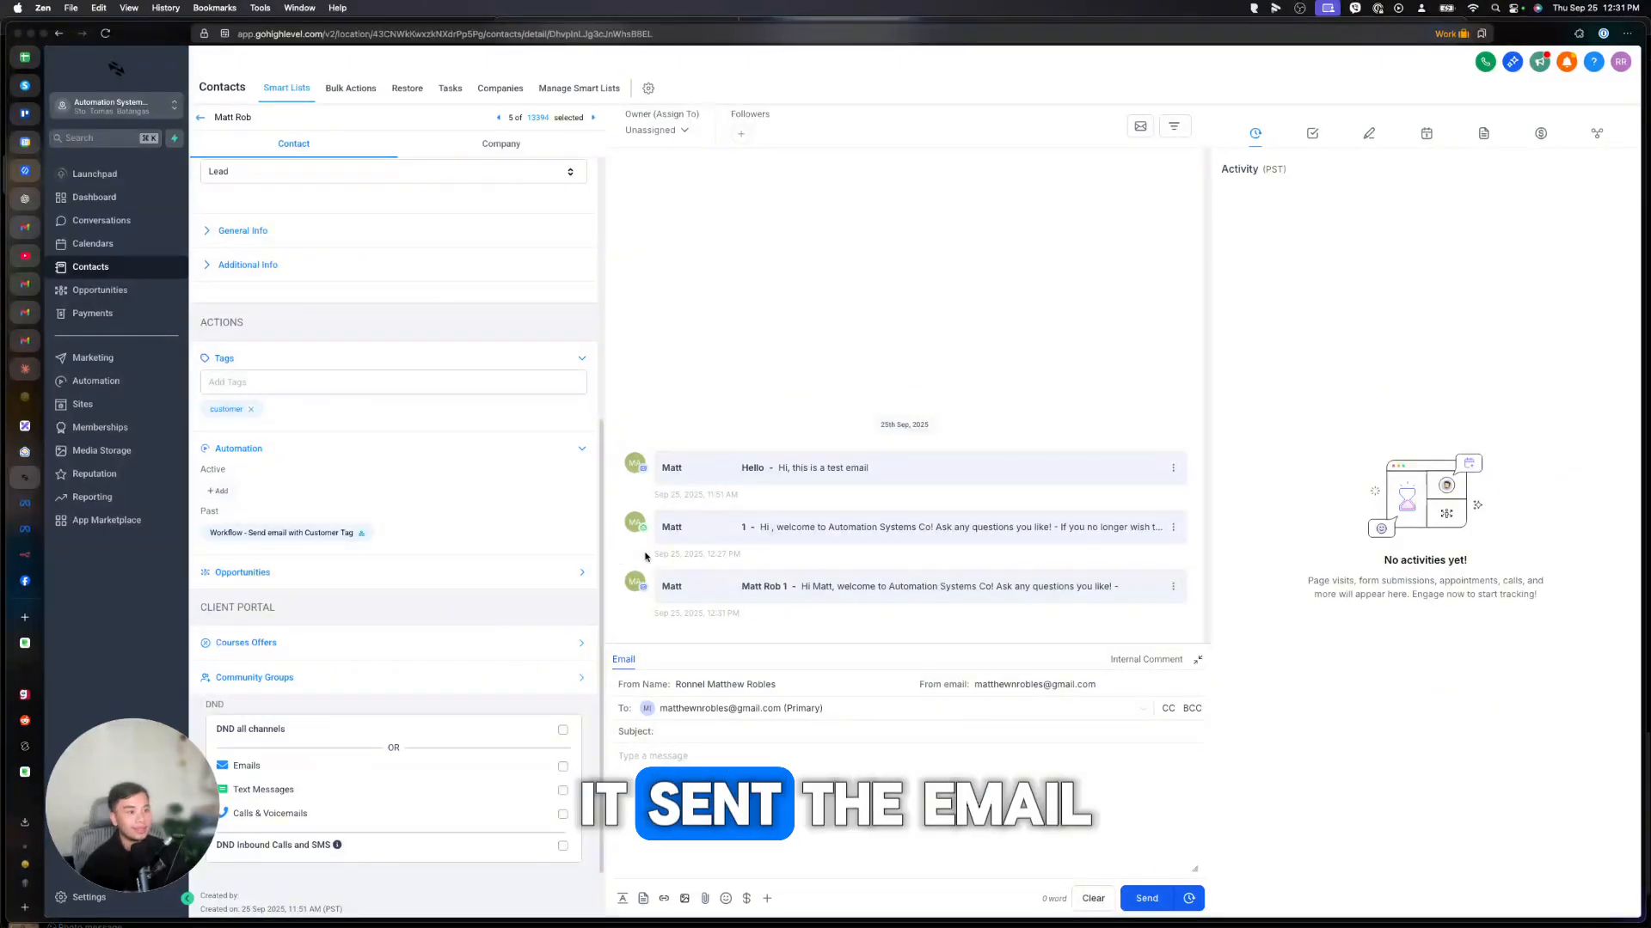
pyautogui.click(28, 228)
# Open the new personalized welcome email now in the Primary inbox.
pyautogui.click(319, 131)
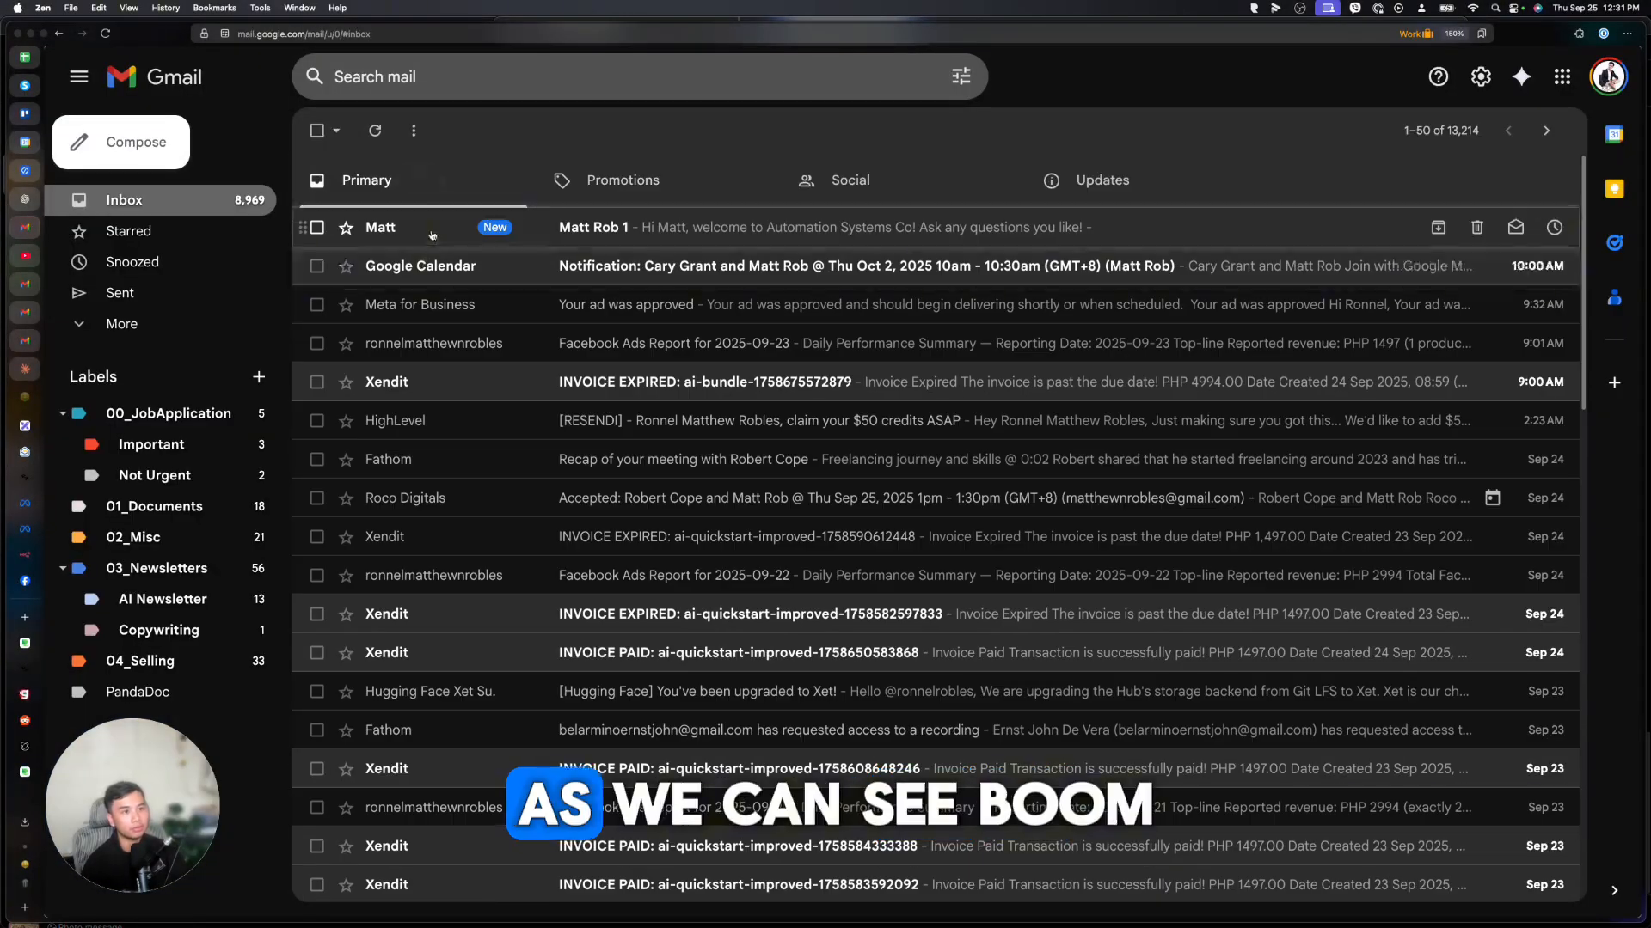
pyautogui.click(640, 226)
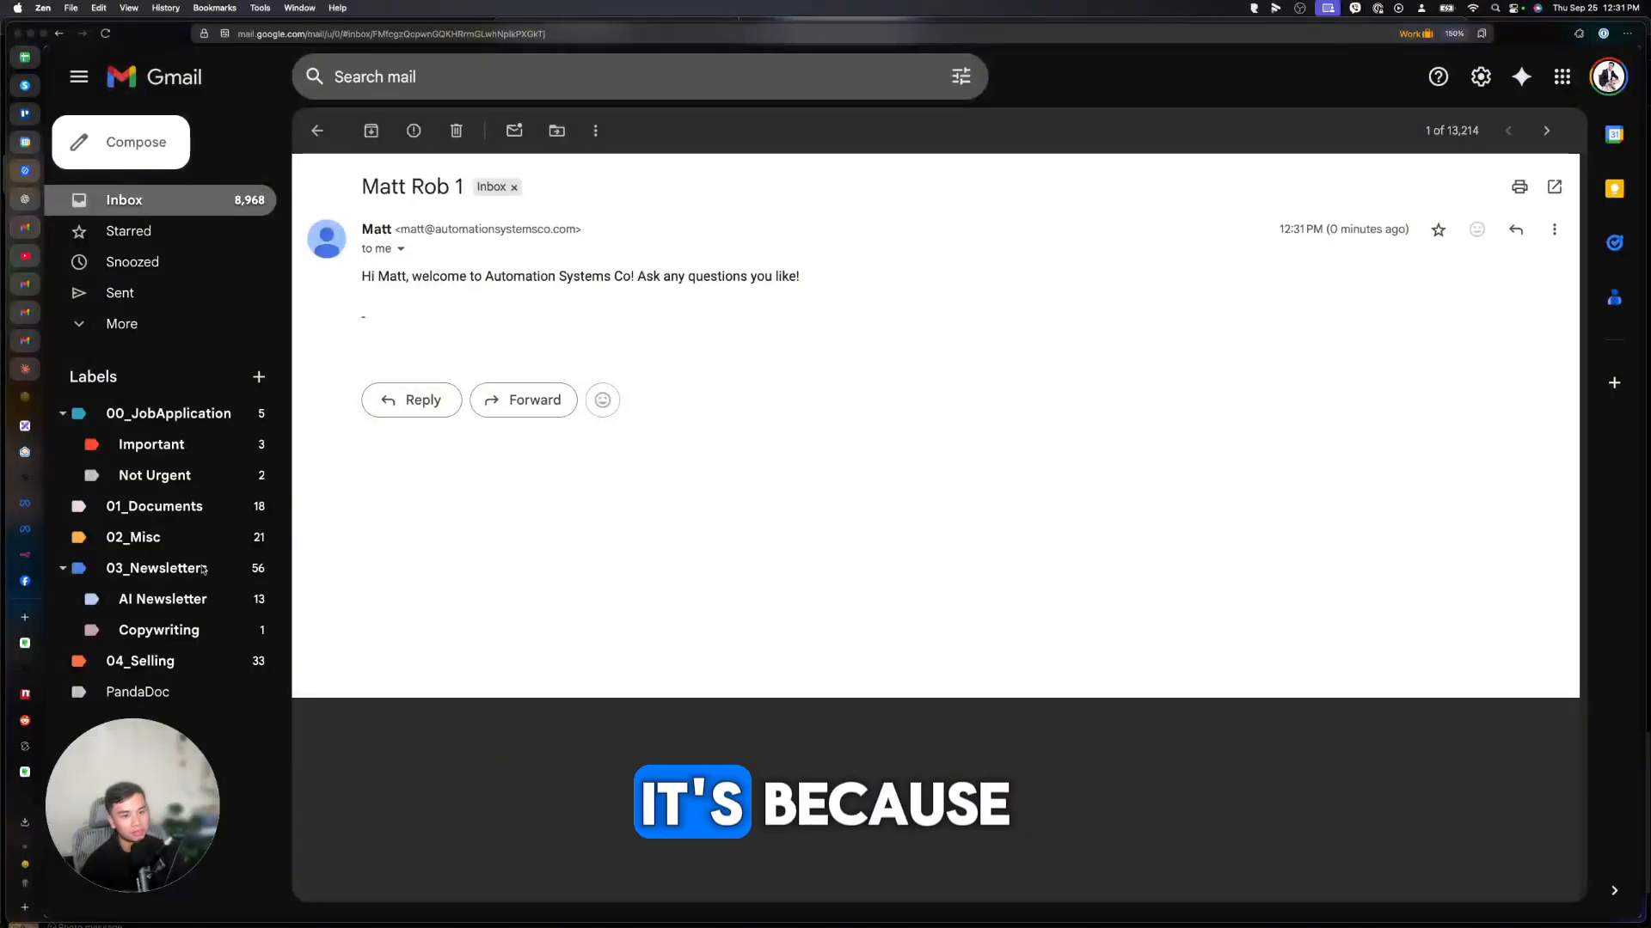
# Assign the contact to the account owner from the Owner dropdown.
pyautogui.click(23, 675)
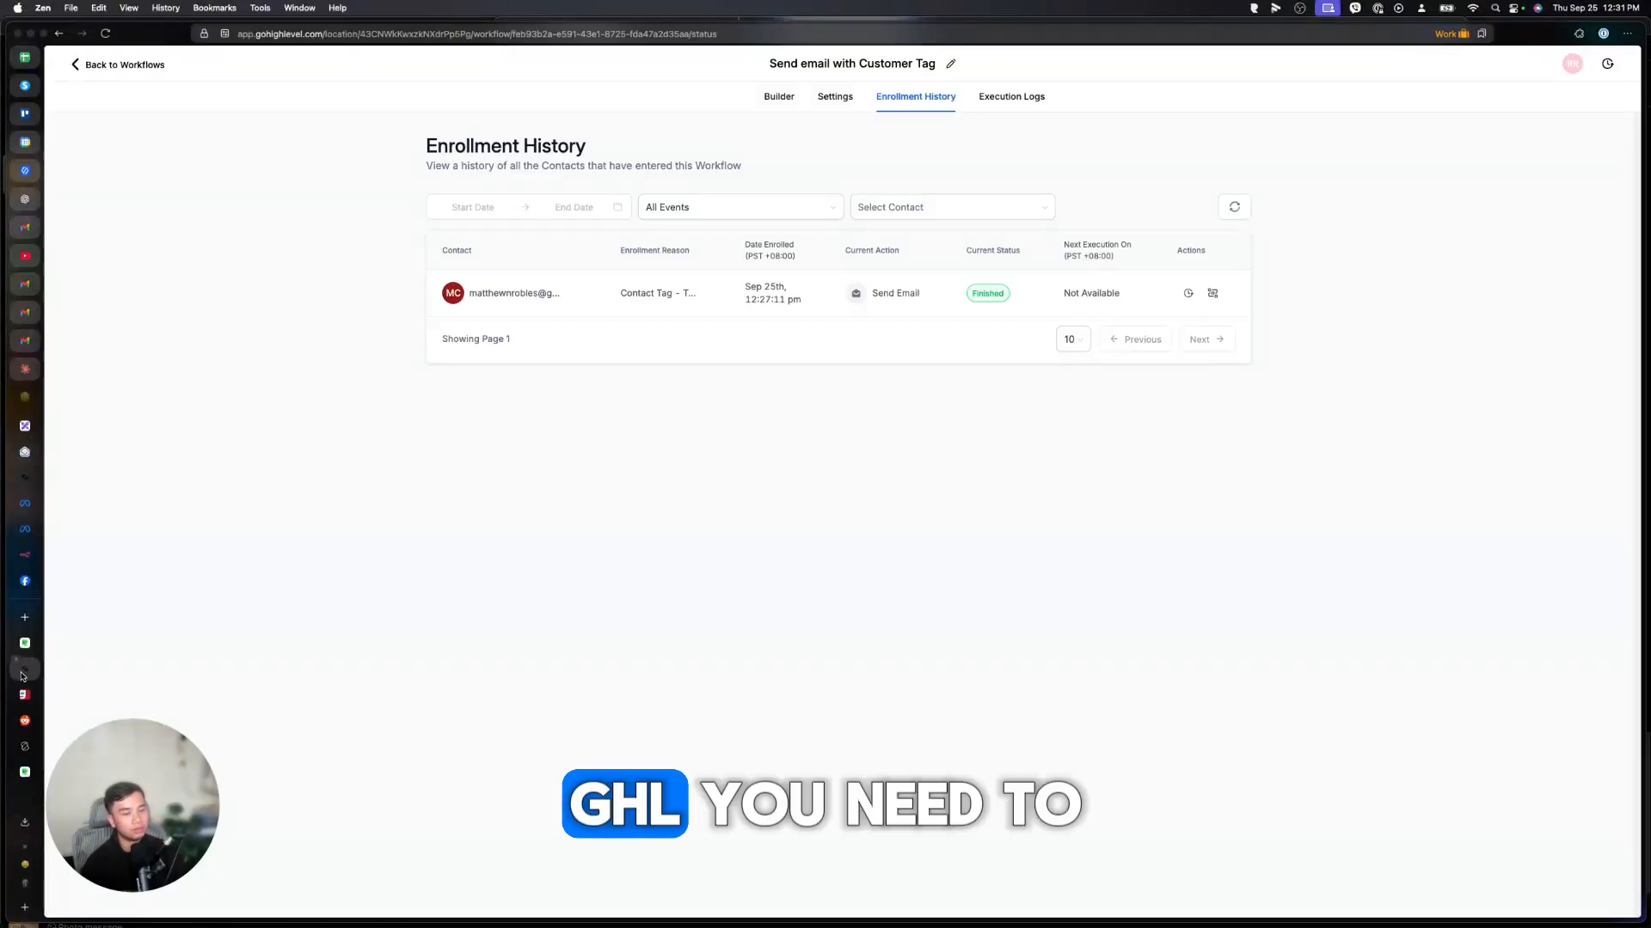
pyautogui.click(31, 495)
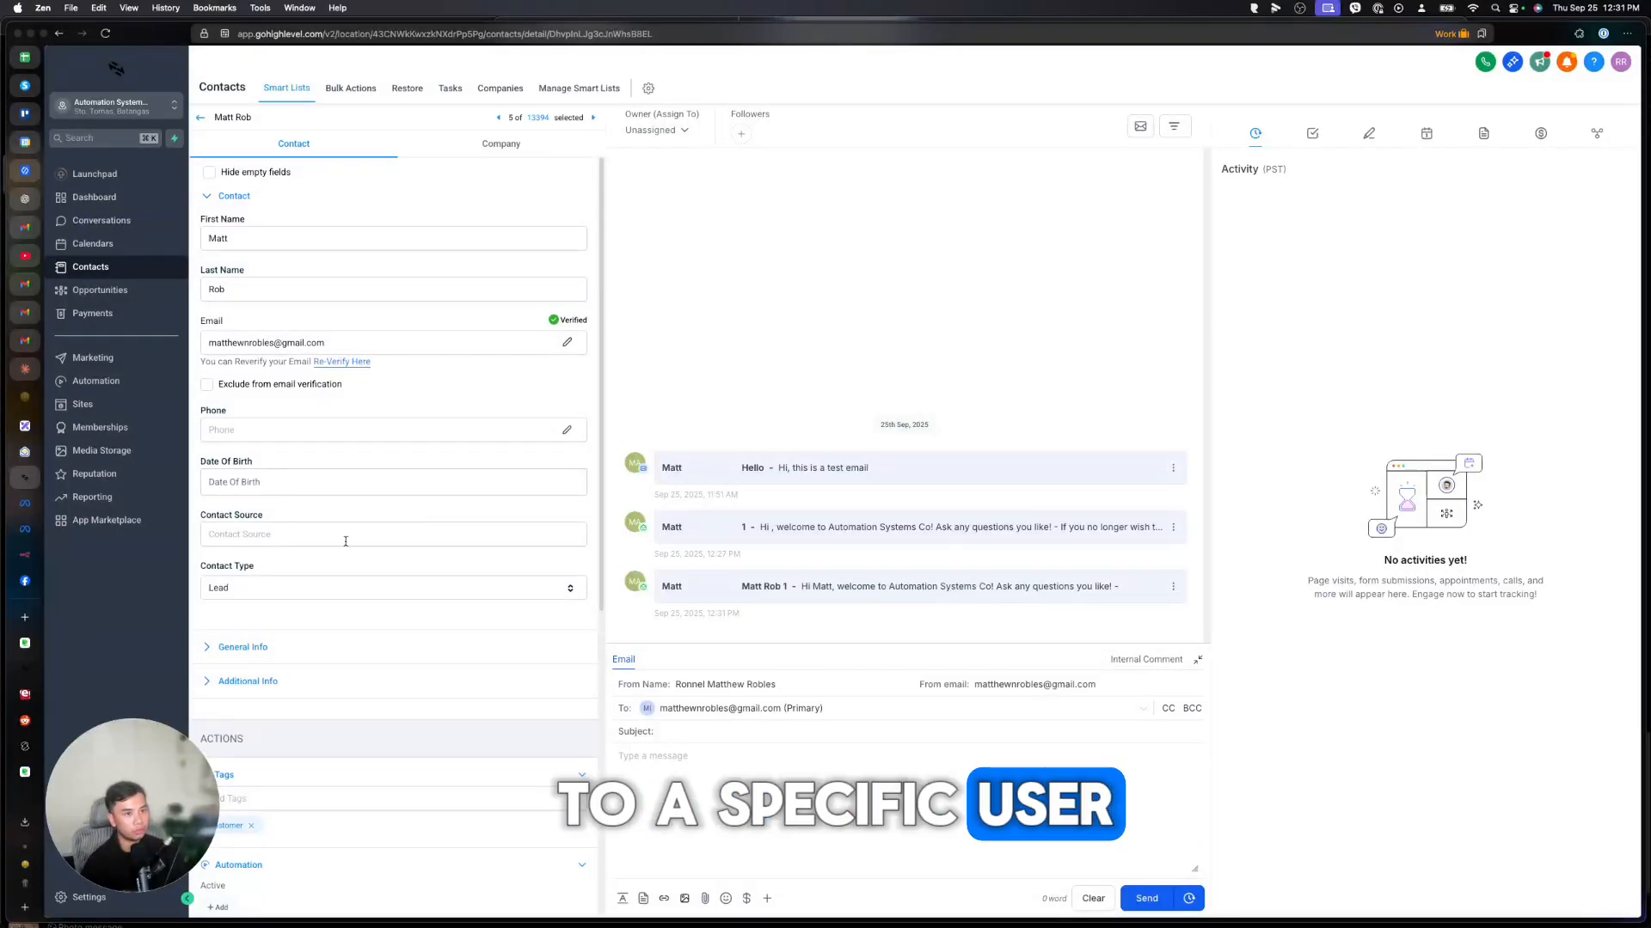
pyautogui.click(670, 133)
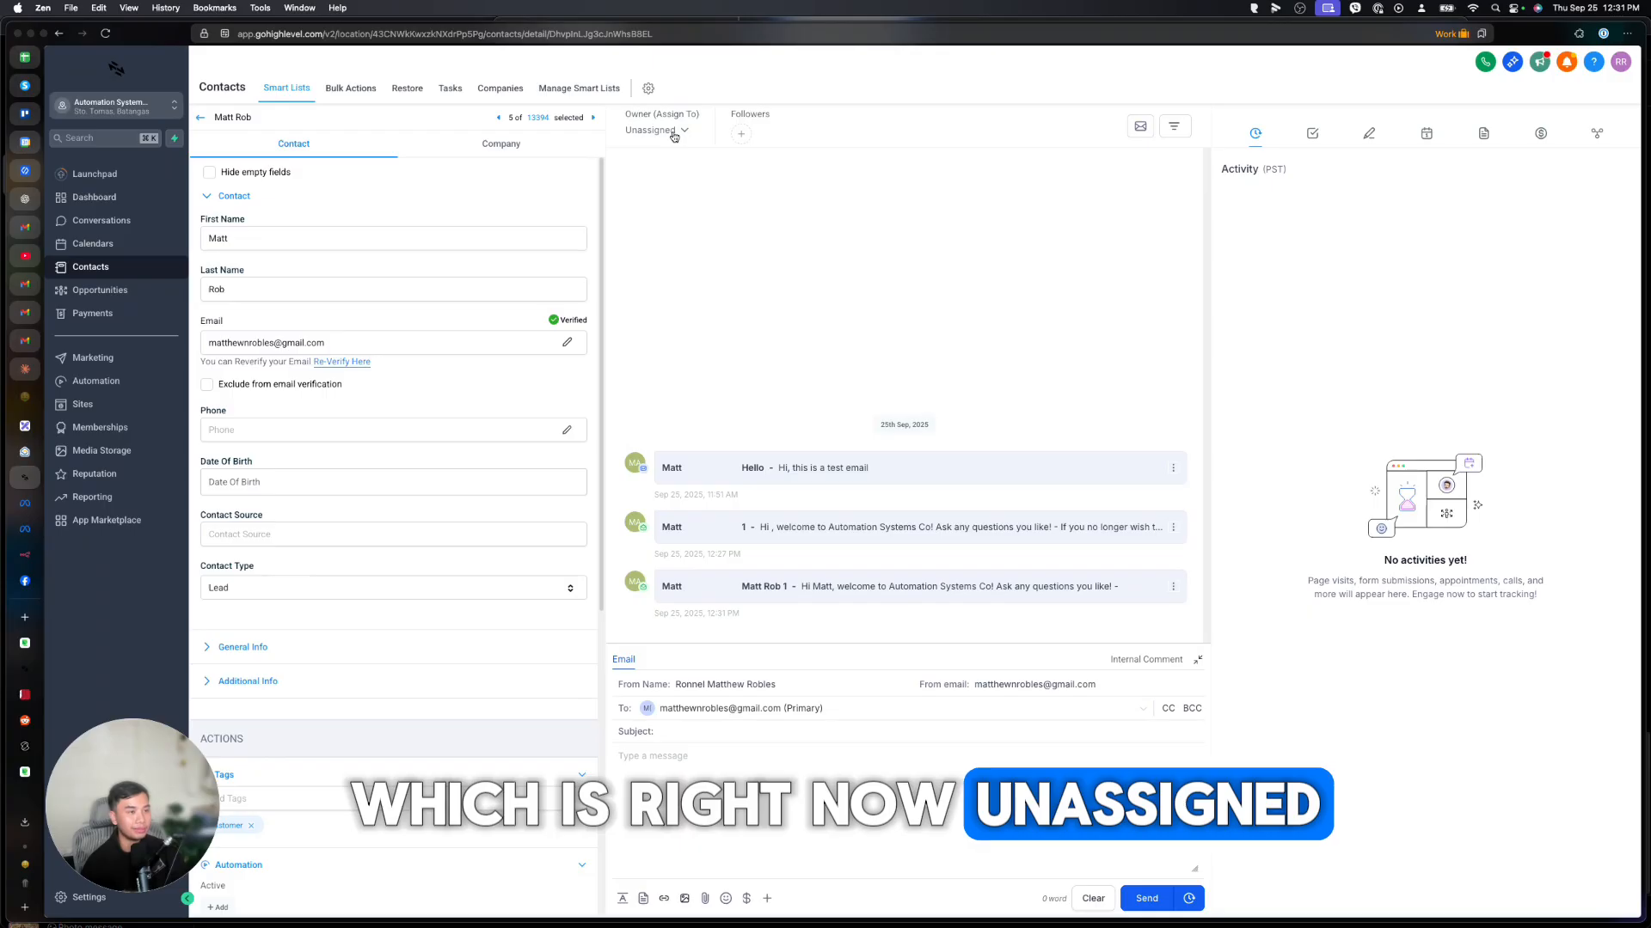
pyautogui.click(669, 132)
pyautogui.click(619, 245)
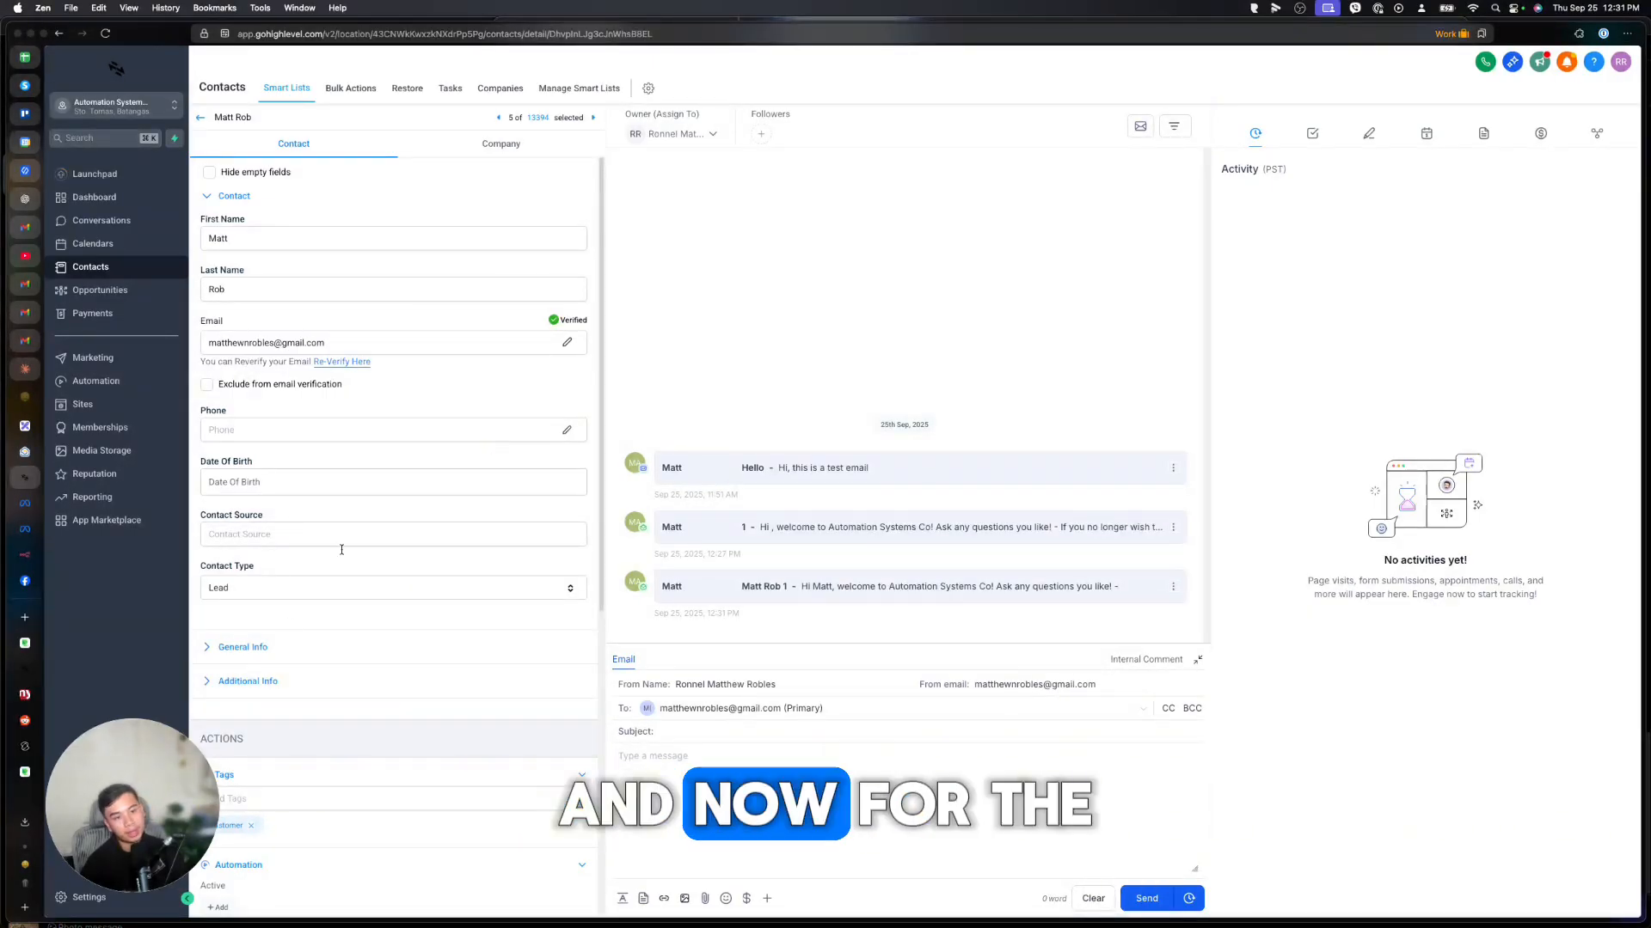
# Add the 'customer' tag and expand the newest welcome email in the conversation.
pyautogui.scroll(-5, 418, 495)
pyautogui.click(258, 547)
pyautogui.write('customer')
pyautogui.click(247, 583)
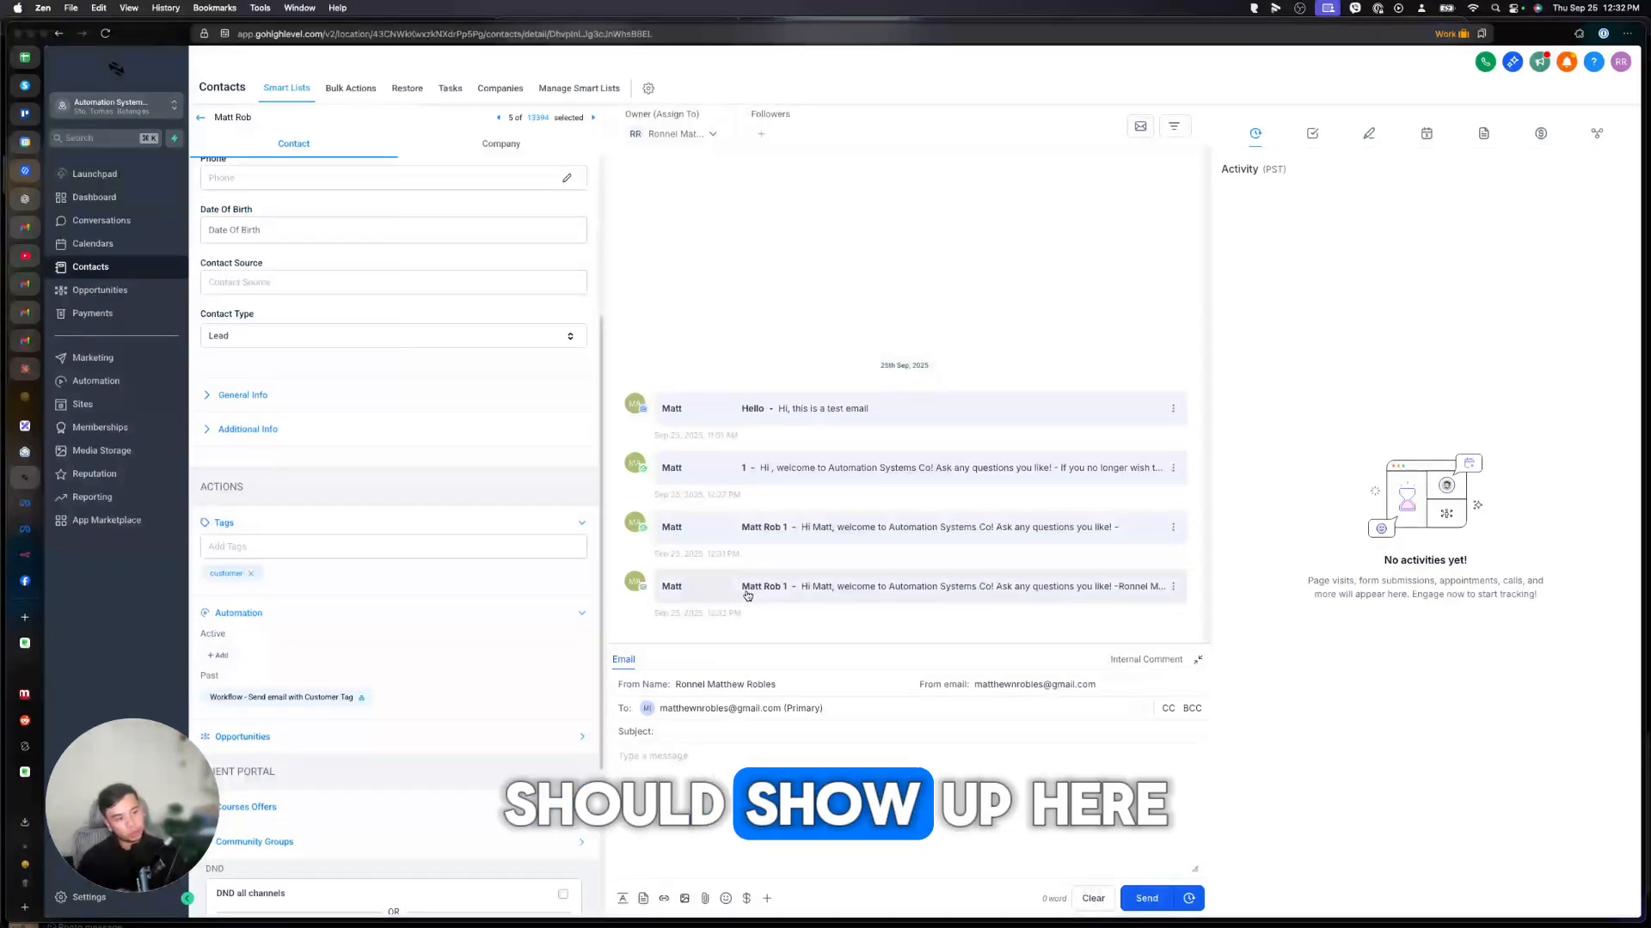
pyautogui.click(761, 593)
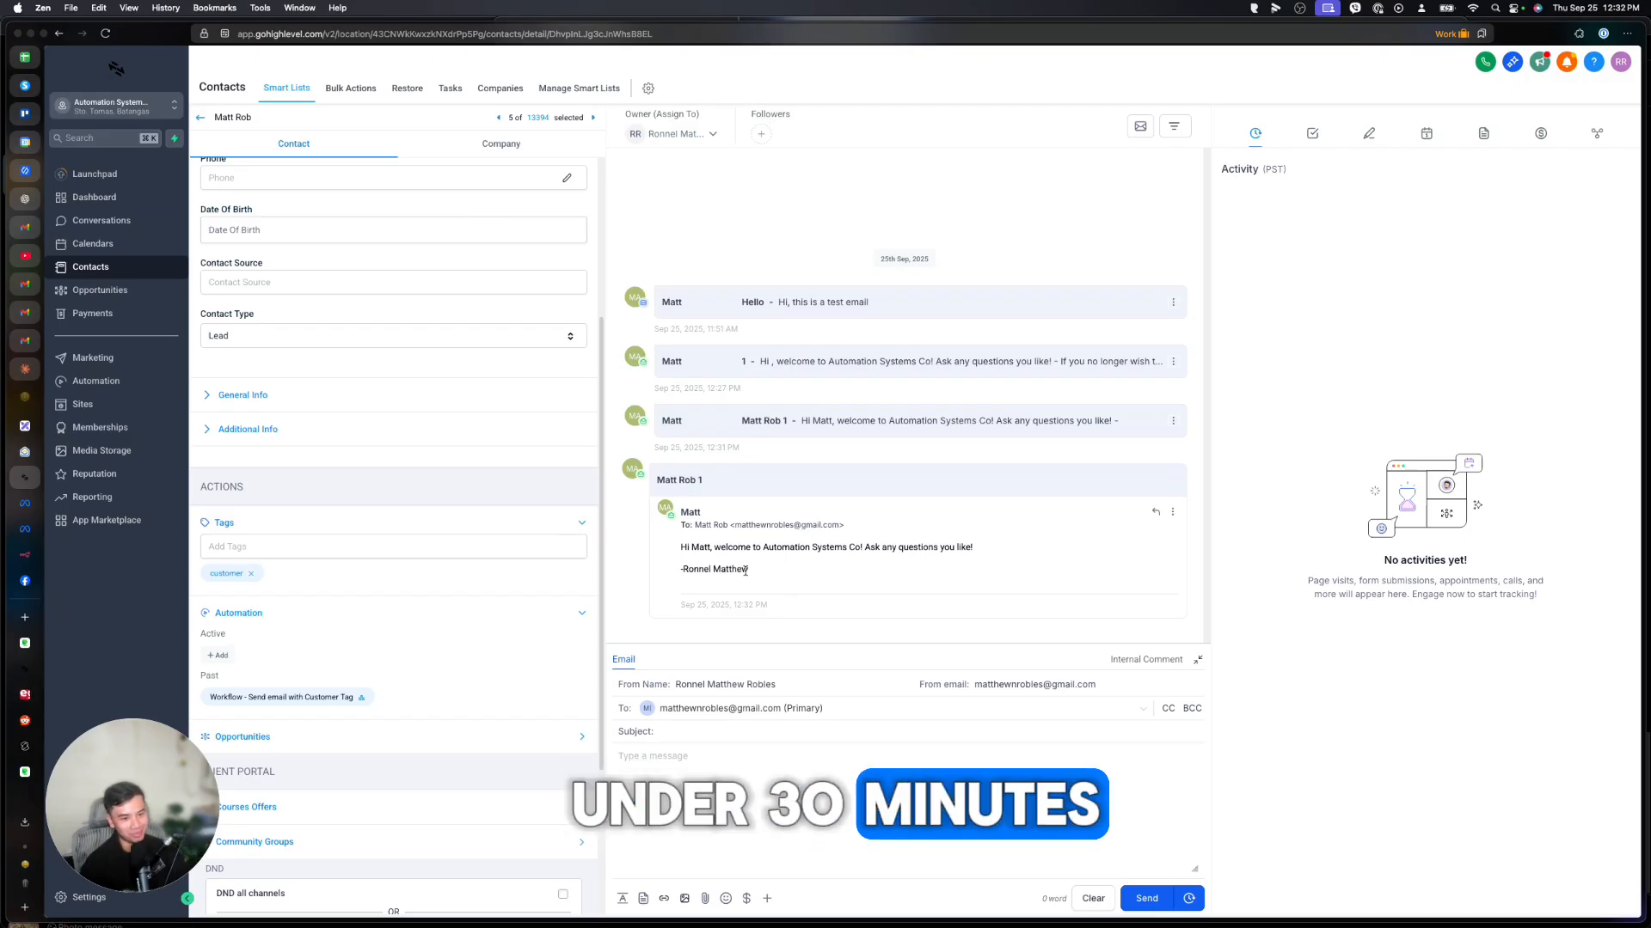
pyautogui.click(31, 669)
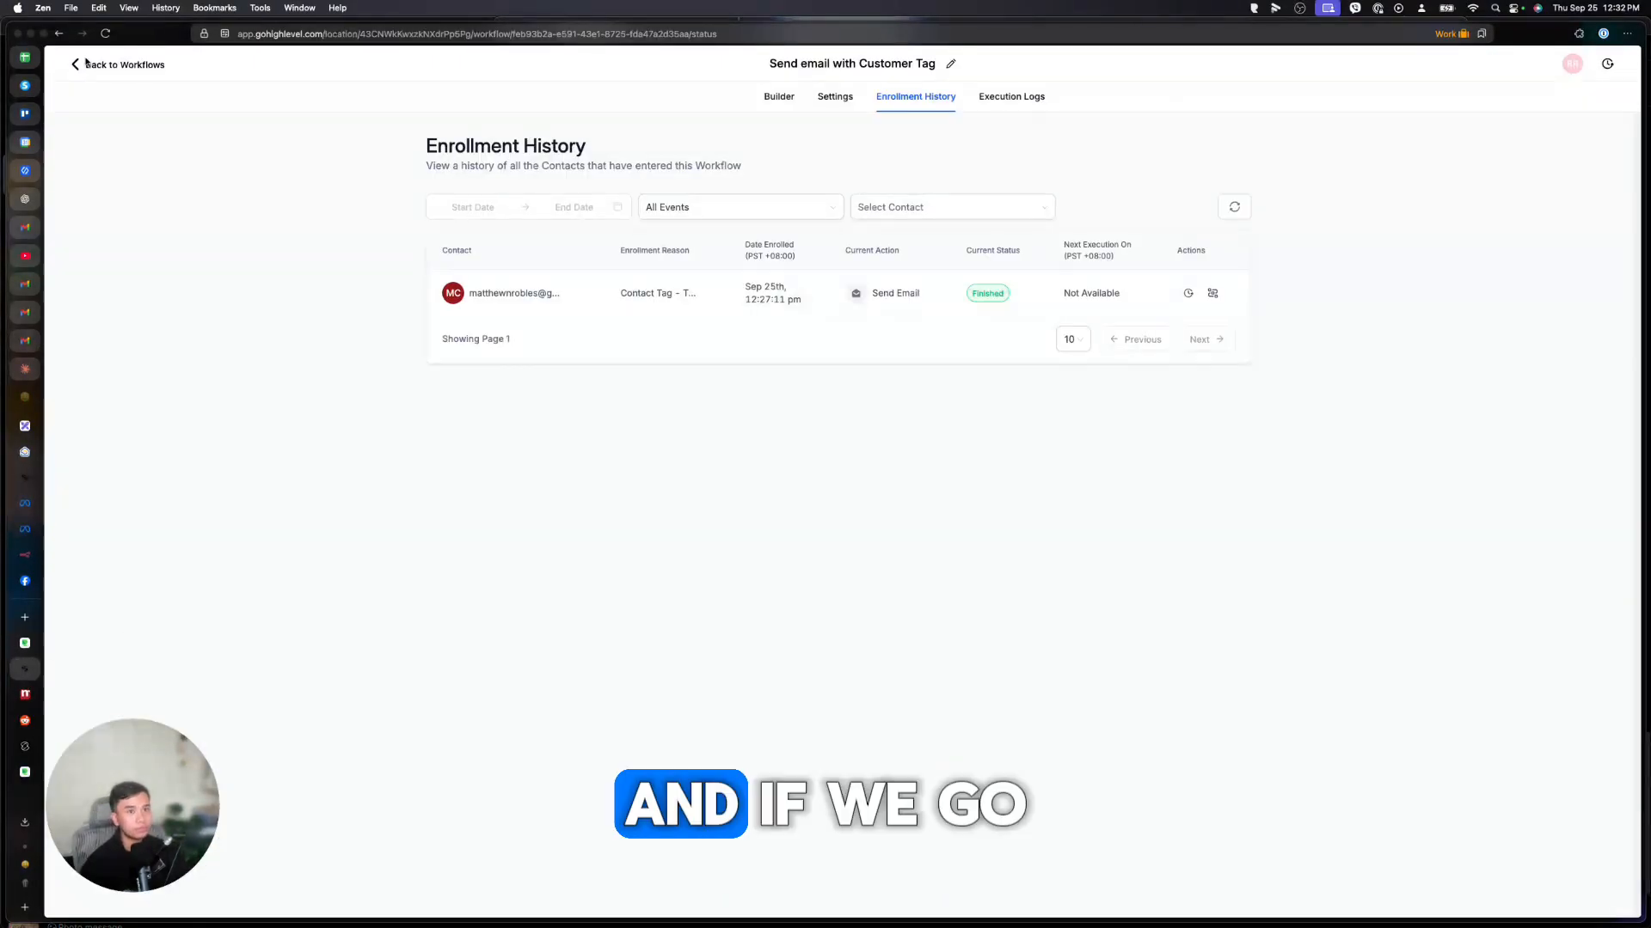
# Review the enrollment history, the second enrollment's execution history and the latest execution path.
pyautogui.click(846, 98)
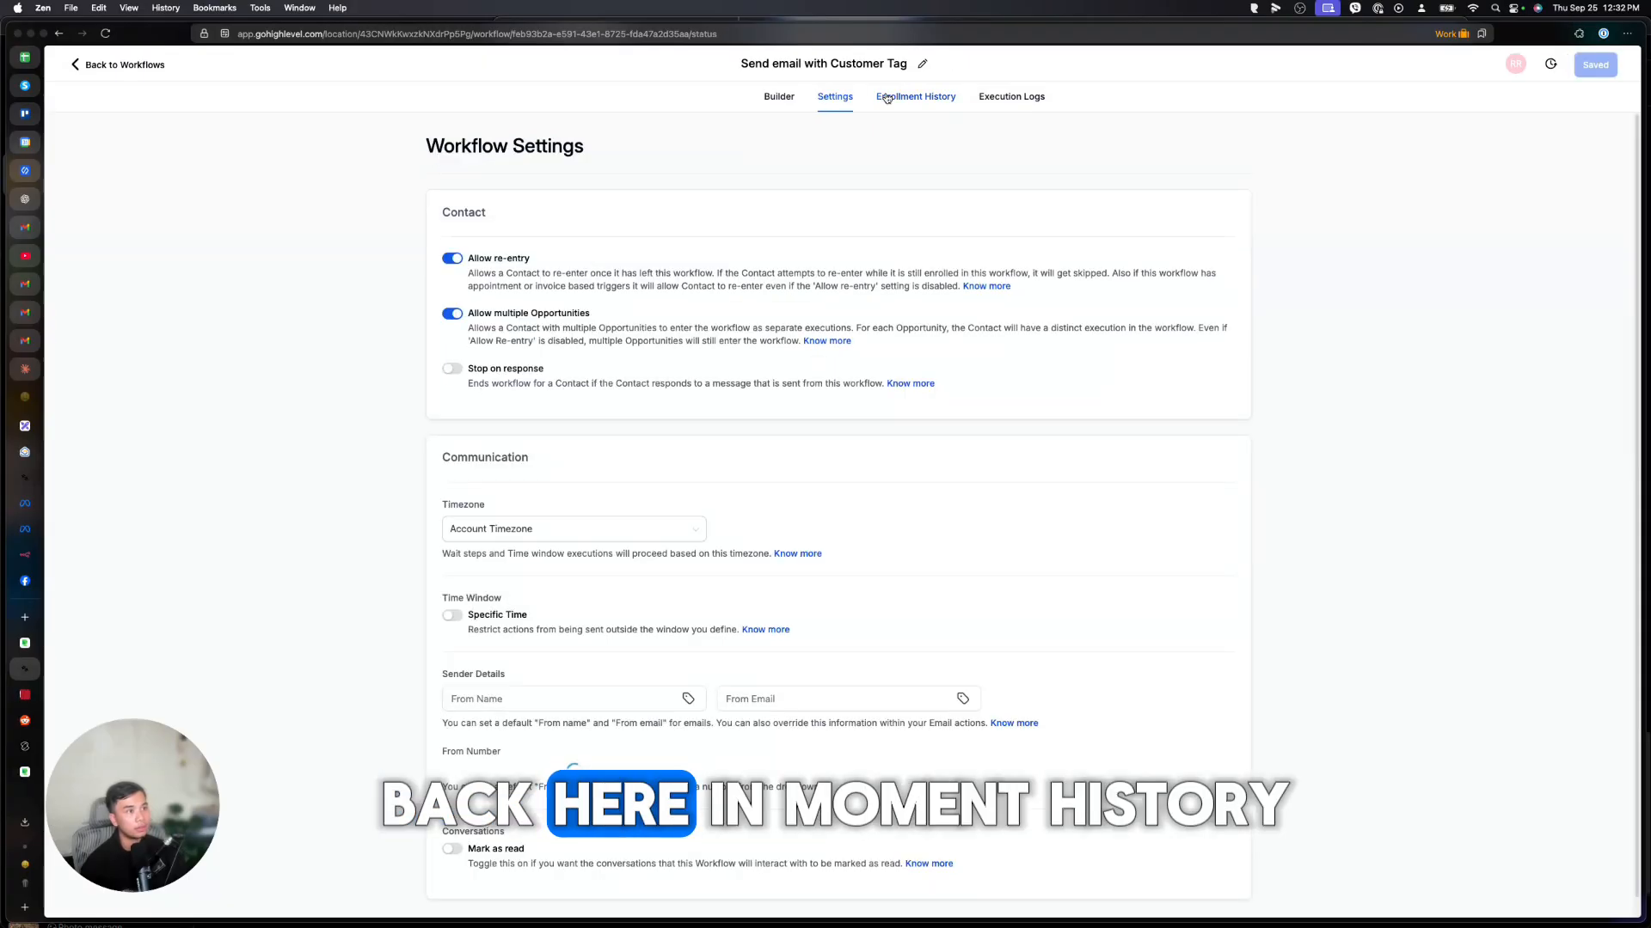
pyautogui.click(886, 98)
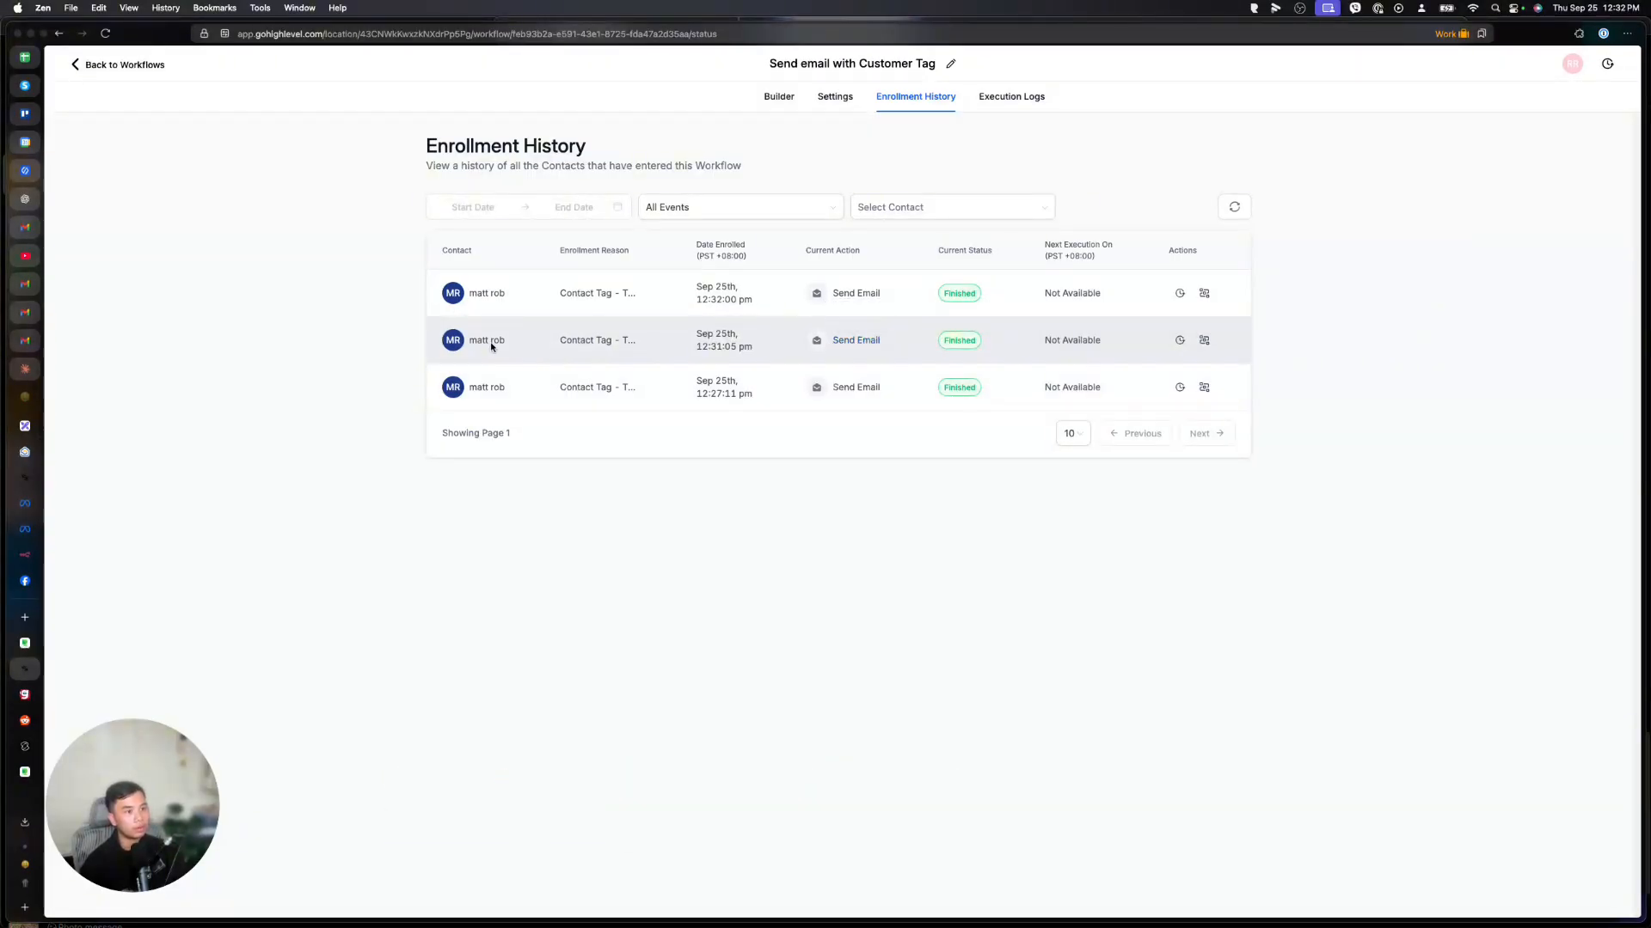
pyautogui.click(1183, 340)
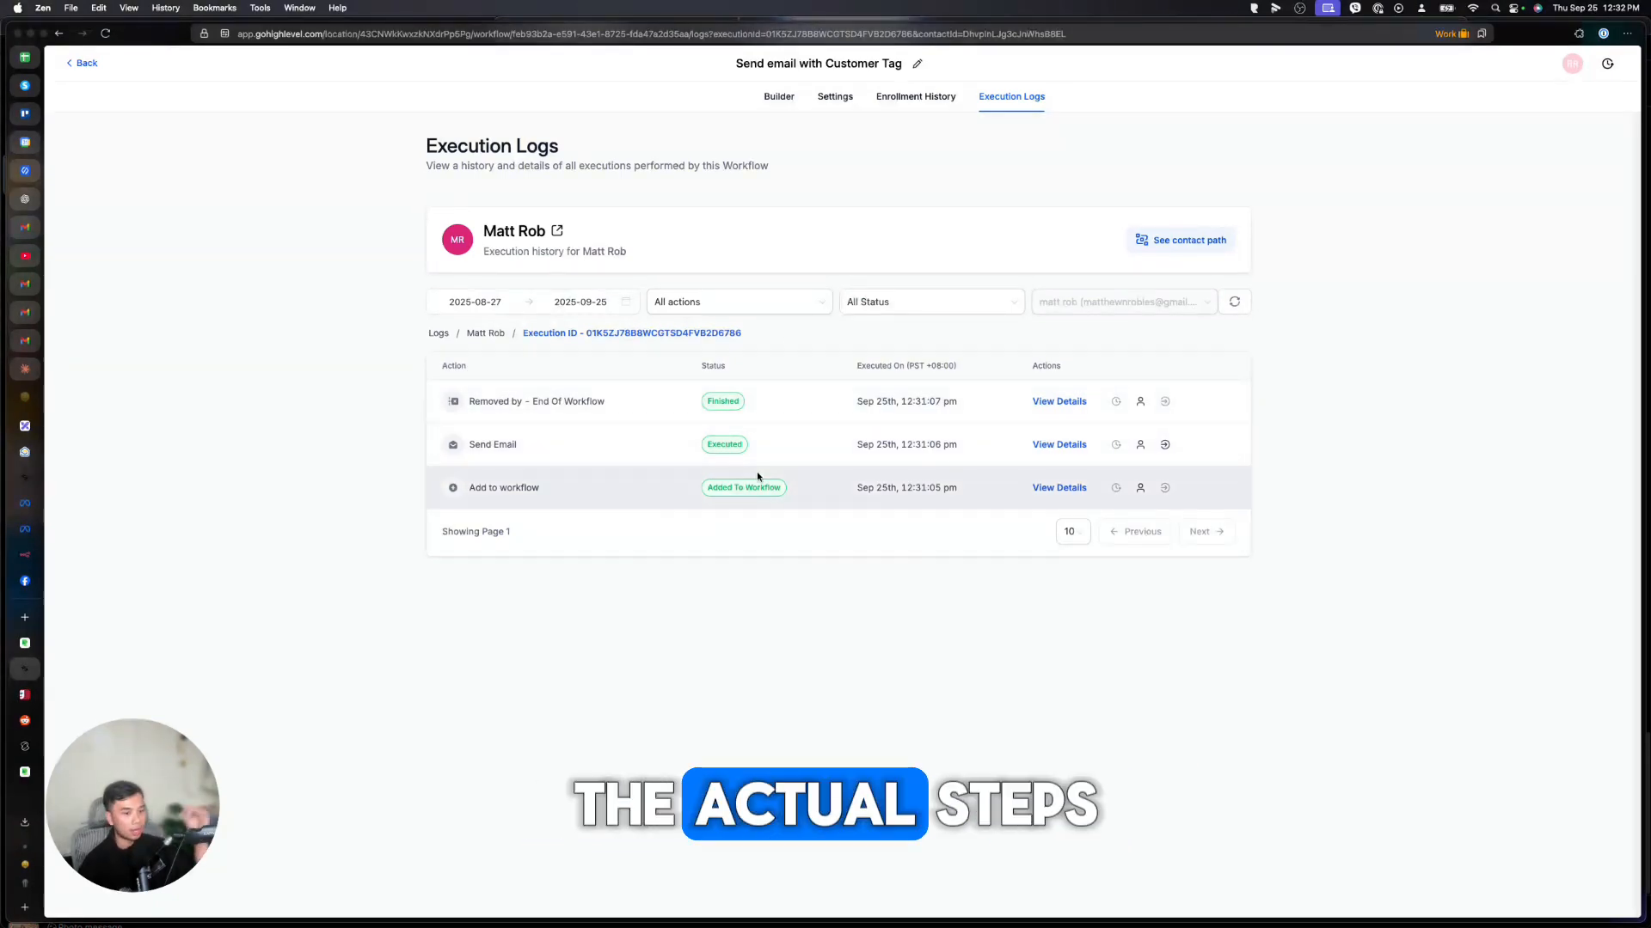
pyautogui.click(897, 95)
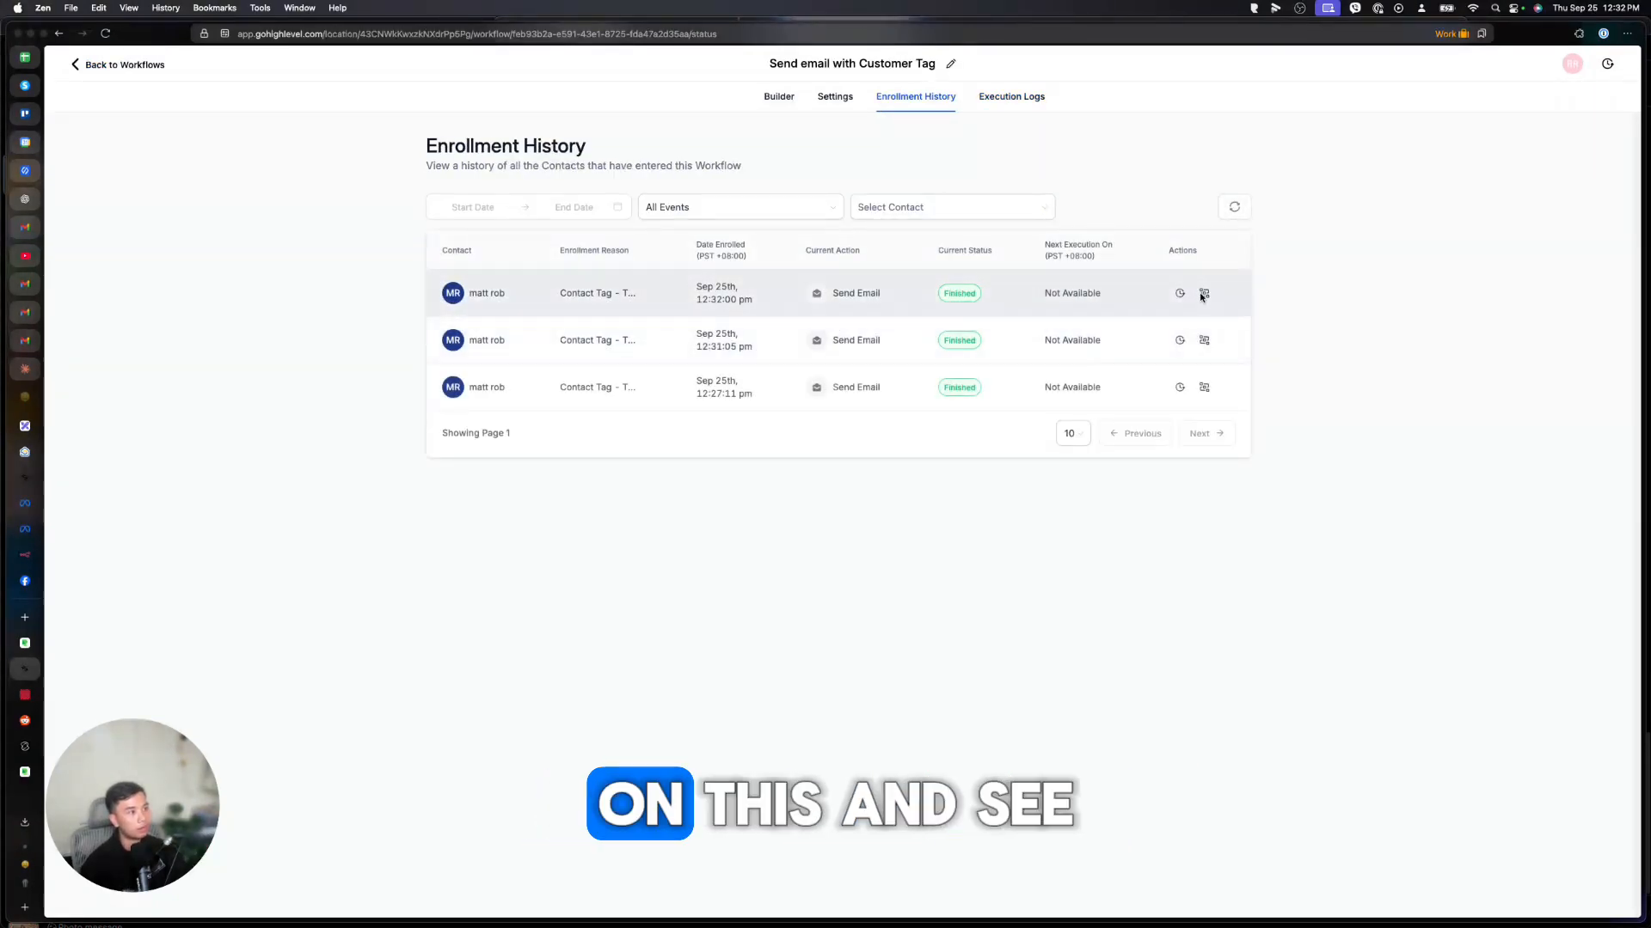
pyautogui.click(1202, 293)
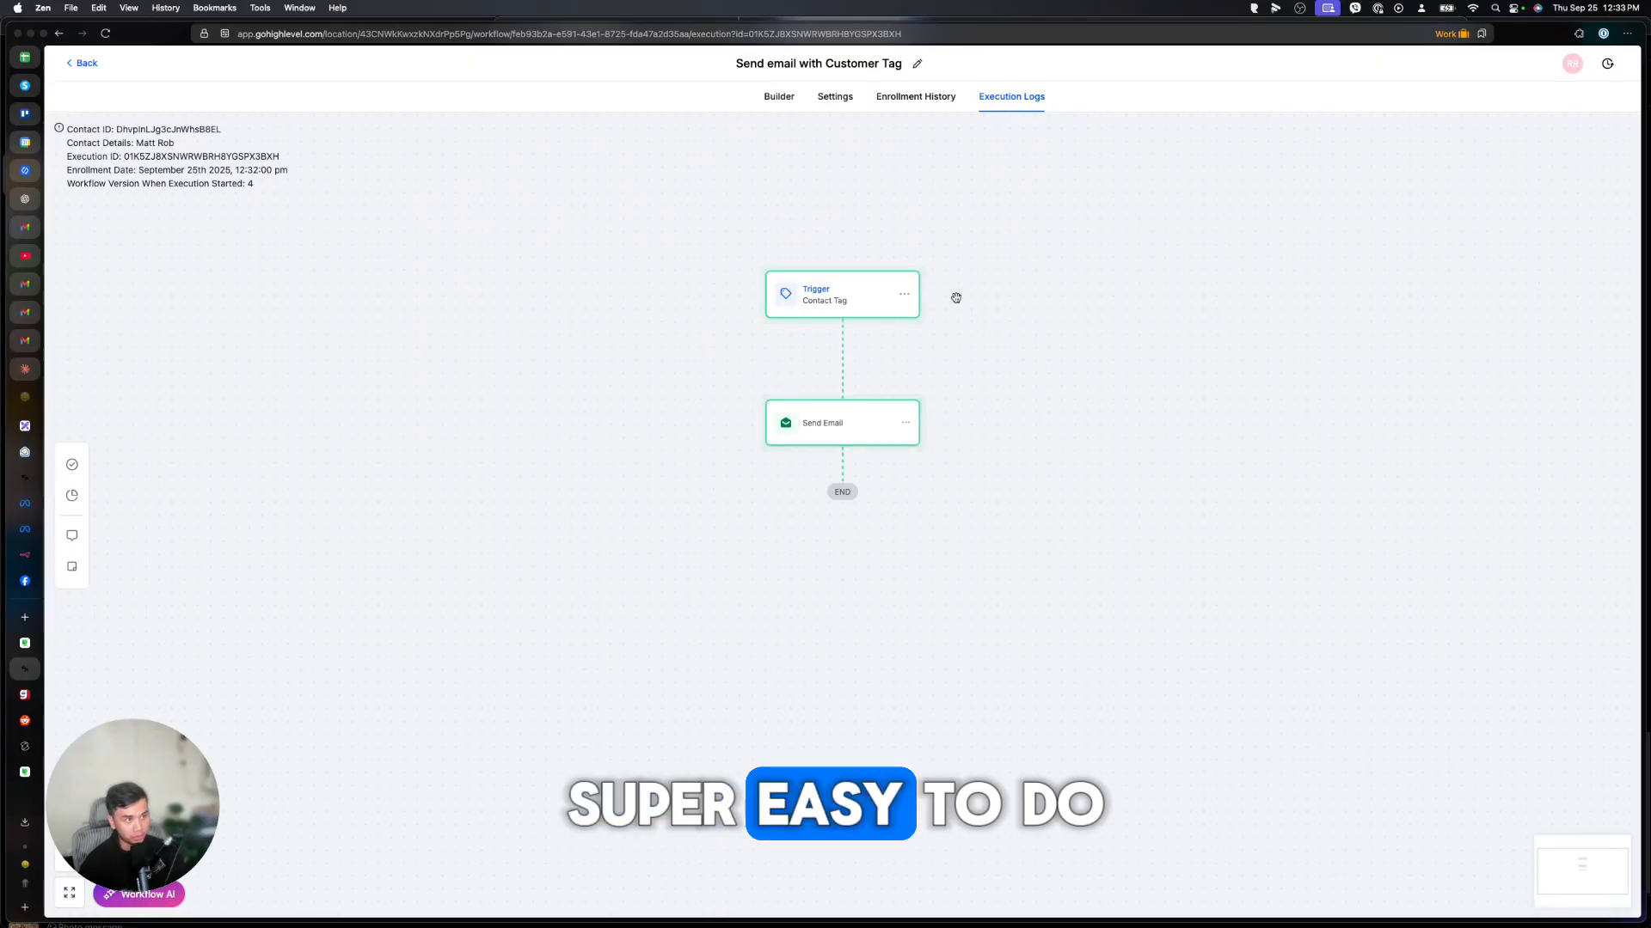
pyautogui.click(87, 64)
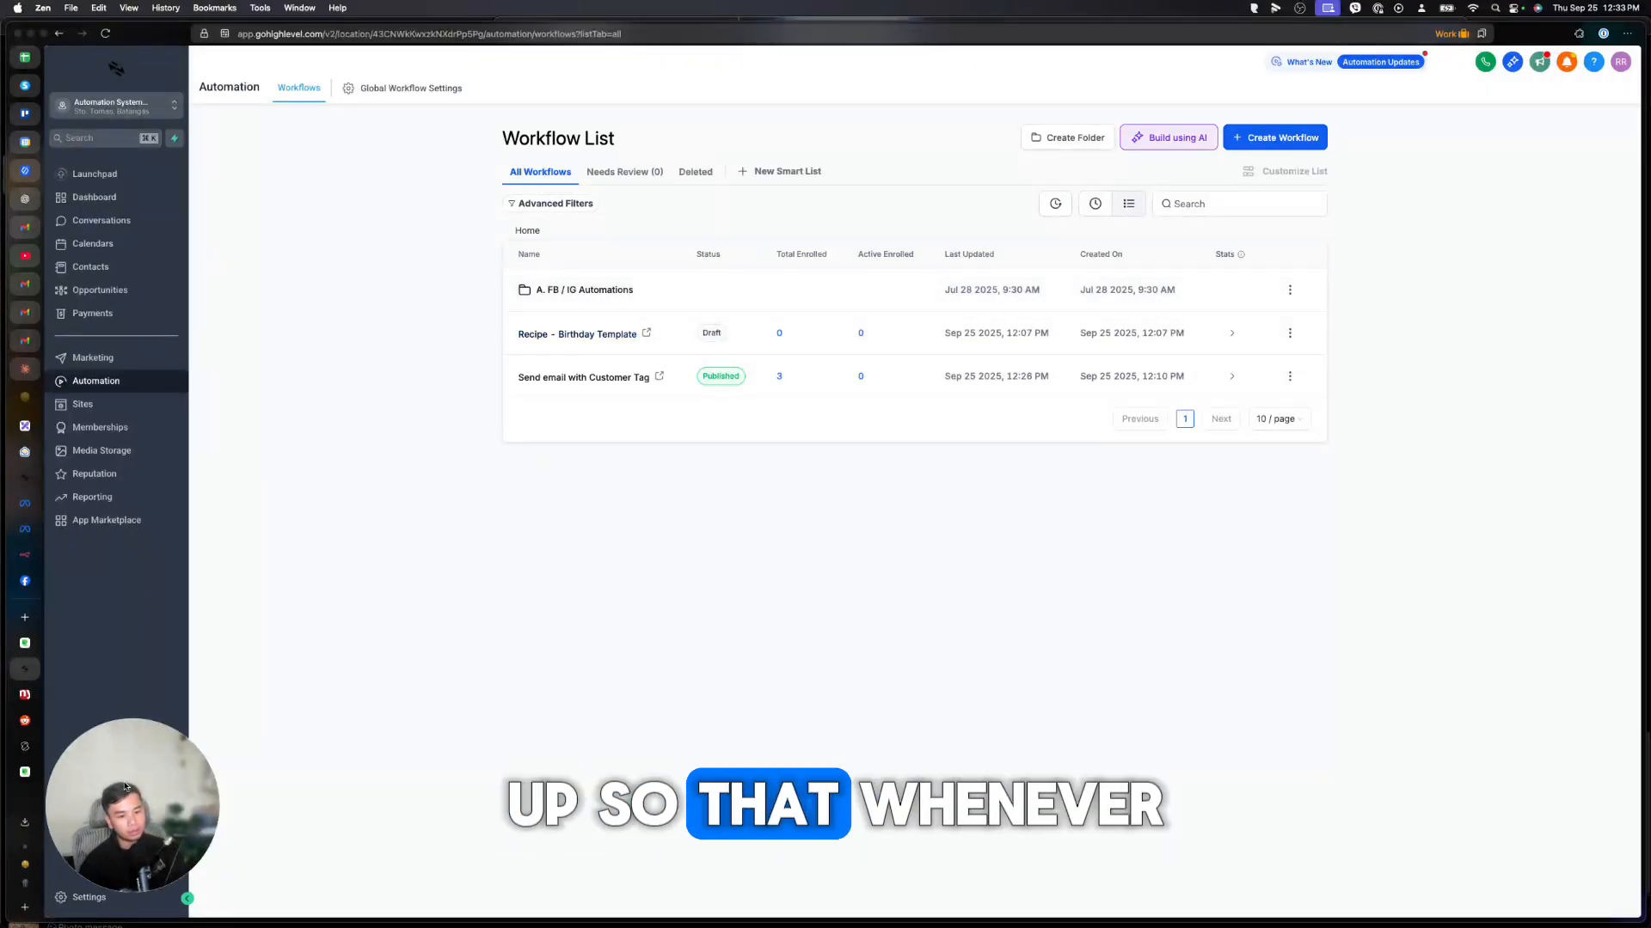
# Preview the Recipe - FB Messenger template, then open the A. FB / IG Automations folder.
pyautogui.moveTo(124, 787); pyautogui.dragTo(99, 809)
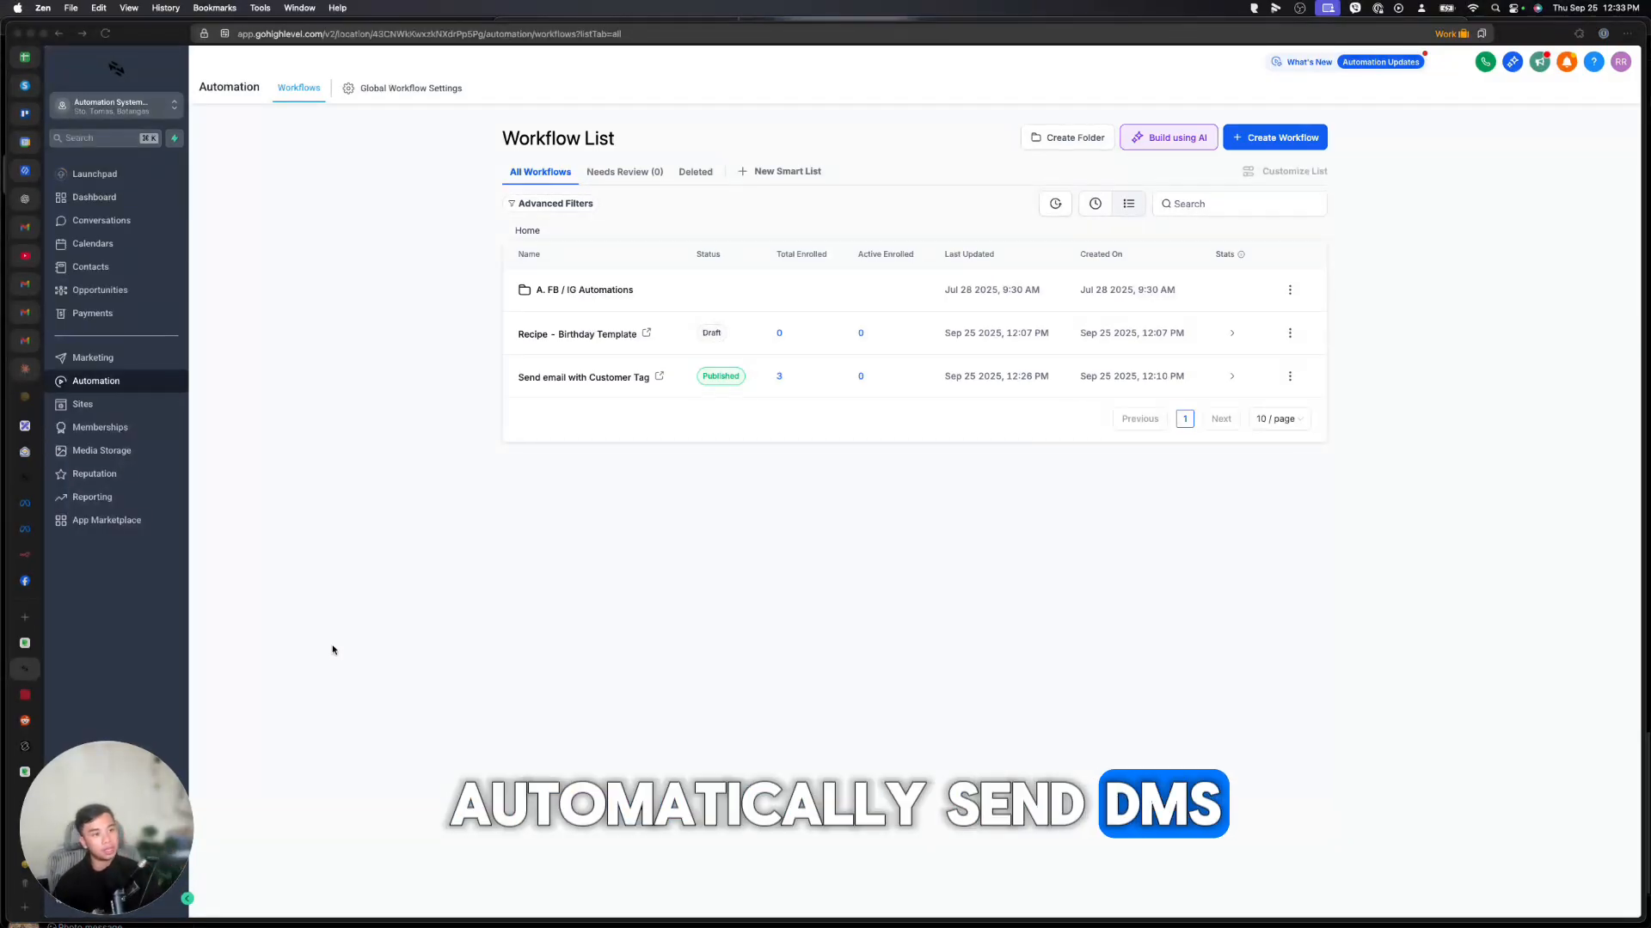
pyautogui.click(1280, 137)
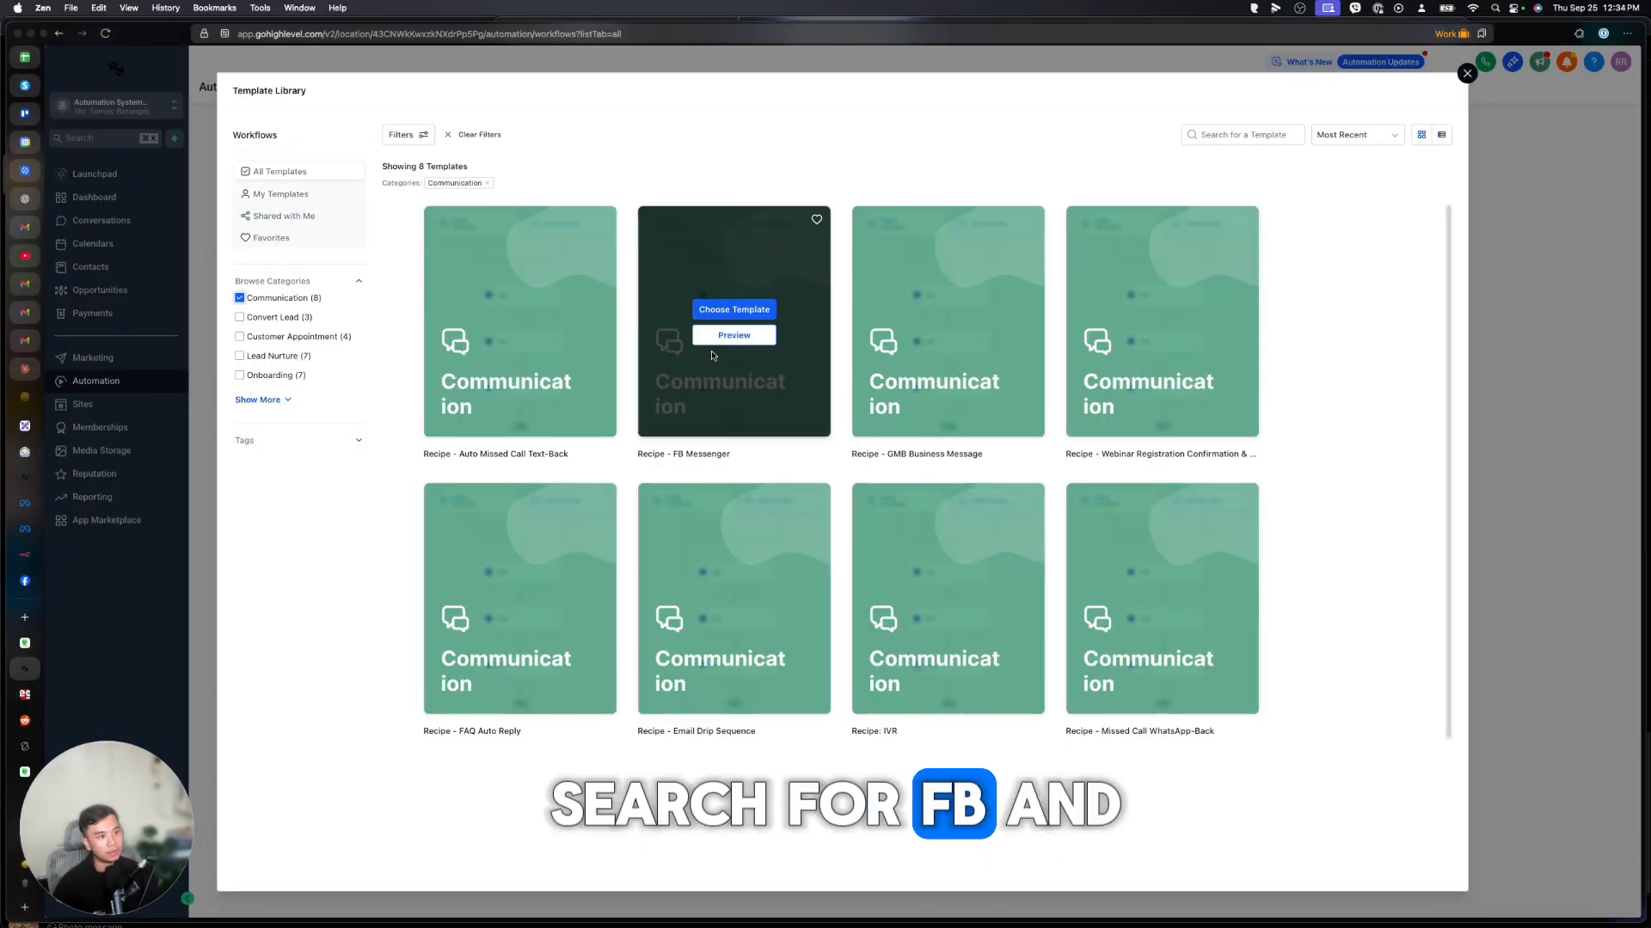
pyautogui.click(730, 337)
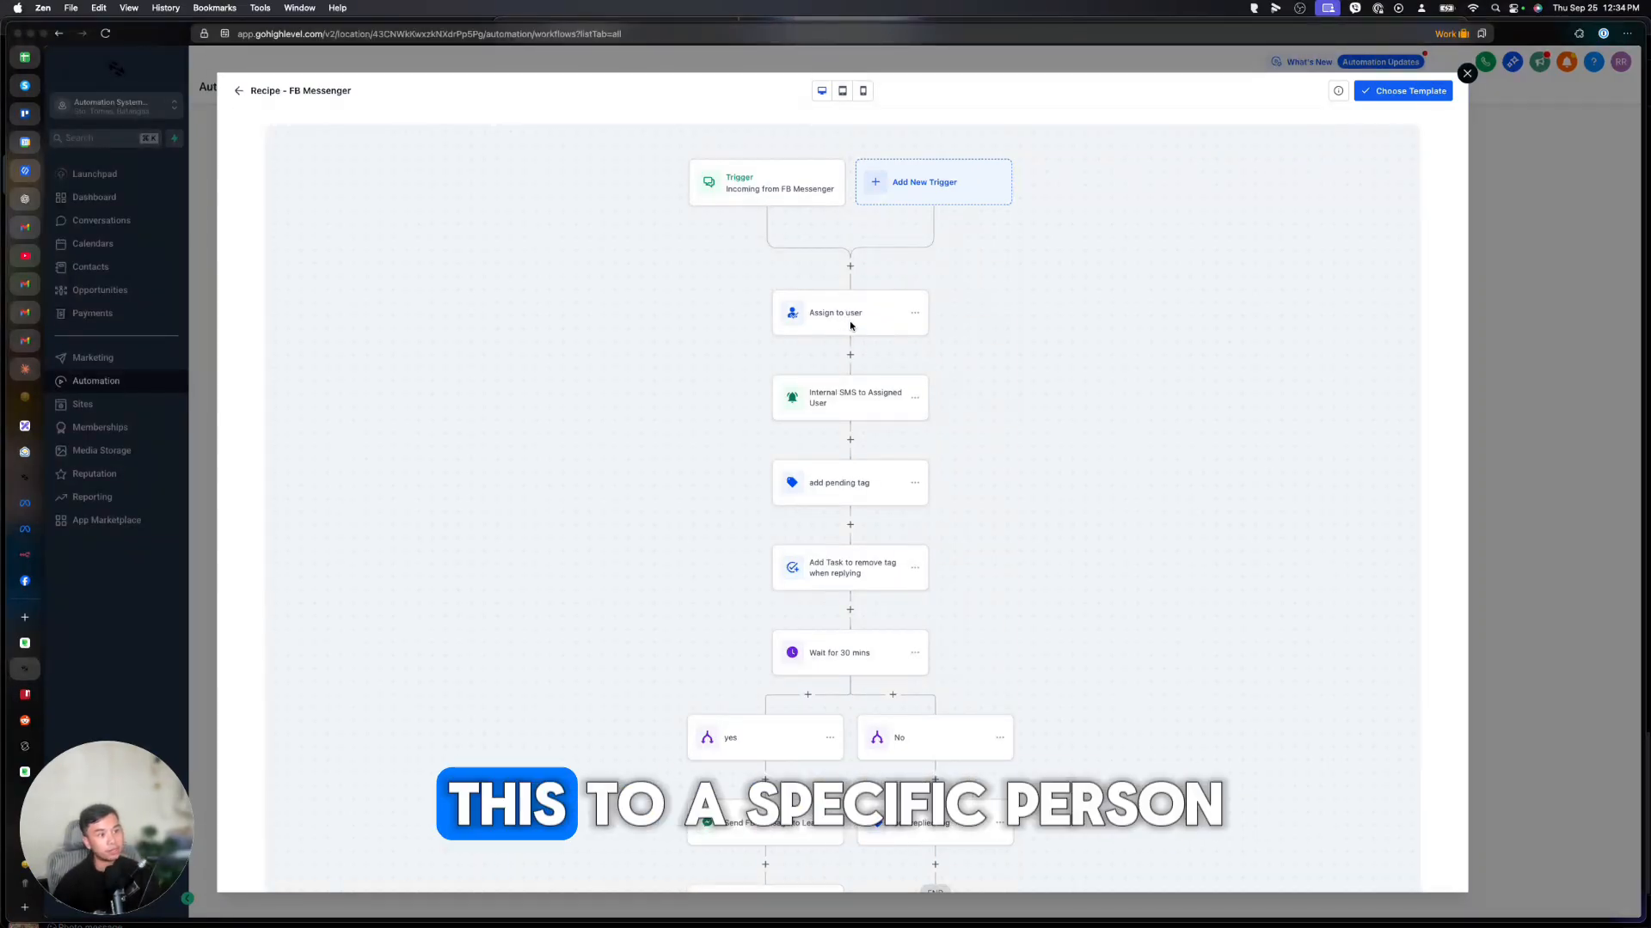
pyautogui.scroll(-5, 828, 348)
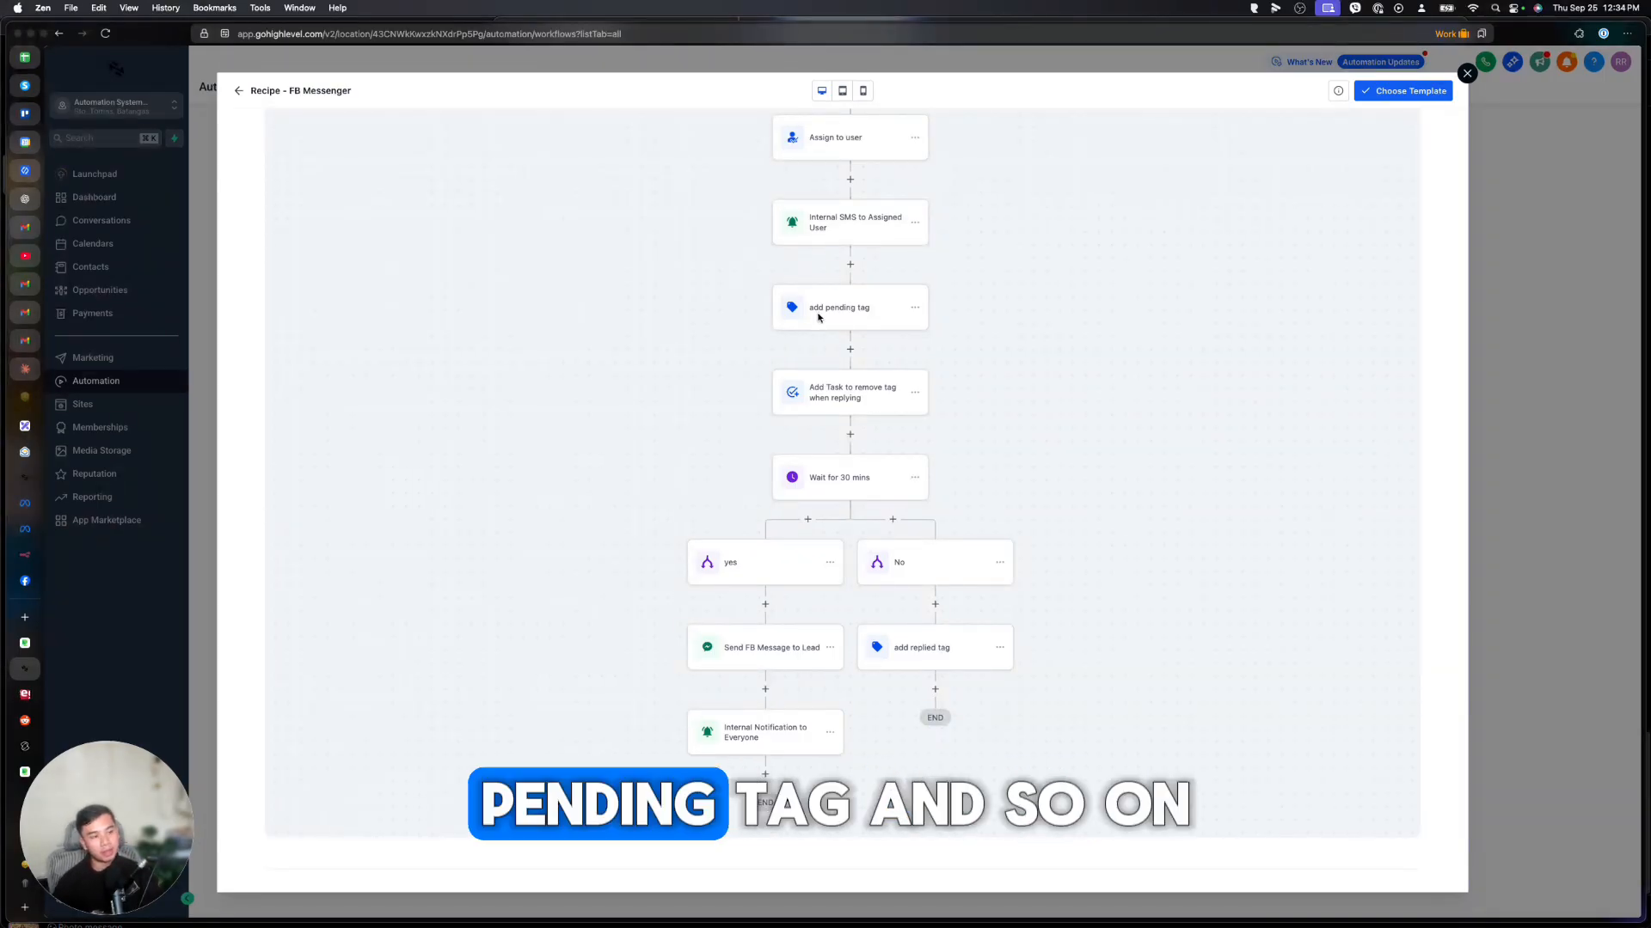
pyautogui.scroll(-8, 821, 318)
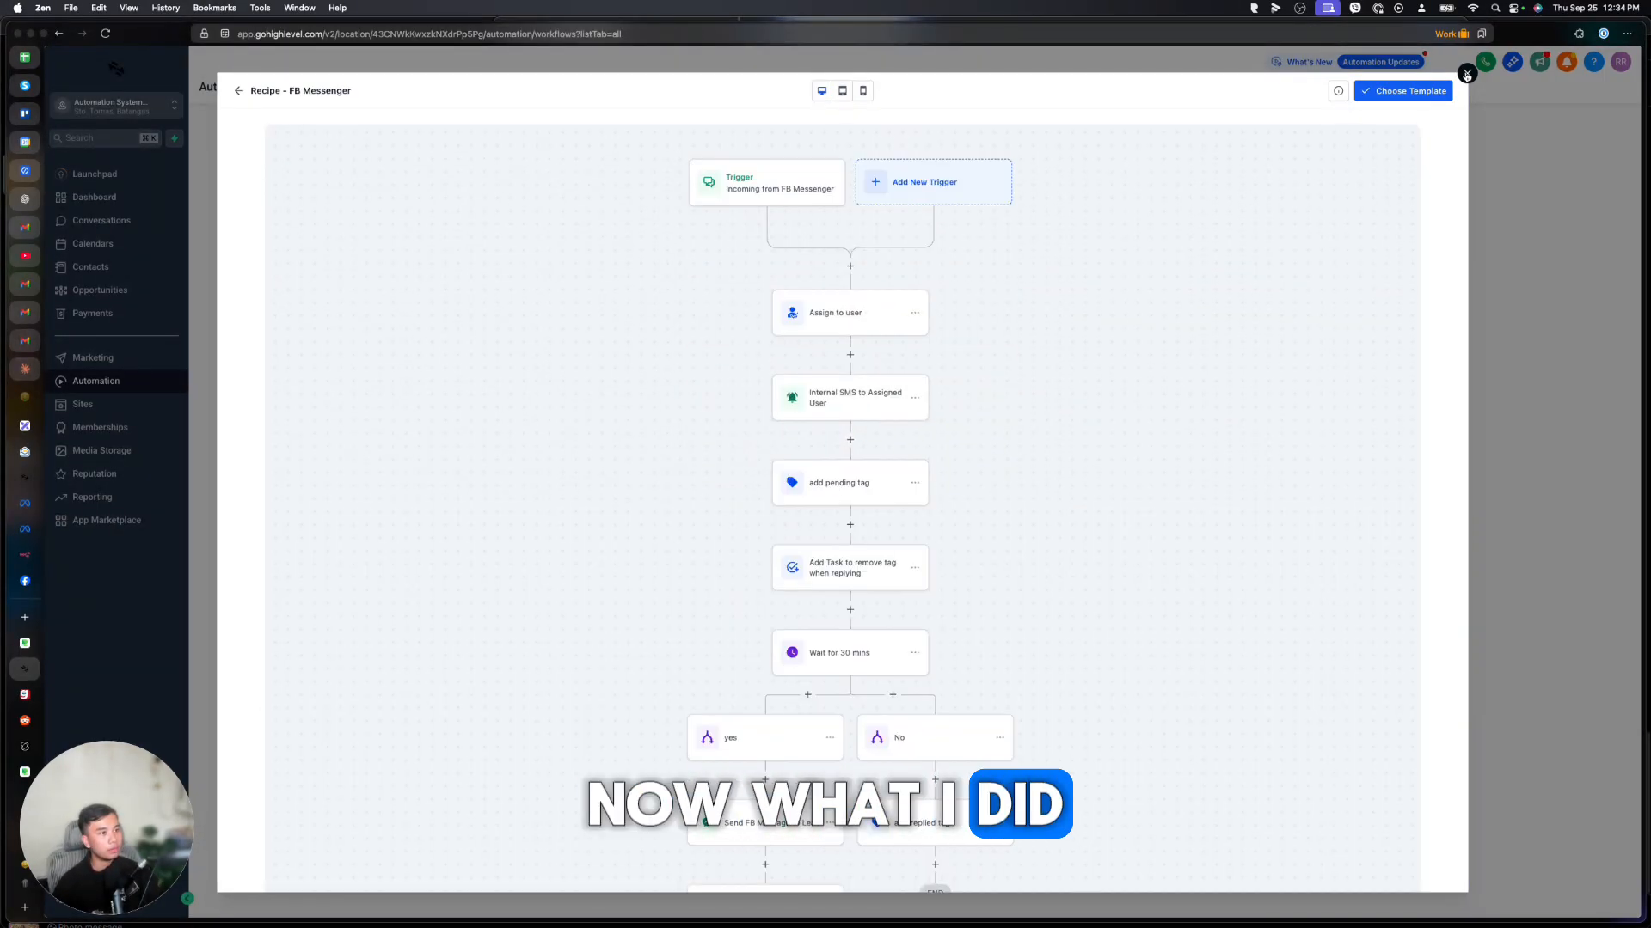
pyautogui.click(1467, 74)
pyautogui.click(548, 292)
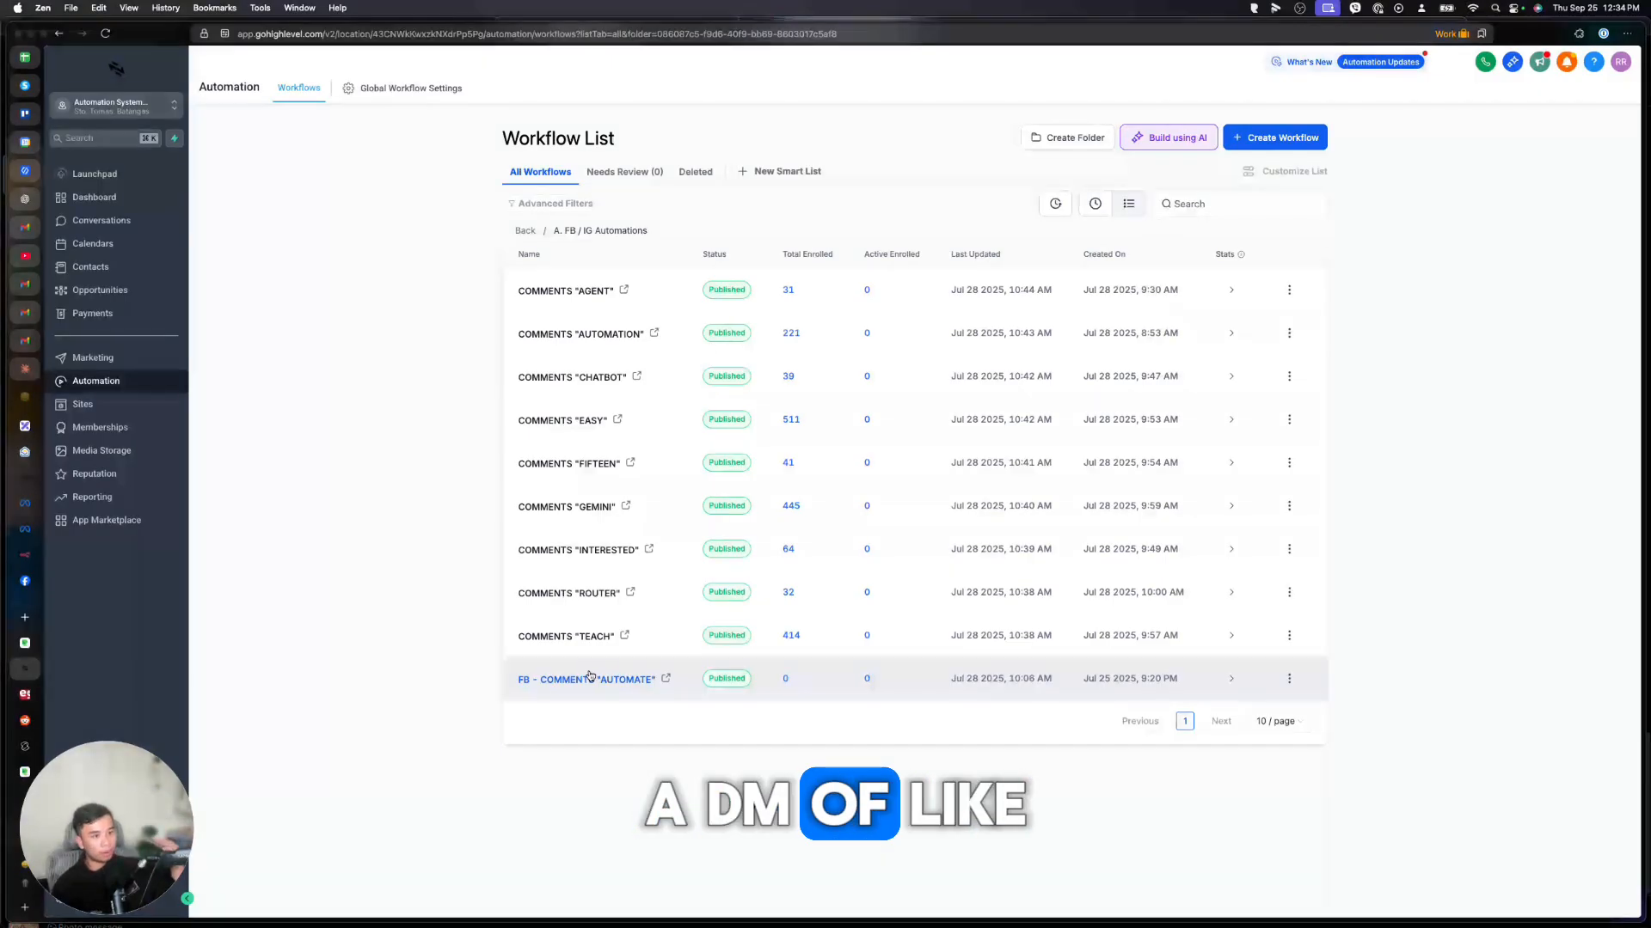
# Open COMMENTS "INTERESTED" and inspect its DM keyword, Instagram and Facebook comment triggers.
pyautogui.click(592, 550)
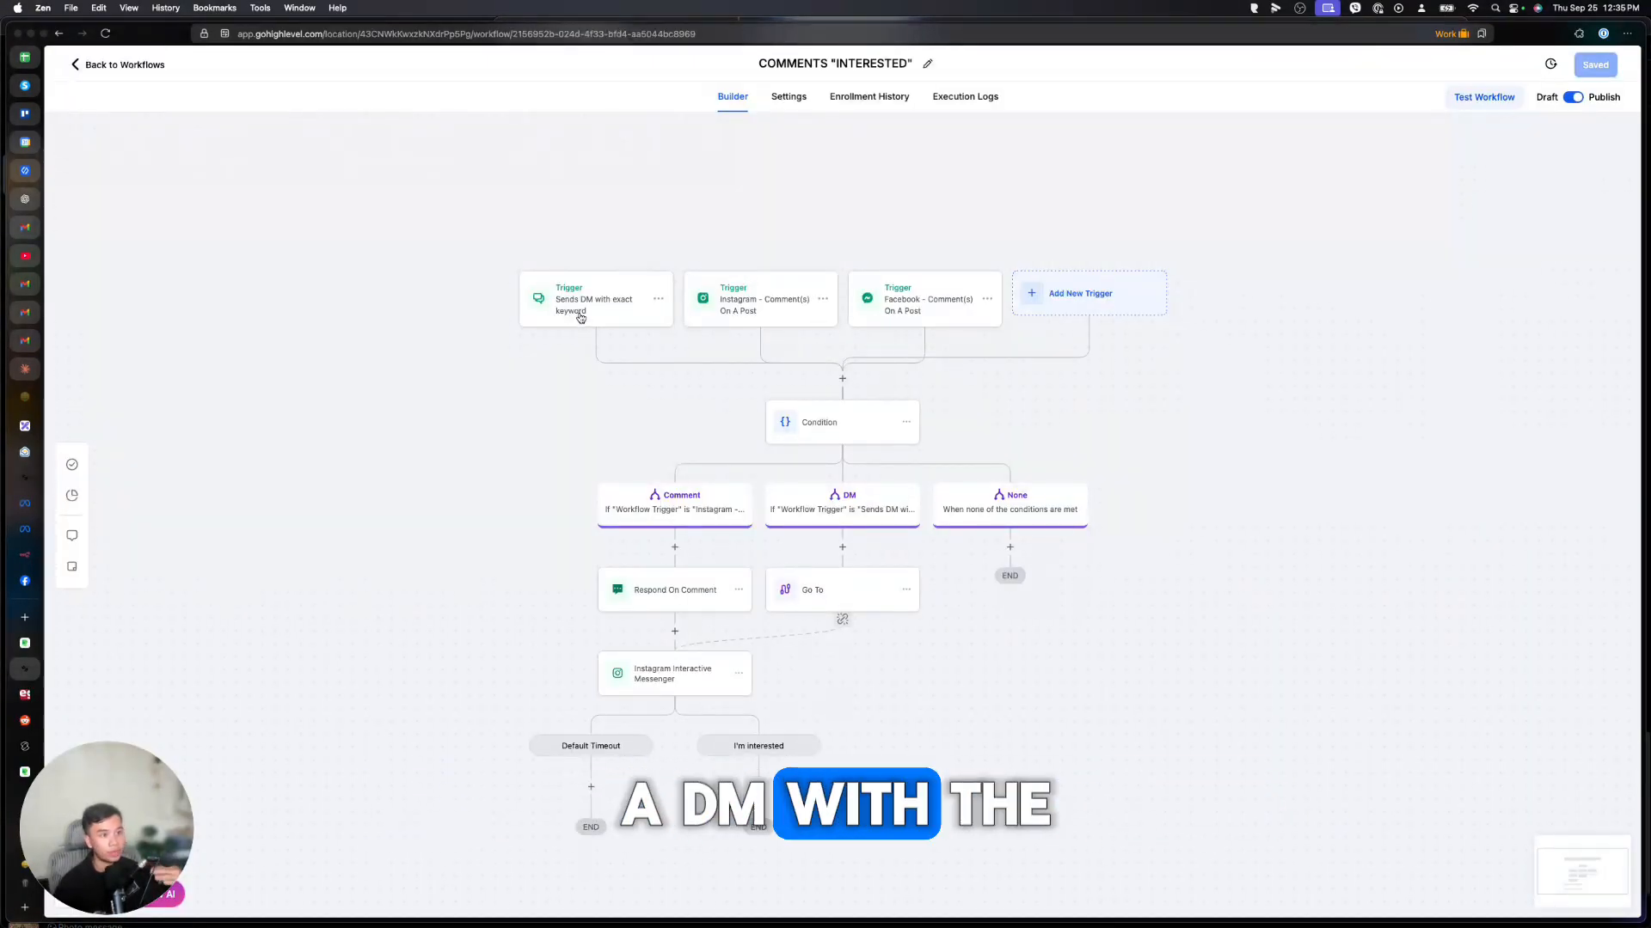
pyautogui.click(581, 317)
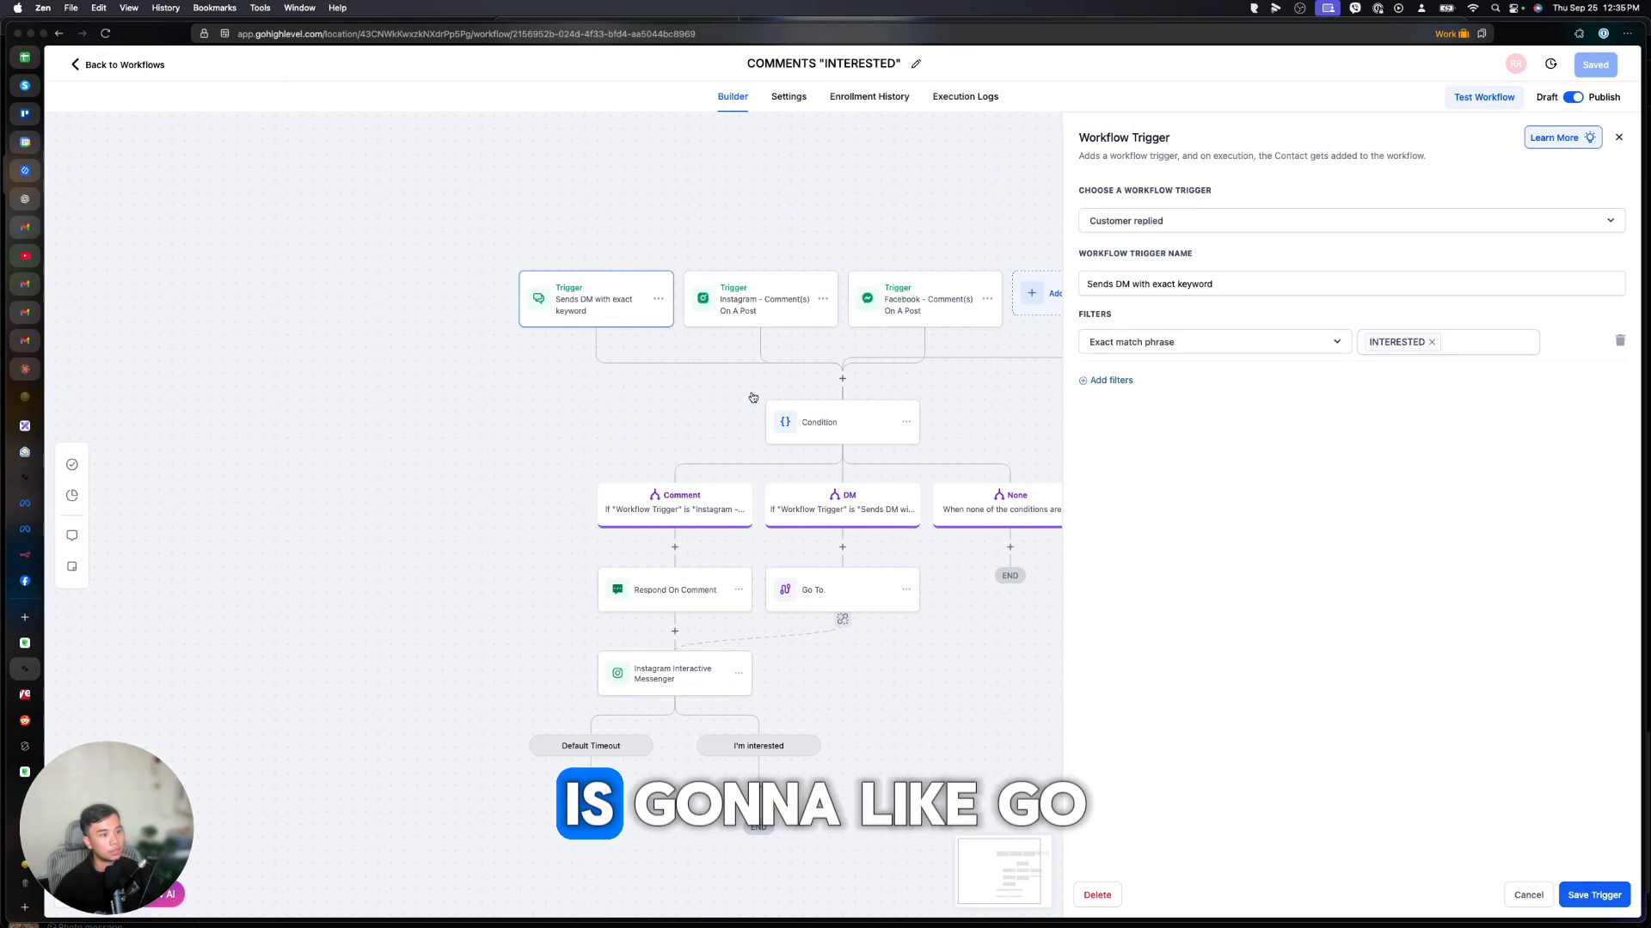
pyautogui.click(726, 294)
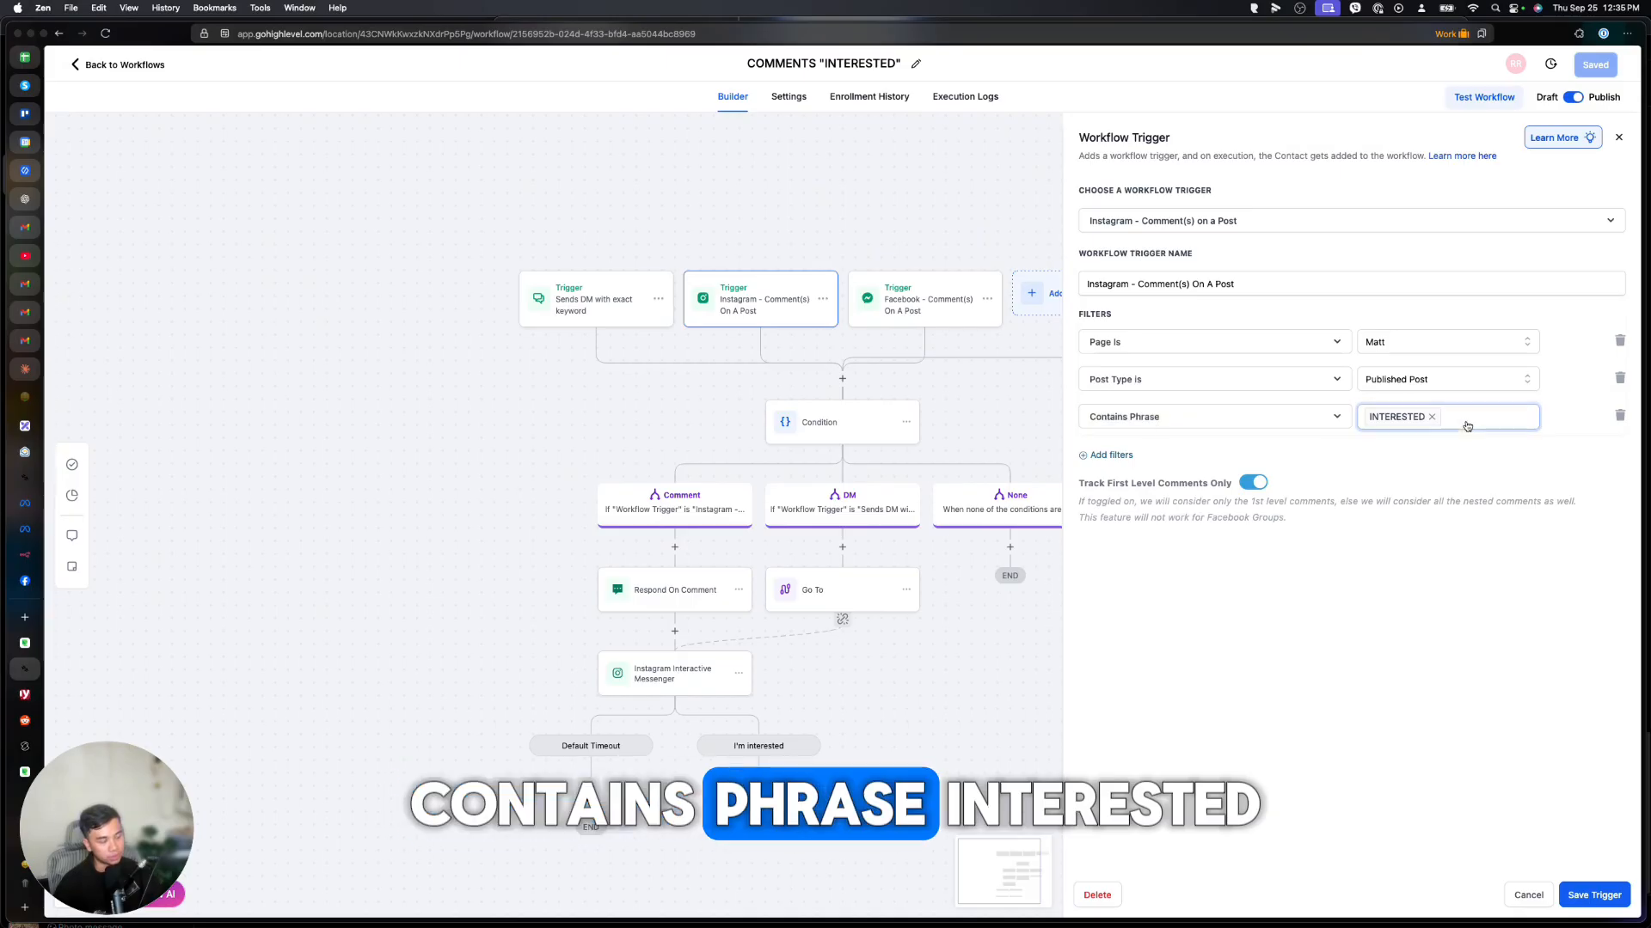
pyautogui.click(885, 311)
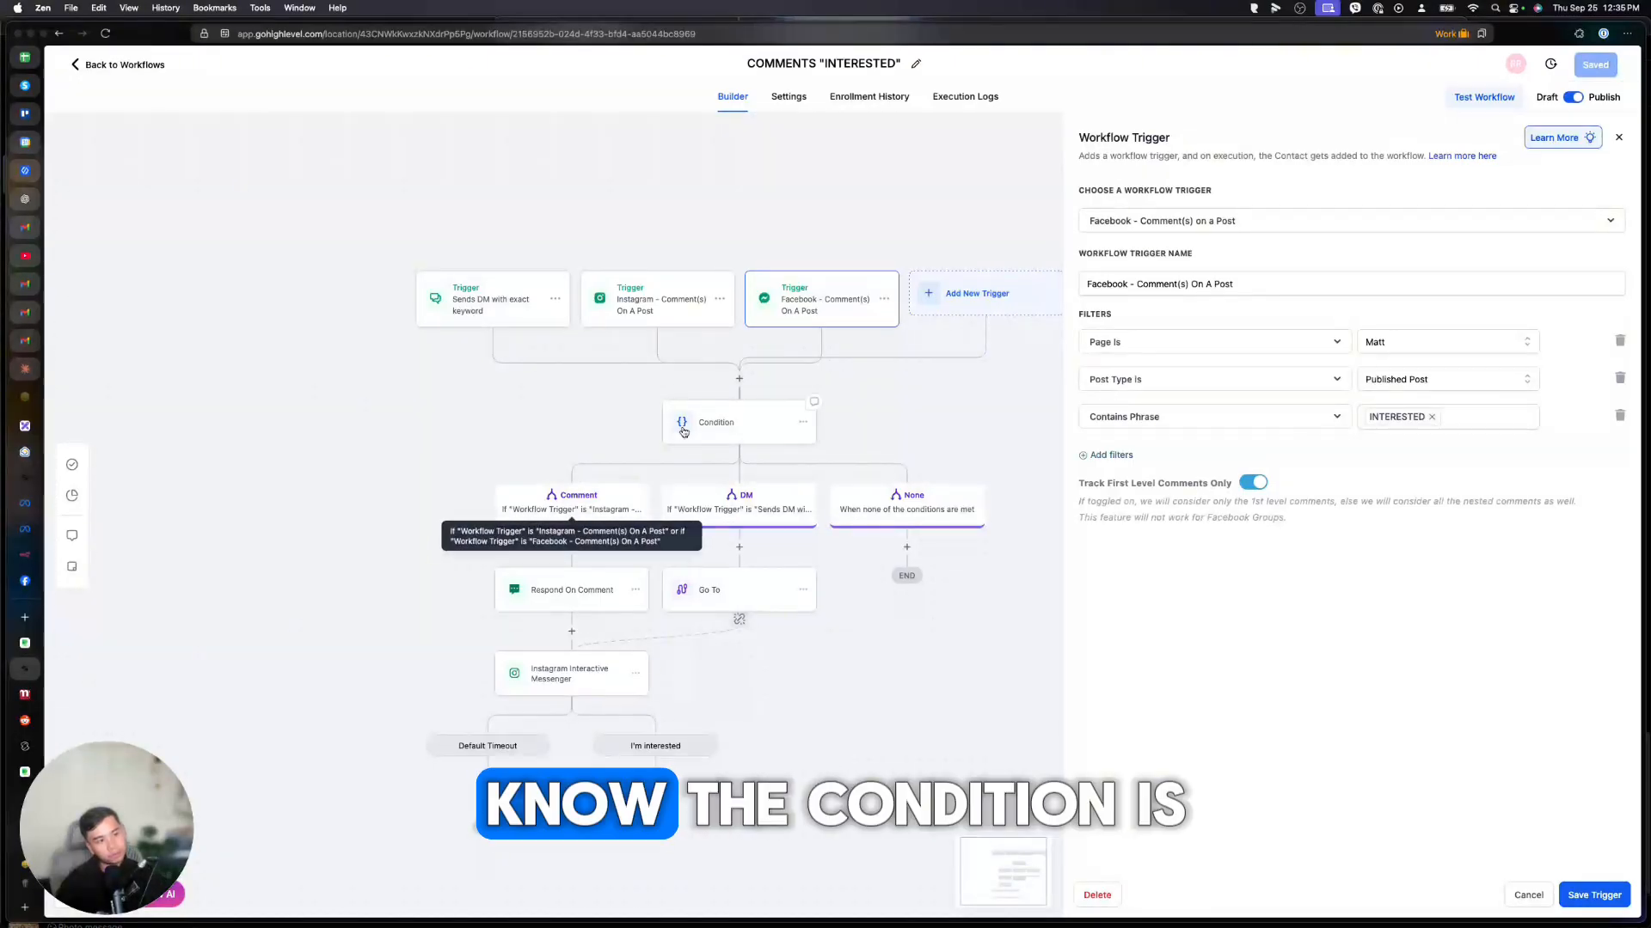
# Inspect its Condition branches, Respond On Comment replies and Instagram DM message step.
pyautogui.click(760, 422)
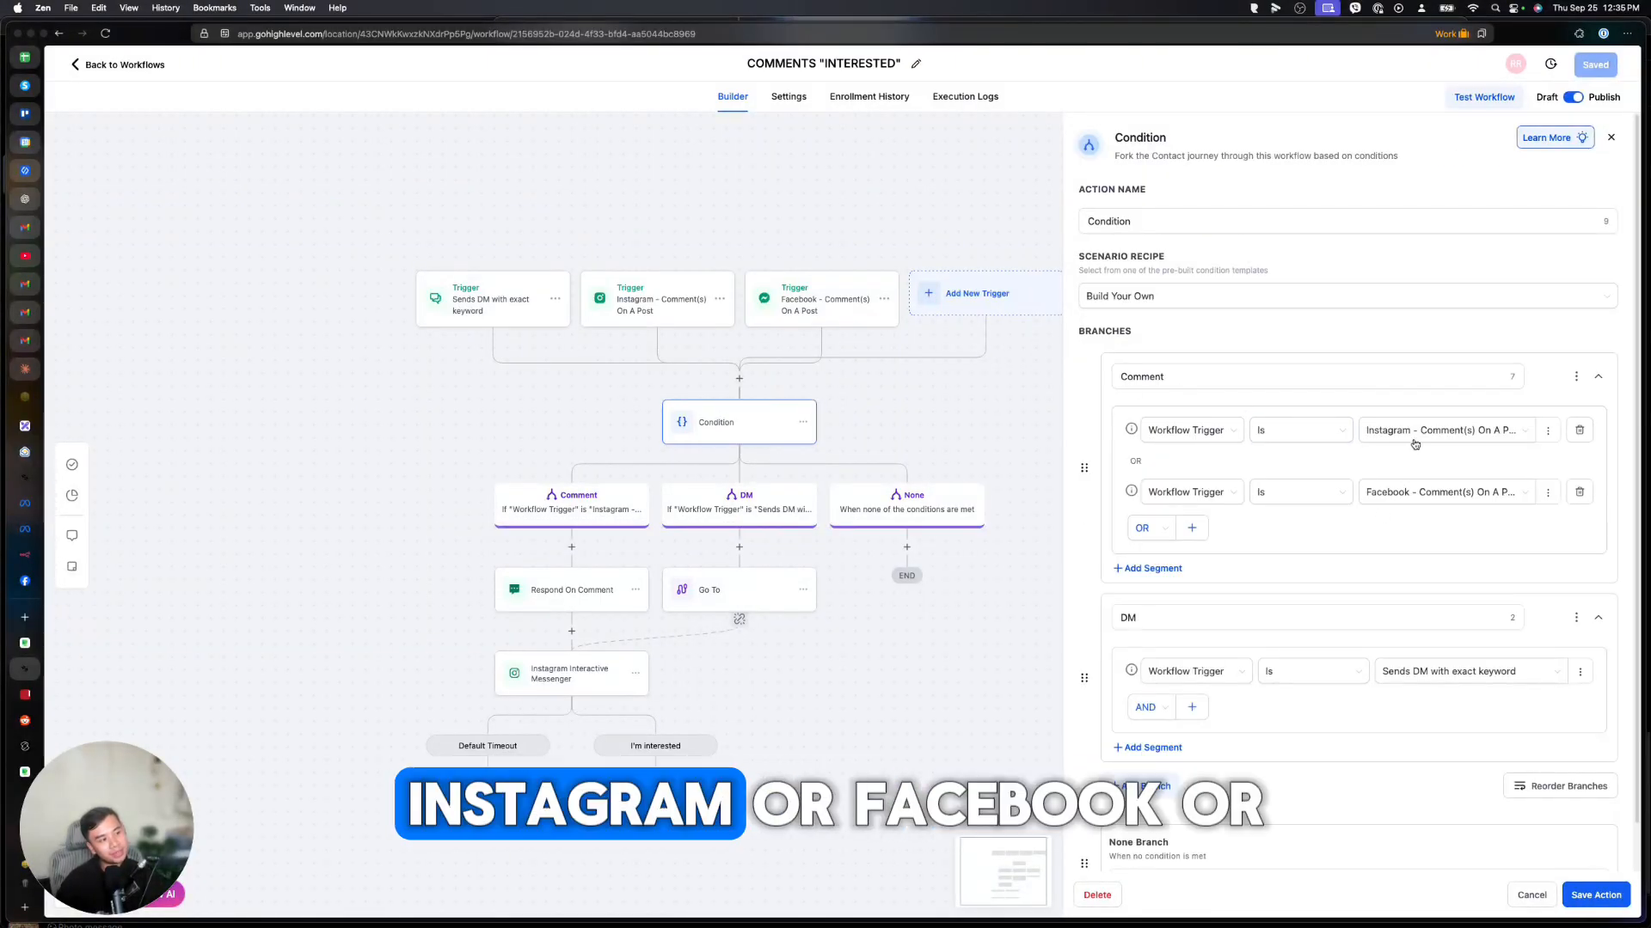
pyautogui.scroll(-1, 1381, 513)
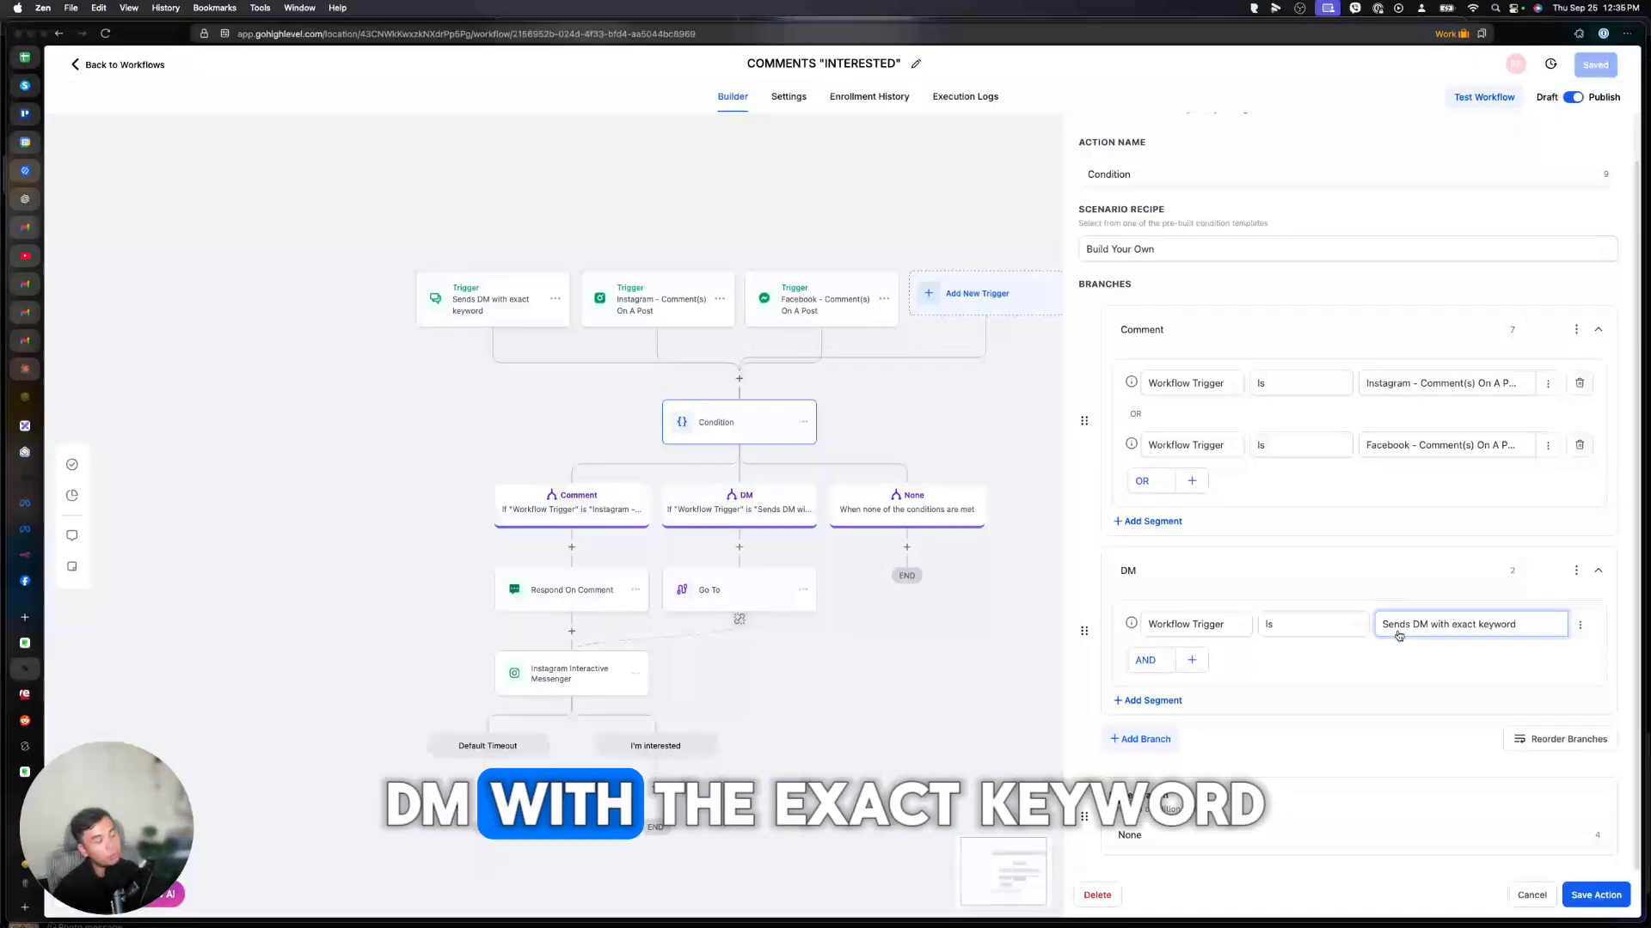
pyautogui.click(574, 598)
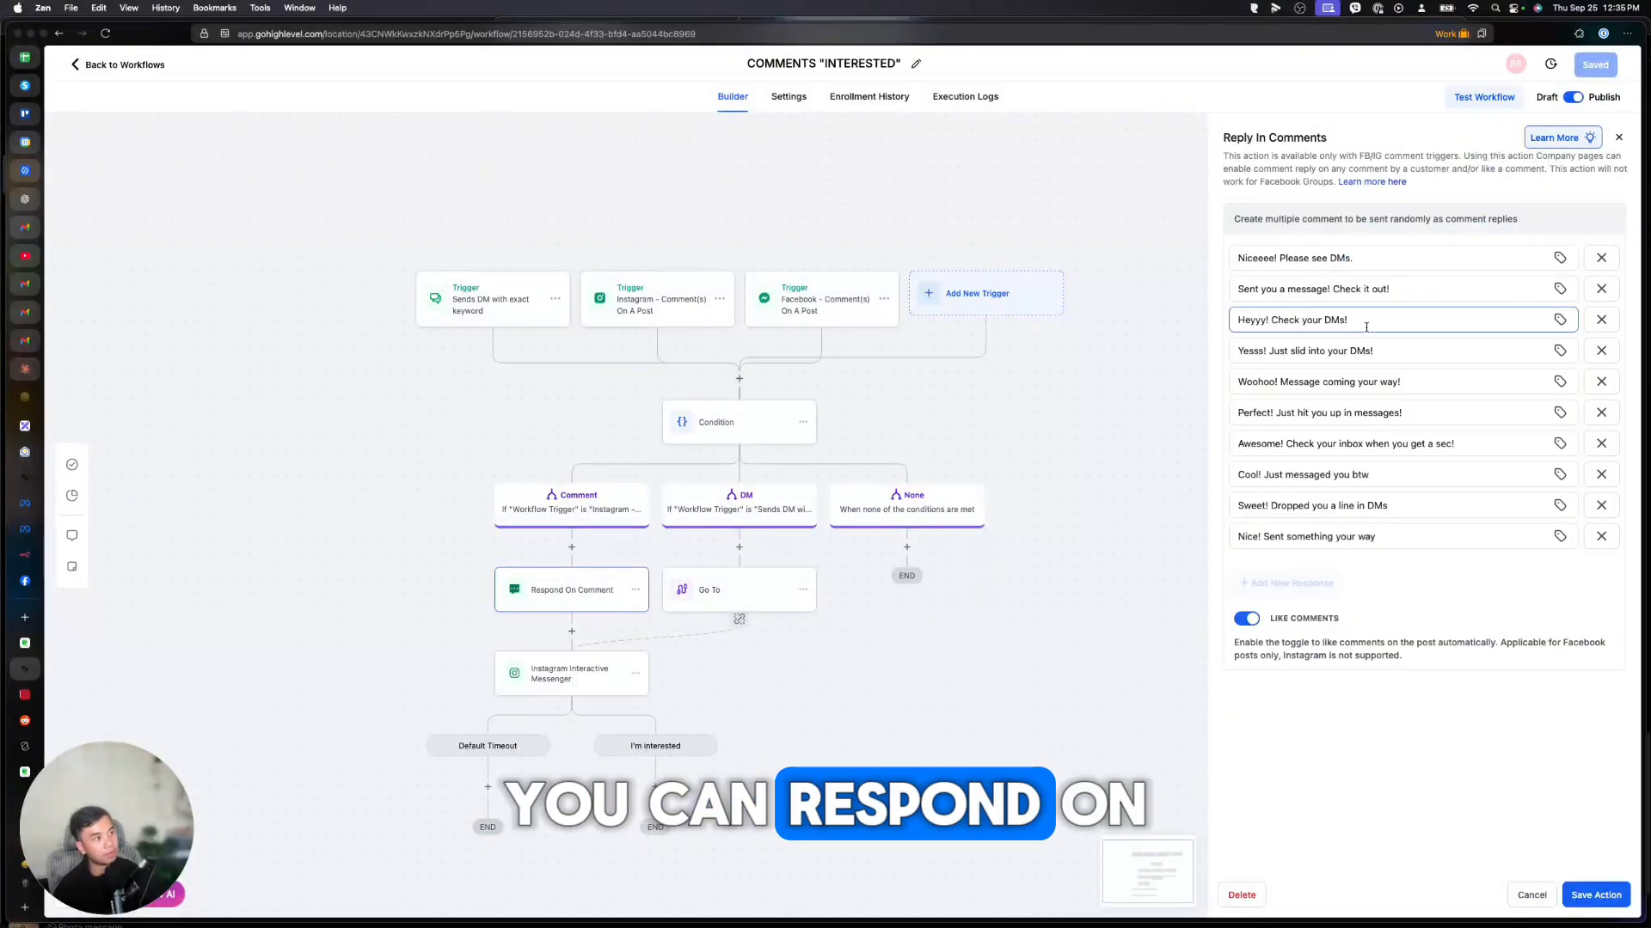
pyautogui.click(501, 671)
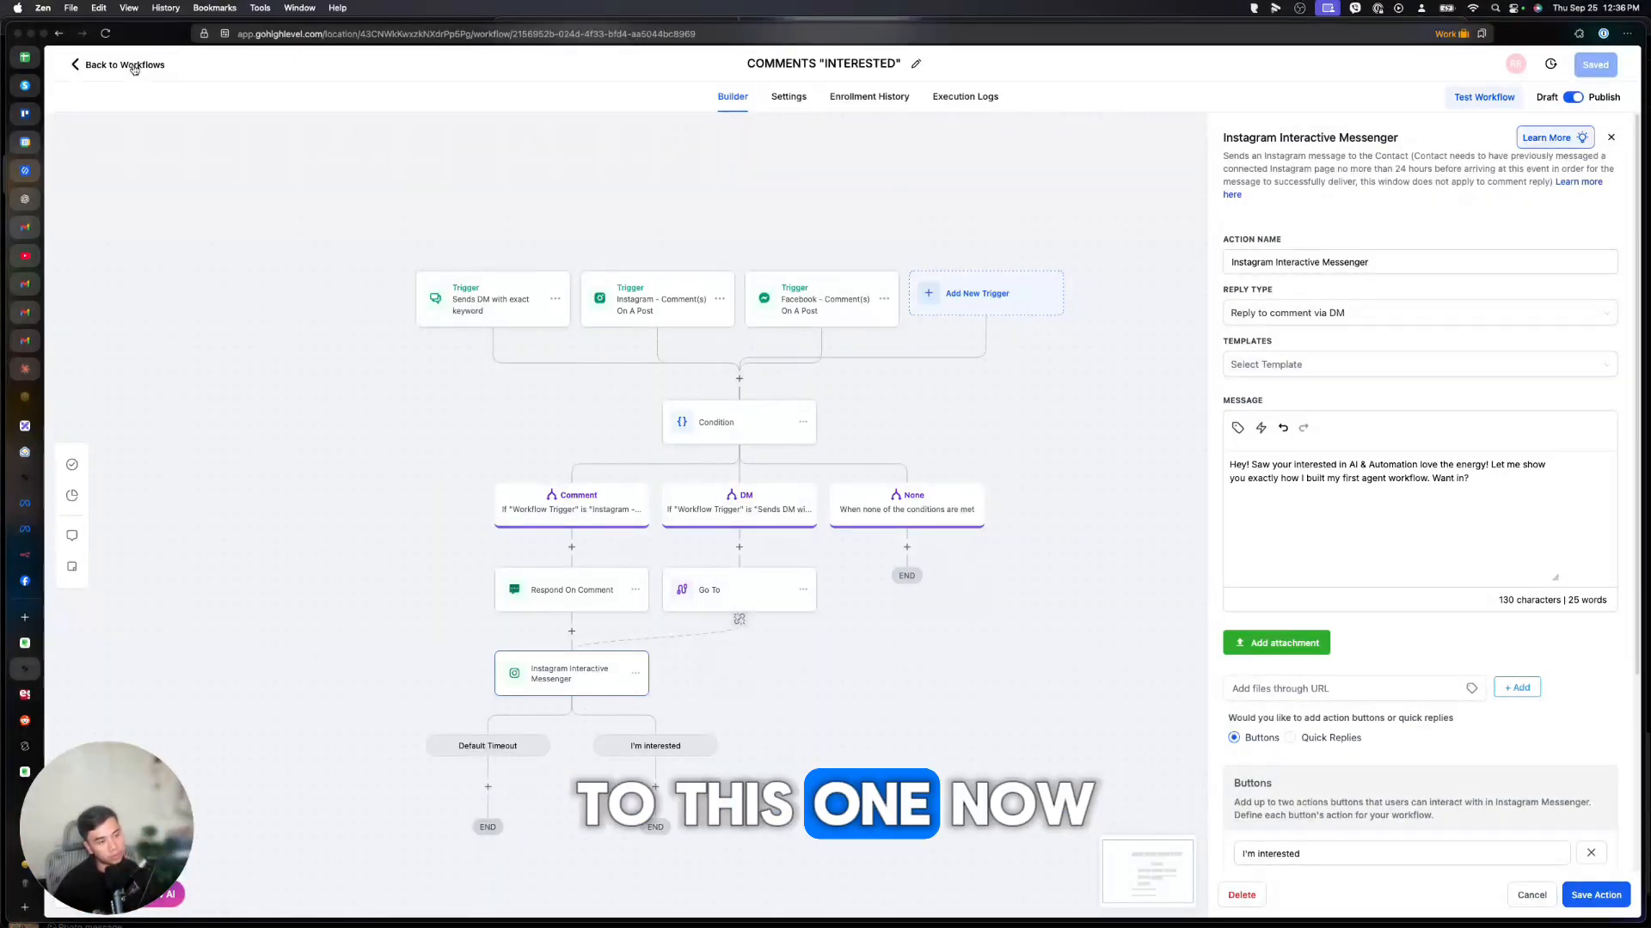
pyautogui.click(134, 69)
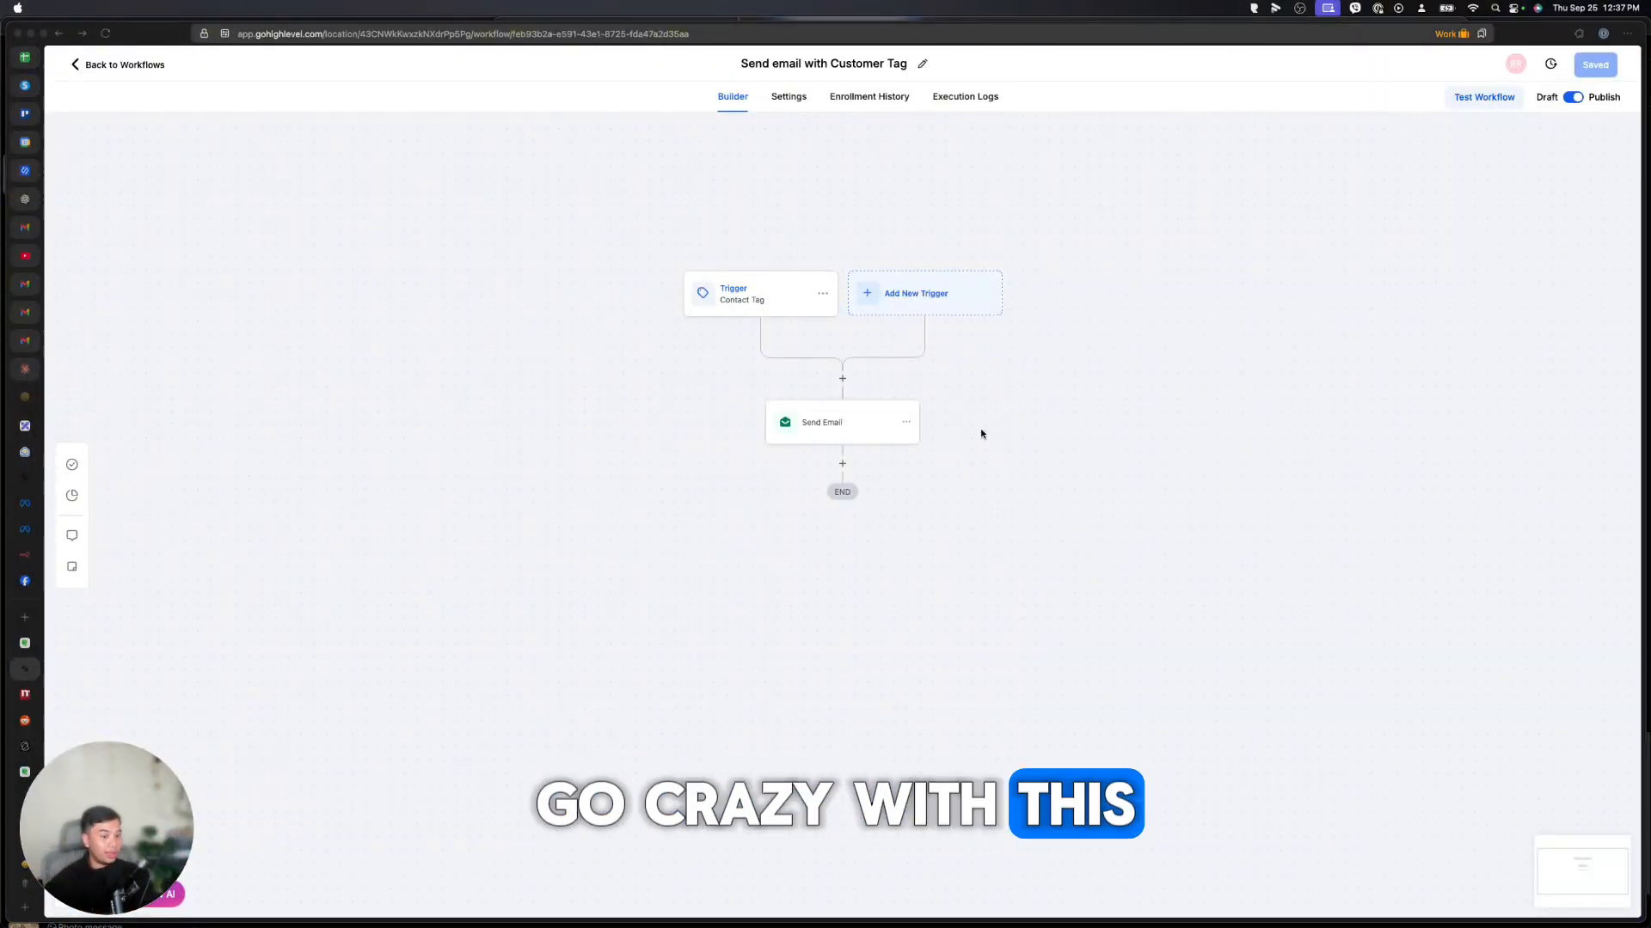
# Delete the Send Email step from the workflow.
pyautogui.click(842, 463)
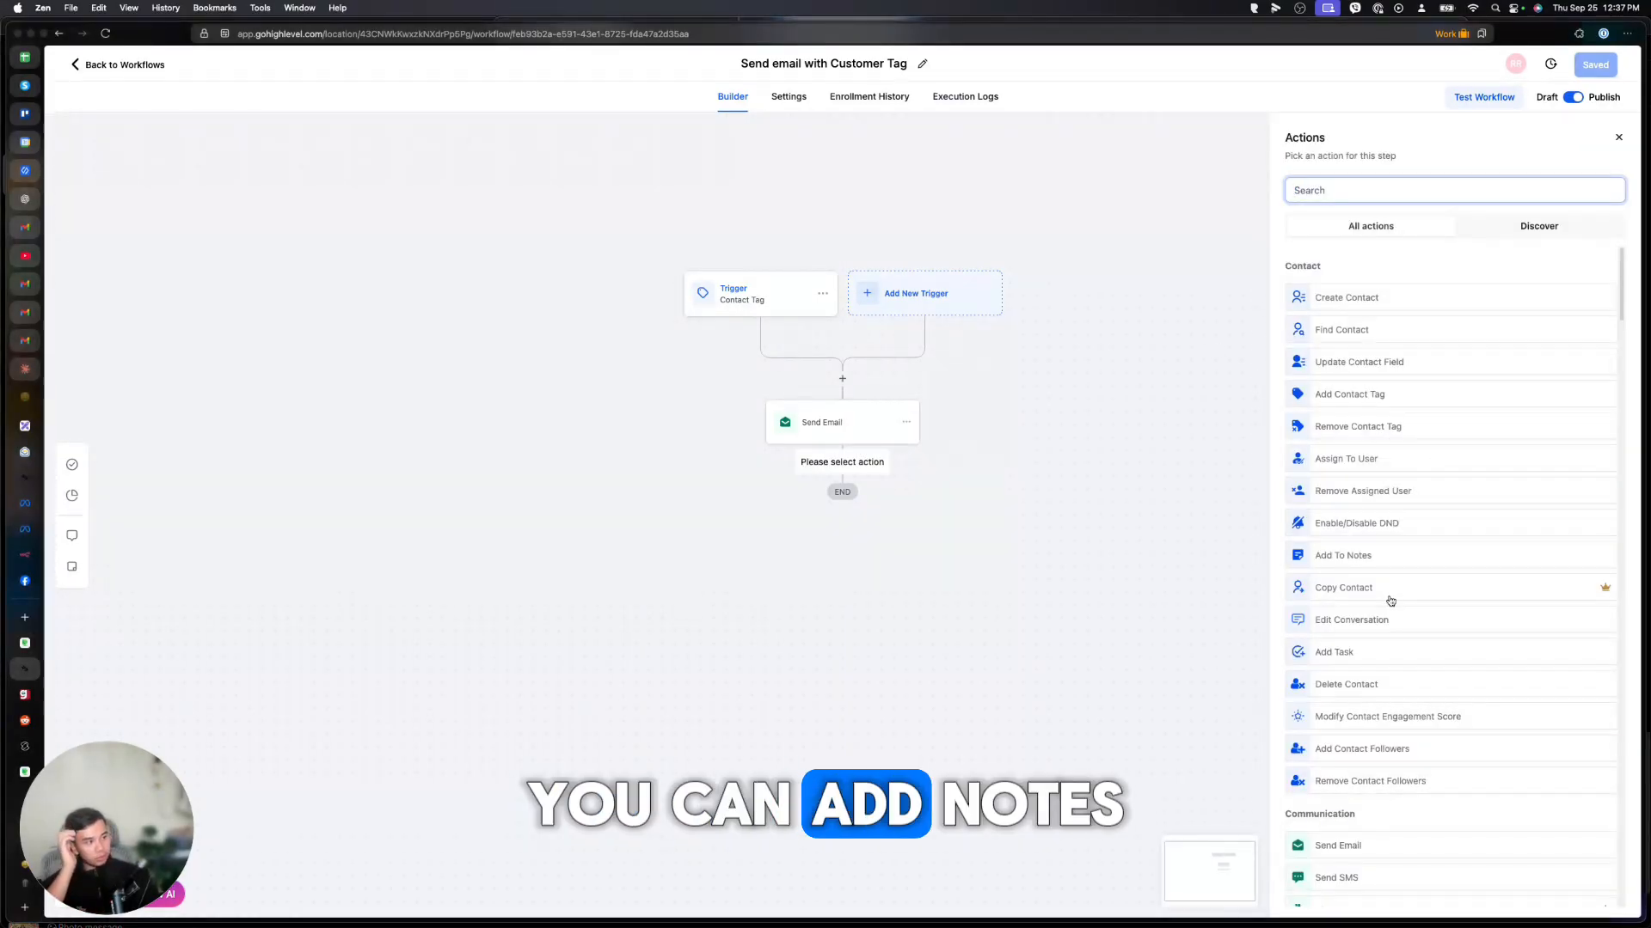
pyautogui.scroll(-1, 1386, 558)
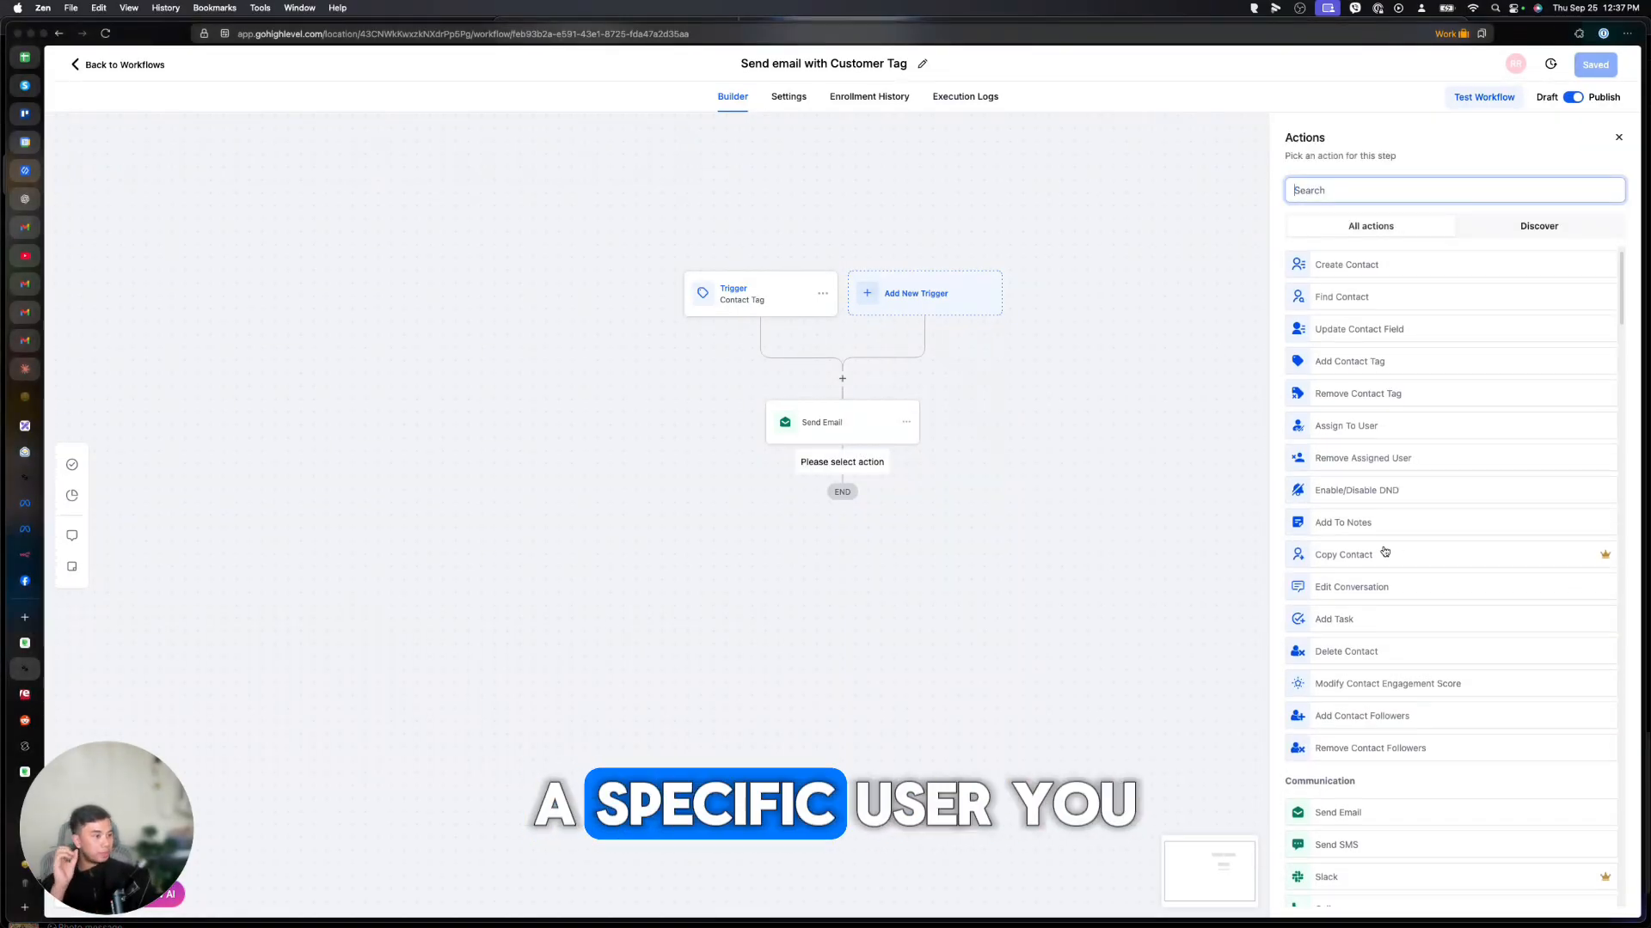
pyautogui.scroll(-5, 1388, 576)
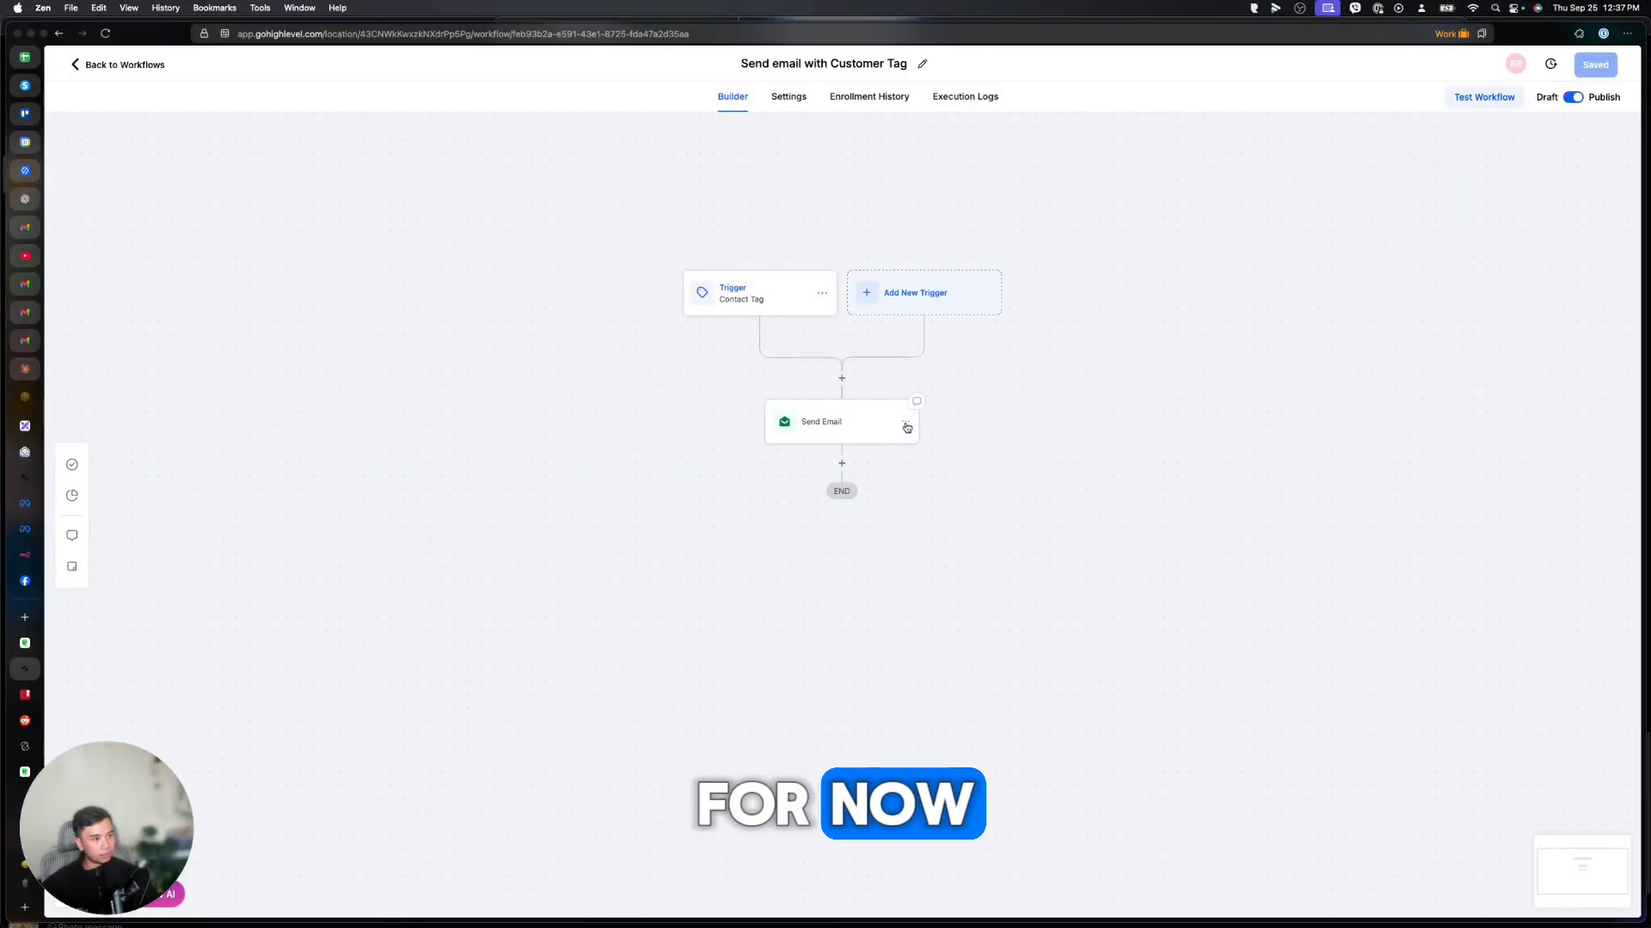
pyautogui.click(906, 427)
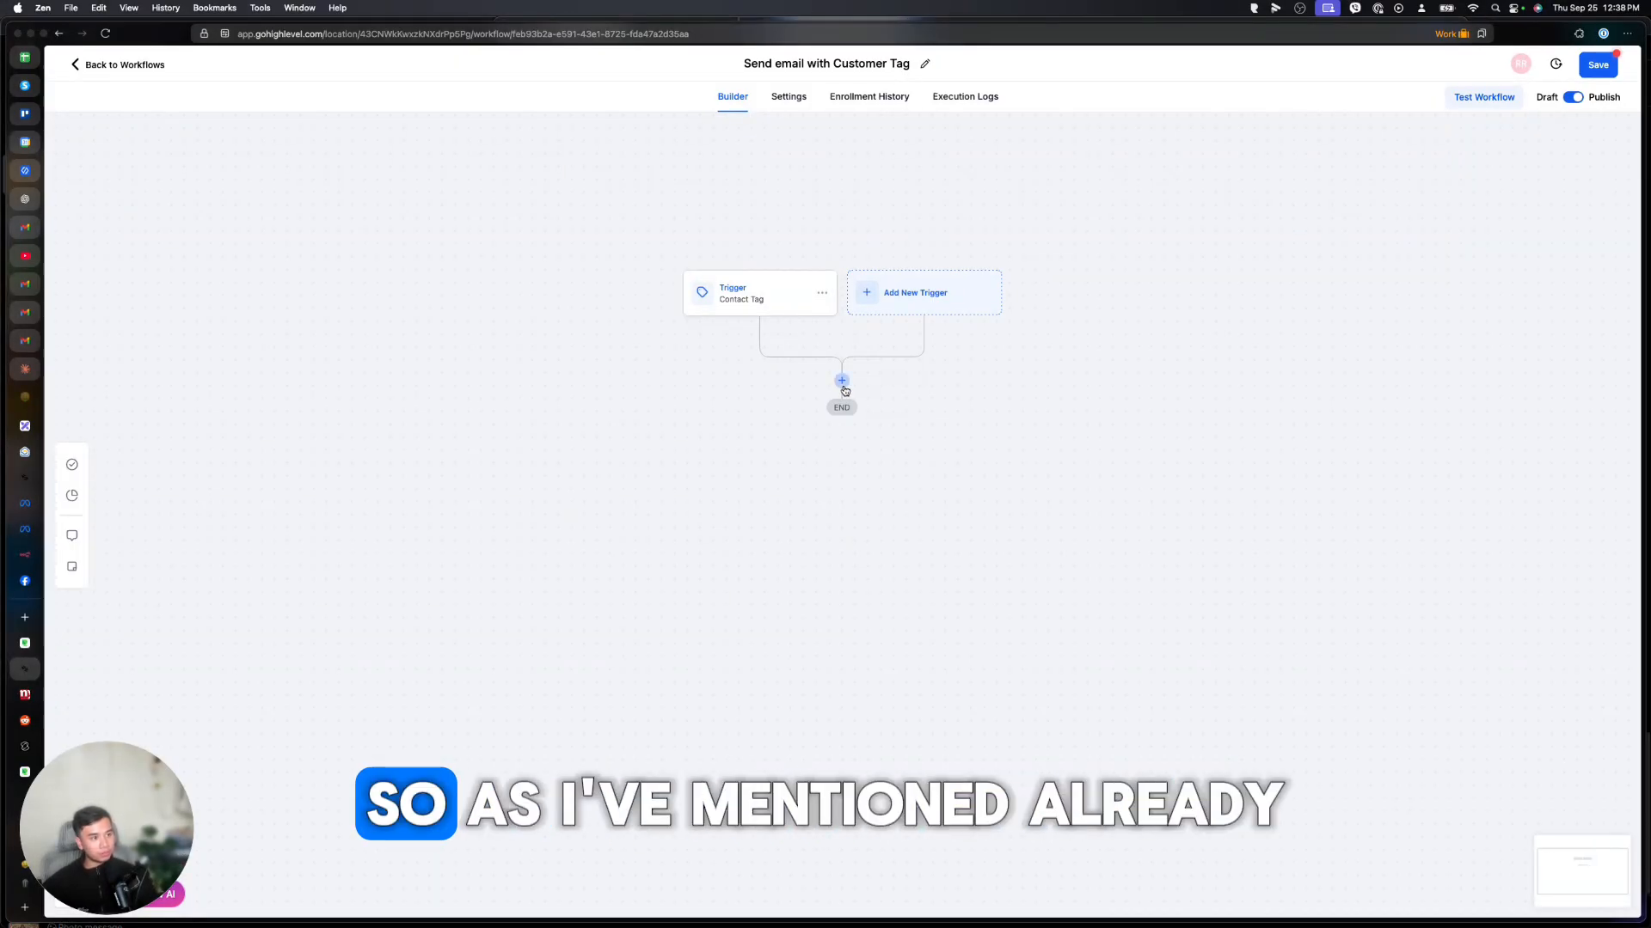
# Add a Webhook action after the Contact Tag trigger.
pyautogui.click(842, 381)
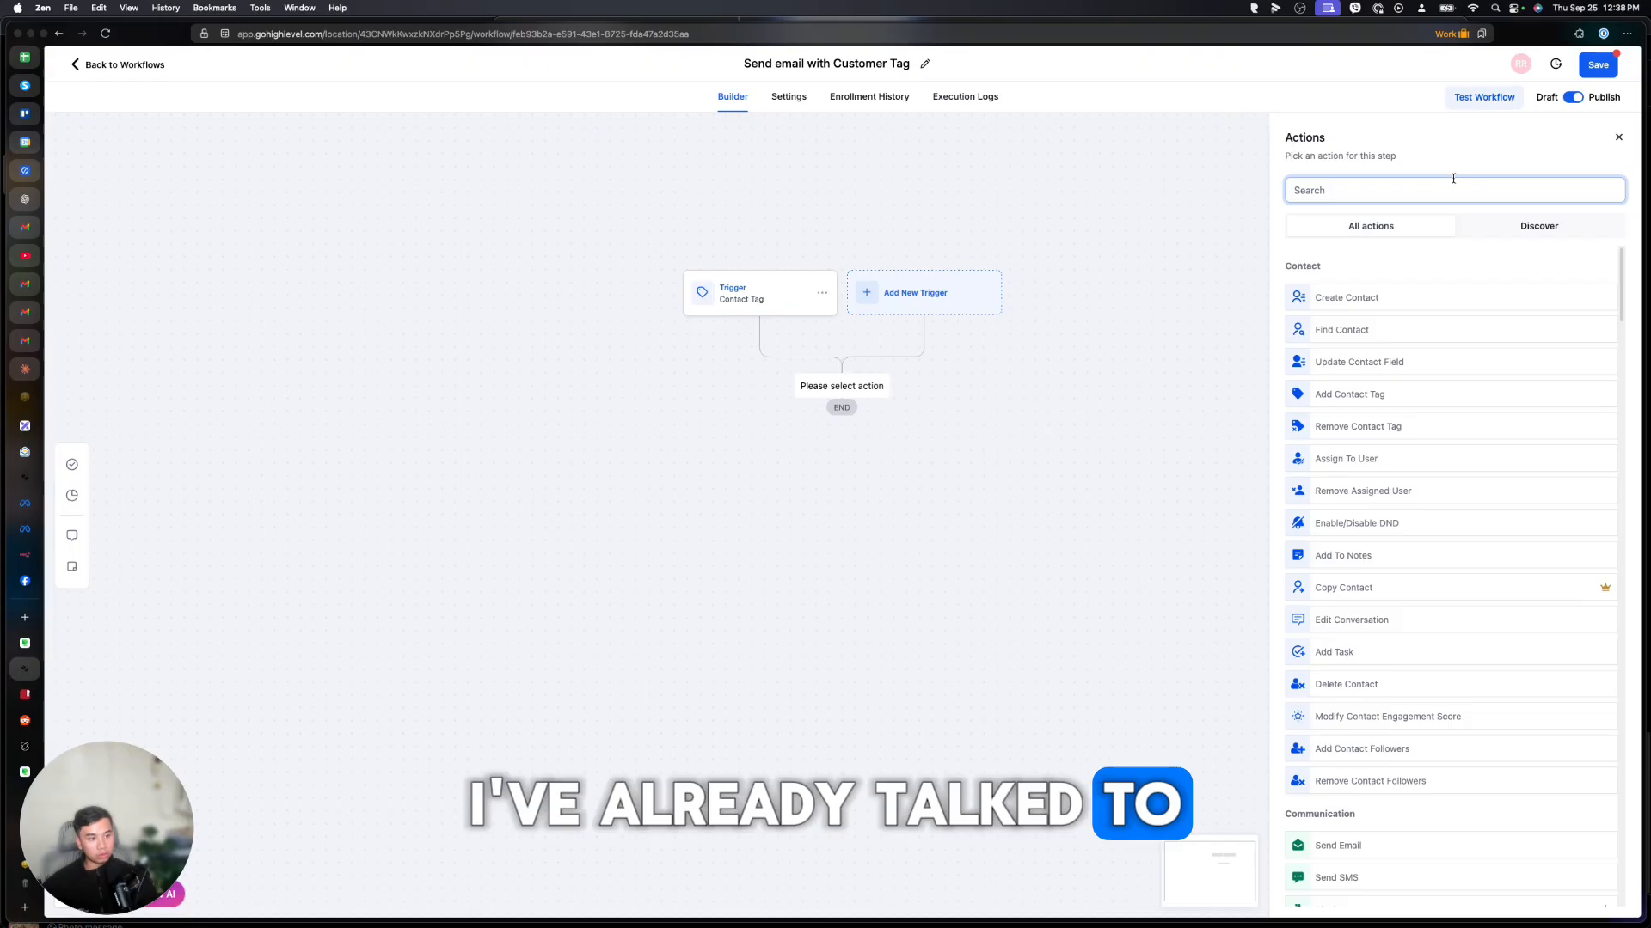
pyautogui.write('webhook')
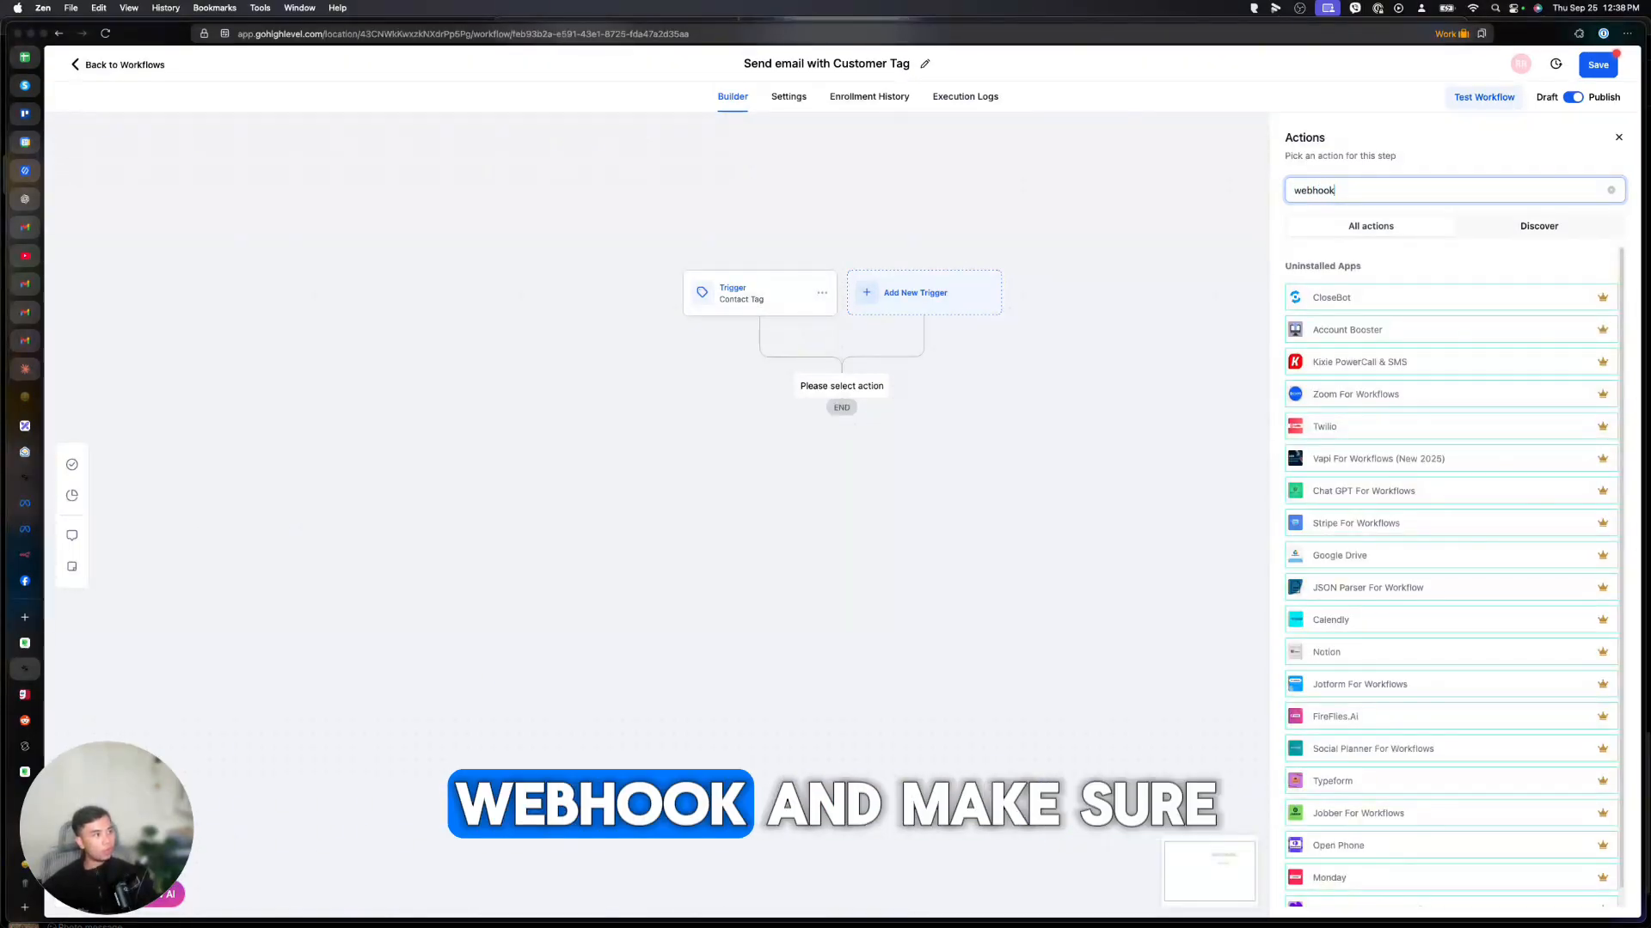
pyautogui.click(1322, 297)
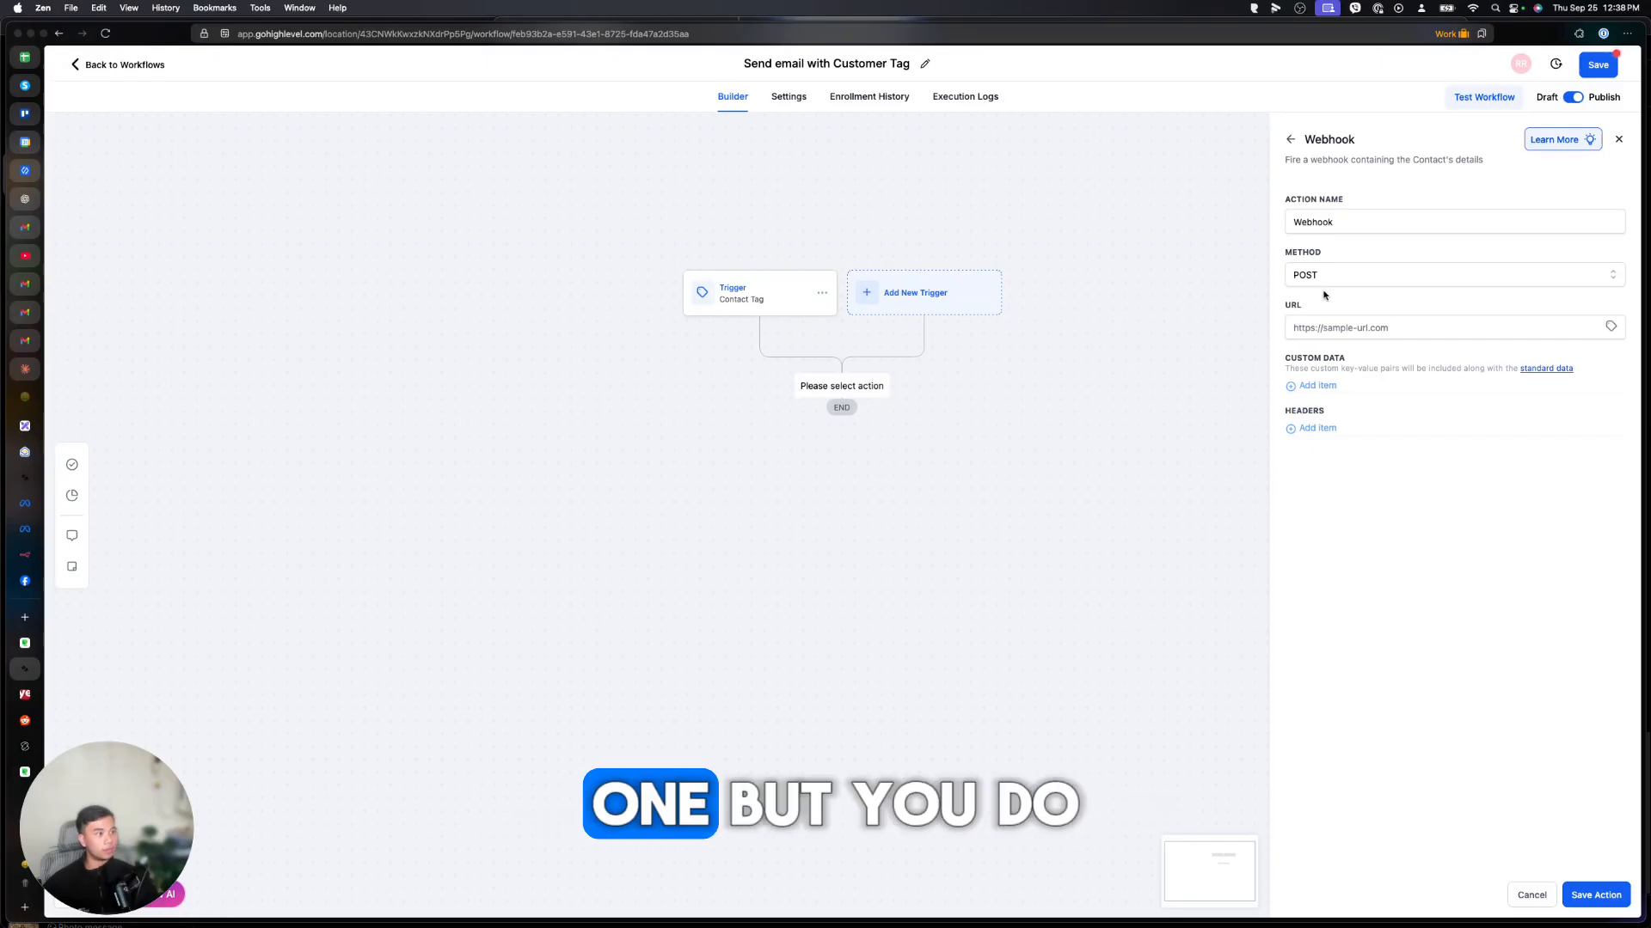
pyautogui.click(25, 554)
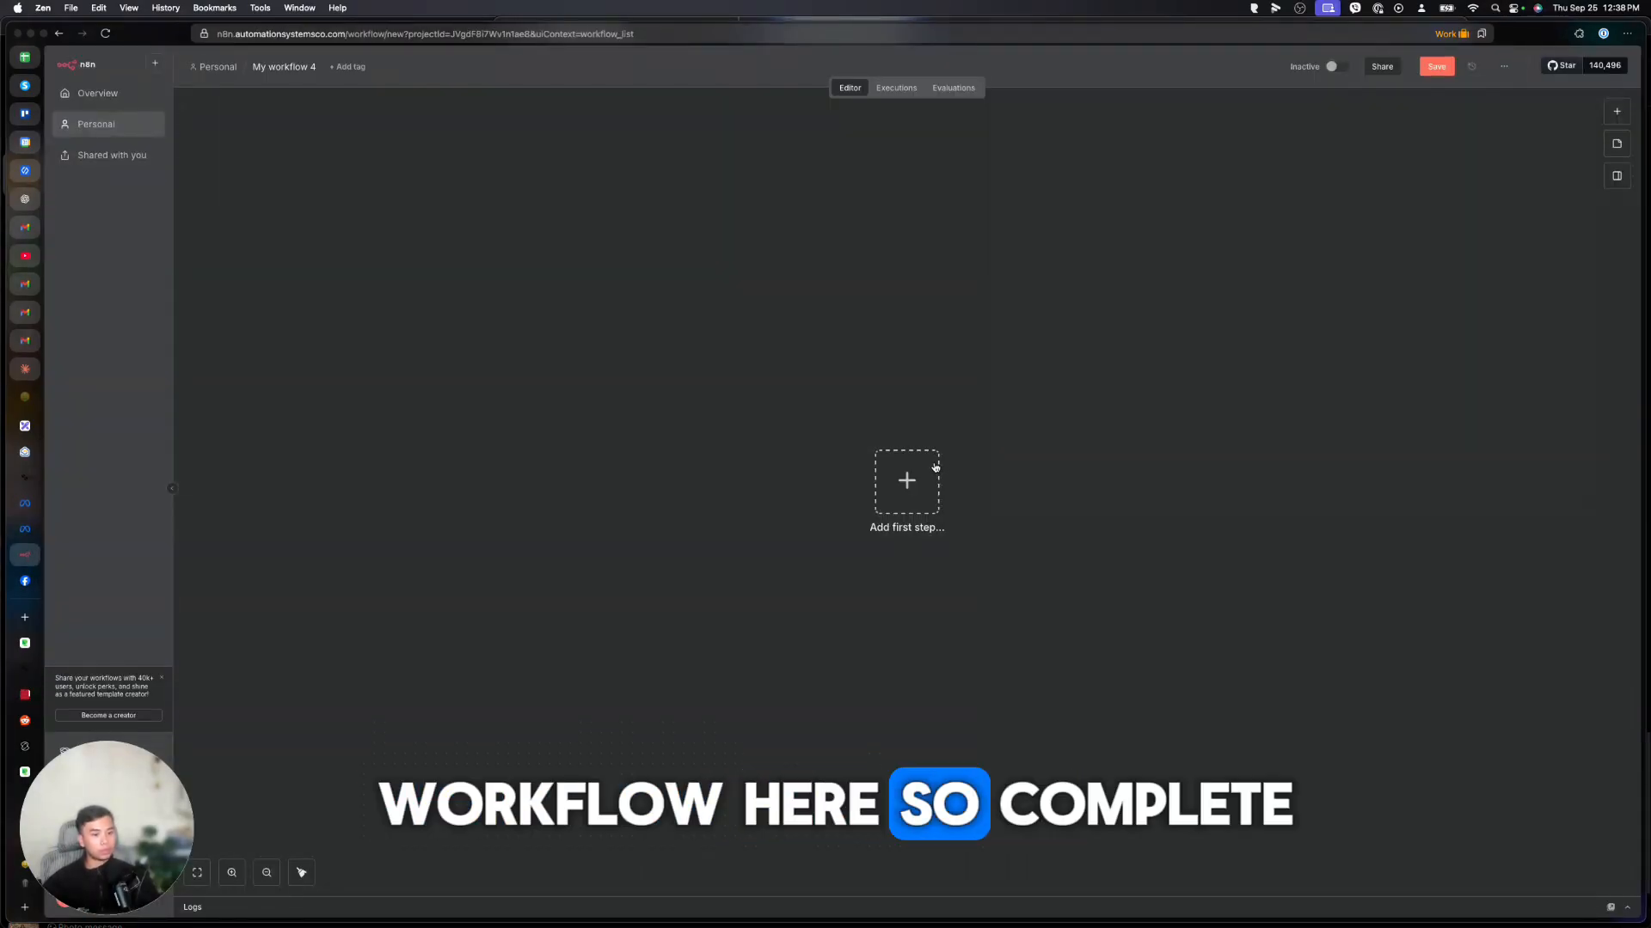
# Start the blank n8n workflow with an 'On webhook call' trigger.
pyautogui.click(924, 482)
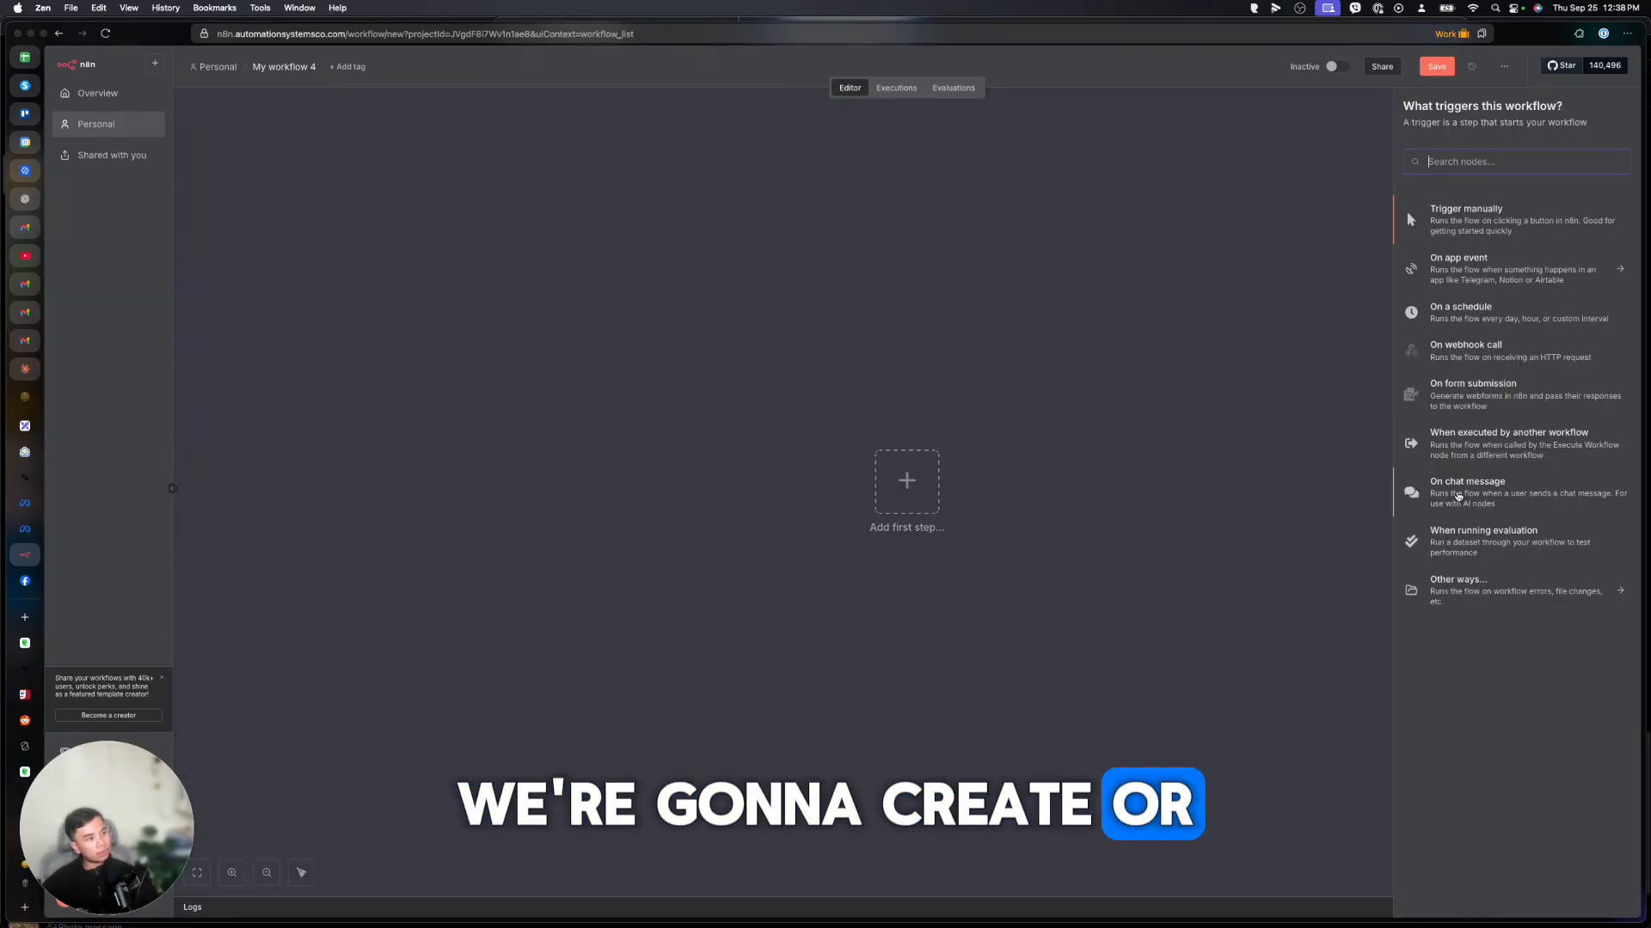
pyautogui.click(1473, 355)
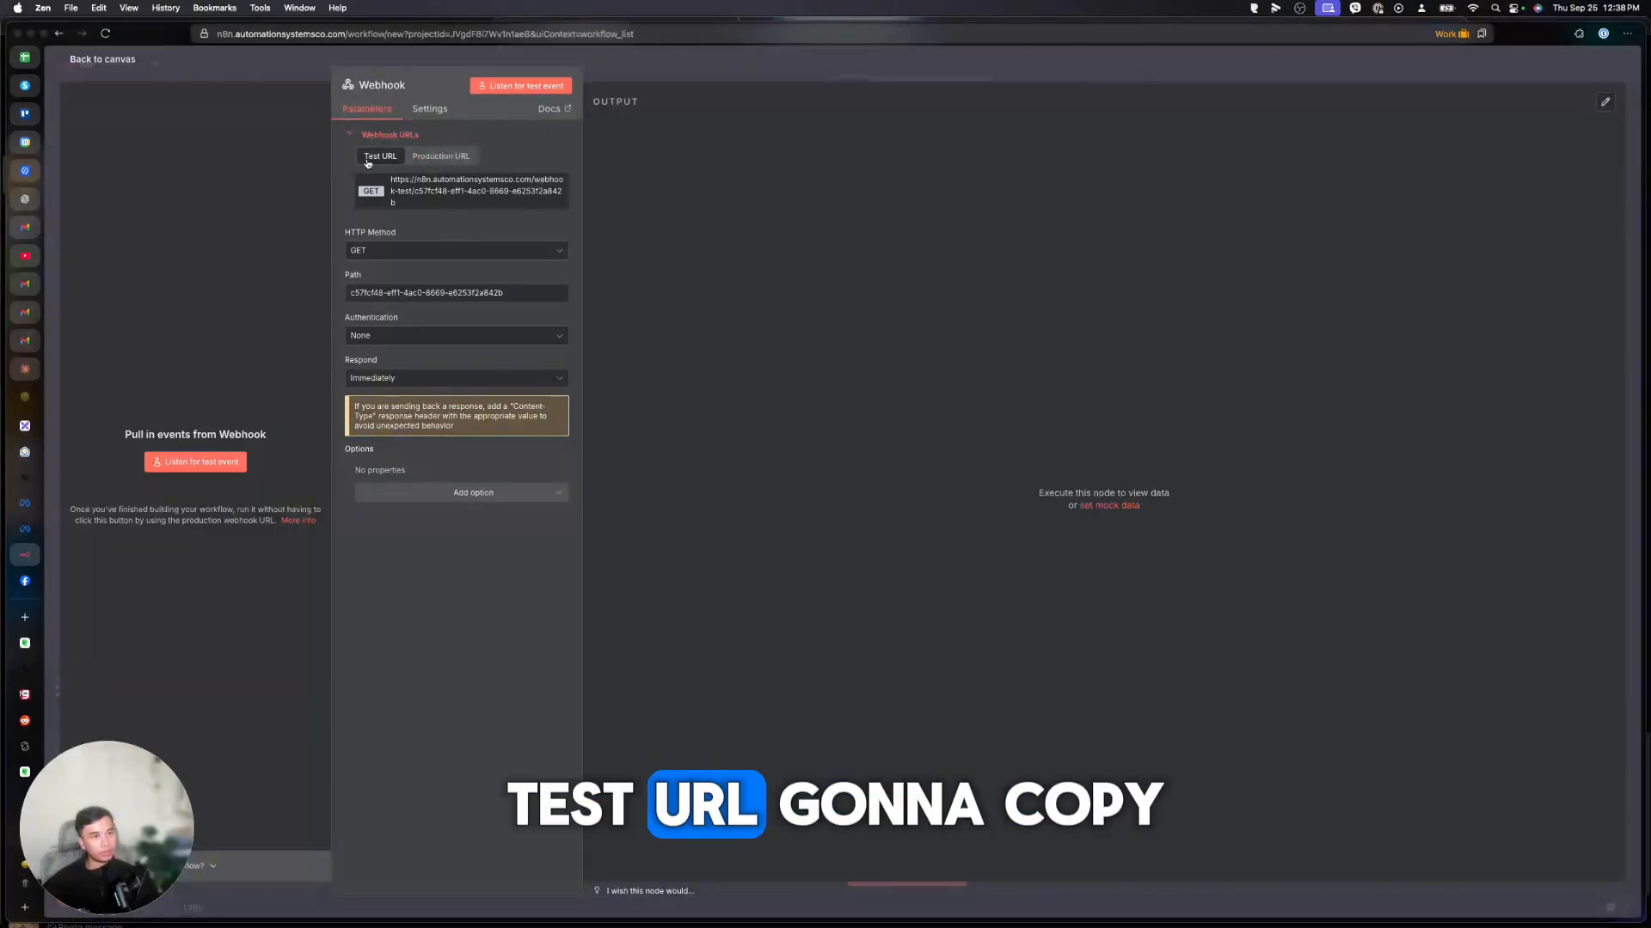
# Switch n8n's Webhook trigger to POST and paste its test URL into GoHighLevel's Webhook URL field.
pyautogui.click(423, 199)
pyautogui.click(379, 250)
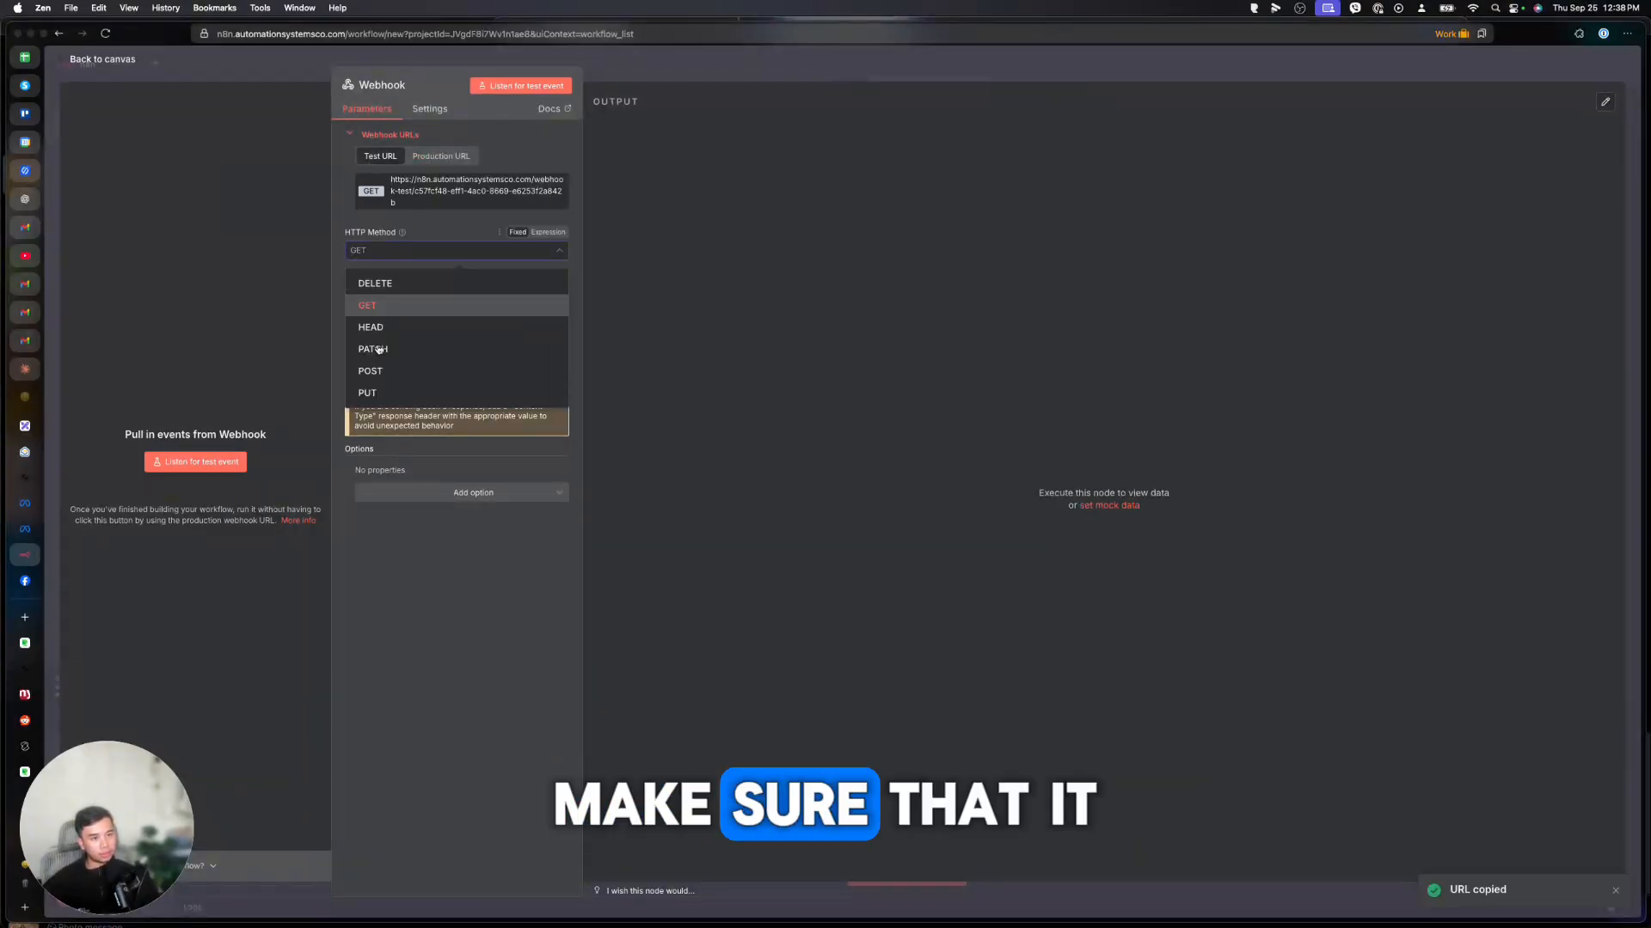
pyautogui.click(375, 378)
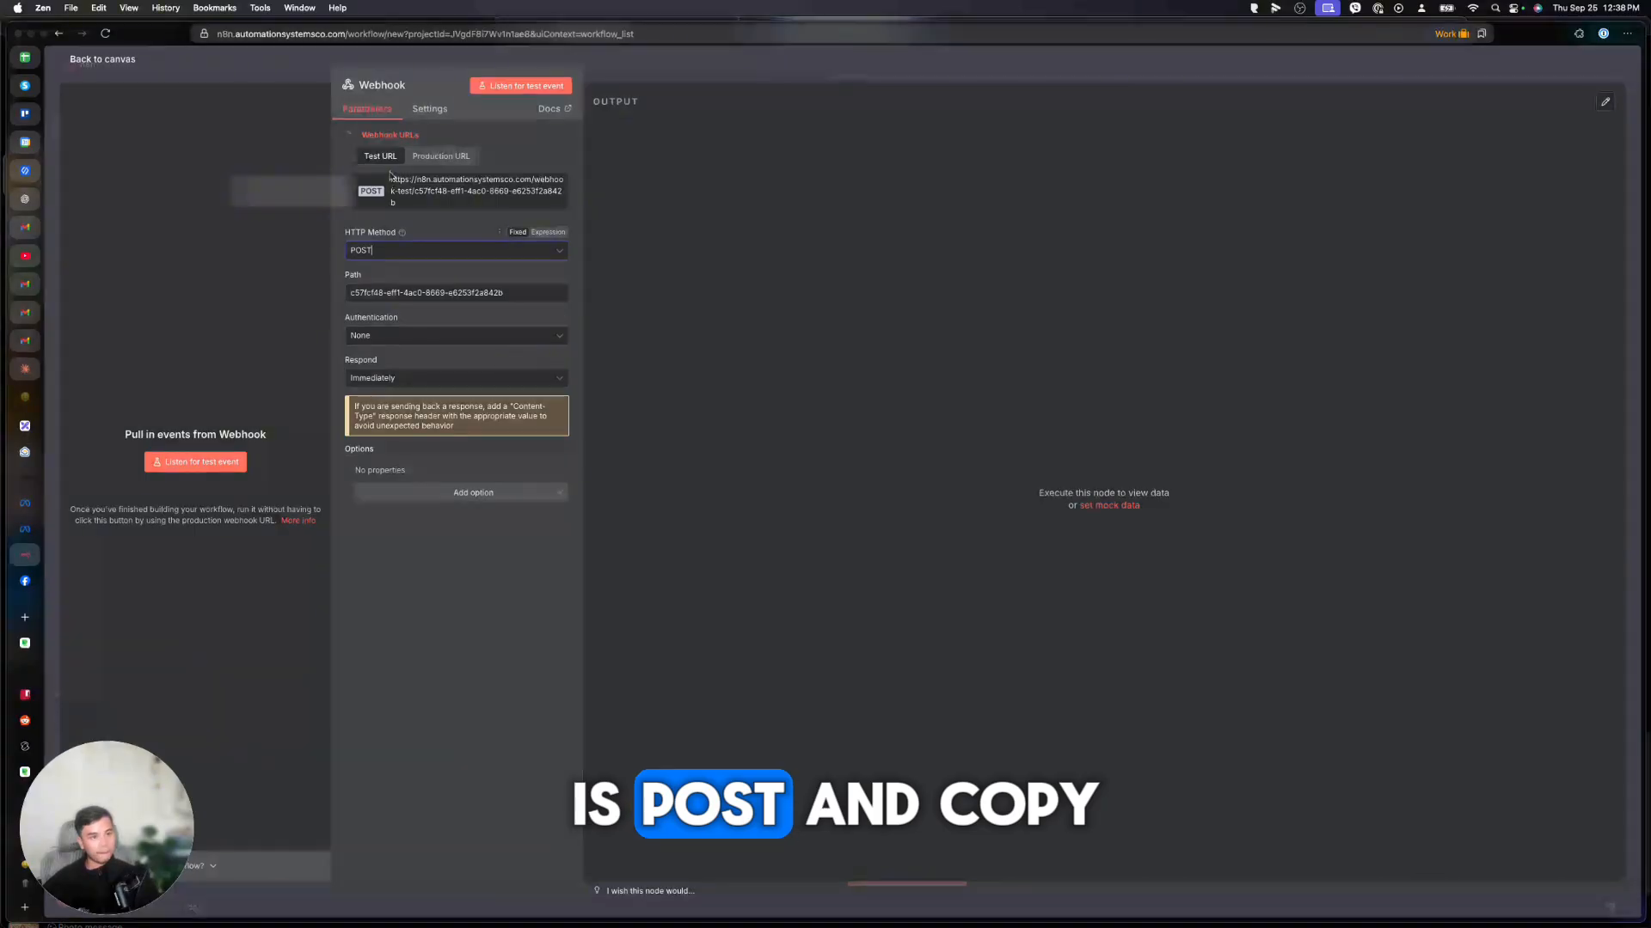
pyautogui.click(430, 191)
pyautogui.click(23, 670)
pyautogui.click(1360, 327)
pyautogui.press('super+v')
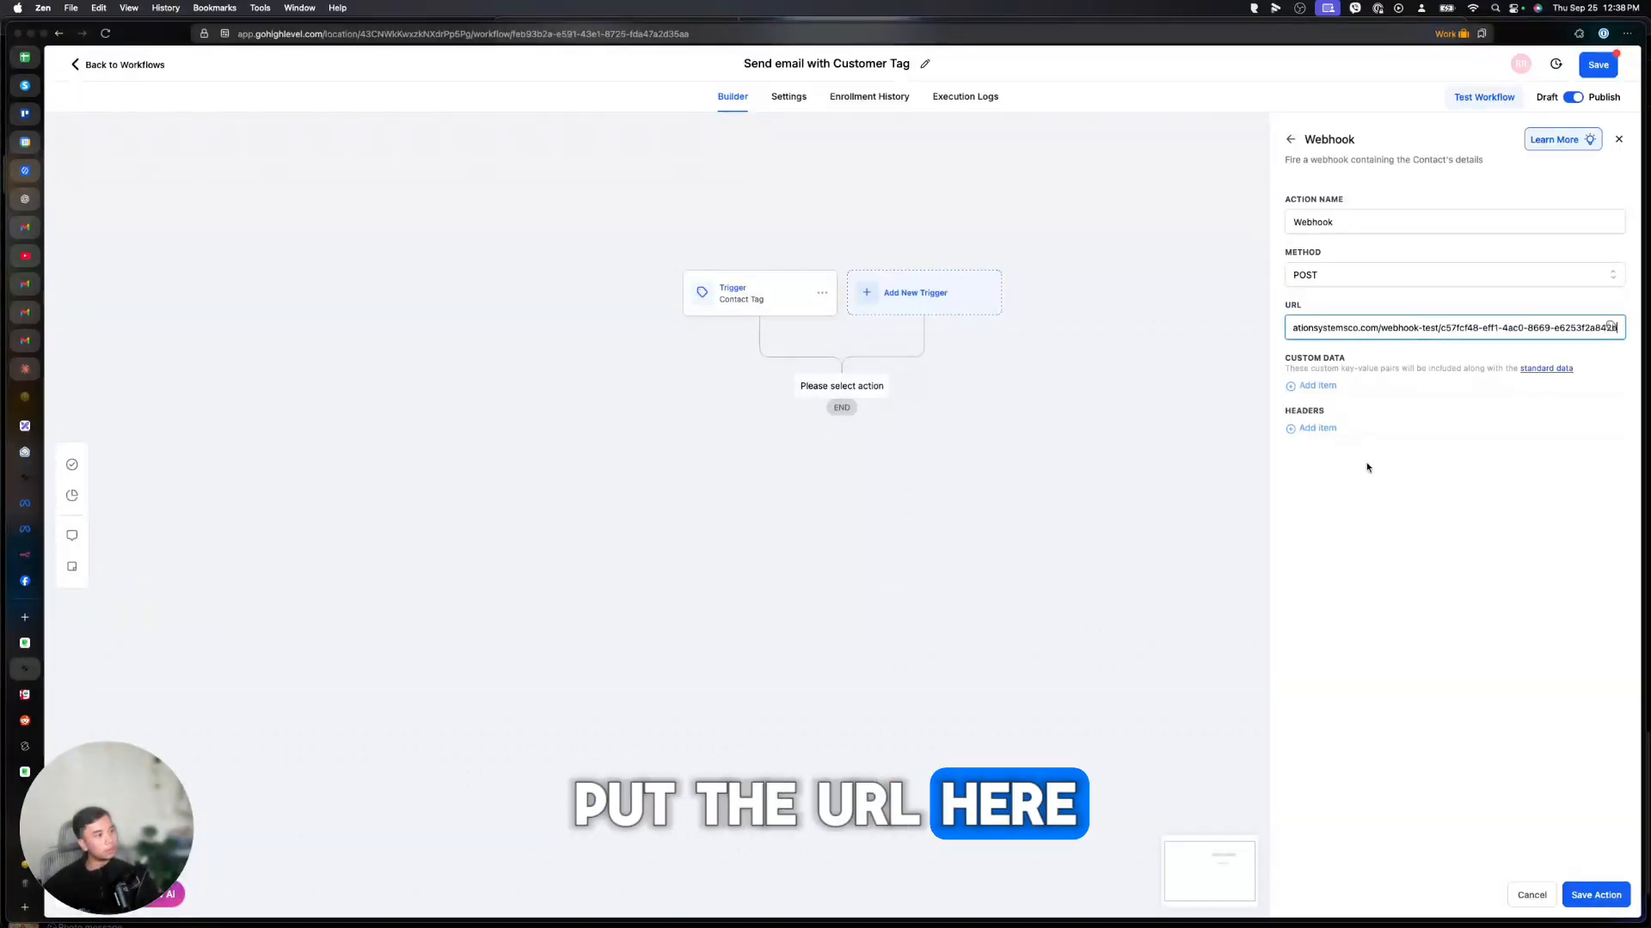
# Save the Webhook action and the workflow, then remove the customer tag from the contact.
pyautogui.click(1598, 895)
pyautogui.click(1600, 67)
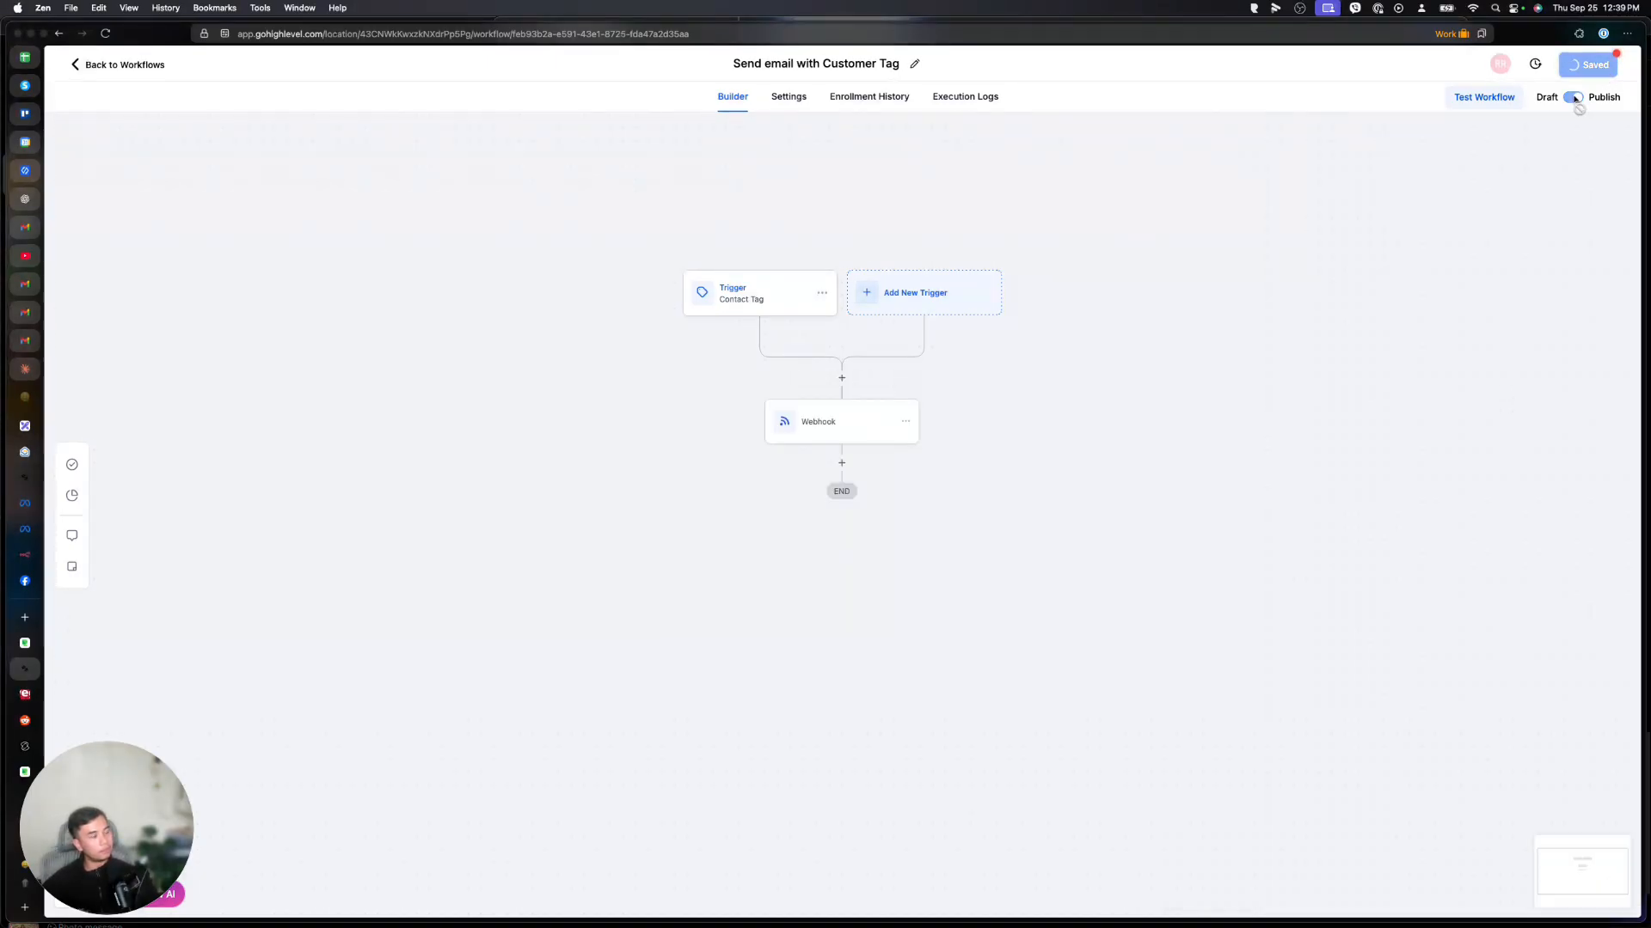
pyautogui.click(24, 477)
pyautogui.scroll(-1, 407, 538)
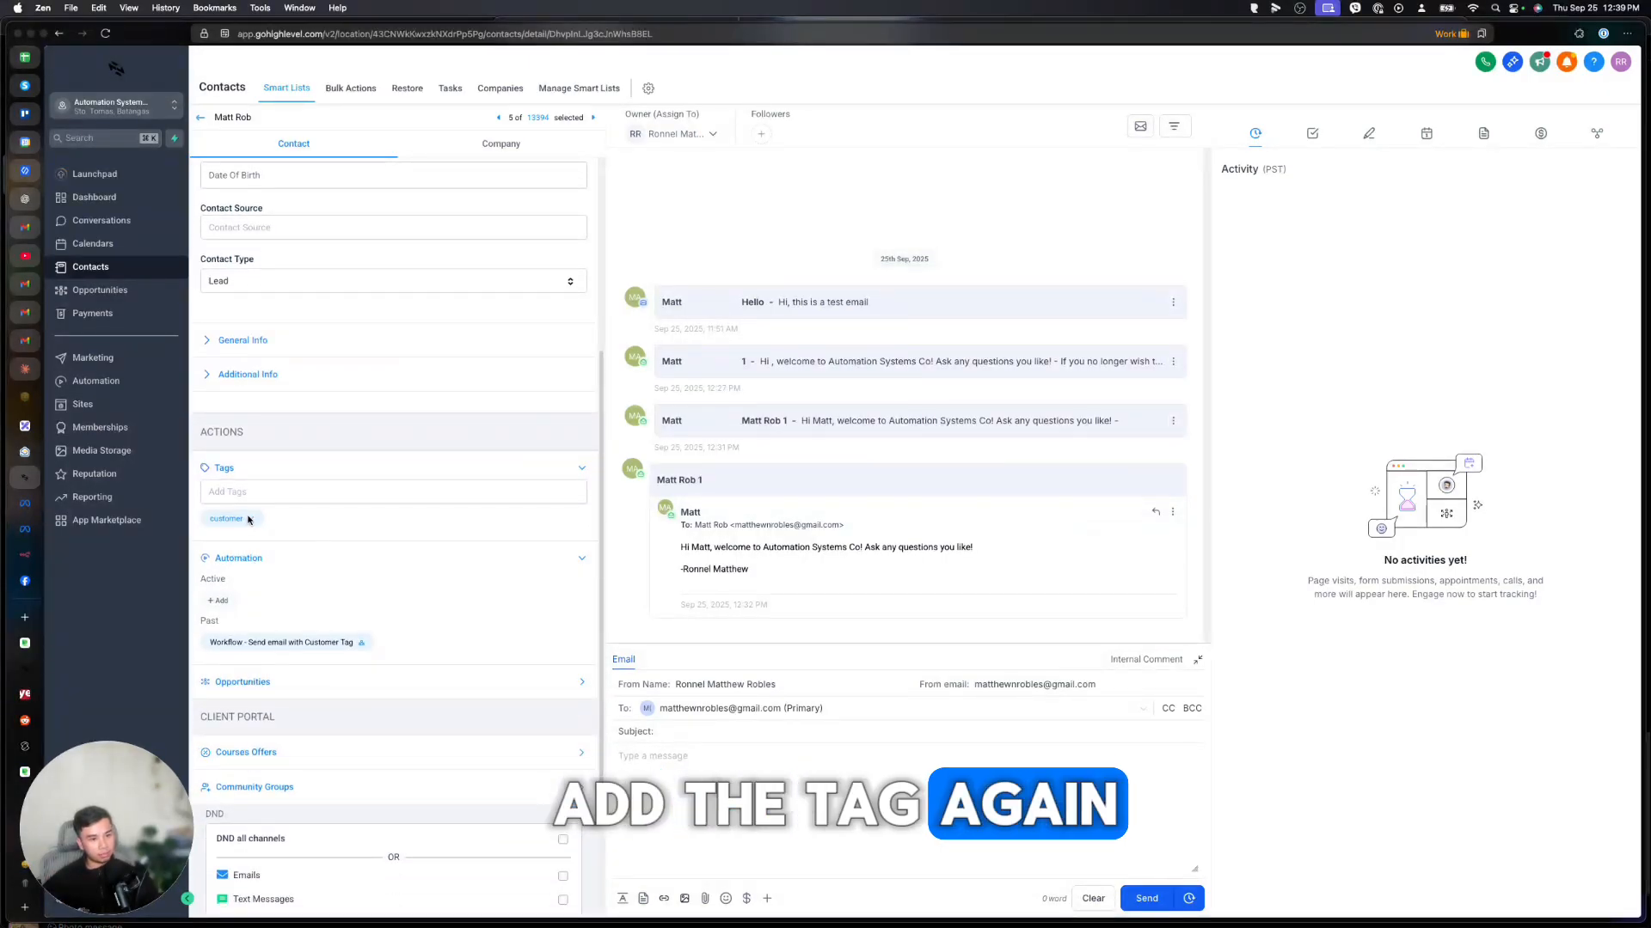
pyautogui.click(250, 519)
# Set n8n's Webhook trigger listening for a test event, then start re-tagging the contact.
pyautogui.click(26, 557)
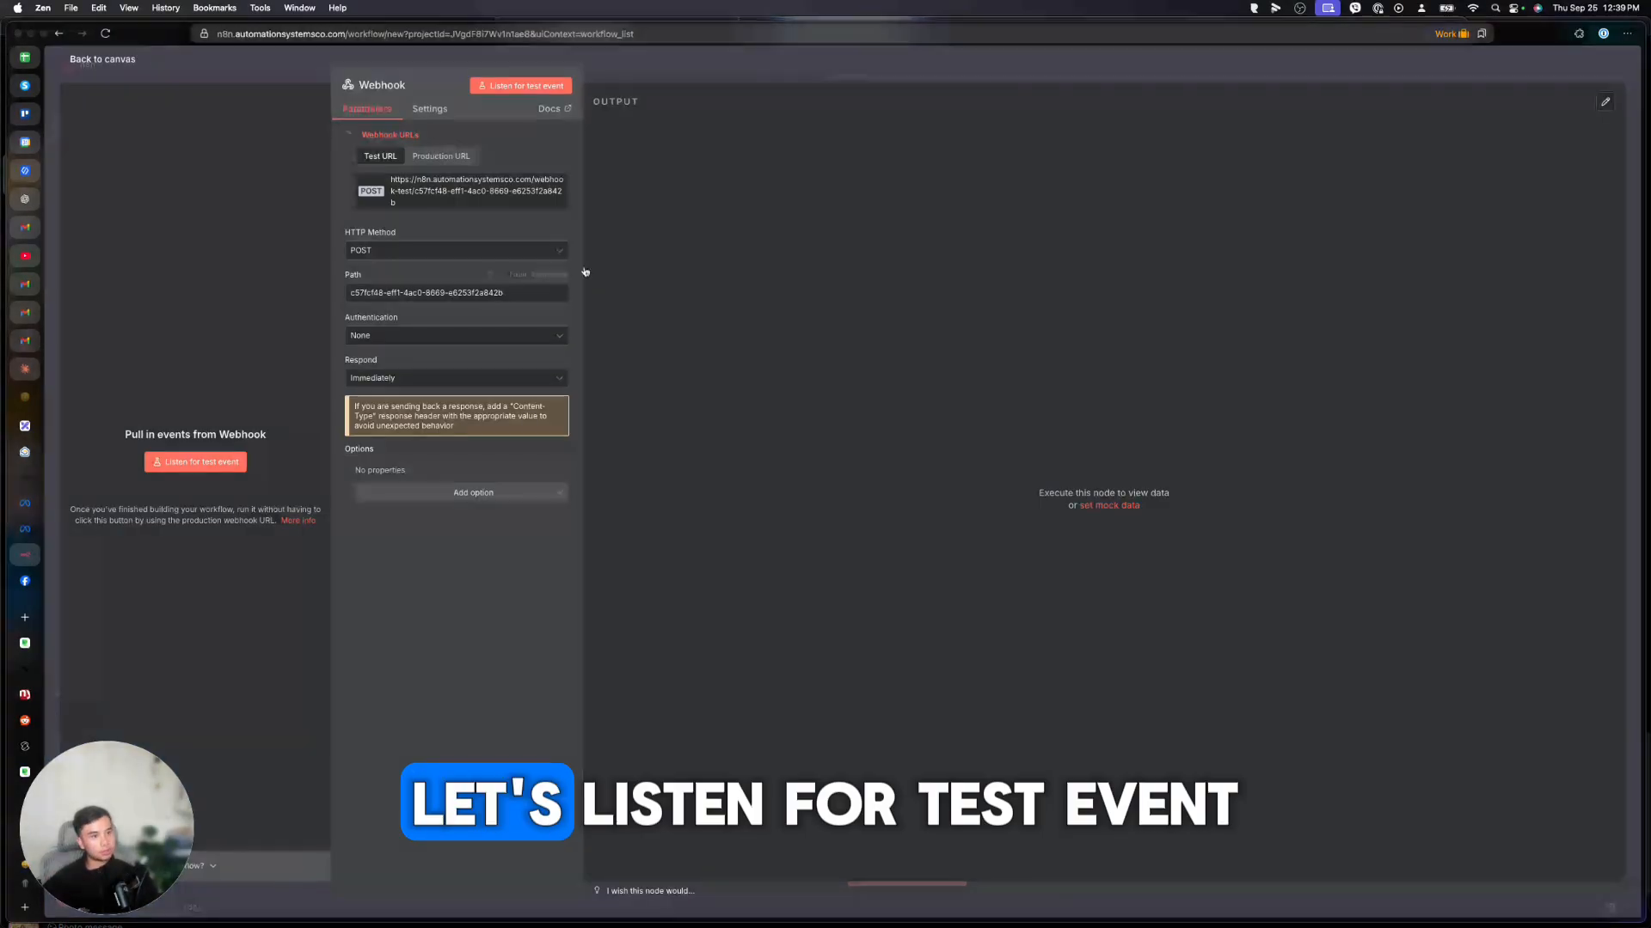
pyautogui.click(521, 86)
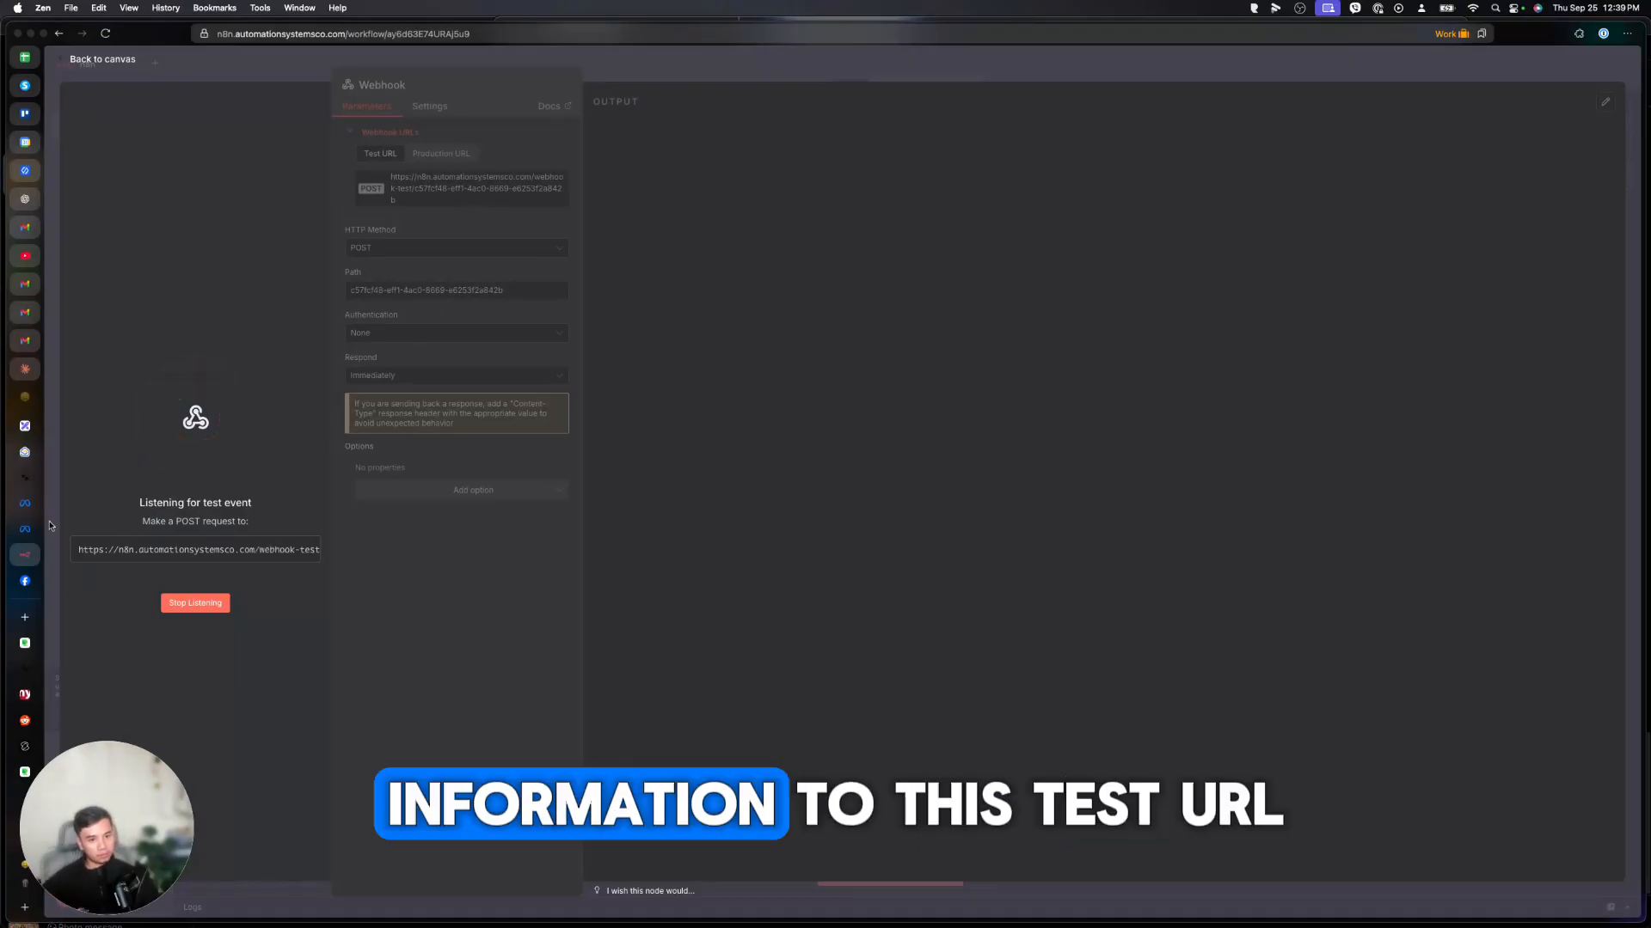
pyautogui.click(26, 478)
pyautogui.click(284, 489)
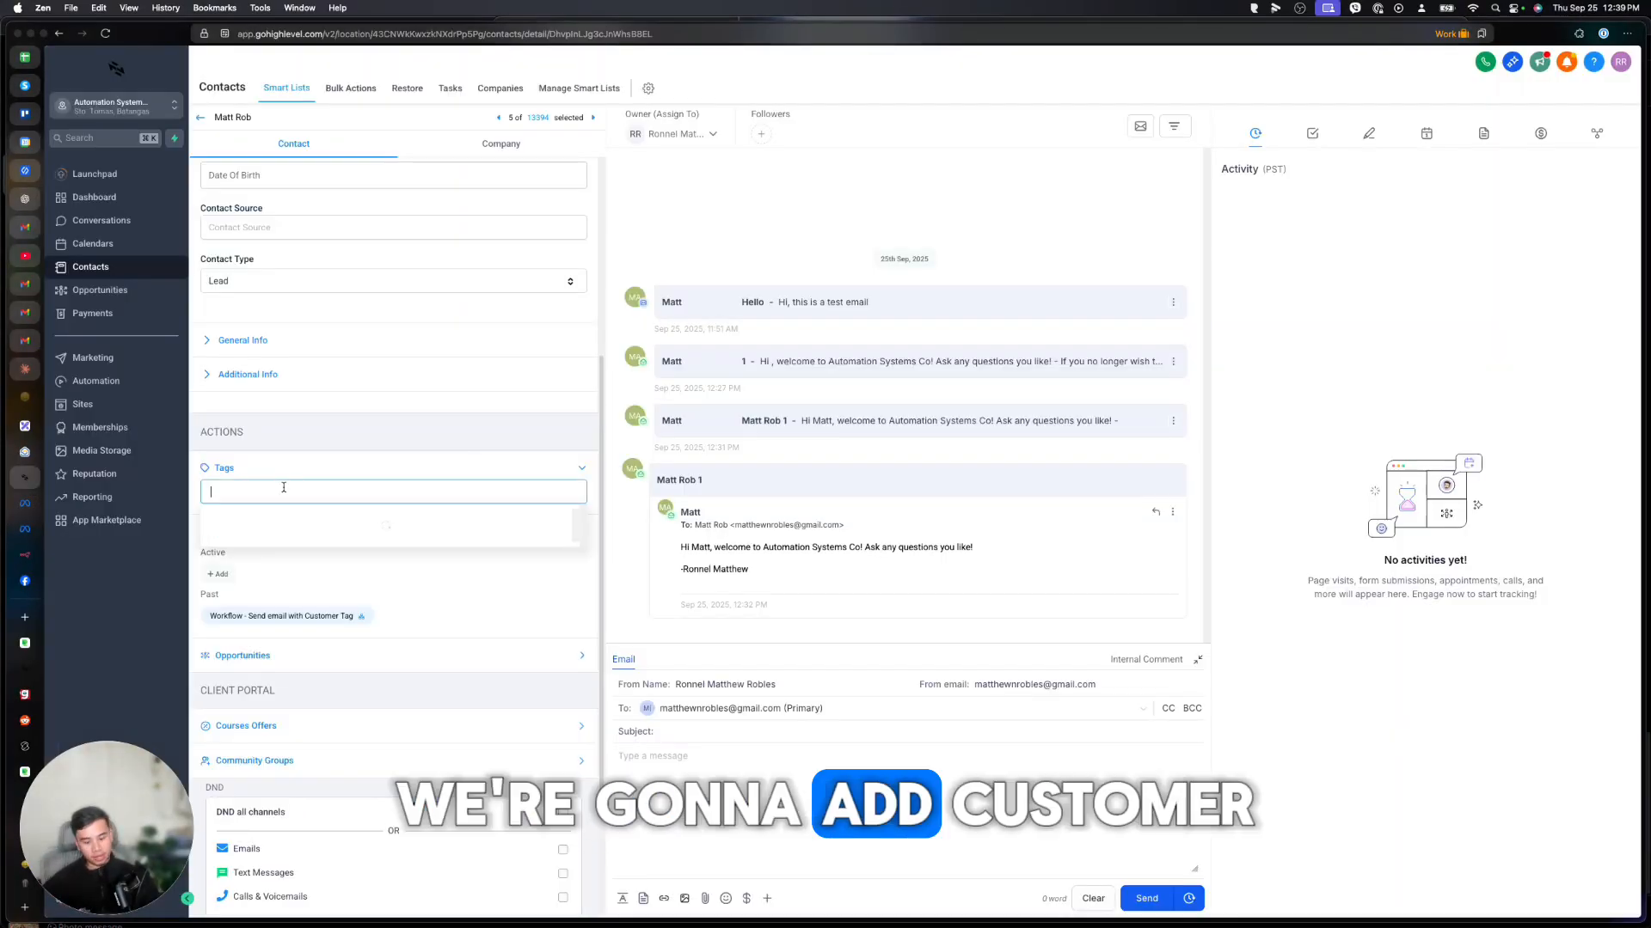
# Re-add the customer tag to the contact and check the workflow's enrollment history.
pyautogui.click(252, 530)
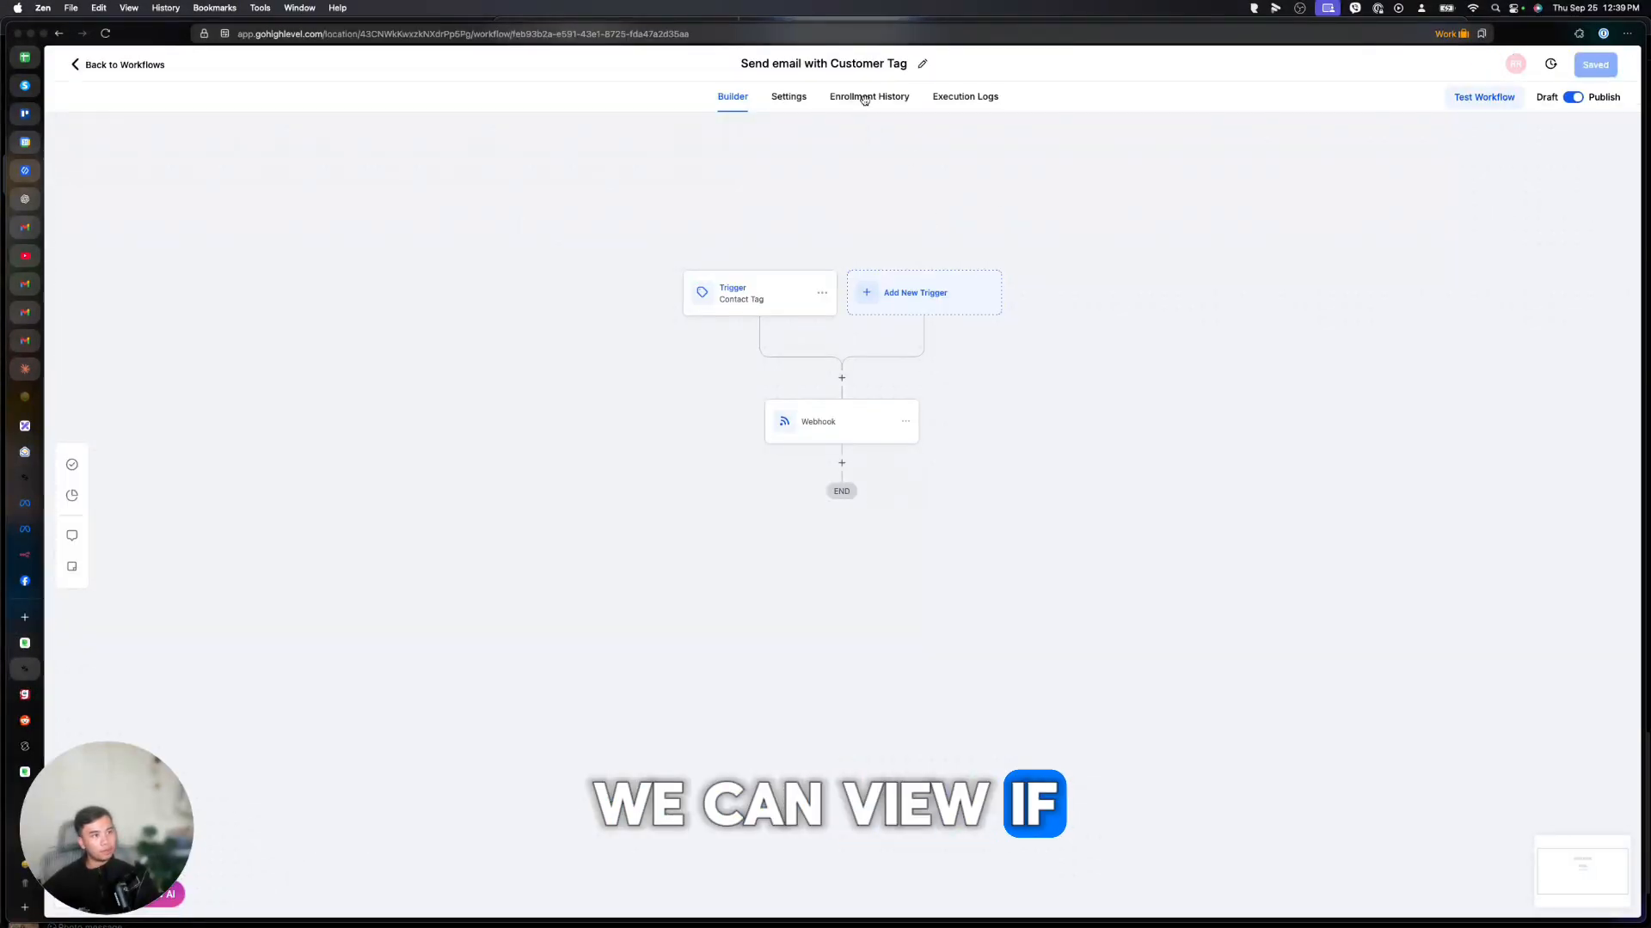
pyautogui.click(864, 97)
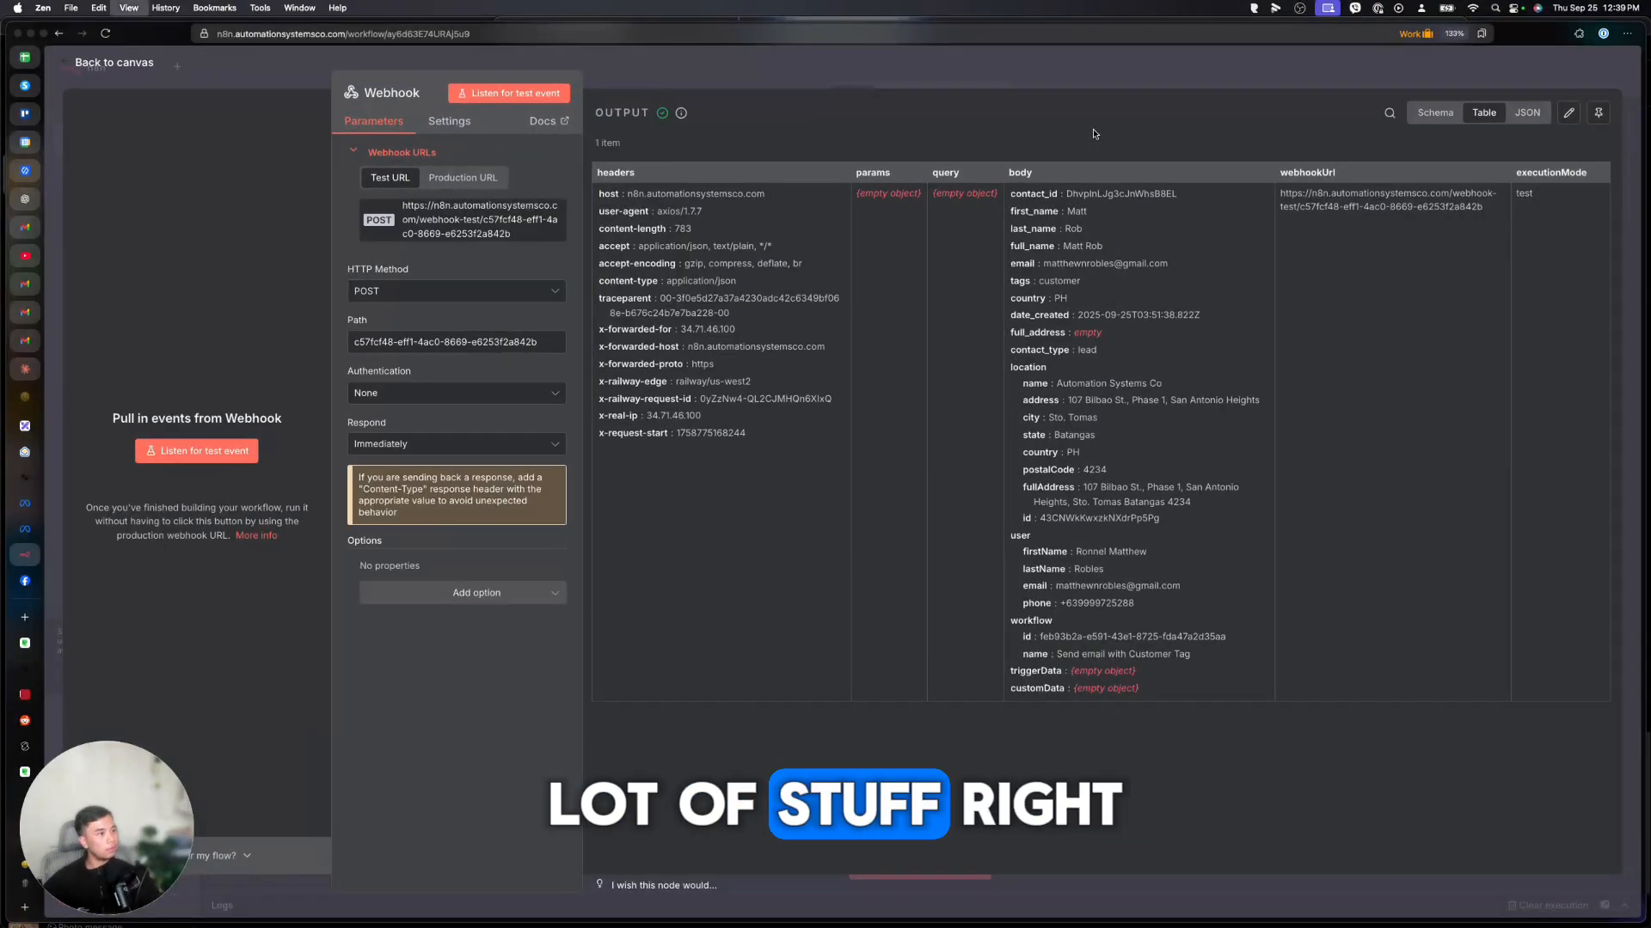
# Zoom in to review the payload's contact_id and first_name, then open the node list after Webhook.
pyautogui.press('super+equal')
pyautogui.press('super+equal')
pyautogui.press('super+equal')
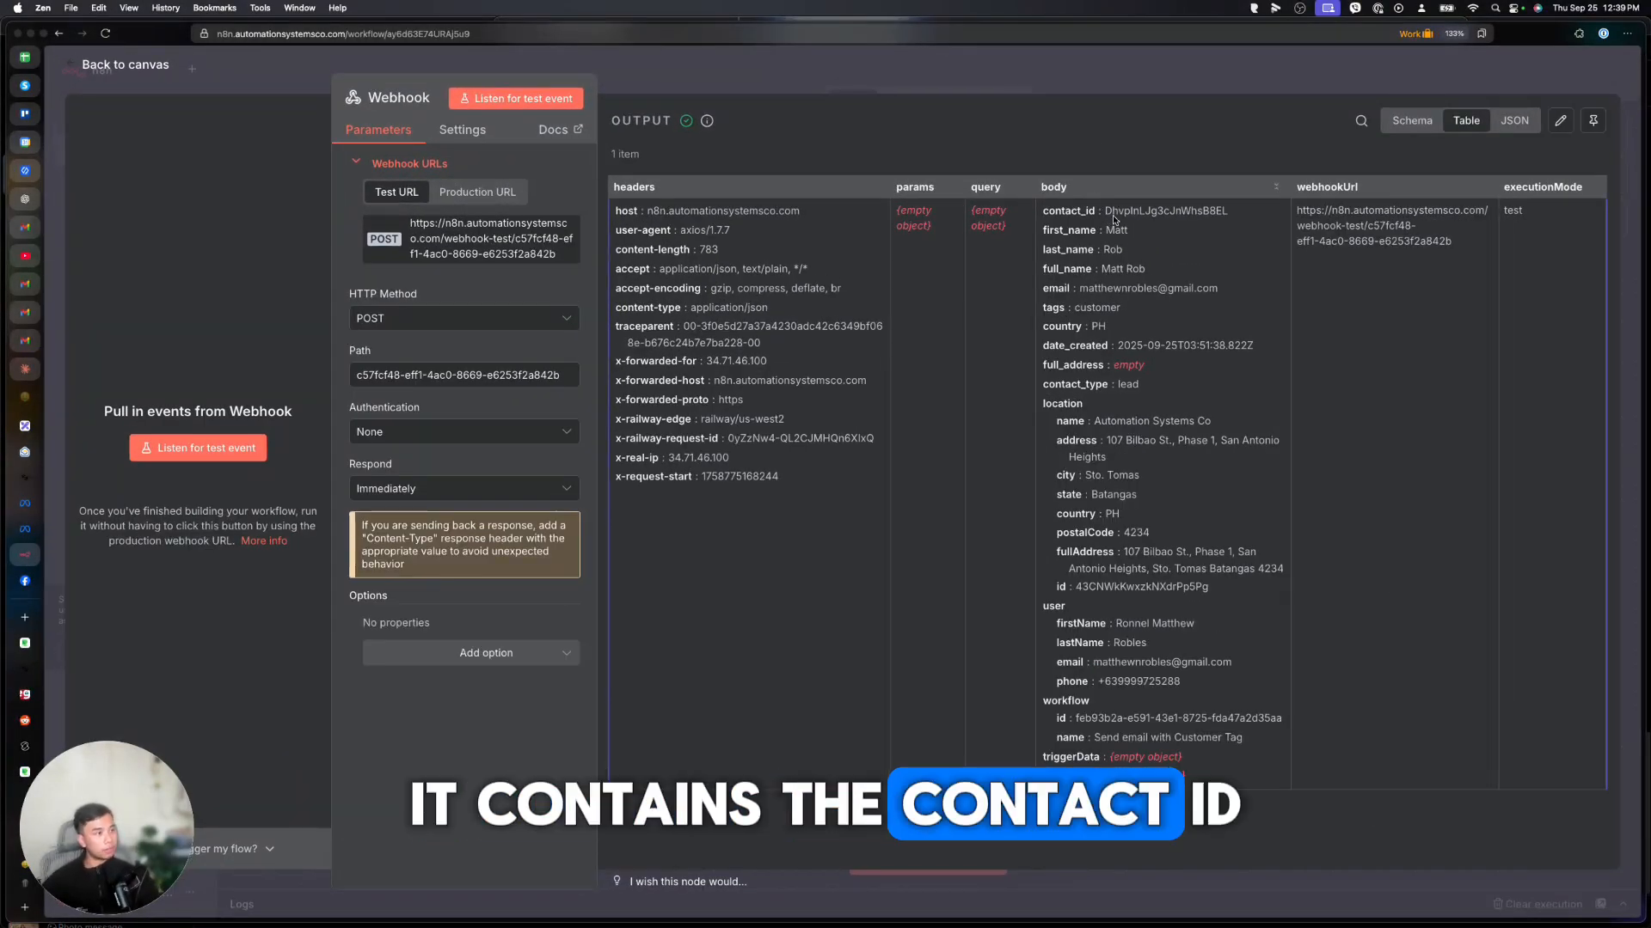
pyautogui.moveTo(1105, 210); pyautogui.dragTo(1236, 212)
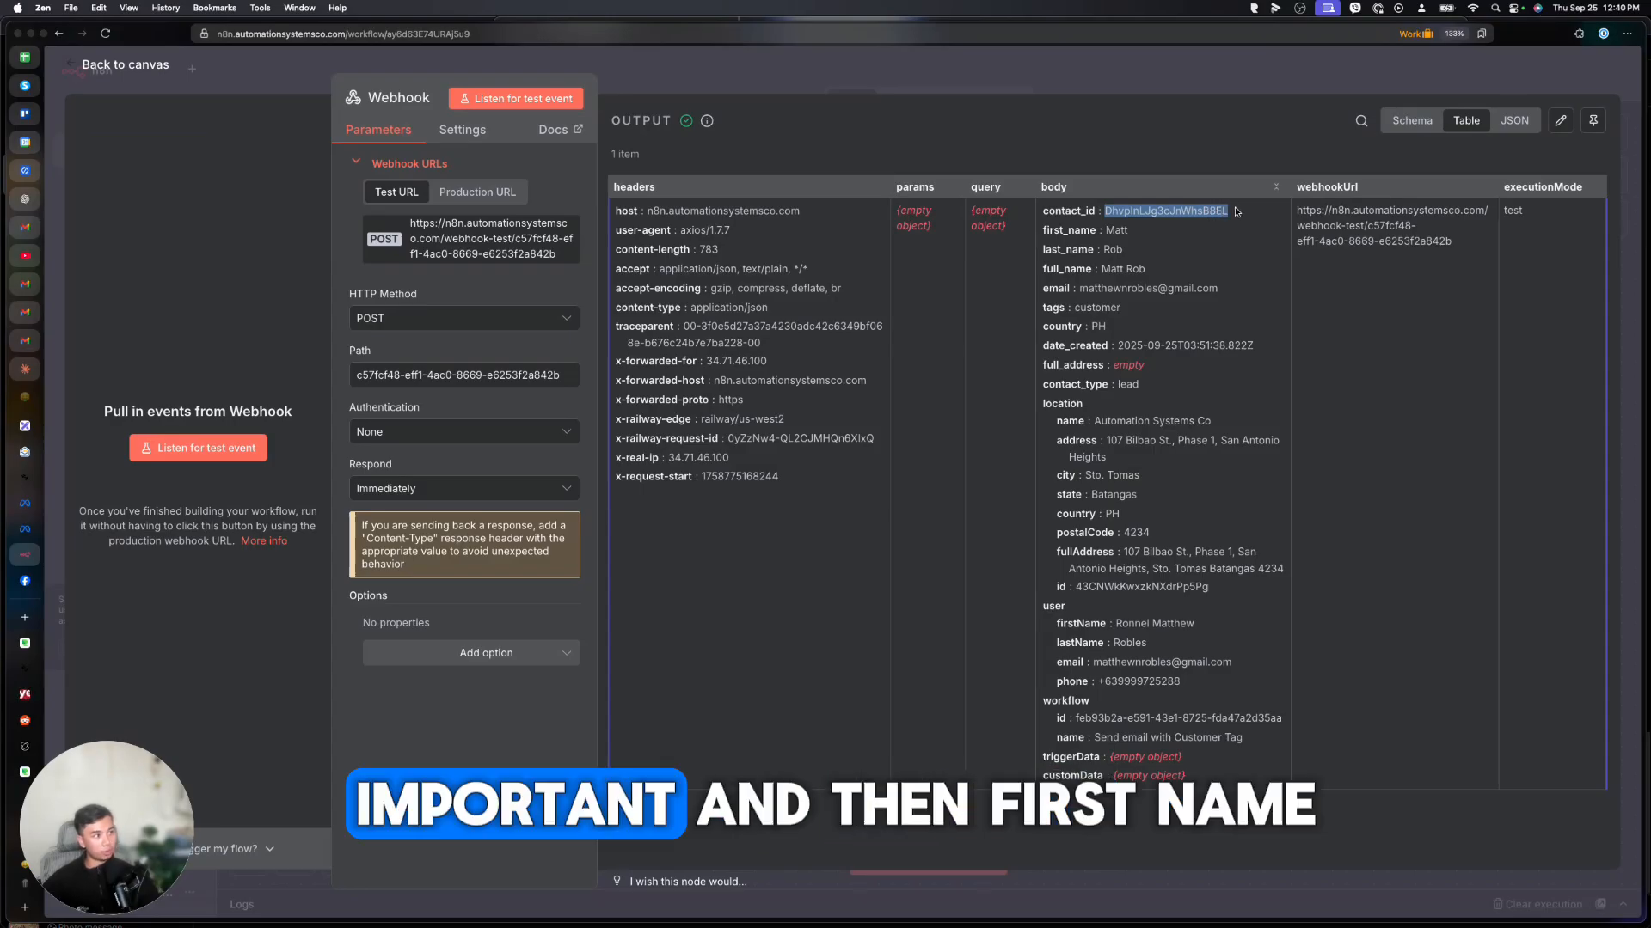
pyautogui.moveTo(1120, 232); pyautogui.dragTo(1128, 233)
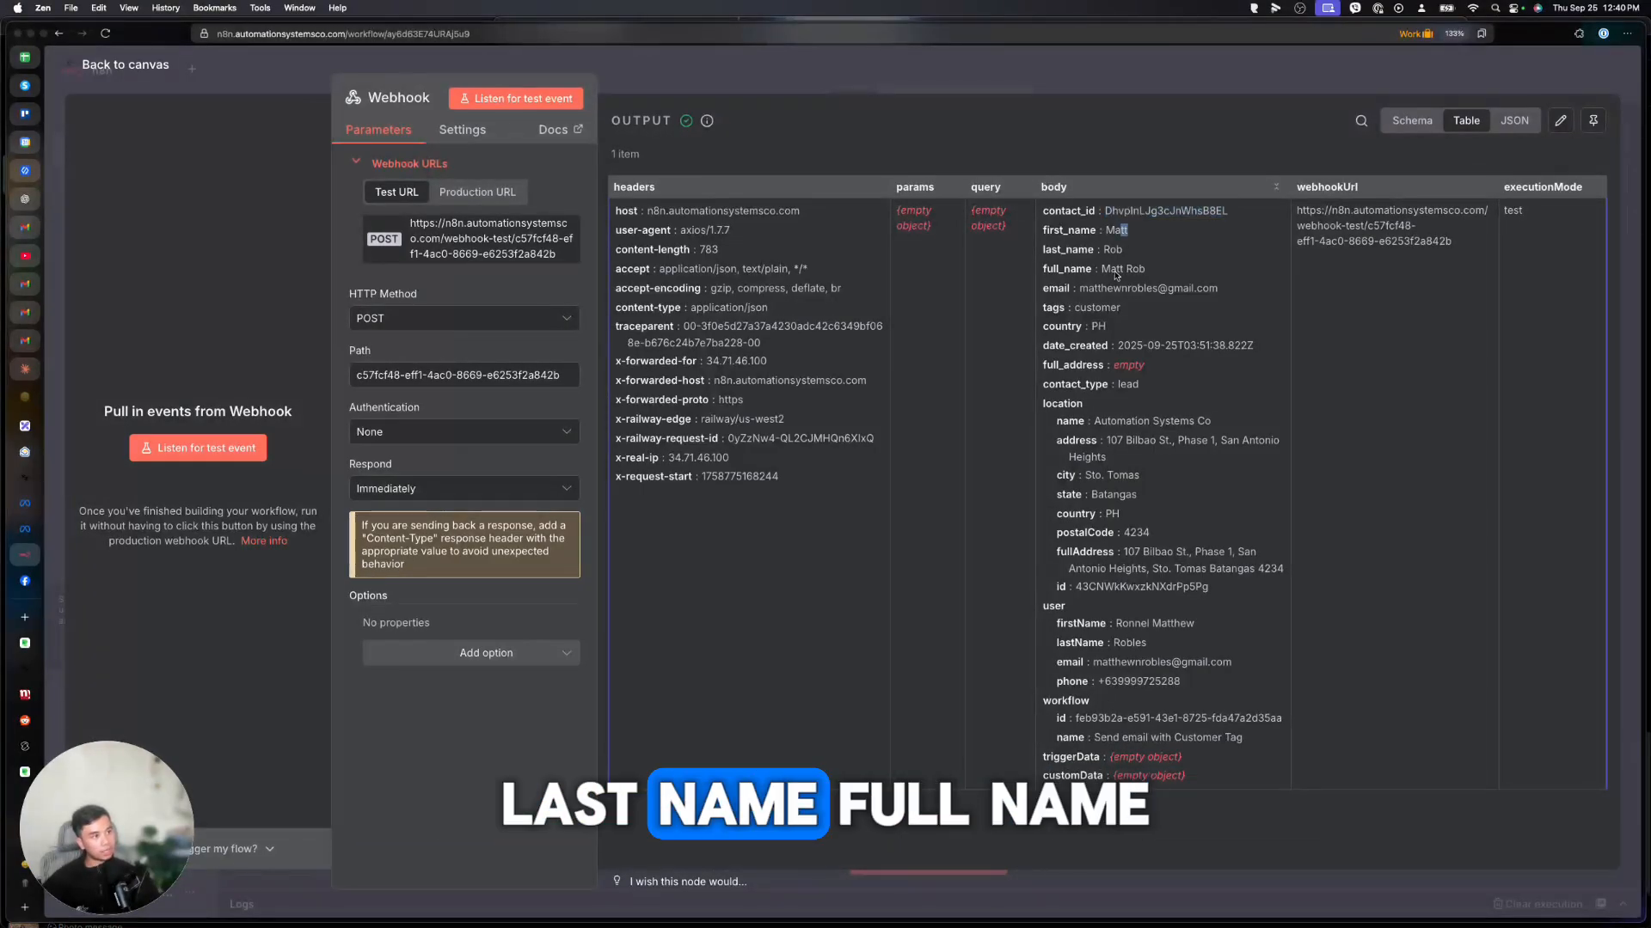
pyautogui.click(1123, 275)
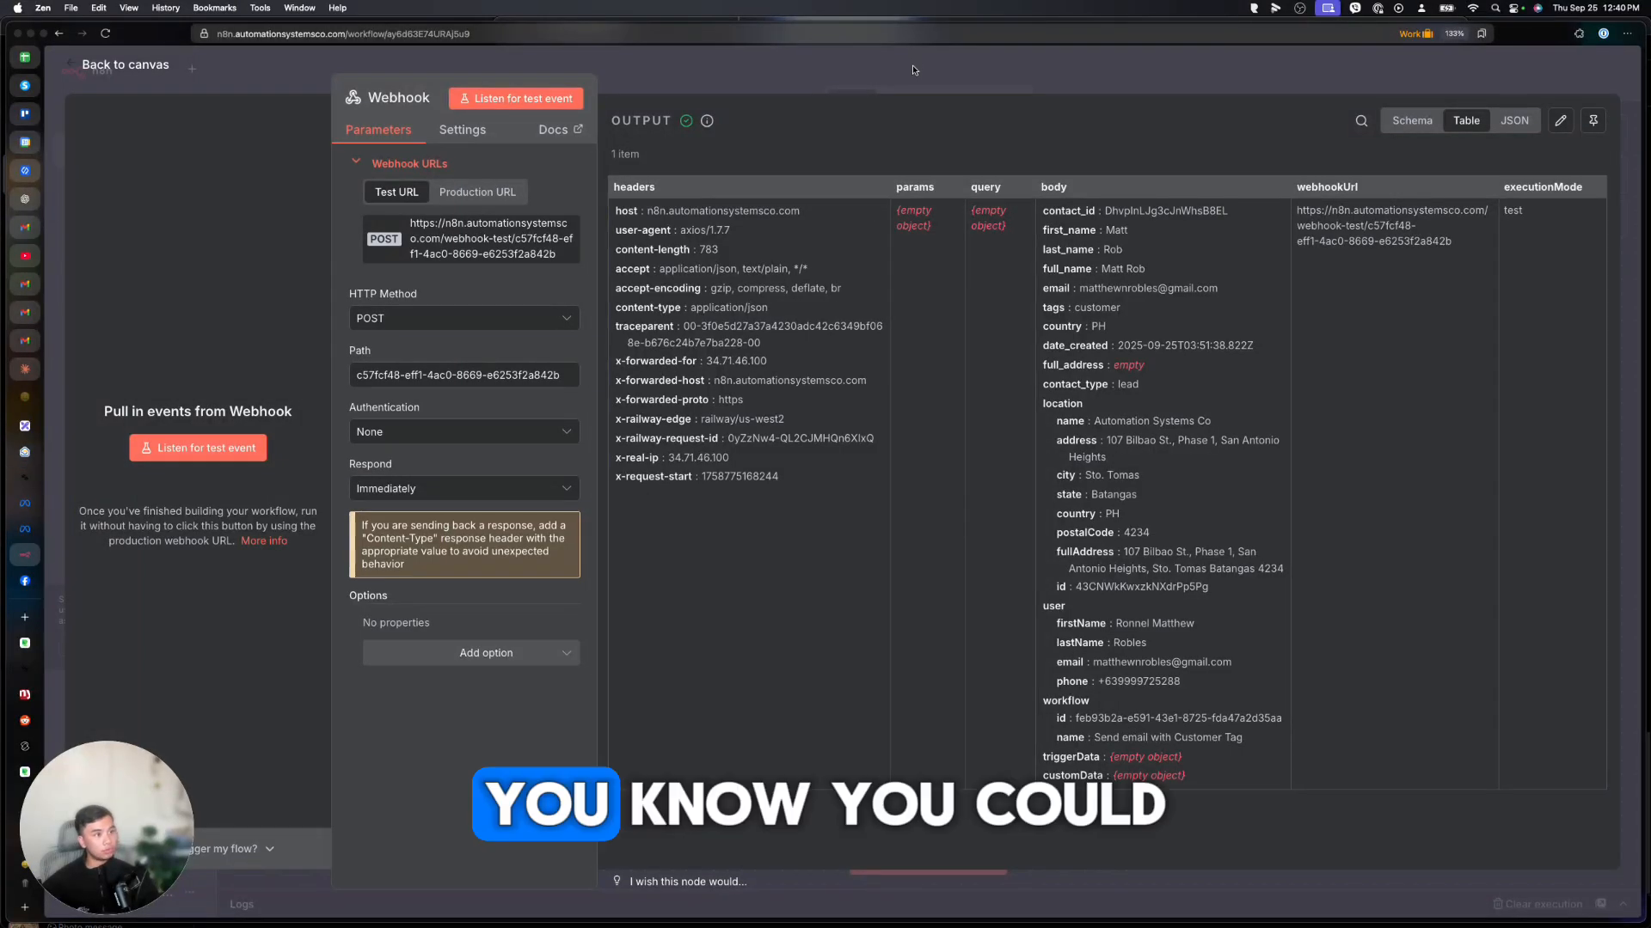
pyautogui.press('Escape')
pyautogui.click(1050, 494)
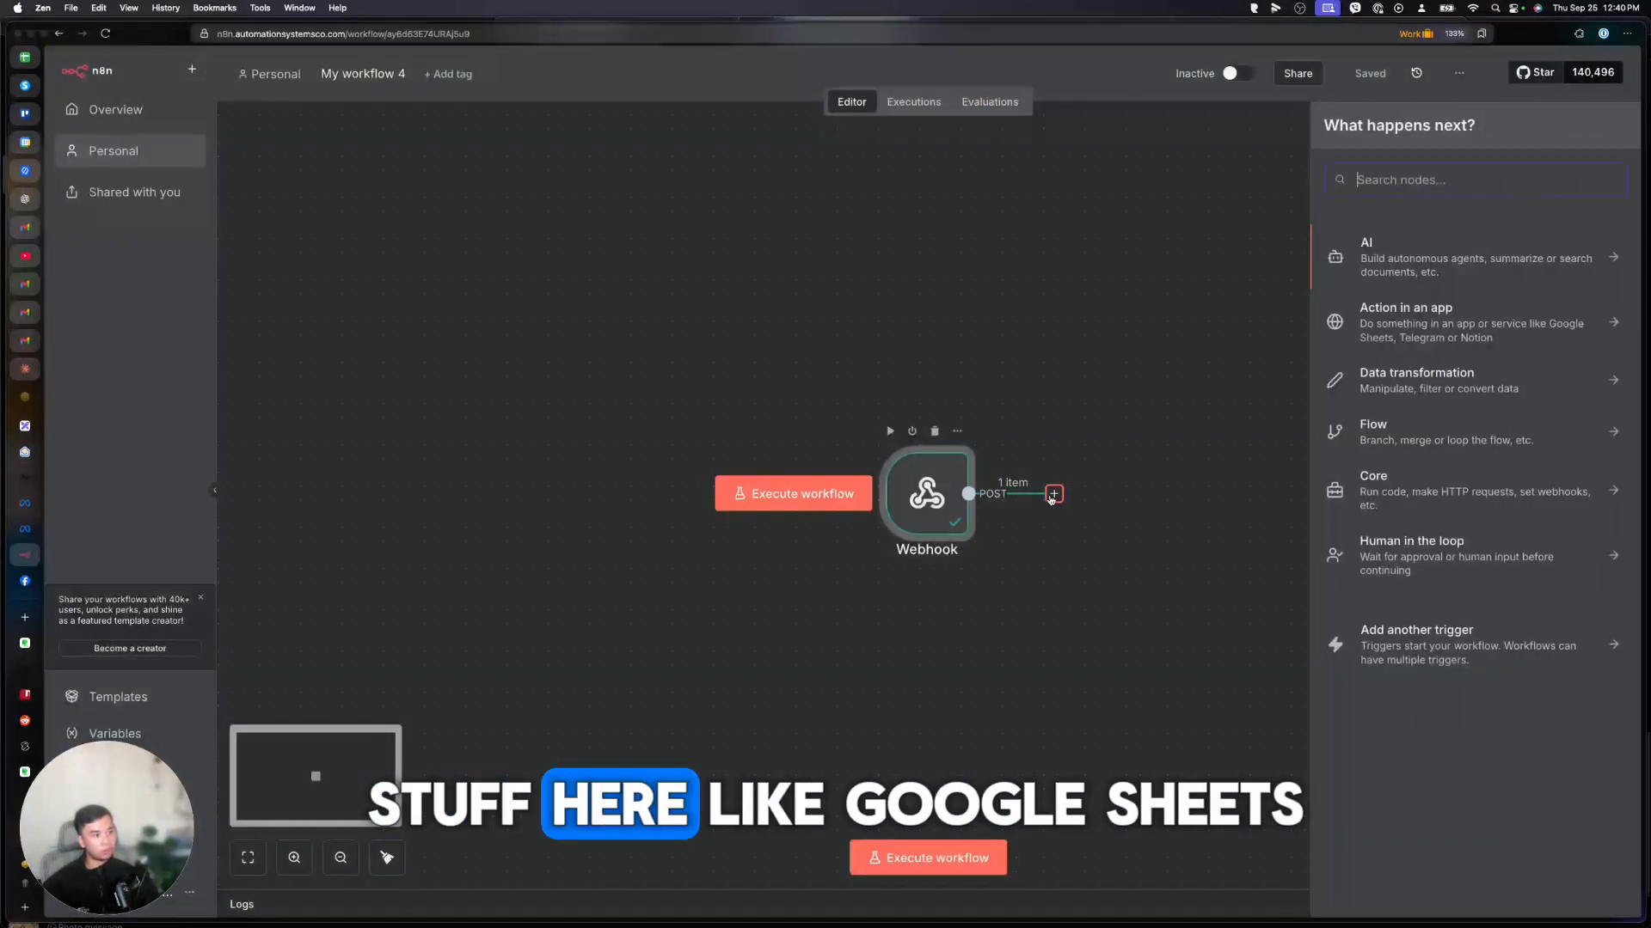
# Chain Google Sheets 'Append or update row' and Jira 'Create an issue' after Webhook; view GoHighLevel execution logs.
pyautogui.write('google')
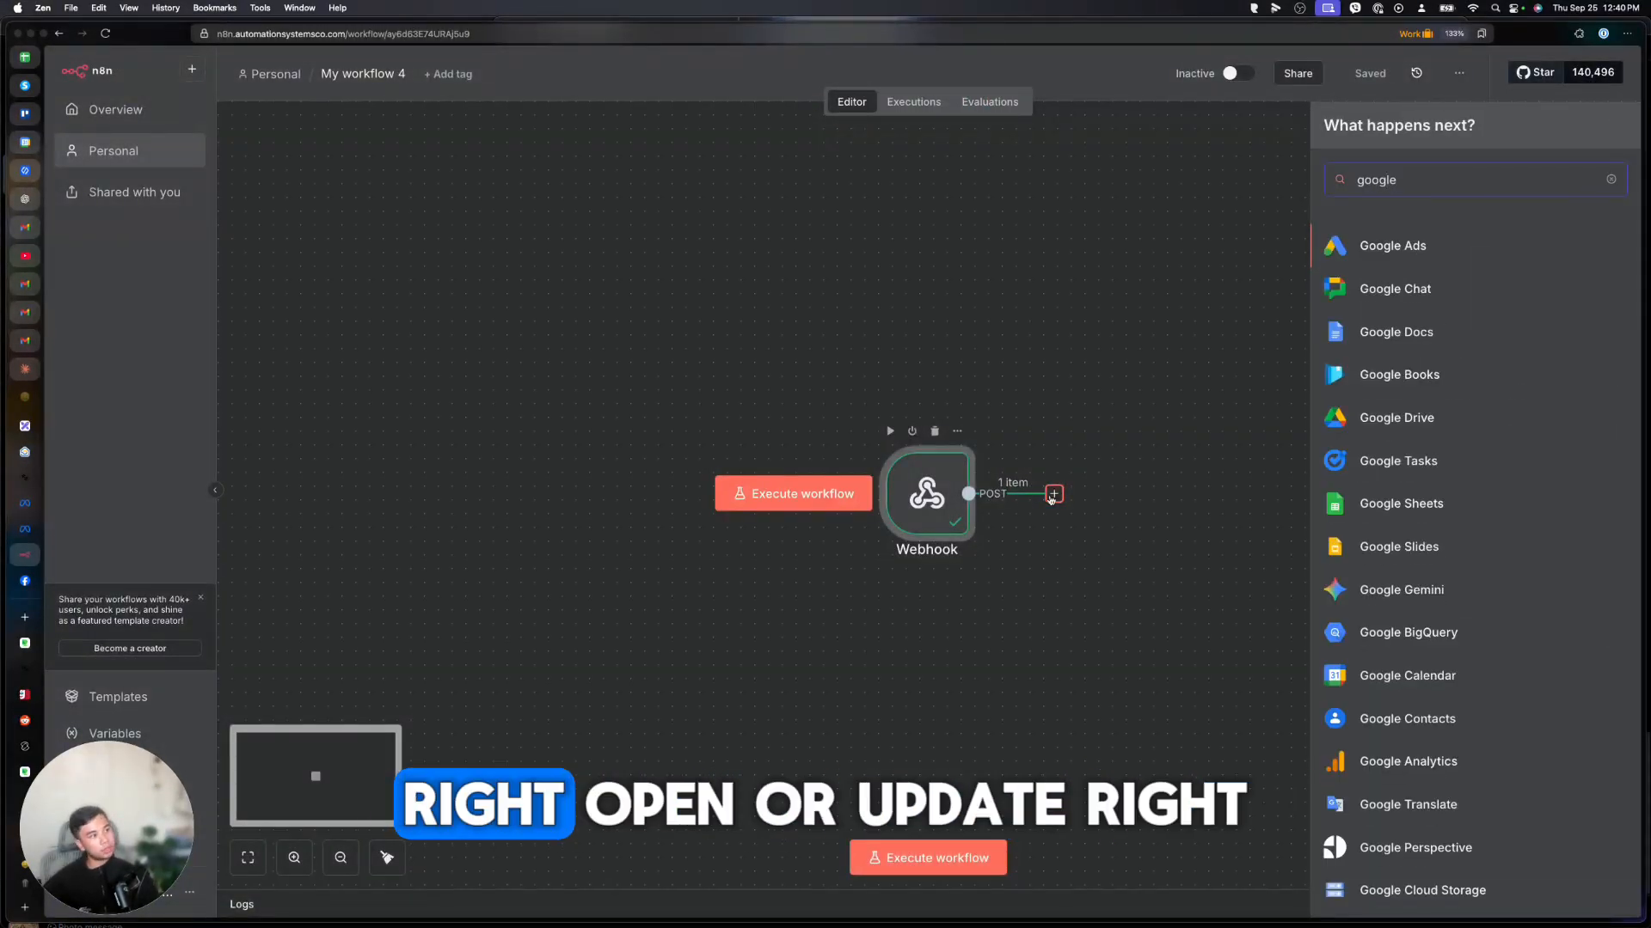
pyautogui.click(1401, 503)
pyautogui.click(1388, 475)
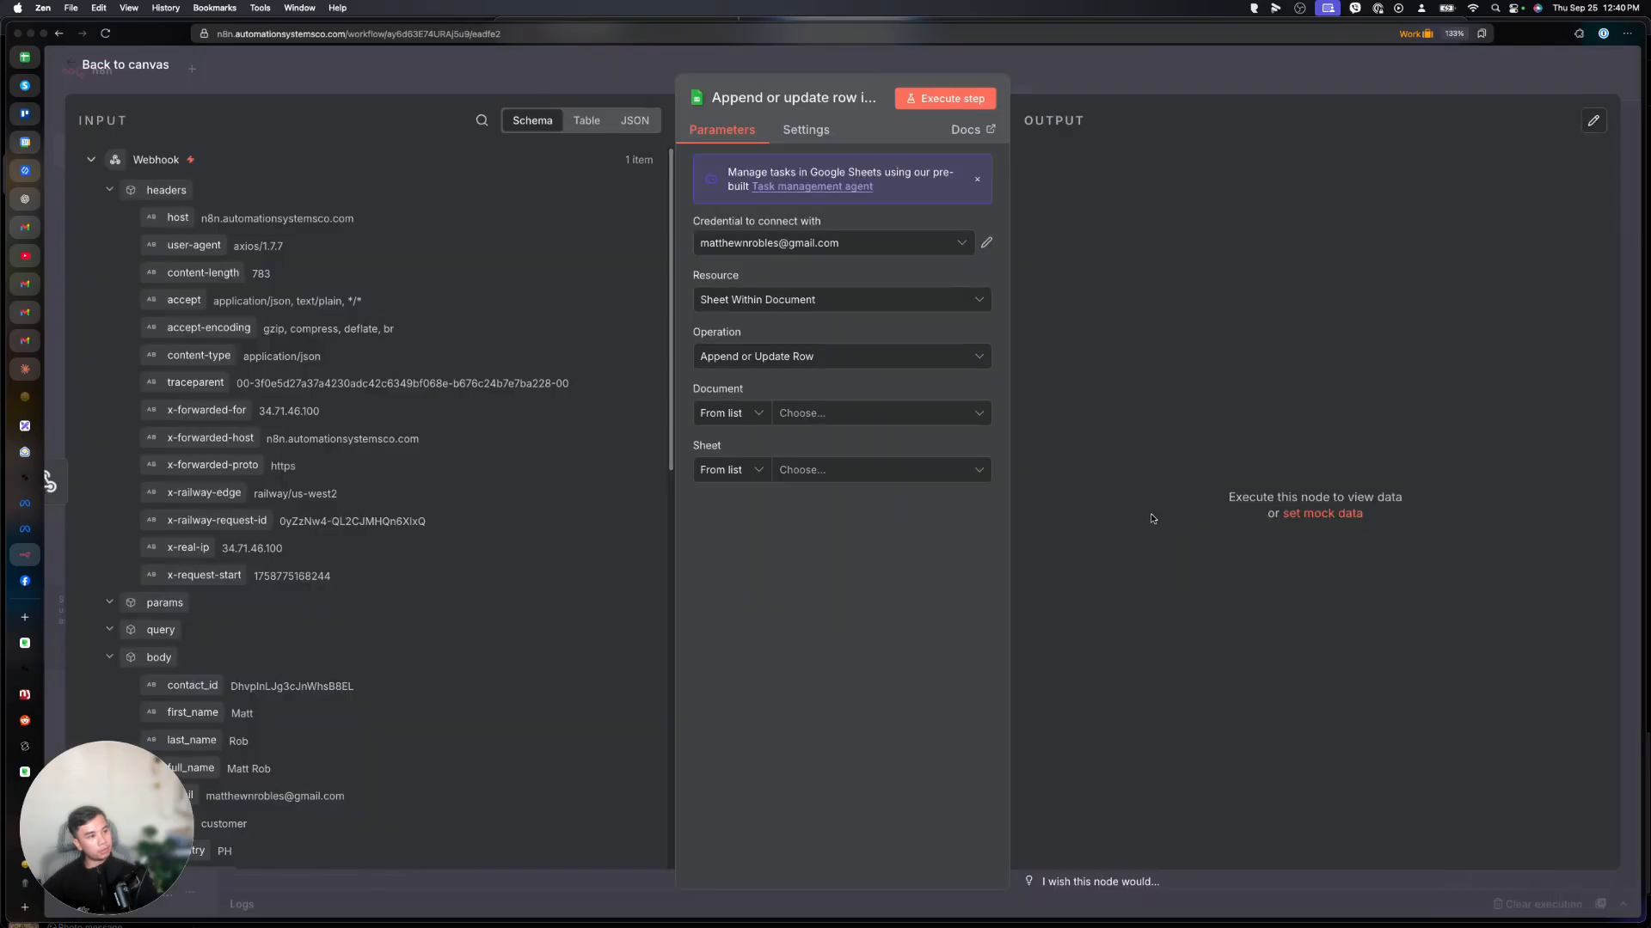
pyautogui.click(1118, 79)
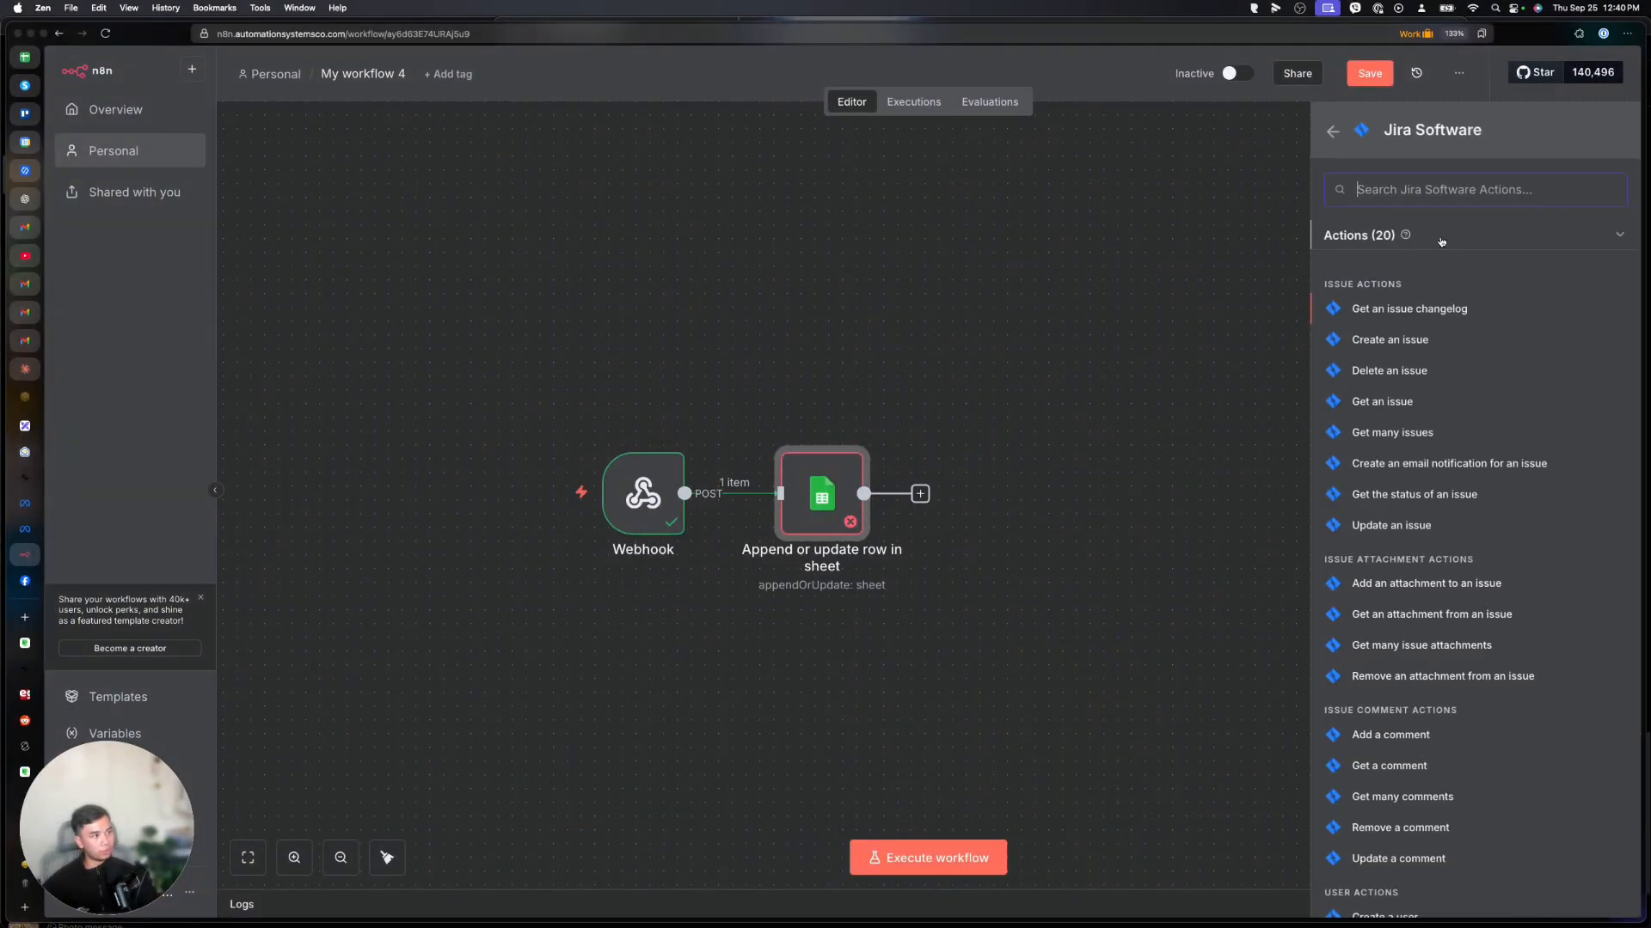
pyautogui.click(1381, 340)
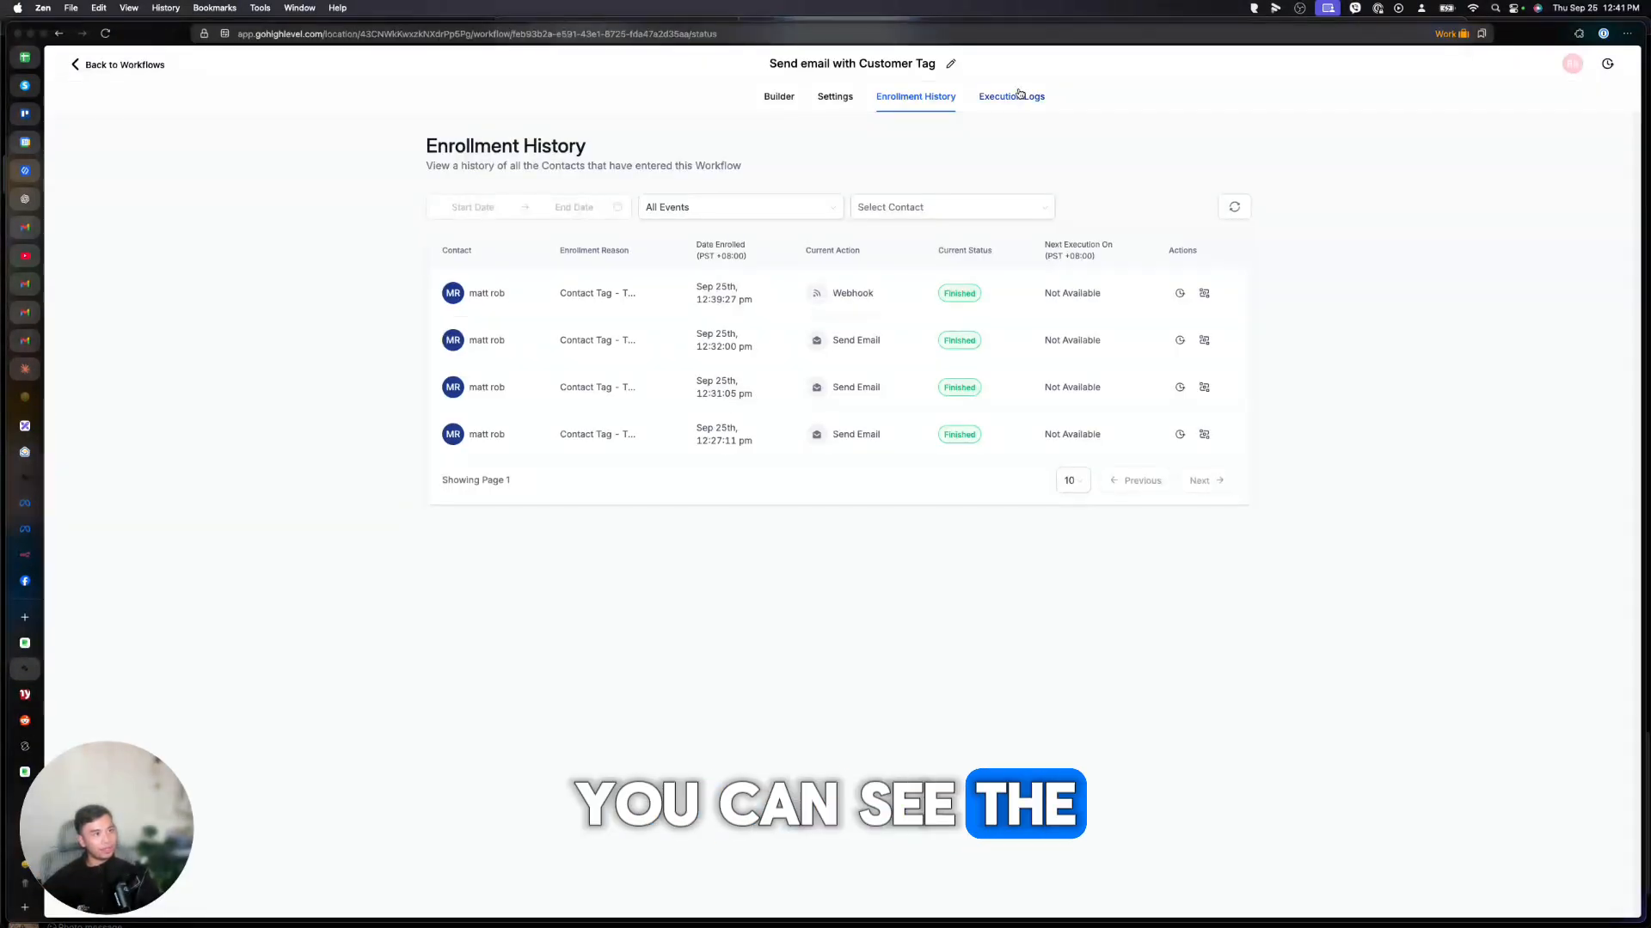
pyautogui.click(1019, 95)
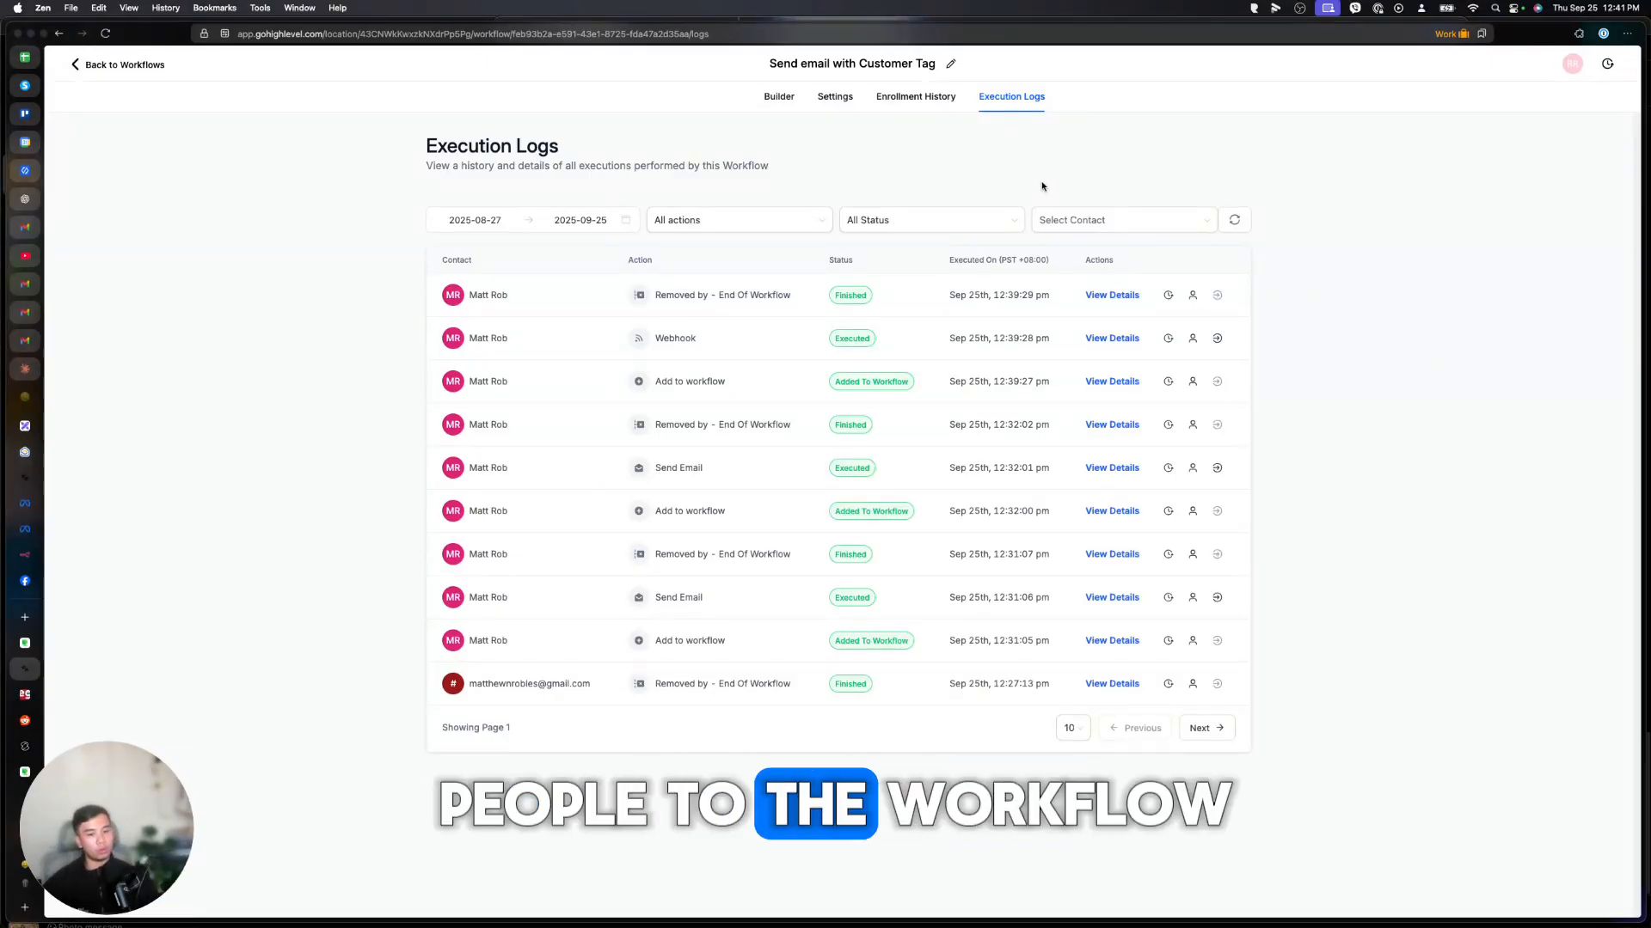
# On the contact's page, open the add-to-automation option and browse its list.
pyautogui.click(569, 345)
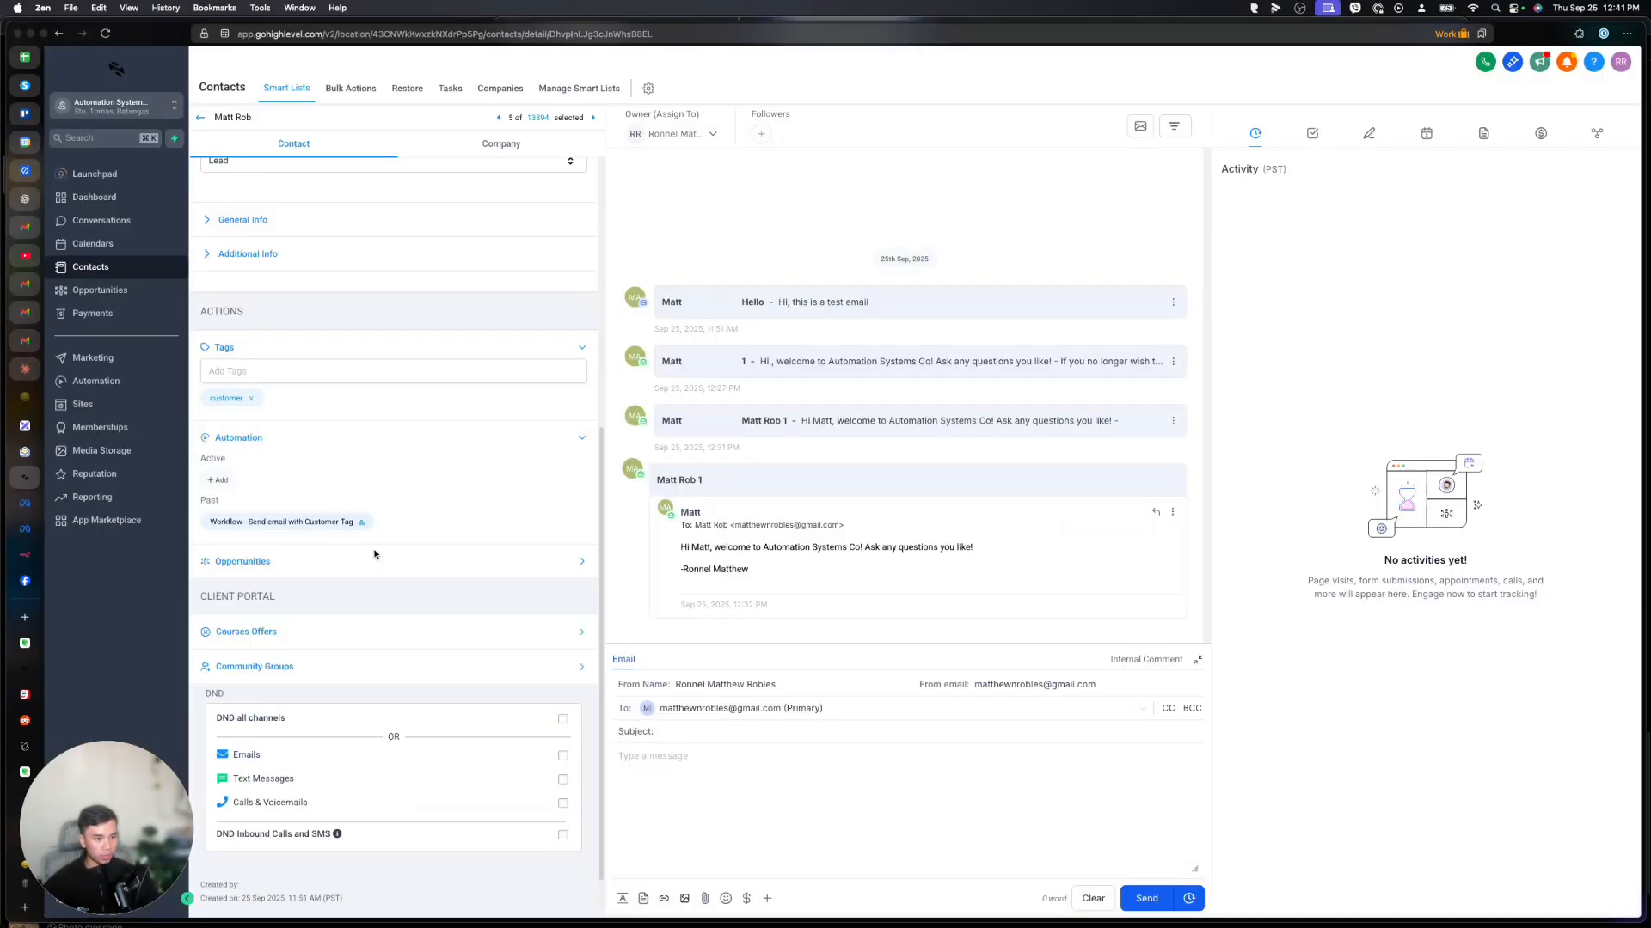
pyautogui.click(218, 479)
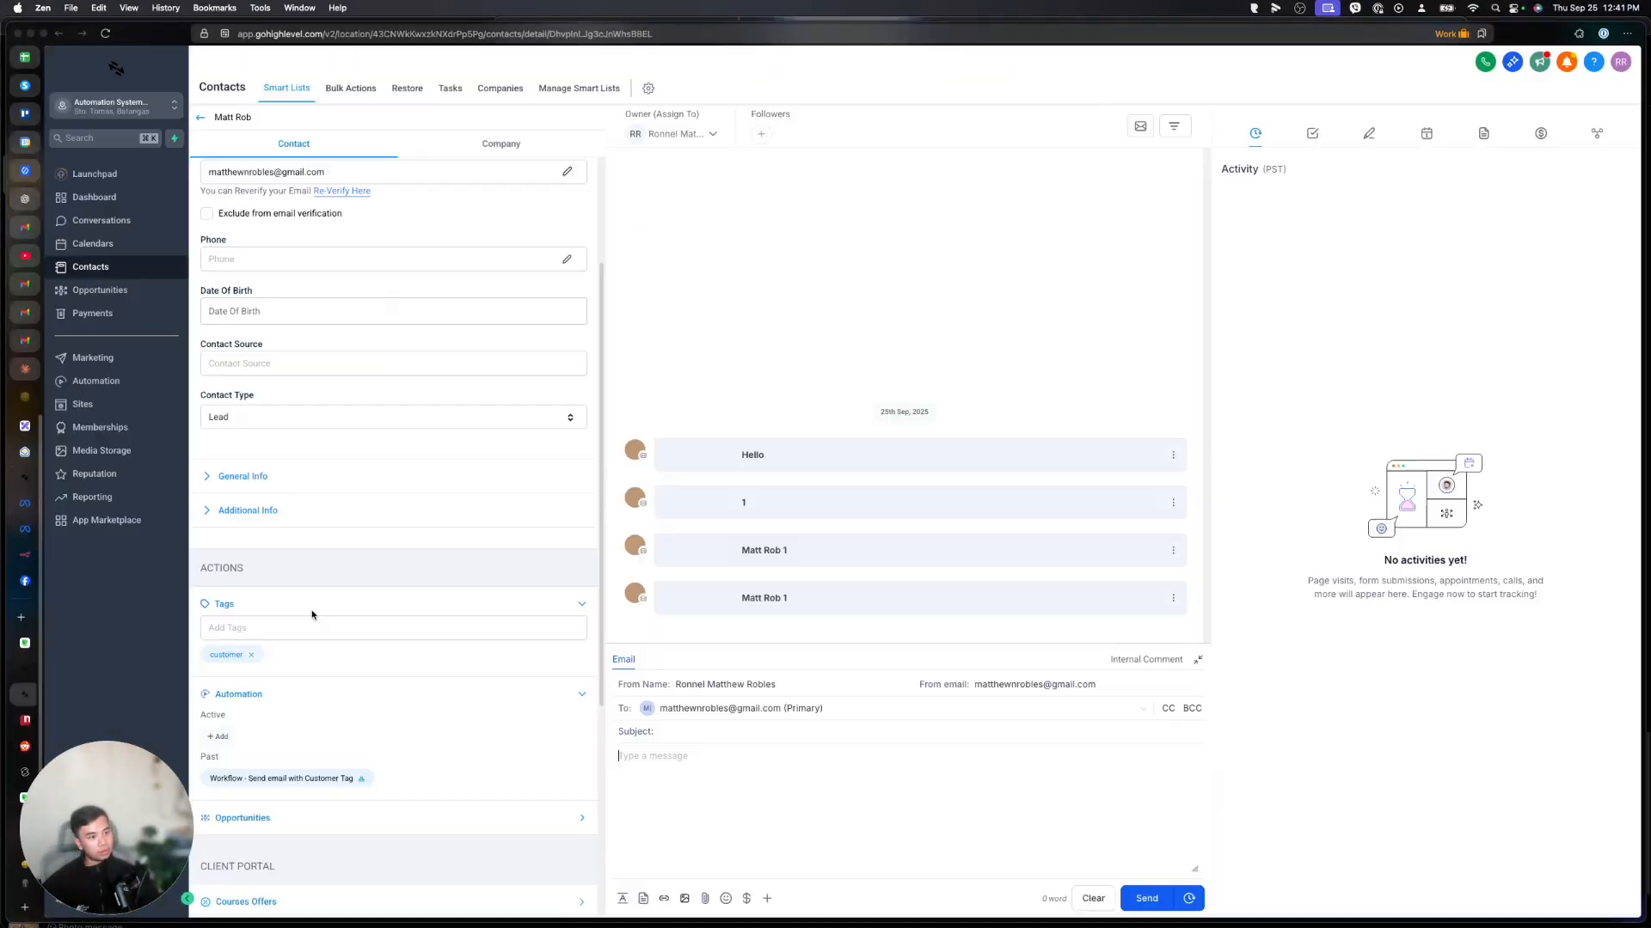
pyautogui.scroll(-4, 313, 643)
pyautogui.scroll(5, 311, 614)
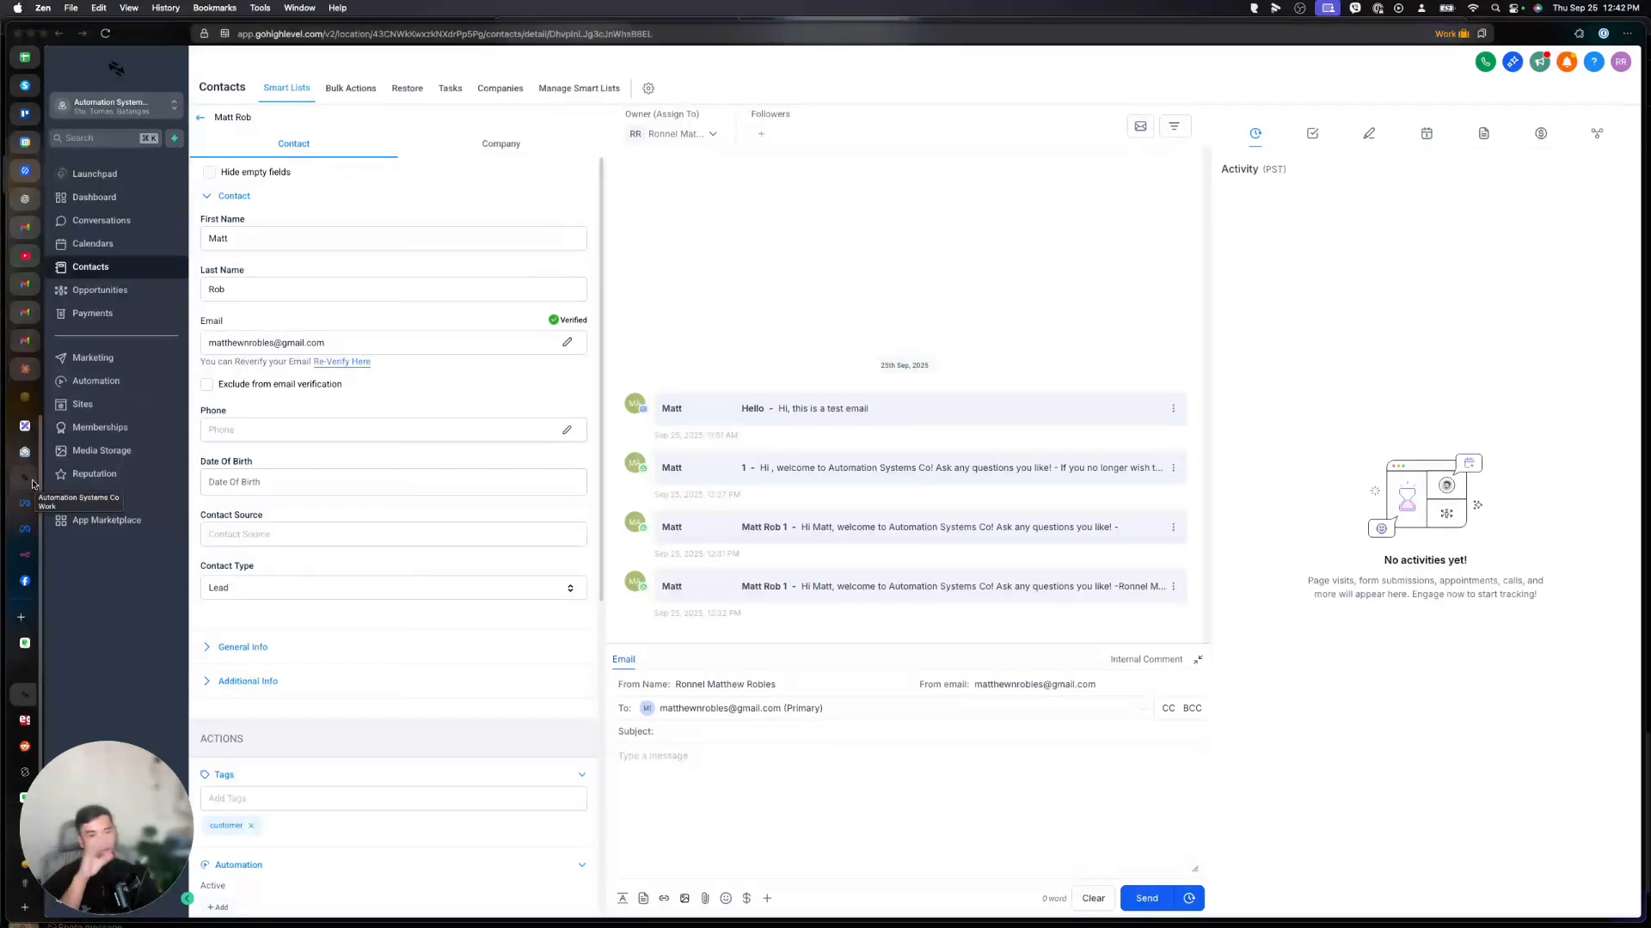
# Return to the workflow's trigger picker and focus the Search Trigger field.
pyautogui.click(24, 669)
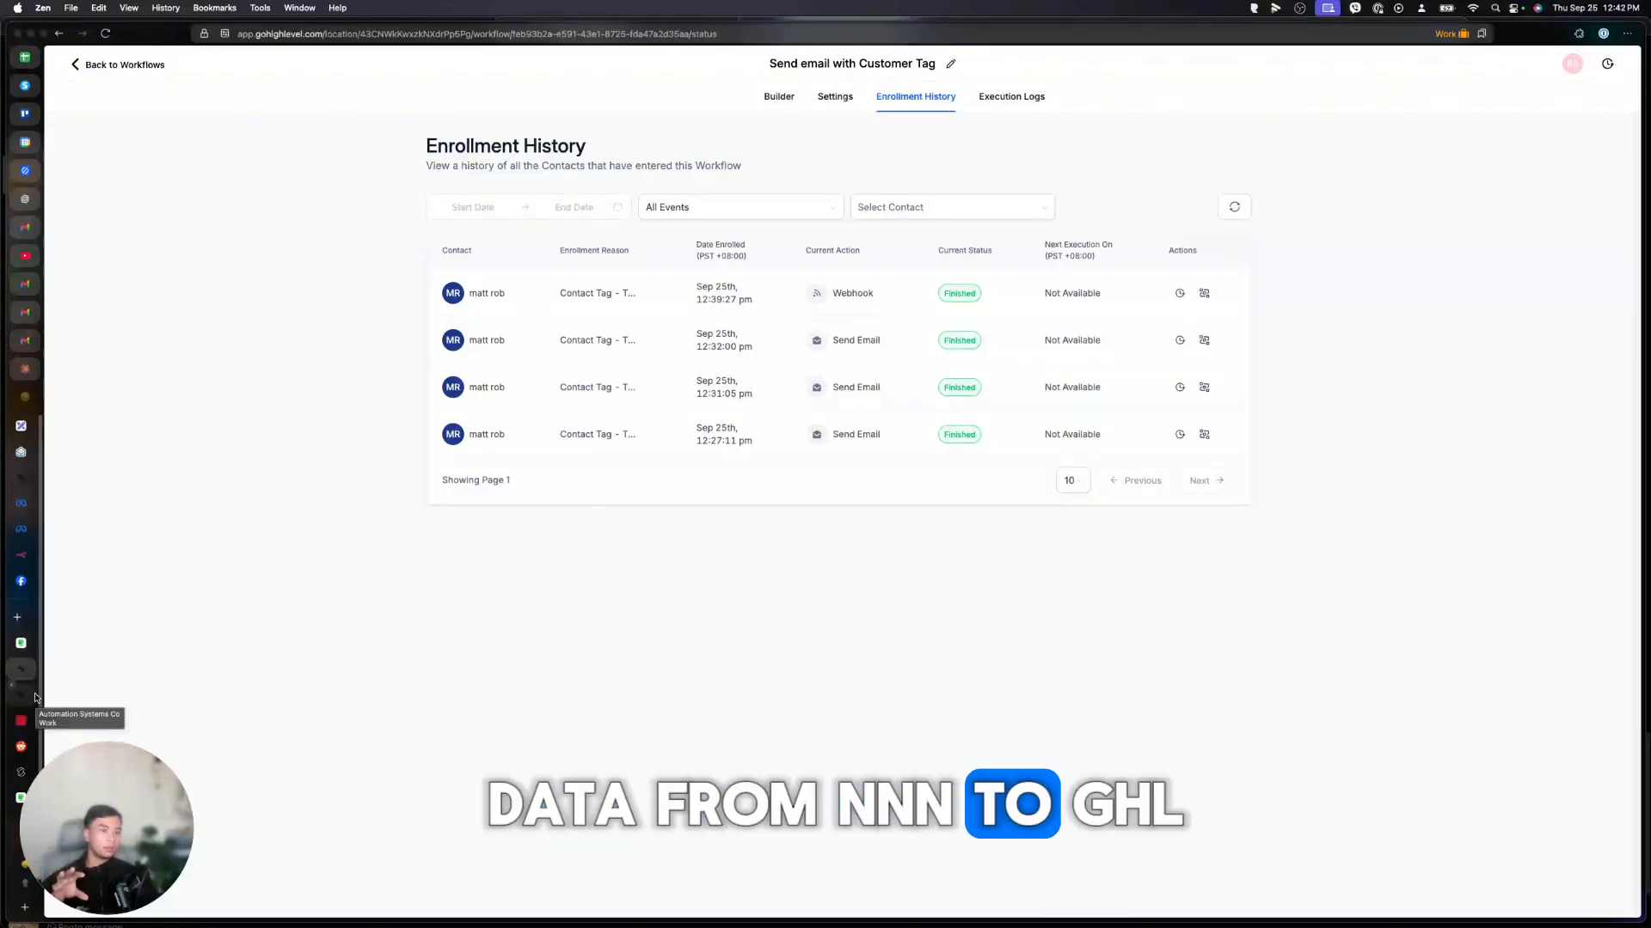
pyautogui.click(31, 694)
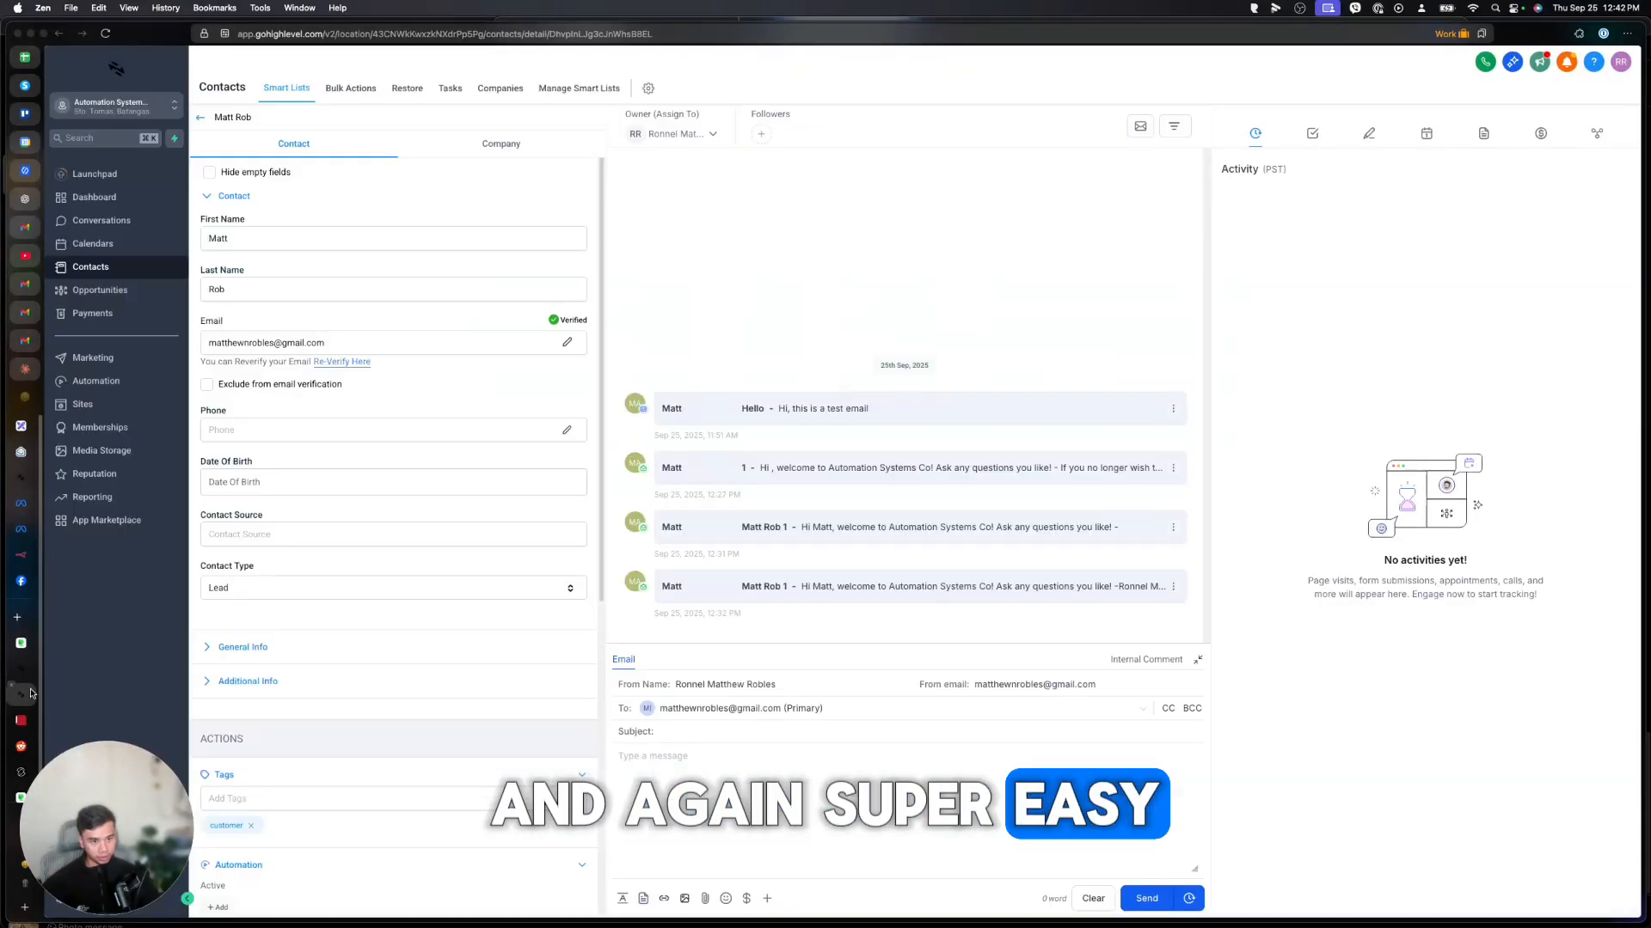
pyautogui.click(24, 668)
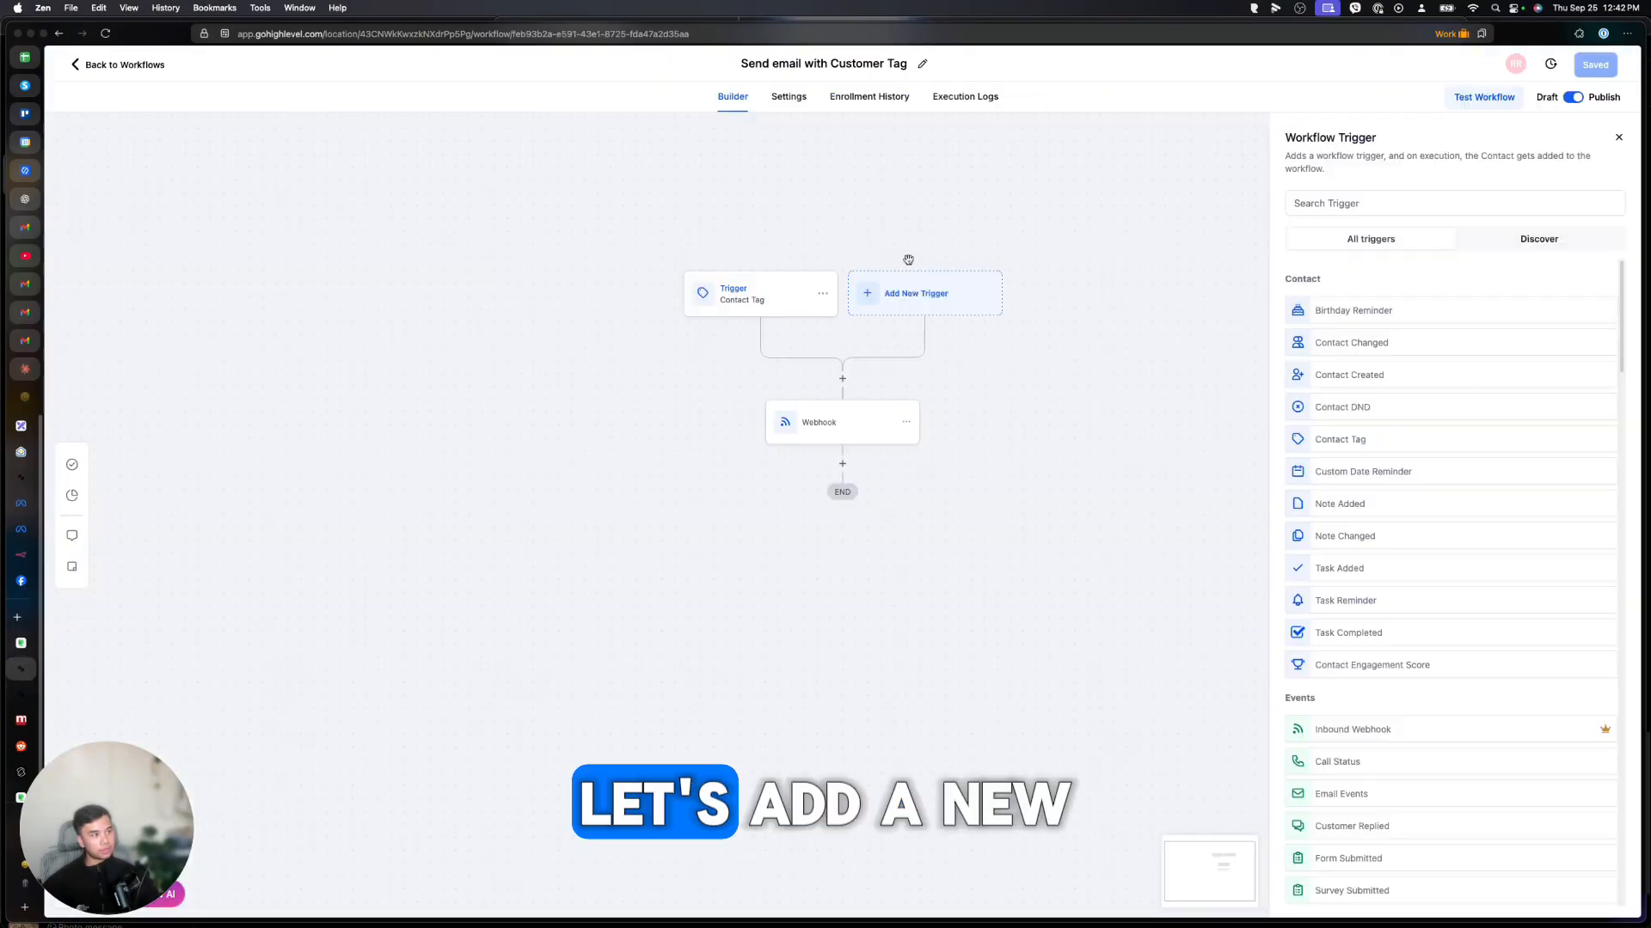
pyautogui.click(1415, 203)
# Search 'webhook' and pick the Inbound Webhook trigger.
pyautogui.write('weboo')
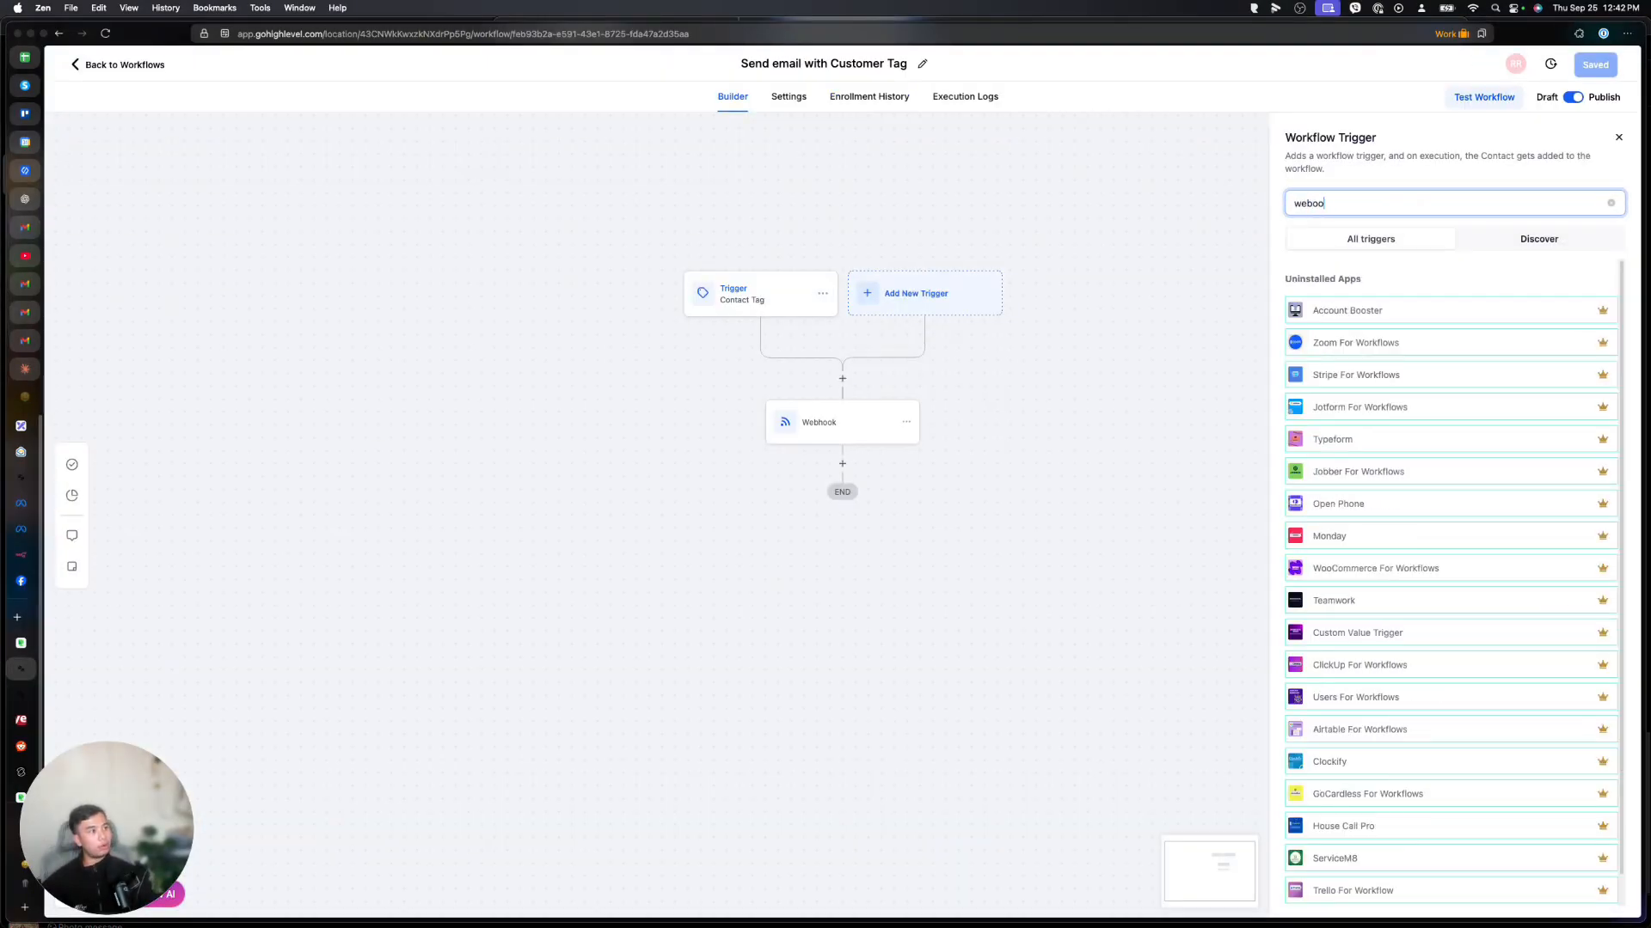
pyautogui.press('BackSpace')
pyautogui.press('BackSpace')
pyautogui.write('hook')
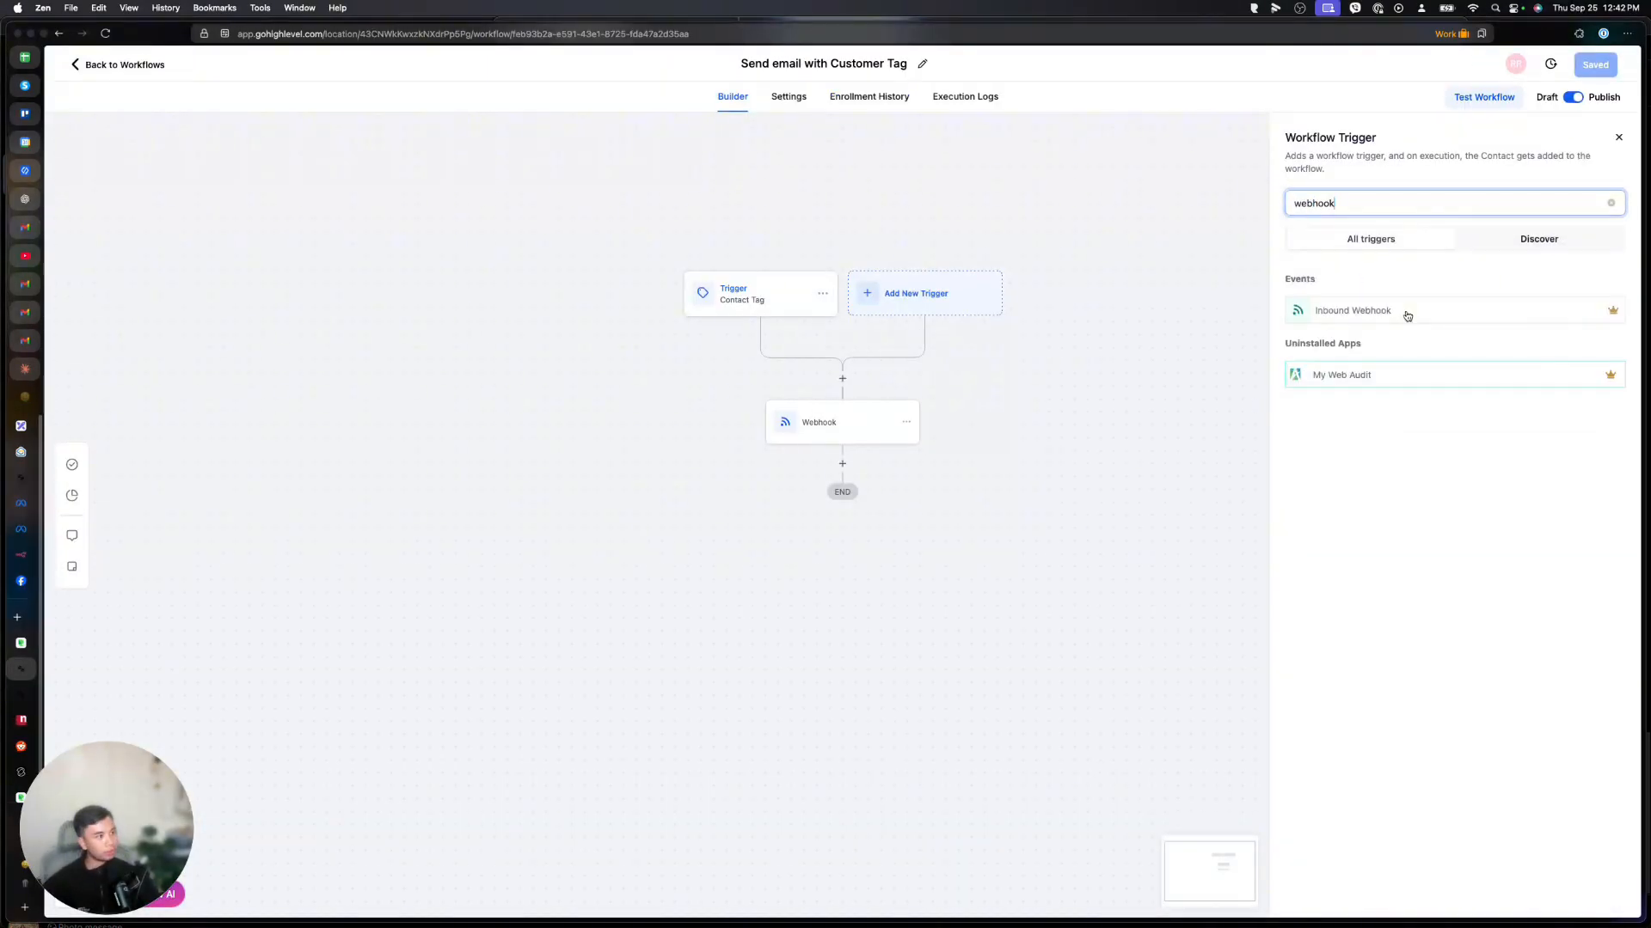
pyautogui.click(1403, 311)
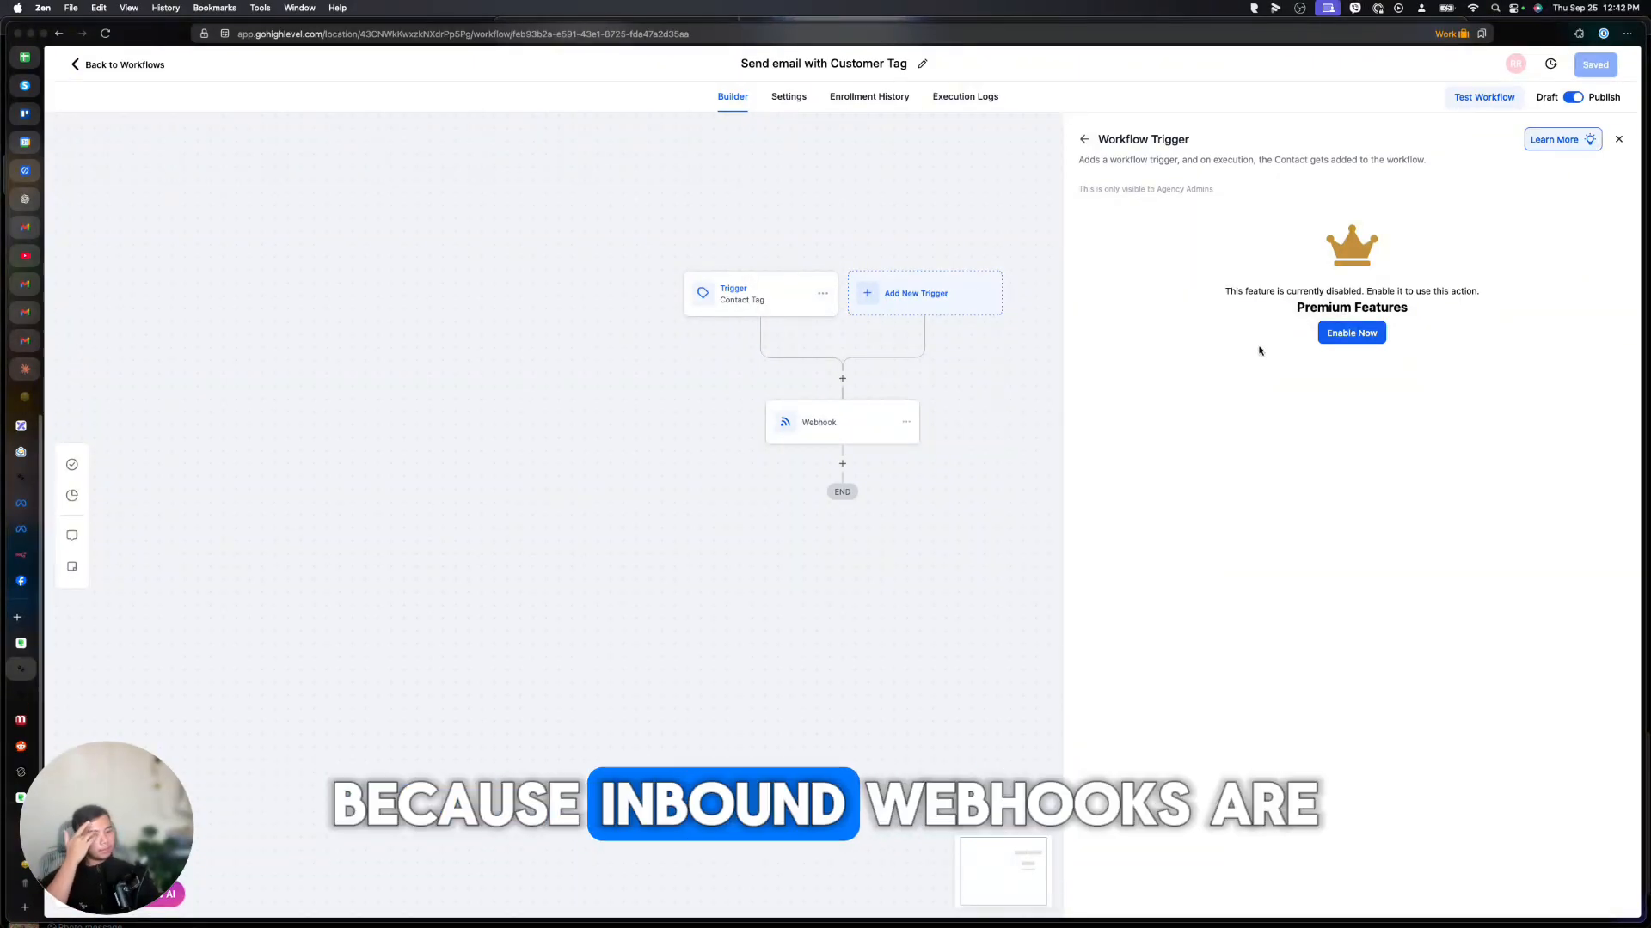
# Enable premium features and copy the generated Inbound Webhook URL.
pyautogui.click(1351, 333)
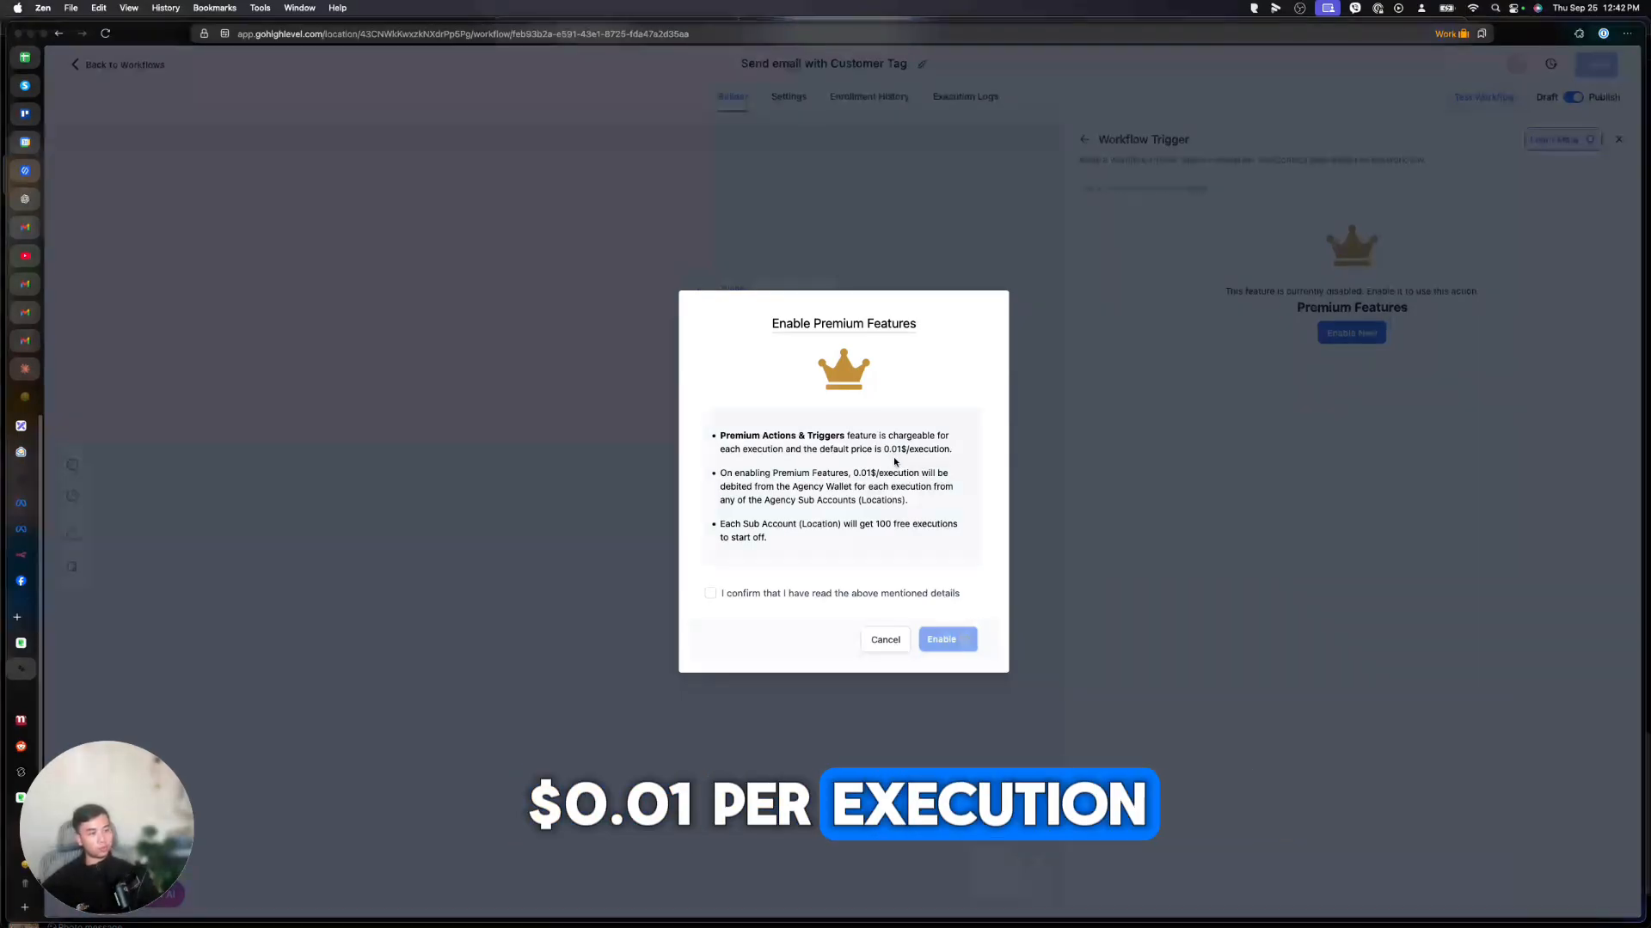
pyautogui.click(710, 593)
pyautogui.click(945, 639)
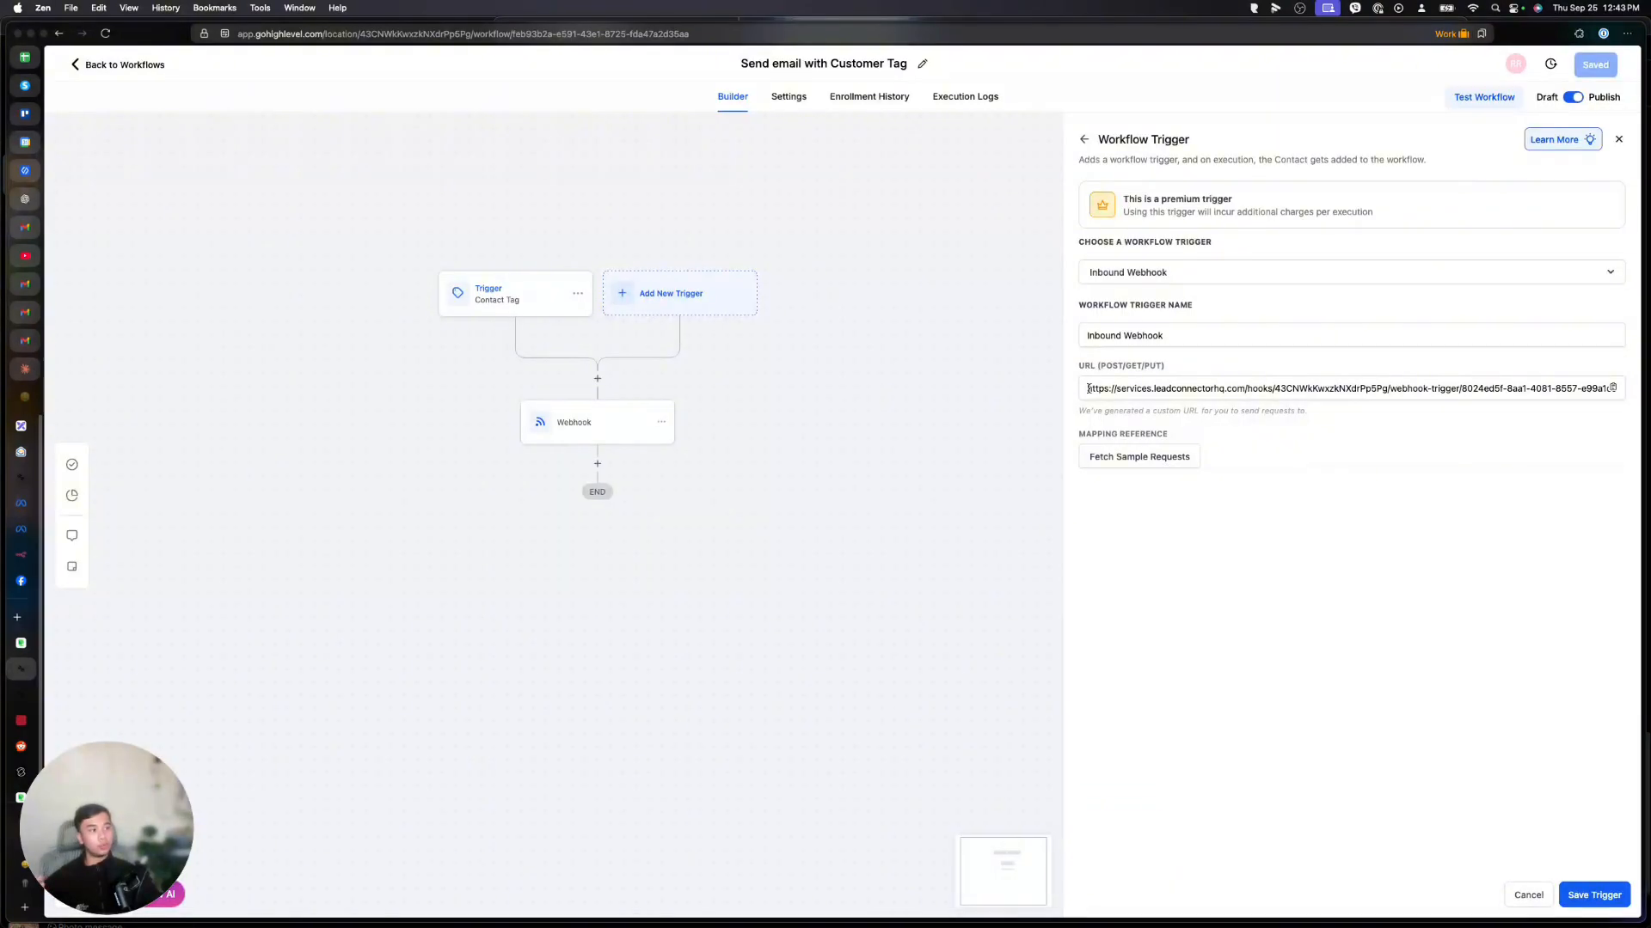
pyautogui.click(1089, 388)
pyautogui.press('super+a')
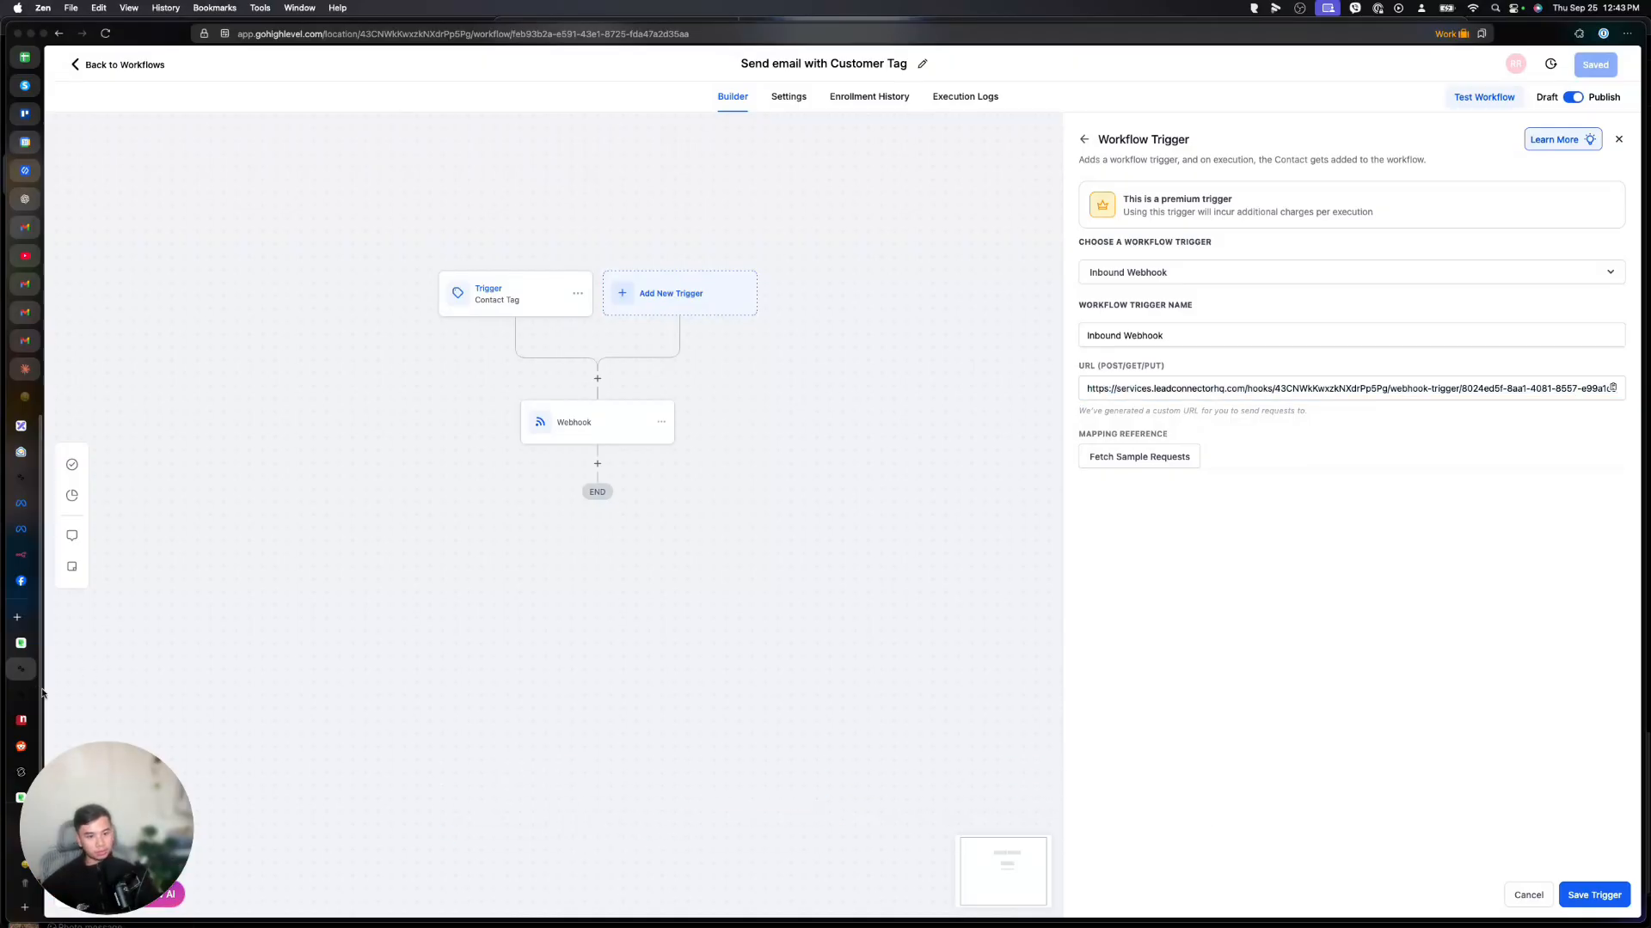
pyautogui.click(28, 697)
# Clear the Webhook, Sheets, Jira and Telegram nodes from n8n and start with a manual trigger.
pyautogui.click(24, 557)
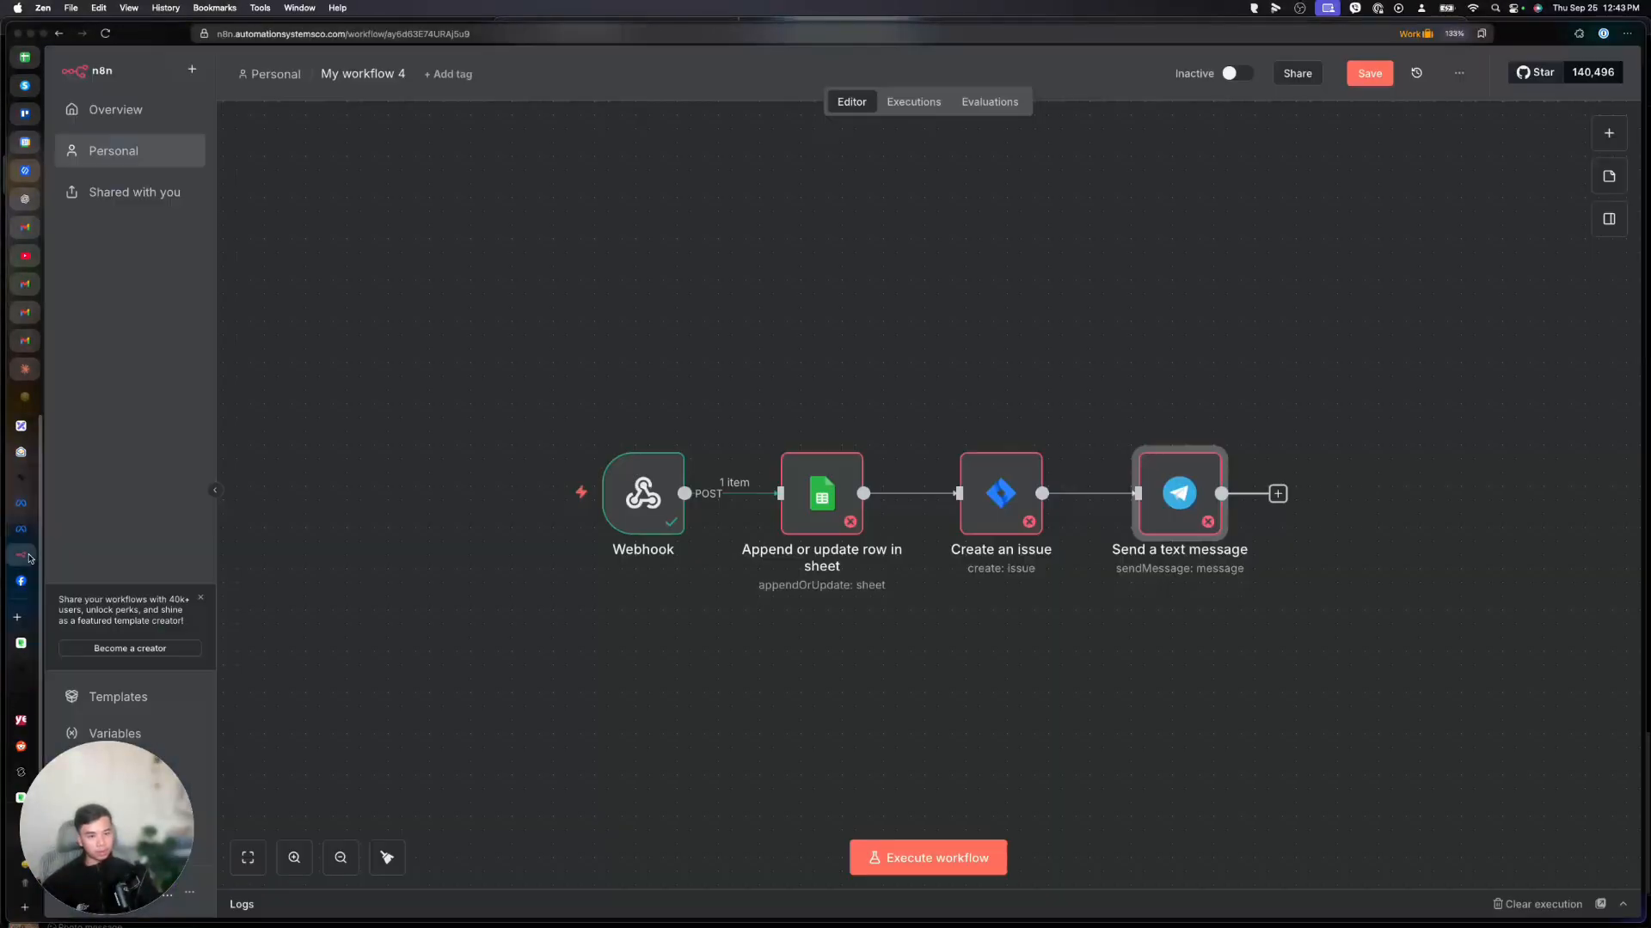
pyautogui.moveTo(747, 399); pyautogui.dragTo(1345, 601)
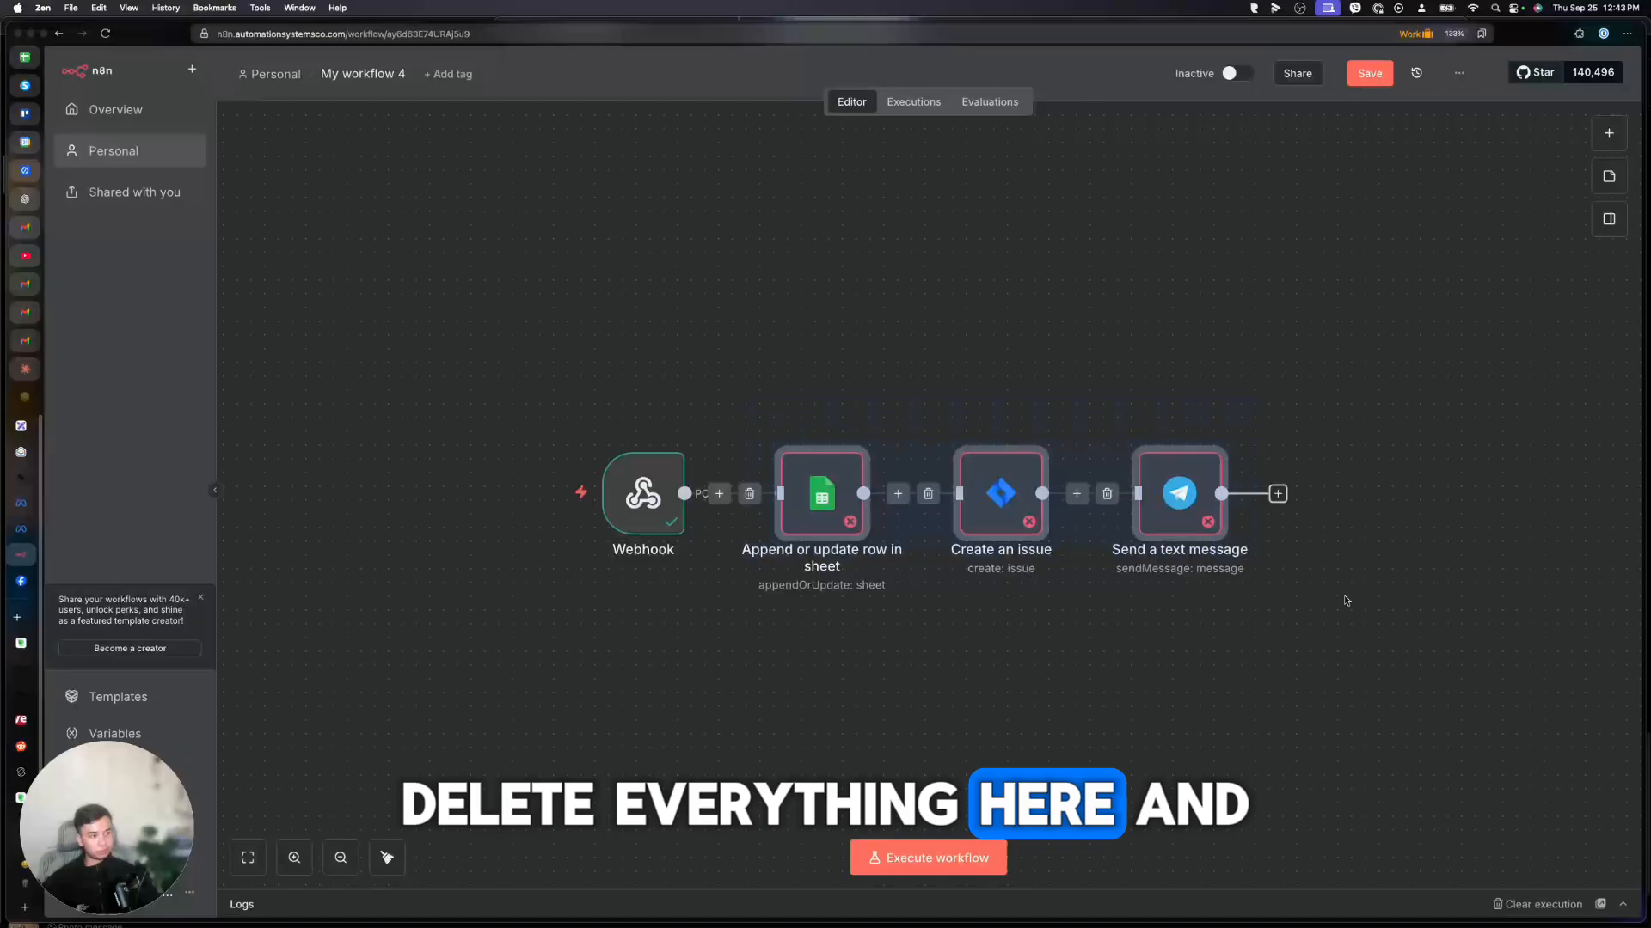
pyautogui.press('Delete')
pyautogui.rightClick(669, 521)
pyautogui.press('Delete')
pyautogui.click(925, 505)
pyautogui.click(1429, 269)
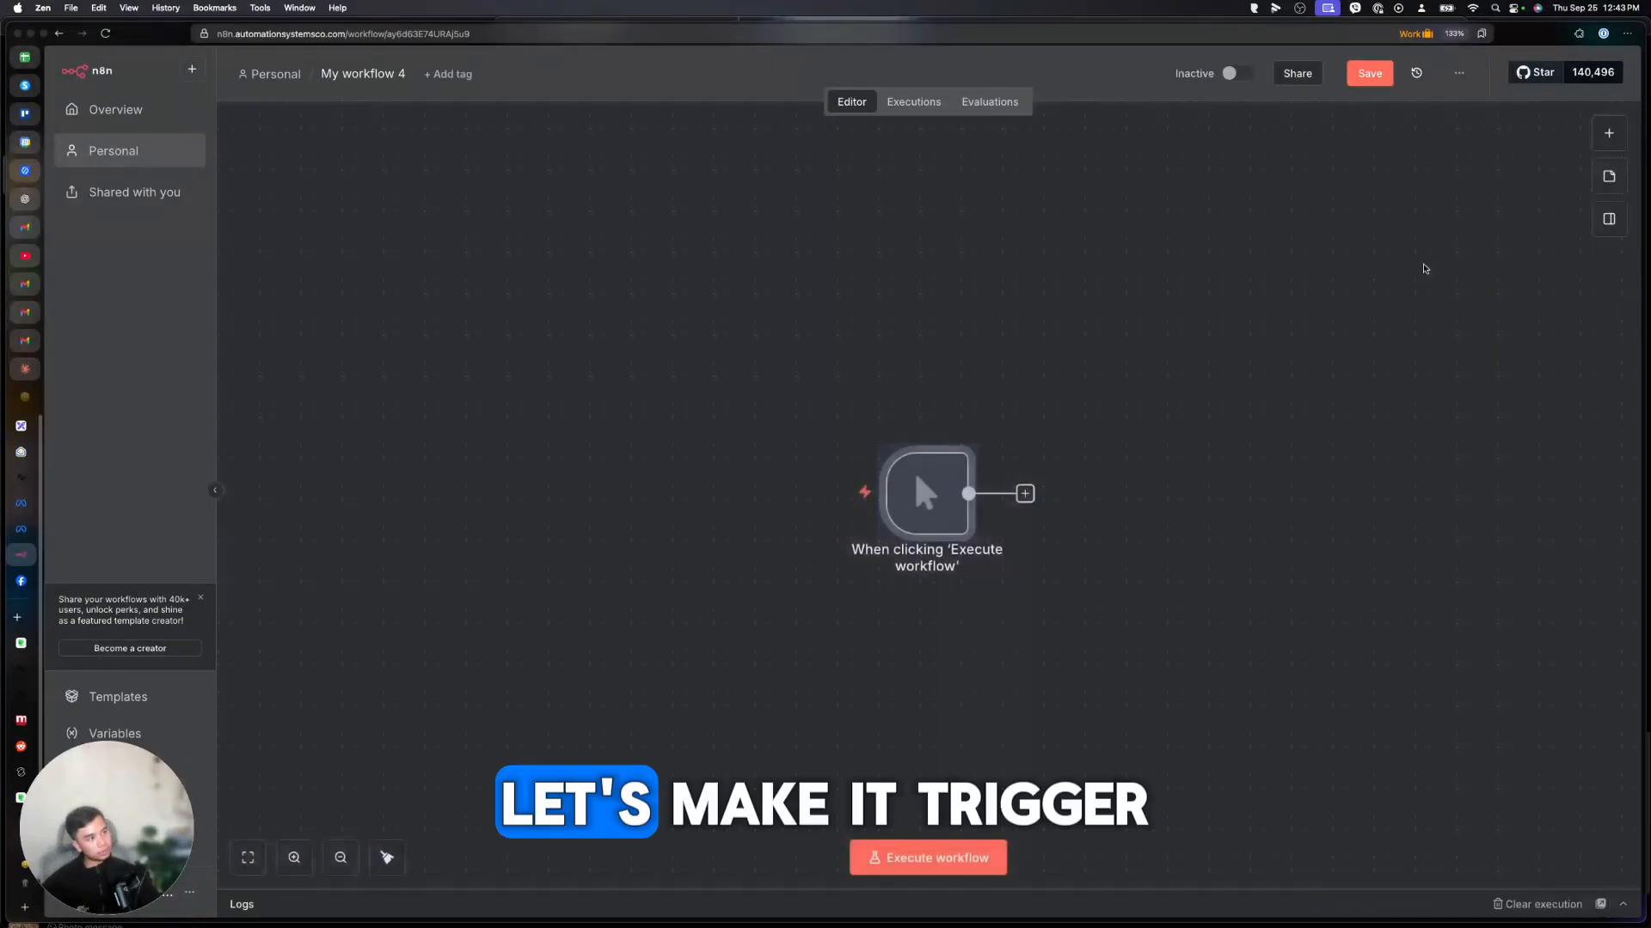
# Add an HTTP Request node after the manual trigger, discarding a stray Webhook node.
pyautogui.click(810, 494)
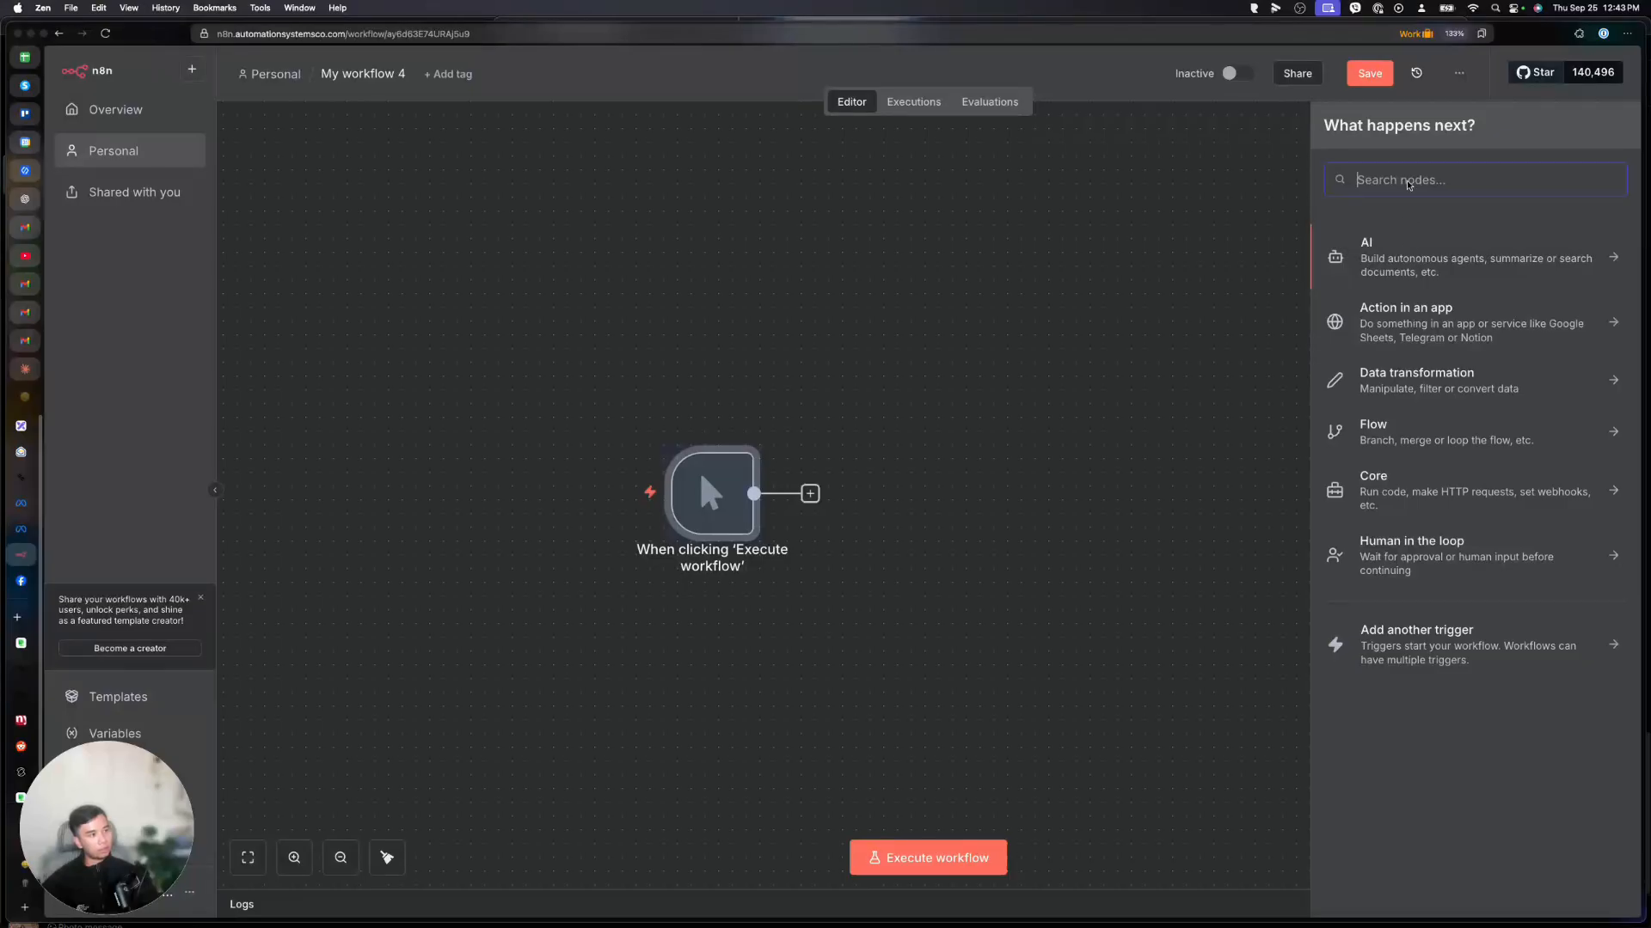
pyautogui.write('webh')
pyautogui.press('Return')
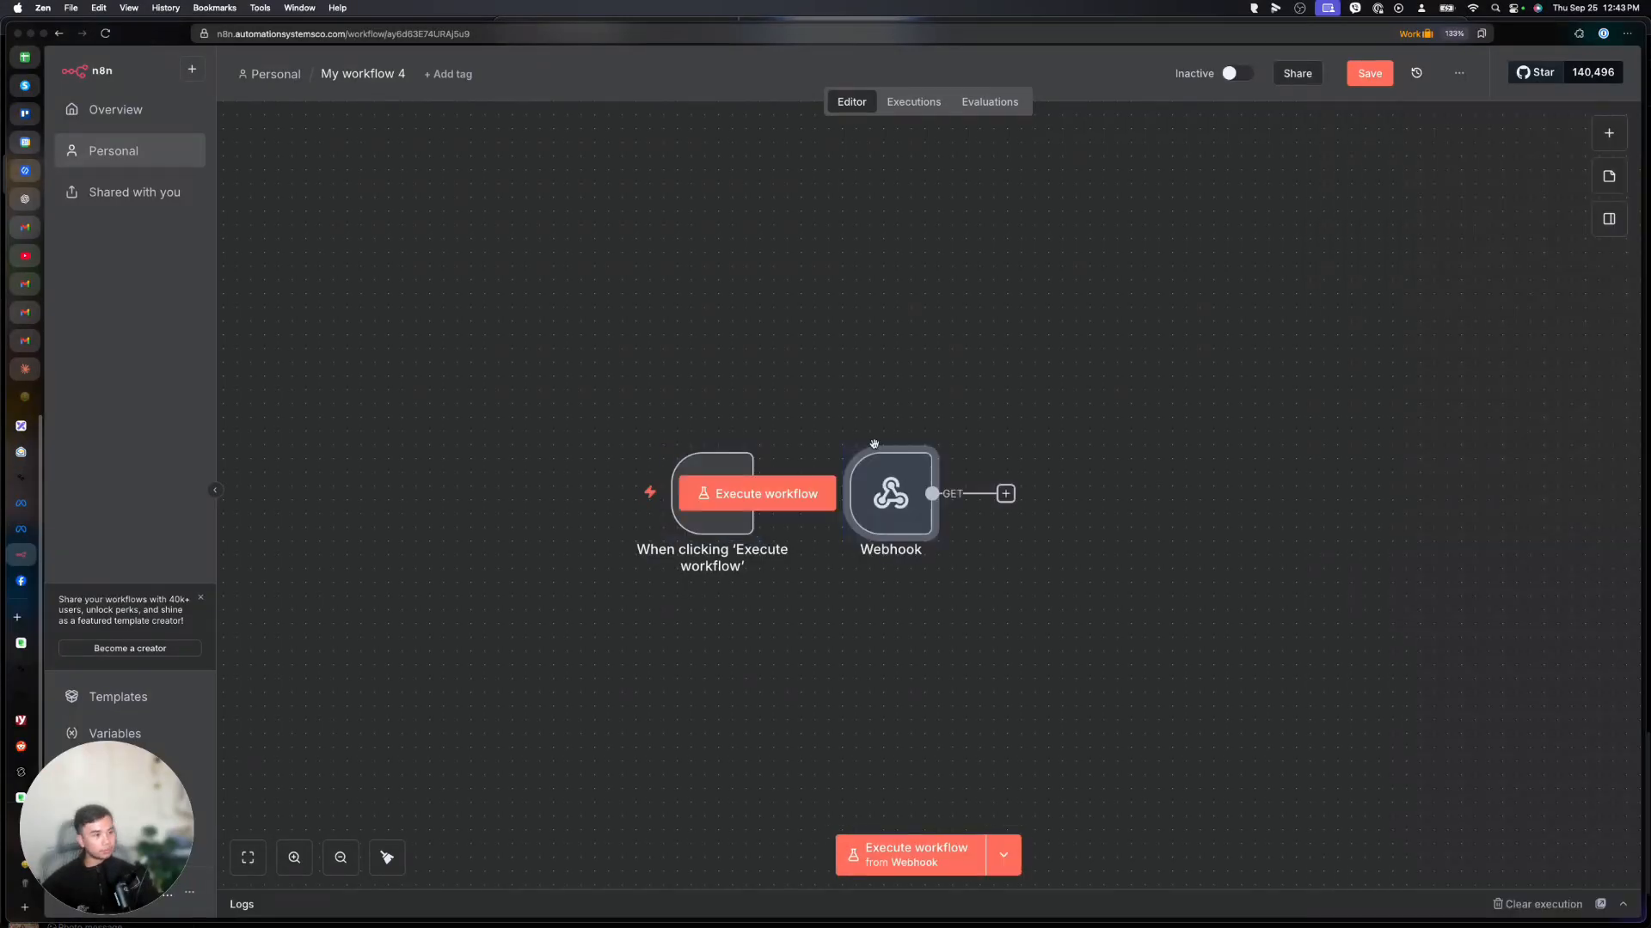
pyautogui.moveTo(911, 487); pyautogui.dragTo(829, 377)
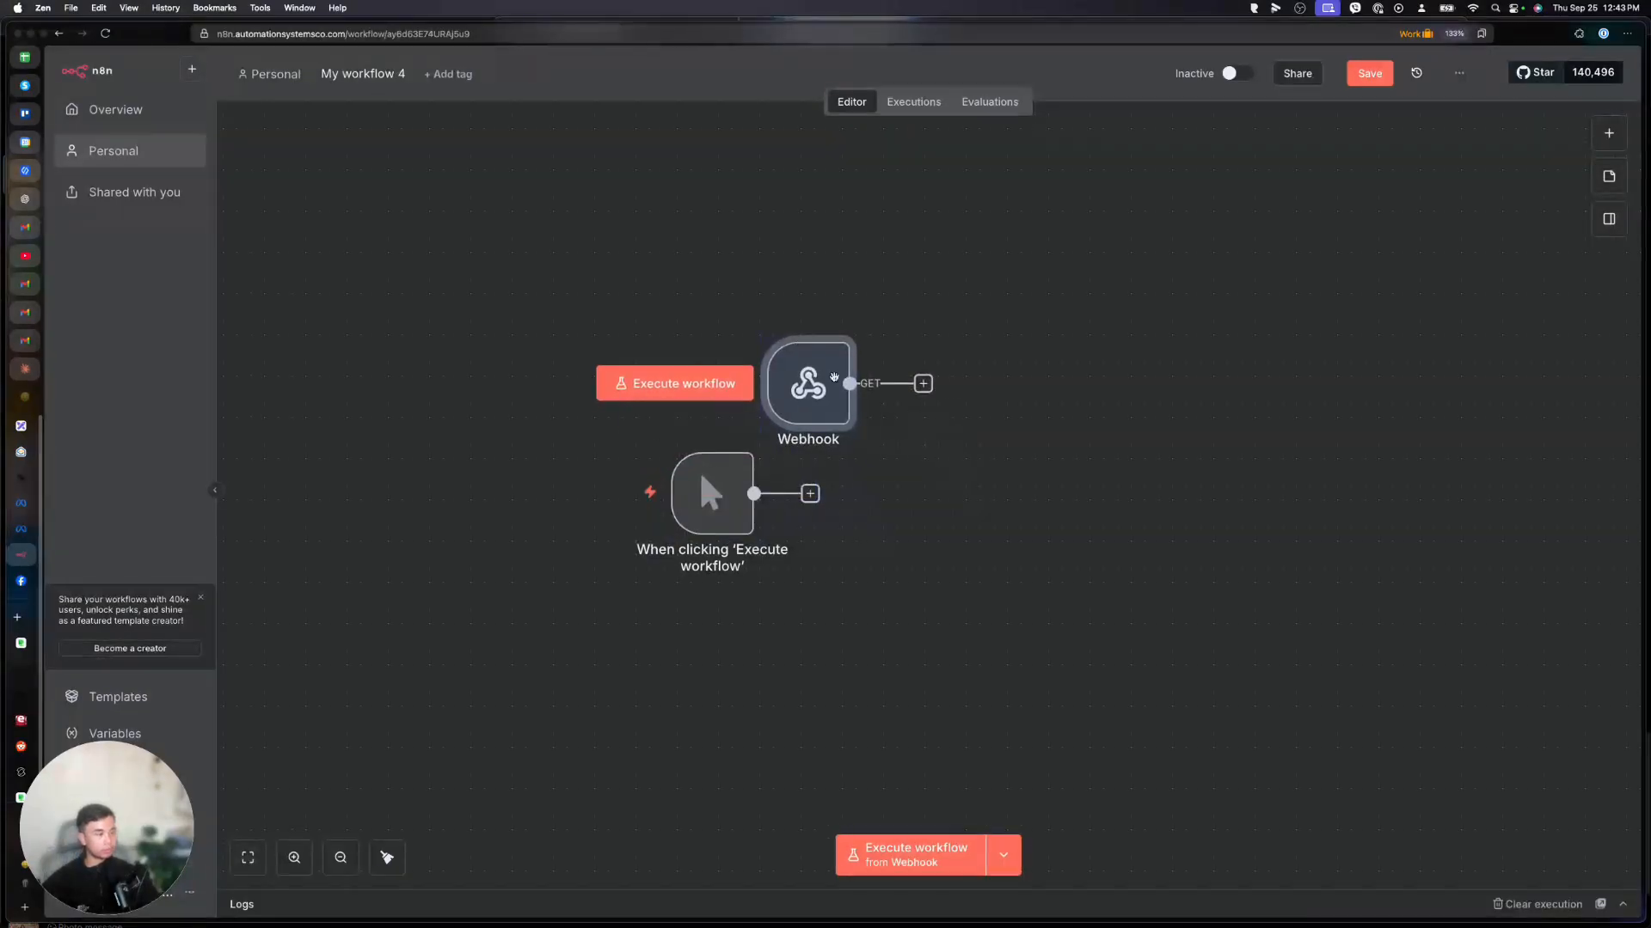
pyautogui.press('Delete')
pyautogui.click(810, 494)
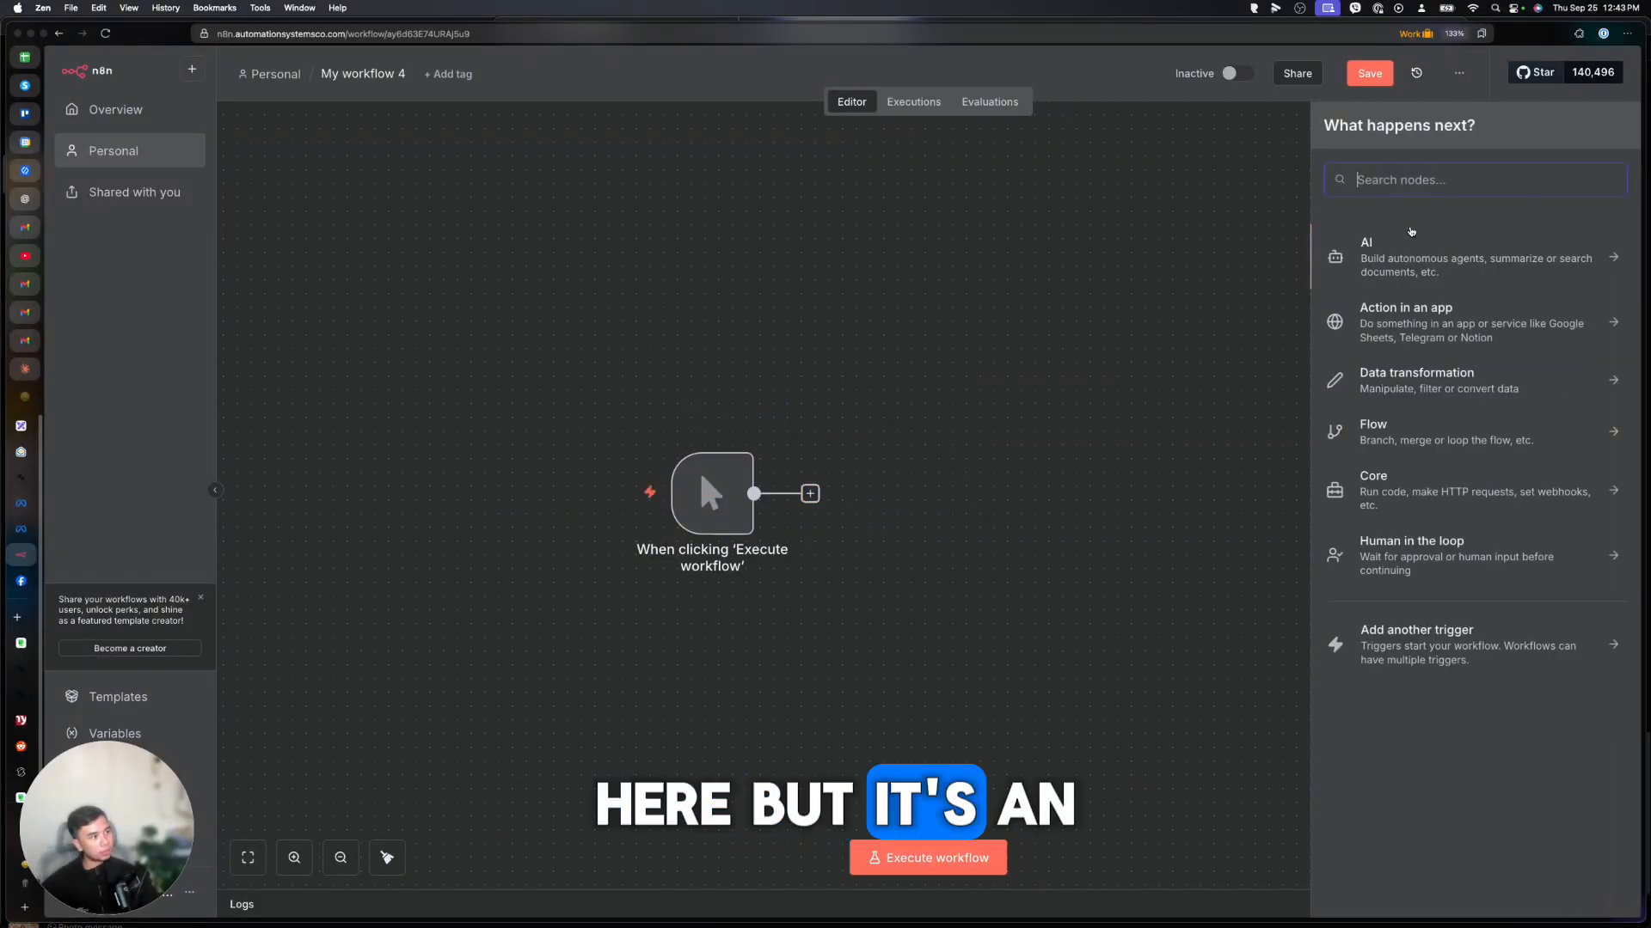
pyautogui.write('http')
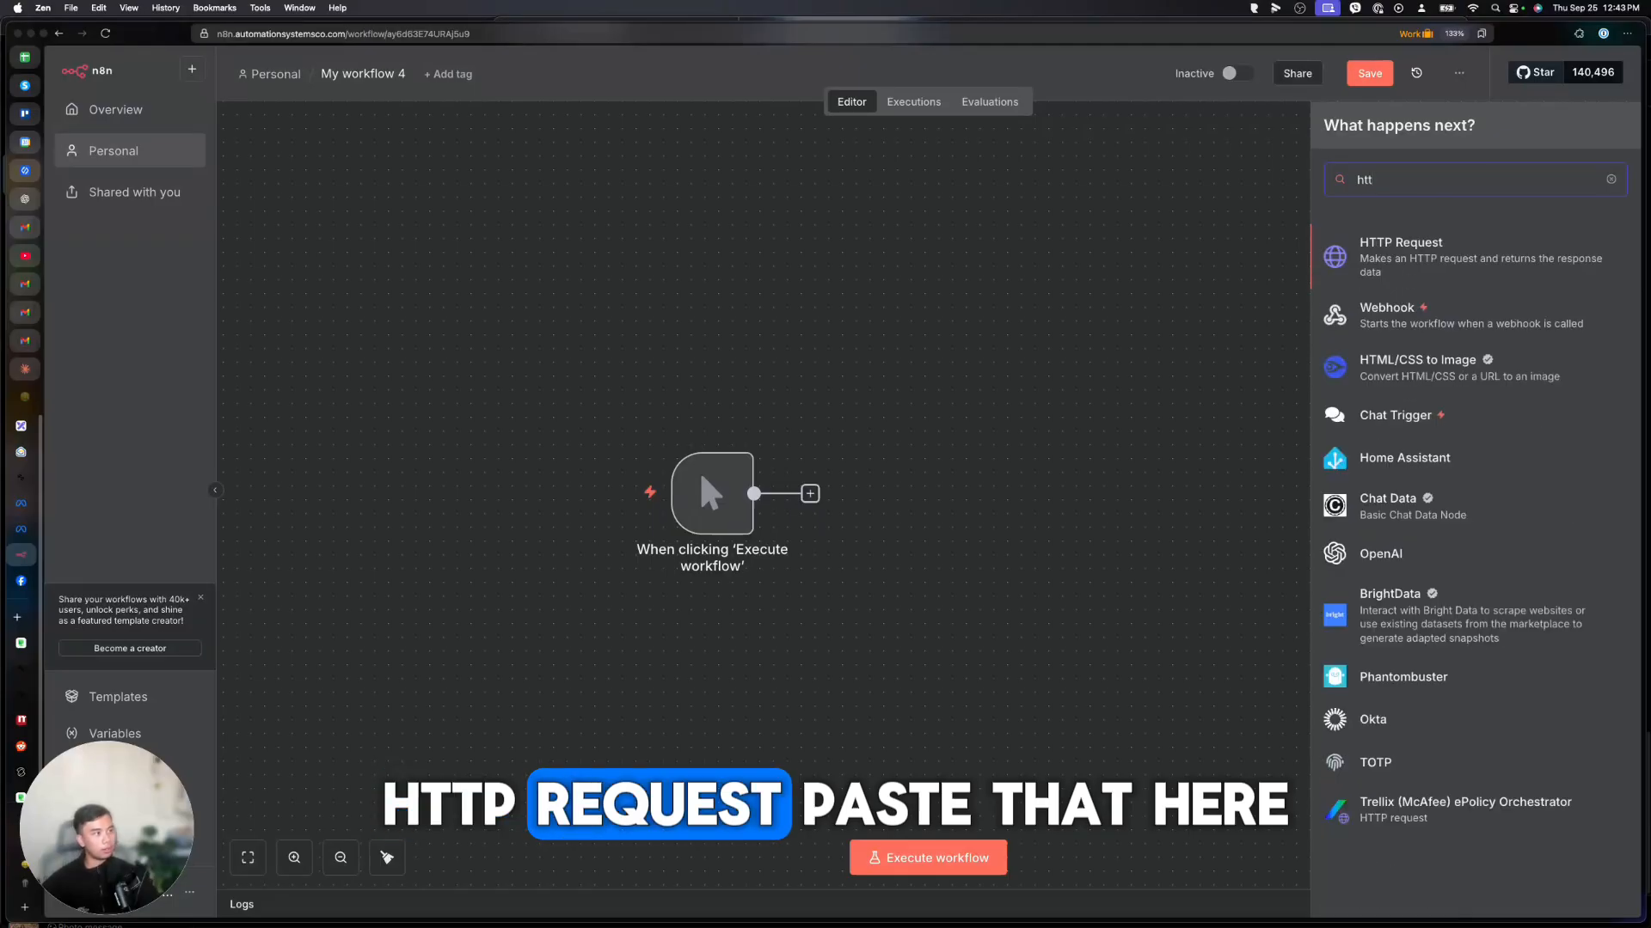
pyautogui.press('Return')
# Set the HTTP Request to POST with a body parameter Name holding a sample first name.
pyautogui.click(755, 287)
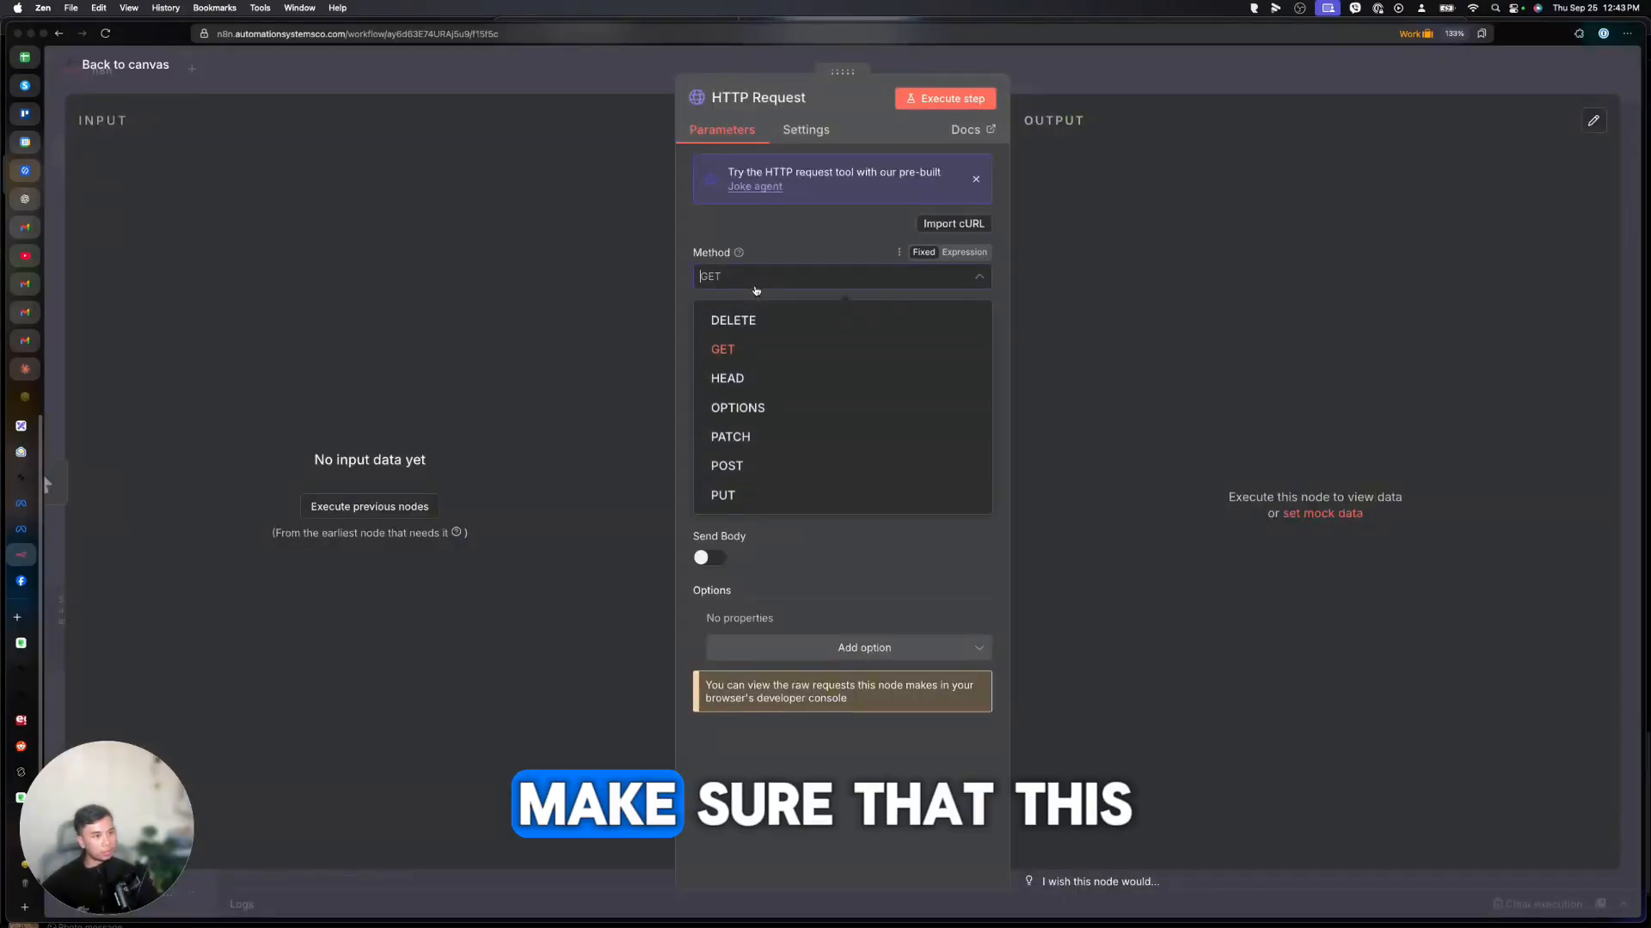
pyautogui.click(726, 466)
pyautogui.click(705, 556)
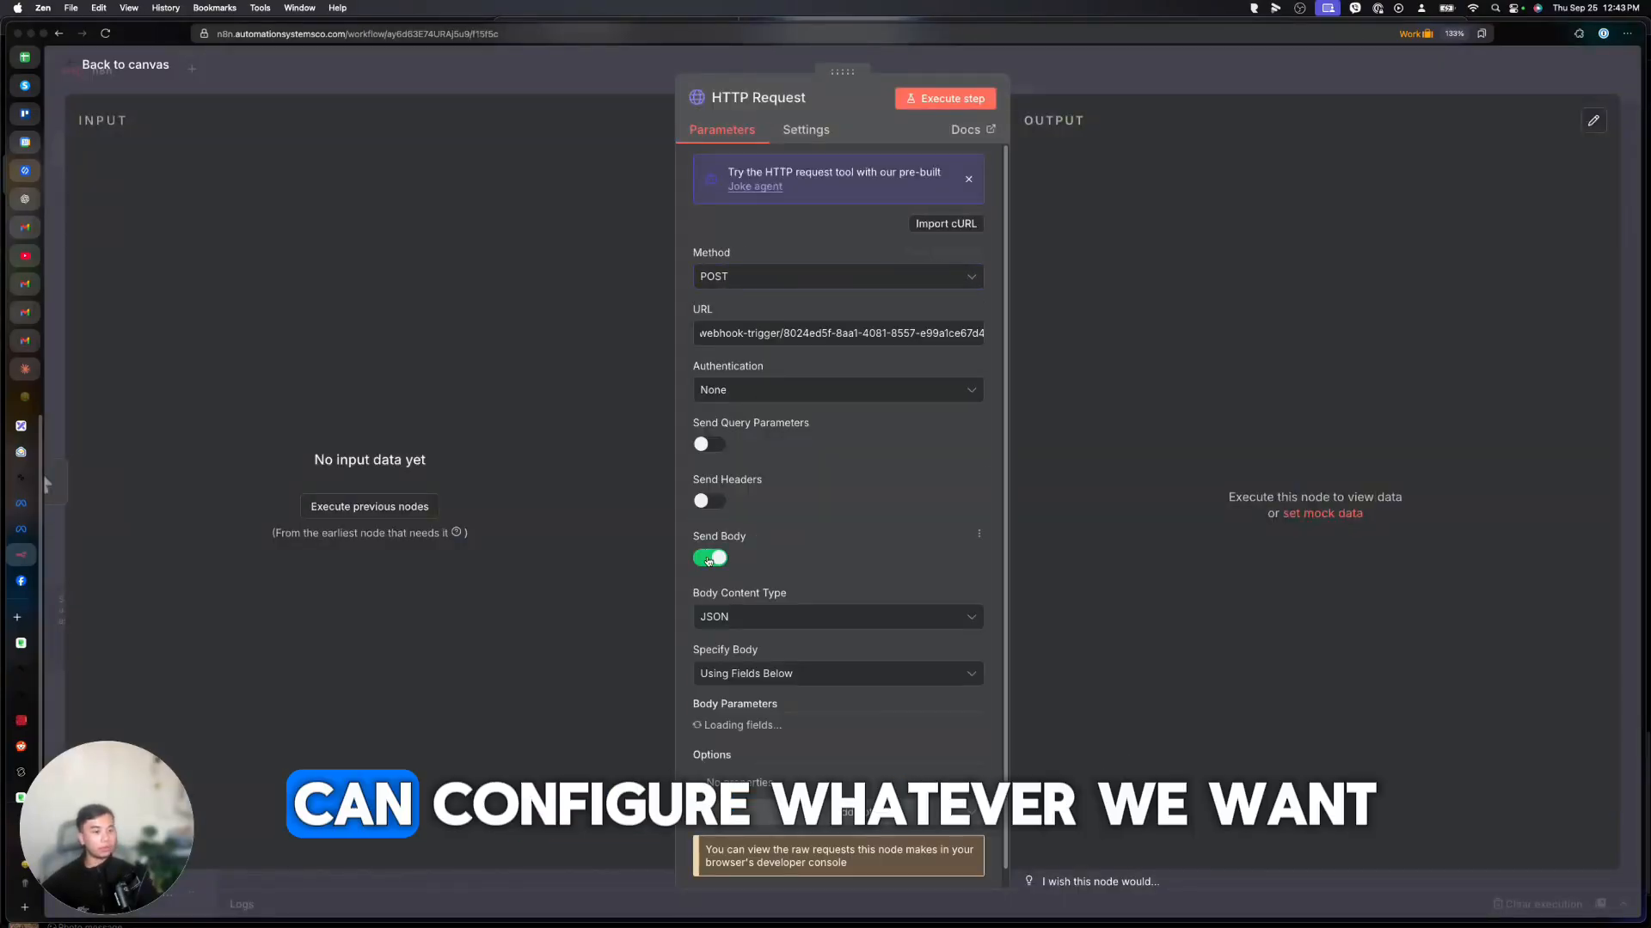
pyautogui.scroll(-2, 781, 563)
pyautogui.click(778, 593)
pyautogui.write('Name')
pyautogui.click(750, 636)
pyautogui.write('Matt')
# Add body parameters Age = 30 and Color to the request.
pyautogui.click(753, 705)
pyautogui.click(757, 739)
pyautogui.write('Age')
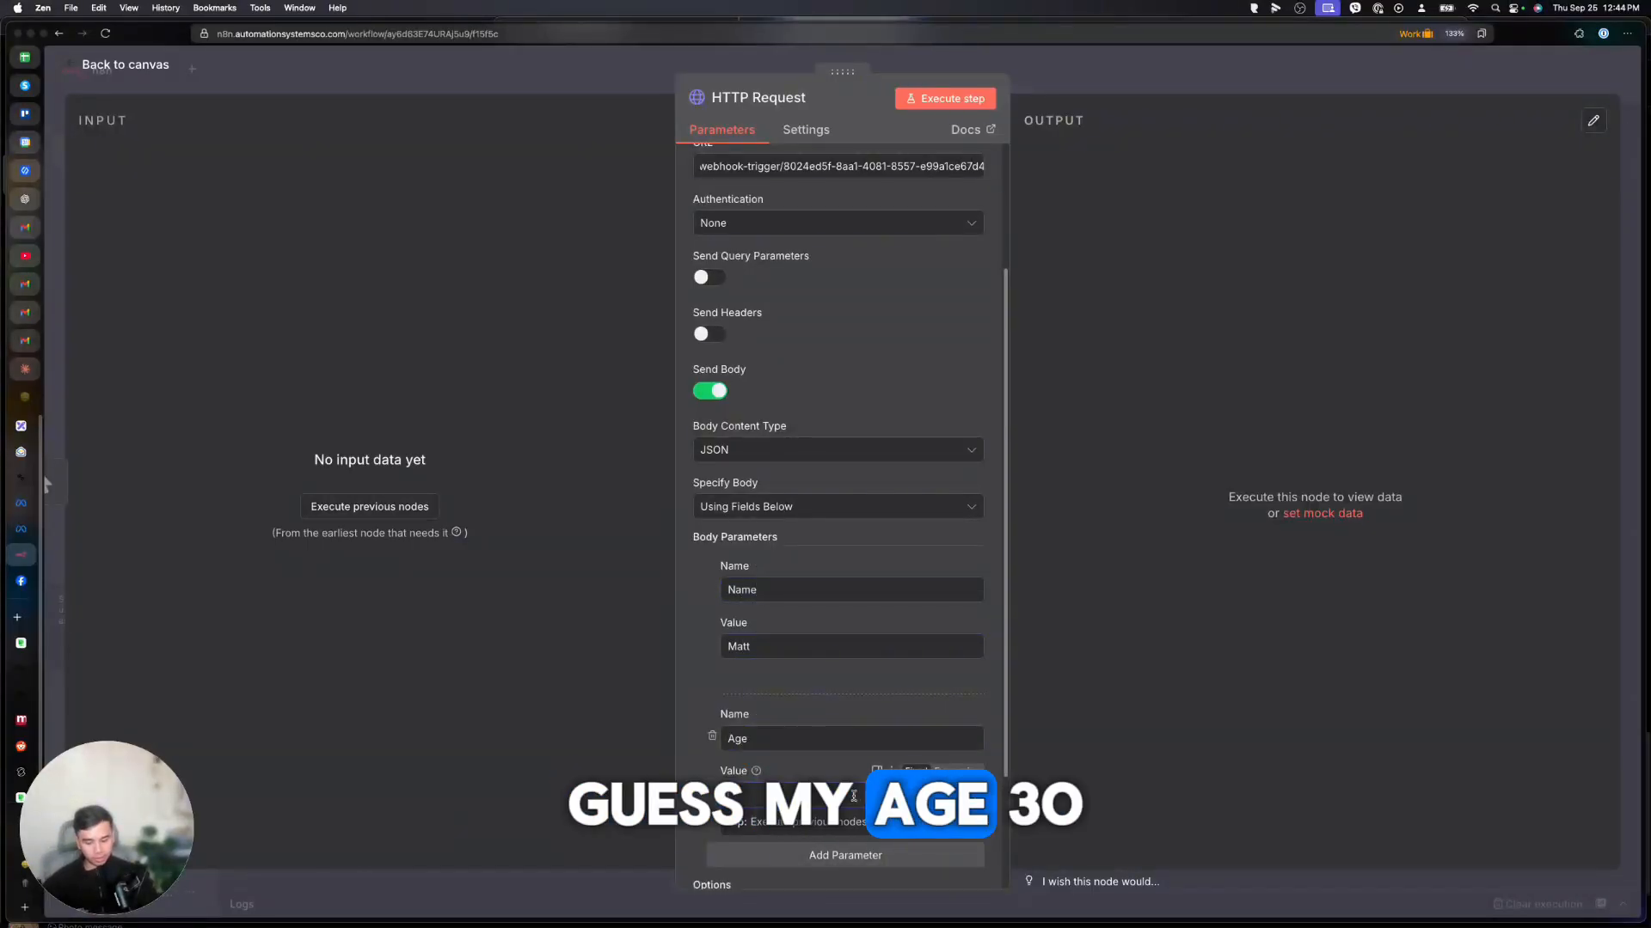
pyautogui.press('Tab')
pyautogui.write('30')
pyautogui.scroll(-3, 865, 732)
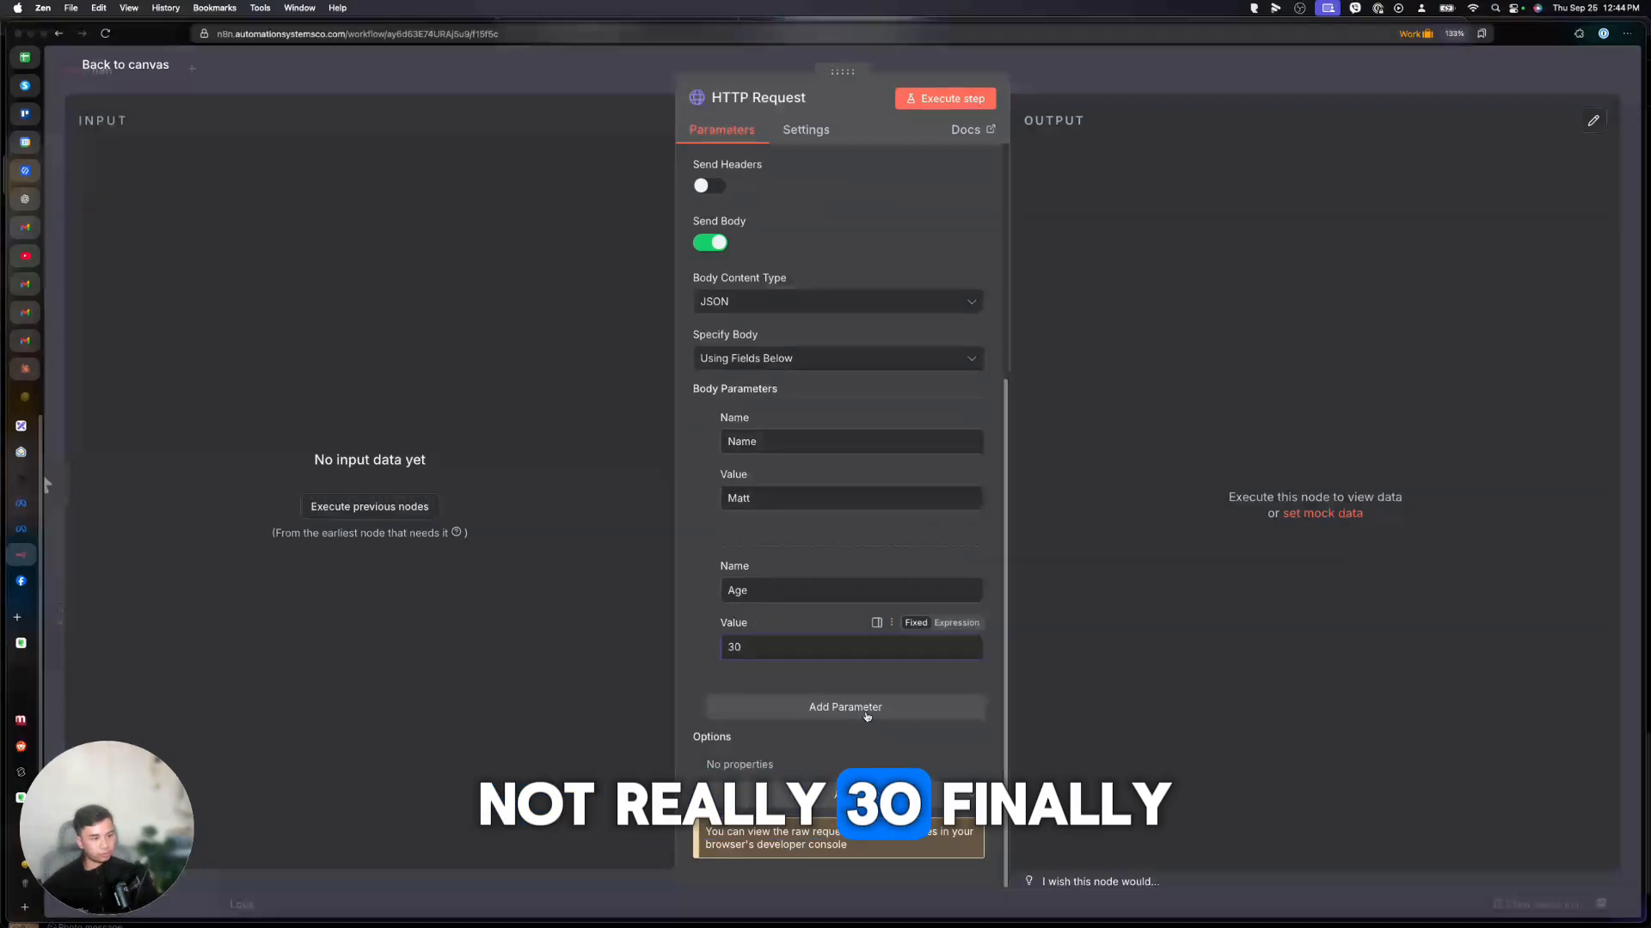
pyautogui.click(841, 708)
pyautogui.click(835, 735)
pyautogui.write('Color')
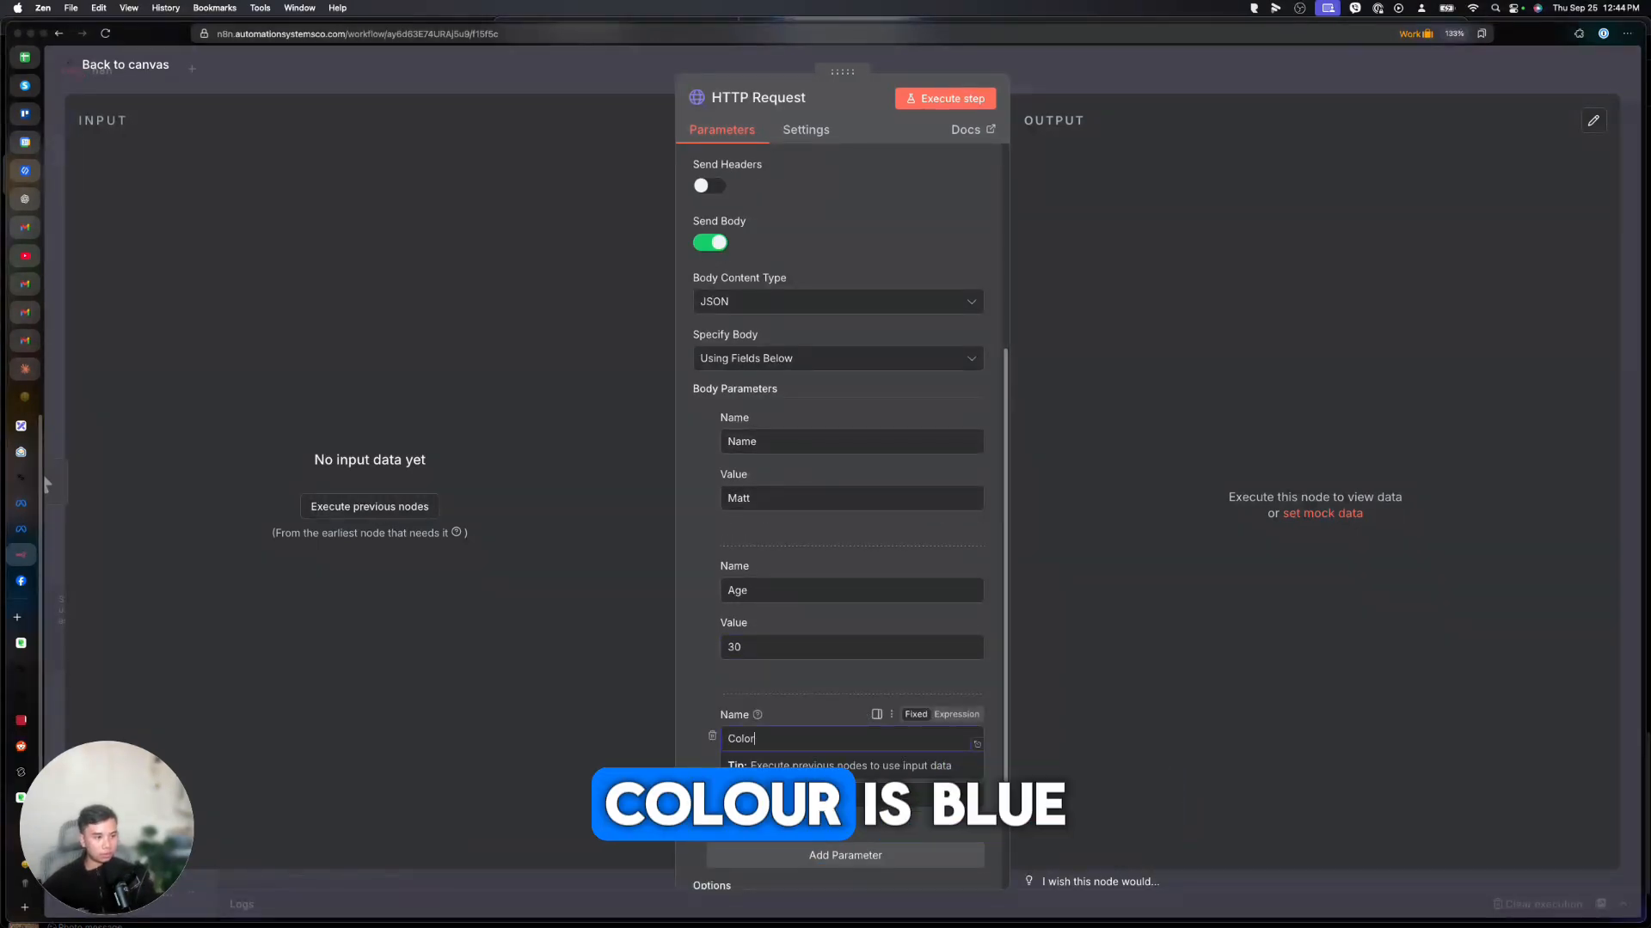
pyautogui.press('Tab')
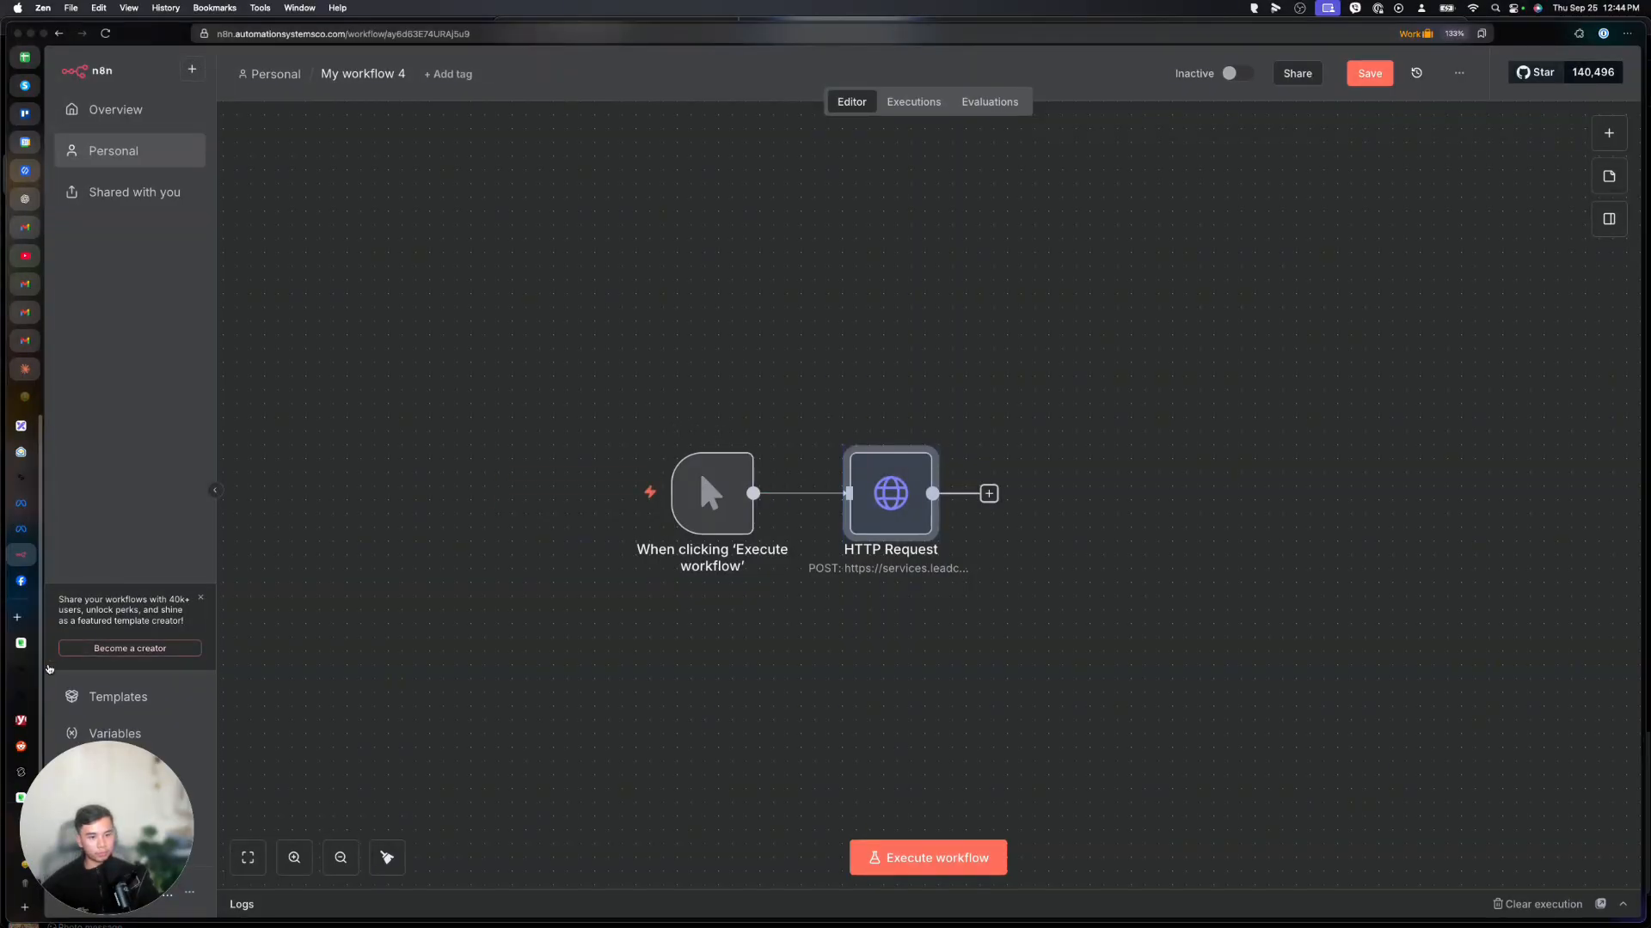
# Have GoHighLevel fetch sample requests, then execute the HTTP Request to post the data.
pyautogui.click(16, 677)
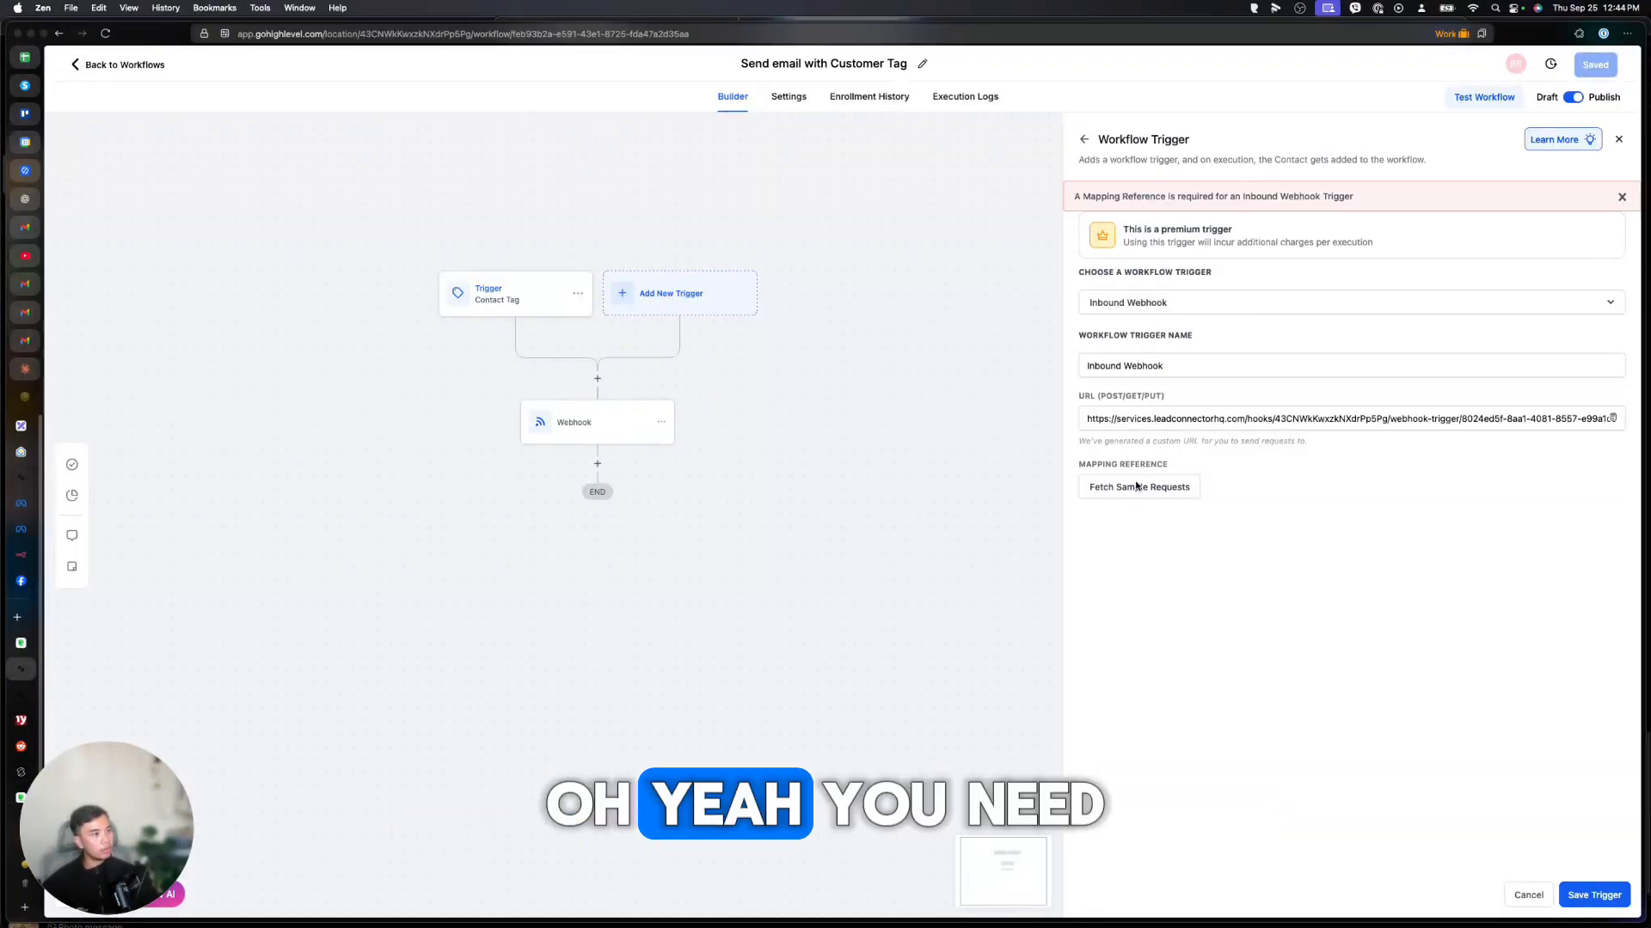
pyautogui.click(1133, 488)
pyautogui.click(29, 559)
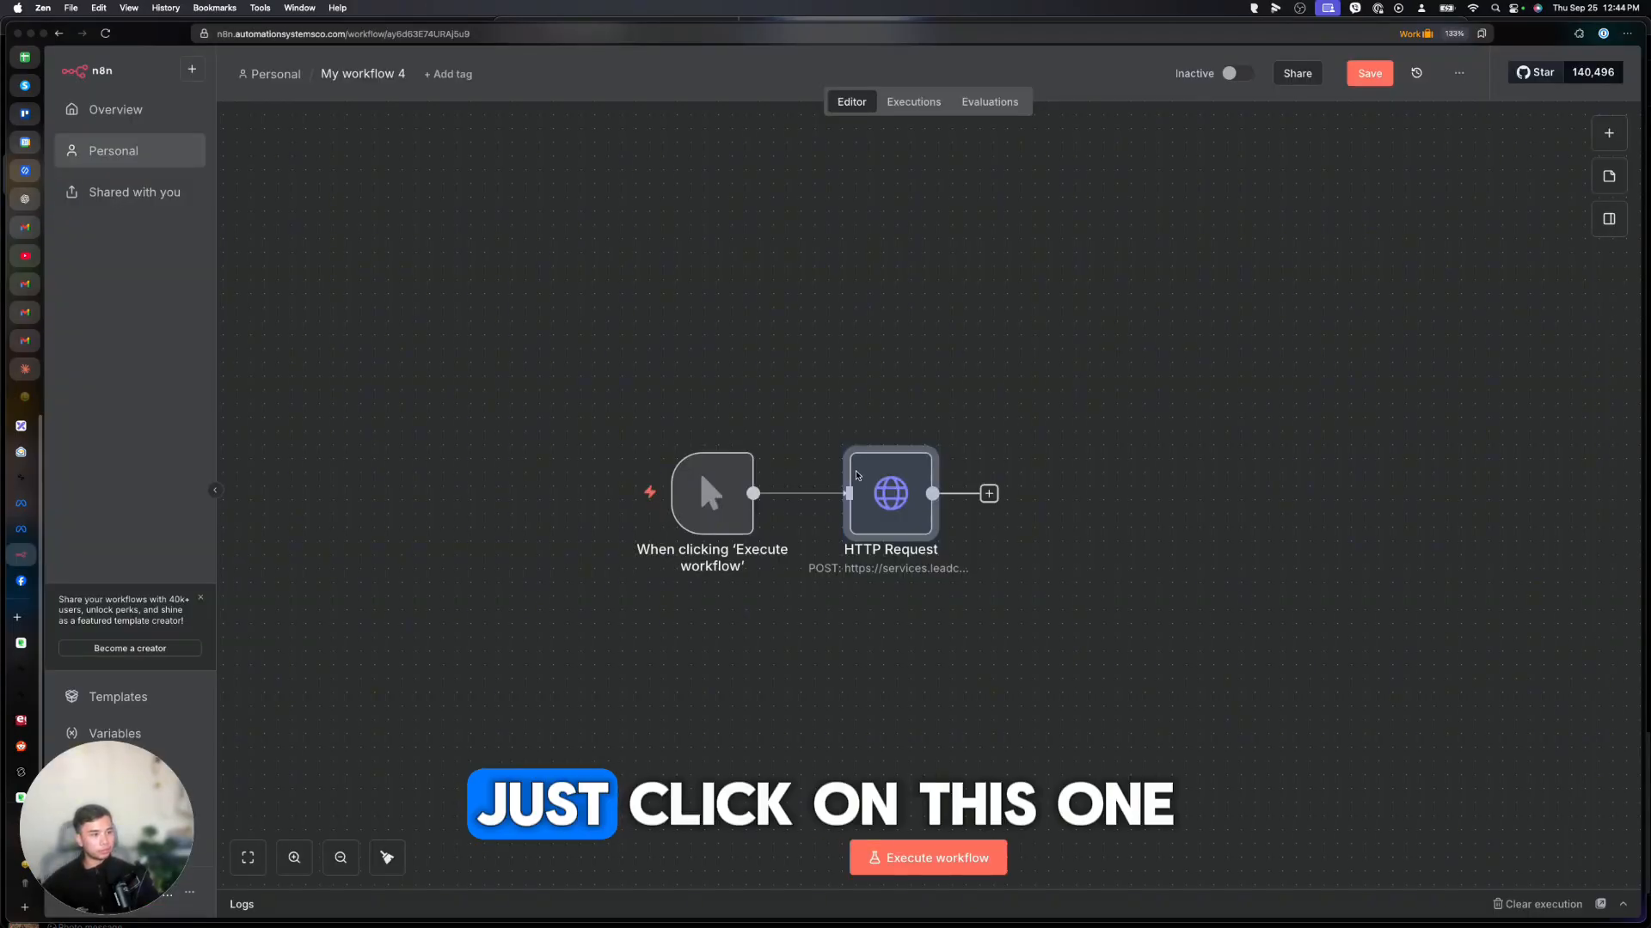
pyautogui.click(854, 431)
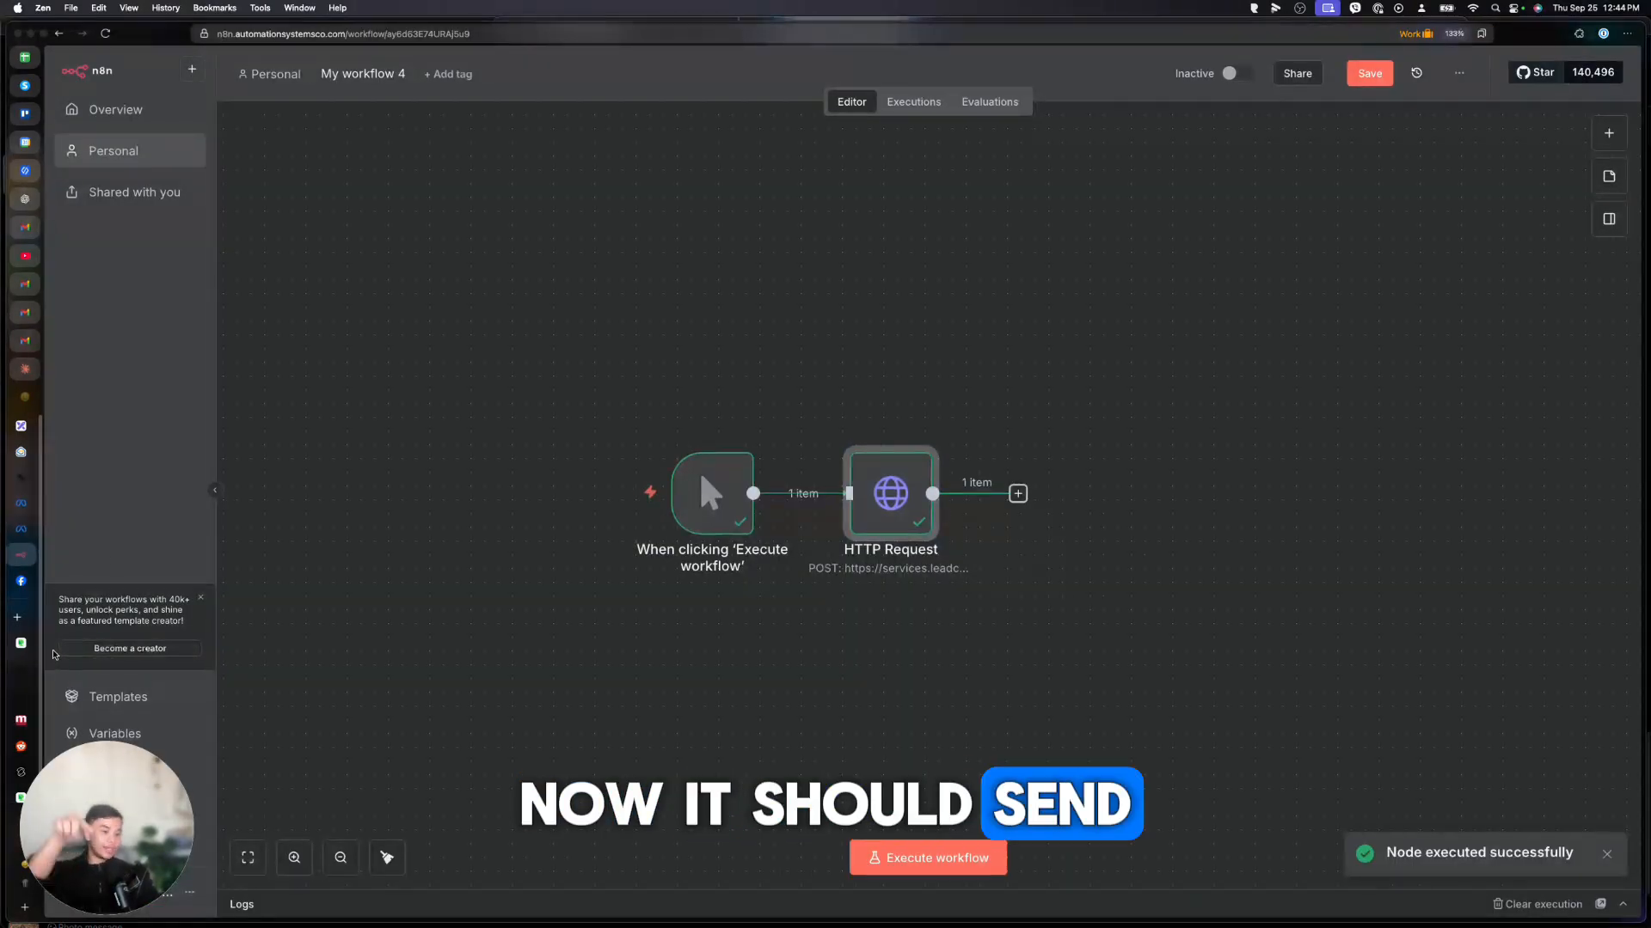
pyautogui.click(31, 686)
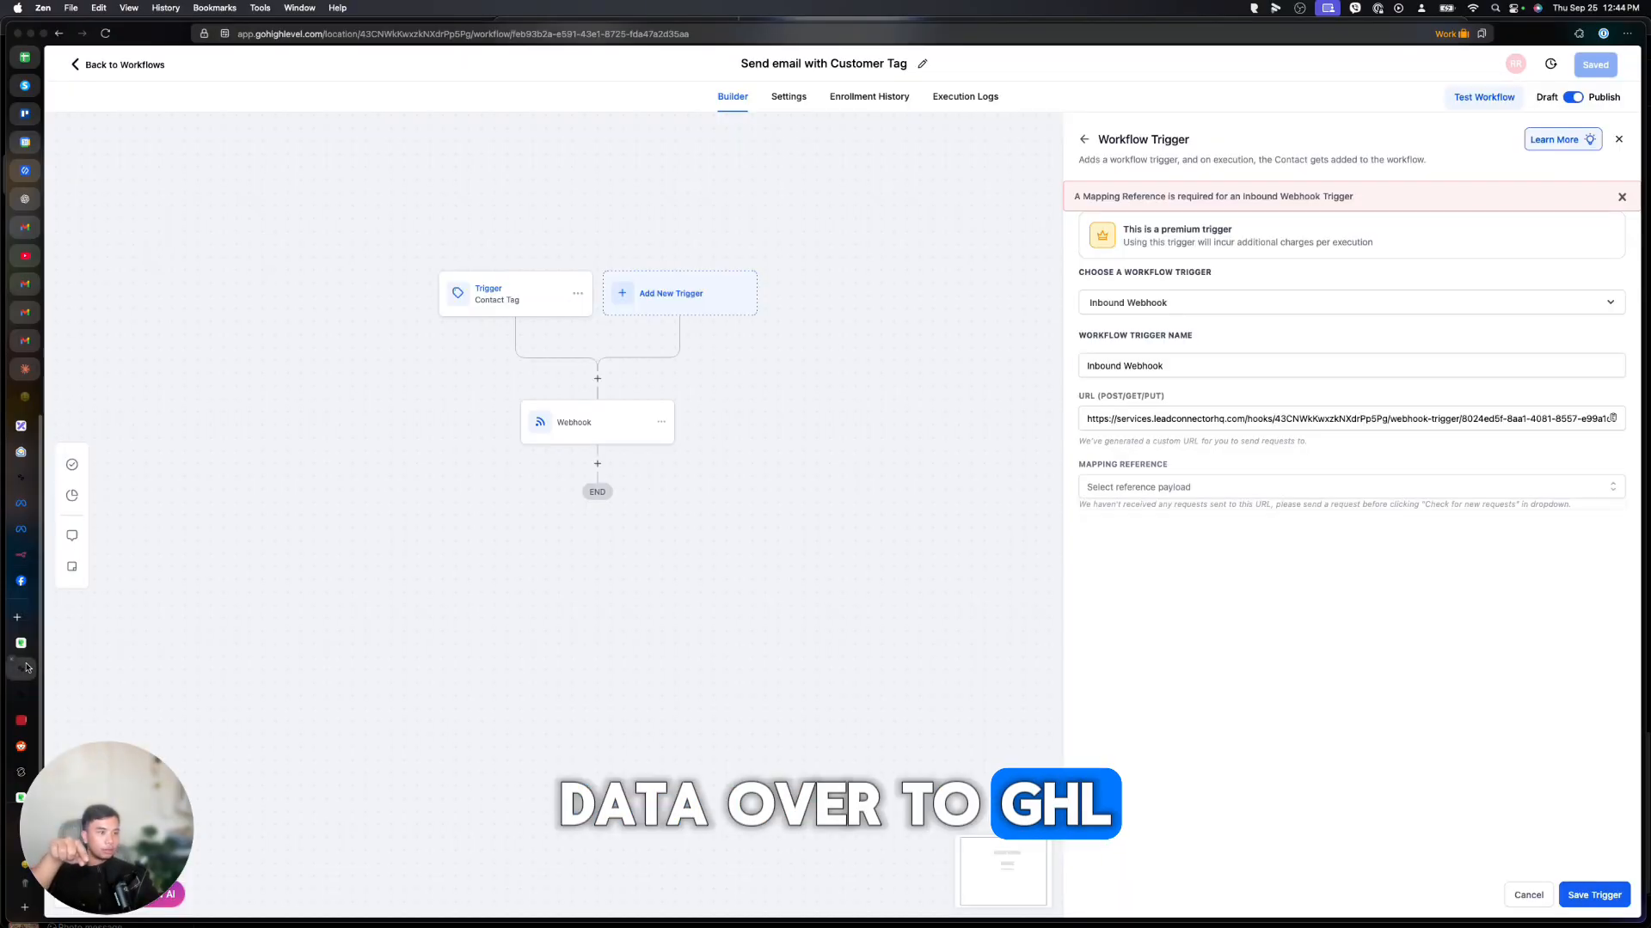
# Use the received request as reference payload and rename the step 'Receive n8n webhook data'.
pyautogui.click(1164, 492)
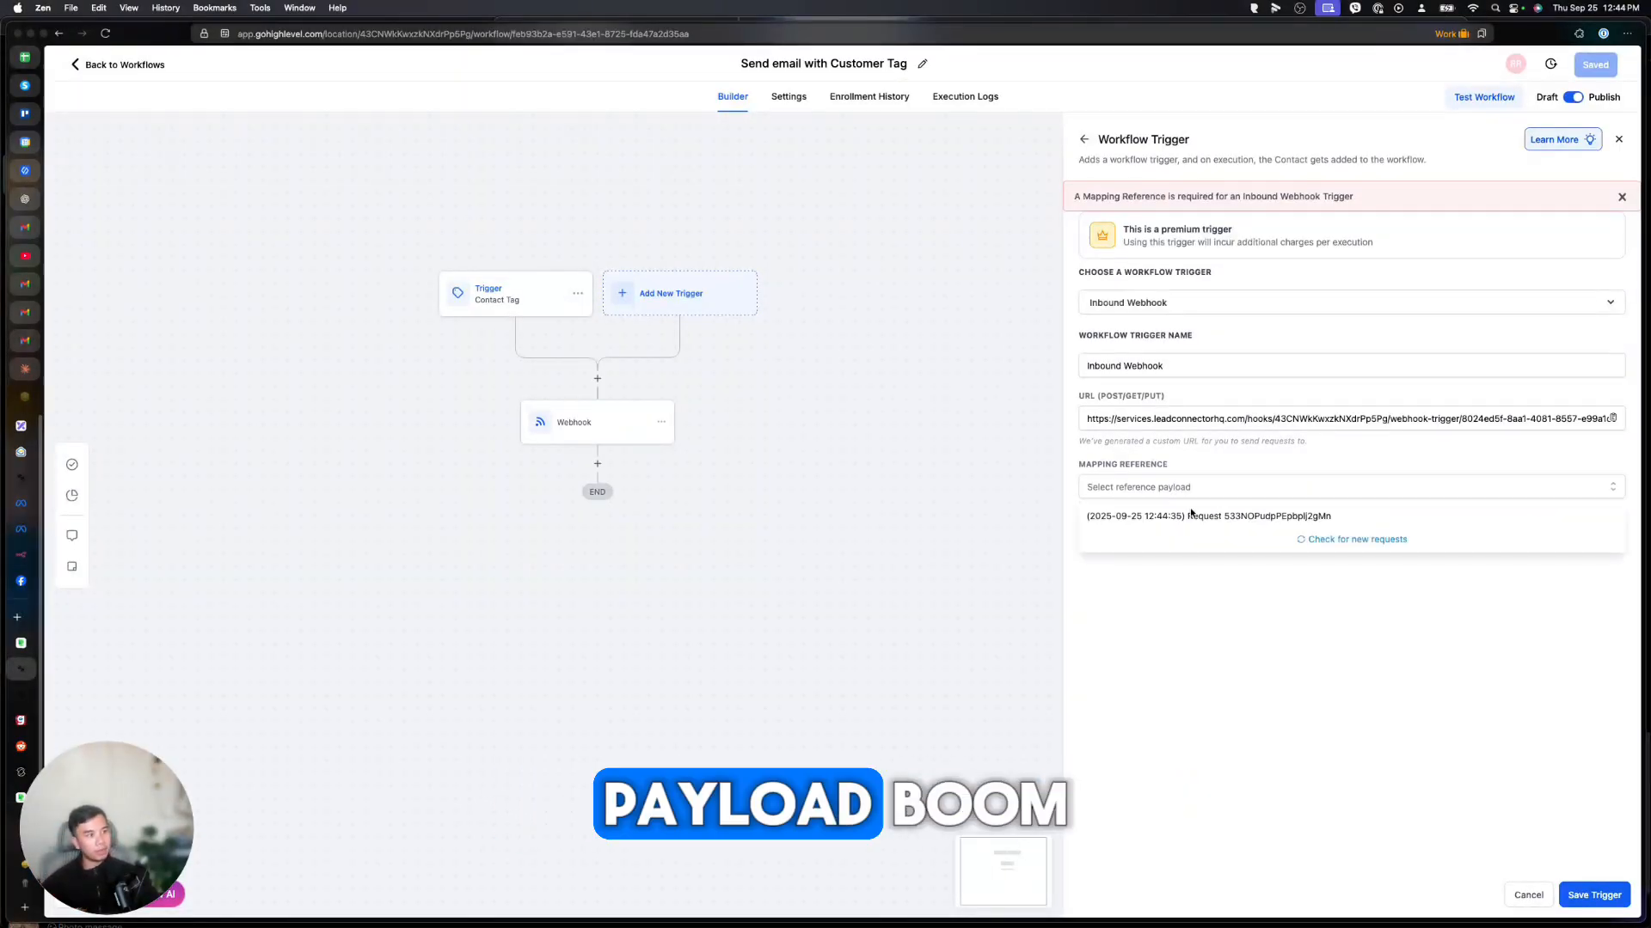
pyautogui.click(1191, 514)
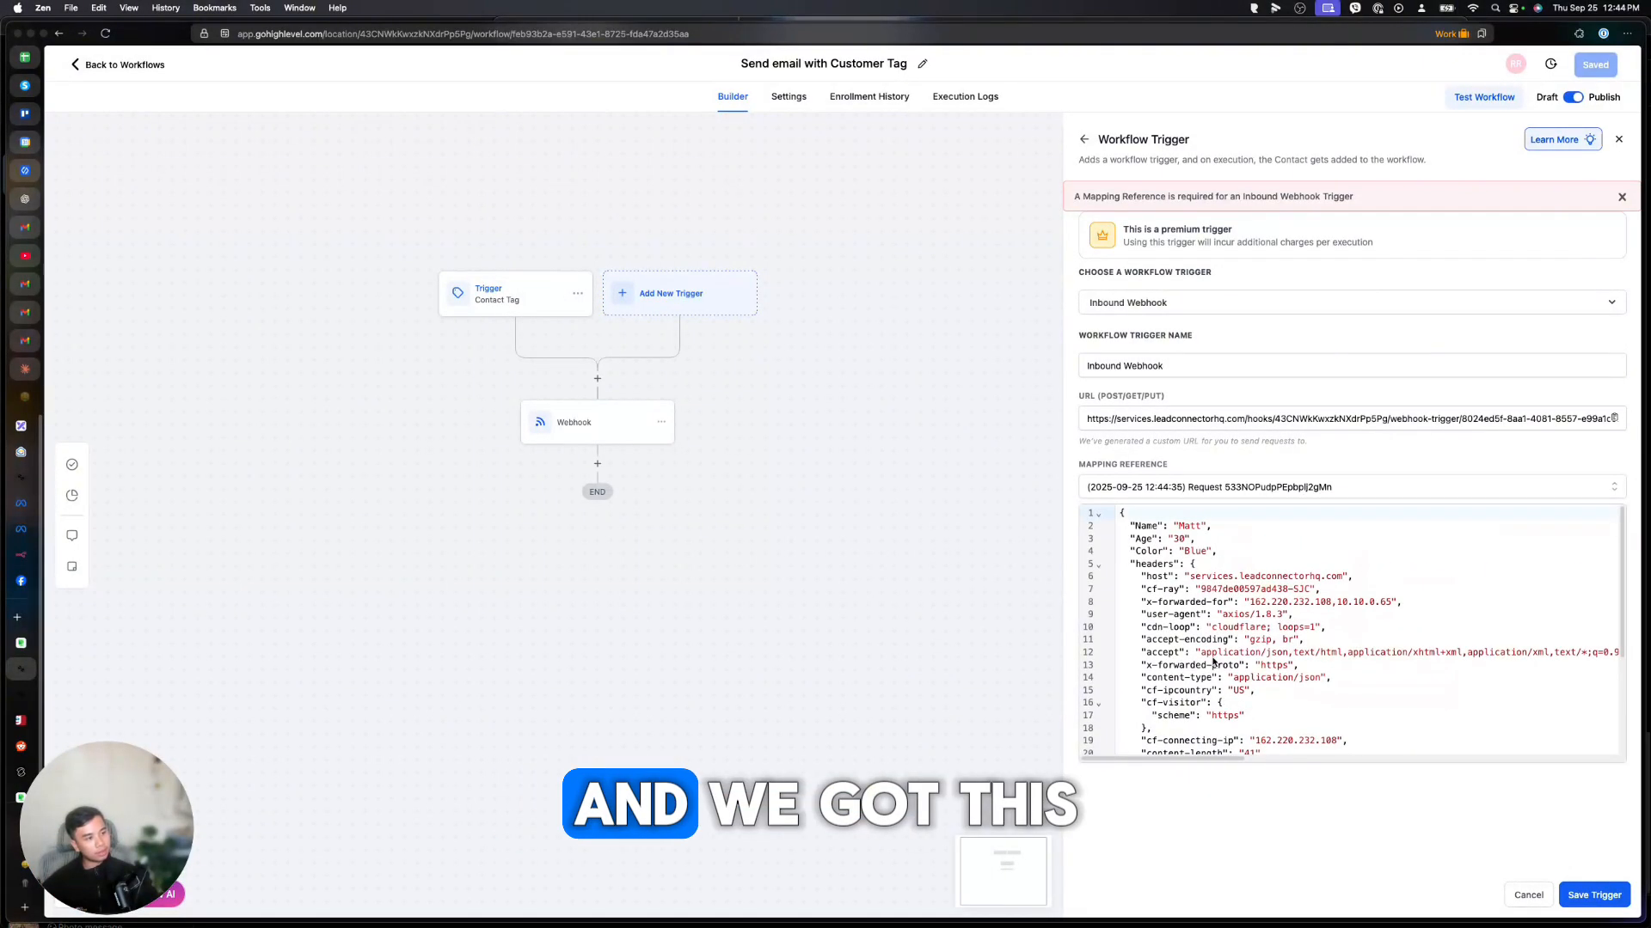
pyautogui.moveTo(1119, 525); pyautogui.dragTo(1202, 540)
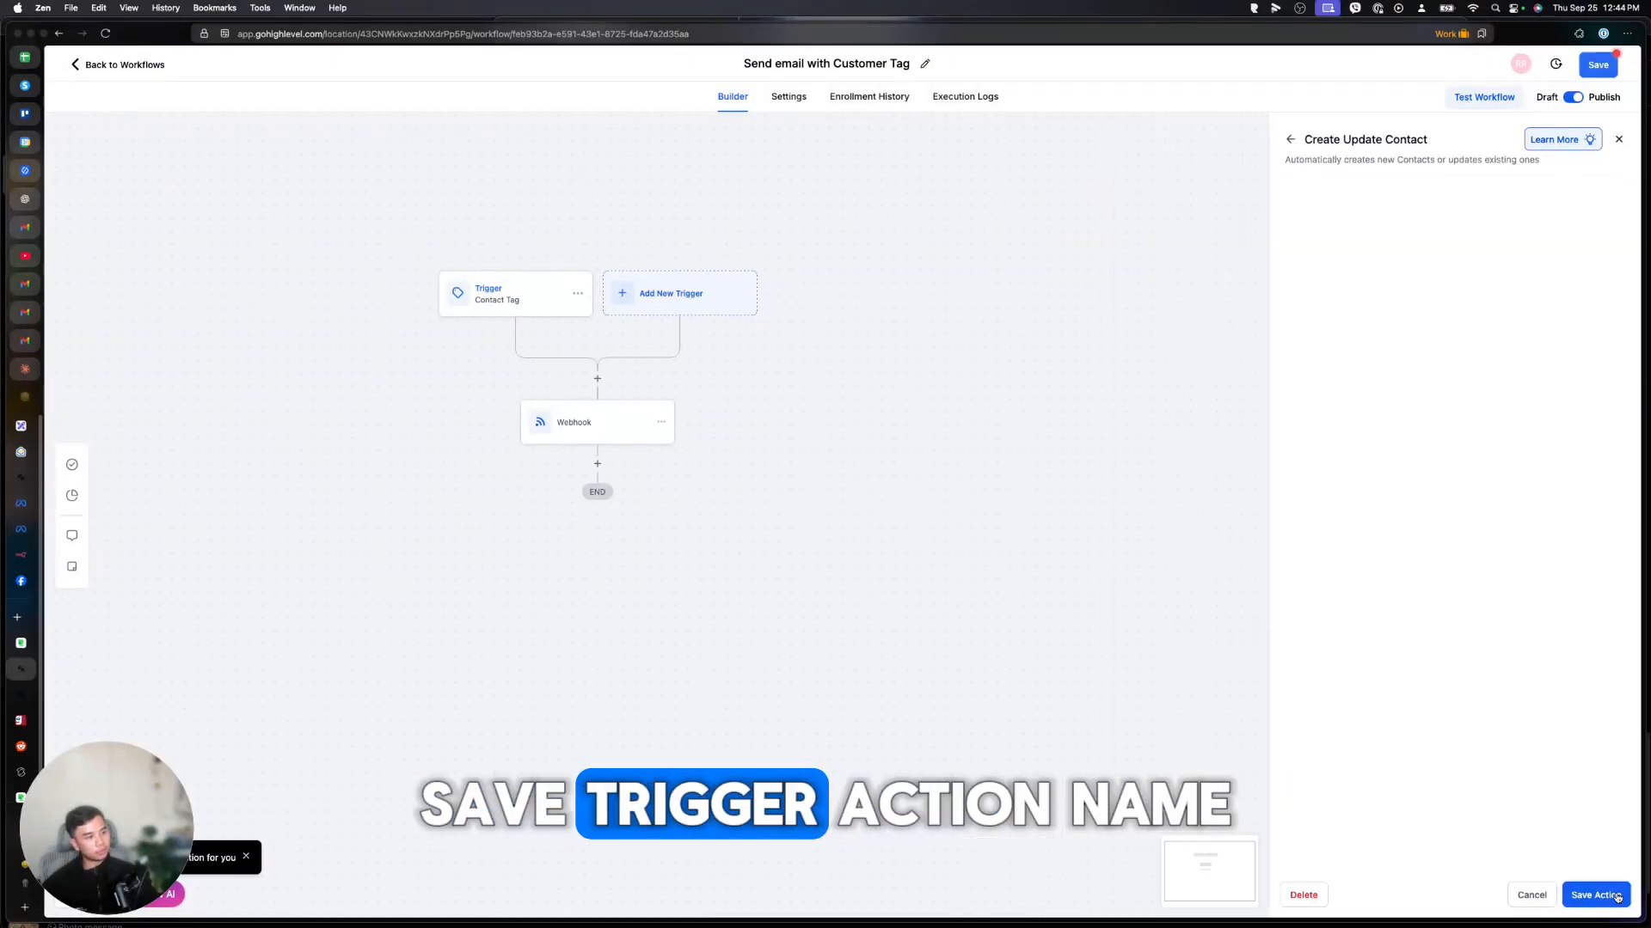
pyautogui.click(1312, 227)
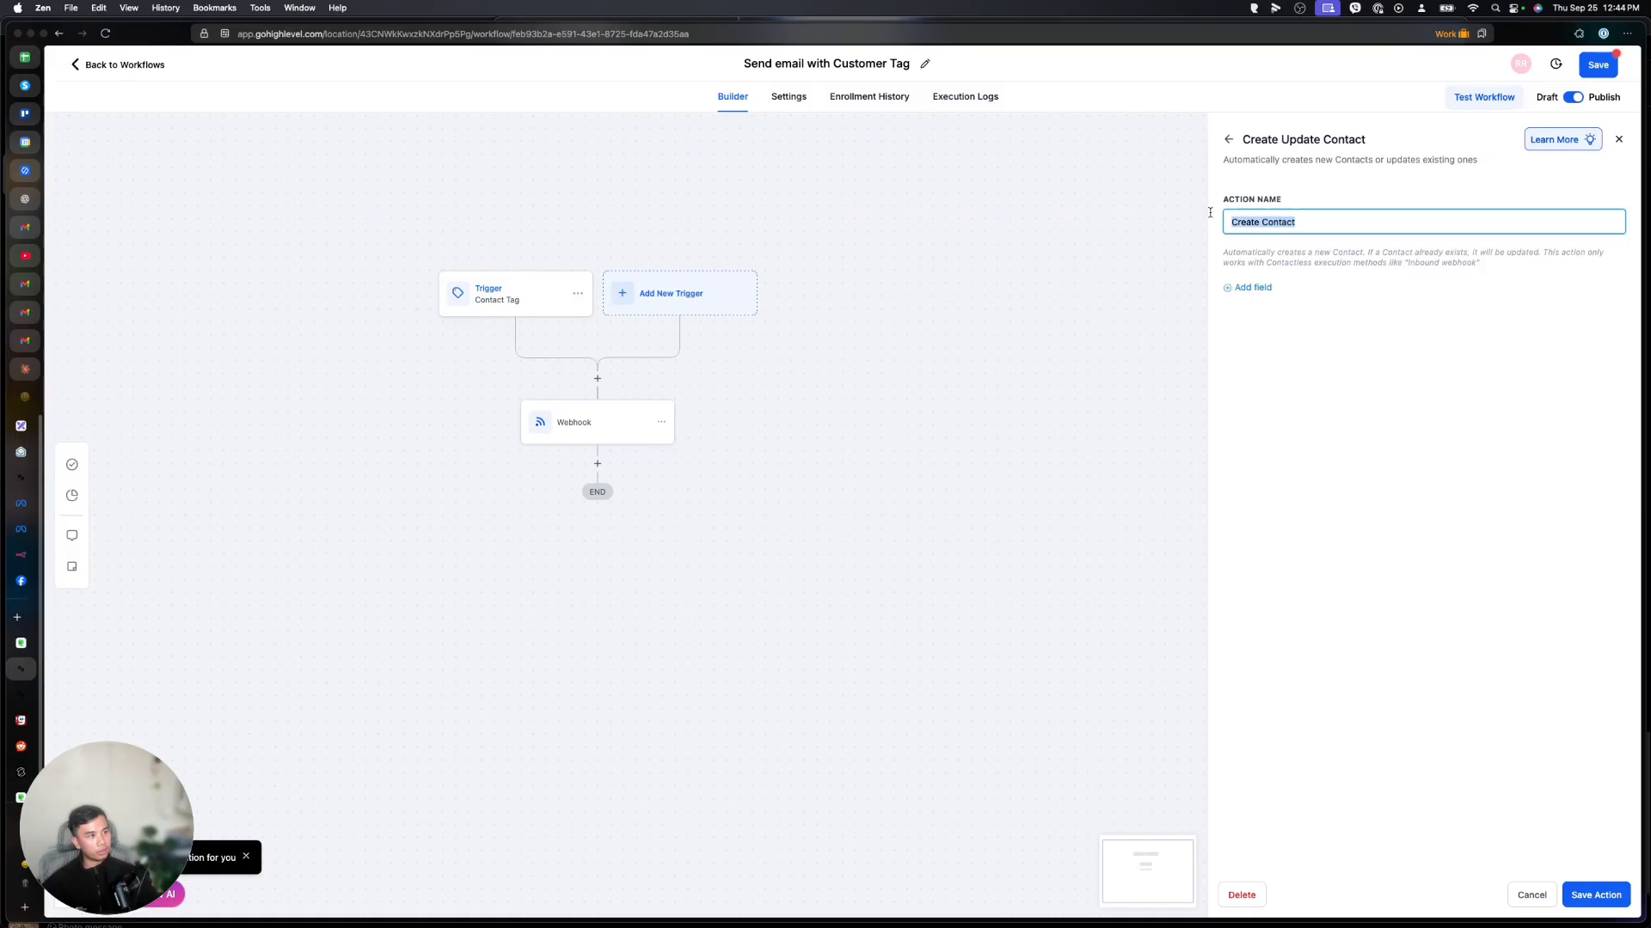
pyautogui.write('Receive ')
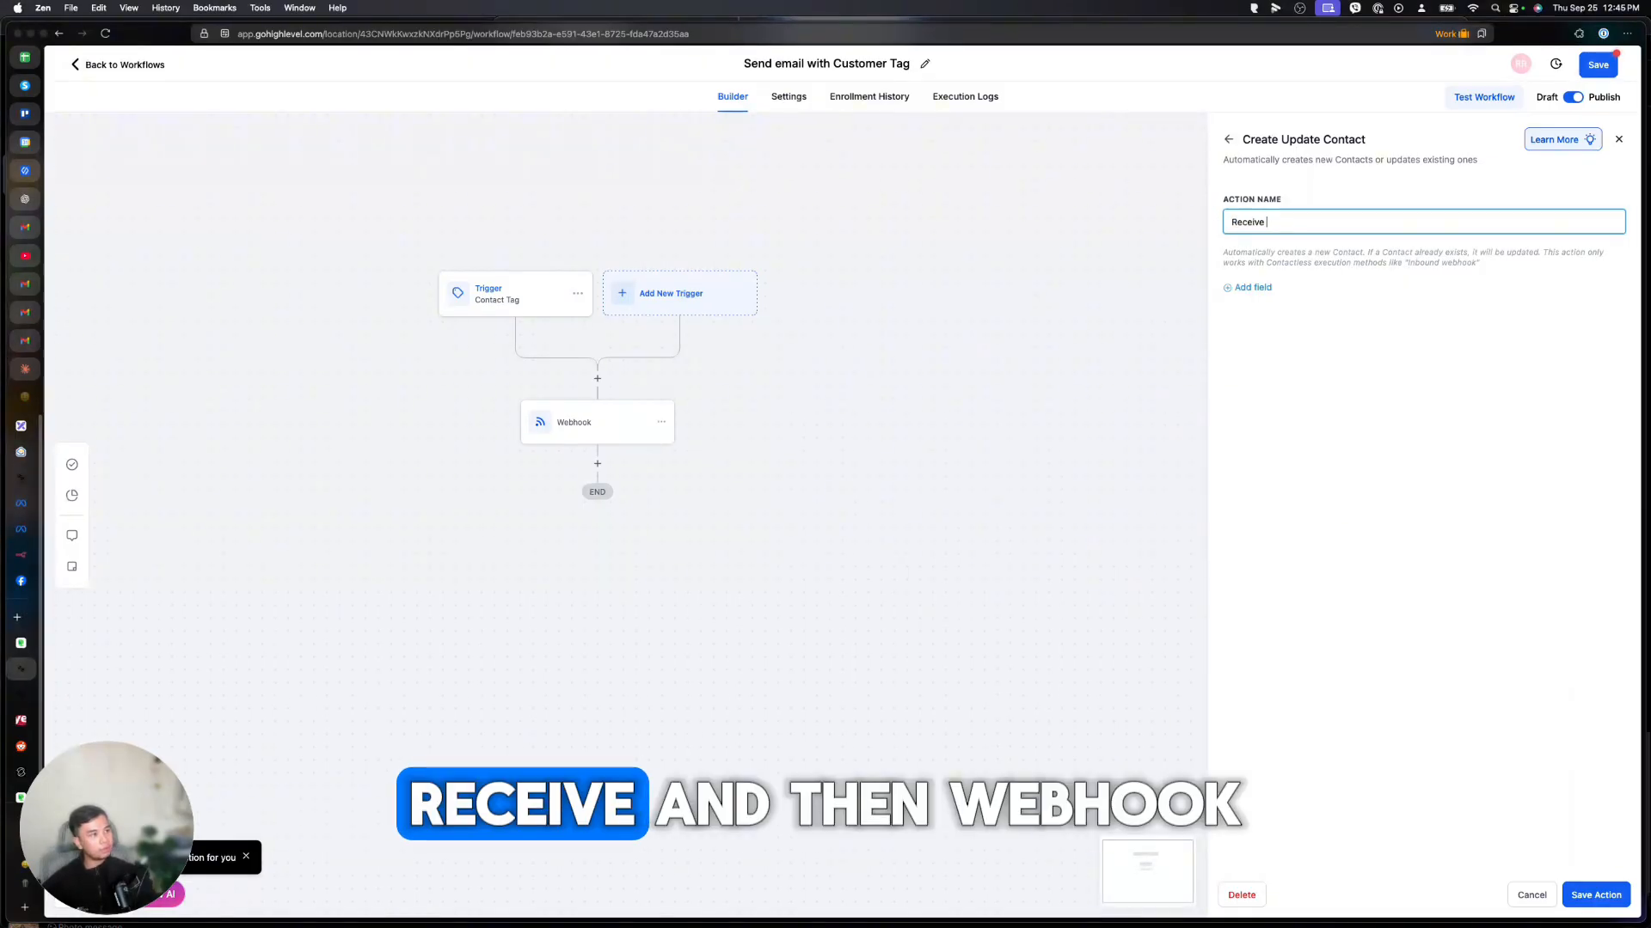
pyautogui.write('n8n webhook data')
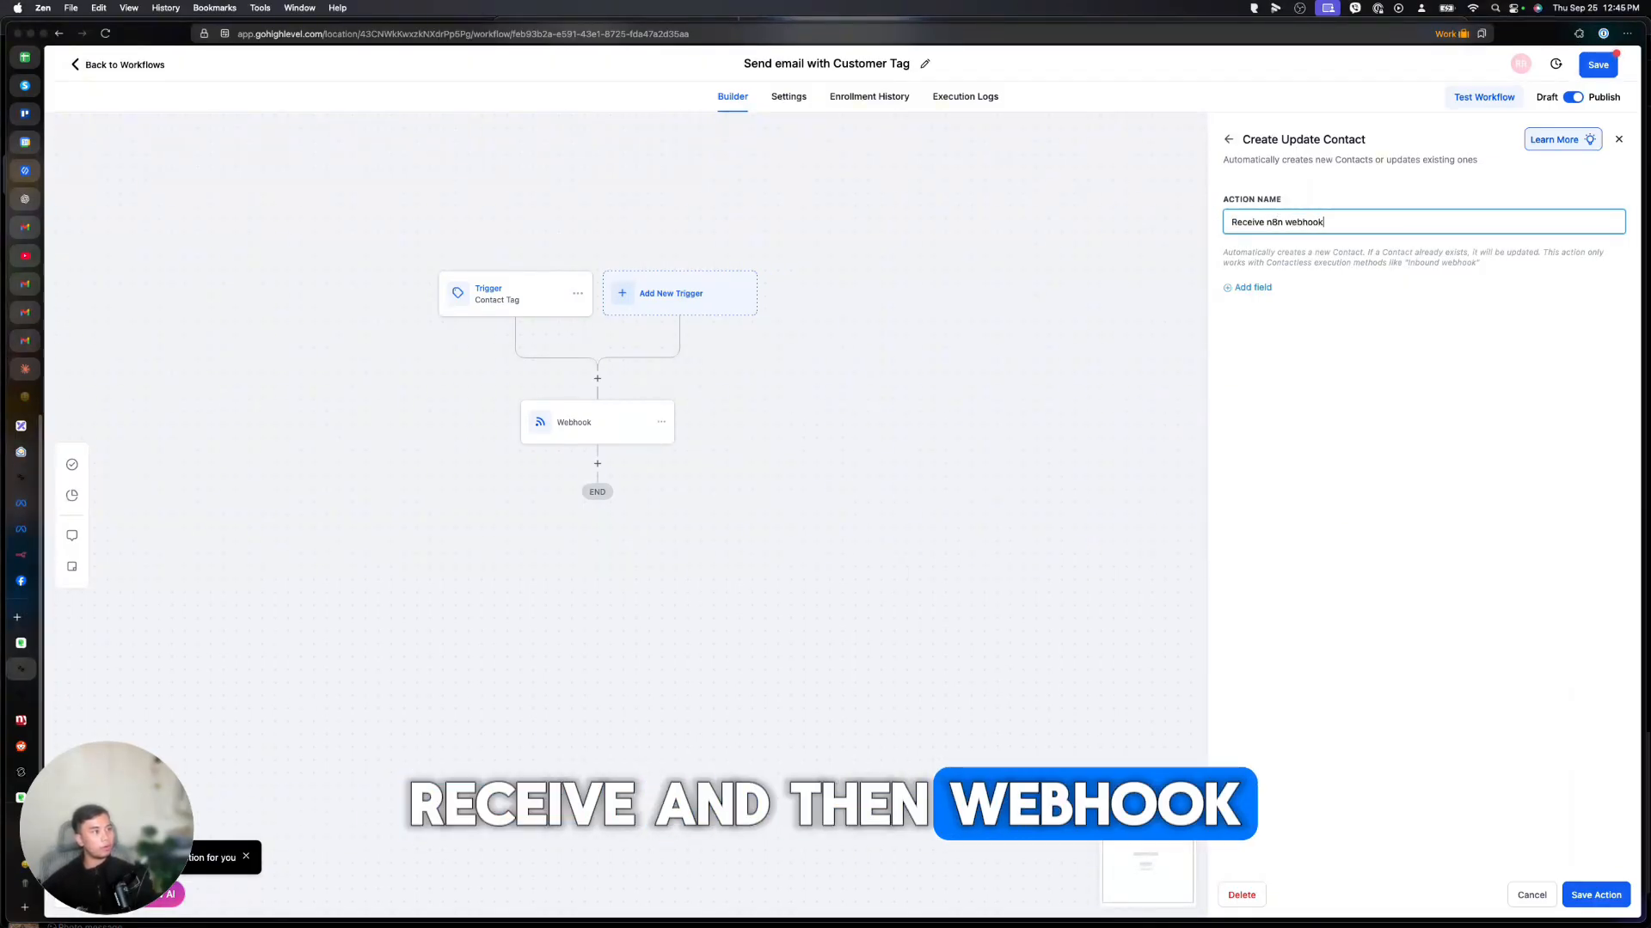
pyautogui.press('Return')
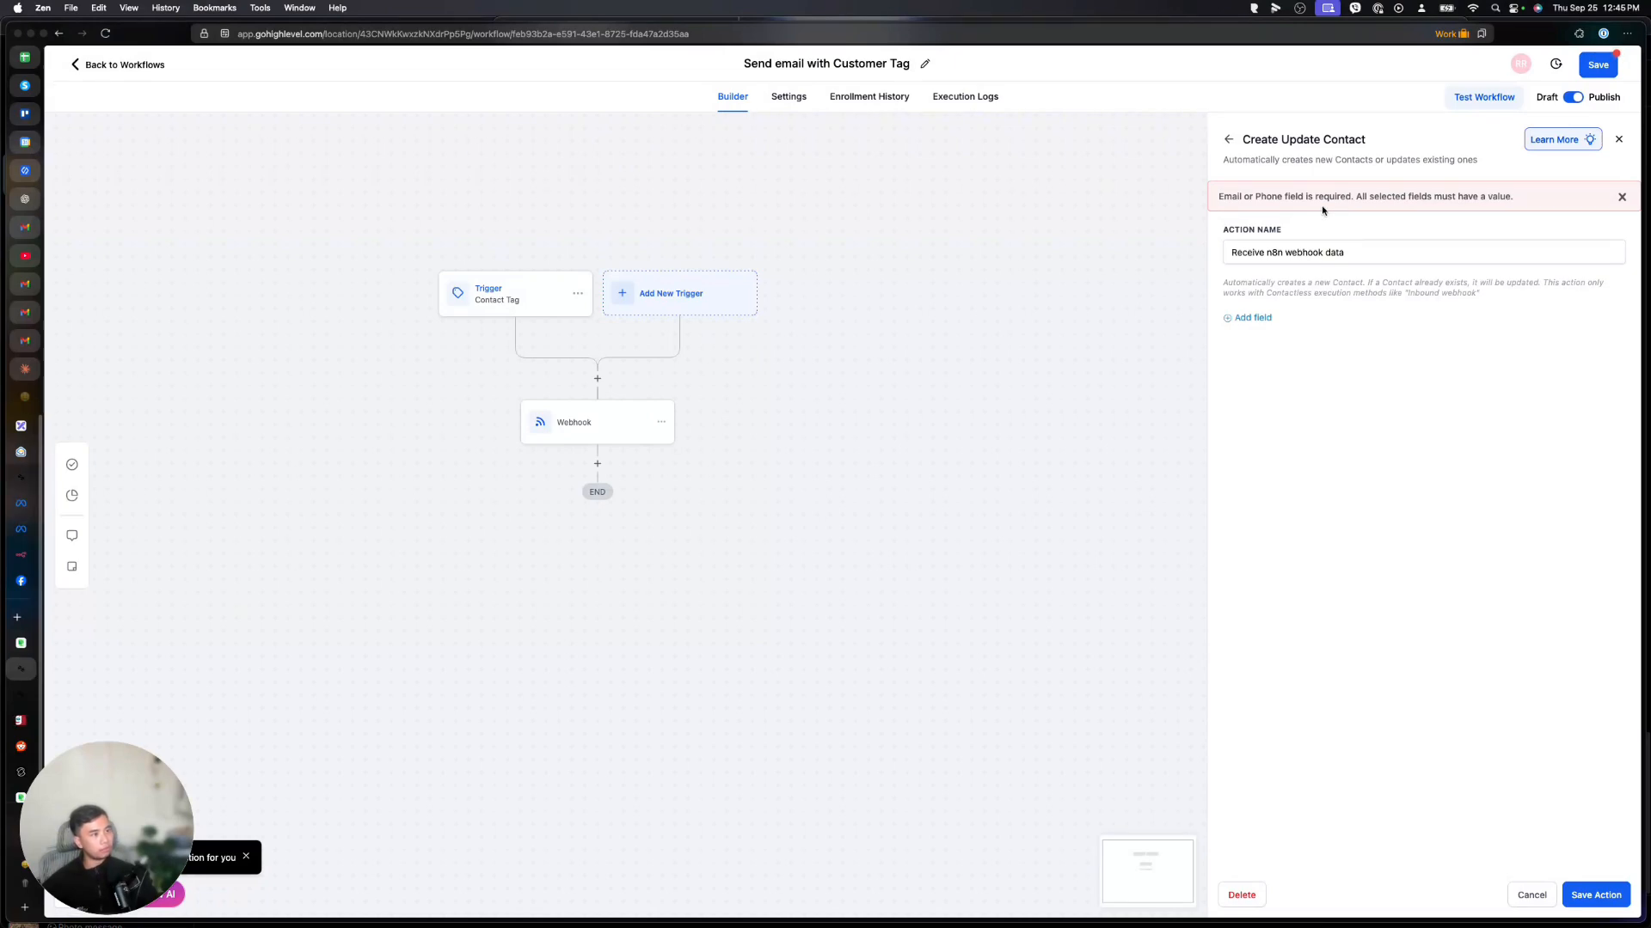
# Search triggers for webhook, then save and reload the workflow.
pyautogui.click(1228, 140)
pyautogui.write('webhoo')
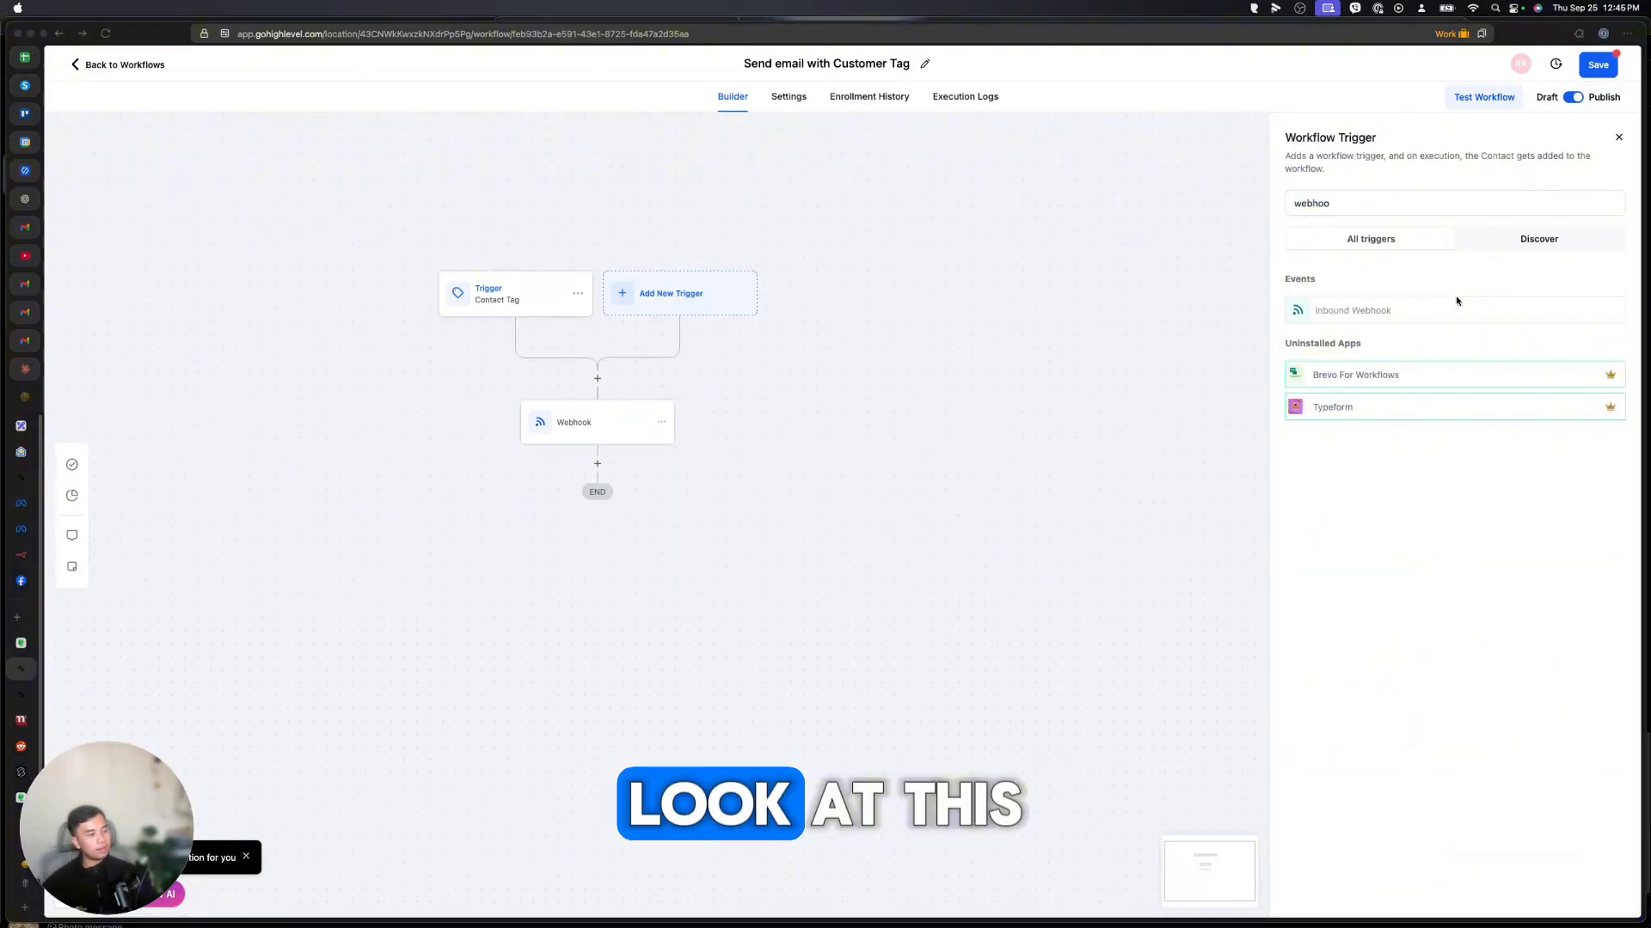
pyautogui.moveTo(1346, 311)
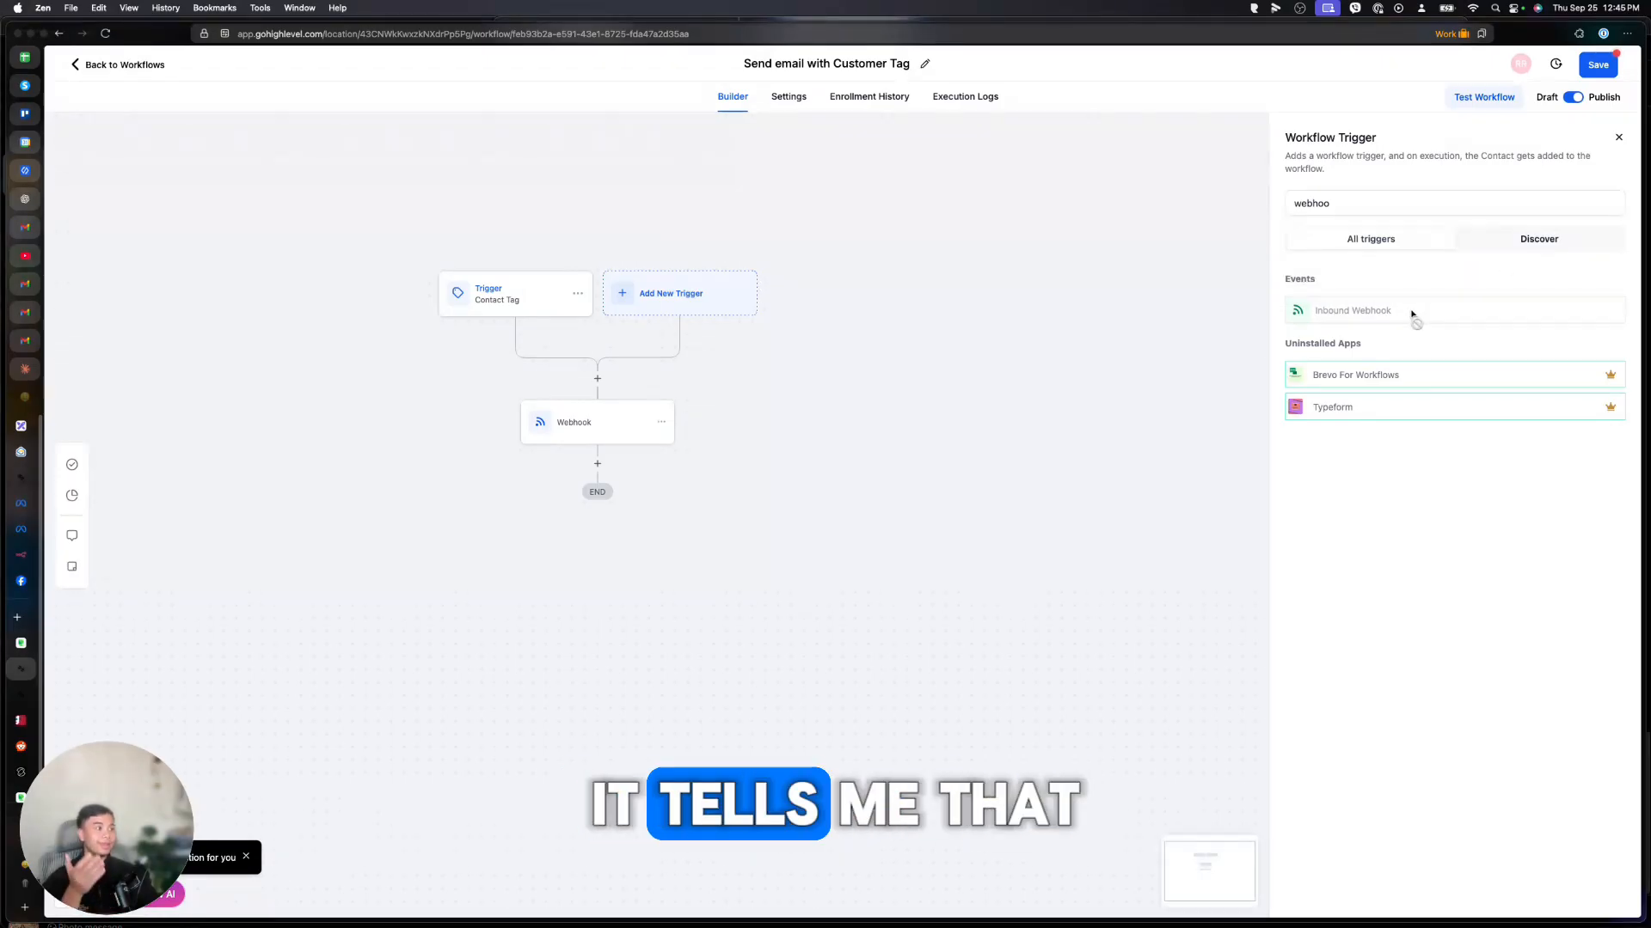
pyautogui.moveTo(1410, 315)
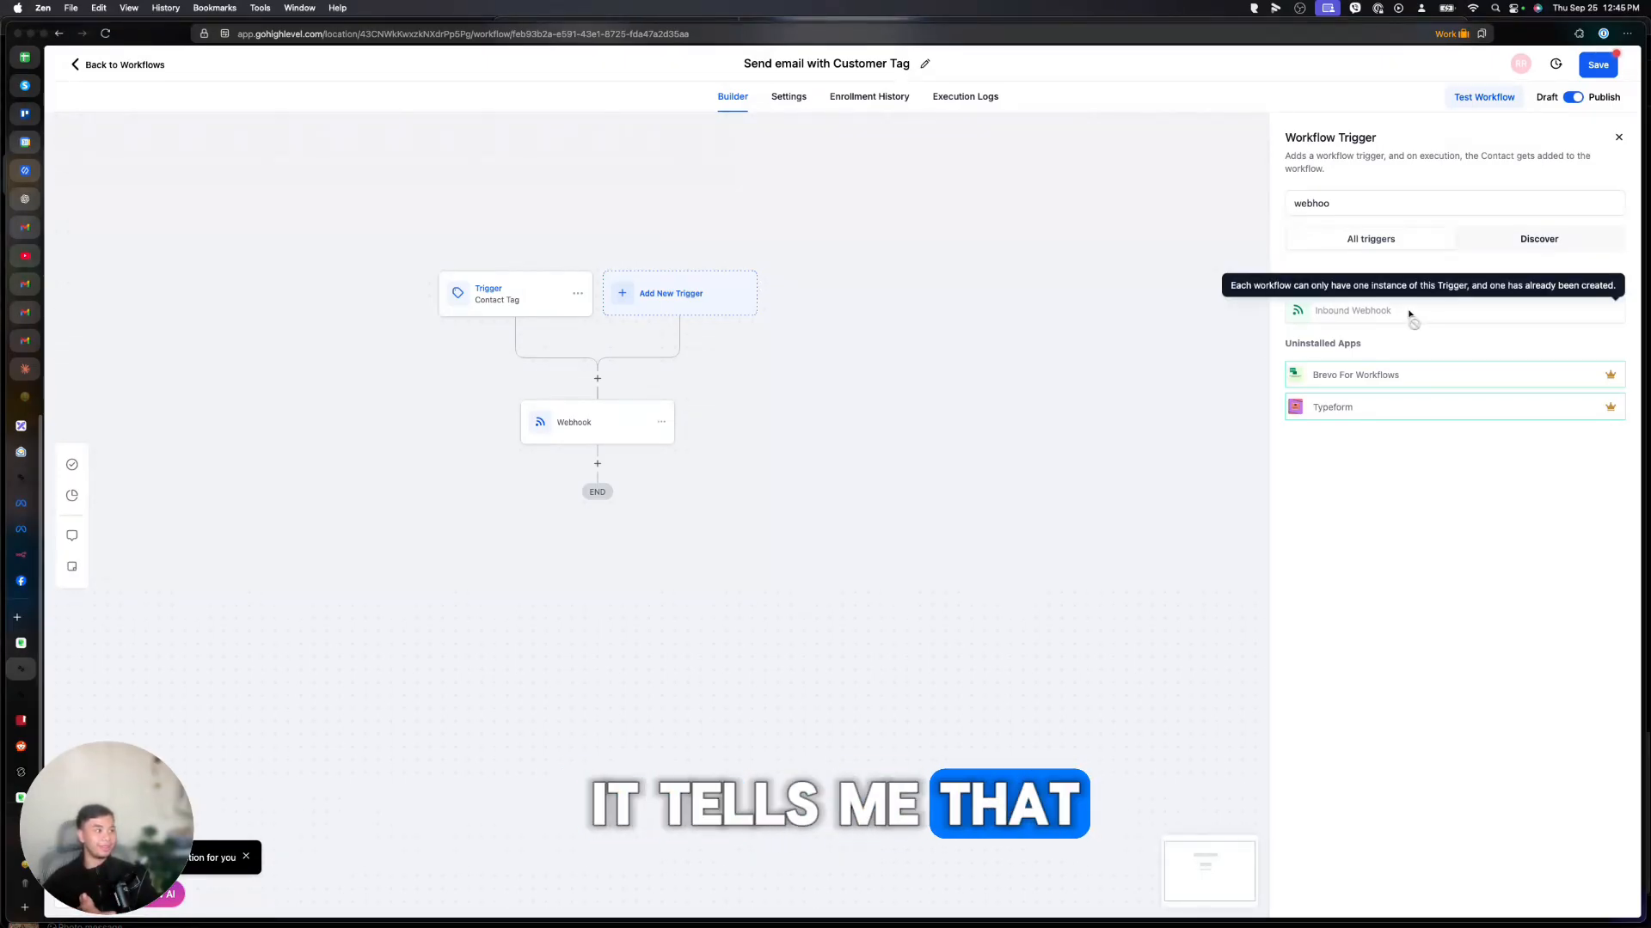
pyautogui.click(1598, 66)
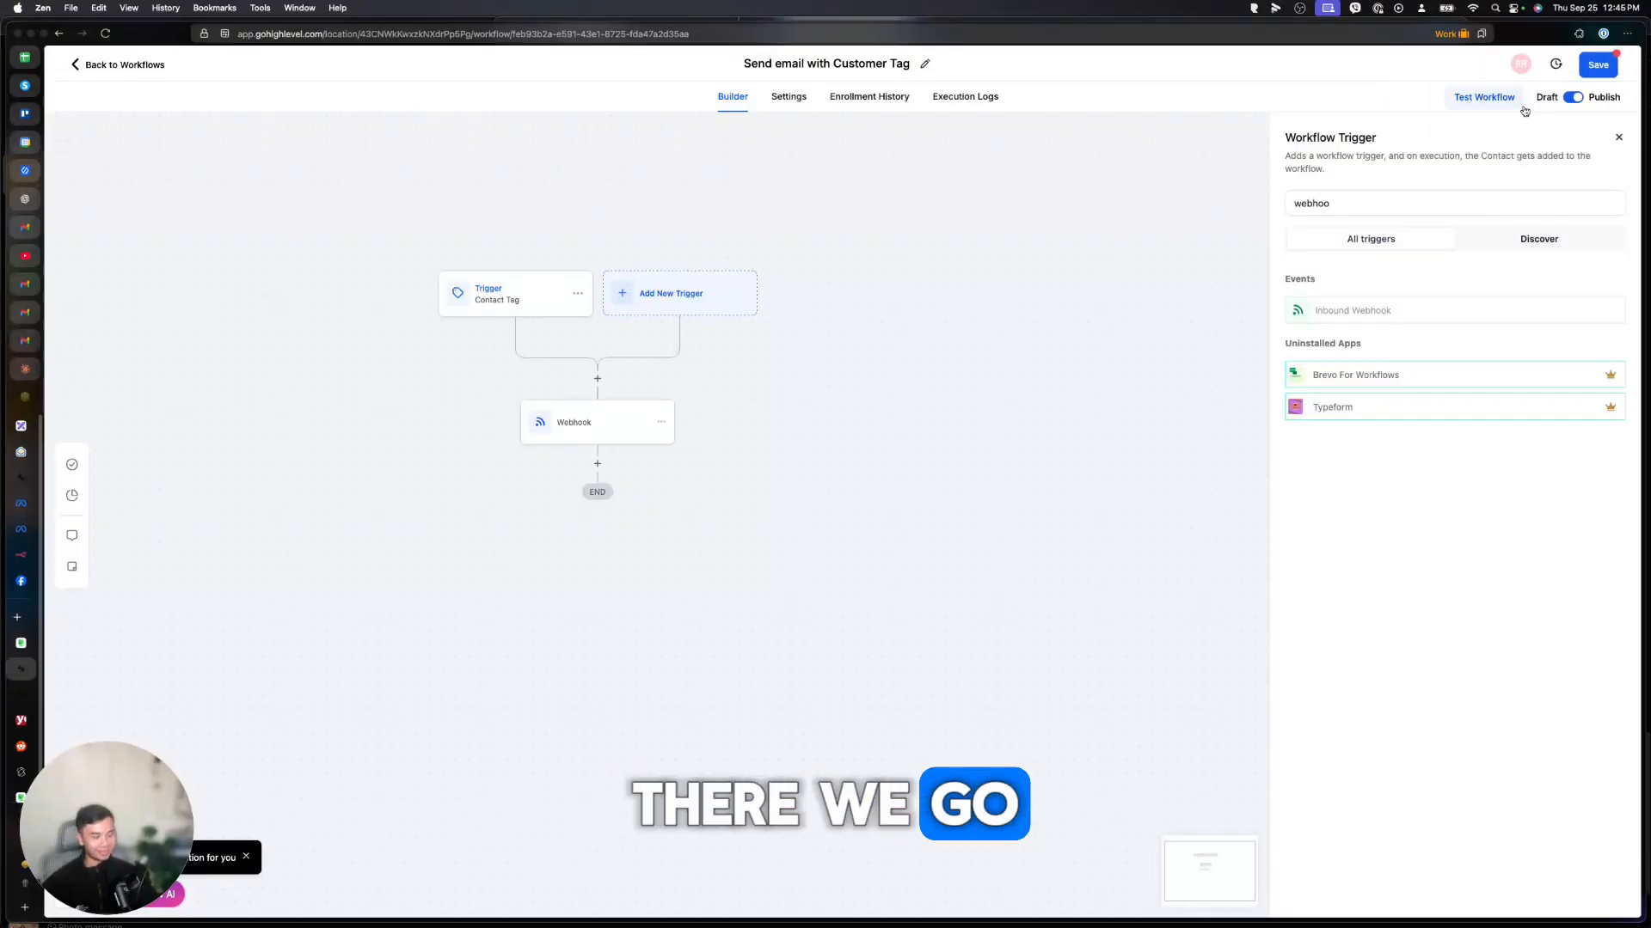
pyautogui.press('super+r')
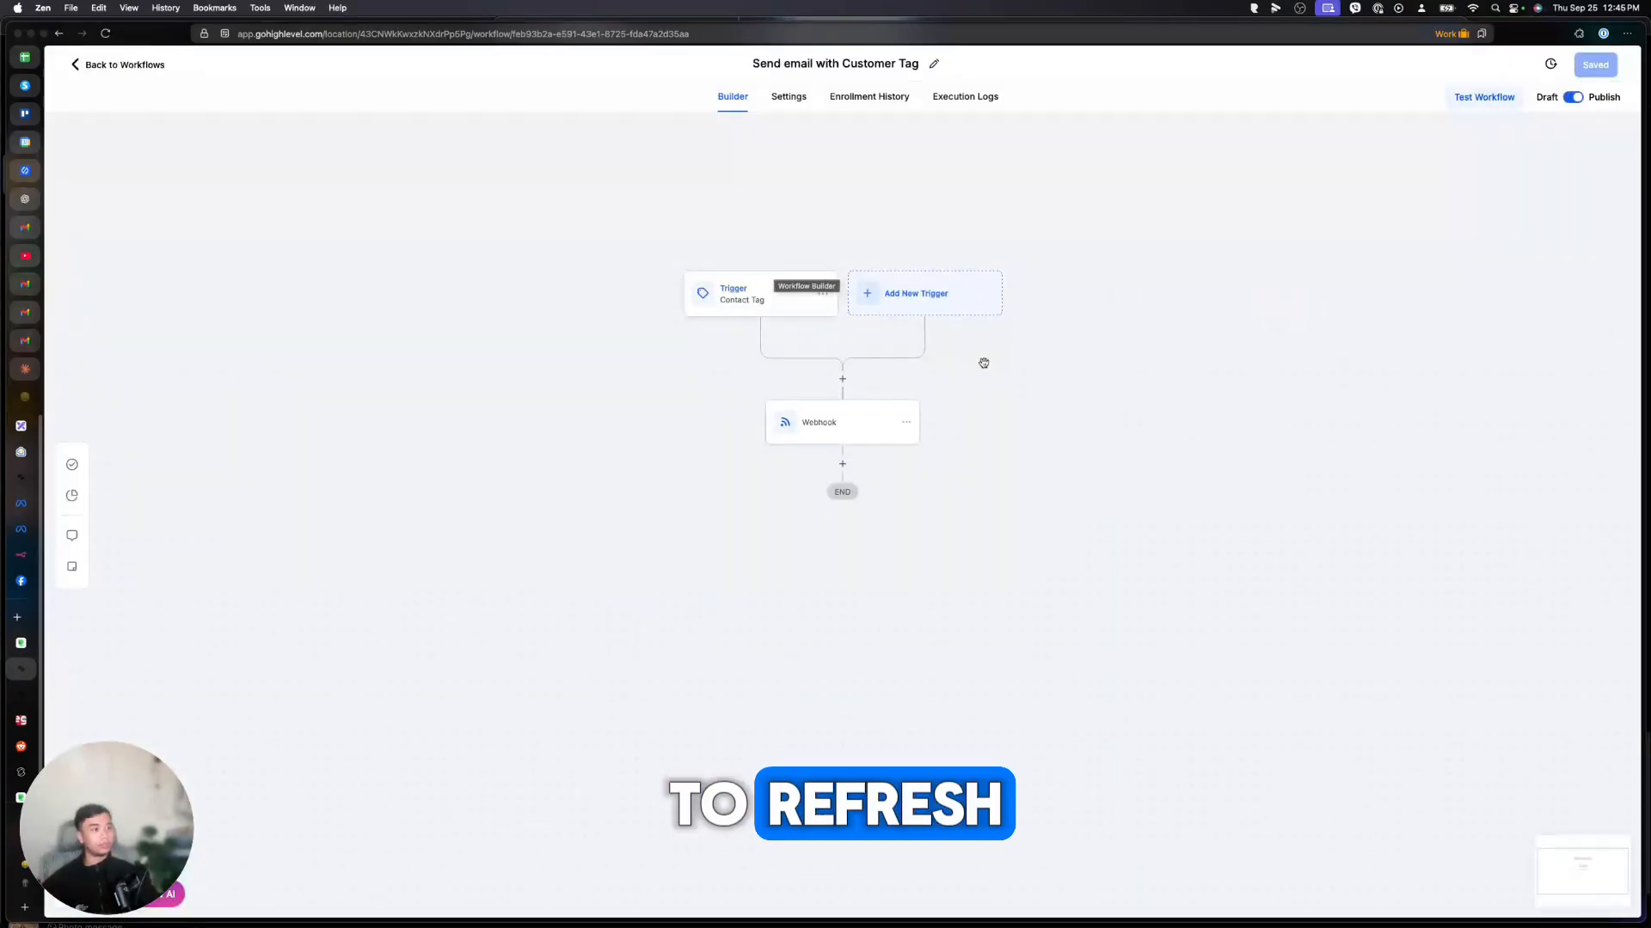
# Add an Inbound Webhook trigger and use the n8n HTTP Request test payload as its mapping reference.
pyautogui.click(958, 311)
pyautogui.write('weboo')
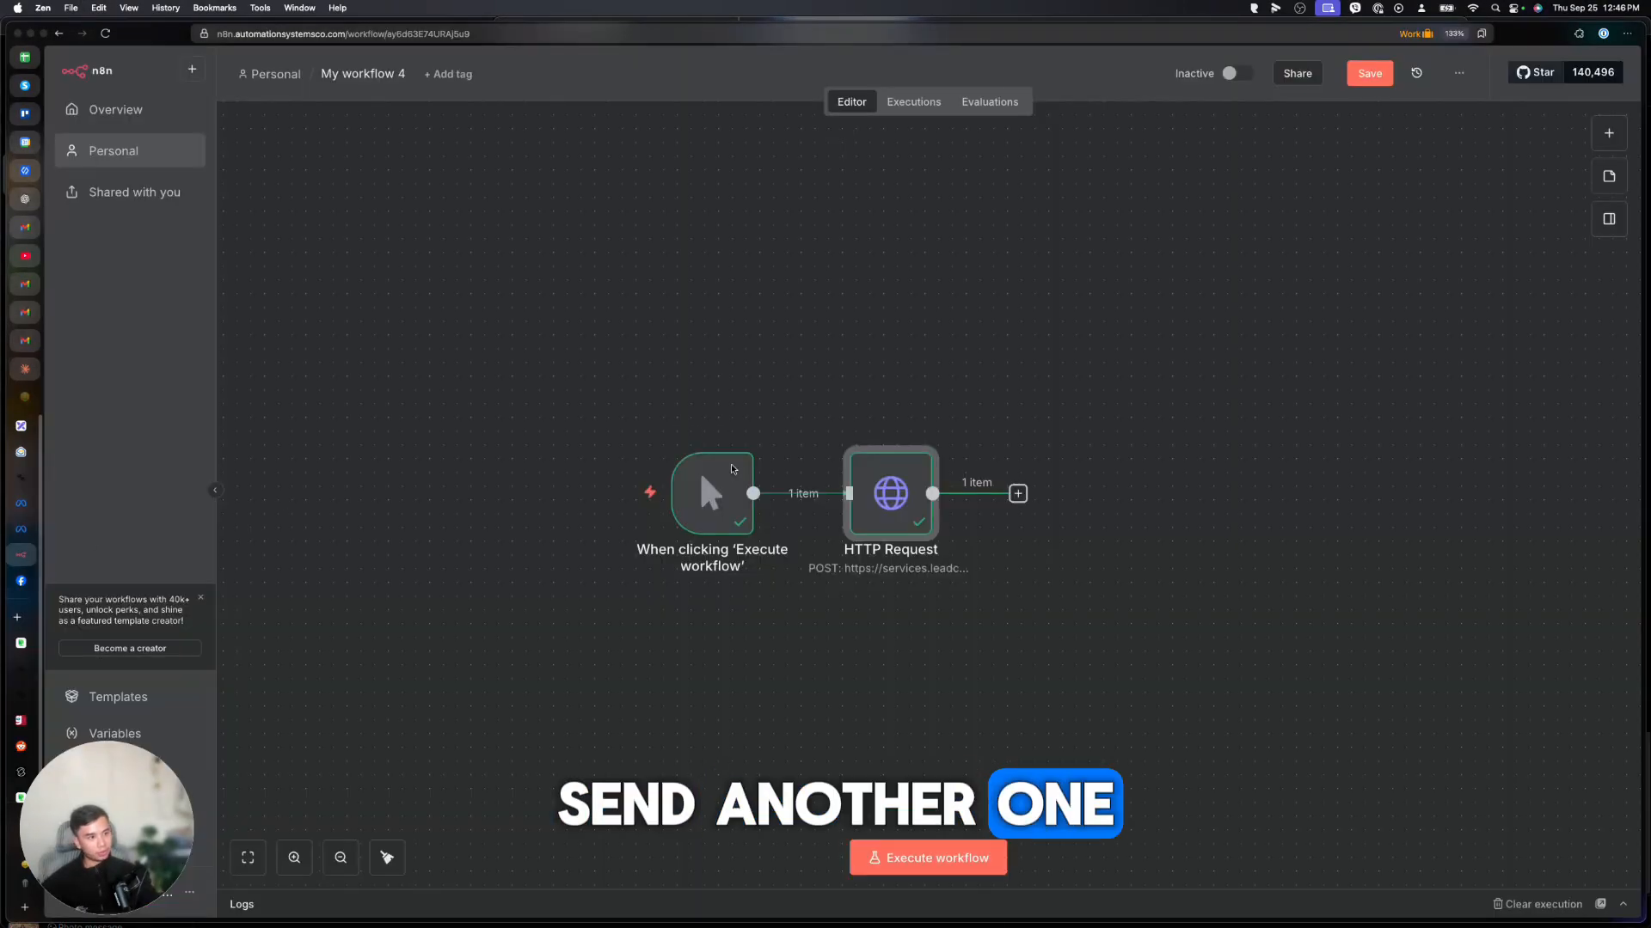
pyautogui.doubleClick(890, 487)
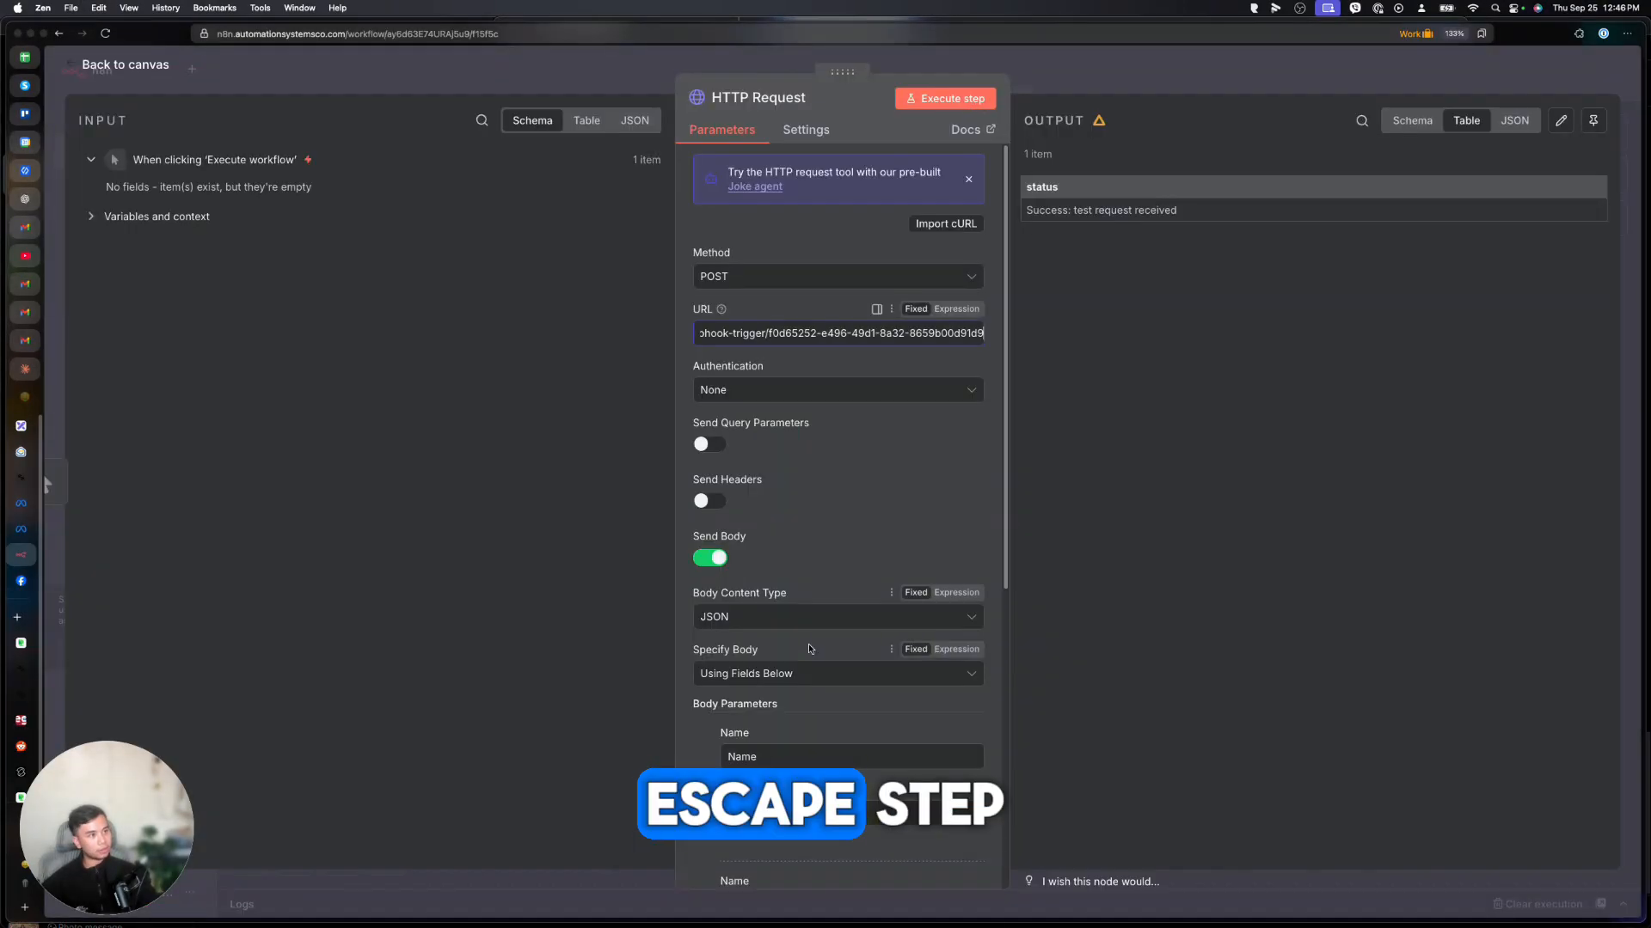
pyautogui.click(21, 669)
pyautogui.click(1175, 468)
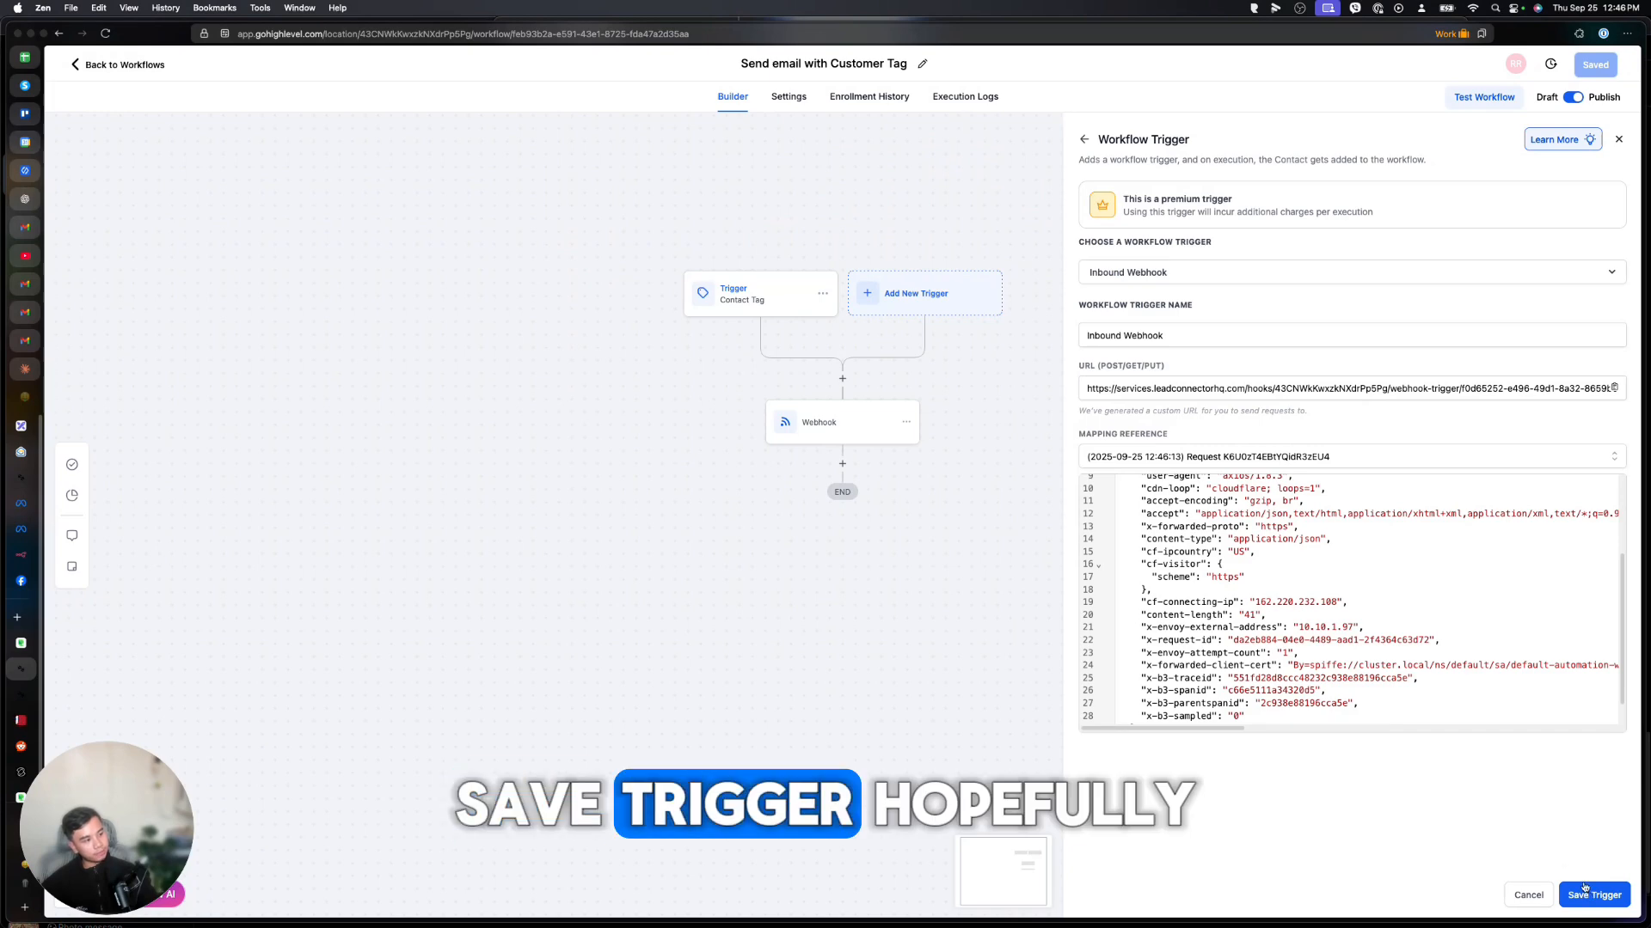
pyautogui.click(1591, 895)
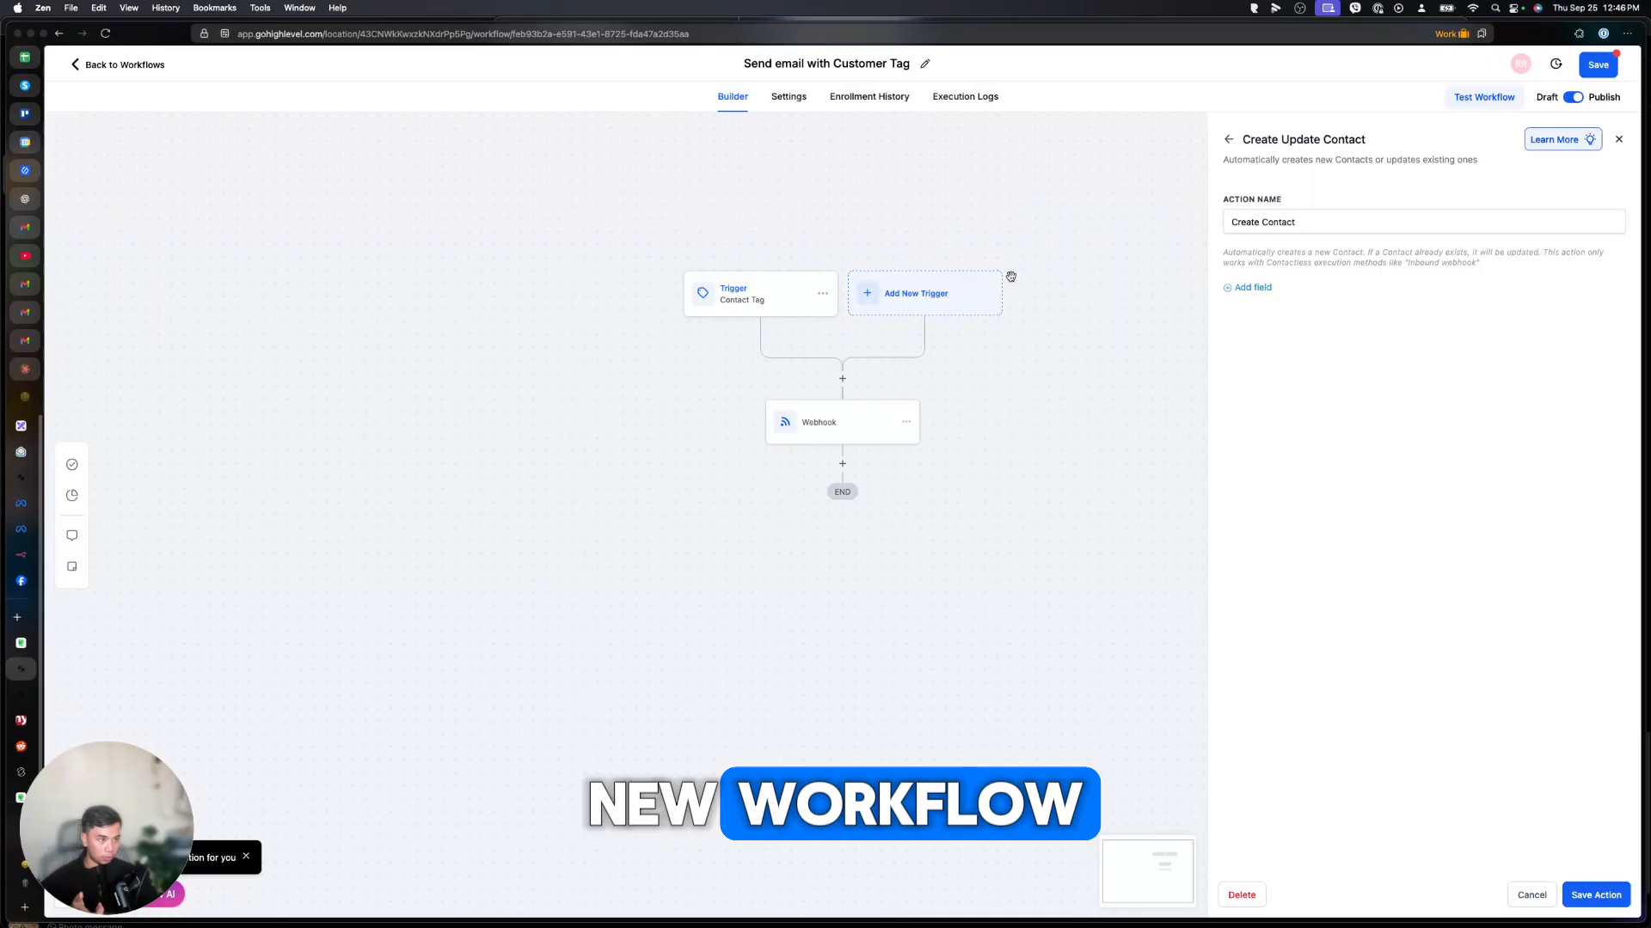
# Delete the old Contact Tag trigger and save the workflow, dismissing the save error.
pyautogui.click(823, 293)
pyautogui.click(774, 362)
pyautogui.click(976, 520)
pyautogui.click(1597, 65)
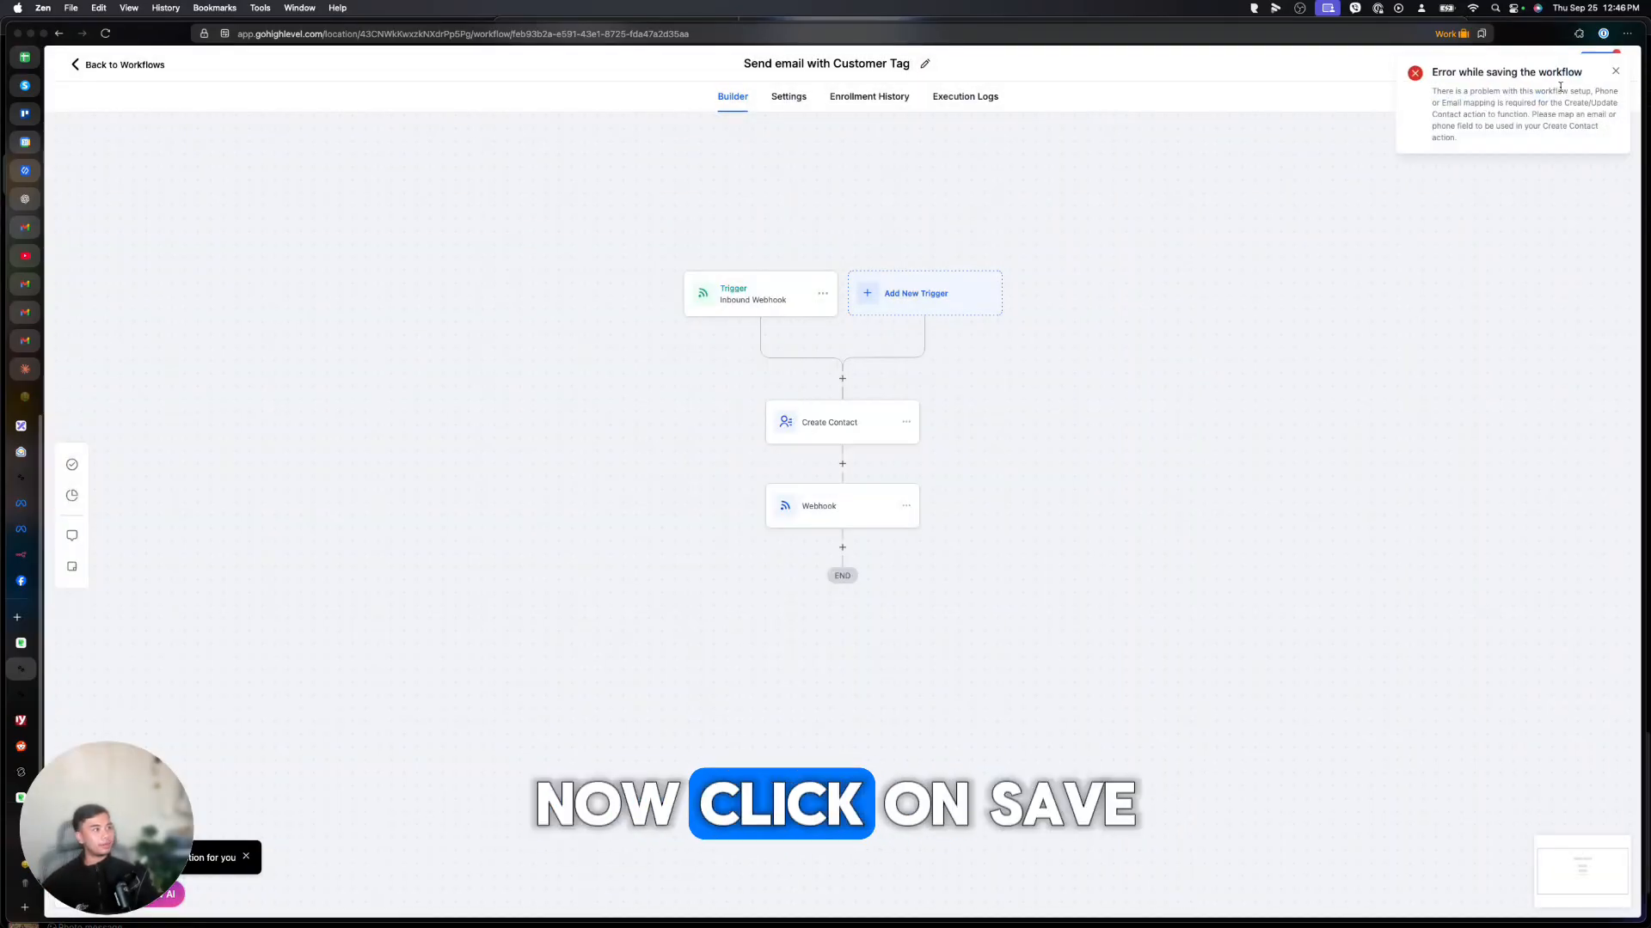
pyautogui.click(1613, 73)
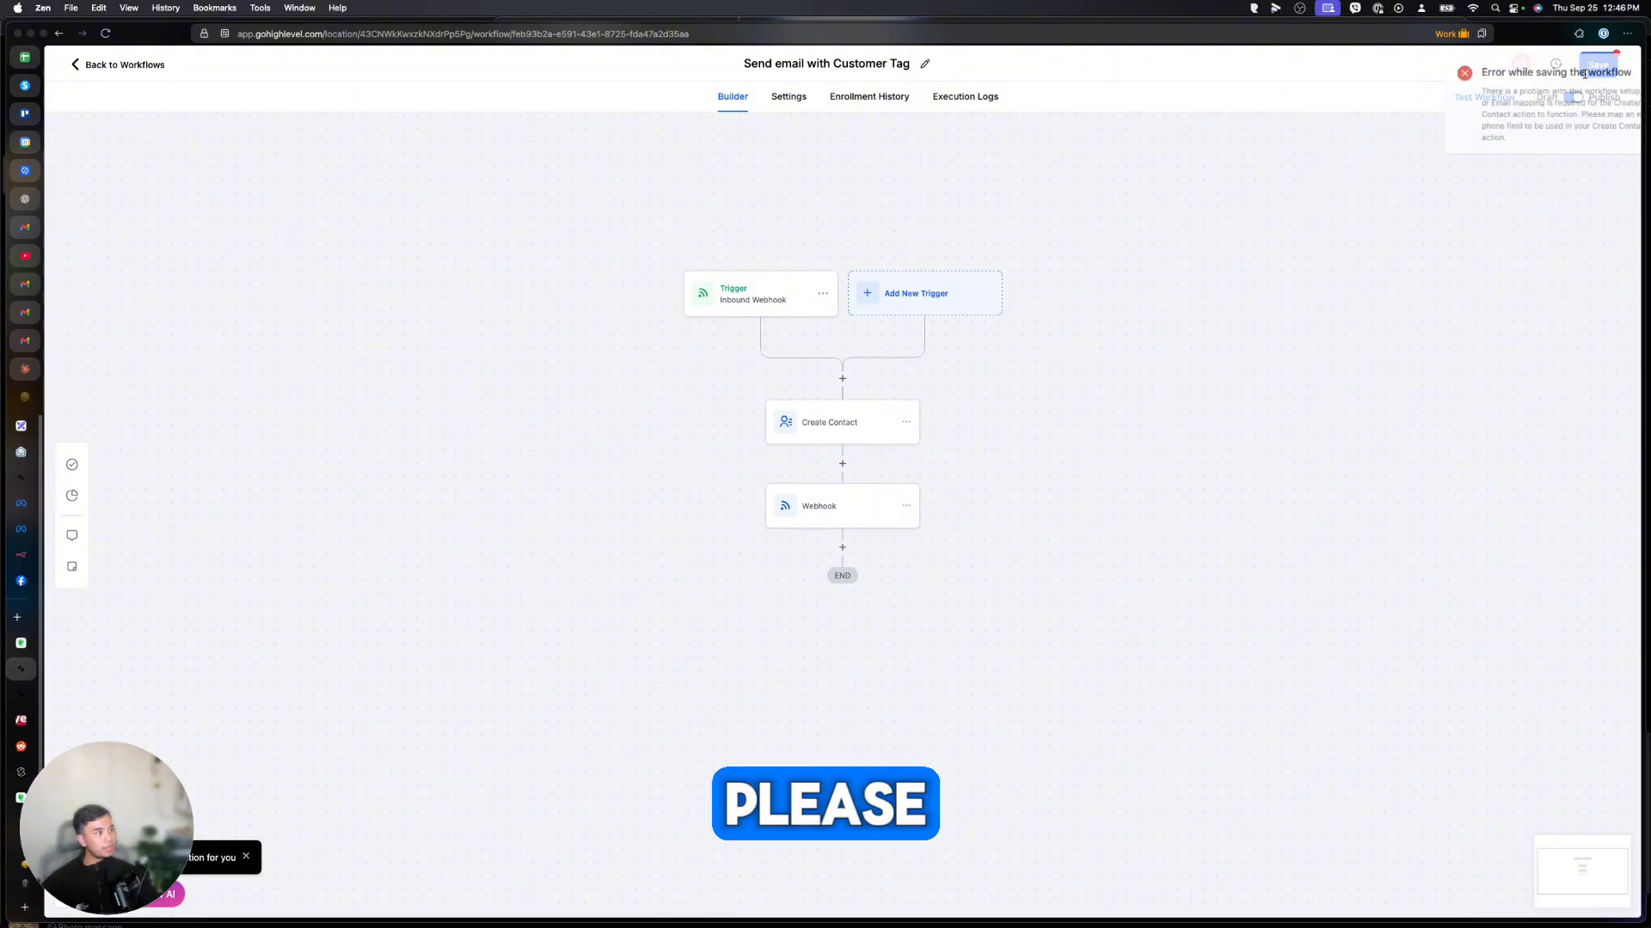
# Open the Create Contact step's options menu to delete it.
pyautogui.click(834, 423)
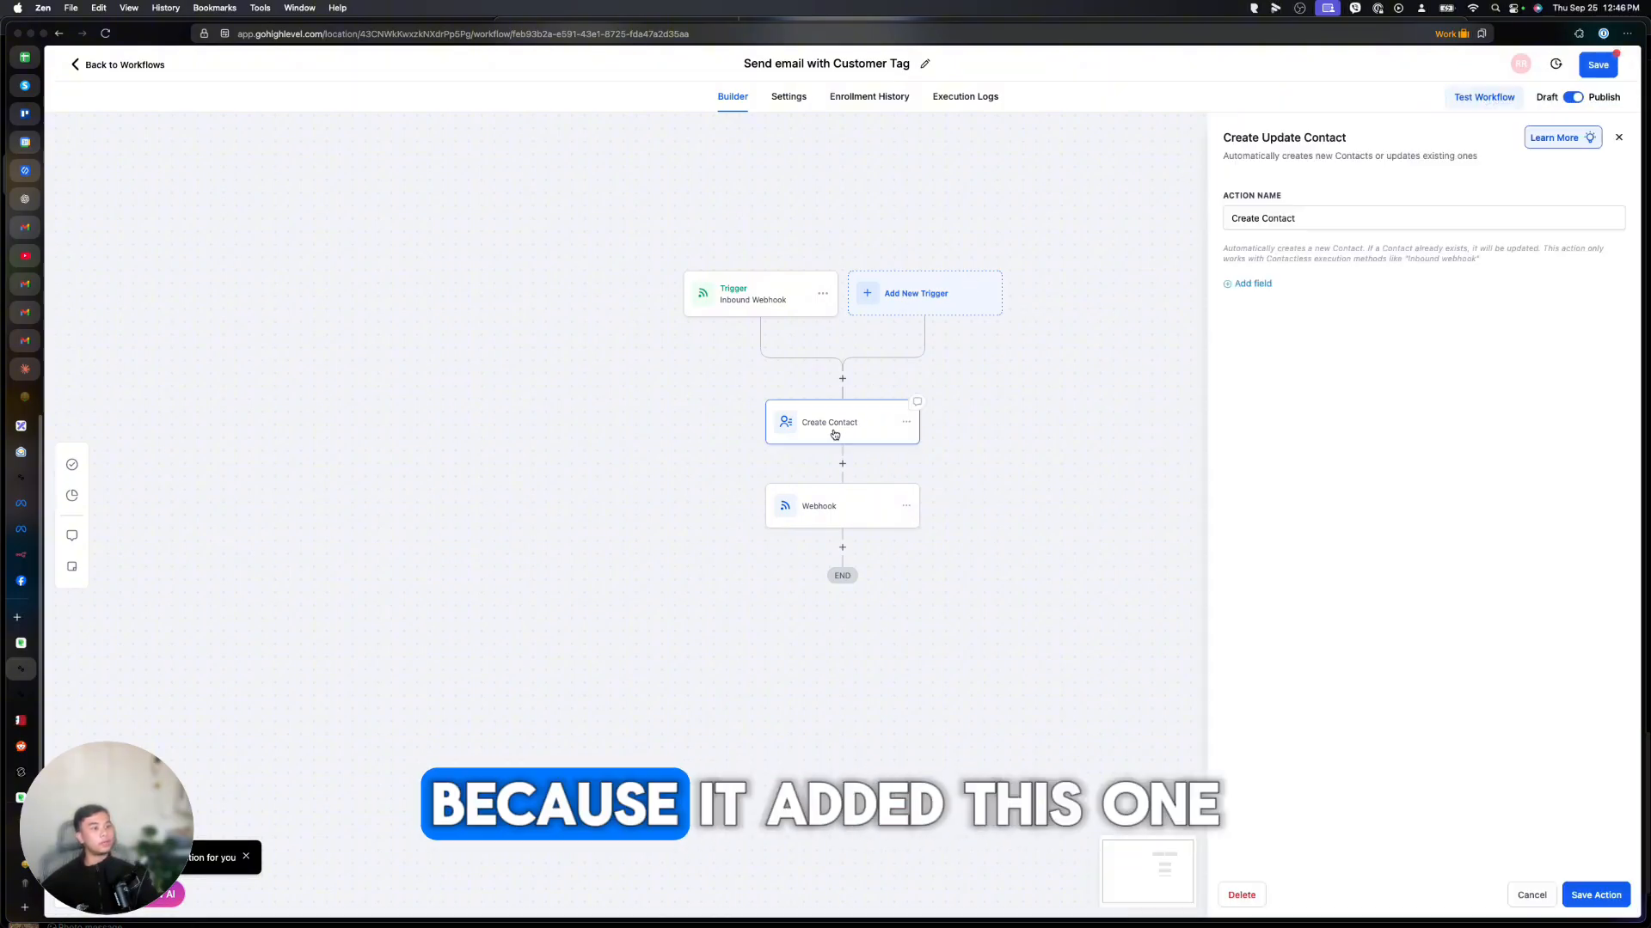
pyautogui.click(906, 422)
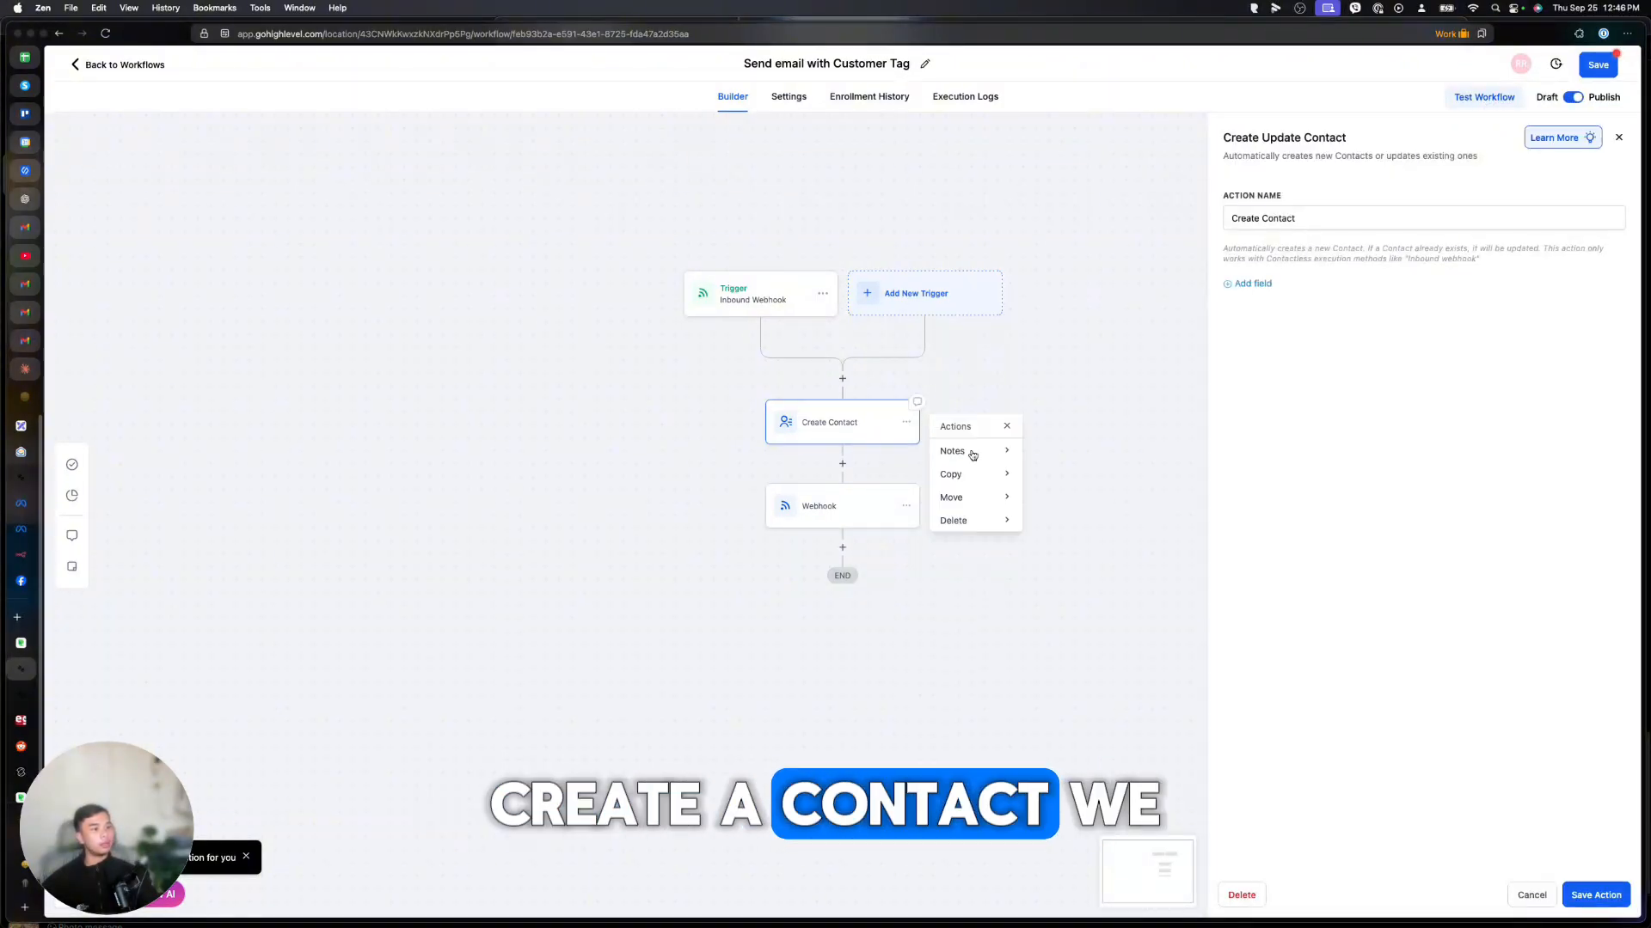
pyautogui.moveTo(998, 520)
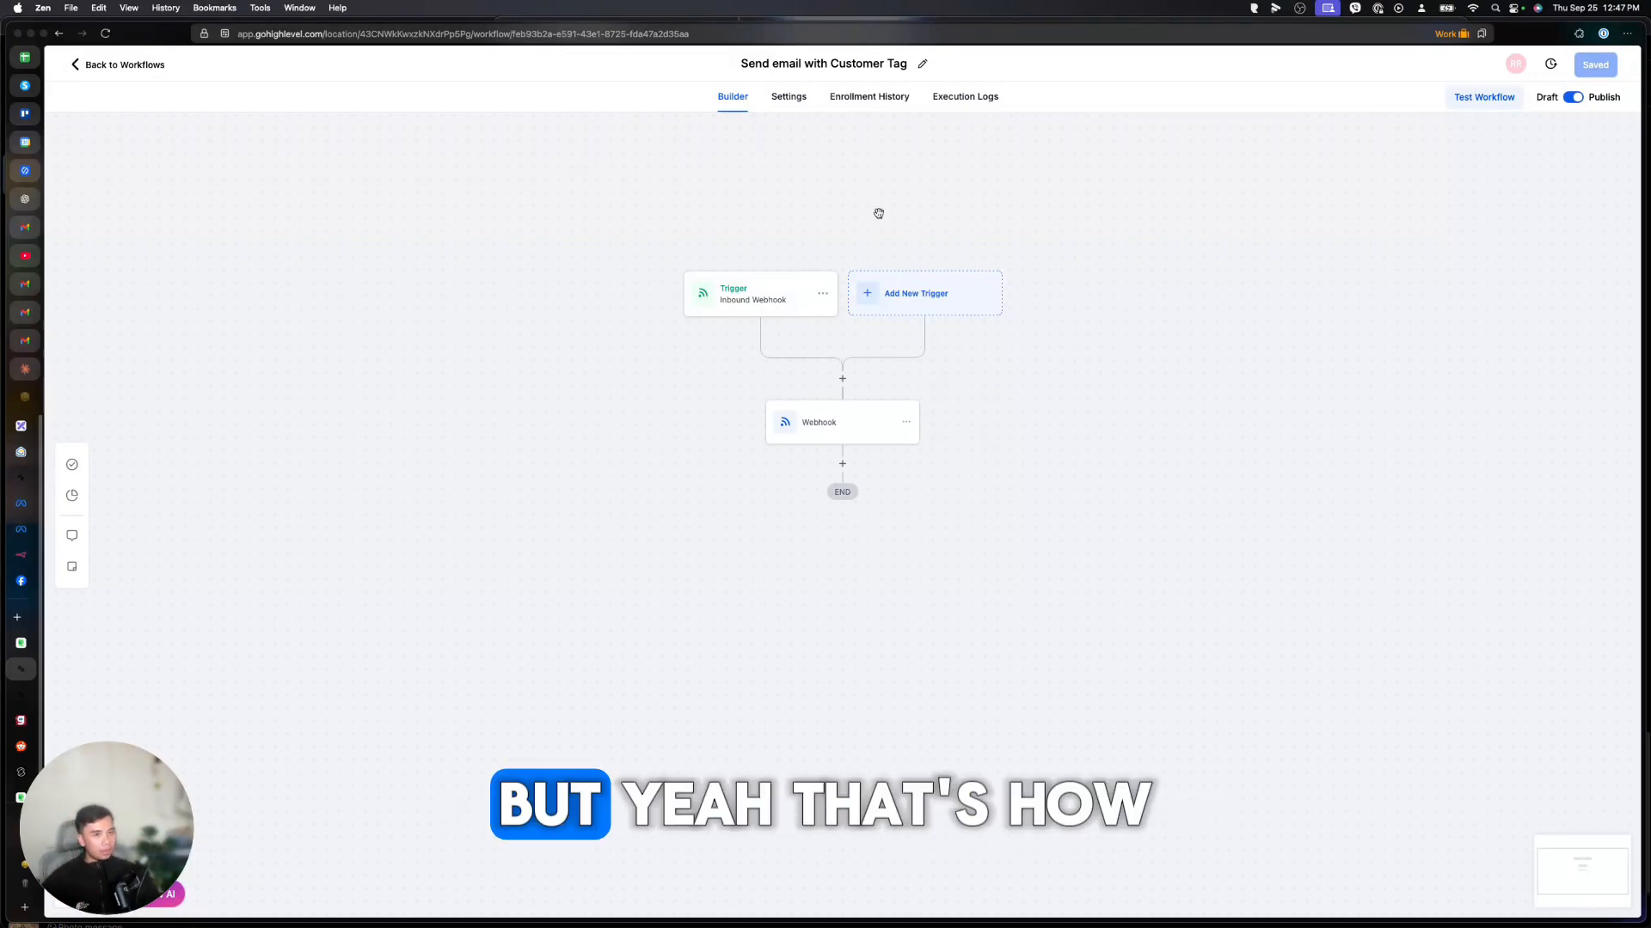
# From the workflow list, have AI build the 'Notify team when customer reply contains urgent' workflow.
pyautogui.click(146, 65)
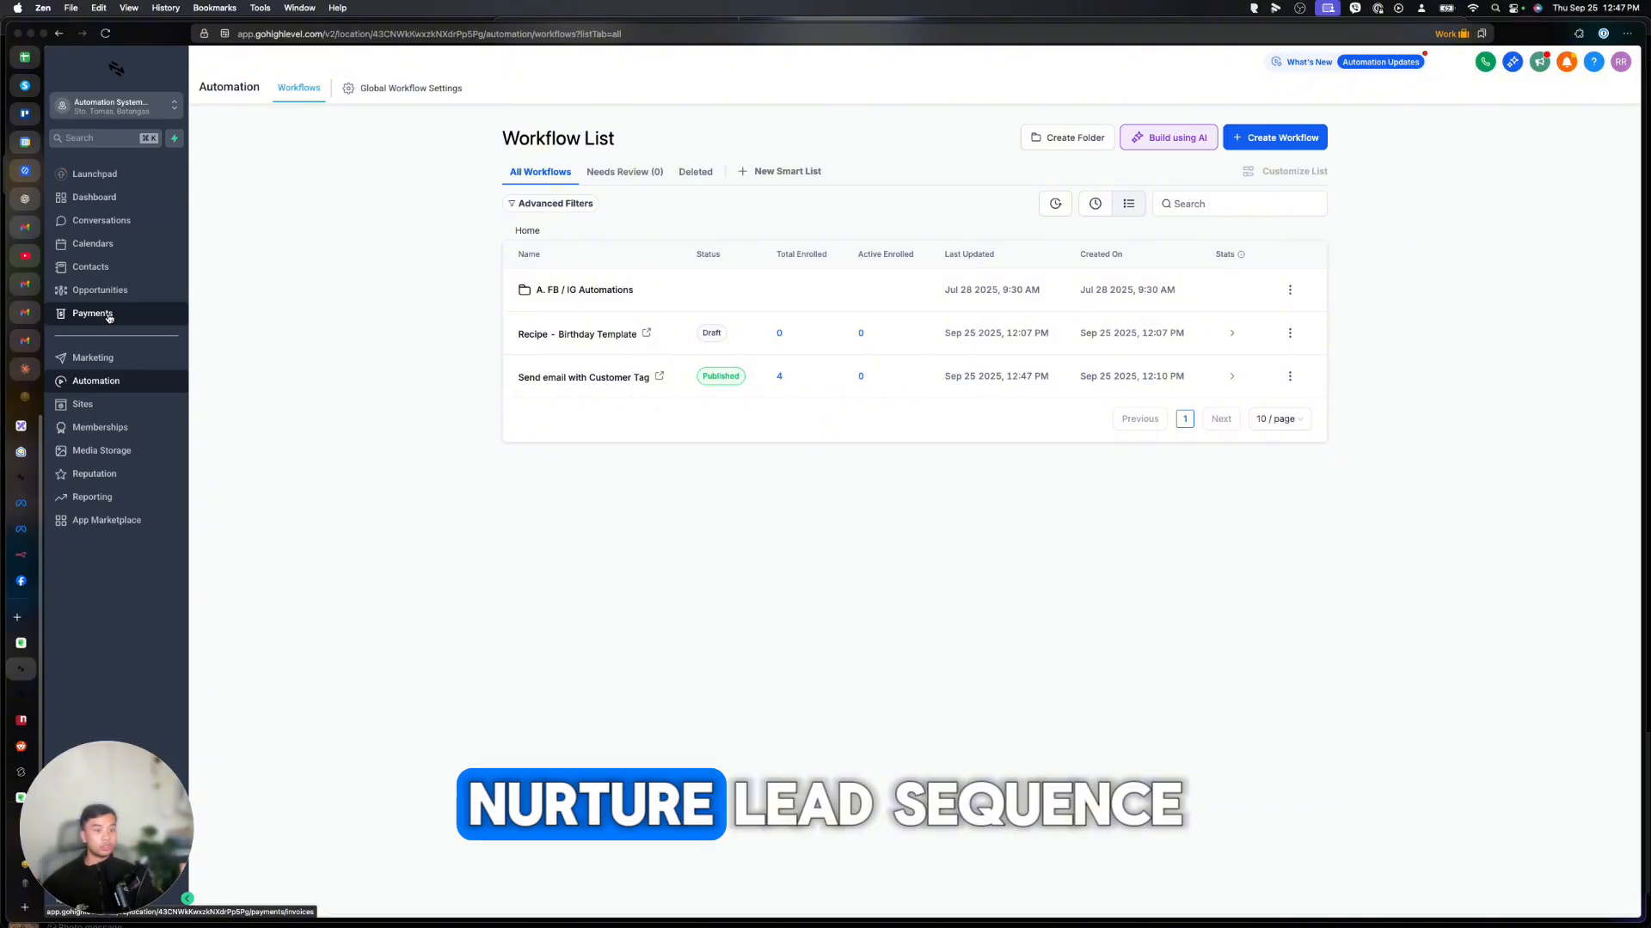
pyautogui.click(1177, 145)
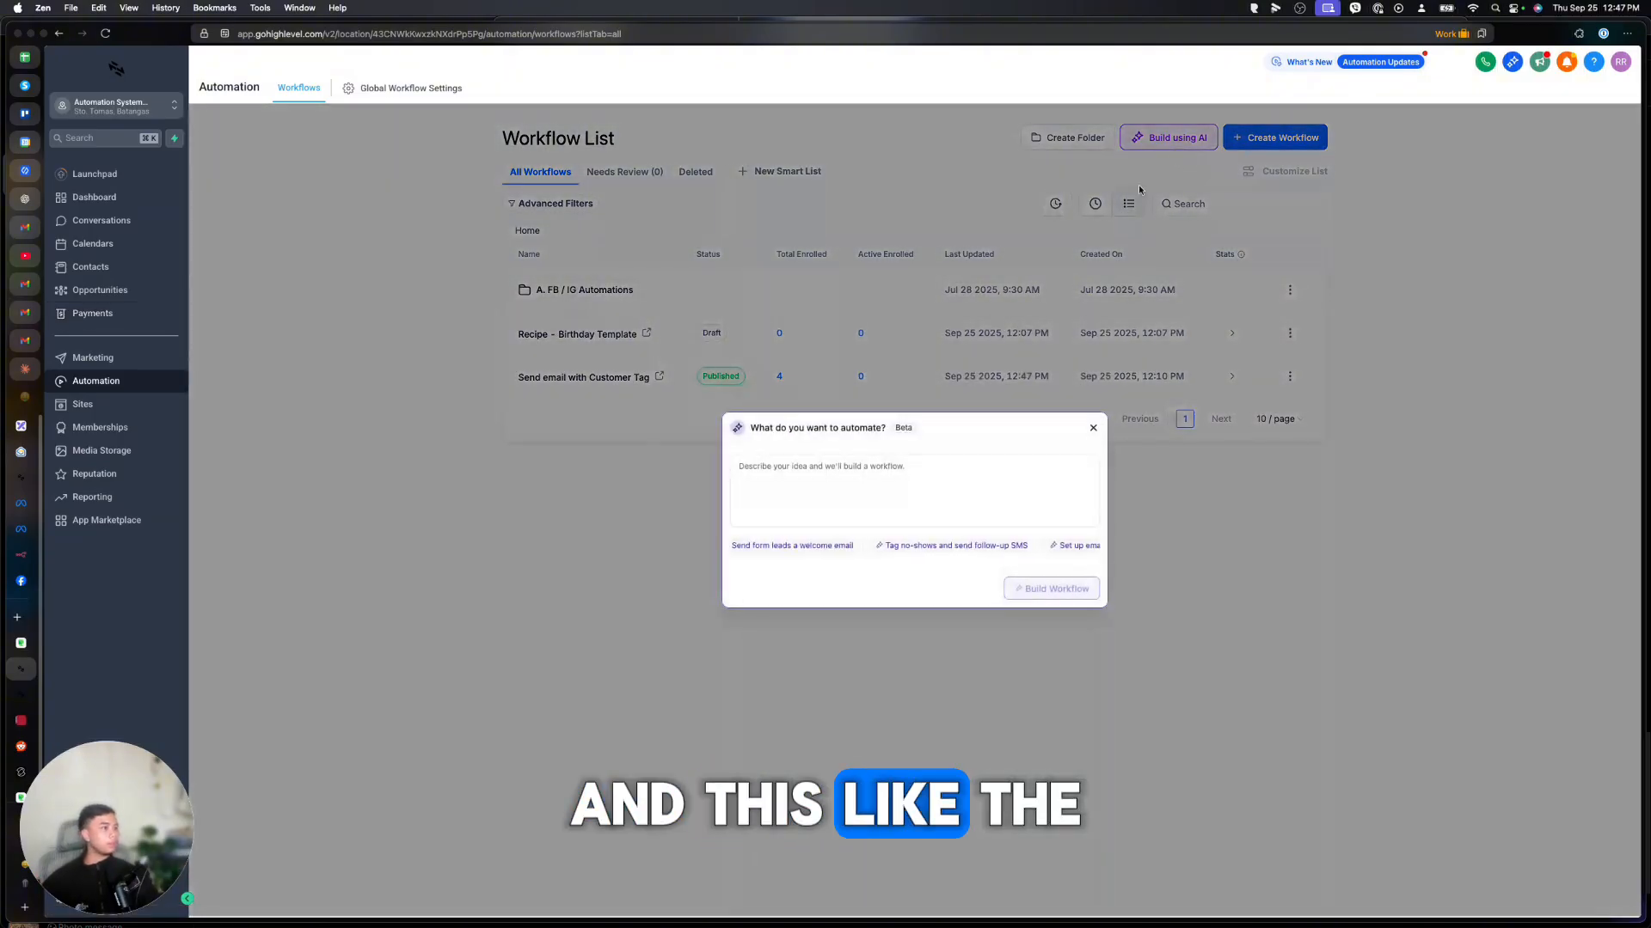
pyautogui.click(813, 479)
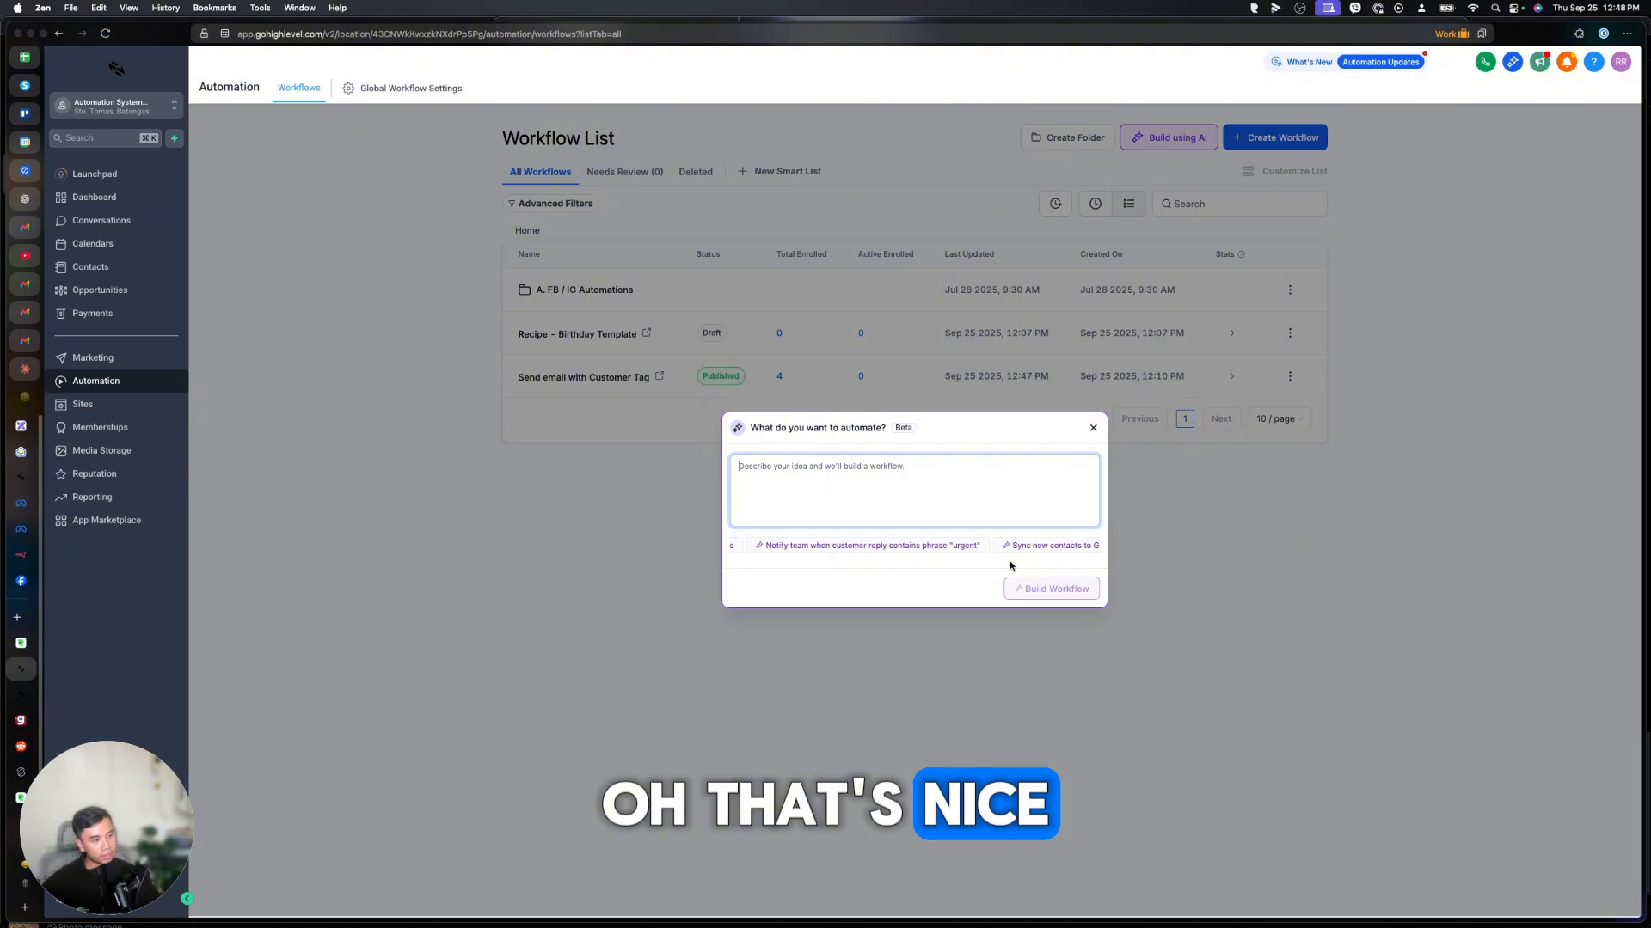
pyautogui.click(868, 547)
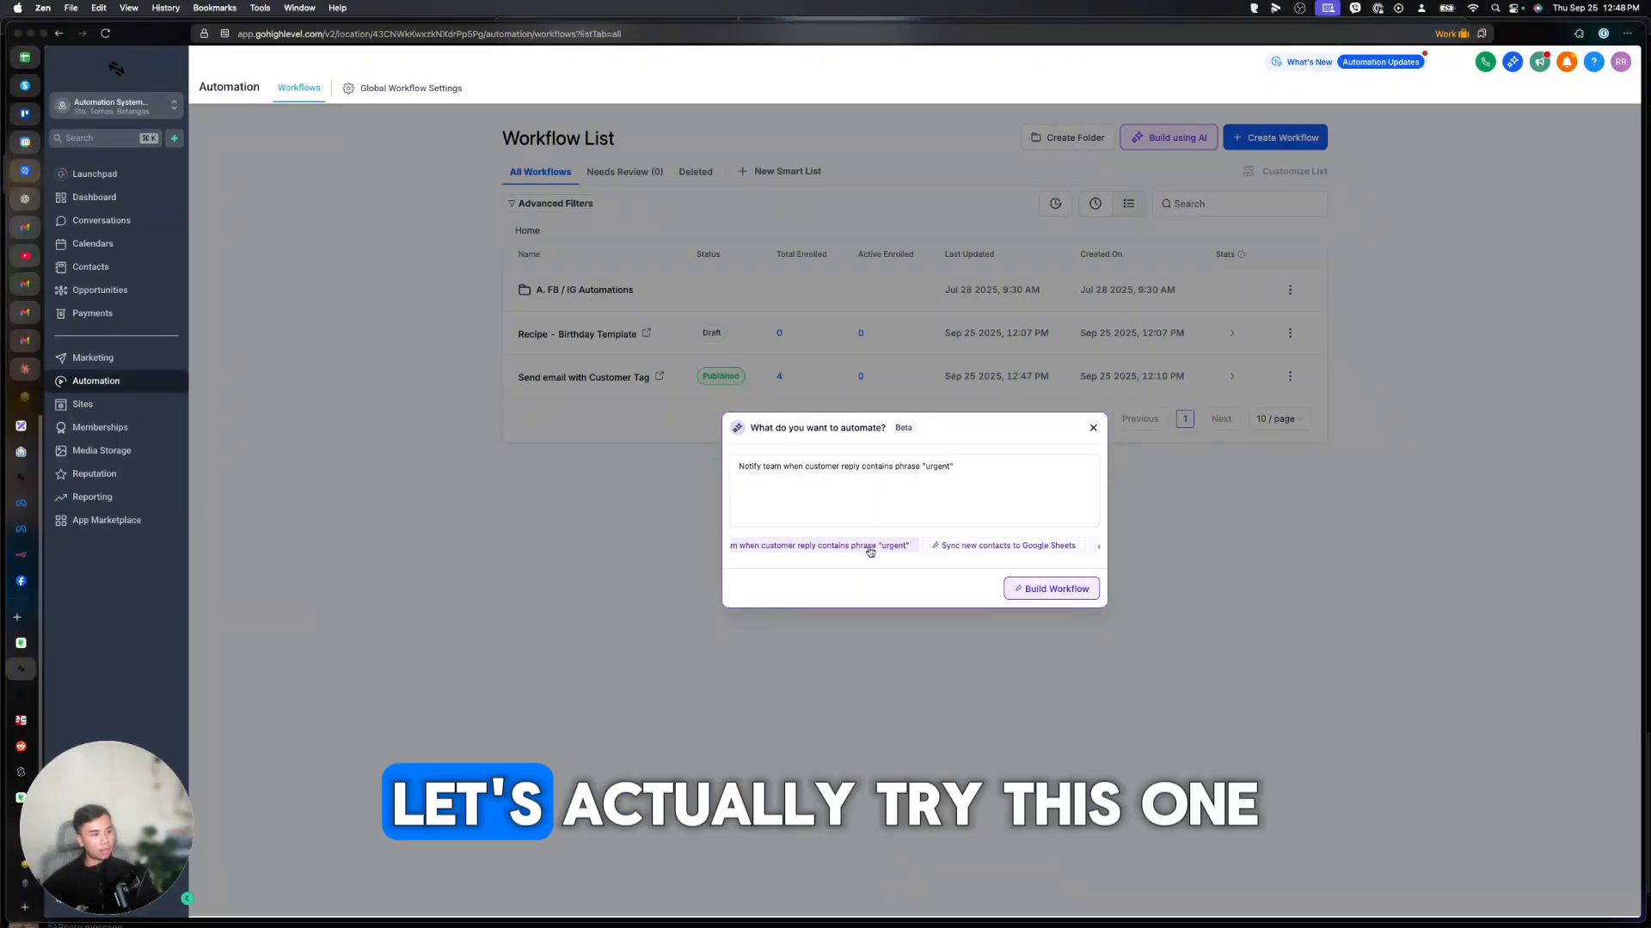
pyautogui.click(1035, 592)
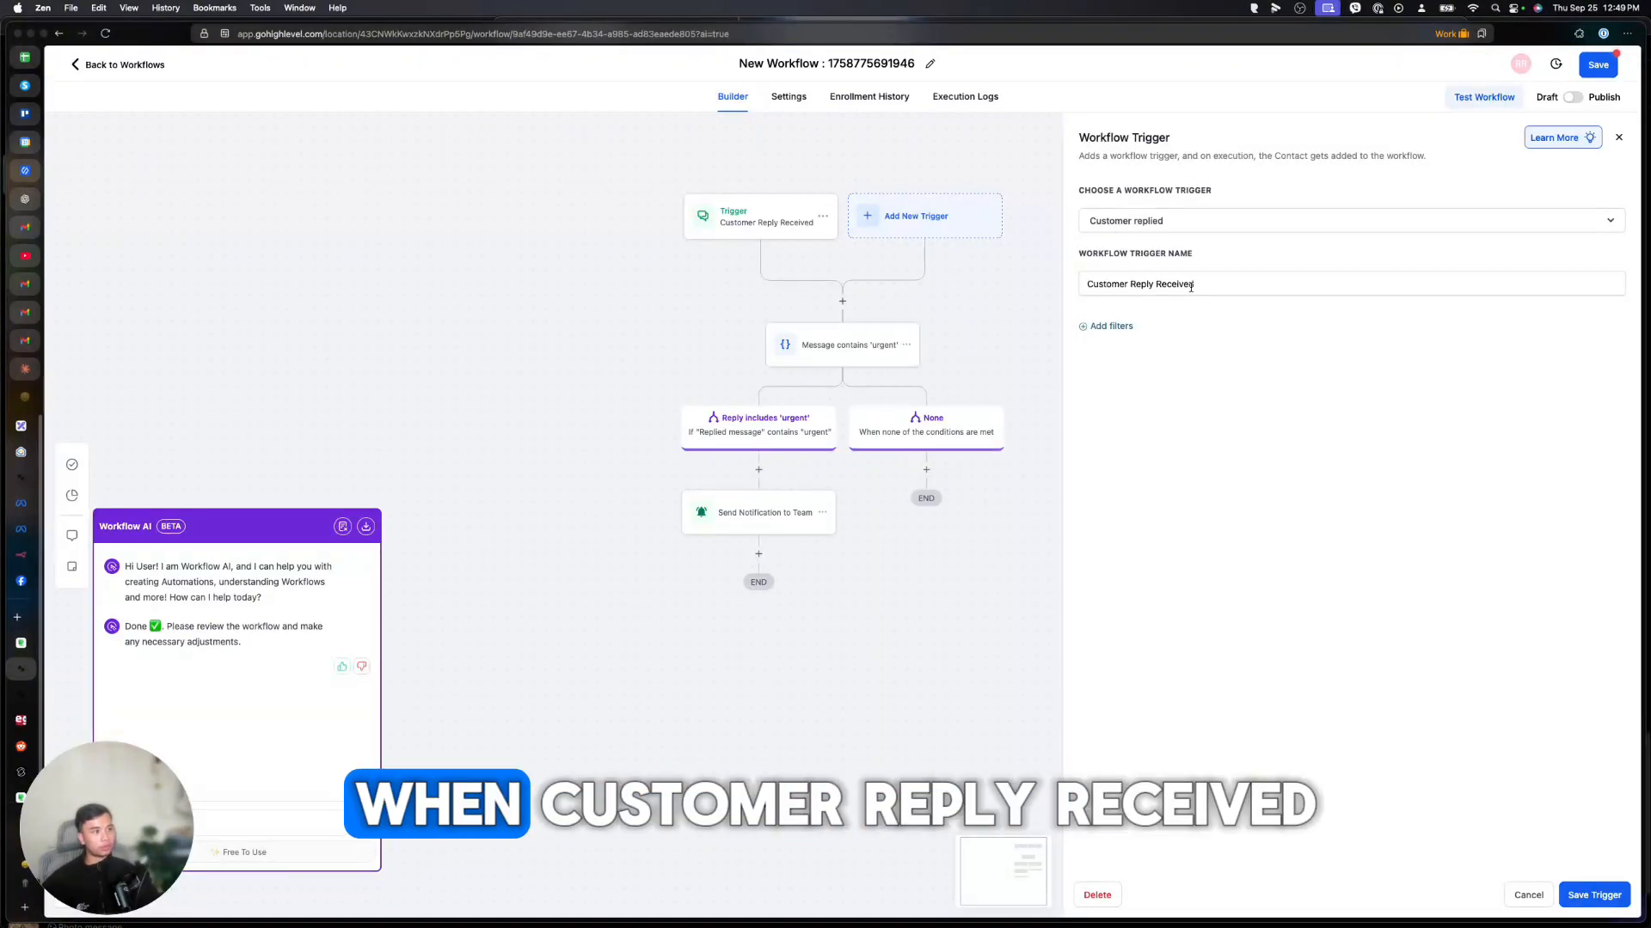
# Review the urgent condition and team notification, add a 'This is for fun' sticky note, then show Notes and Stats View.
pyautogui.click(827, 347)
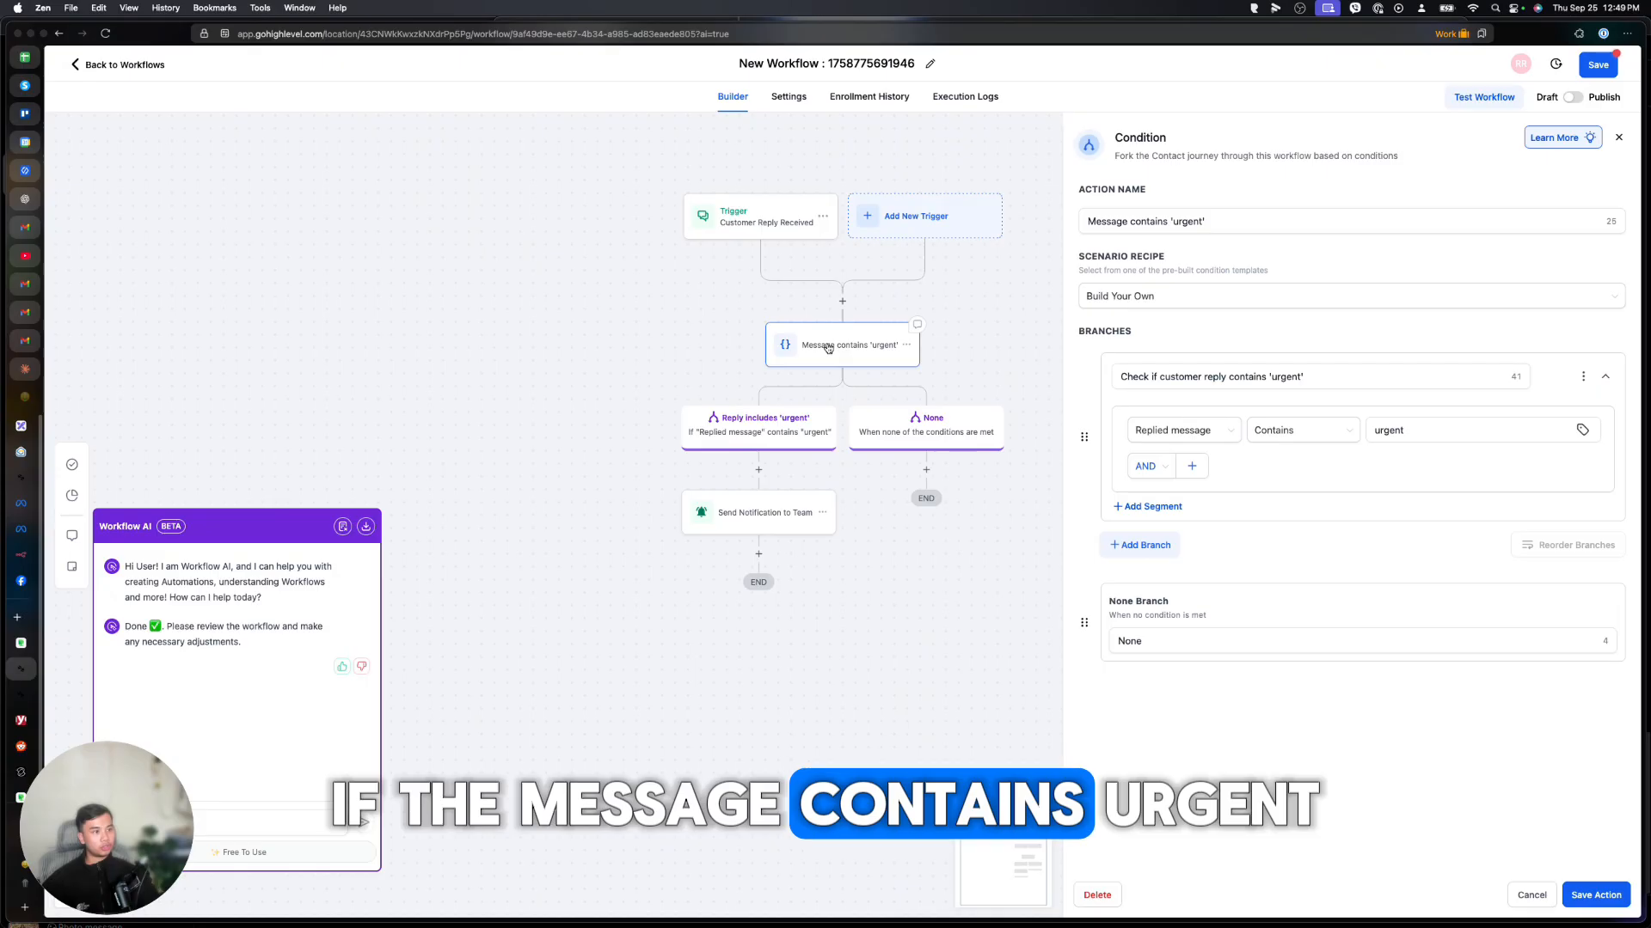
pyautogui.click(734, 516)
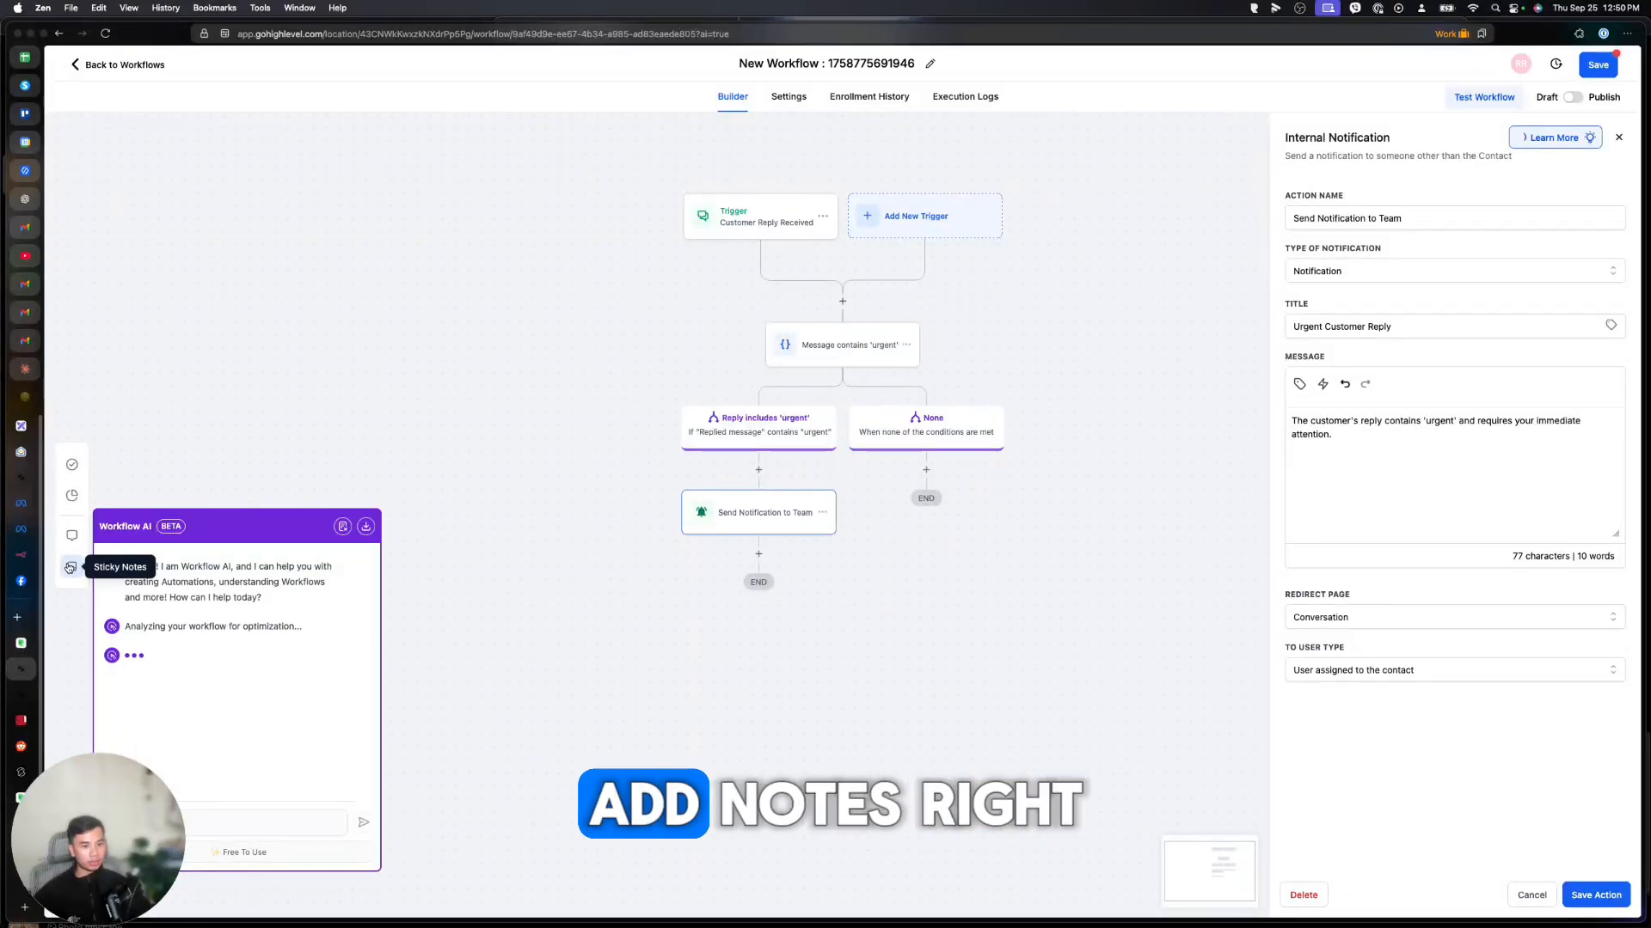
pyautogui.click(72, 567)
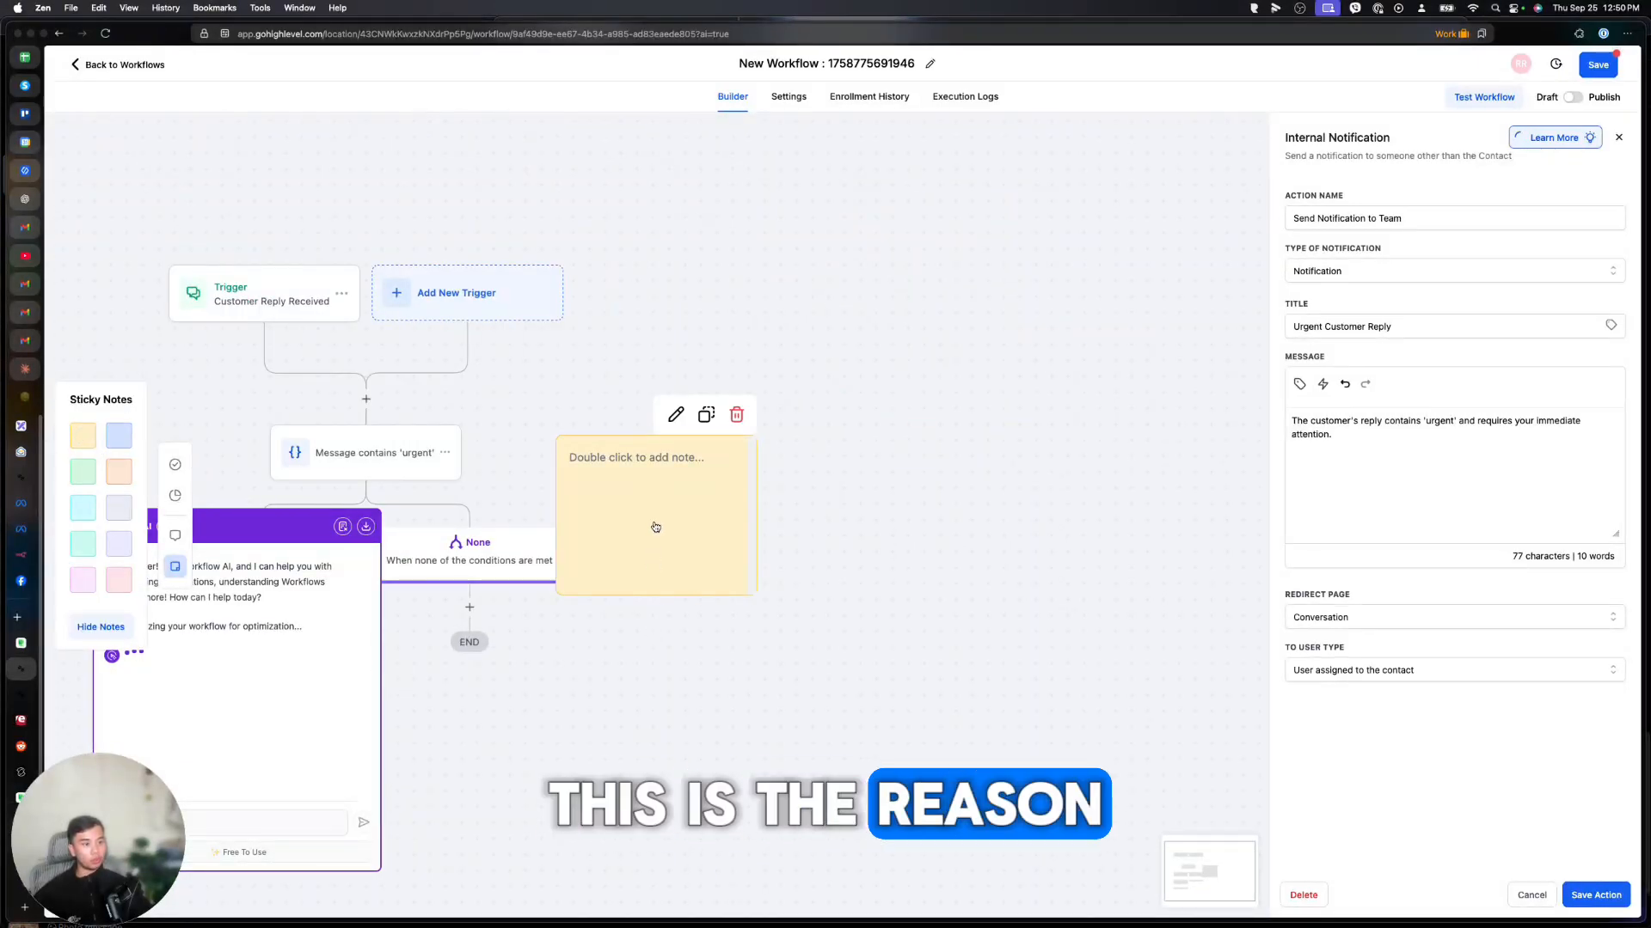
pyautogui.doubleClick(655, 527)
pyautogui.write('This is for fu')
pyautogui.write('n')
pyautogui.click(1070, 596)
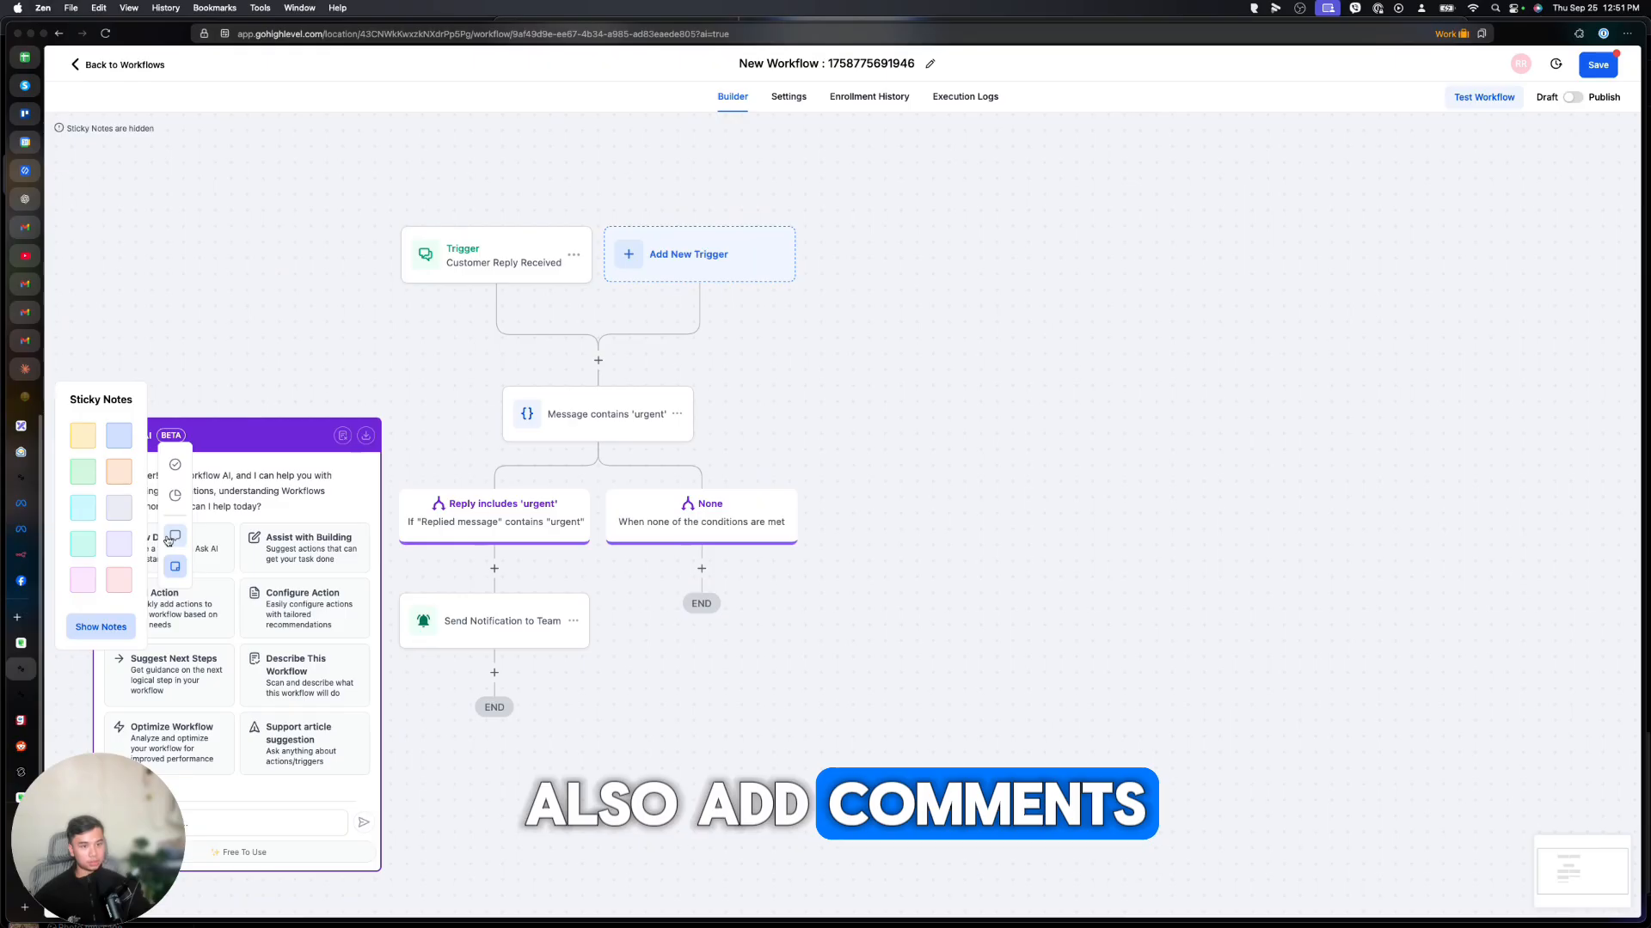
pyautogui.click(170, 538)
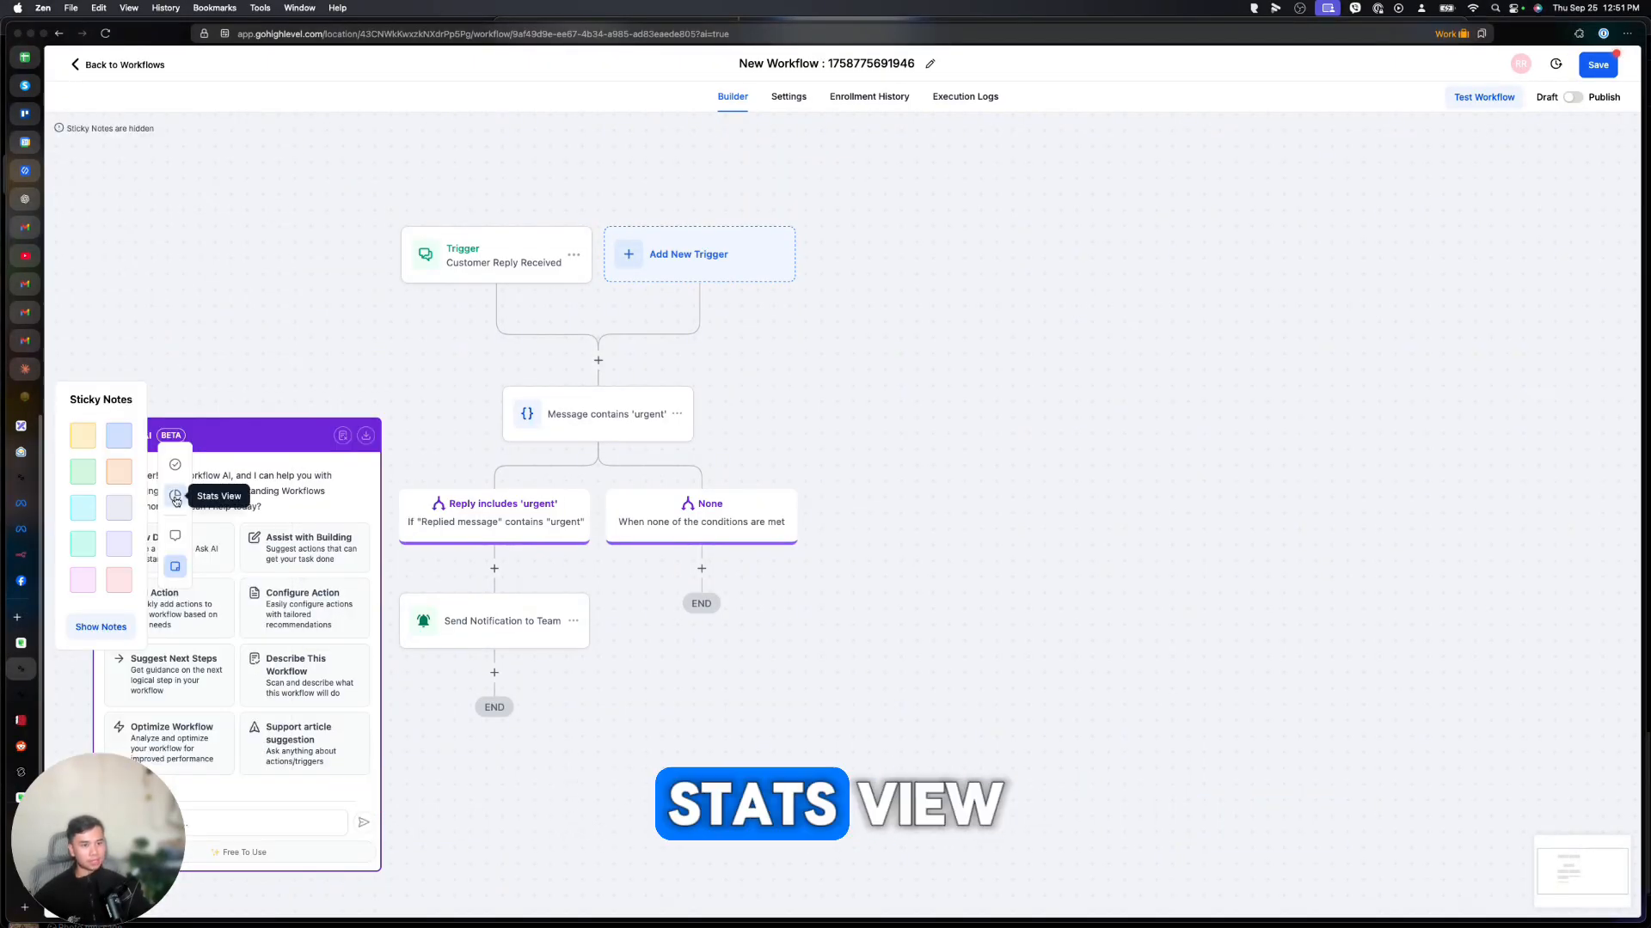
pyautogui.click(176, 497)
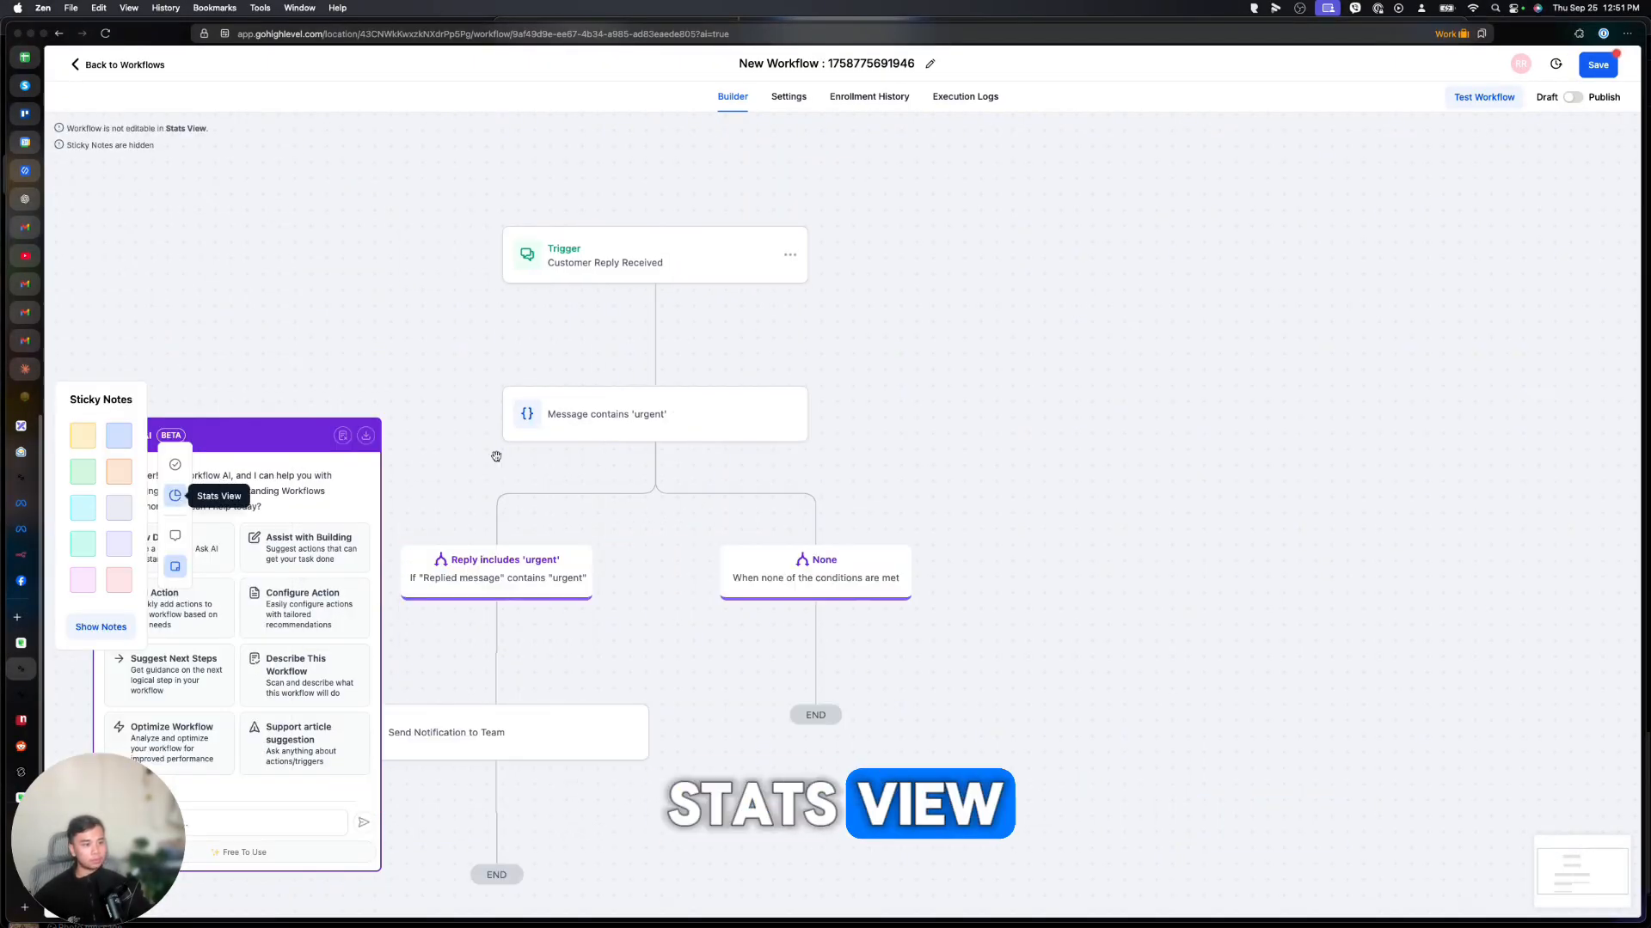